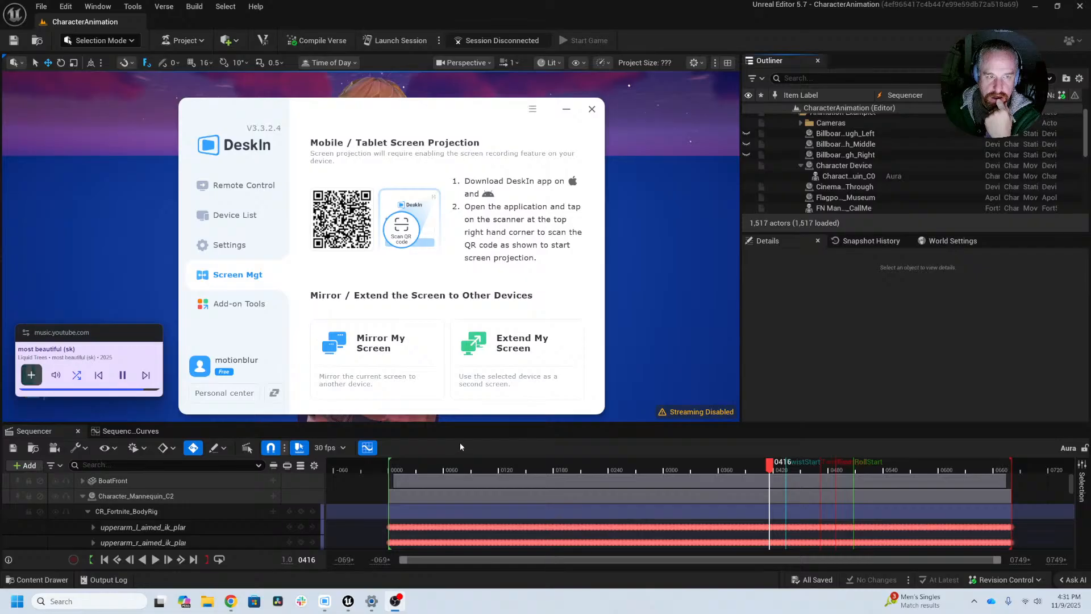
Step: Close the DeskIn screen projection window to uncover the level viewport
right_click(402, 485)
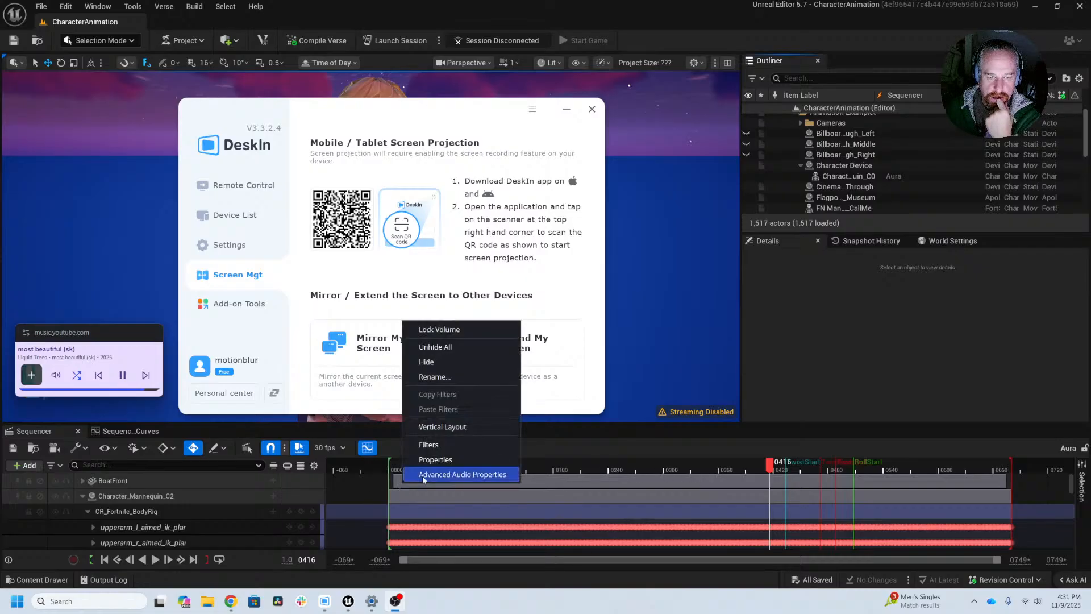
left_click(422, 476)
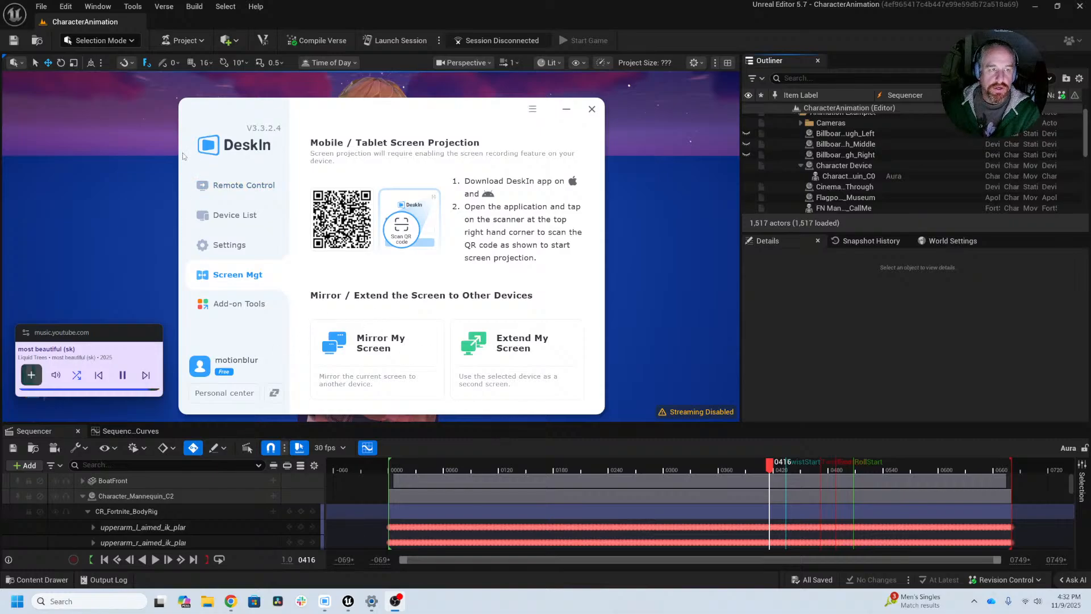
left_click(592, 109)
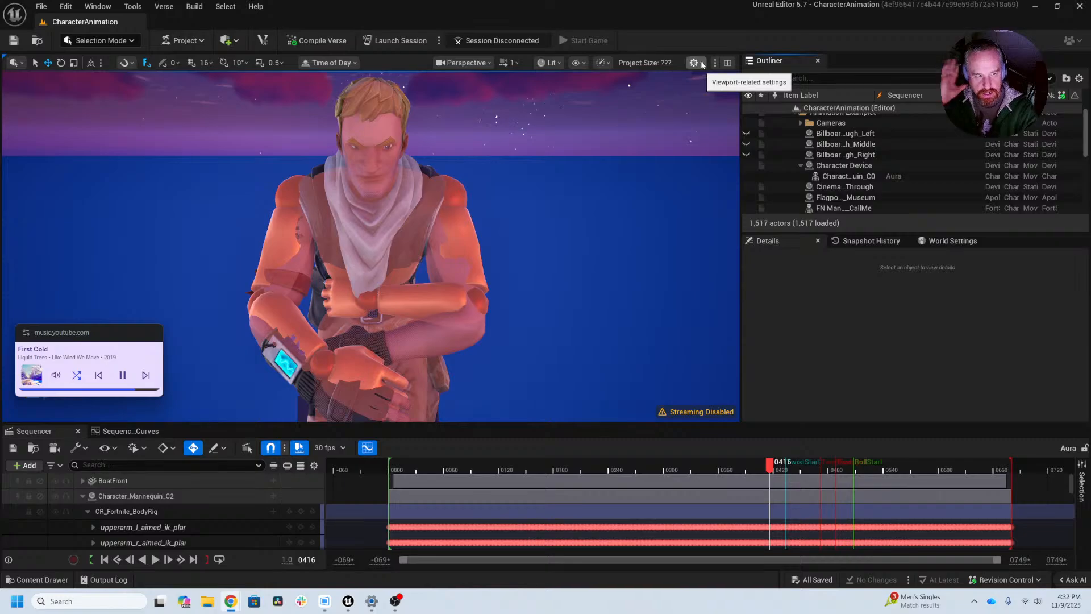
Step: Lower the system volume to 40
key("XF86AudioLowerVolume")
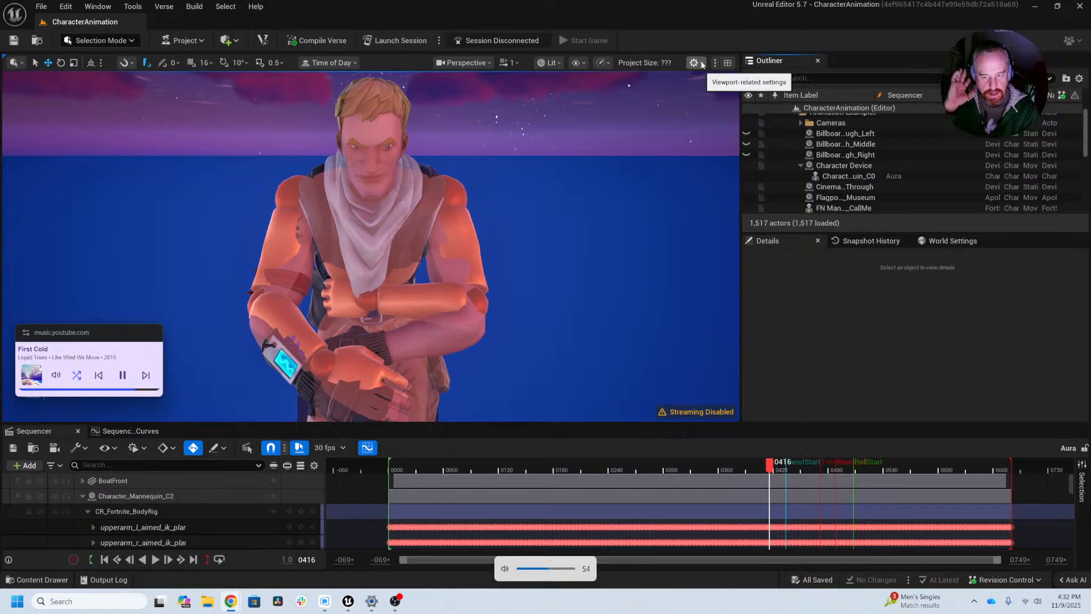
key("XF86AudioLowerVolume")
key("XF86AudioLowerVolume")
key("XF86AudioLowerVolume")
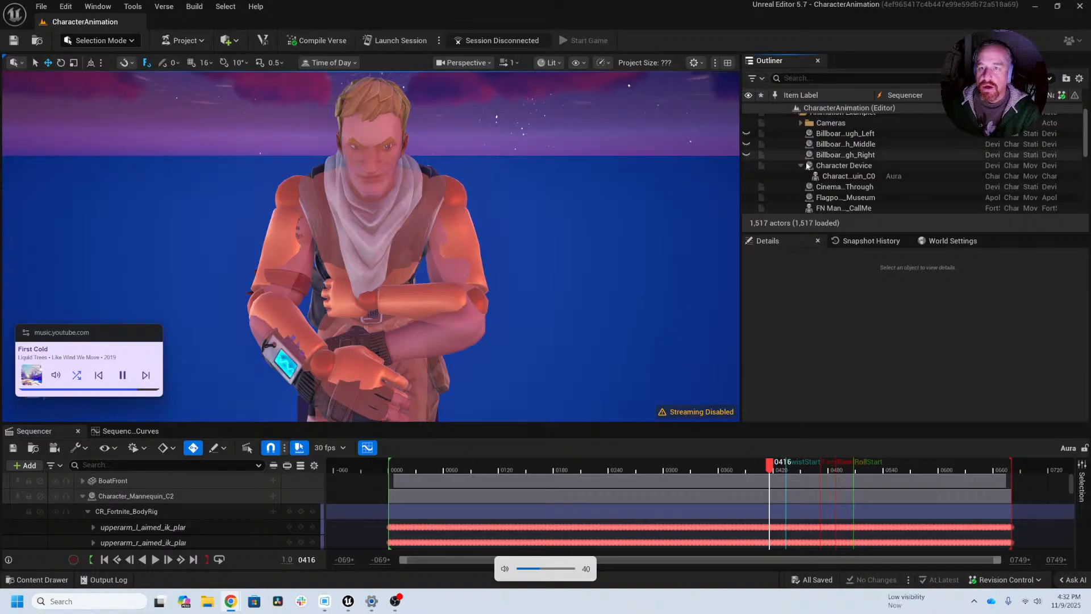
Step: Pull the viewport back to show the character's whole figure and move the music mini player up, clear of the Sequencer
scroll(764, 168, "down", 5)
scroll(764, 168, "down", 4)
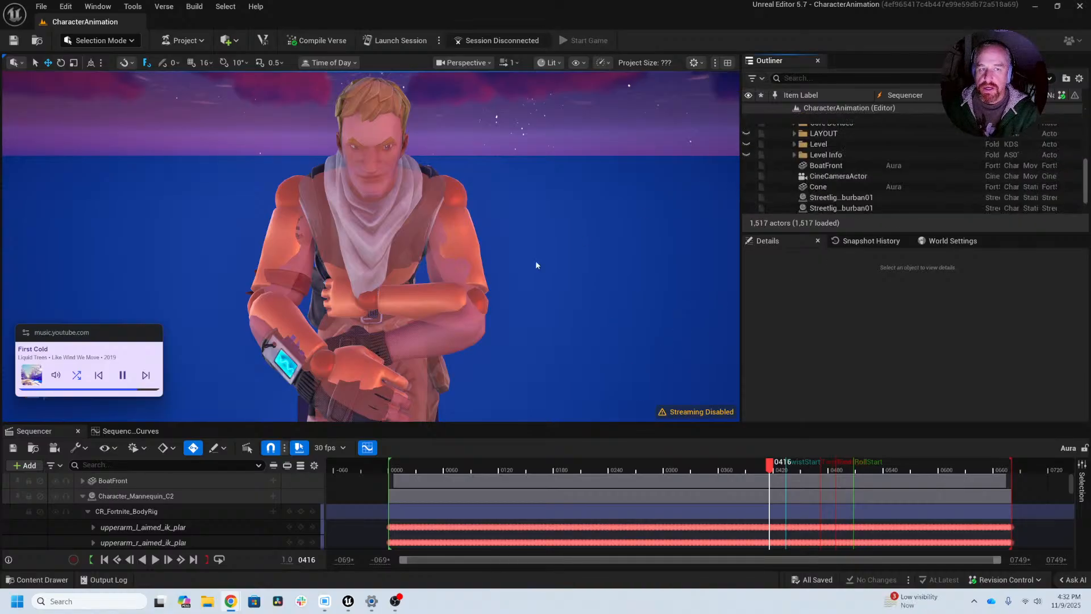
right_click_drag(536, 260, 483, 263)
key("s")
key("d")
left_click(109, 334)
left_click_drag(109, 334, 108, 89)
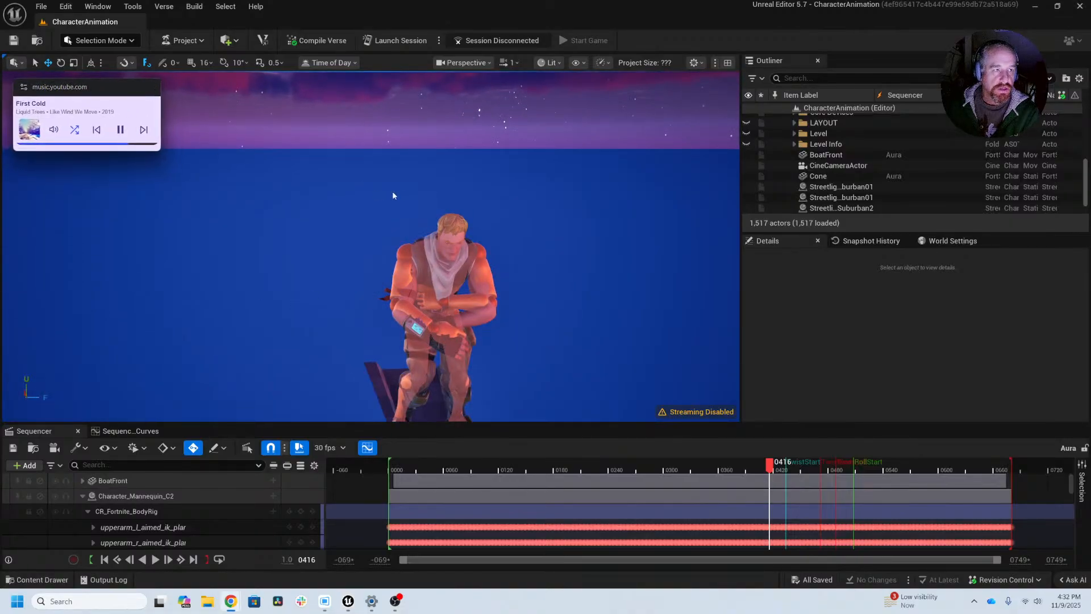
Step: Hide the FN Mannequin_Main3 actor in the level so it no longer overlaps the Fortnite character
scroll(927, 186, "down", 1)
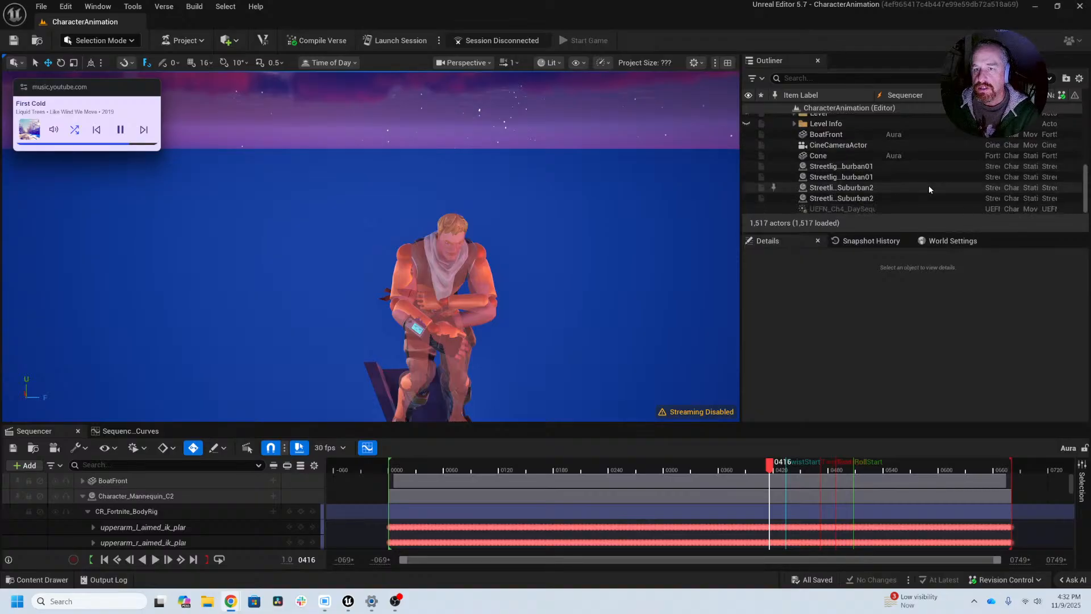
scroll(1087, 174, "up", 2)
mouse_move(1089, 174)
left_mouse_down()
mouse_move(1089, 189)
mouse_move(1084, 140)
mouse_move(1086, 154)
left_mouse_up()
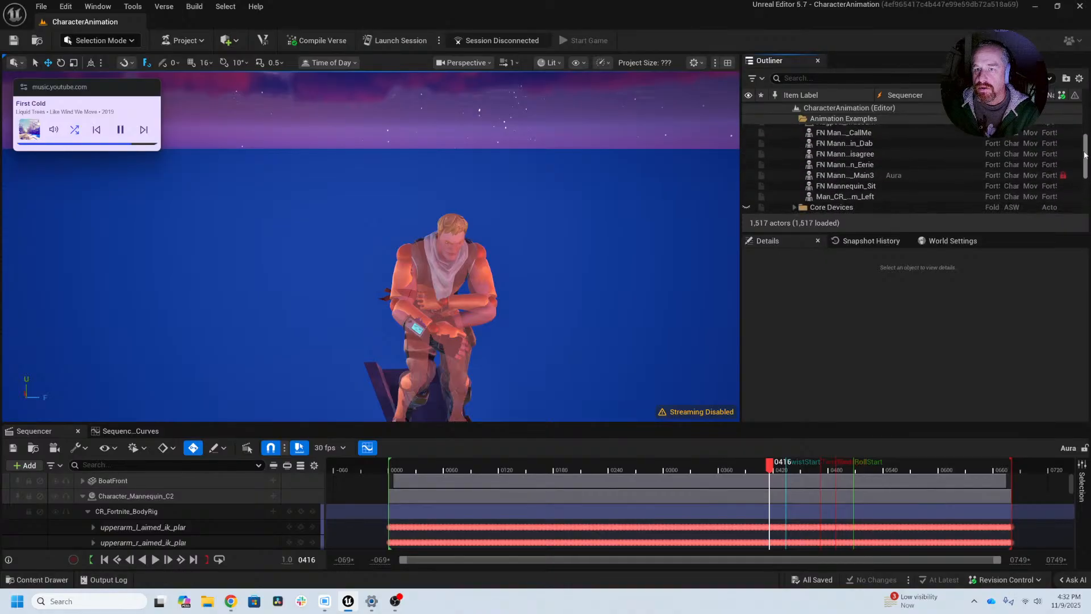
left_click(748, 175)
left_click_drag(551, 275, 387, 305, "alt")
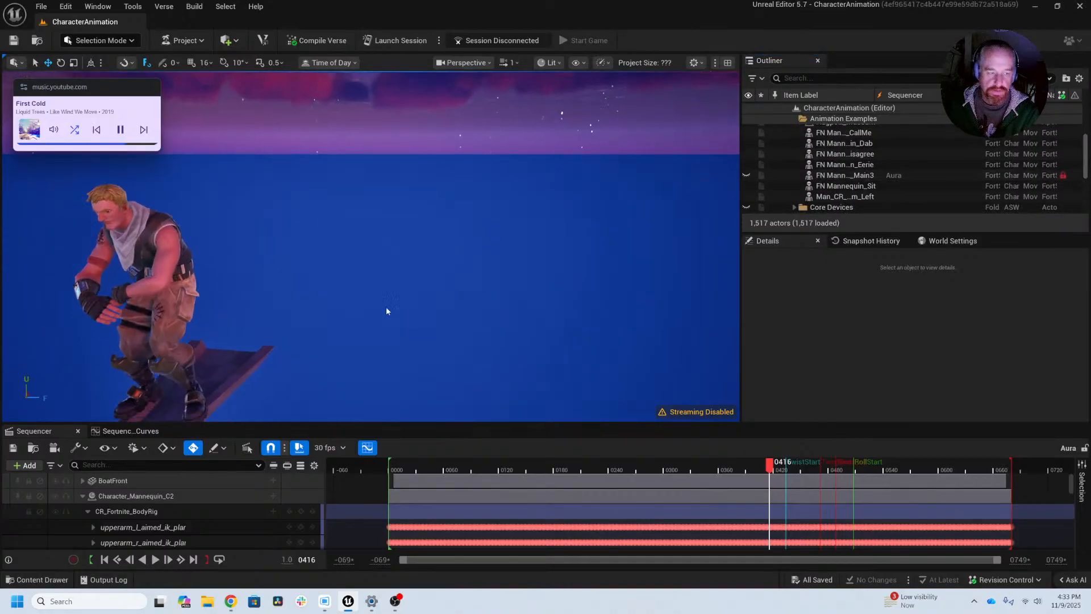
middle_click_drag(386, 306, 466, 244, "alt")
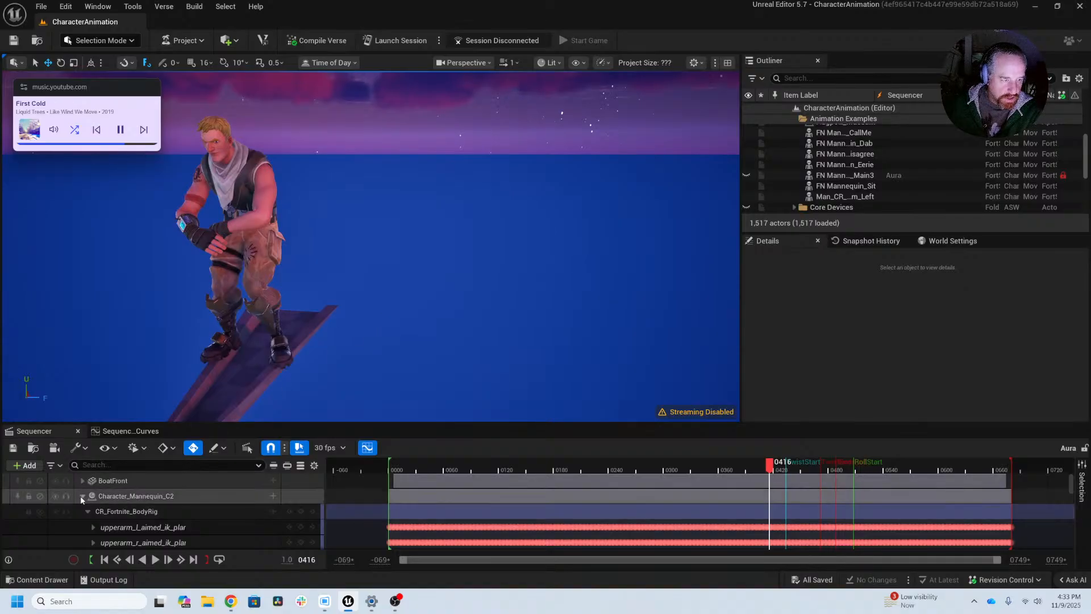
Step: Select the CR_Fortnite_BodyRig track of Character_Mannequin_C2, pick its body_offset_ctrl control in the viewport and frame the character around it
left_click(83, 496)
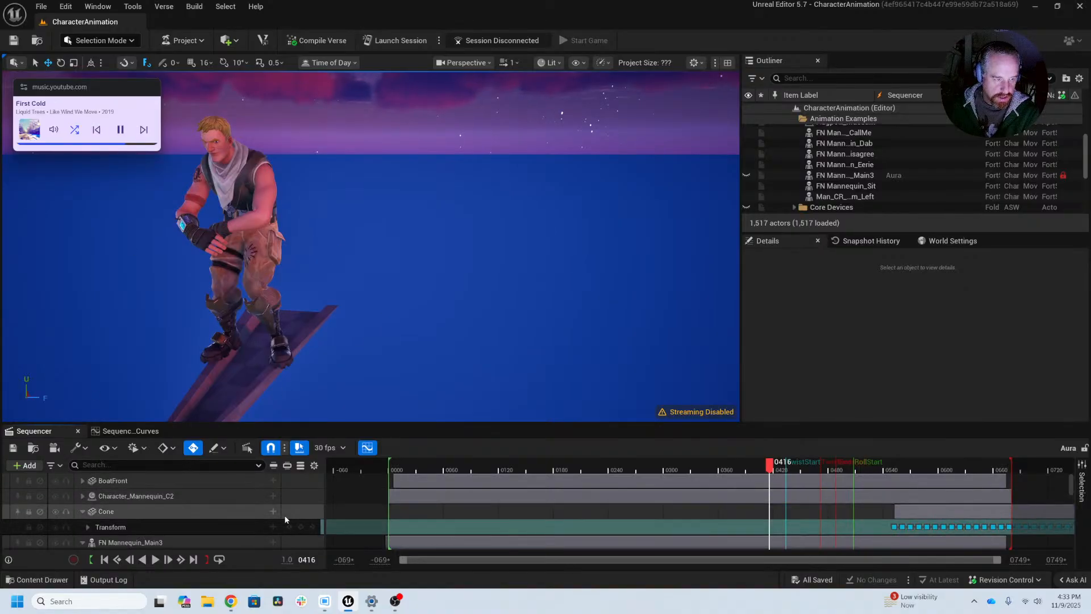
left_click(80, 498)
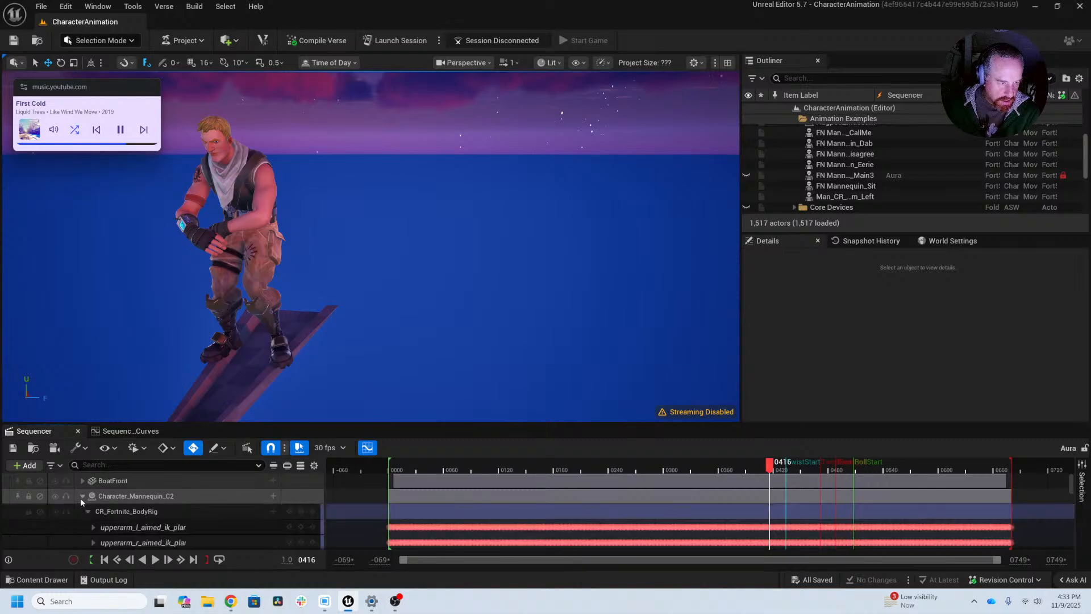
scroll(171, 523, "down", 1)
scroll(147, 518, "up", 1)
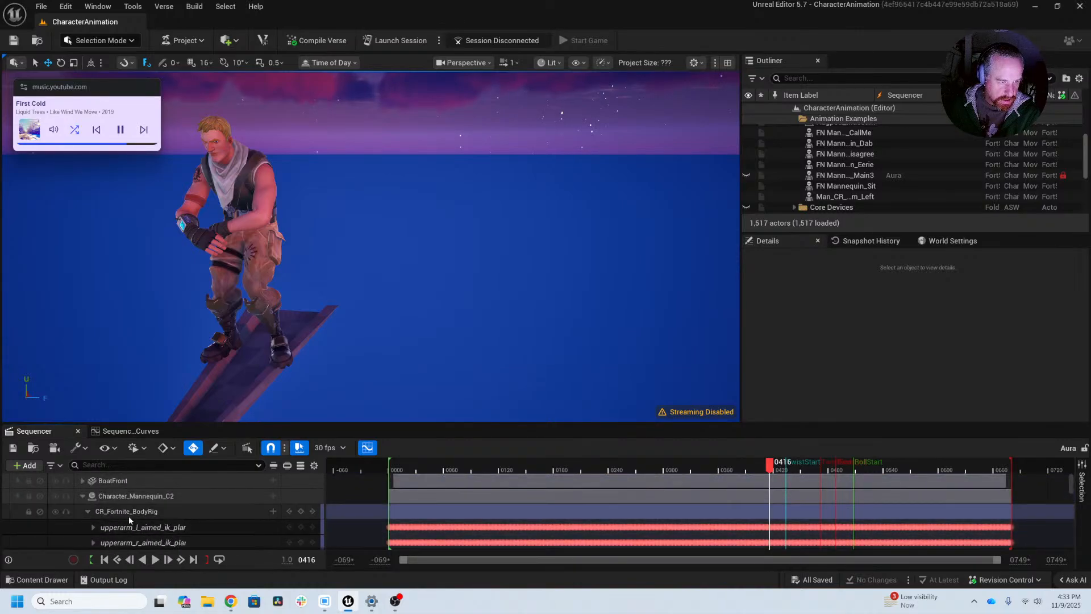
left_click(129, 516)
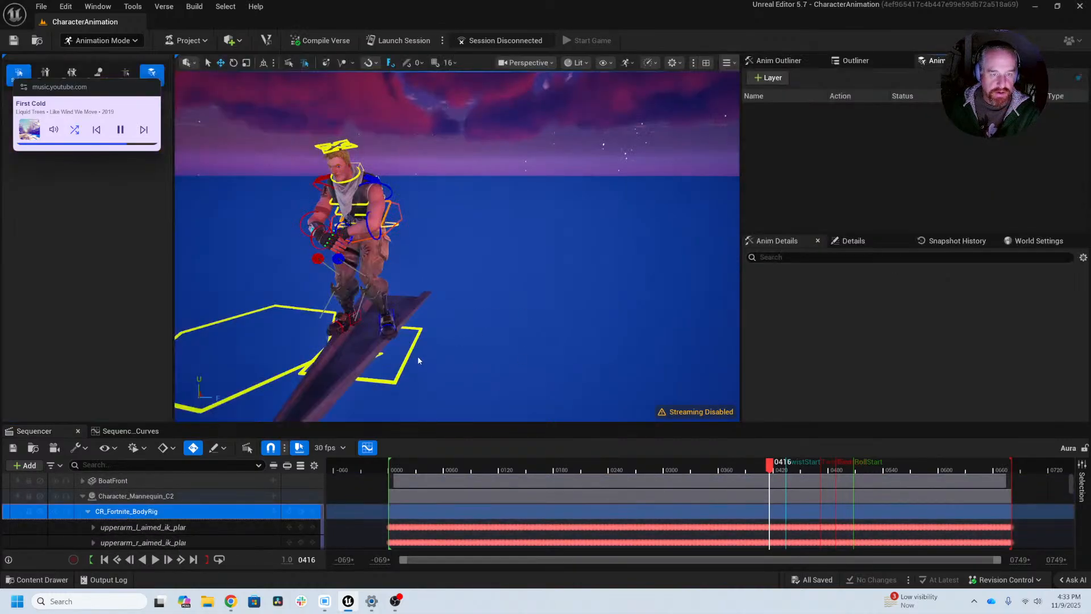
left_click(412, 351)
key("f")
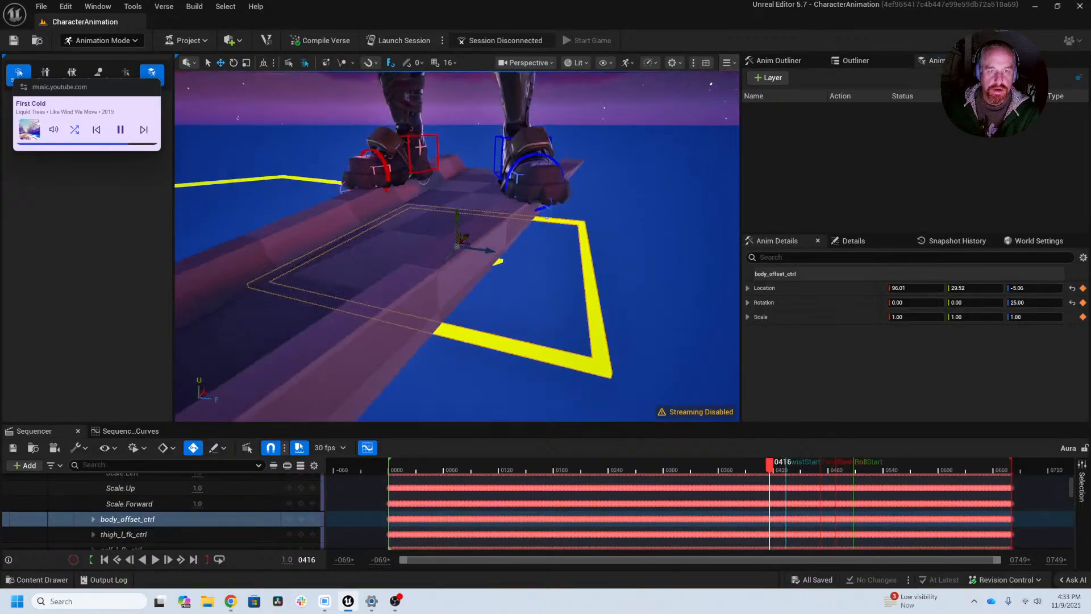
scroll(456, 335, "down", 10)
middle_click_drag(456, 335, 611, 312)
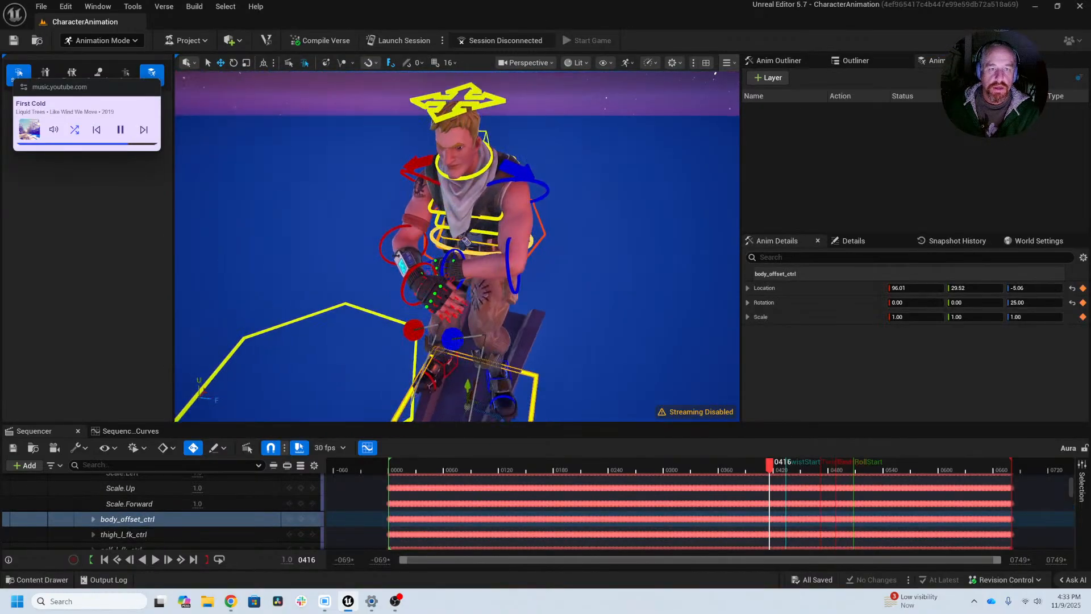
Step: Move the playhead to frame 75 and show the body_offset_ctrl animation in the Sequencer curve editor
left_click_drag(432, 467, 463, 467)
left_click(131, 430)
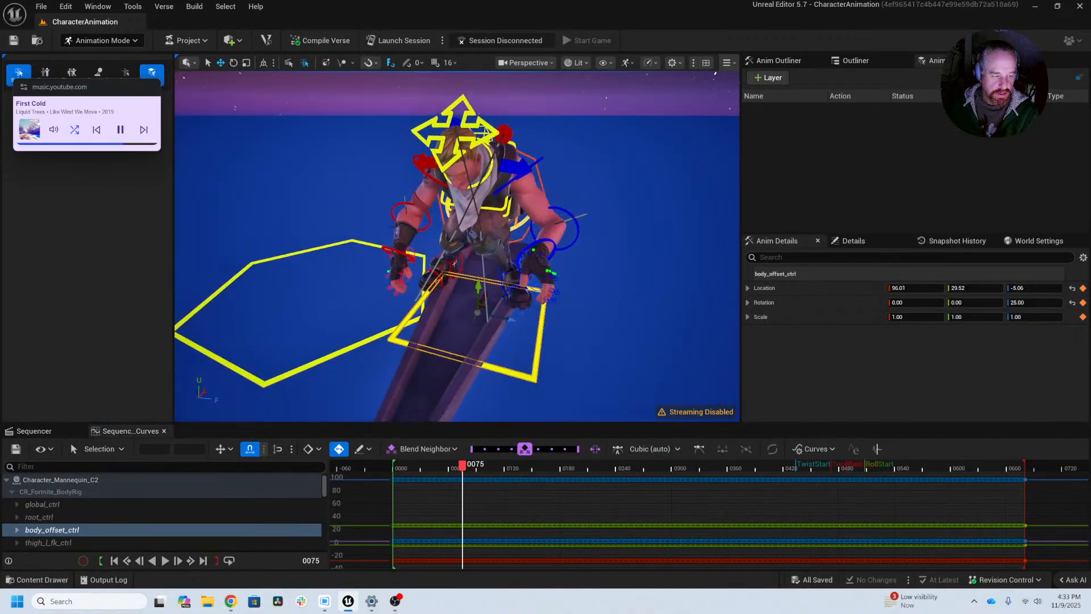
left_click_drag(483, 296, 484, 274, "alt")
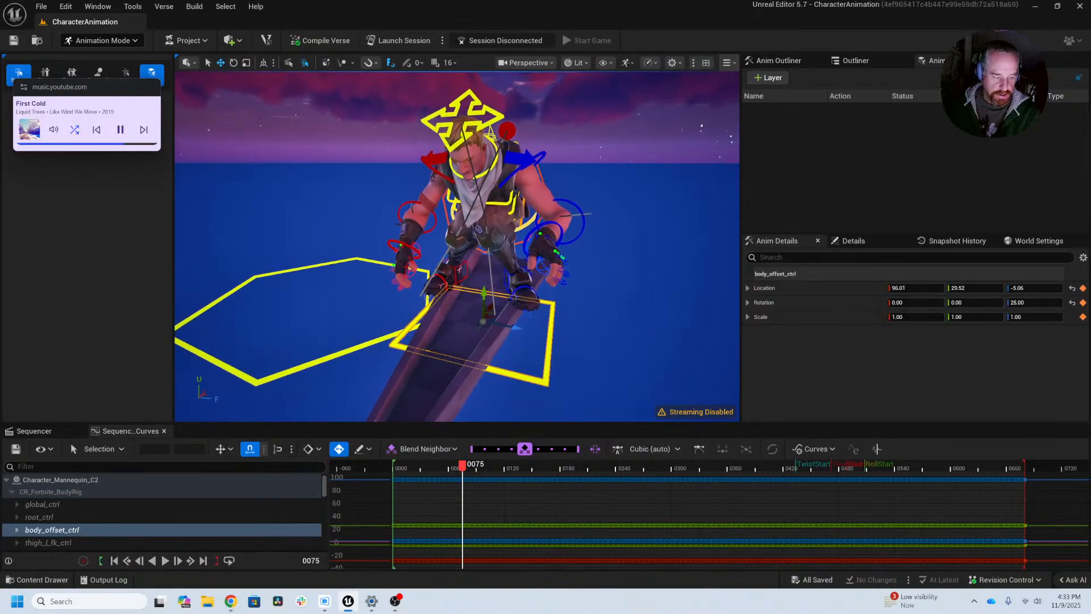
left_click_drag(593, 353, 593, 346, "alt")
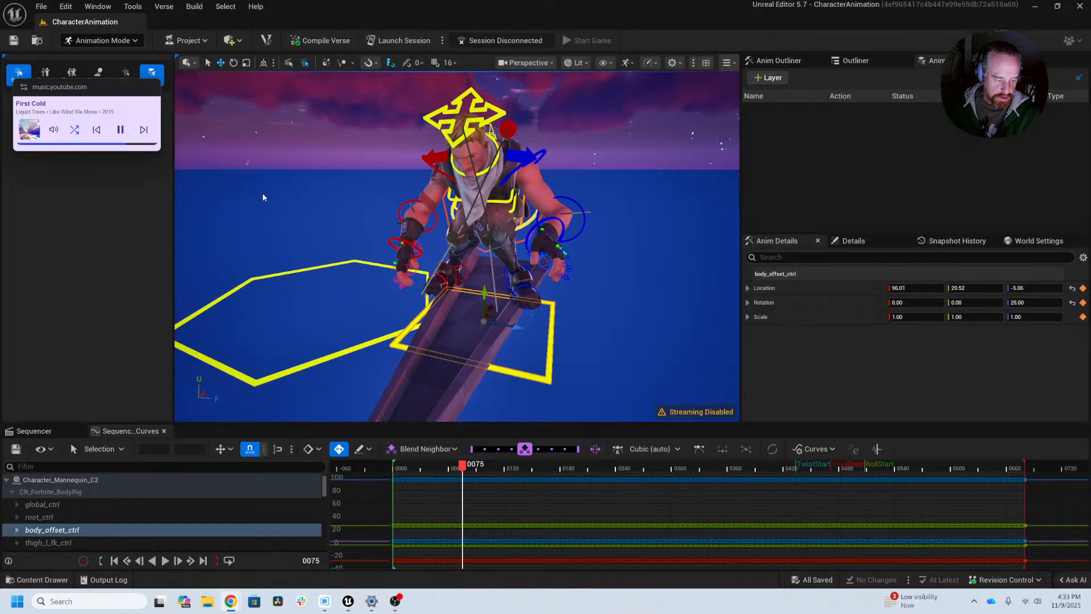
left_click_drag(334, 249, 347, 230, "alt")
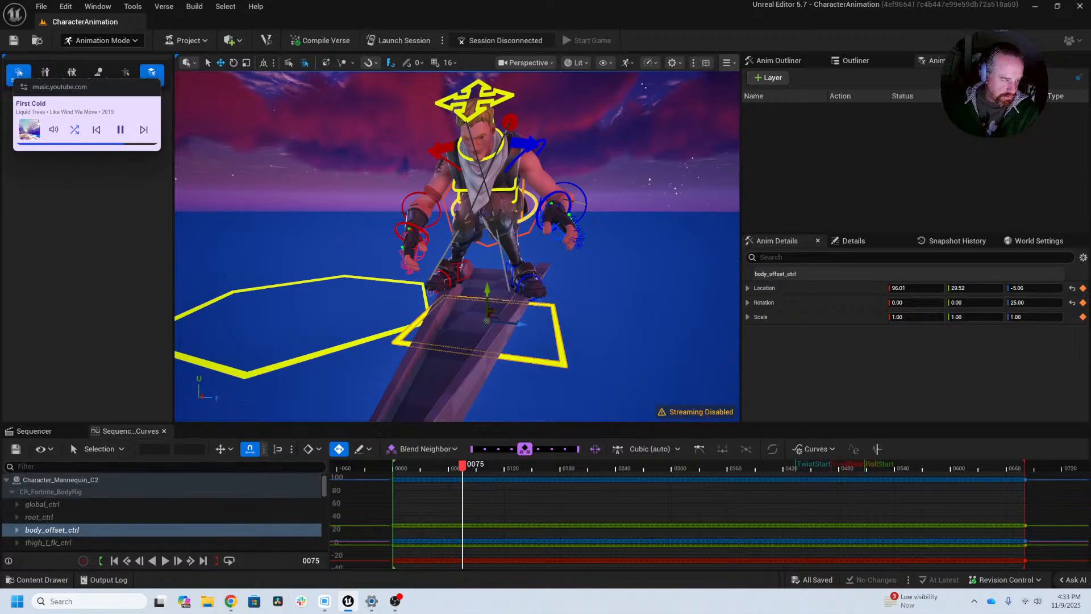
key("alt+Tab")
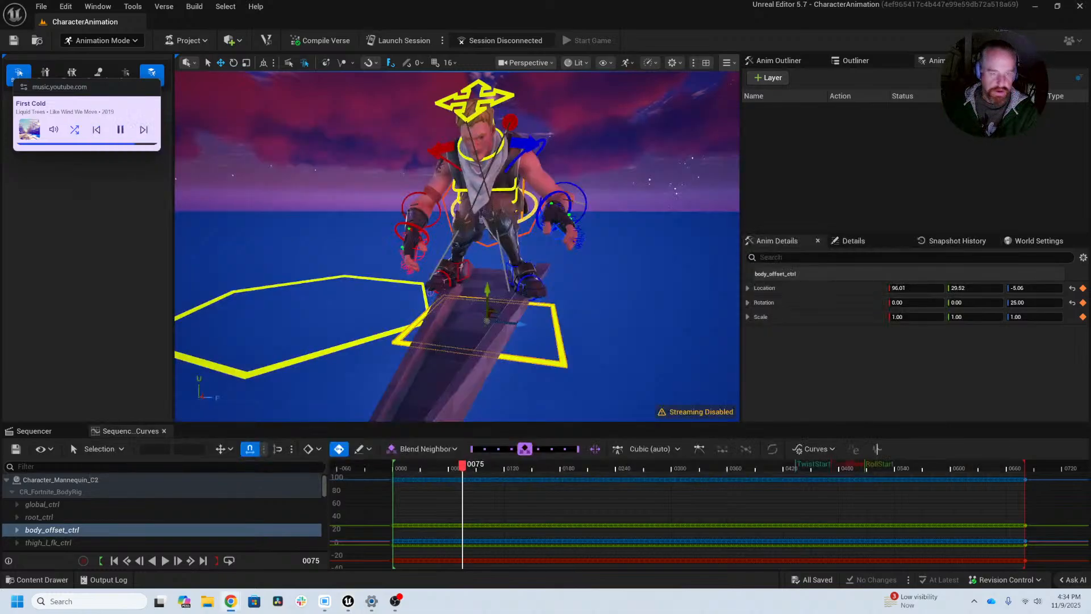
Step: Return the playhead to frame 1 and view the whole rigged character in its starting pose
left_click_drag(617, 328, 524, 337, "alt")
left_click_drag(435, 469, 394, 467)
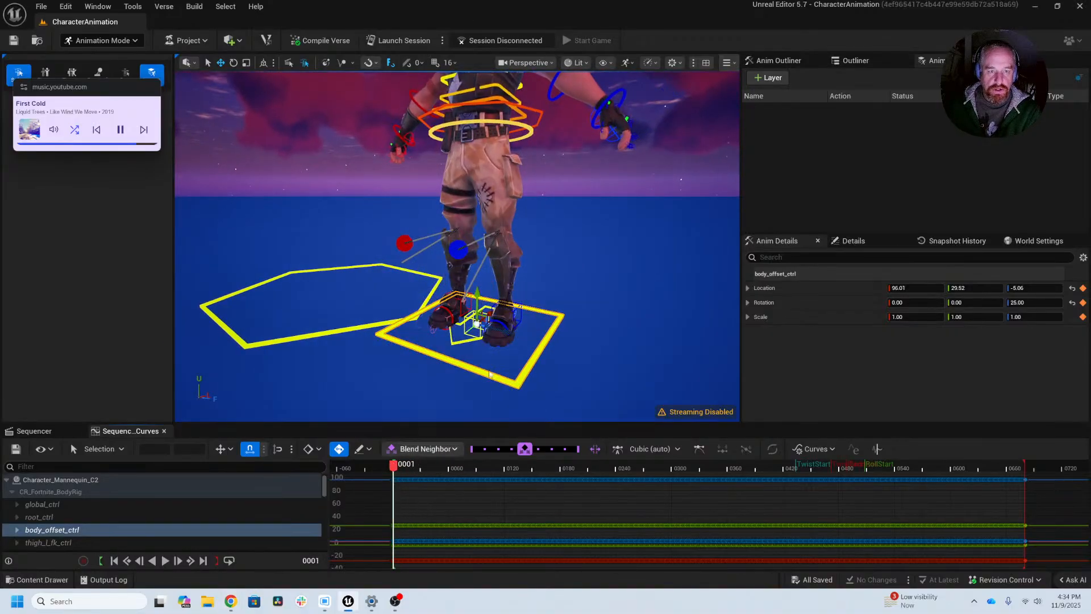
scroll(488, 372, "down", 3)
scroll(488, 371, "down", 1)
middle_click_drag(488, 372, 491, 443, "alt")
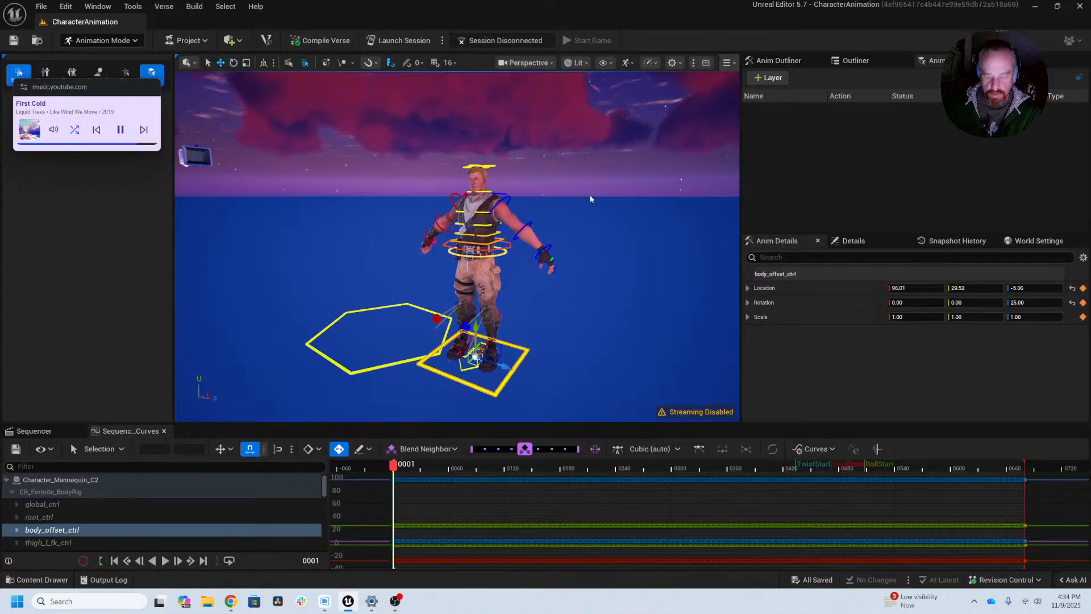
Step: Play the animation from the start of the sequence and stop it at frame 194
key("e")
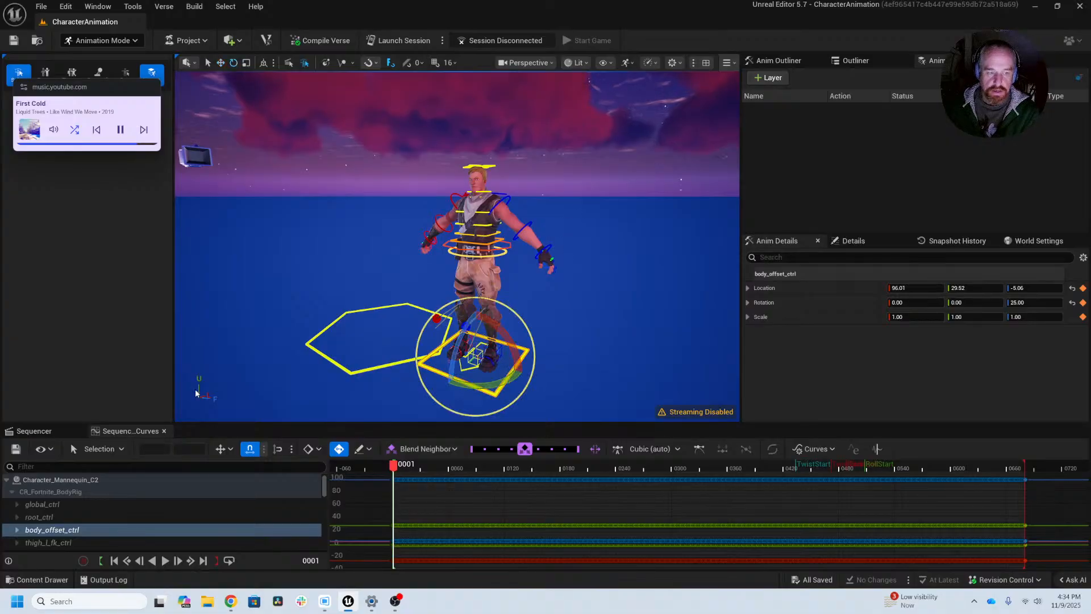
left_click(392, 471)
key("space")
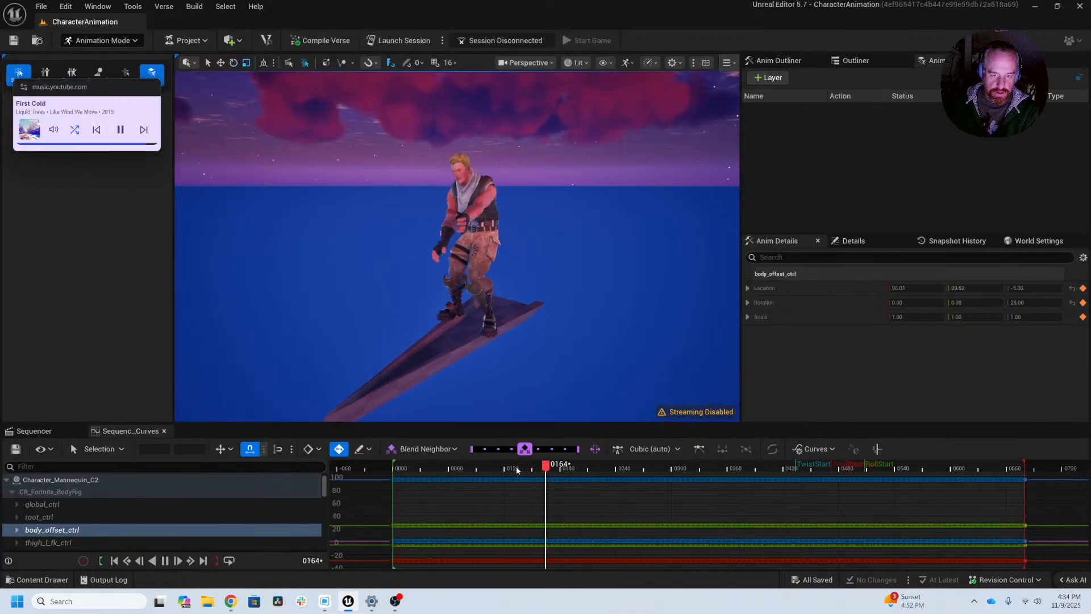
key("space")
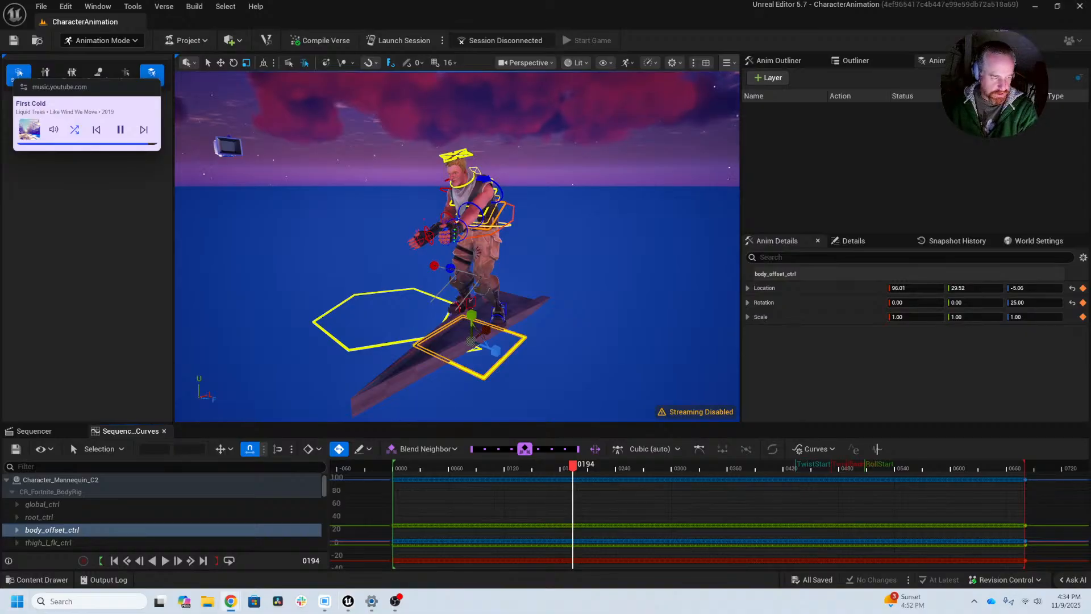
Step: Switch to Chrome, open the SyncSketch 3D Animation reviews and open the AnimRef review with Aura farming.mp4
left_click_drag(0, 136, 479, 108)
left_click(419, 119)
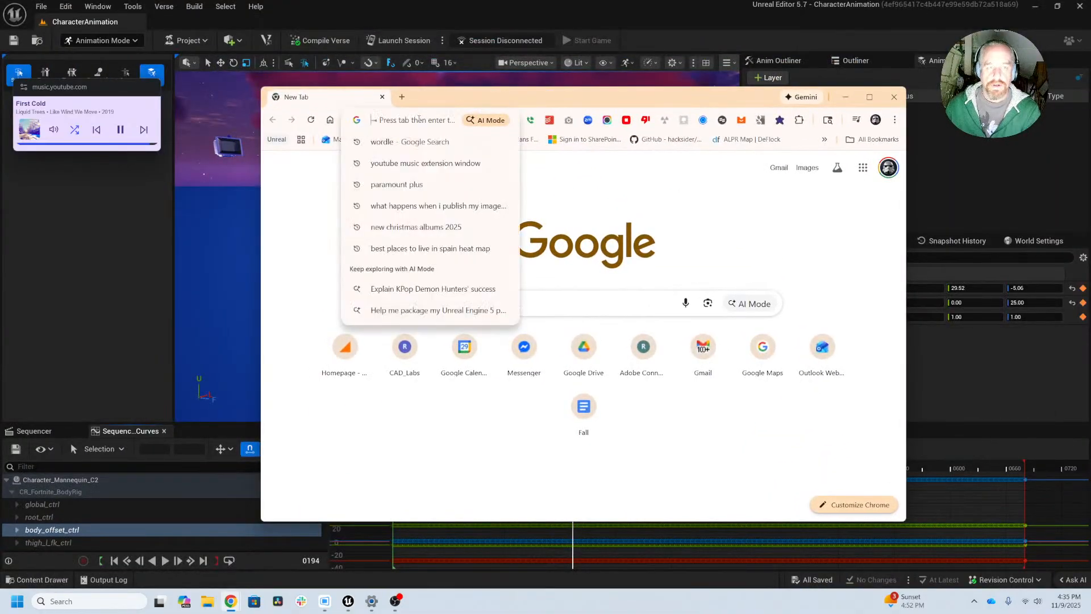
type("s")
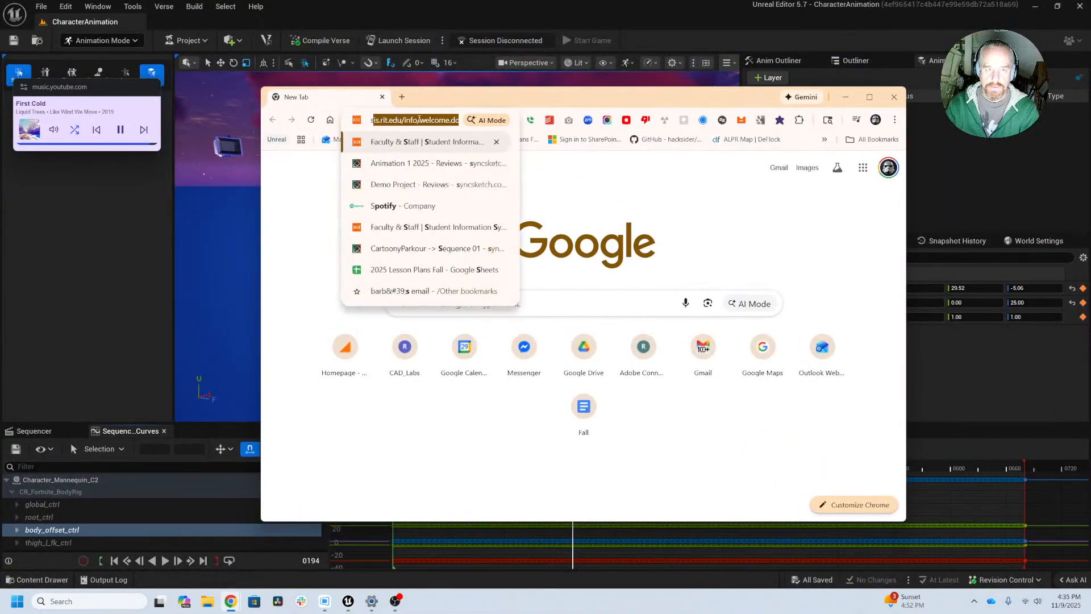
type("yncsketch.com")
key("Return")
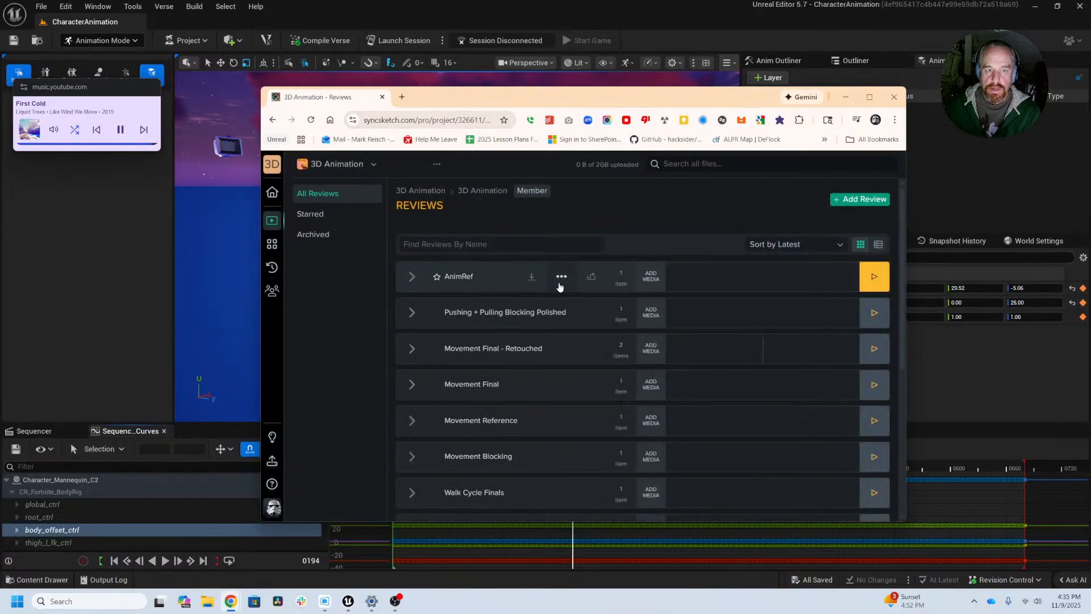
left_click(820, 280)
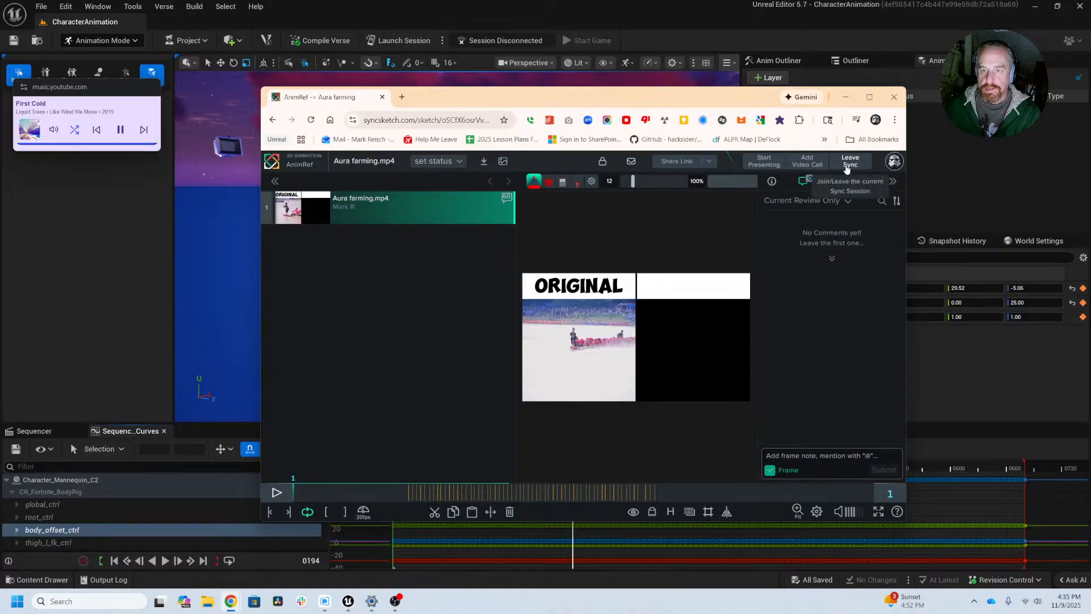
Step: Save the AnimRef review's share settings to copy its link, and maximize the browser window
left_click(711, 162)
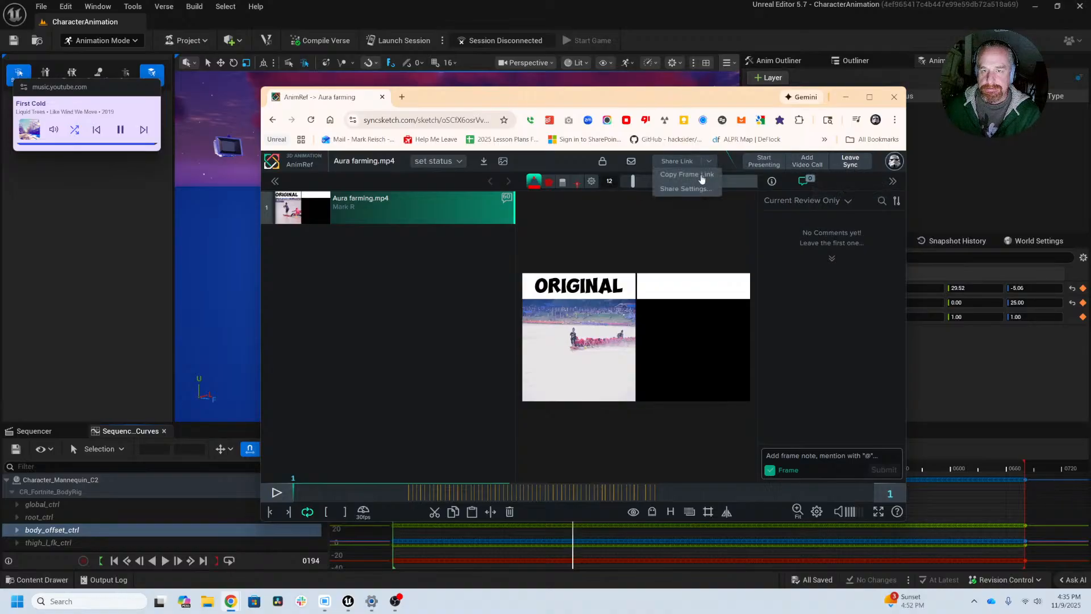
left_click(691, 192)
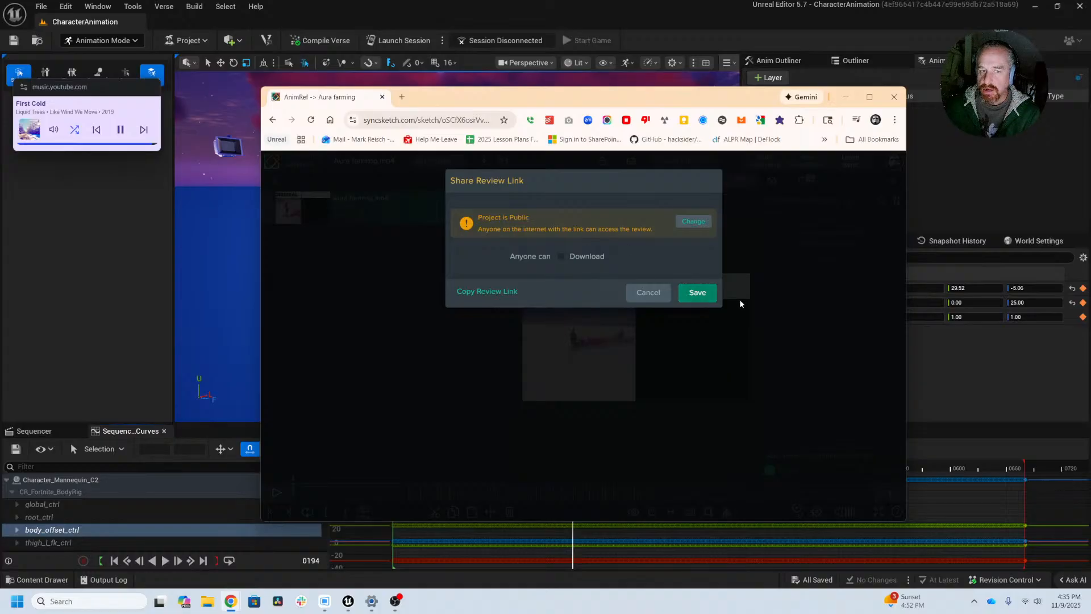
left_click(698, 293)
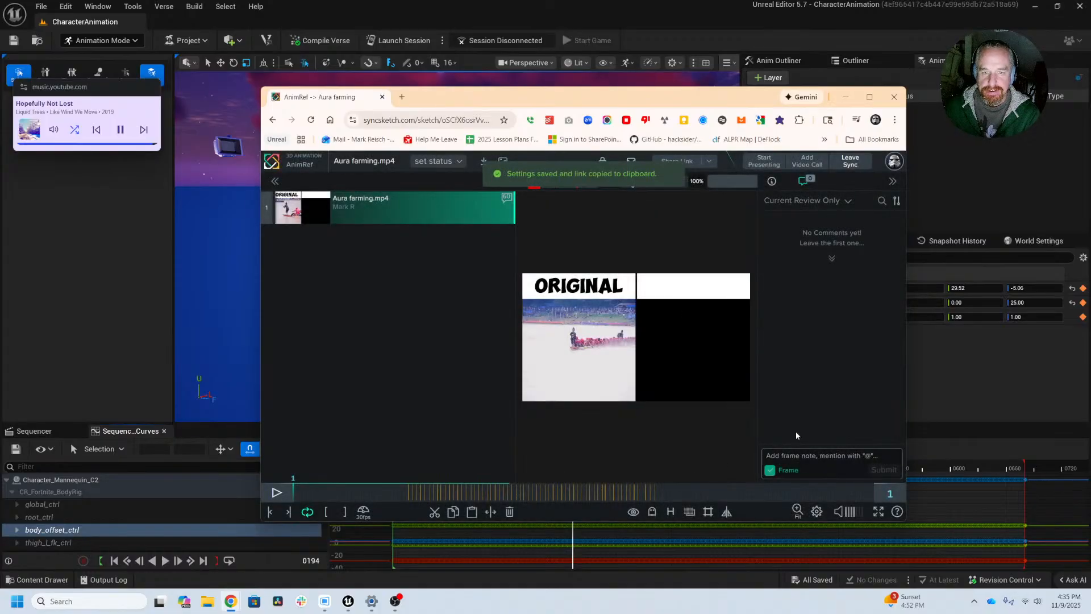
left_click(870, 97)
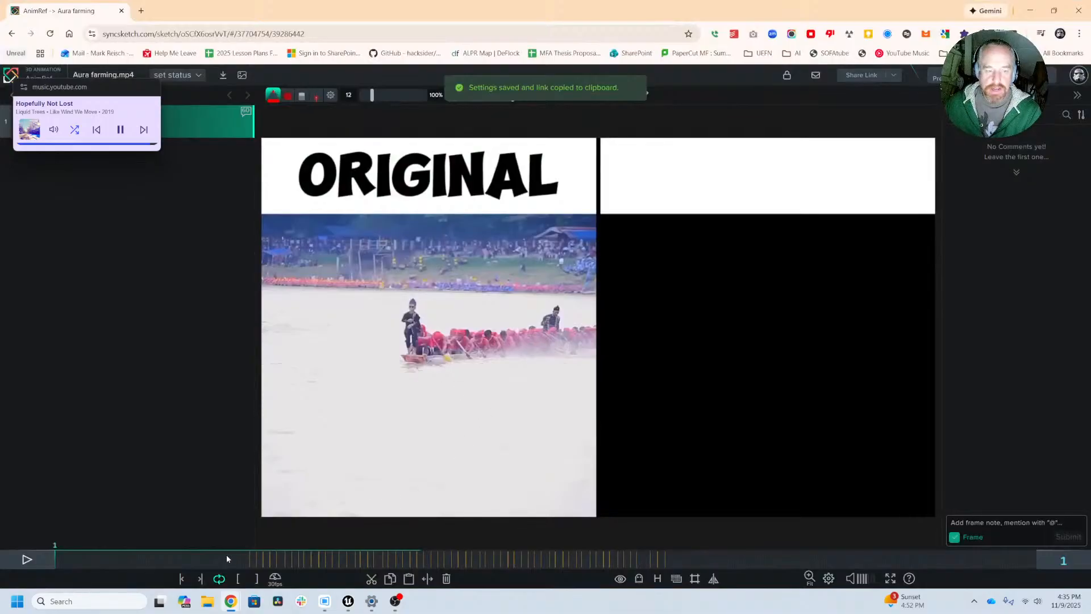
Step: Scrub the Aura farming reference video to frame 285 and zoom in on the dancing boy's hands
left_click_drag(227, 559, 301, 560)
scroll(382, 324, "up", 5)
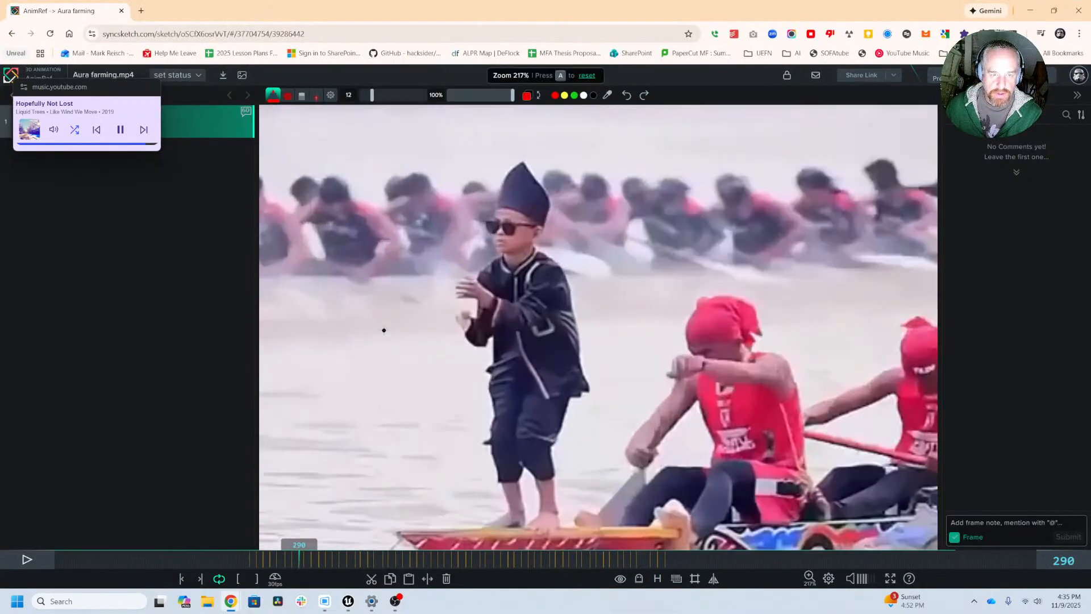
mouse_move(263, 557)
left_mouse_down()
mouse_move(237, 556)
mouse_move(285, 559)
mouse_move(226, 550)
mouse_move(294, 549)
left_mouse_up()
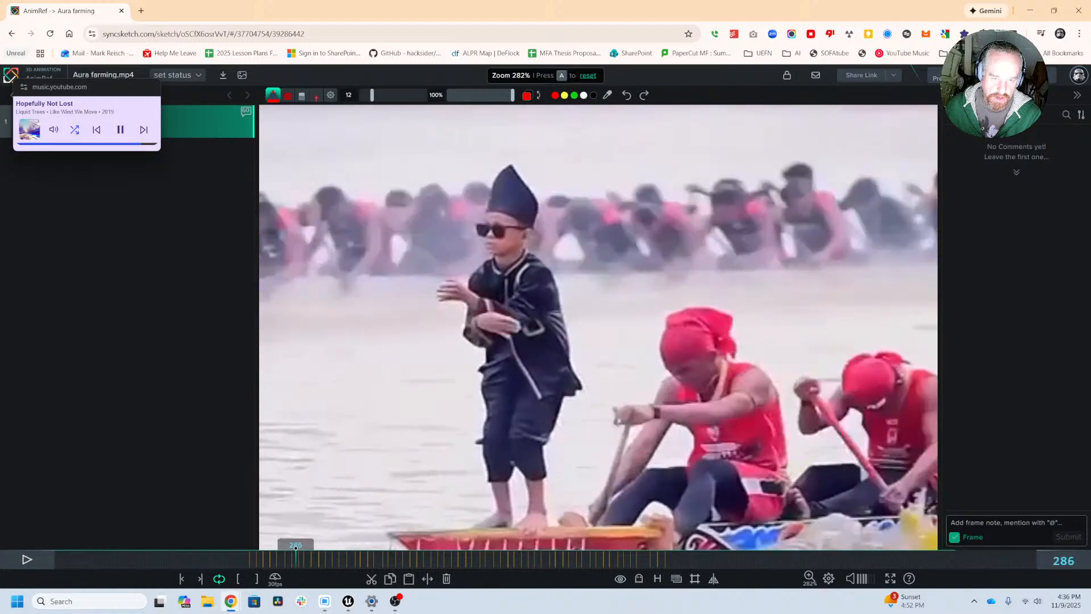
scroll(491, 333, "up", 3)
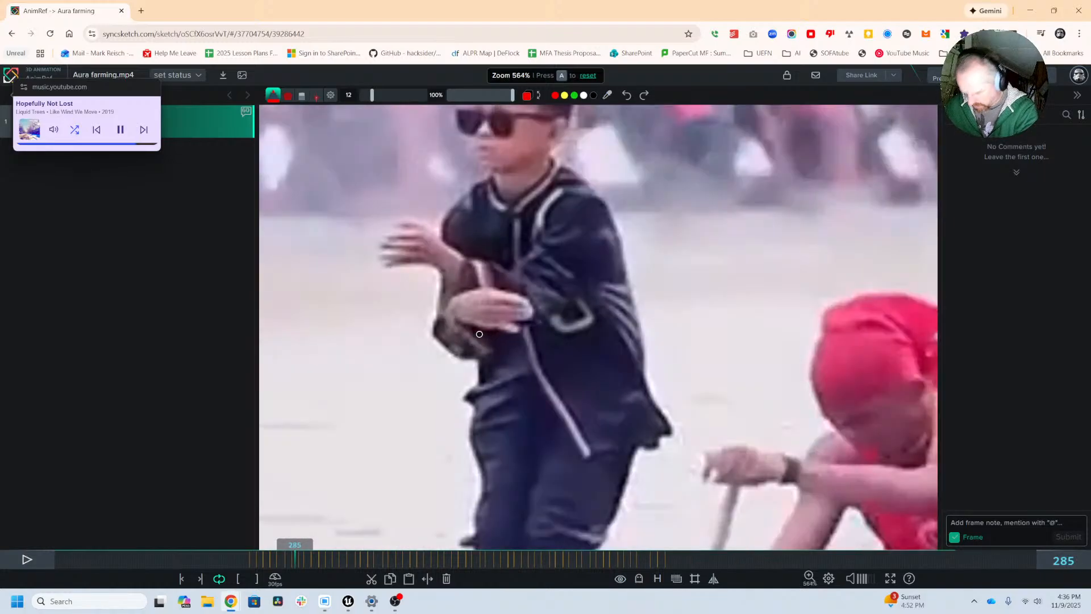
Step: Step frame by frame from frame 285 to frame 302, examining how the boy's hands and fingers are posed
key("Right")
key("Right")
key("Right")
key("Right")
key("Right")
key("Right")
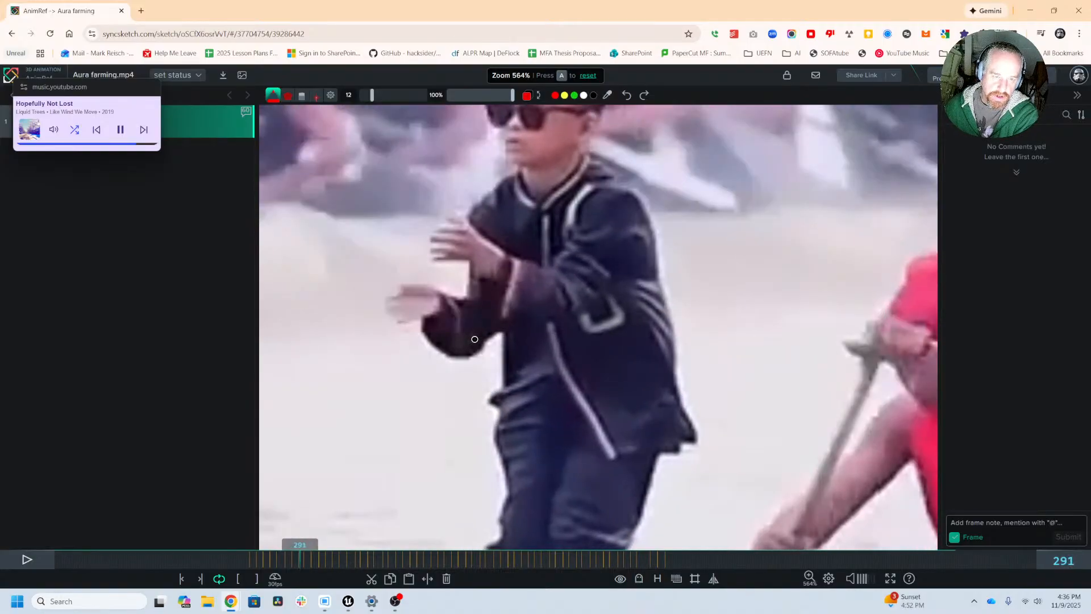
key("Right")
key("Right")
key("Right")
key("Right")
key("Right")
key("Right")
key("Right")
key("Right")
key("Right")
key("Right")
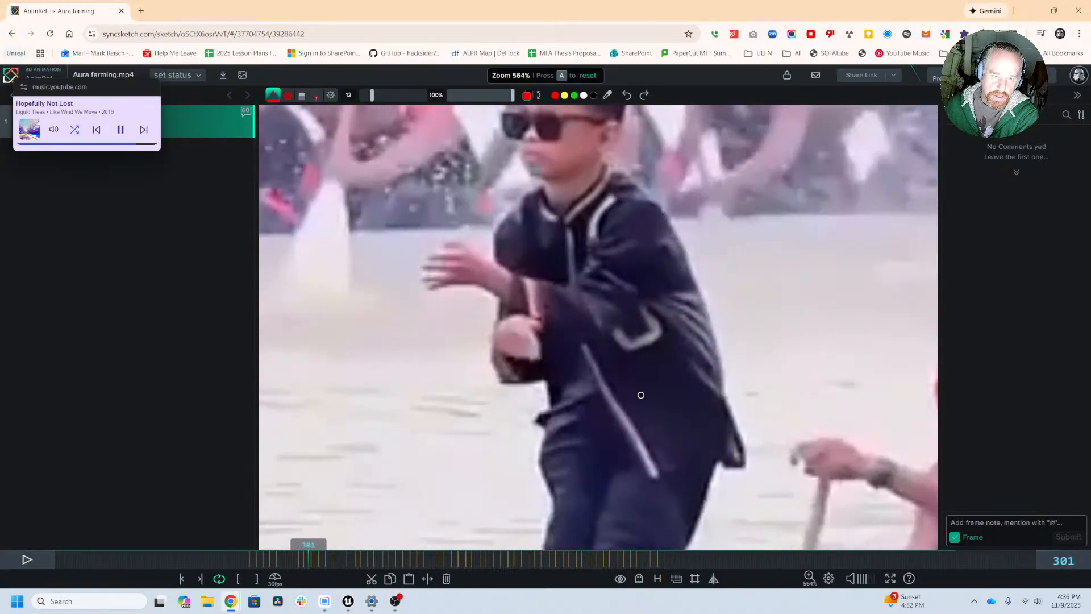
key("Right")
key("Right")
key("Right")
key("Right")
key("Left")
key("Left")
key("Left")
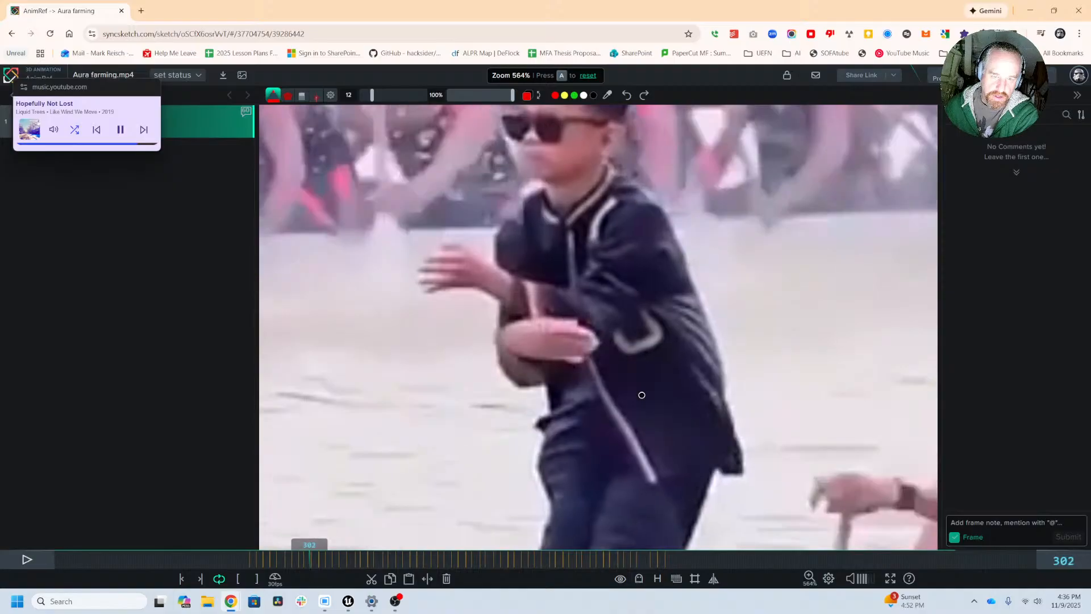
Step: Step through the reference to frame 321 and back to frame 319, examining the hand poses
key("Right")
key("Right")
key("Right")
key("Right")
key("Right")
key("Right")
key("Right")
key("Right")
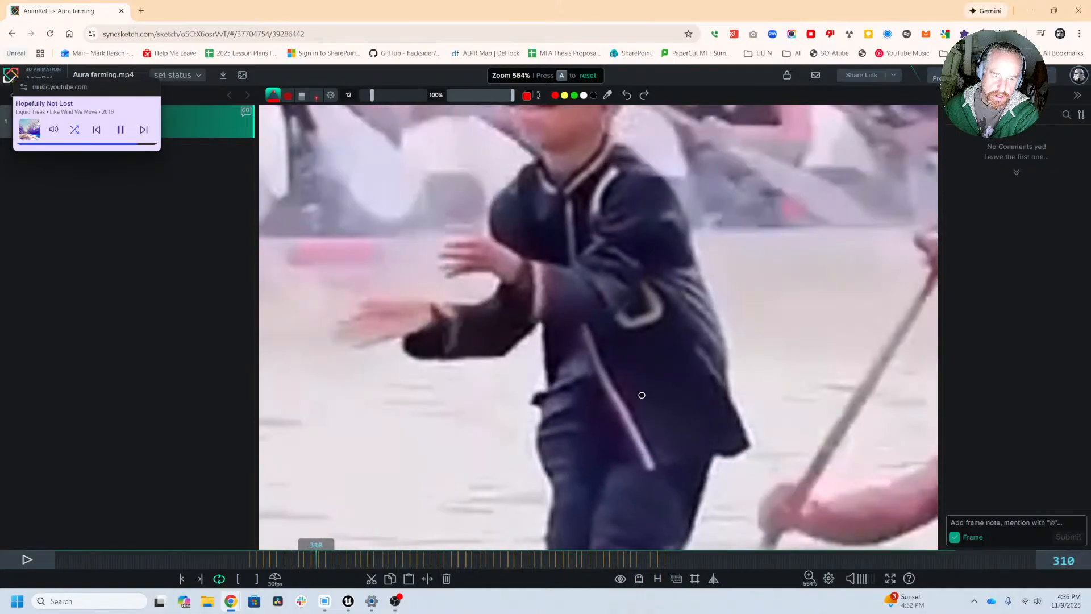
key("Right")
key("Right")
key("Right")
key("Right")
key("Right")
key("Right")
key("Right")
key("Right")
key("Right")
key("Right")
key("Right")
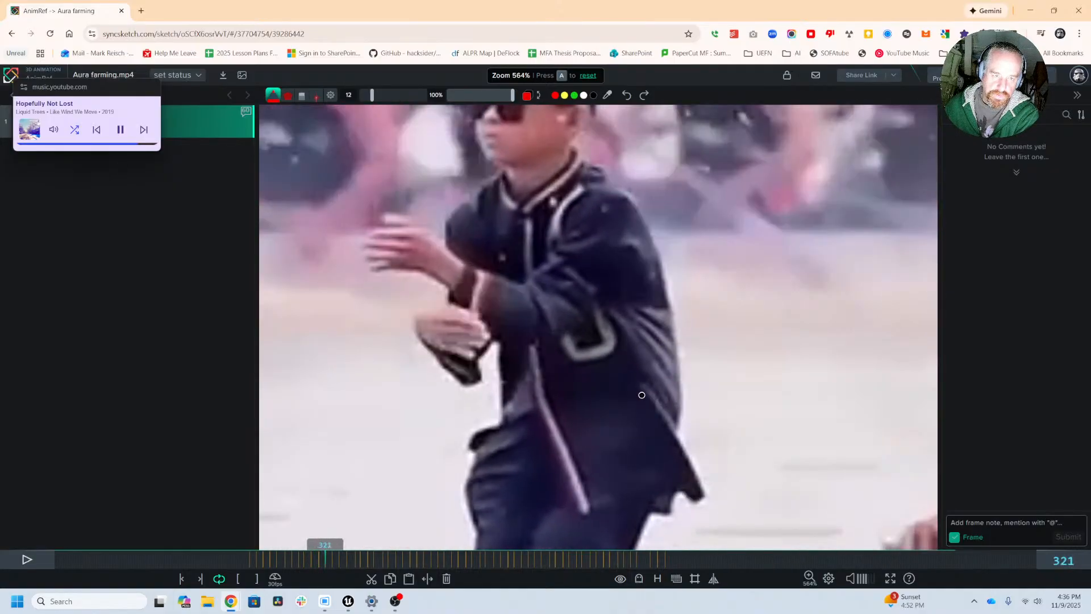
key("Left")
key("Left")
key("Left")
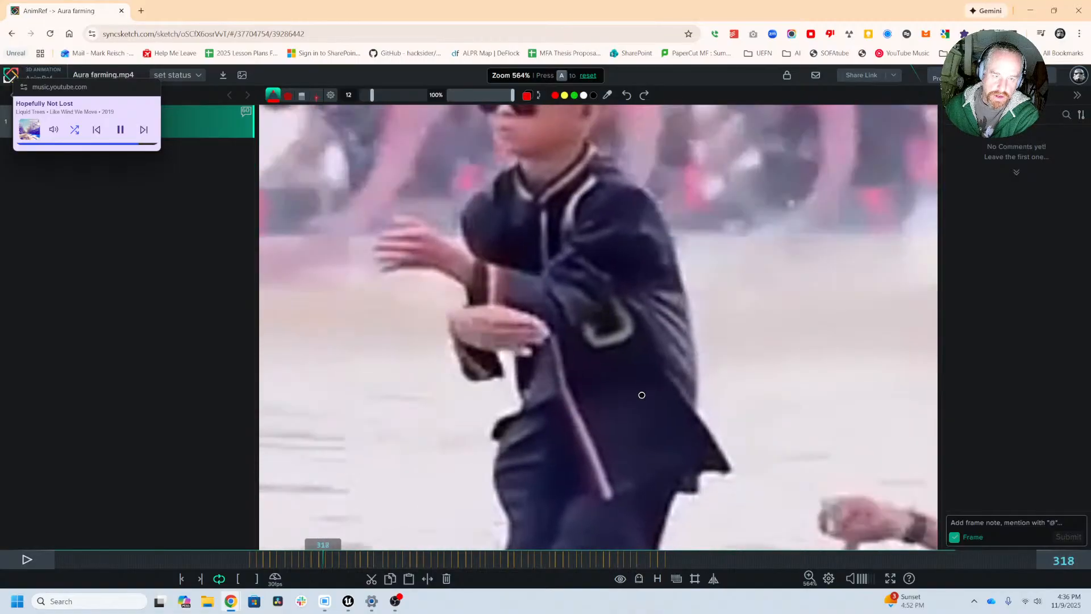
key("Right")
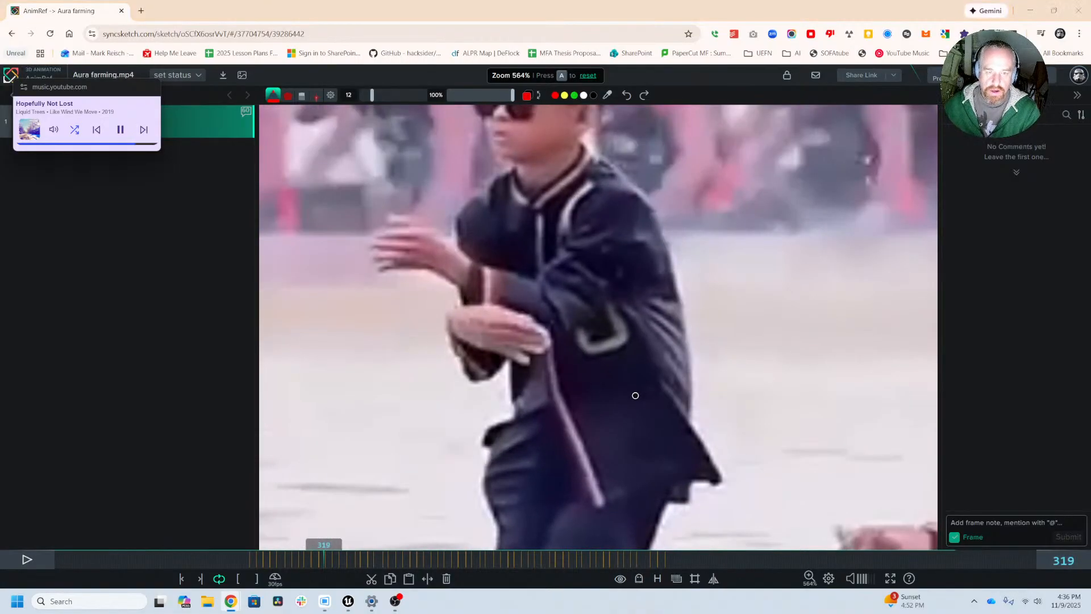
Step: Switch back to Unreal Editor, move the playhead to frame 5 and frame the character's right hand
key("alt+Tab")
key("alt+Tab")
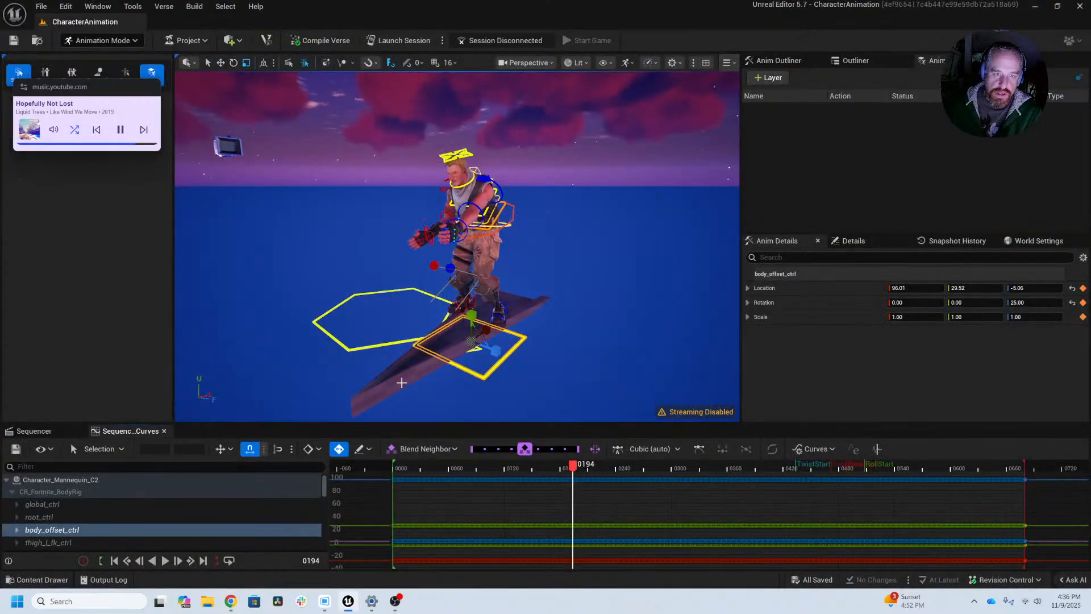
left_click_drag(405, 467, 398, 481)
left_click_drag(338, 322, 472, 318, "alt")
right_click_drag(339, 322, 312, 315, "alt")
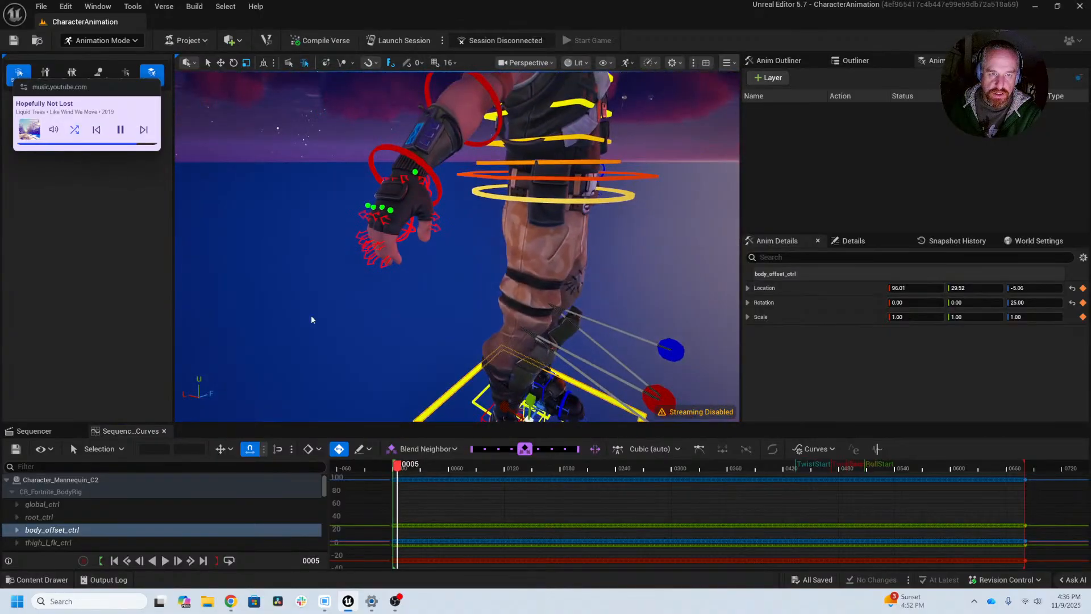
left_click_drag(312, 315, 291, 291, "alt")
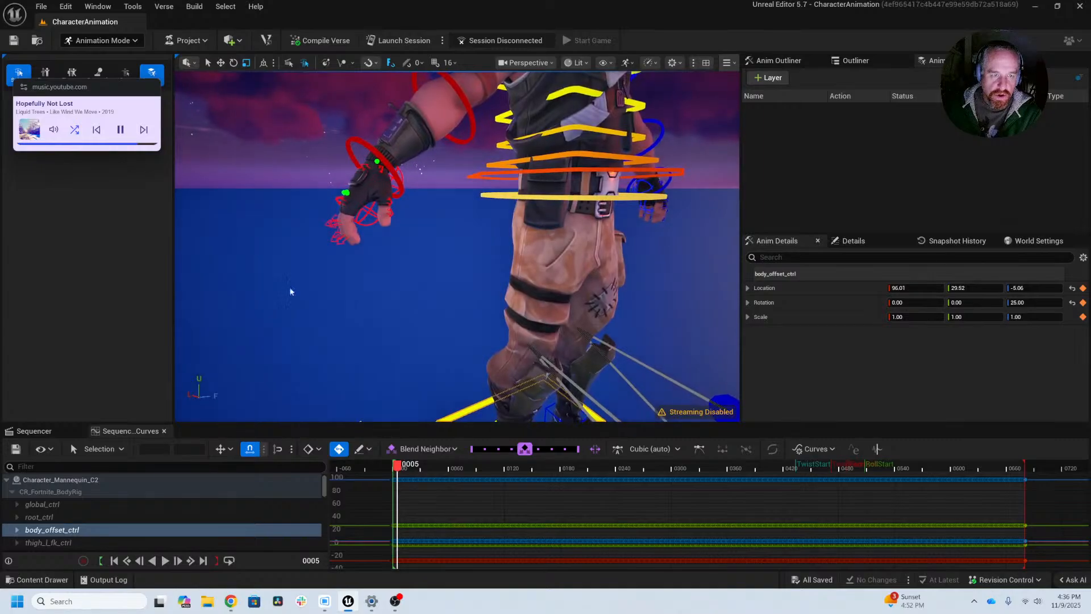
Step: Select the character's right-hand finger controls and delete all their keys in the curve editor
left_click_drag(316, 196, 340, 251, "ctrl+alt")
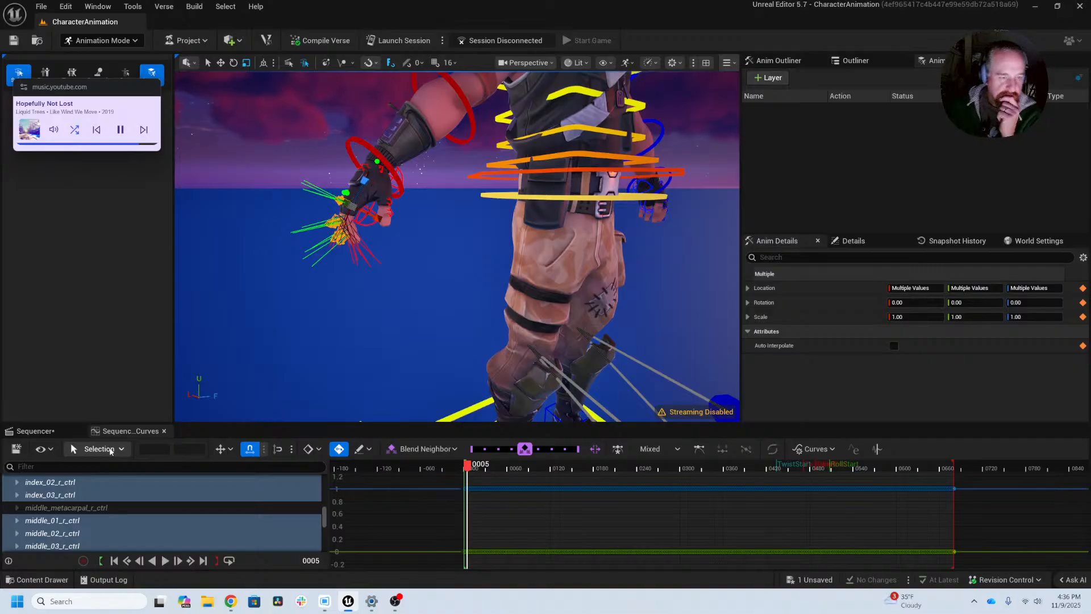
left_click(319, 449)
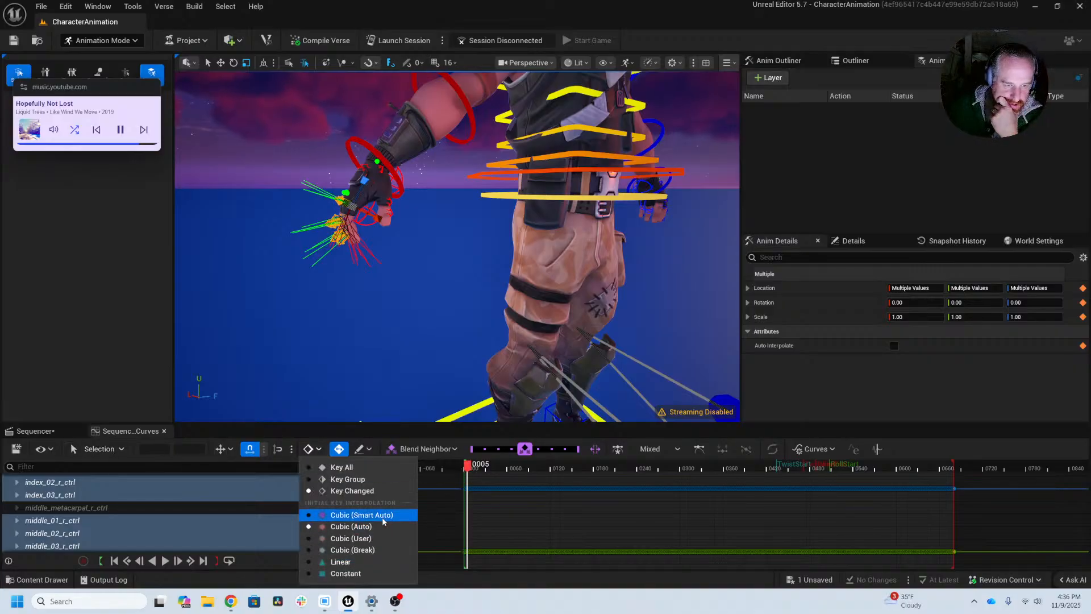
left_click(362, 573)
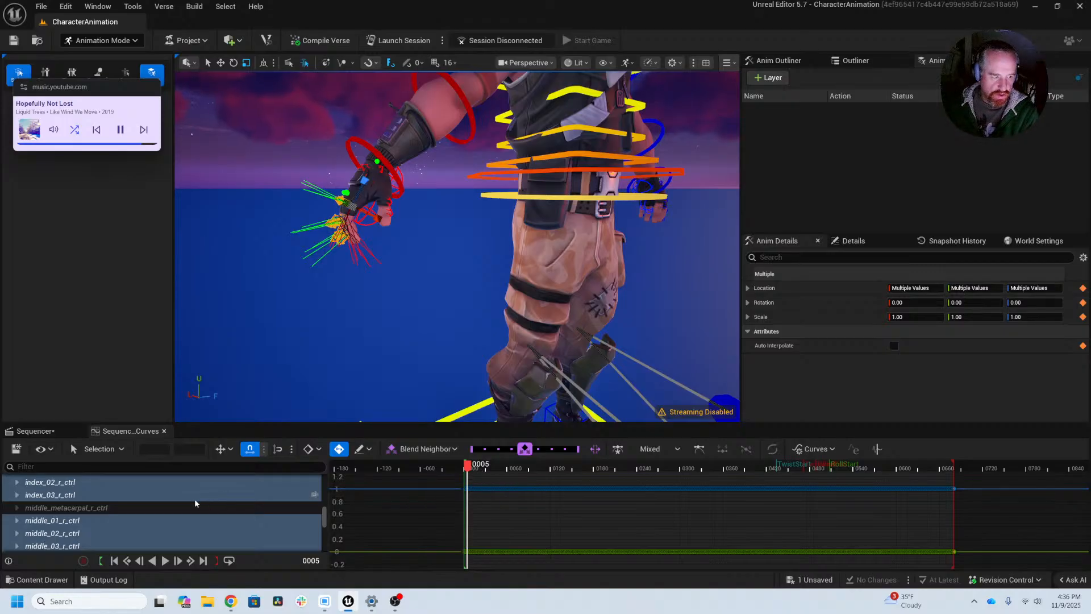
scroll(533, 498, "down", 5)
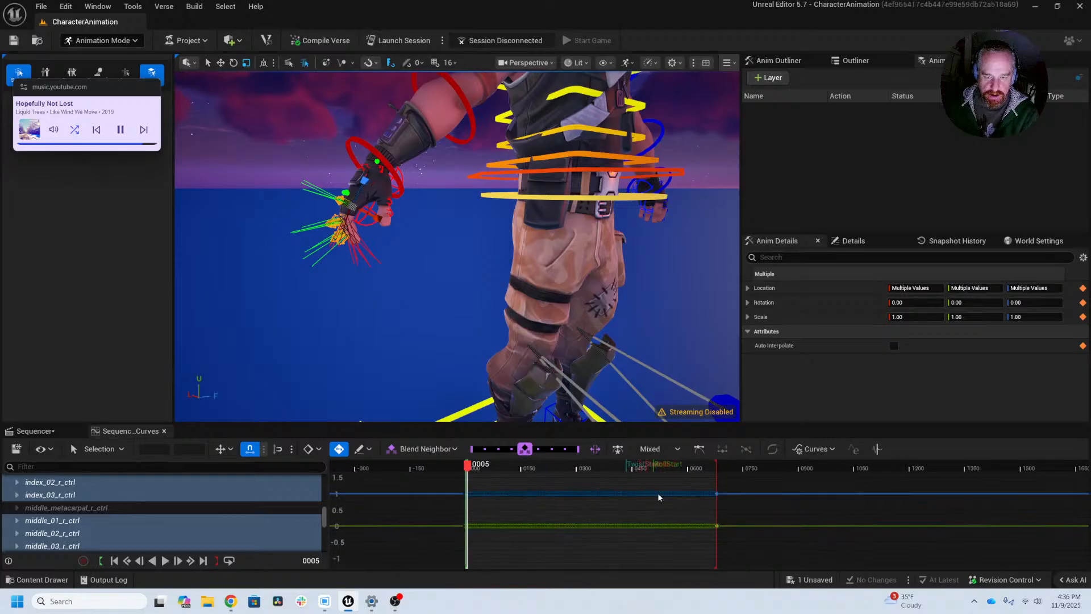
left_click_drag(765, 481, 383, 554)
key("Delete")
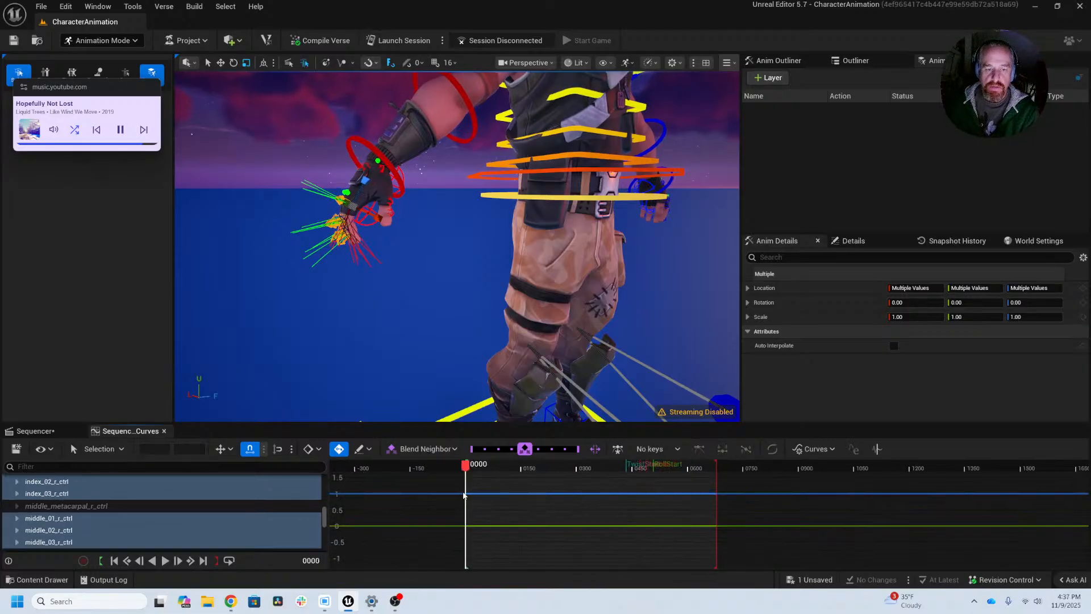
Step: Activate the Rotate tool for the selected right-hand finger controls and key them at frame 0
middle_click_drag(391, 296, 450, 287)
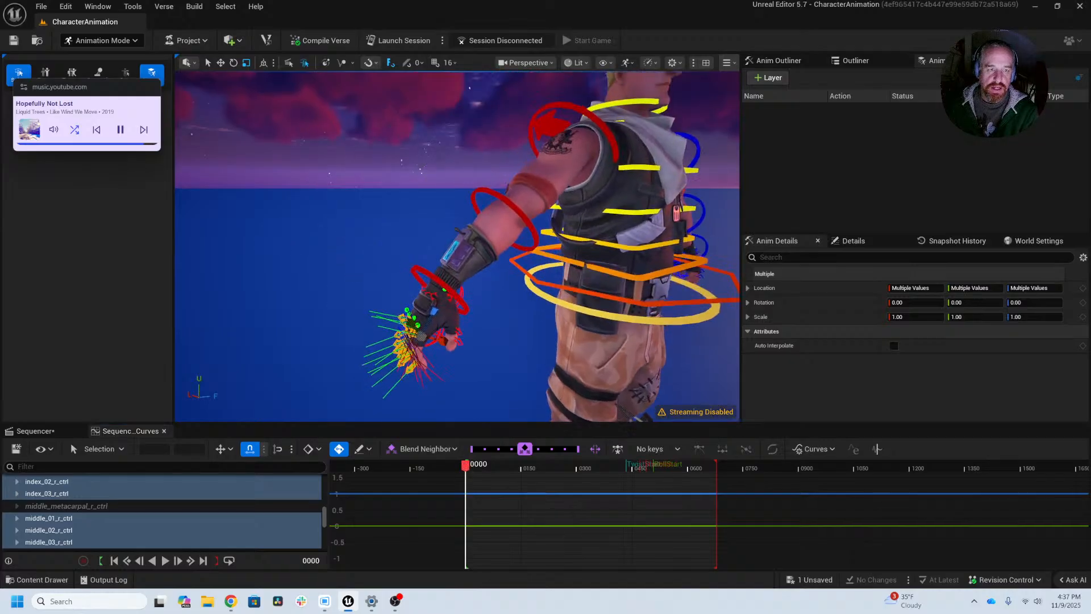
key("e")
scroll(392, 296, "up", 5)
scroll(513, 319, "down", 5)
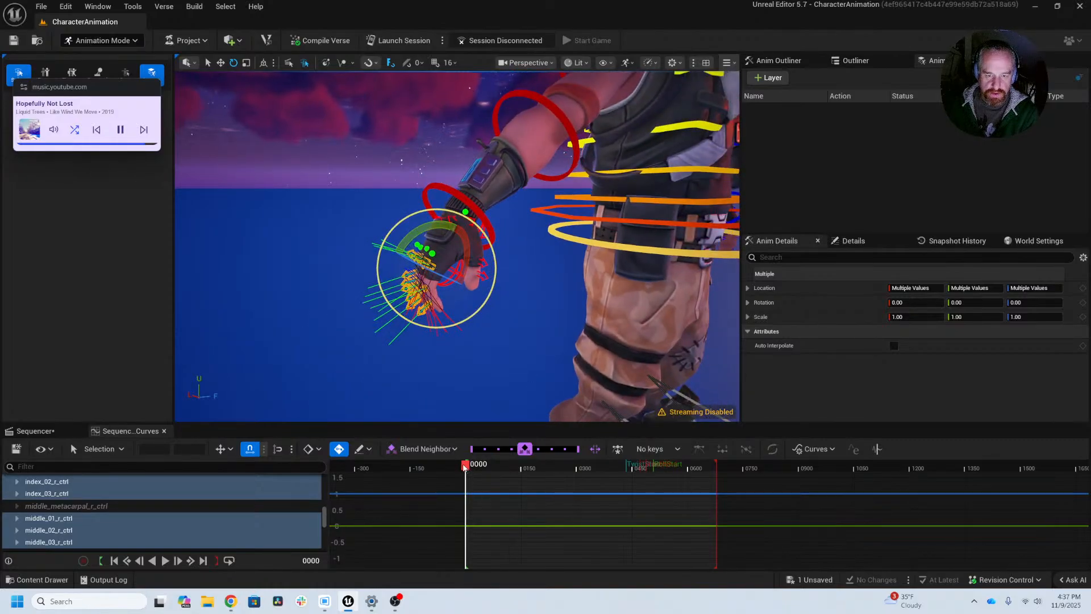
left_click_drag(465, 466, 465, 466)
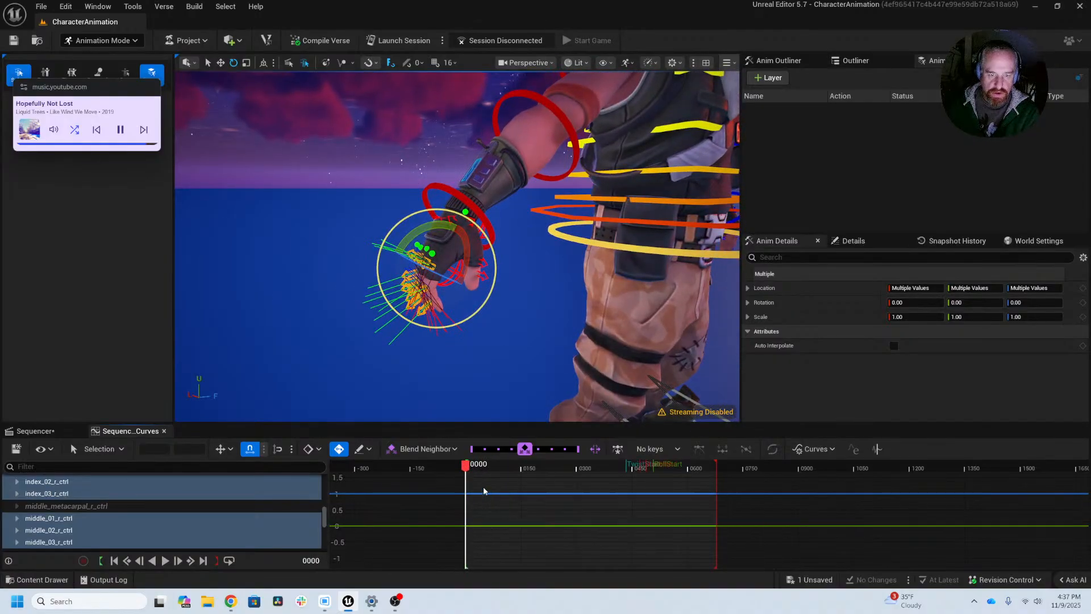
key("s")
Step: Select the right hand's thumb_02 and thumb_03 controls, then switch the selection to thumb_01 together with the finger metacarpal controls
middle_click_drag(417, 367, 445, 363, "alt")
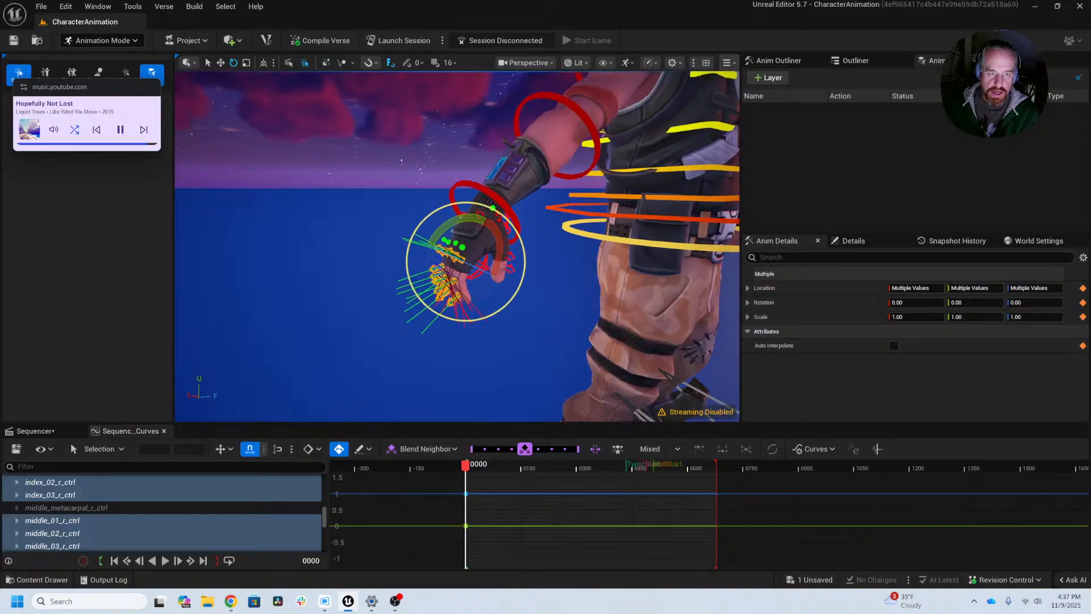
right_click_drag(444, 364, 546, 364, "alt")
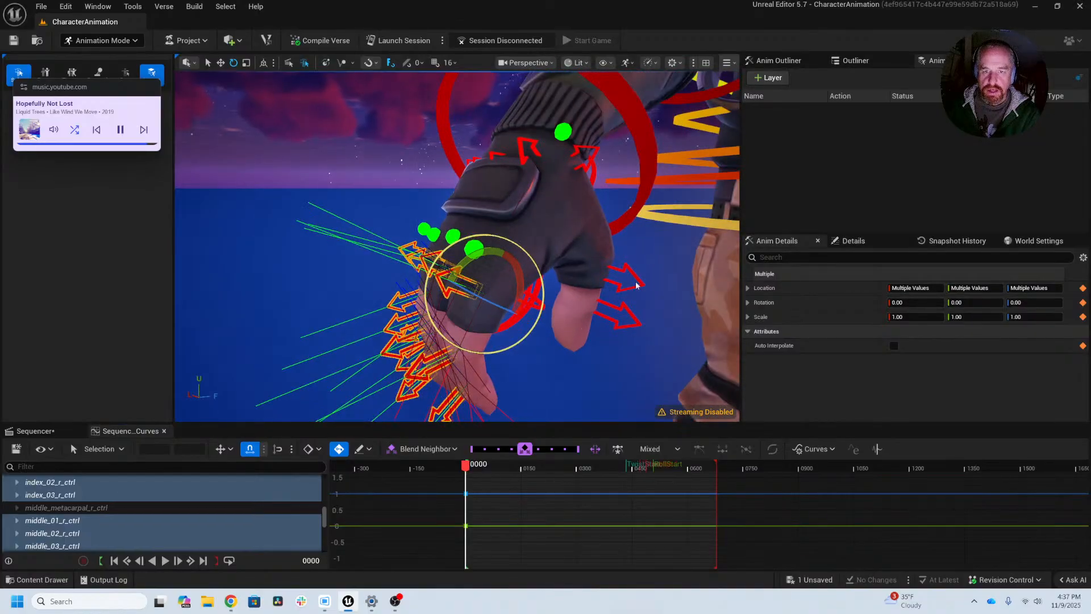
left_click_drag(645, 266, 624, 332)
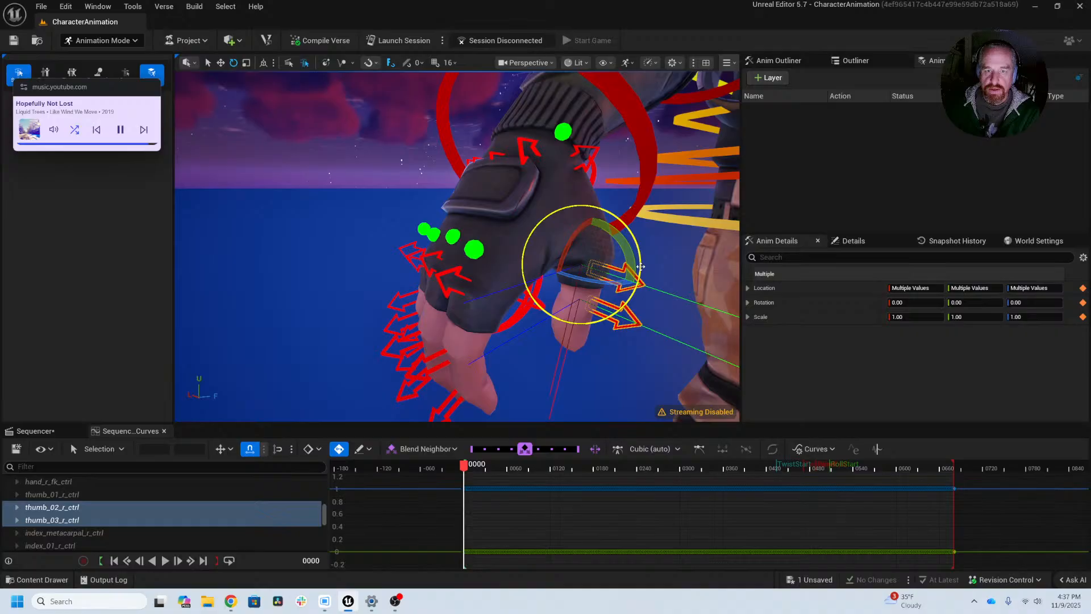
left_click(577, 148)
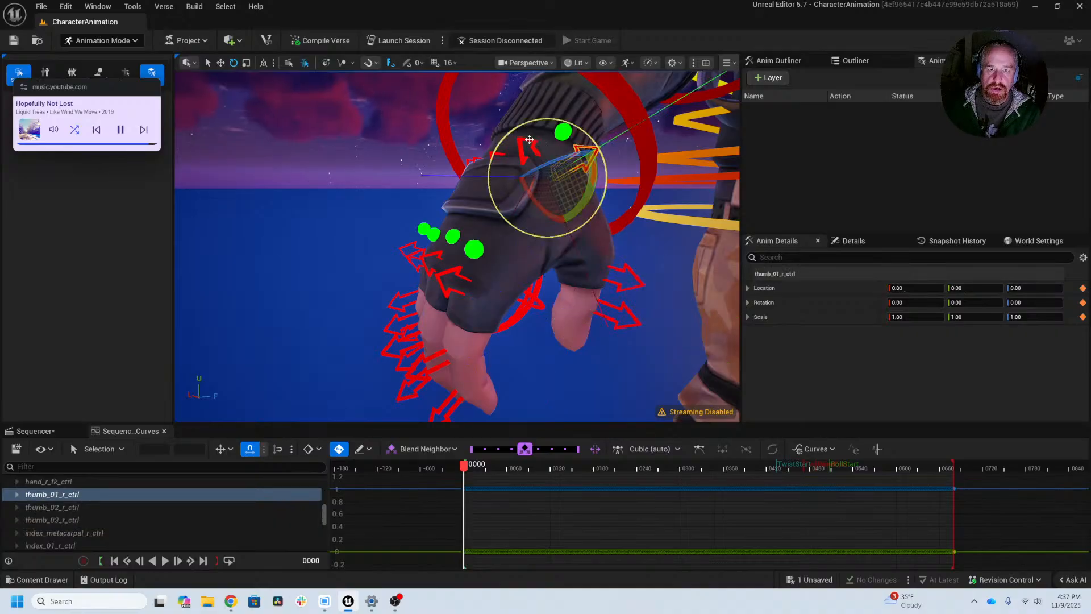
key("w")
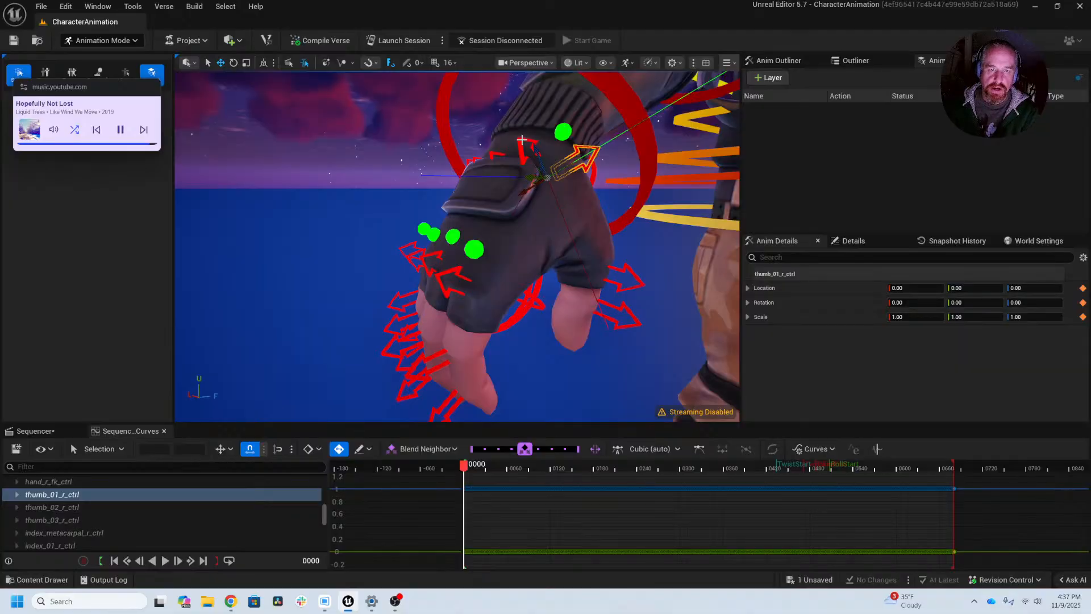
left_click(521, 141, "ctrl")
left_click(471, 159, "ctrl")
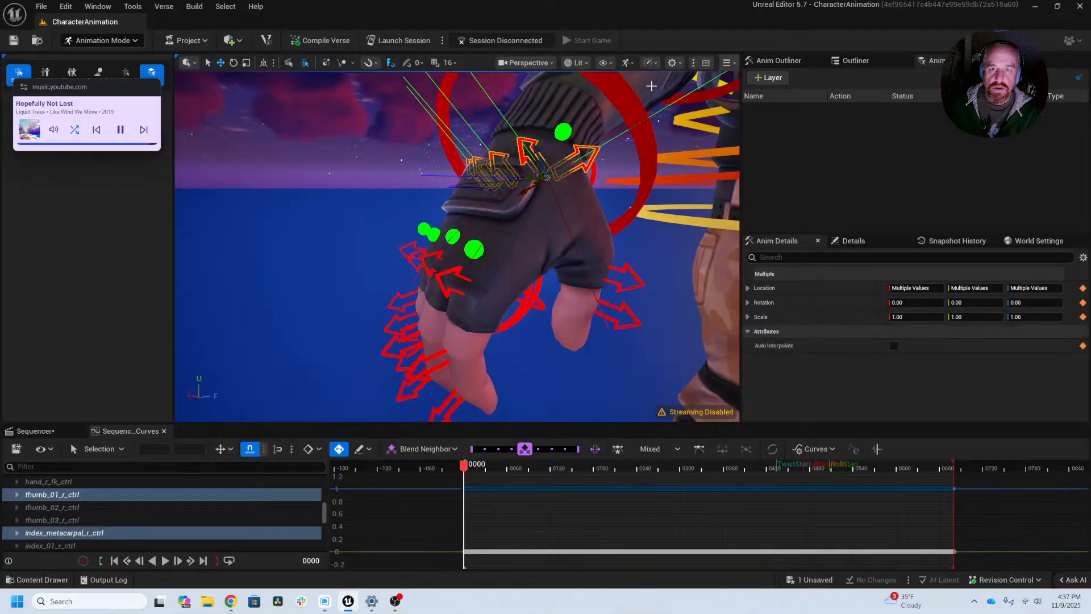
Step: Look through the viewport show flags, the viewport settings and the curve editor's view options
left_click(603, 64)
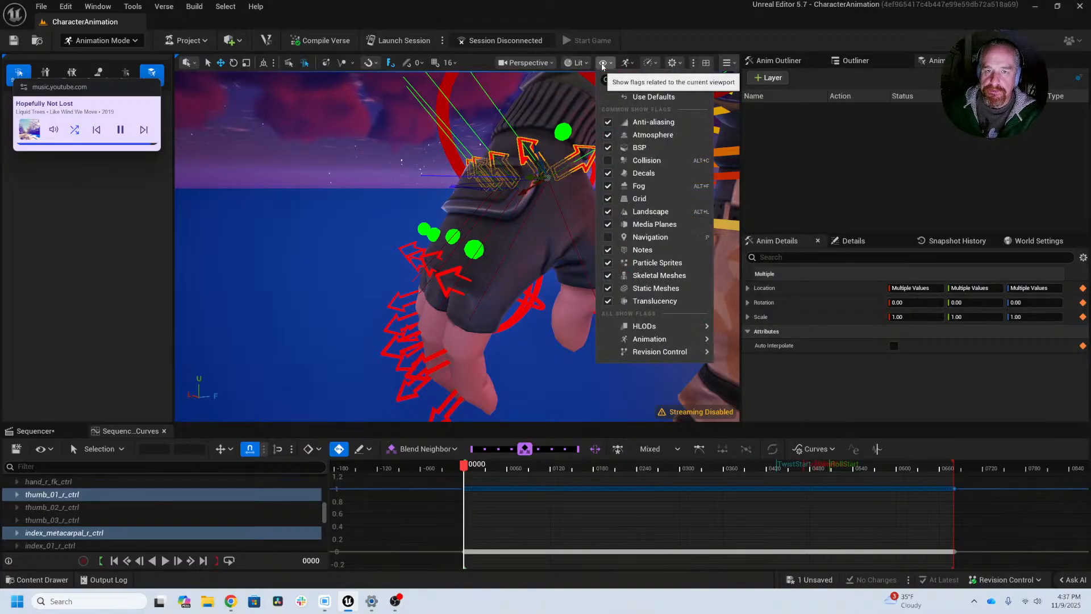
left_click(603, 64)
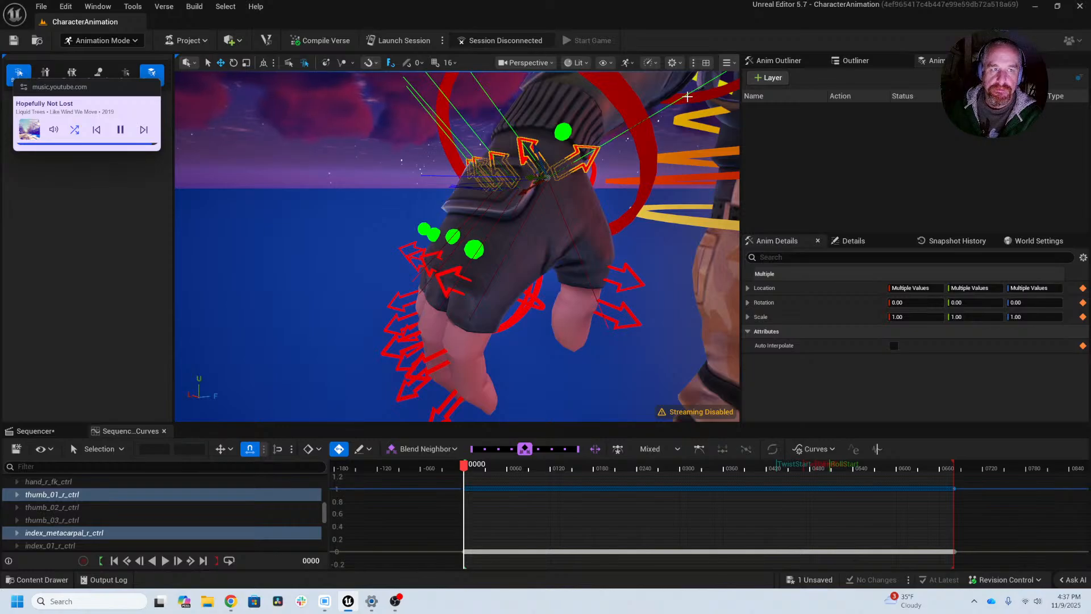
left_click(682, 66)
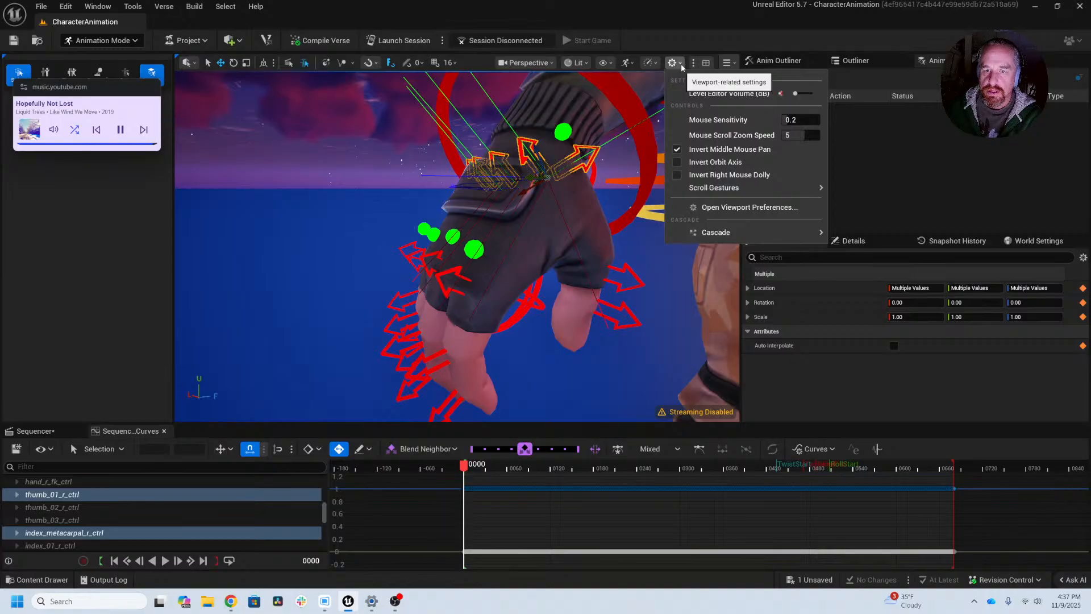
left_click(681, 66)
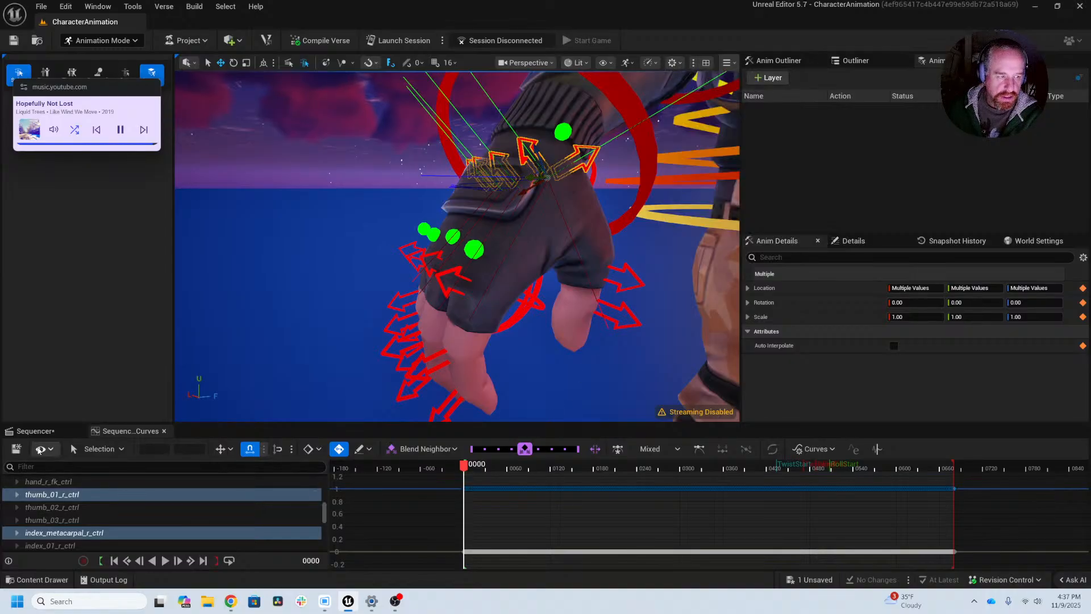
left_click(40, 449)
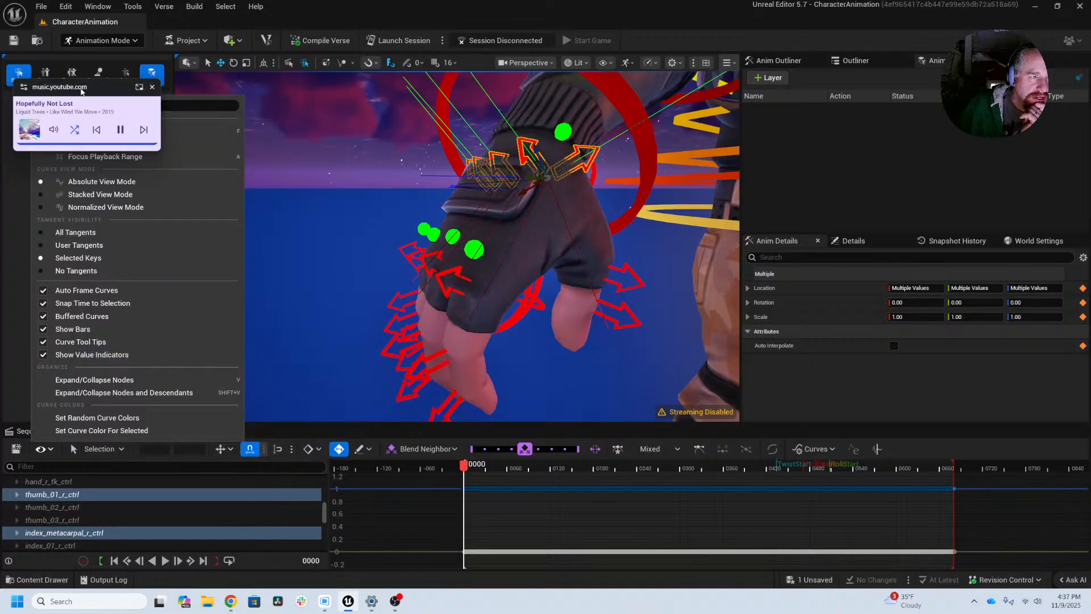
left_click_drag(83, 89, 82, 38)
left_click(41, 449)
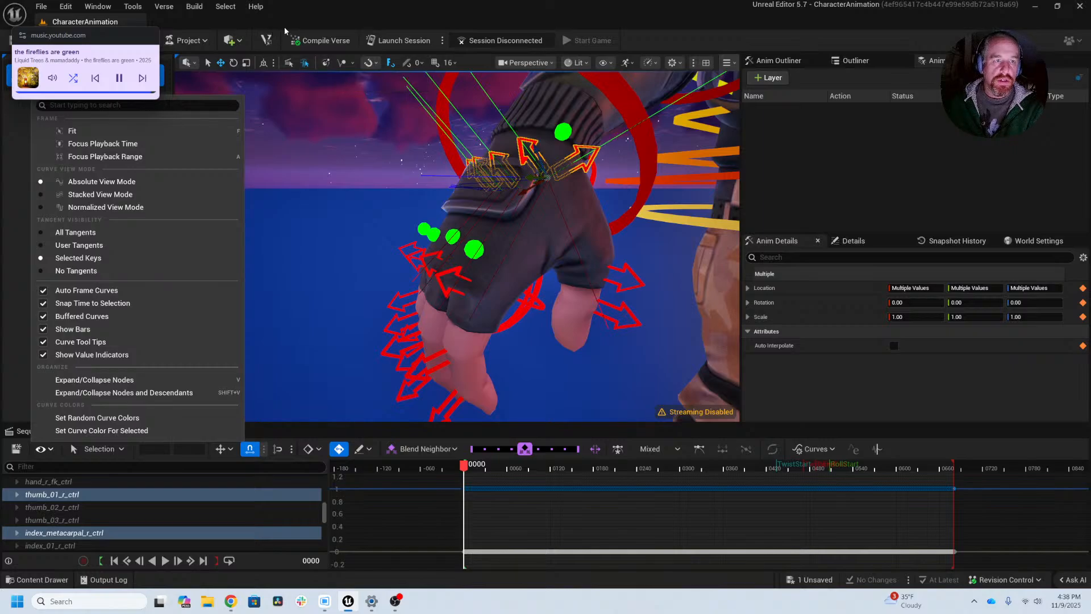
left_click(307, 17)
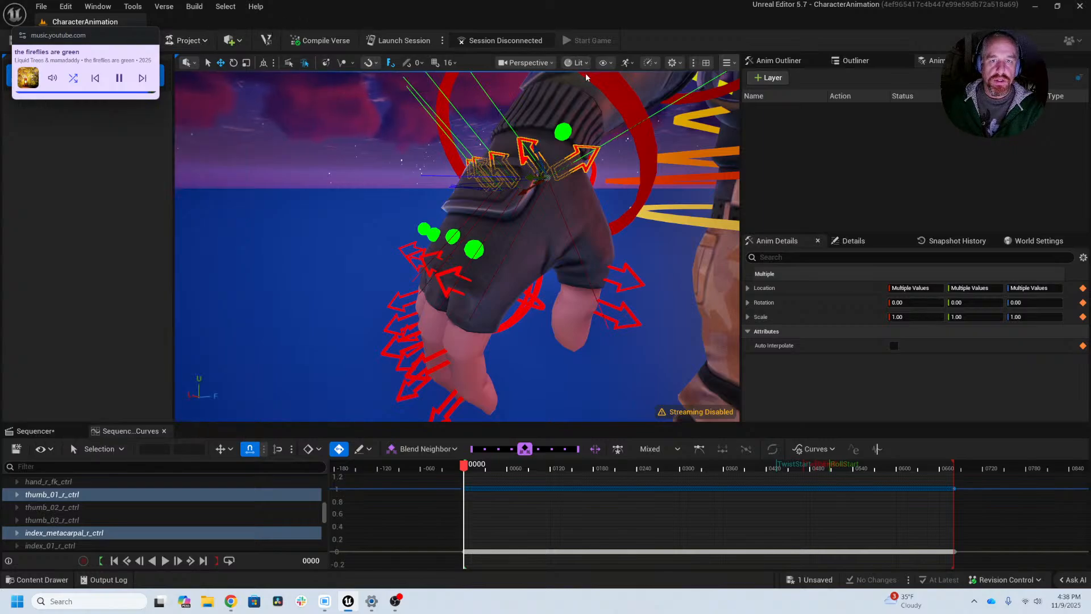
Step: Open the Level Editor viewport preferences and turn on Enable Combined Translate/Rotate Widget under Look and Feel
left_click(672, 63)
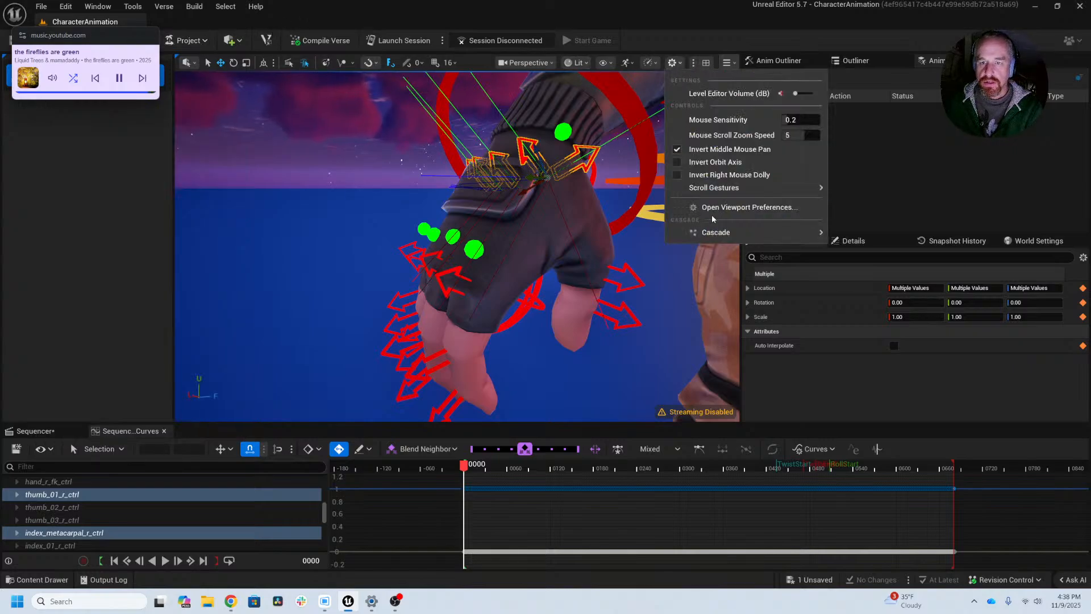
left_click(739, 207)
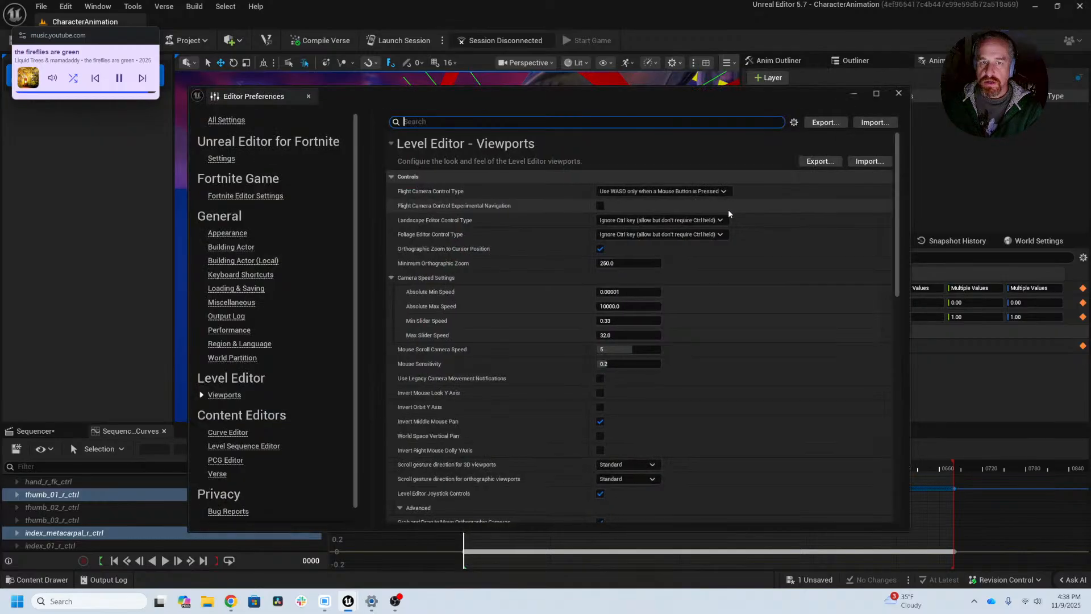
scroll(715, 323, "down", 10)
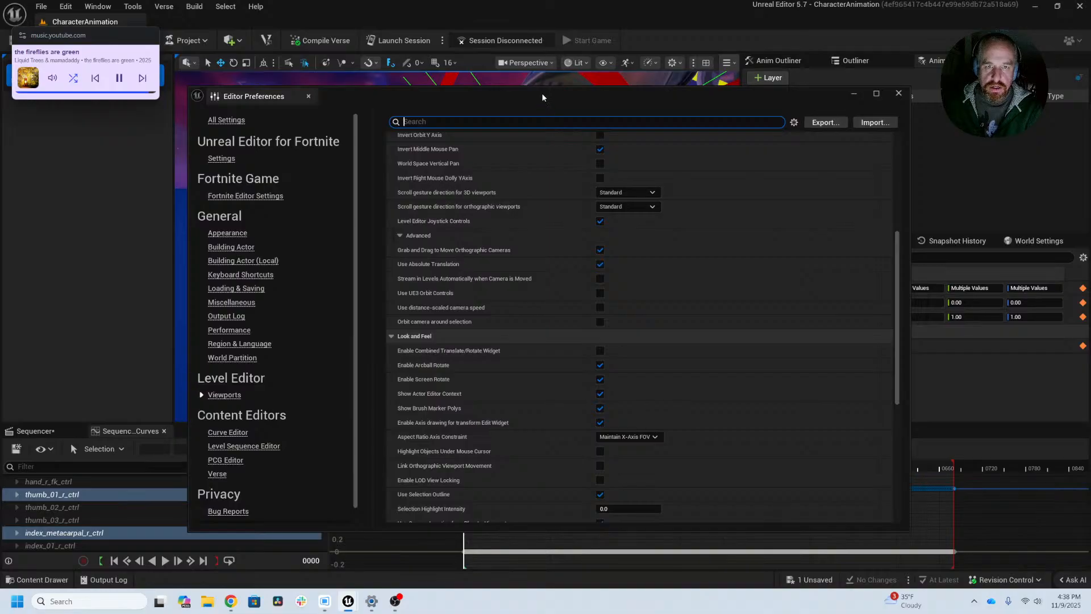
left_click_drag(541, 93, 886, 77)
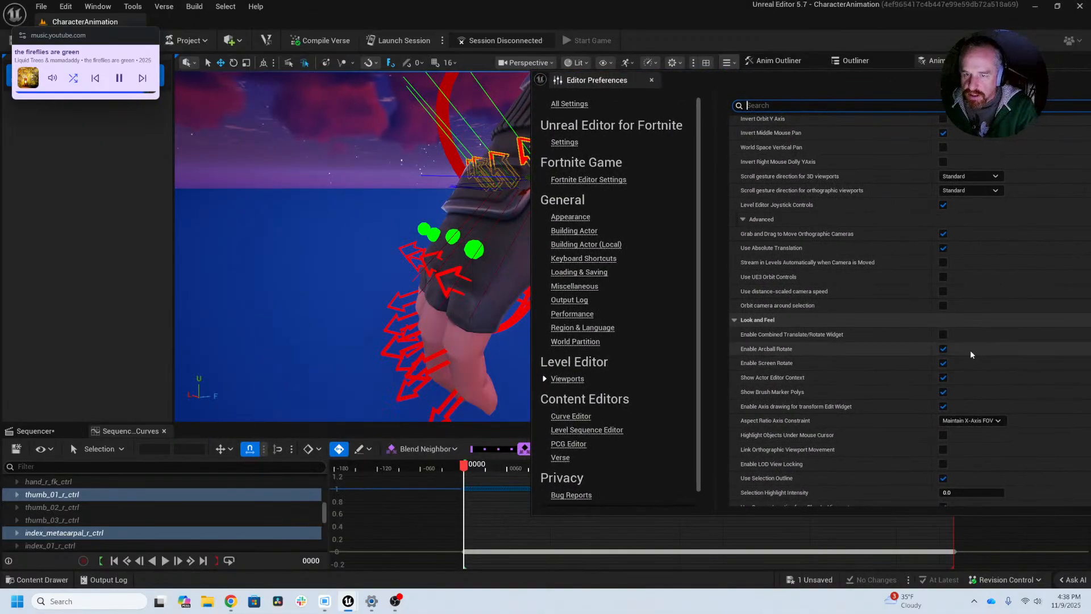
left_click(943, 334)
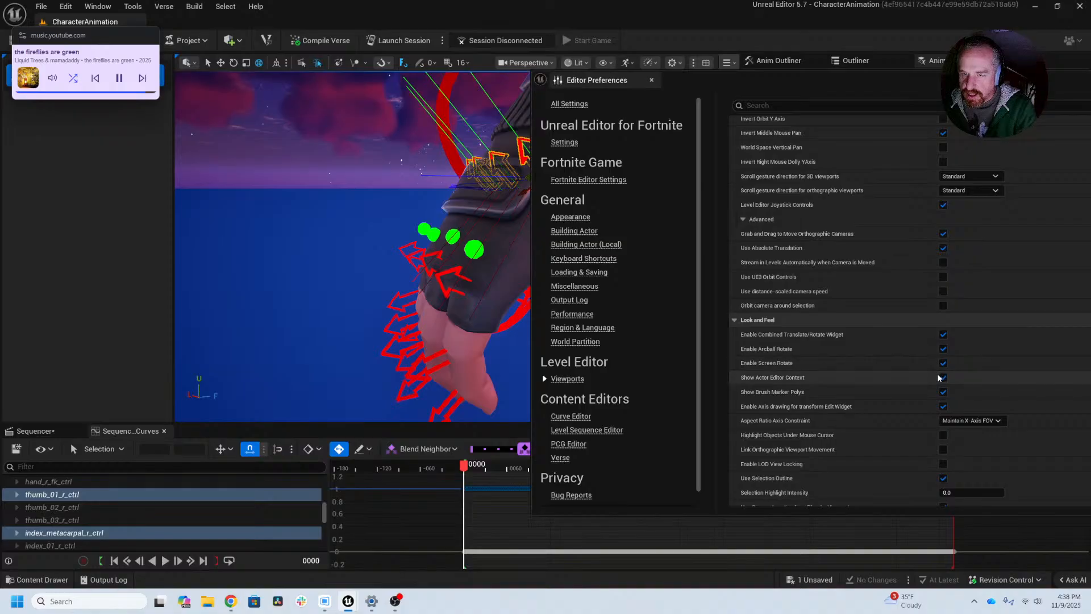
Step: Test the transform widget's axis drawing, Show Actor Editor Context and Use Selection Outline by switching each off and on again
left_click(943, 406)
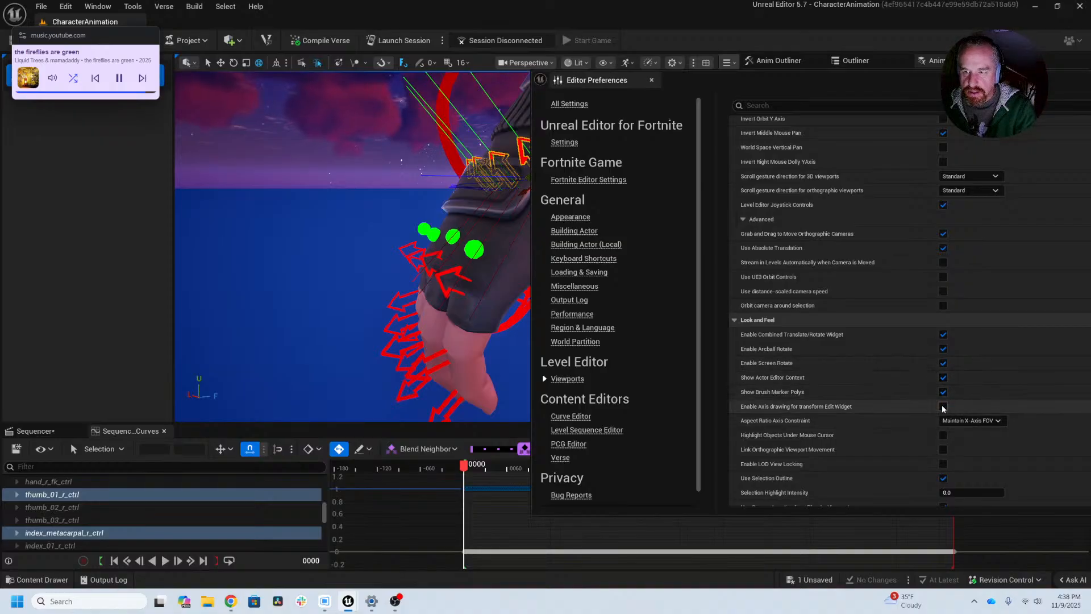
left_click(943, 406)
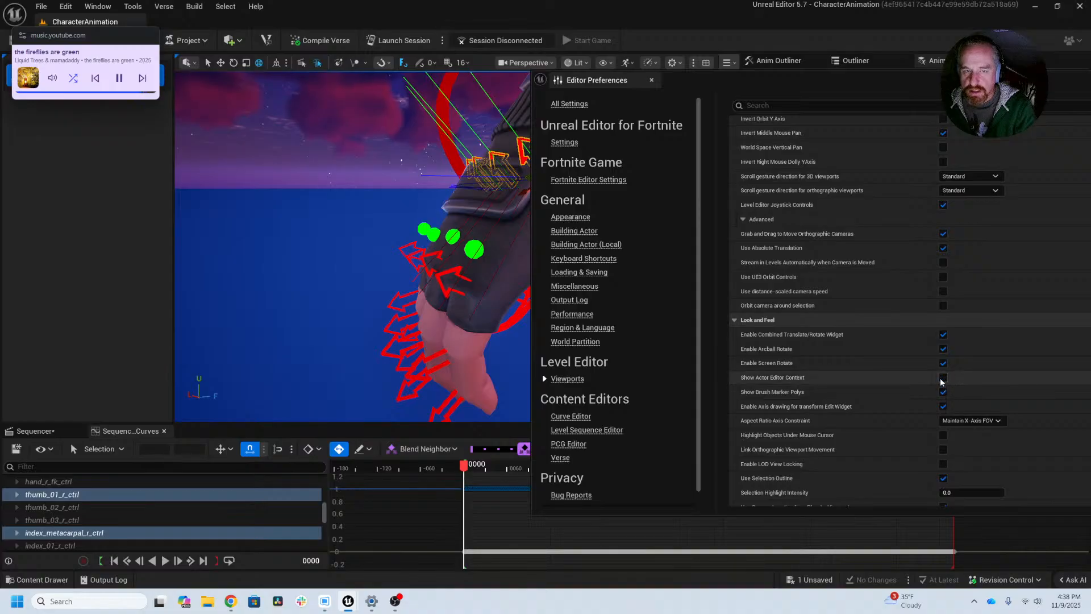
left_click(943, 379)
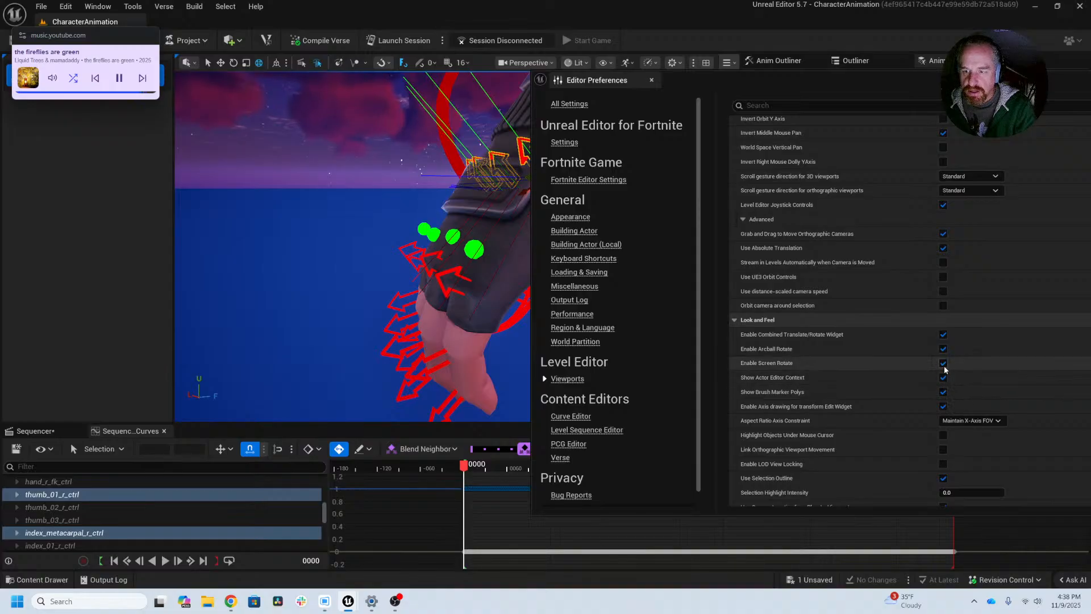
left_click(944, 479)
left_click(943, 479)
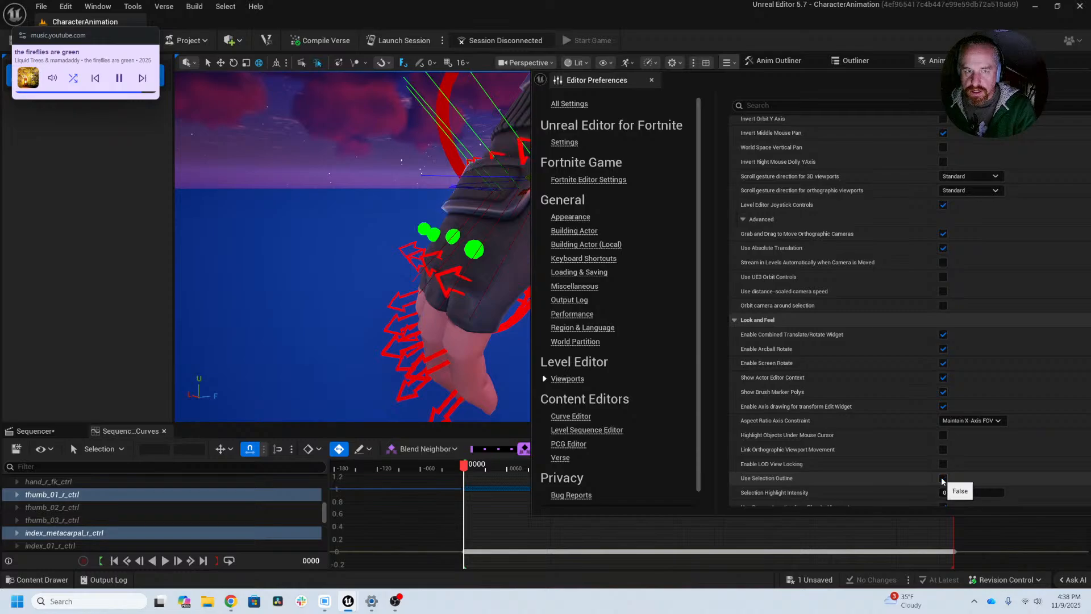
left_click(943, 479)
left_click(942, 479)
left_click(943, 479)
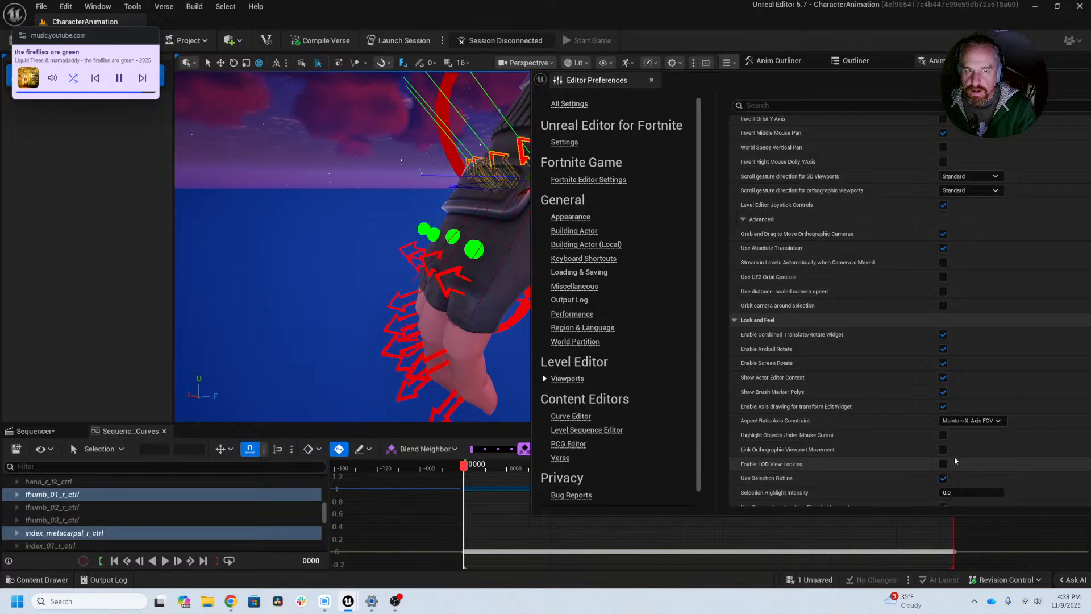
Step: Test Use Camera Location from Play-In-Viewport and Use Power of Two Snap Size by switching each off and on again
scroll(981, 452, "down", 3)
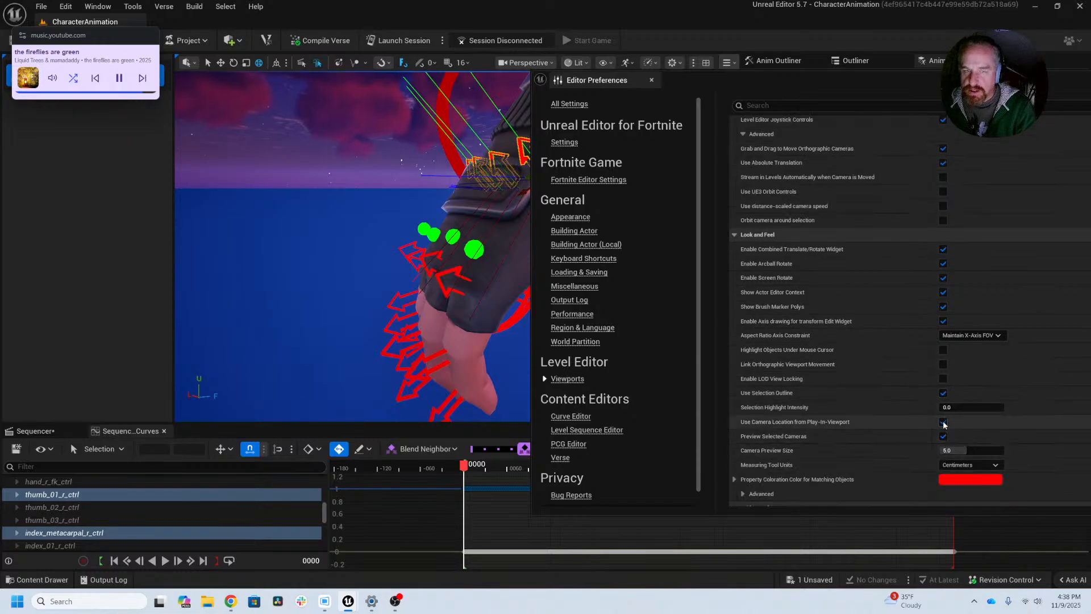
left_click(943, 423)
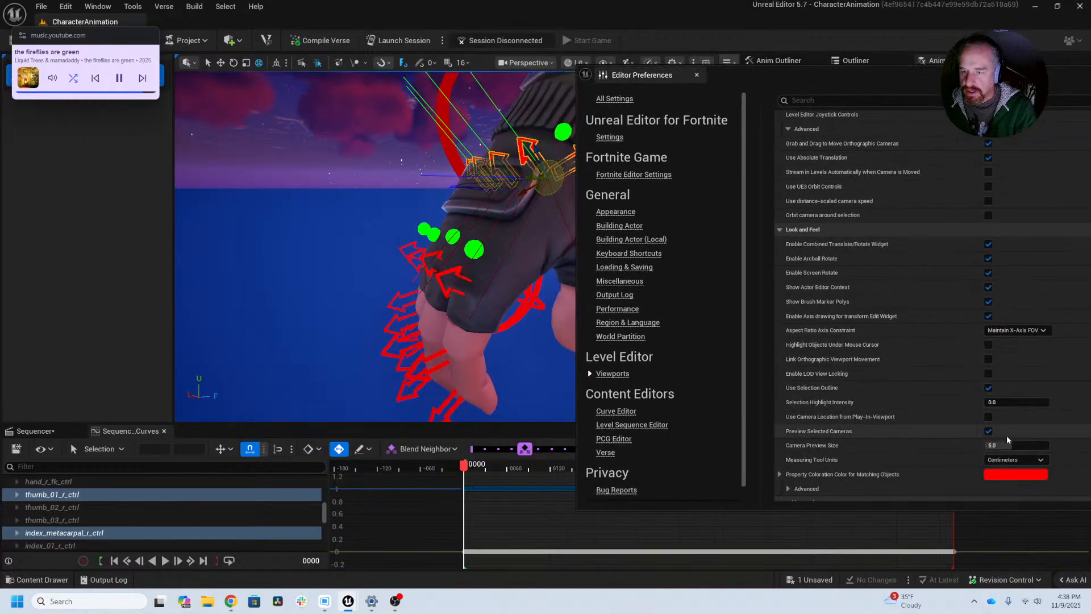
left_click(988, 419)
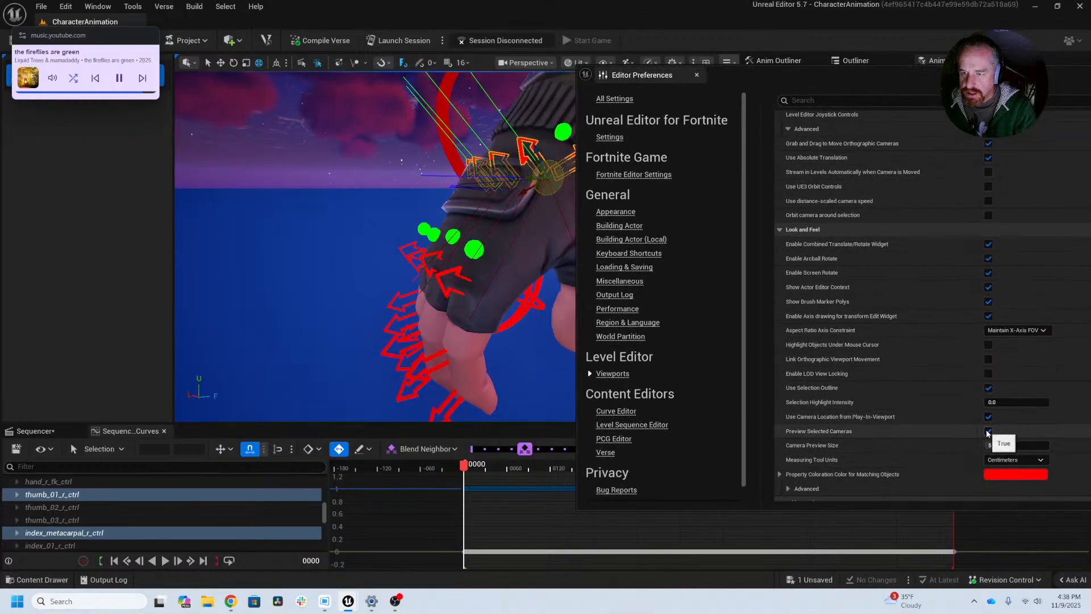
scroll(998, 415, "down", 3)
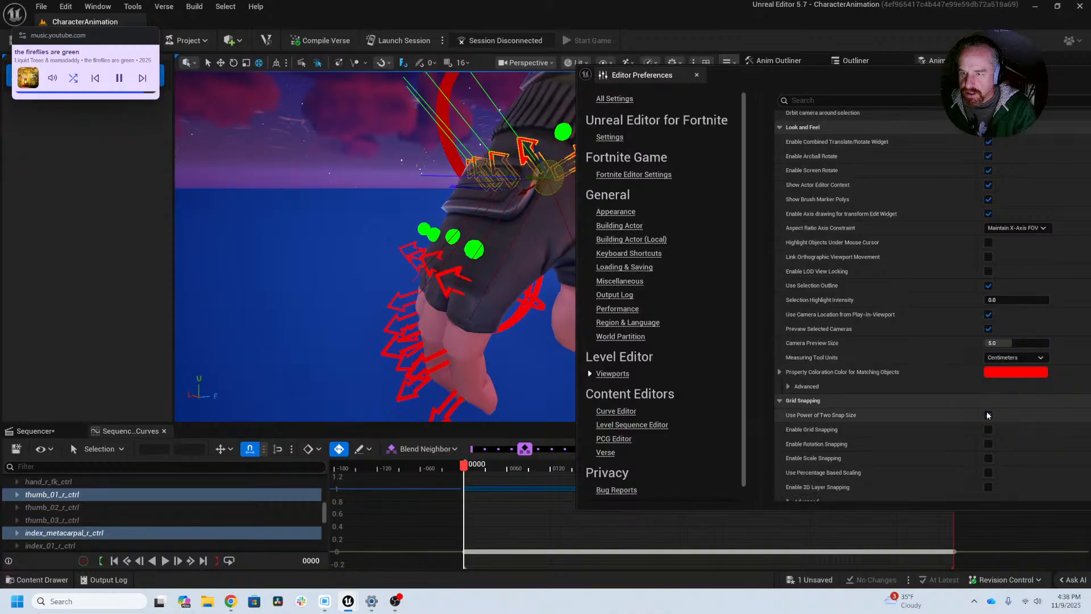
left_click(988, 416)
left_click(988, 417)
scroll(988, 419, "down", 4)
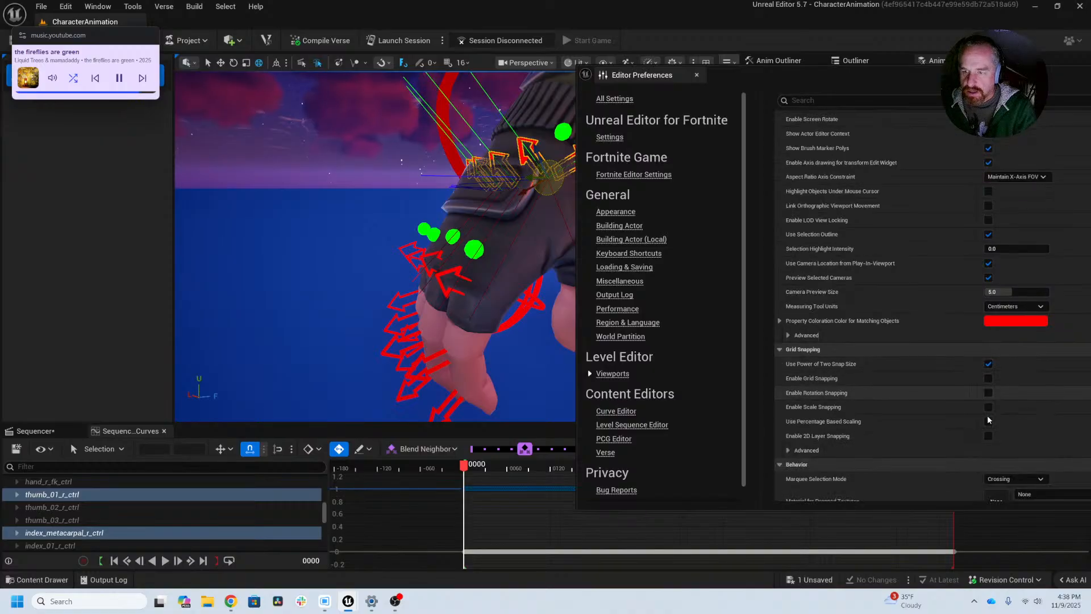
Step: Turn off Enable Combined Translate/Rotate Widget in the Look and Feel preferences
scroll(988, 419, "up", 10)
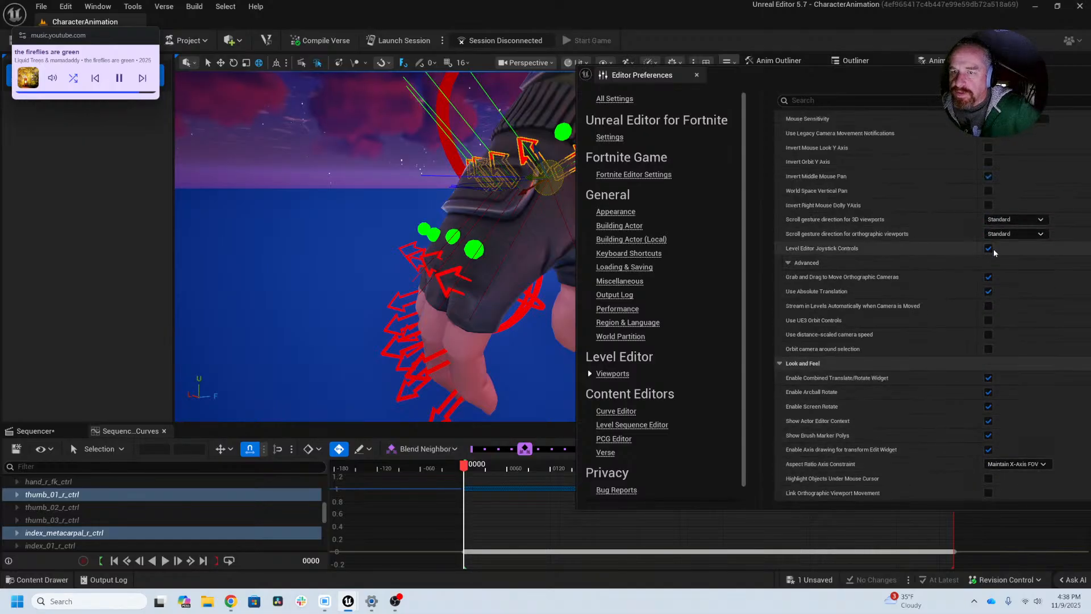
scroll(992, 248, "up", 2)
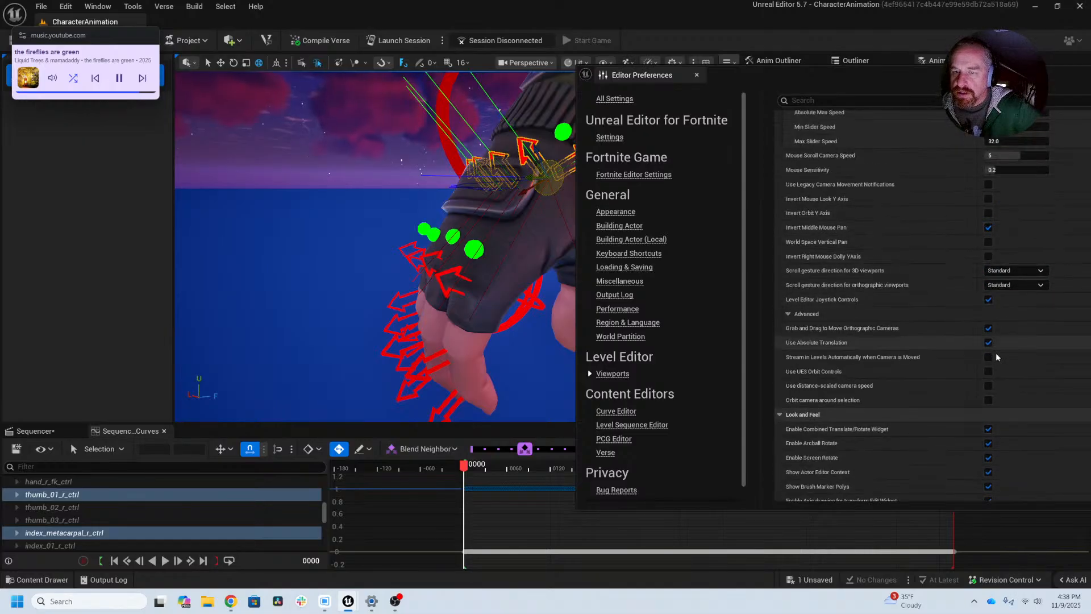
left_click(989, 430)
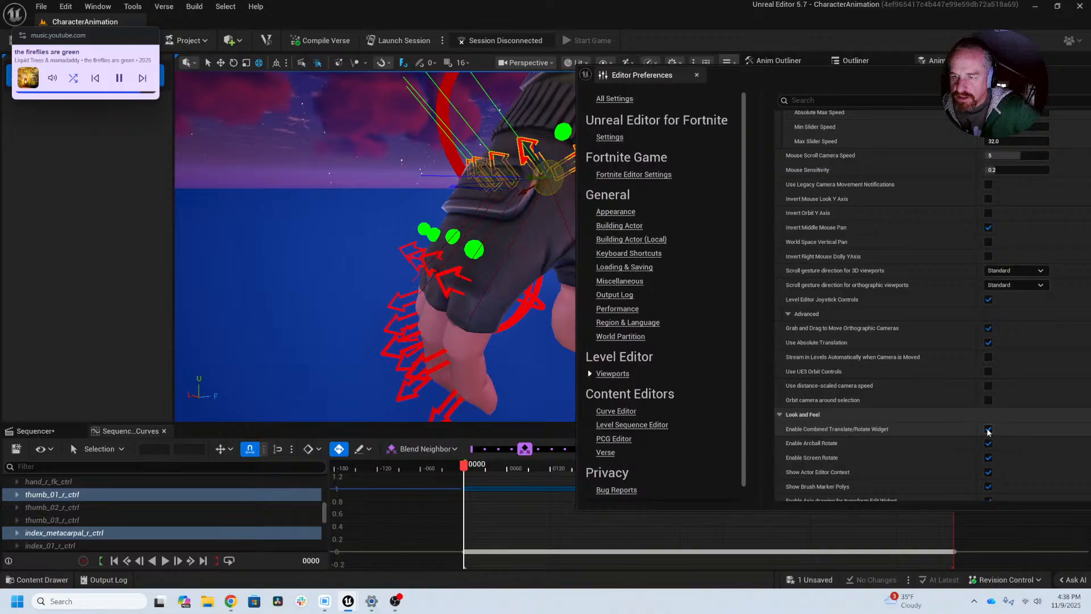
Step: Turn off Enable Axis drawing for transform Edit Widget in the Look and Feel preferences
scroll(989, 435, "down", 2)
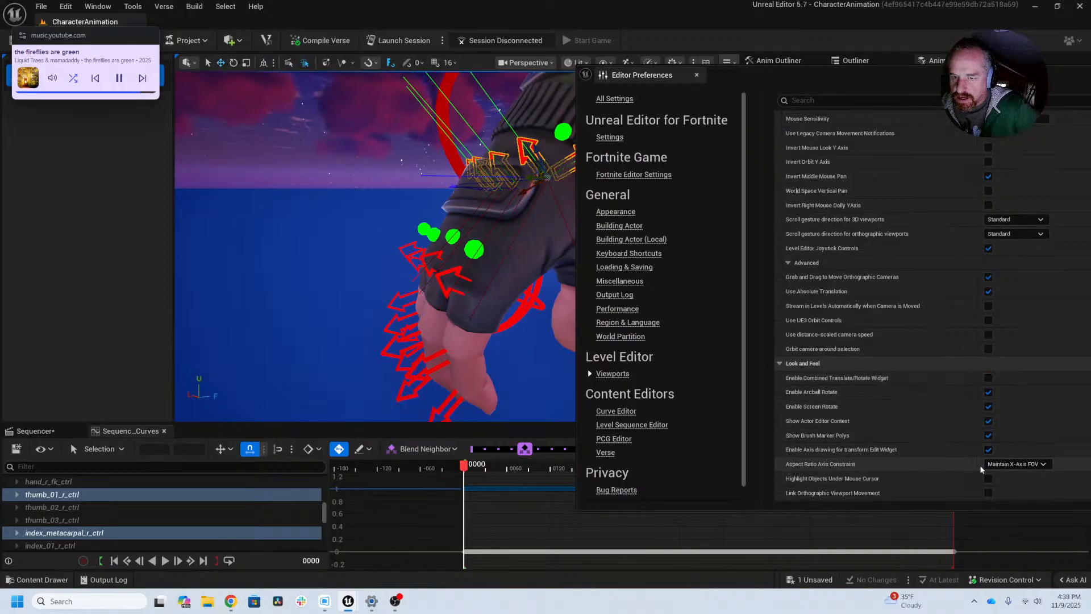
scroll(980, 464, "up", 8)
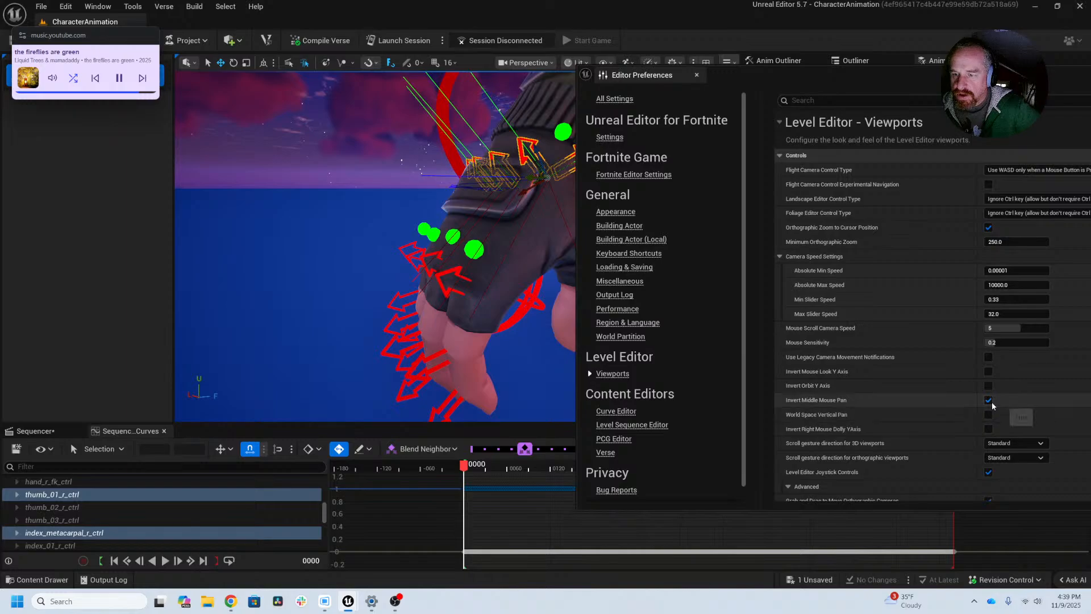
scroll(992, 402, "down", 3)
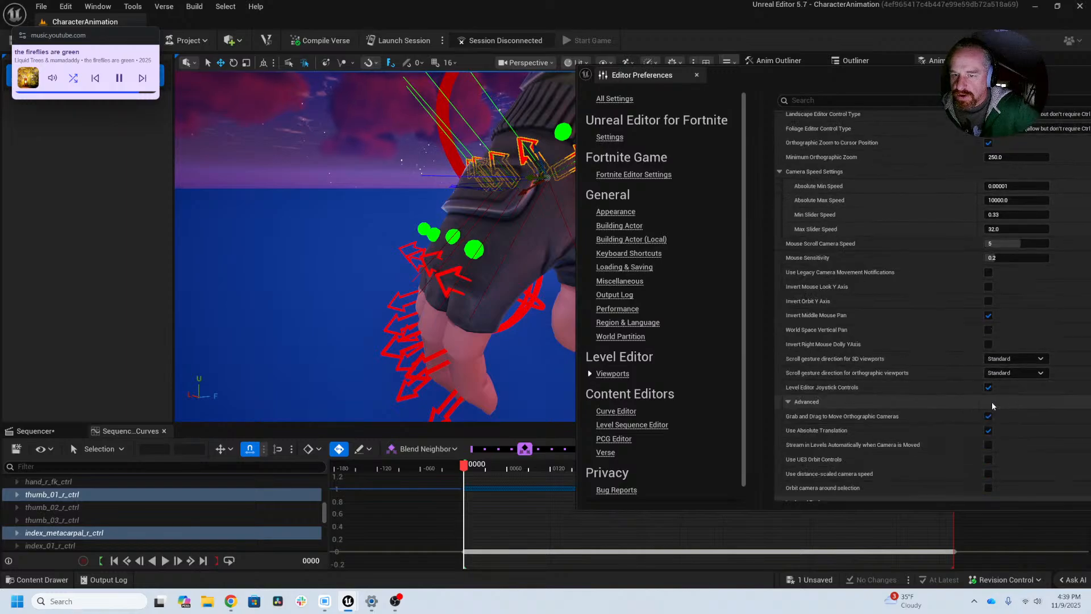
scroll(1010, 418, "down", 1)
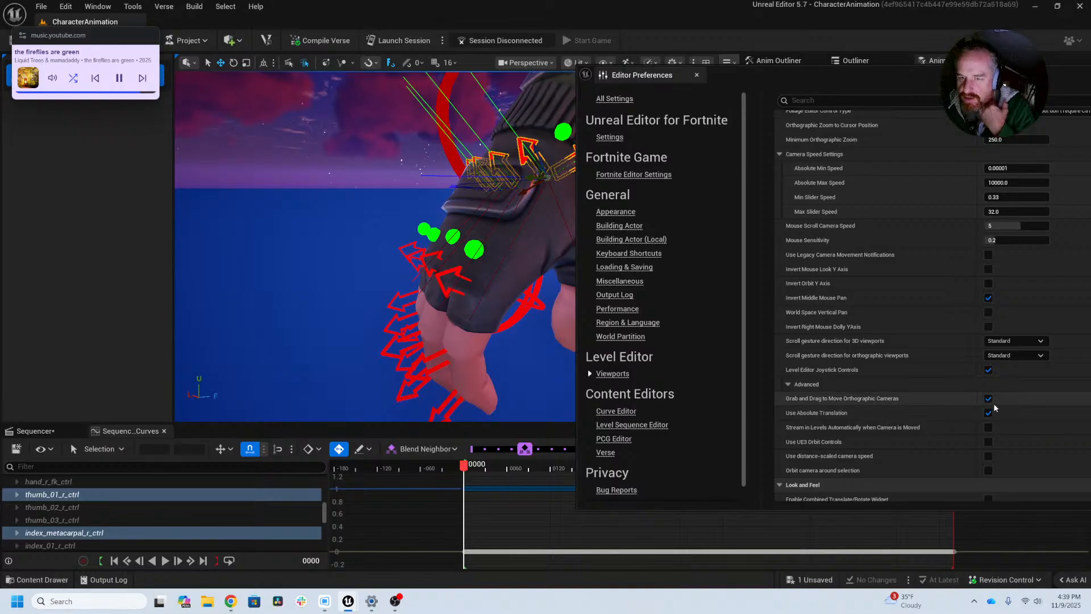
scroll(991, 406, "down", 3)
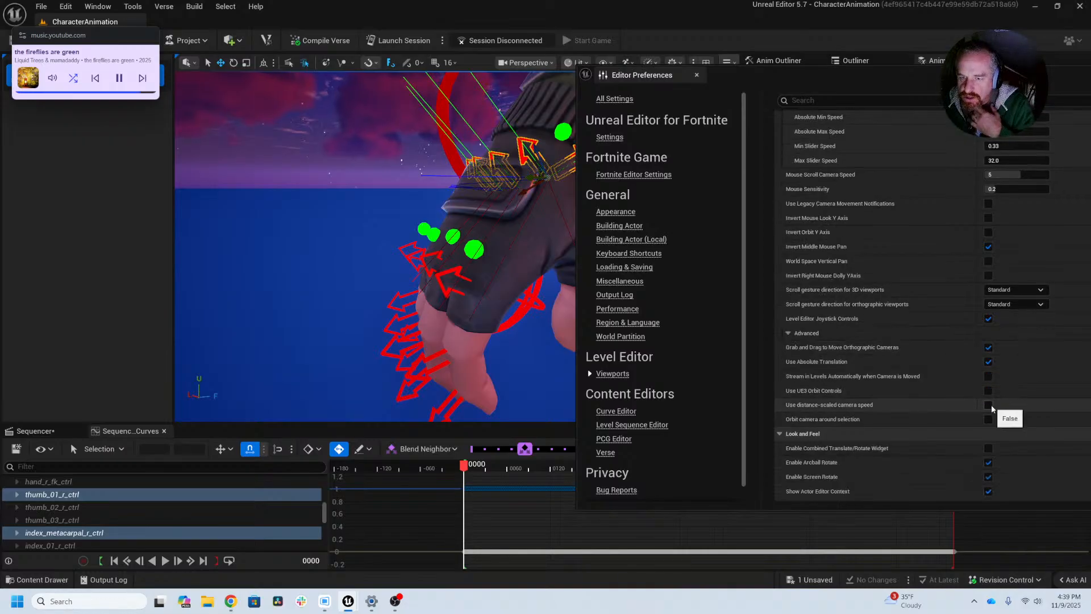
scroll(992, 408, "down", 1)
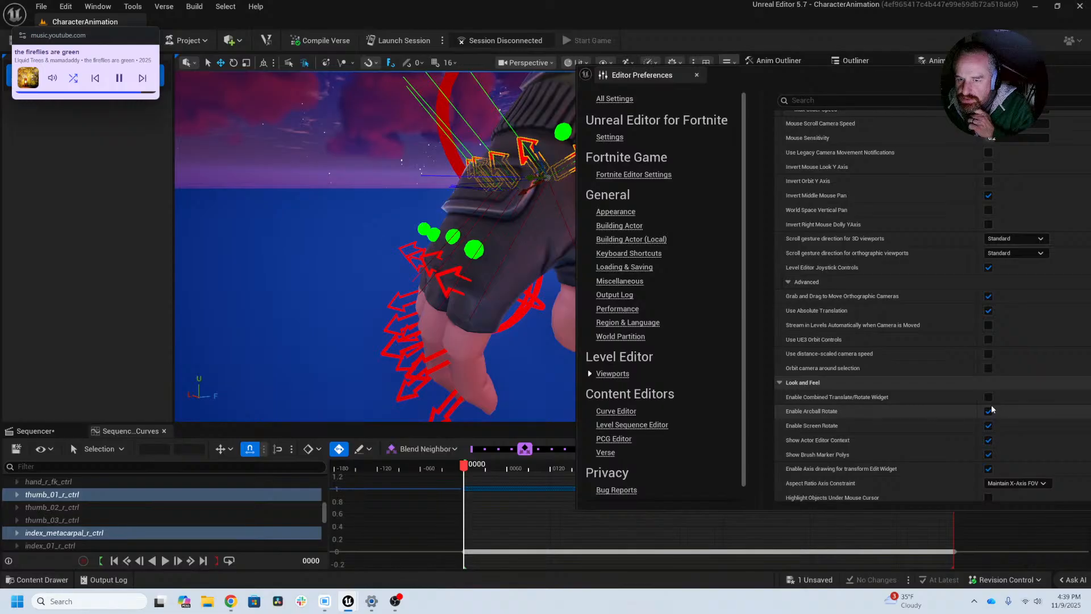
scroll(992, 410, "down", 1)
scroll(992, 409, "down", 1)
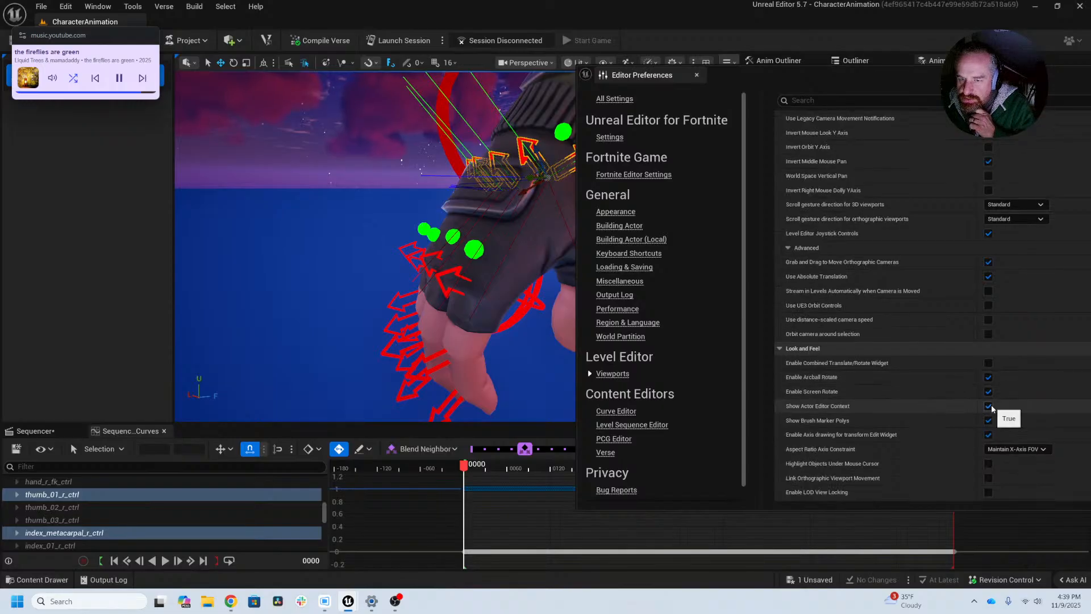
left_click(989, 434)
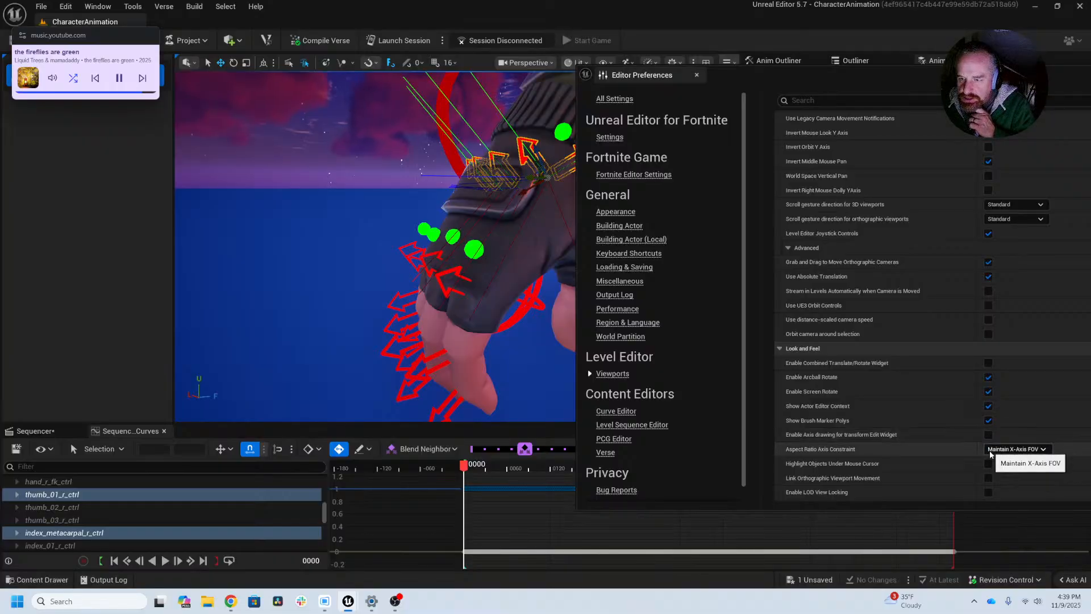
Step: Examine the remaining viewport preferences from Look and Feel to Preview, as well as the Unreal Editor for Fortnite settings
scroll(989, 460, "down", 1)
scroll(989, 462, "down", 1)
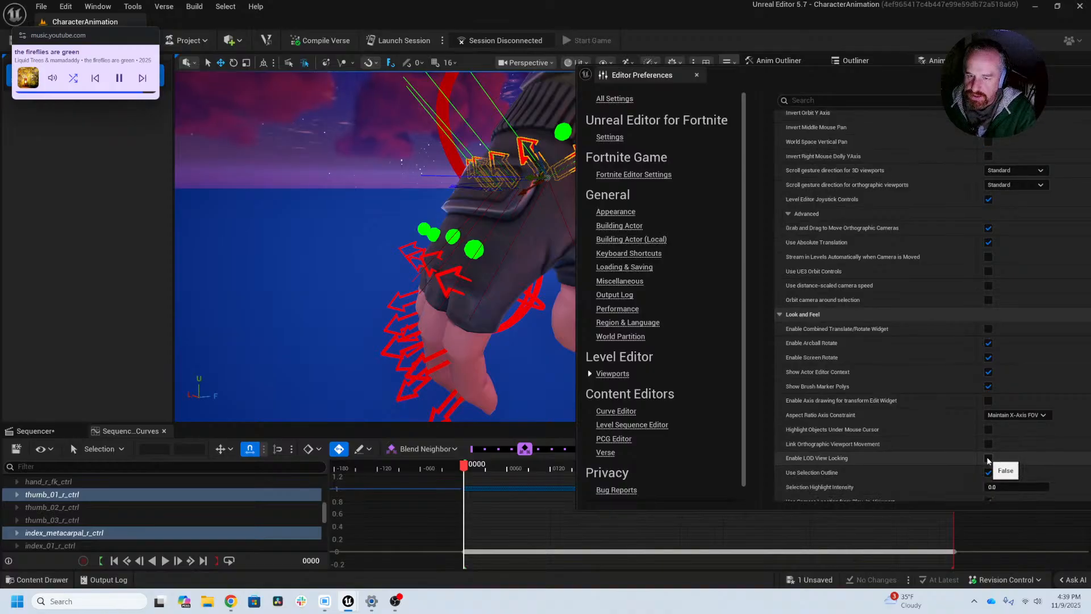
scroll(989, 460, "down", 1)
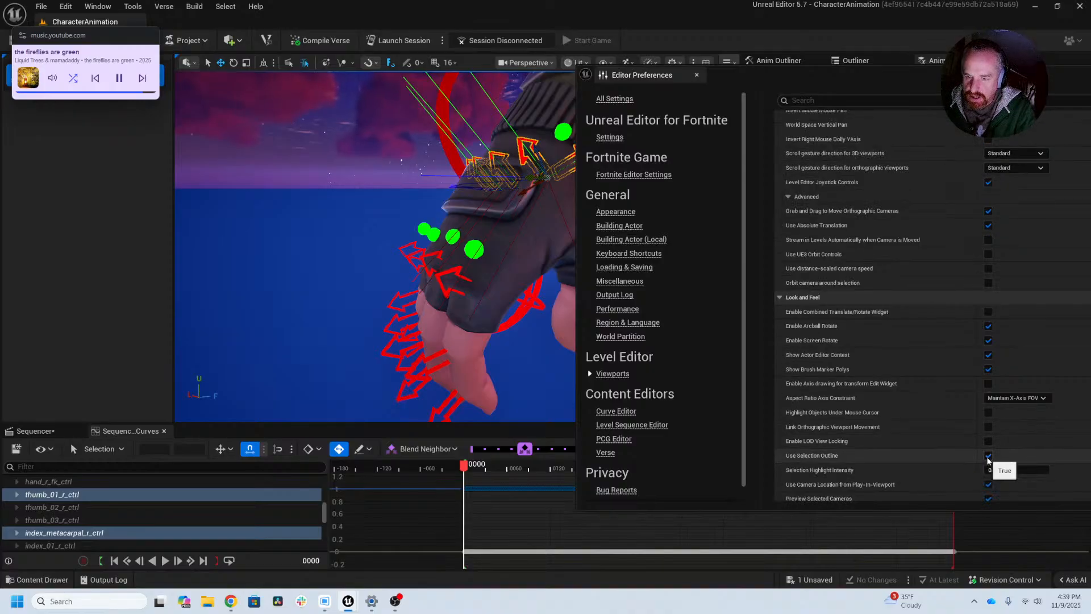
scroll(989, 461, "down", 1)
scroll(1009, 455, "down", 1)
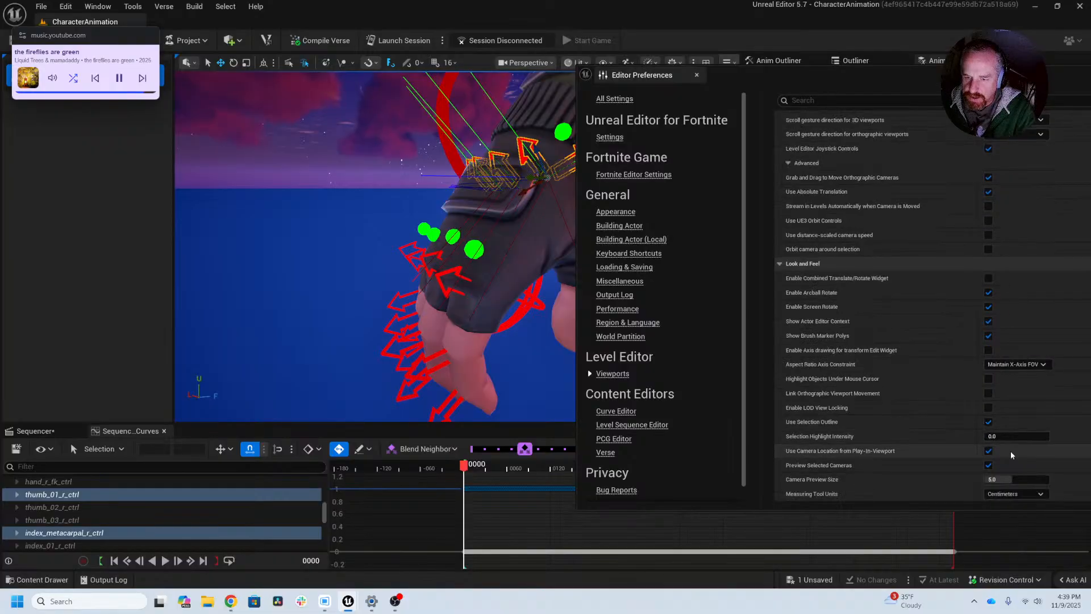
scroll(1011, 455, "down", 1)
scroll(1011, 452, "down", 5)
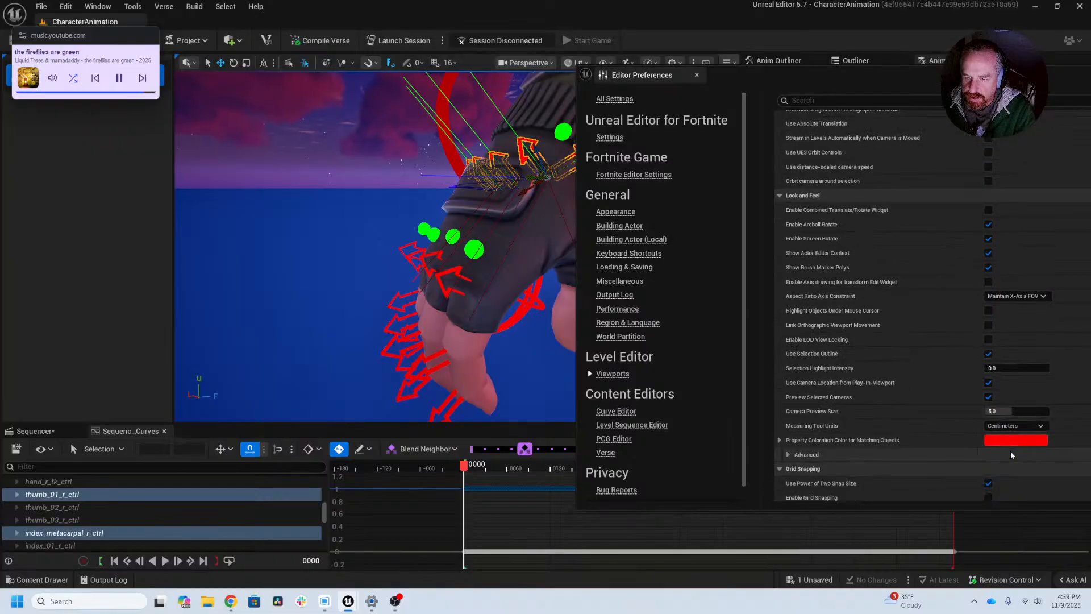
scroll(1010, 455, "down", 4)
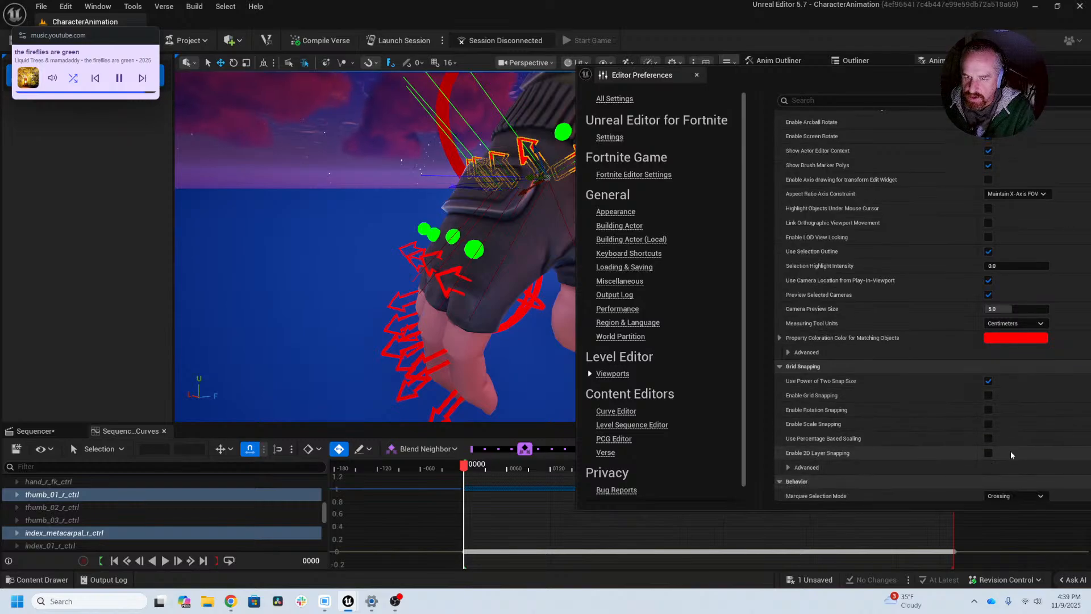
scroll(1011, 454, "down", 6)
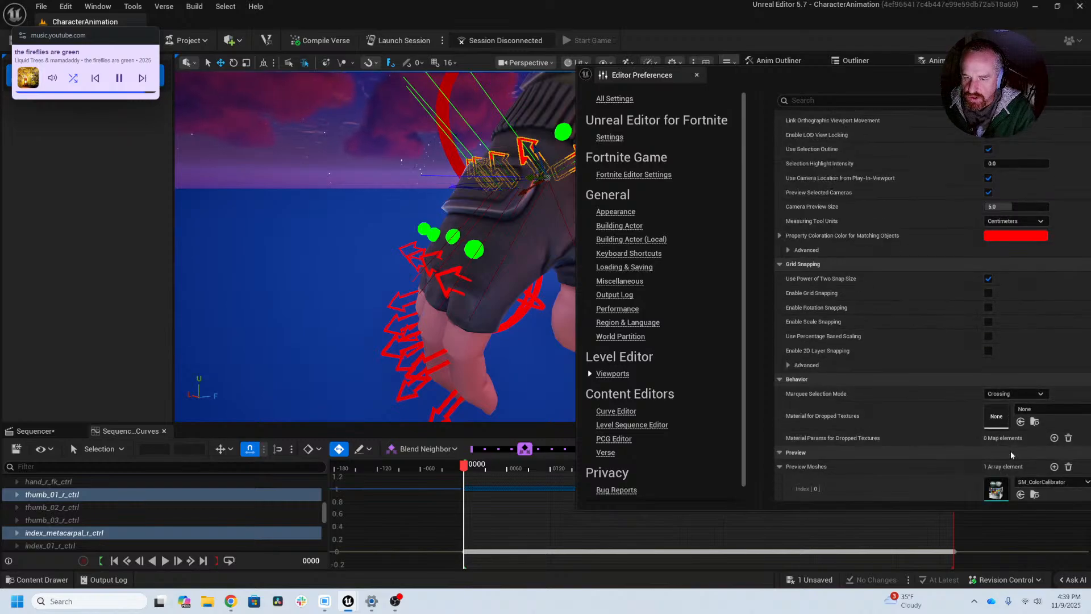
scroll(1011, 452, "down", 1)
scroll(1010, 451, "up", 15)
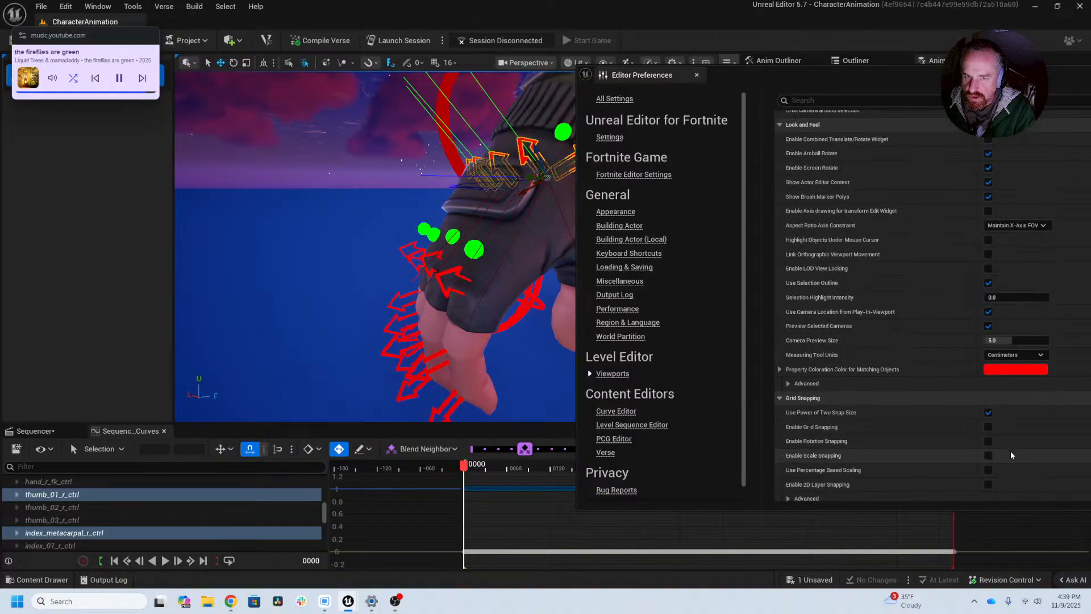
left_click(610, 137)
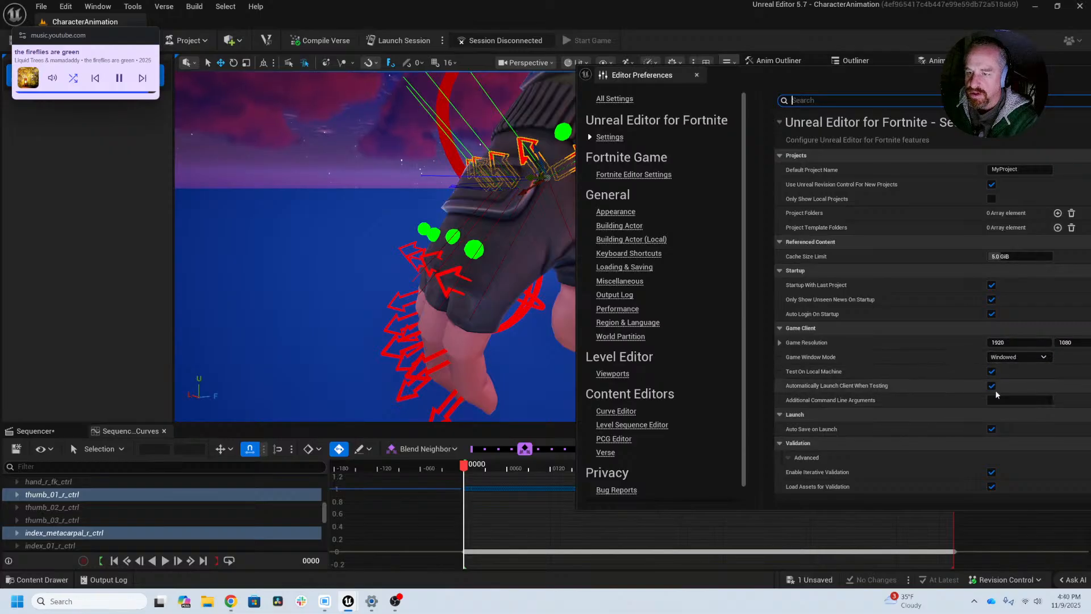
left_click_drag(864, 70, 781, 65)
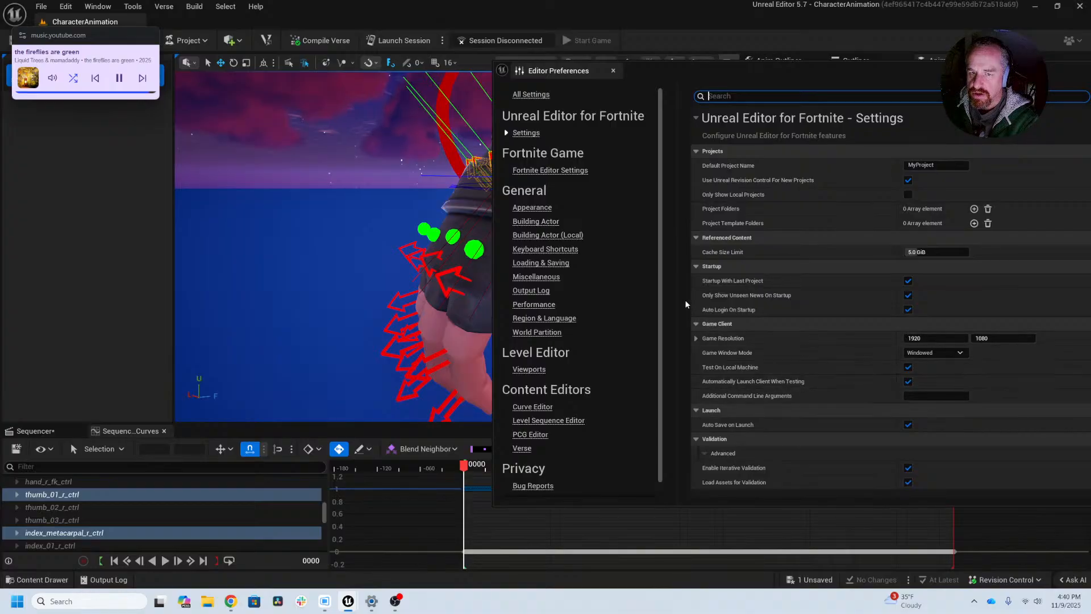
Step: Examine the Fortnite Editor Settings, Appearance, Viewports and Curve Editor preference pages, and close the Editor Preferences
left_click(529, 94)
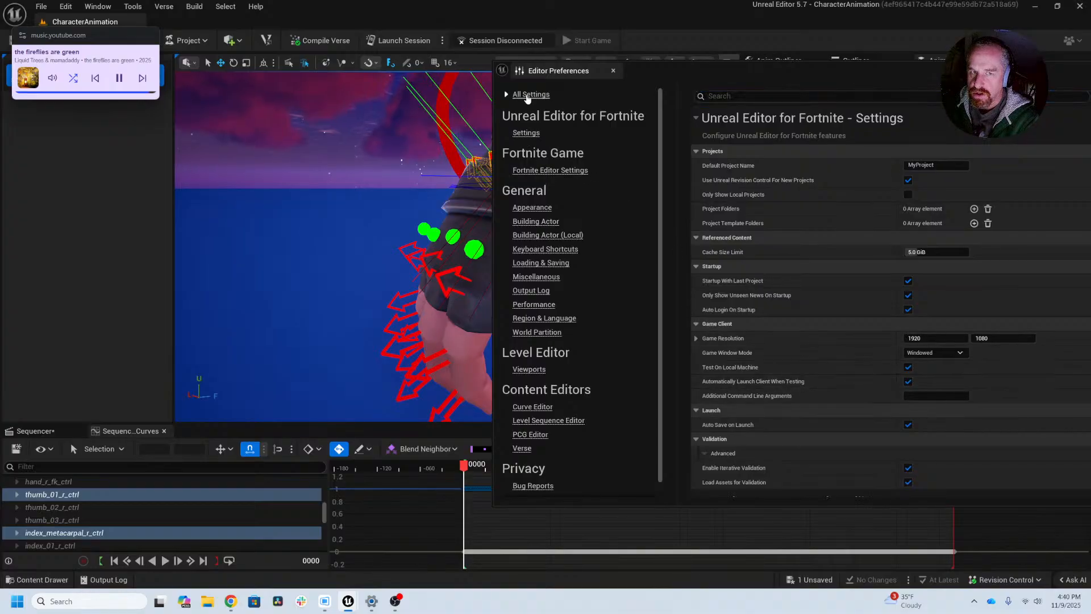
left_click(540, 171)
left_click_drag(739, 71, 548, 83)
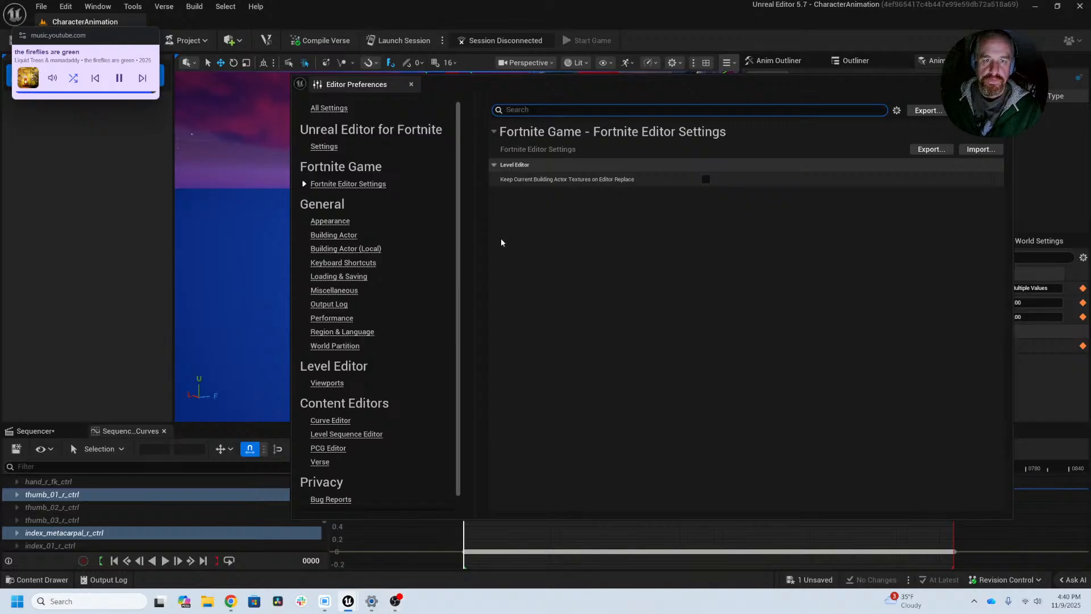
left_click(334, 222)
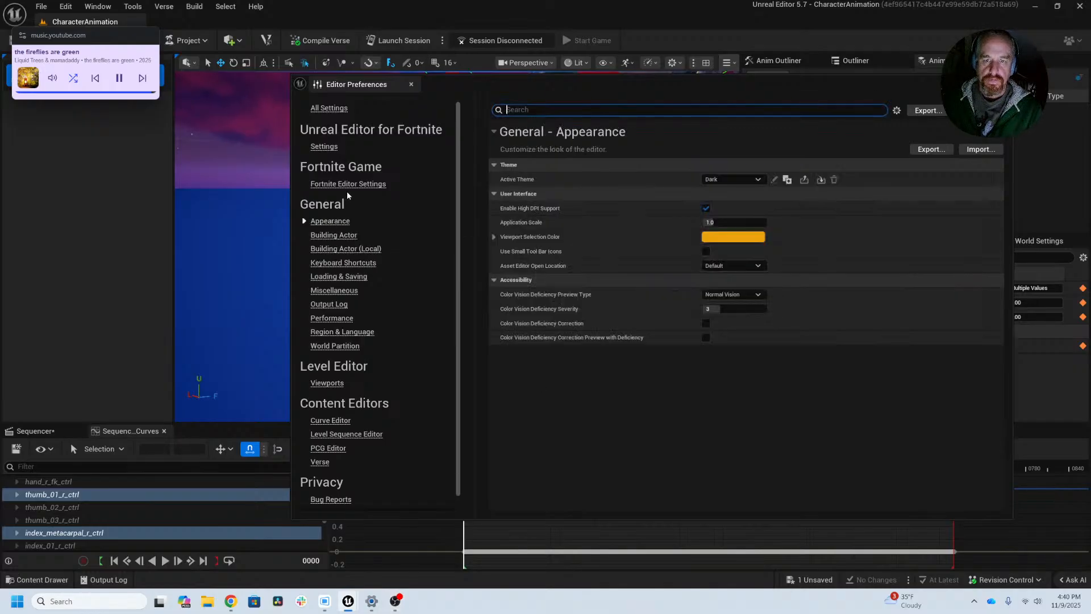
left_click(327, 383)
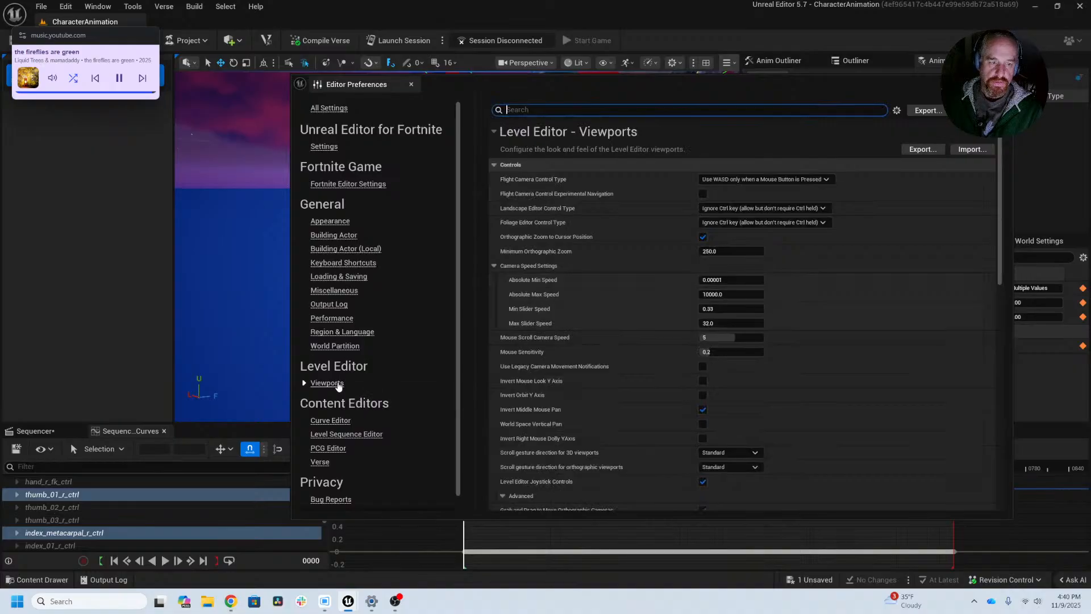
left_click(328, 422)
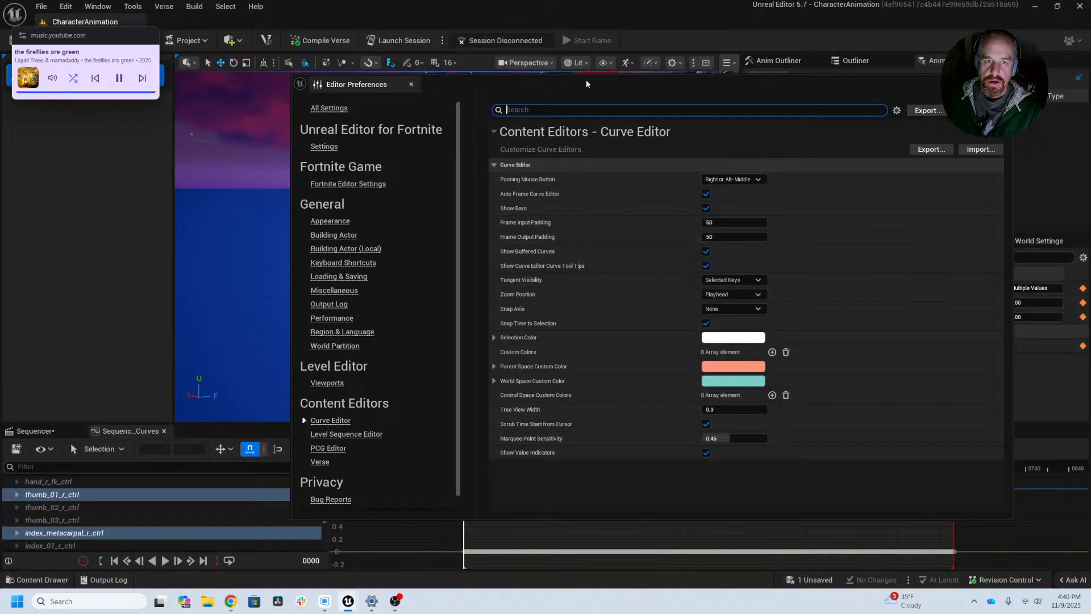
left_click_drag(585, 80, 682, 84)
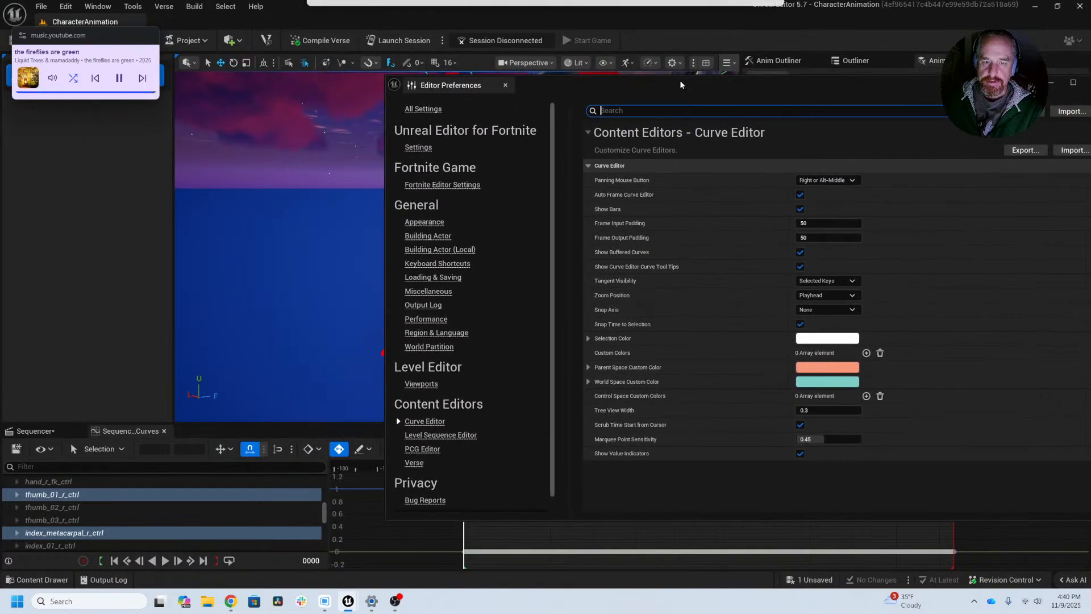
left_click_drag(1043, 84, 946, 84)
left_click(999, 83)
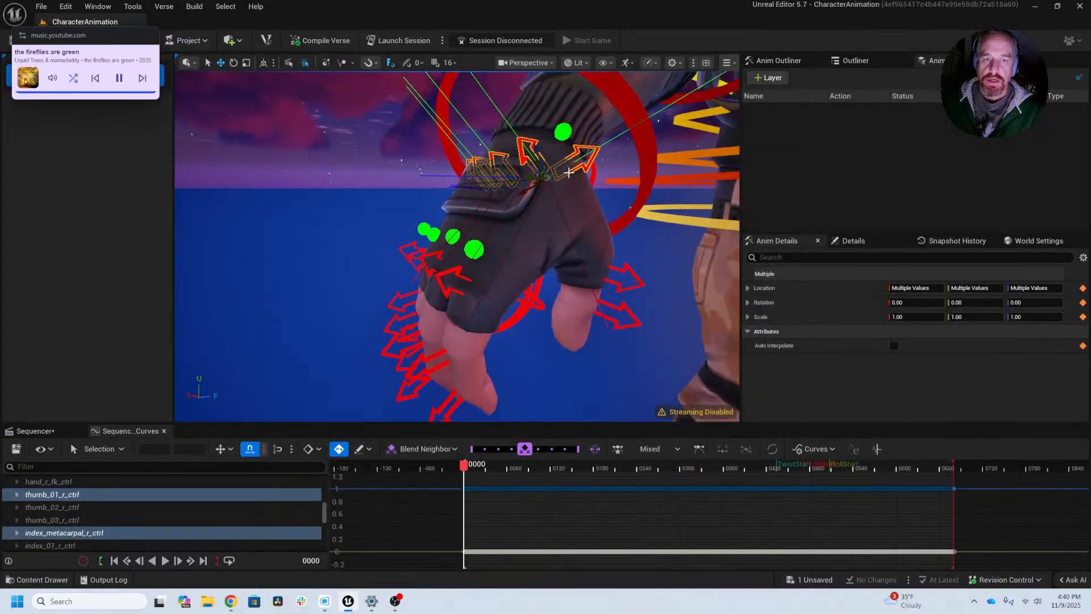
Step: Turn off Axis On Selection in the viewport's animation show flags
left_click_drag(568, 203, 574, 239, "alt")
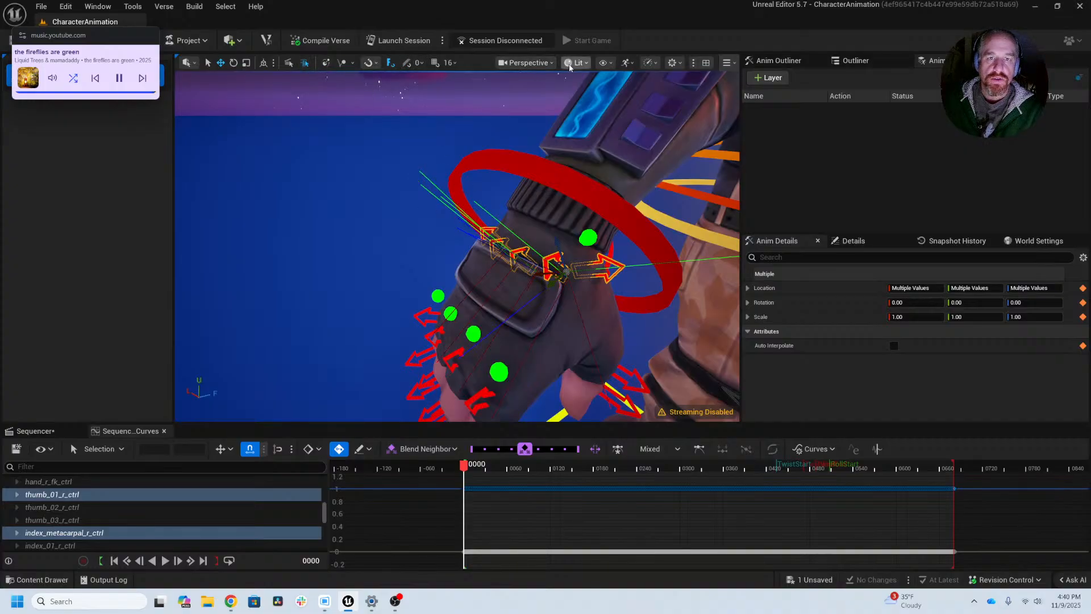
left_click(605, 63)
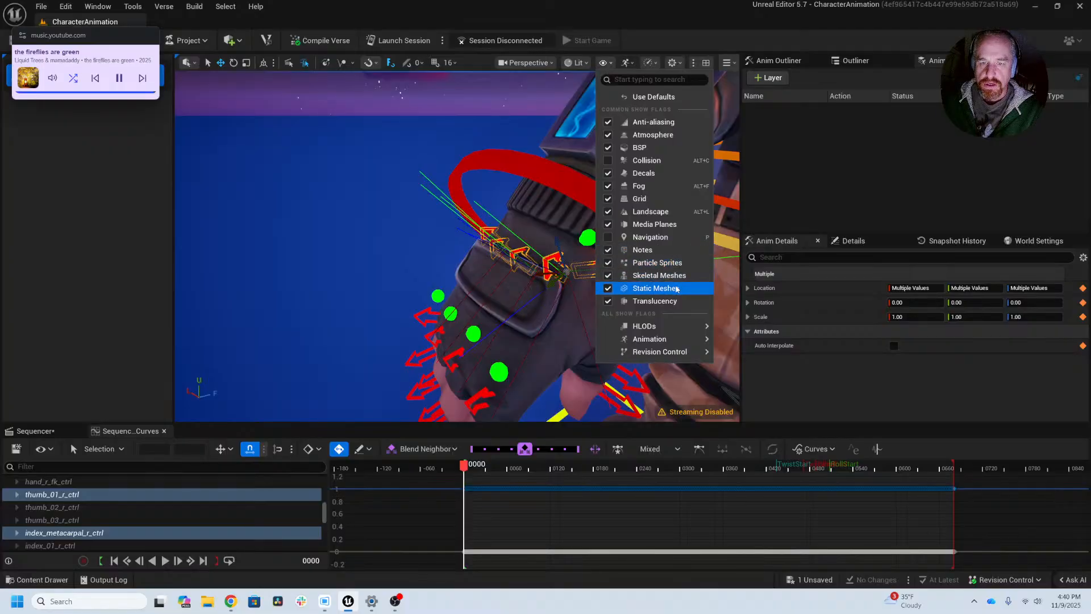
mouse_move(655, 330)
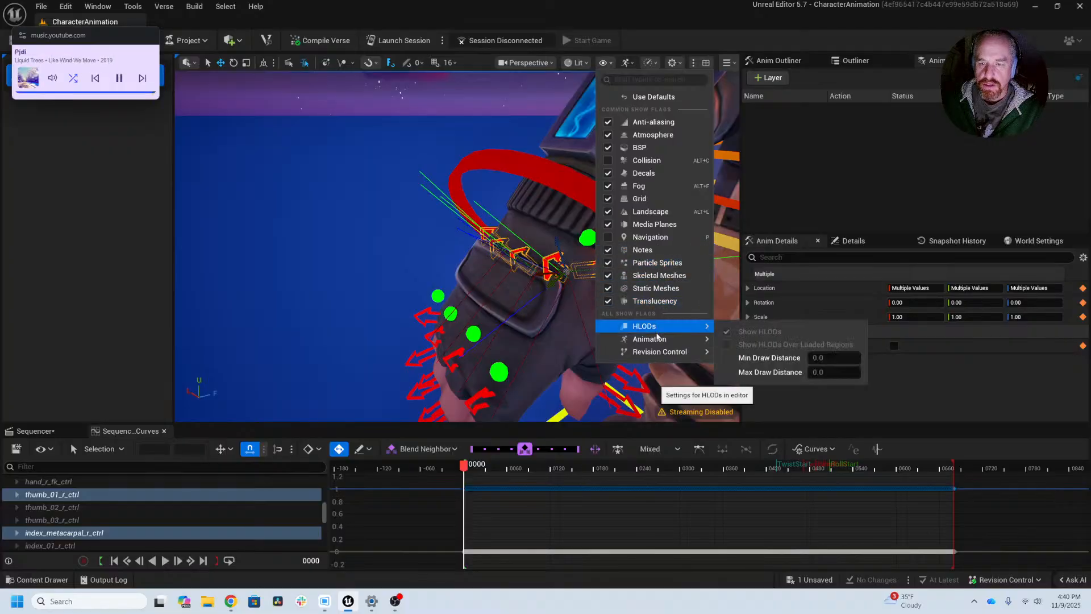
mouse_move(739, 346)
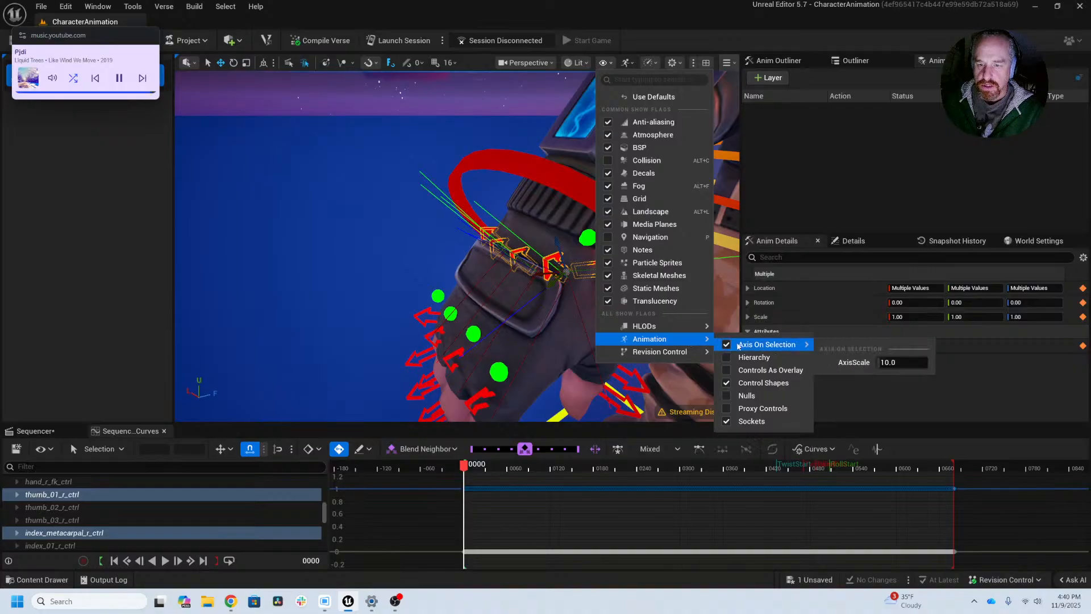
left_click(727, 345)
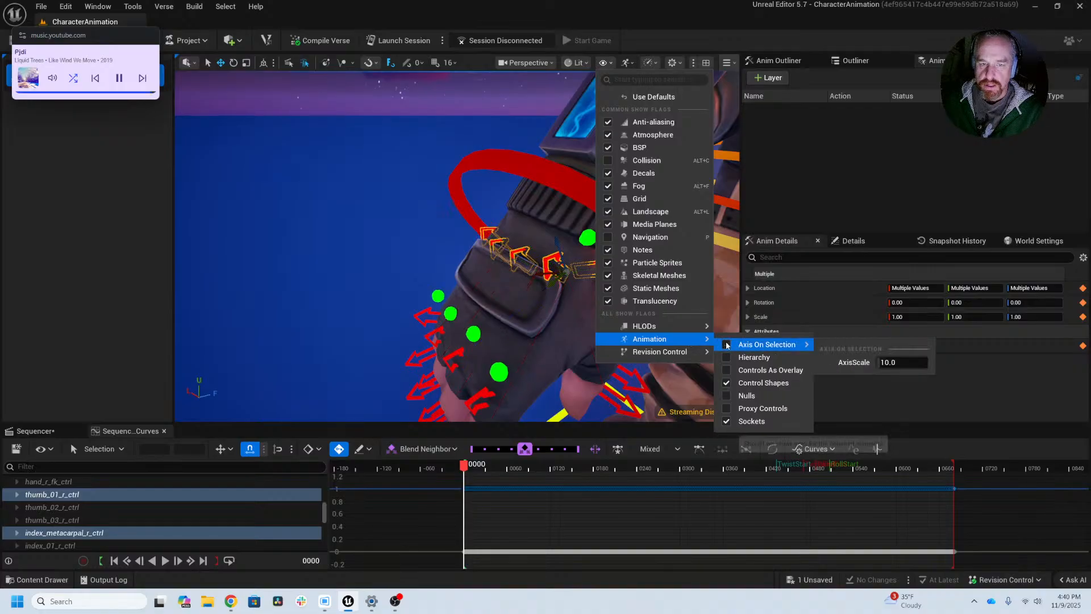
Step: Test the Control Shapes and Controls As Overlay animation show flags by toggling each one and restoring it
mouse_move(671, 326)
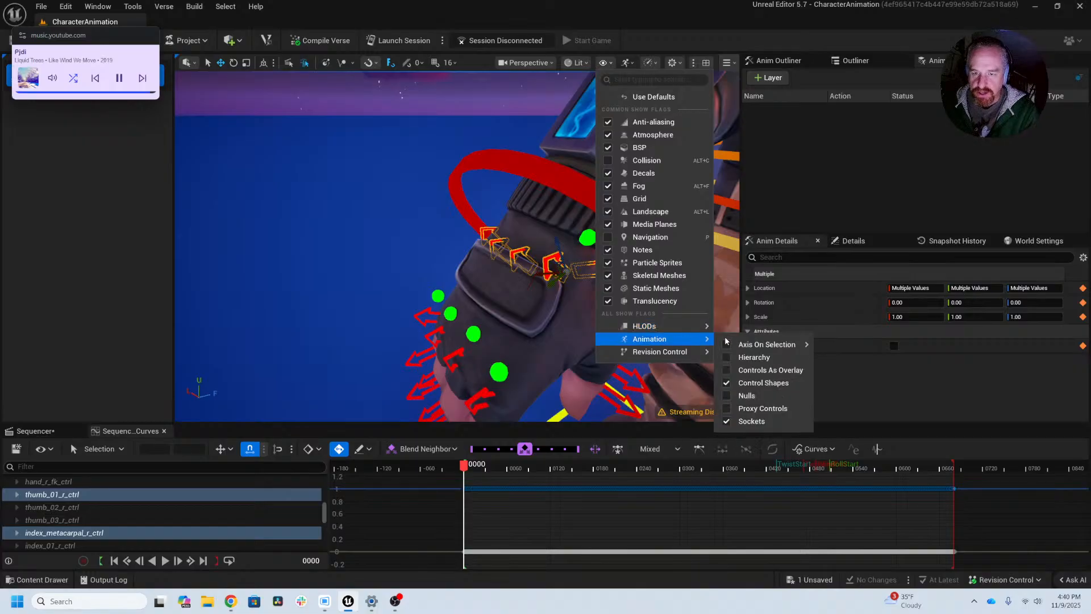
left_click(727, 383)
left_click(727, 384)
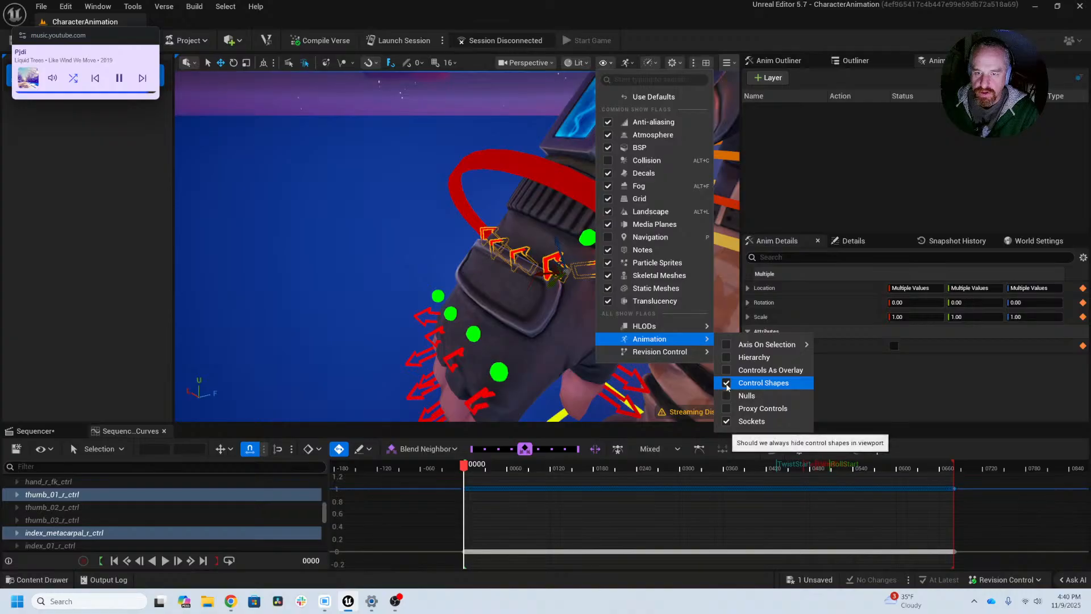
left_click(727, 371)
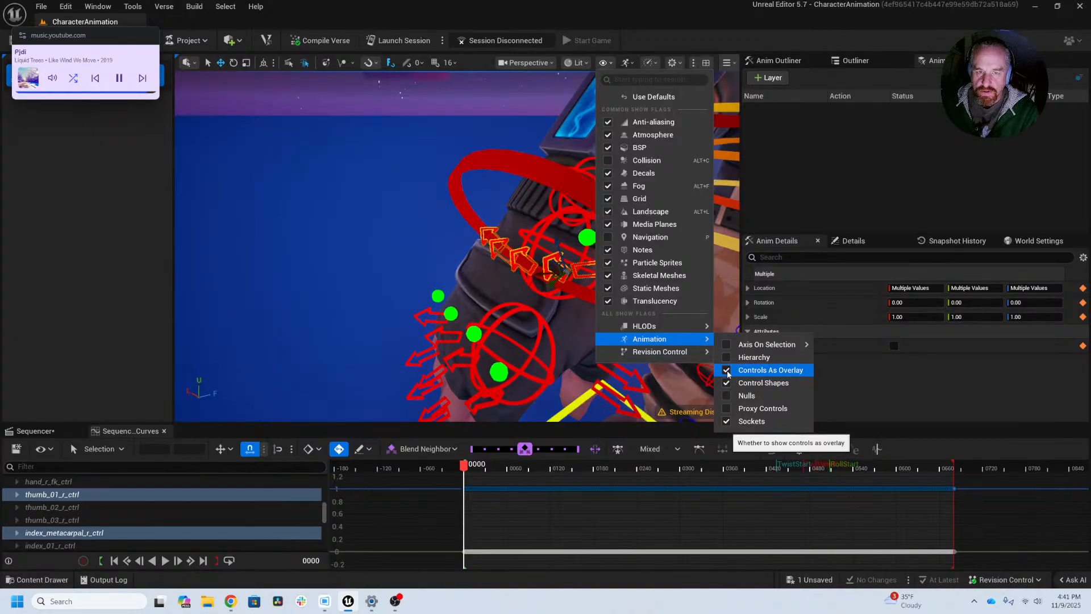
left_click(728, 371)
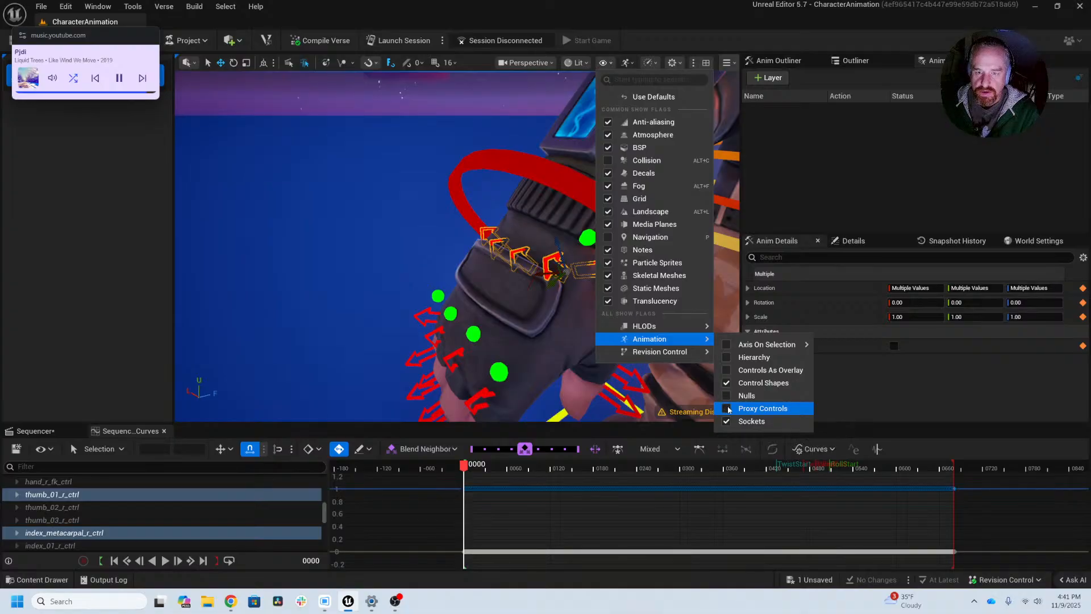
mouse_move(732, 345)
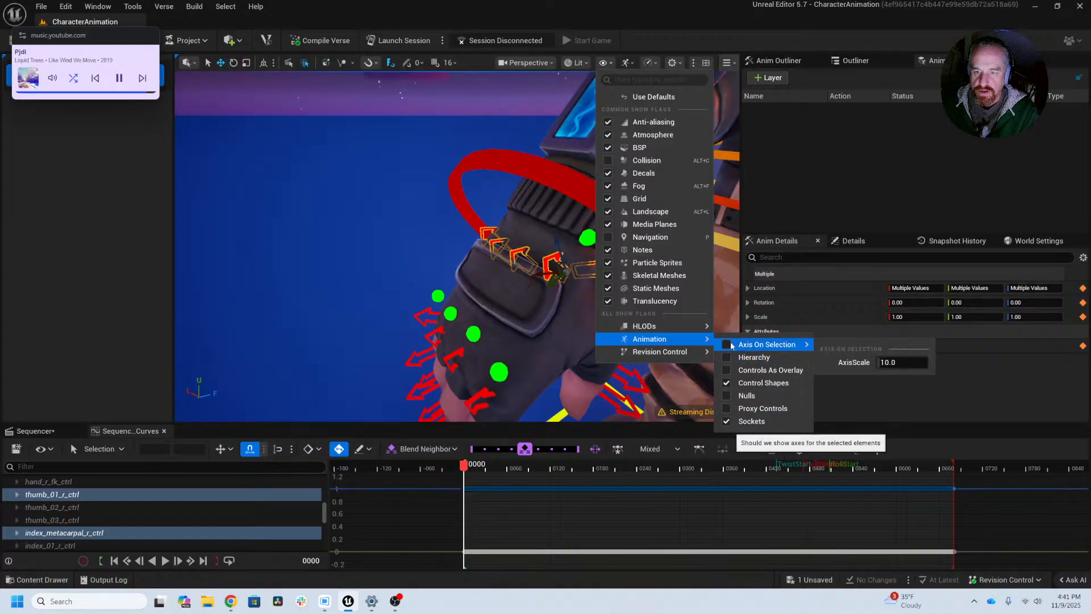
left_click(391, 149)
Step: Replace all keys on thumb_01_r_ctrl and the right hand's index, middle, ring and pinky metacarpal controls with a key at frame 0
mouse_move(445, 246)
left_mouse_down("alt")
mouse_move(358, 225)
mouse_move(426, 237)
left_mouse_up("alt")
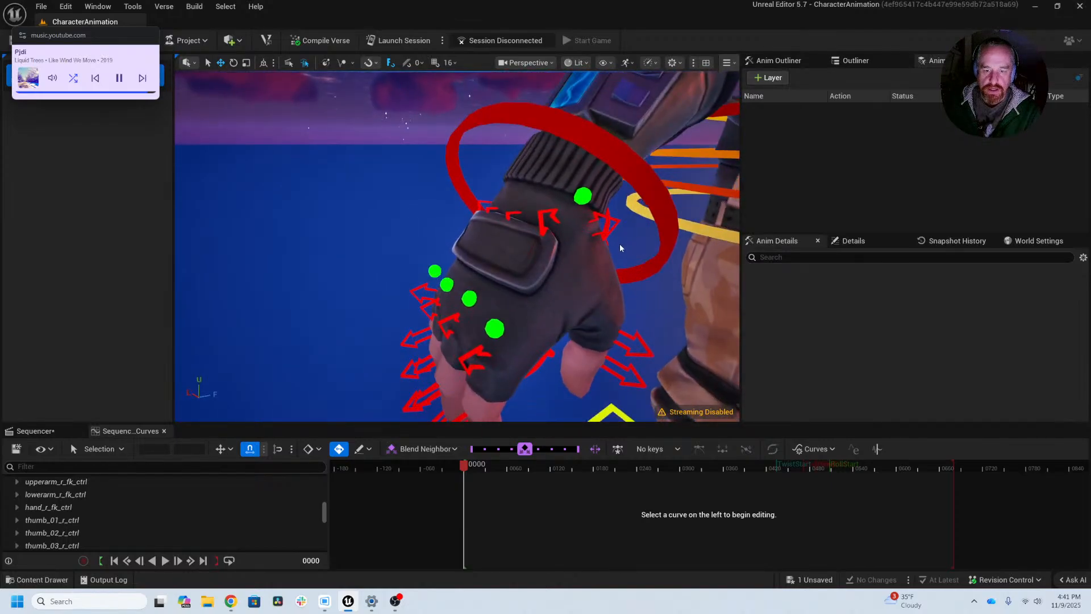
left_click(591, 235)
left_click(532, 211, "ctrl")
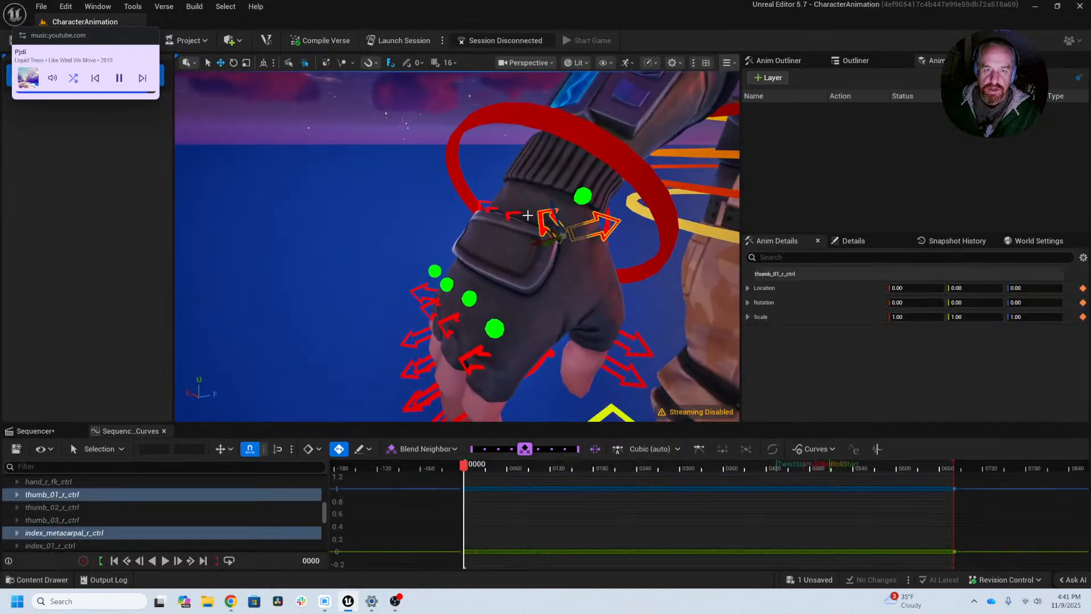
left_click(511, 215, "ctrl")
left_click(487, 202, "ctrl")
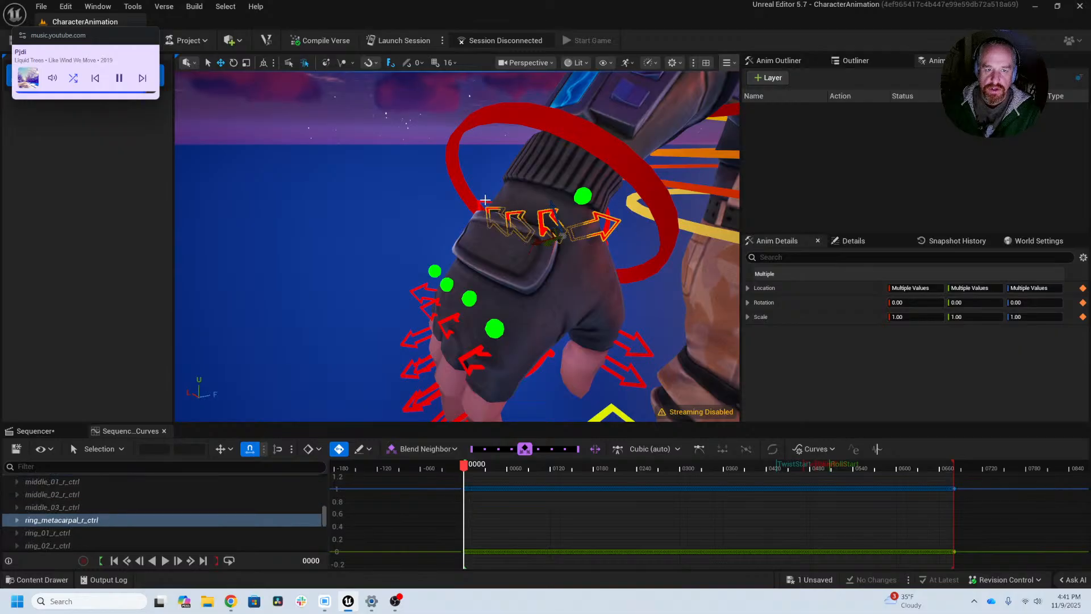
left_click(495, 224, "ctrl")
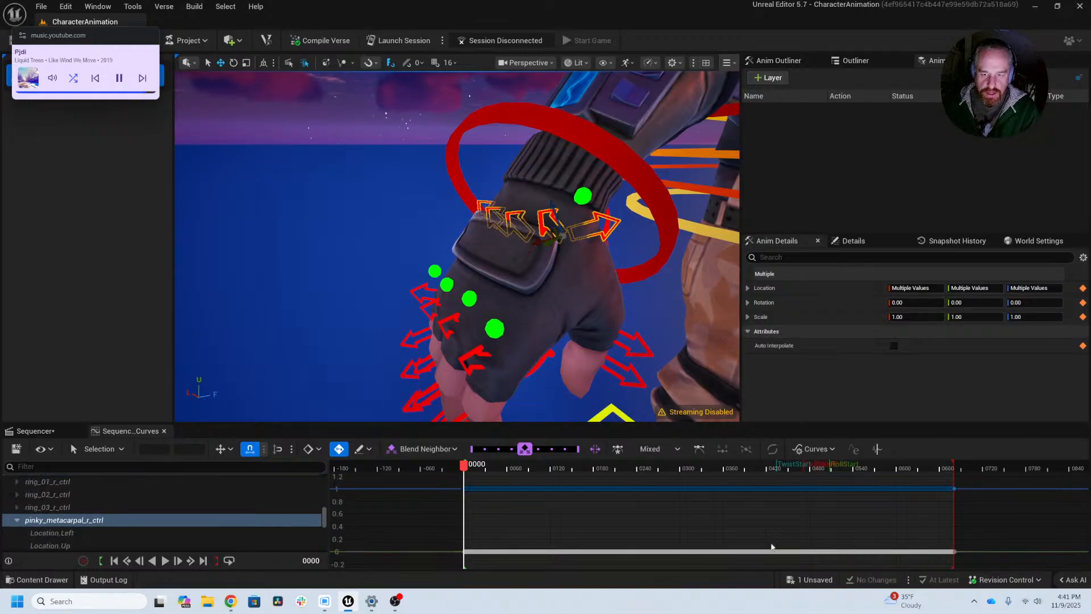
scroll(891, 521, "down", 2)
left_click_drag(892, 566, 400, 479)
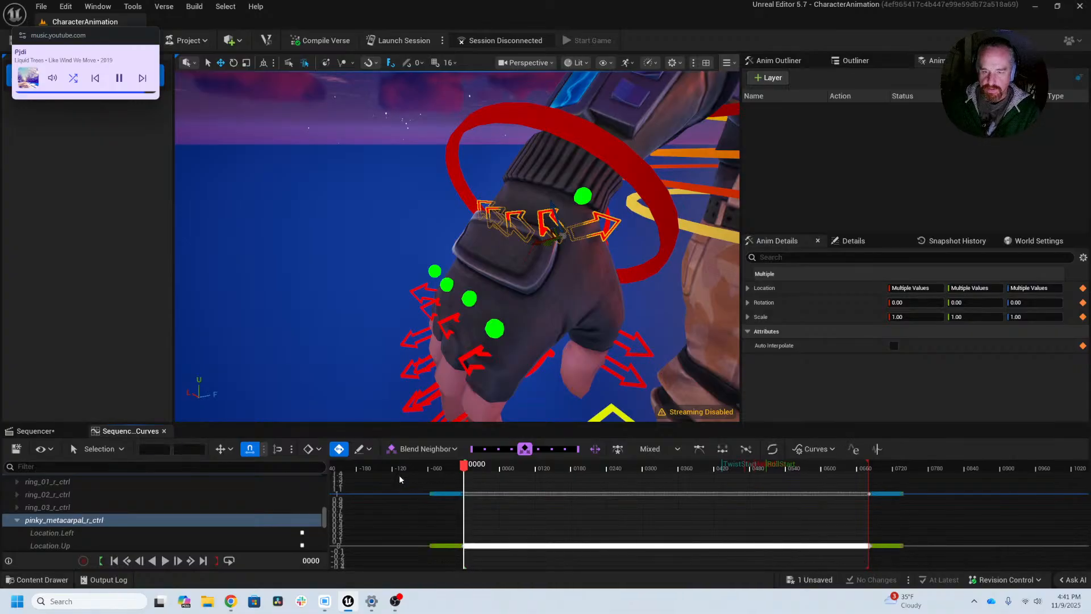
key("Delete")
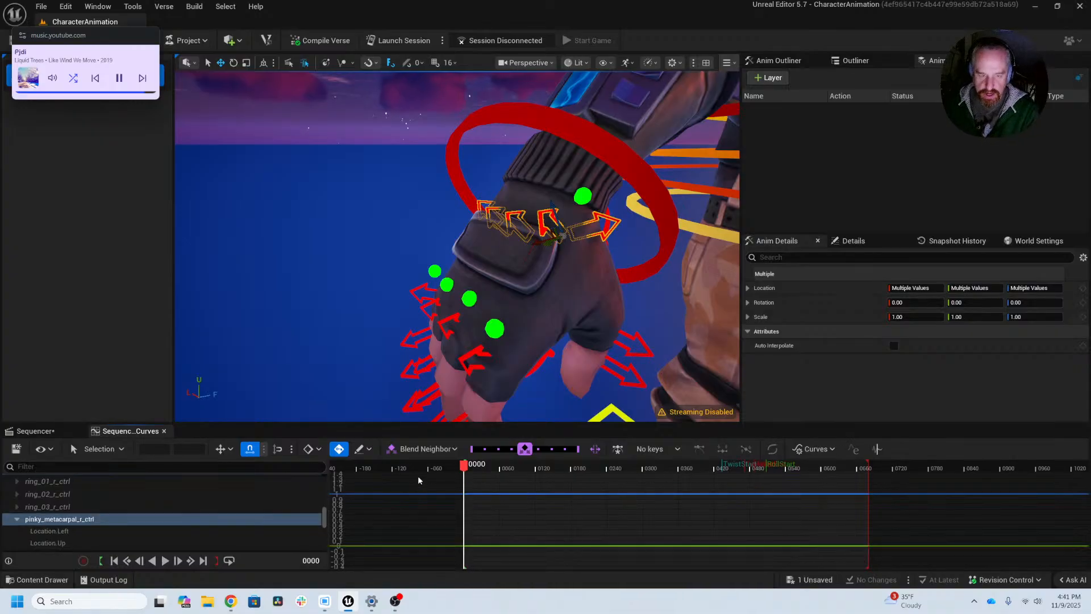
key("s")
Step: Replace all keys on thumb_02_r_ctrl and thumb_03_r_ctrl with a single key at frame 0
left_click_drag(641, 328, 617, 390, "ctrl+alt")
scroll(457, 492, "down", 2)
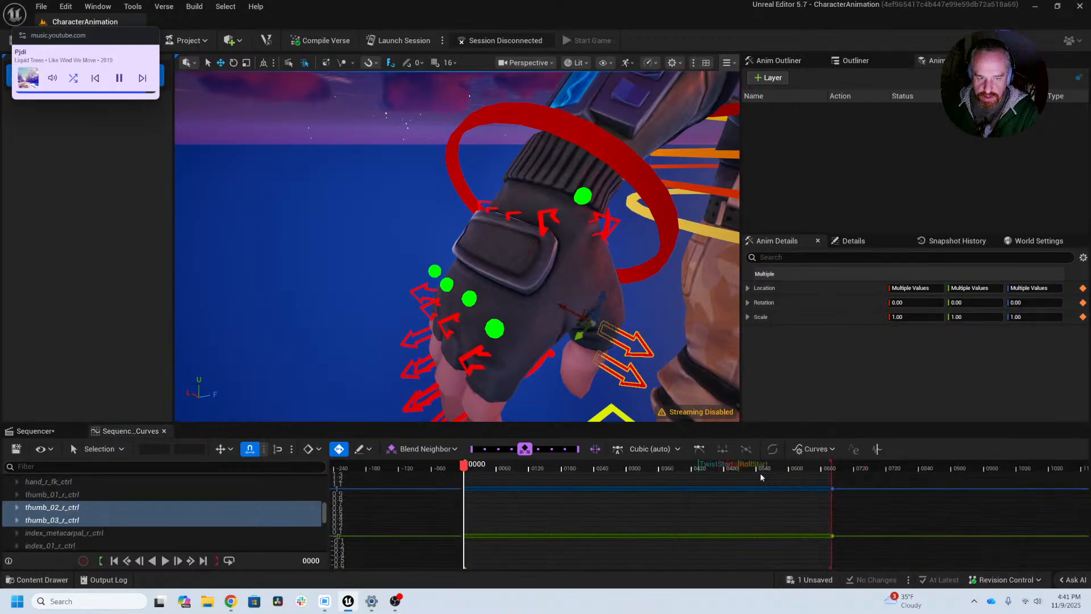
left_click_drag(864, 478, 432, 567)
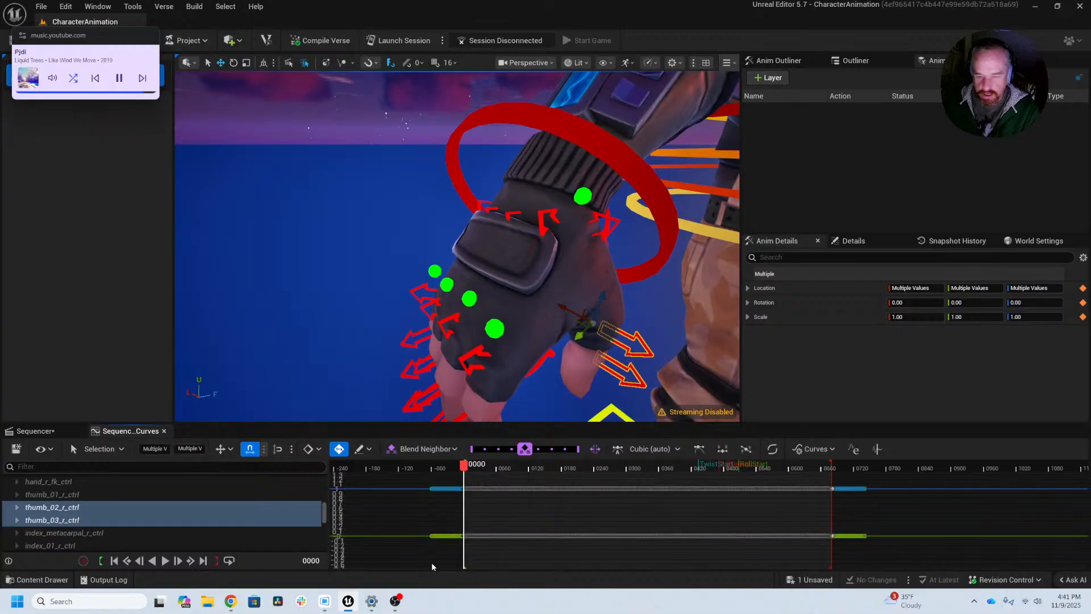
left_click(432, 562)
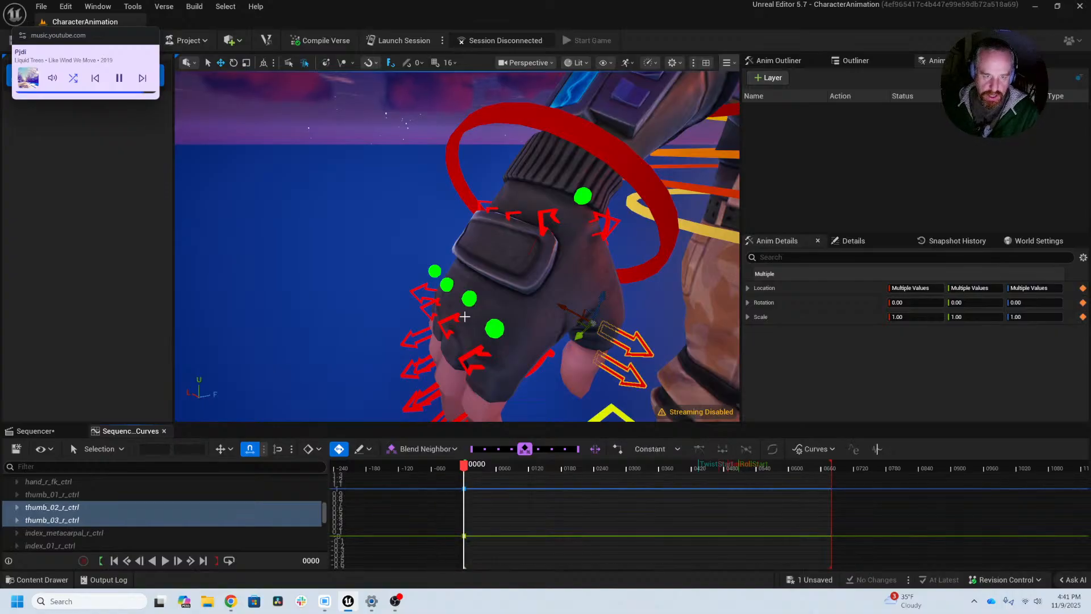
Step: Select the right hand's knuckle controls, including pinky_01_r_ctrl, and check their keys in the curve editor
left_click_drag(439, 301, 410, 255, "alt")
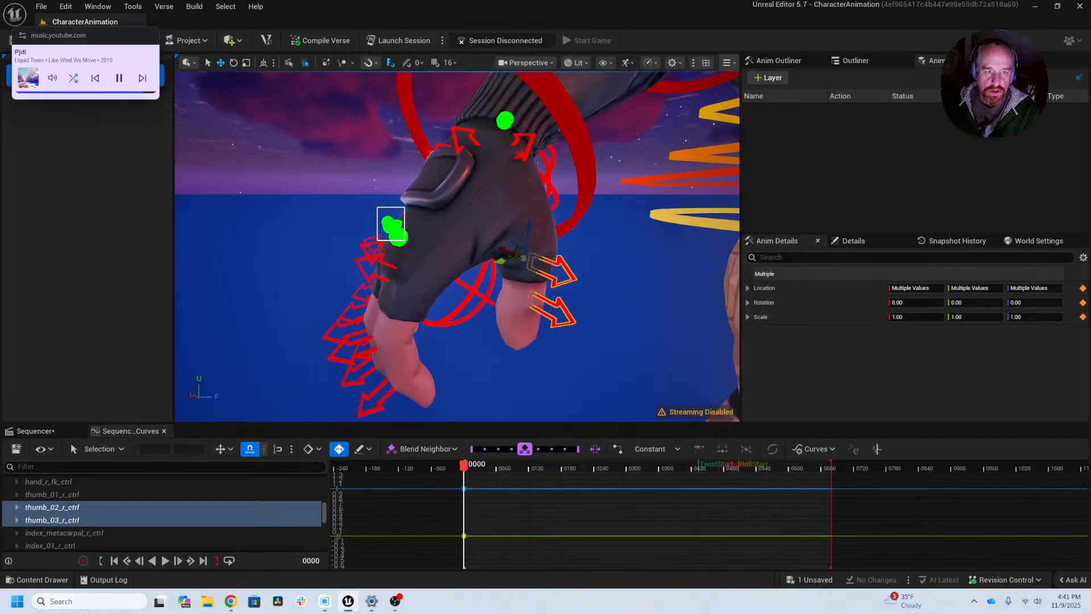
left_click_drag(376, 207, 377, 211, "ctrl+alt")
scroll(698, 522, "down", 2)
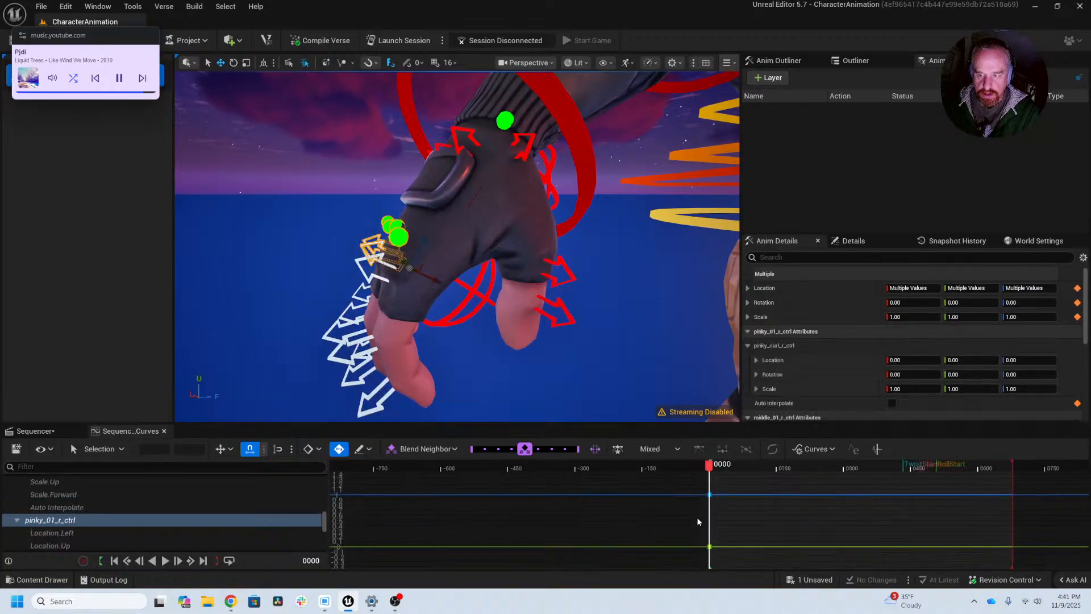
left_click_drag(489, 345, 534, 337, "alt")
scroll(535, 337, "down", 6)
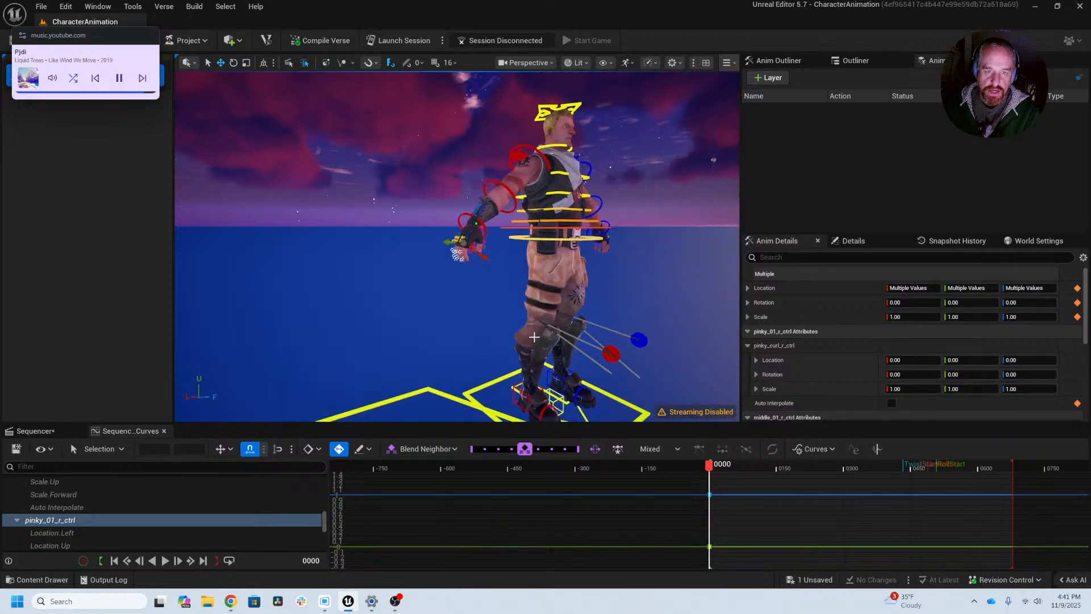
Step: Delete all keys from hand_attach_r_ctrl on the character's right hand
left_click(458, 255)
key("f")
scroll(588, 300, "down", 8)
left_click_drag(588, 300, 552, 288, "alt")
scroll(553, 289, "up", 2)
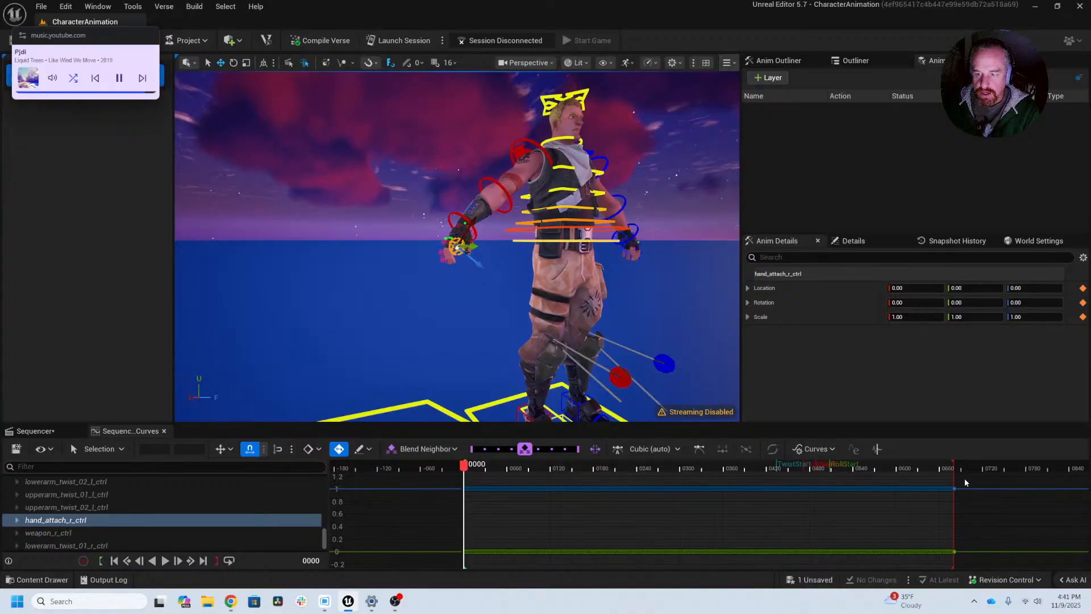
left_click_drag(965, 480, 424, 561)
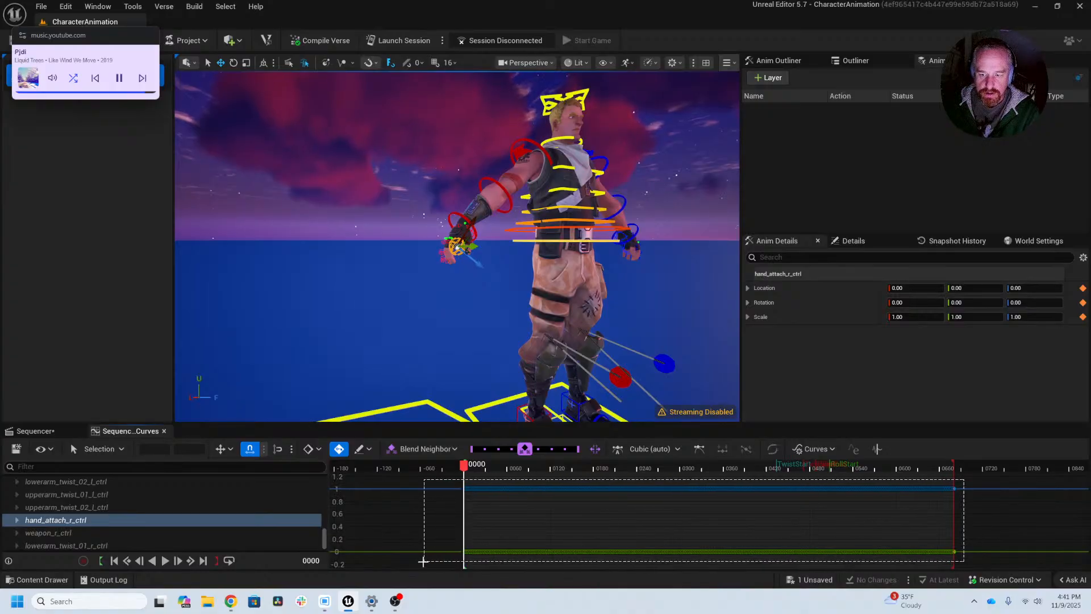
left_click_drag(423, 561, 424, 562)
key("Delete")
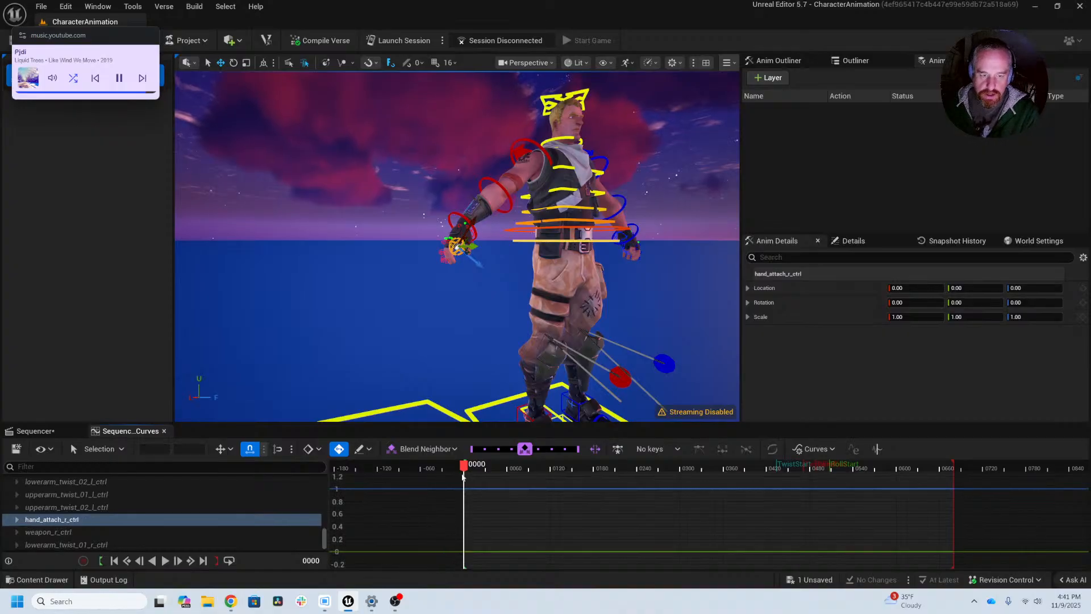
Step: Move the playhead to frame 16 and clear the control selection around the right hand
mouse_move(465, 466)
left_mouse_down()
mouse_move(485, 466)
mouse_move(476, 466)
left_mouse_up()
left_click_drag(390, 258, 435, 296, "alt")
scroll(390, 258, "up", 4)
scroll(391, 259, "down", 2)
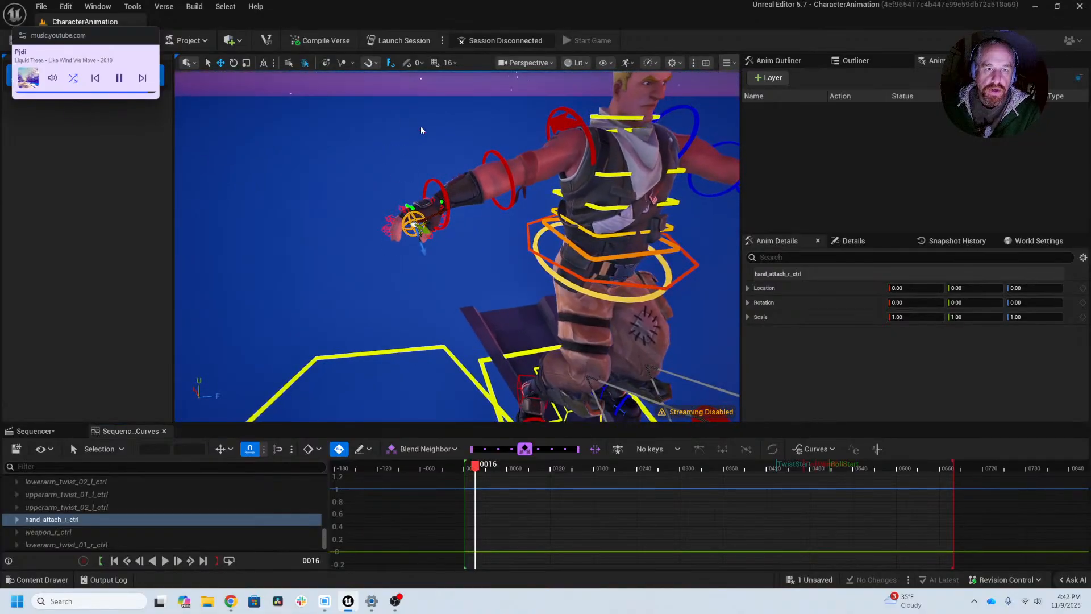
left_click(428, 149)
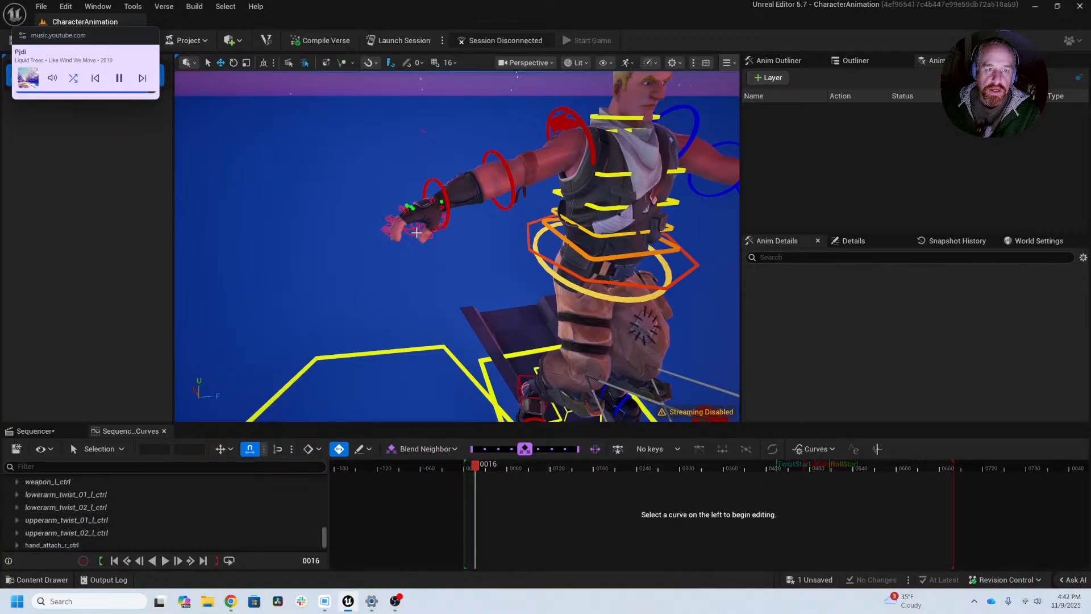
left_click_drag(413, 228, 416, 253, "alt")
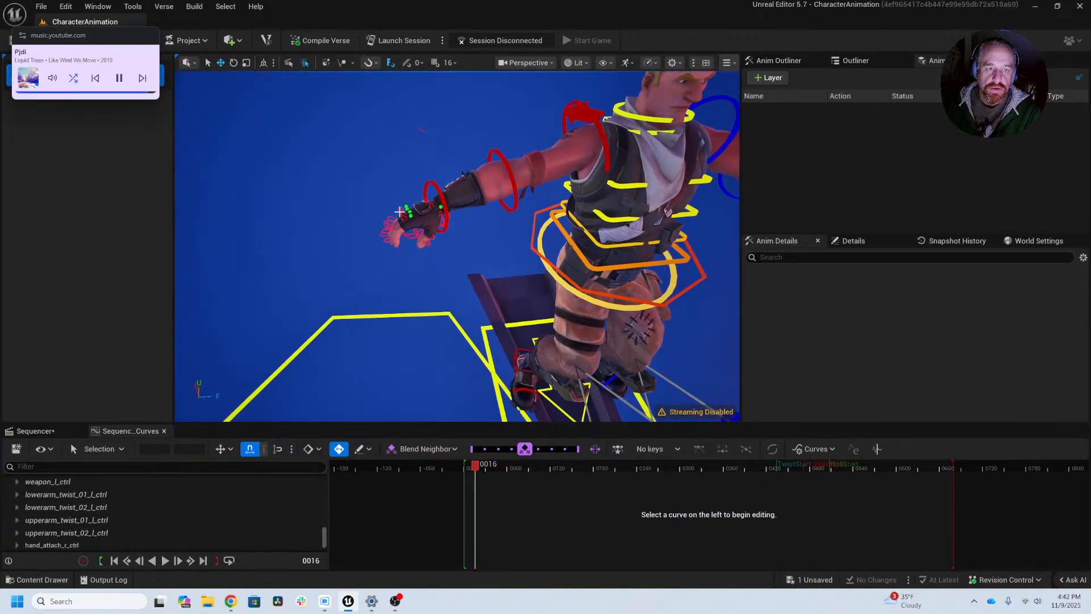
Step: Select and focus on ring_01_r_ctrl on the character's right hand, and enlarge the curve editor area
left_click(399, 212)
key("f")
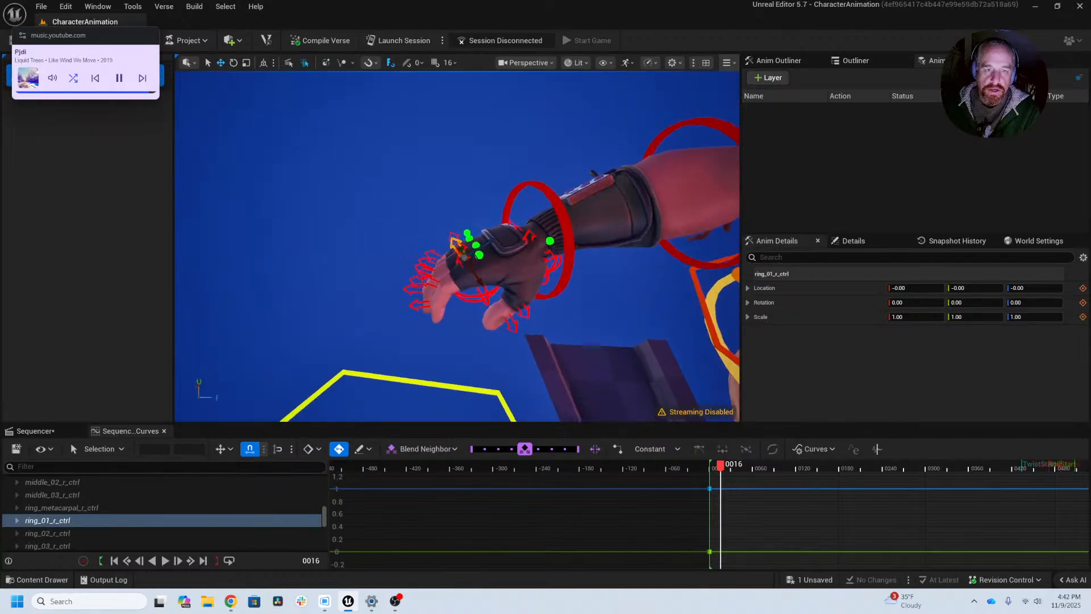
left_click_drag(399, 211, 400, 165, "alt")
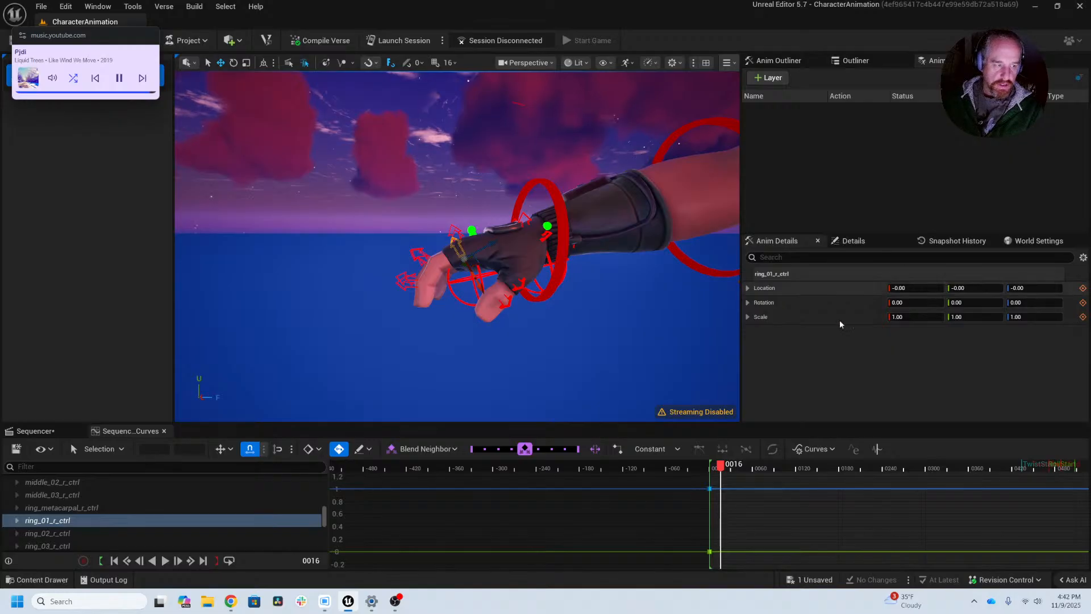
left_click(111, 451)
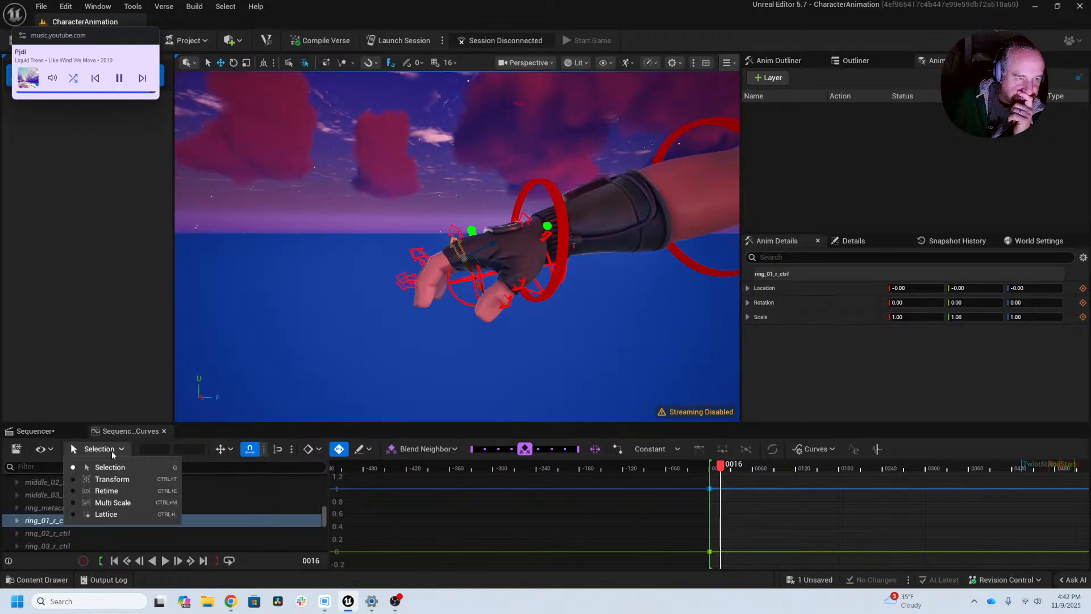
left_click(108, 451)
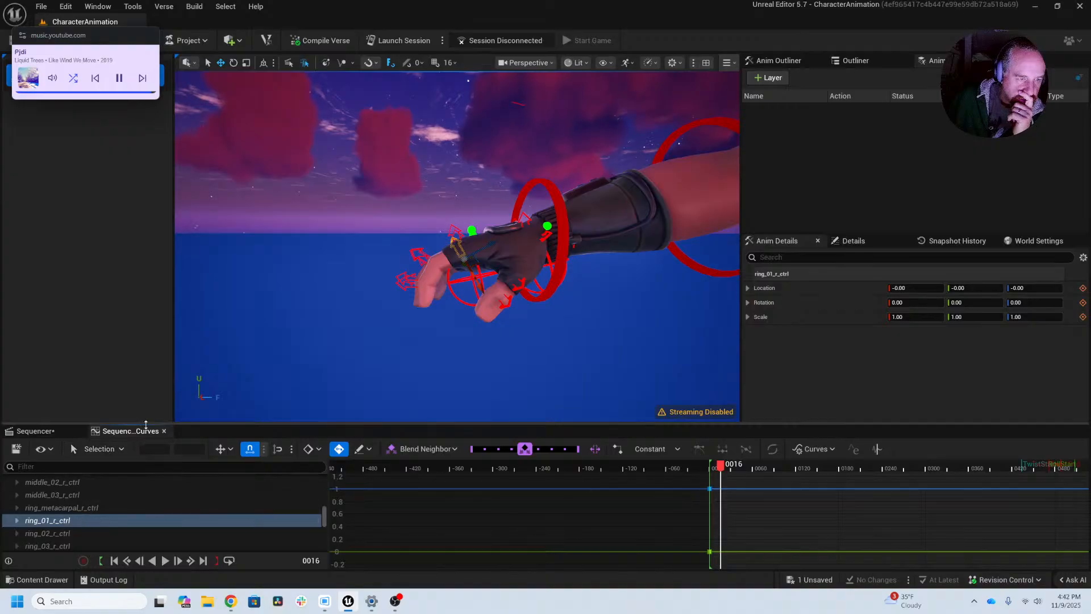
mouse_move(146, 425)
left_mouse_down()
mouse_move(138, 330)
mouse_move(150, 437)
left_mouse_up()
left_click_drag(219, 423, 230, 358)
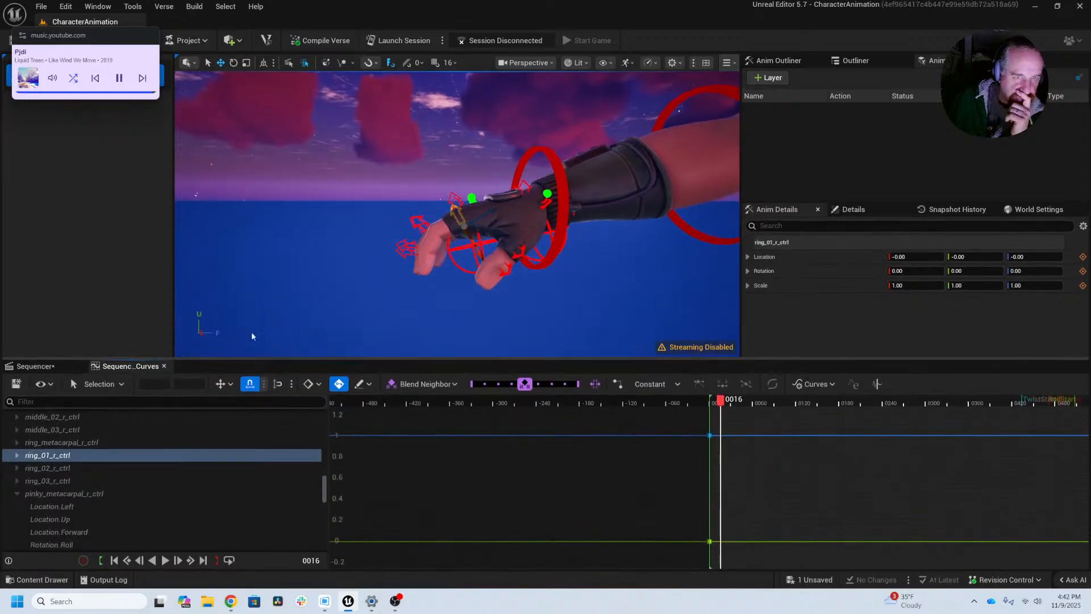
Step: Select all finger controls on the character's right hand, from thumb_01_r_ctrl to pinky_03_r_ctrl, including the metacarpals
mouse_move(384, 204)
left_mouse_down()
mouse_move(441, 250)
mouse_move(444, 269)
mouse_move(392, 206)
mouse_move(394, 218)
left_mouse_up()
left_click_drag(431, 179, 537, 244)
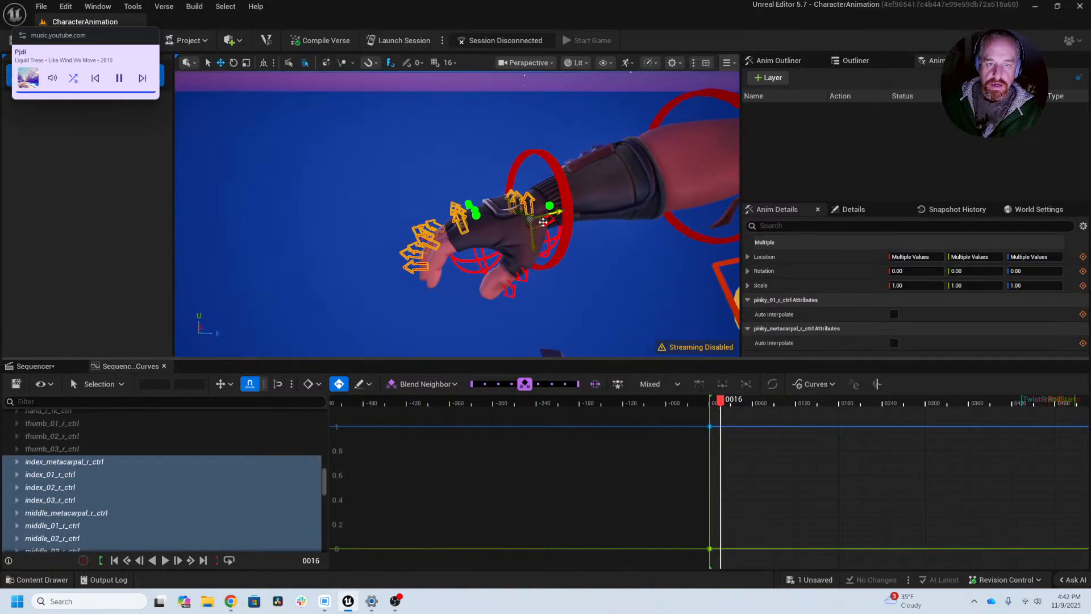
left_click(548, 226, "shift")
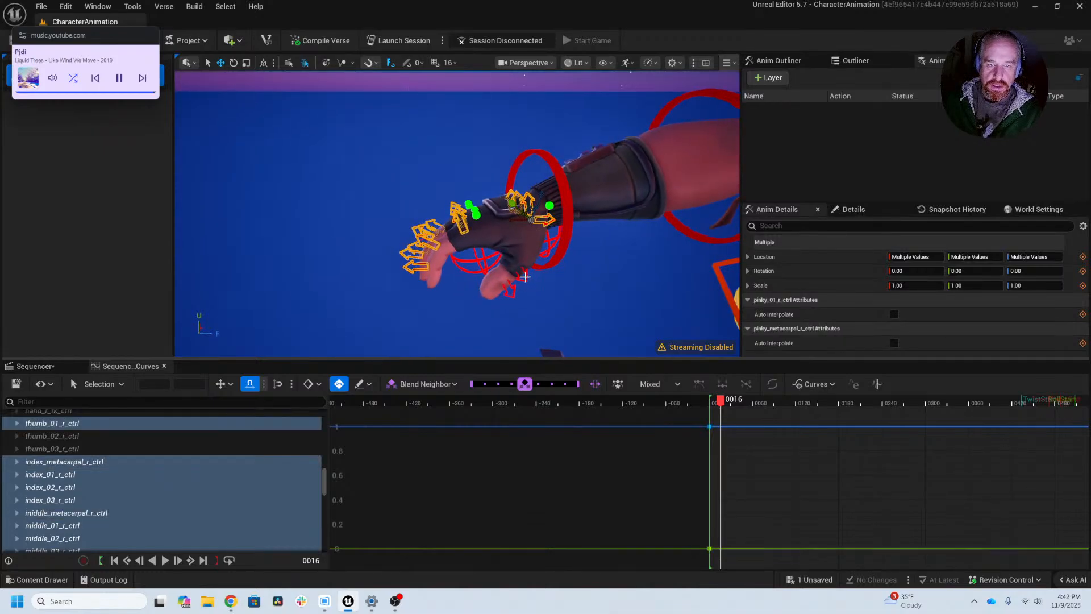
left_click_drag(527, 280, 507, 298, "shift")
mouse_move(444, 265)
left_mouse_down("alt")
mouse_move(489, 296)
mouse_move(438, 260)
left_mouse_up("alt")
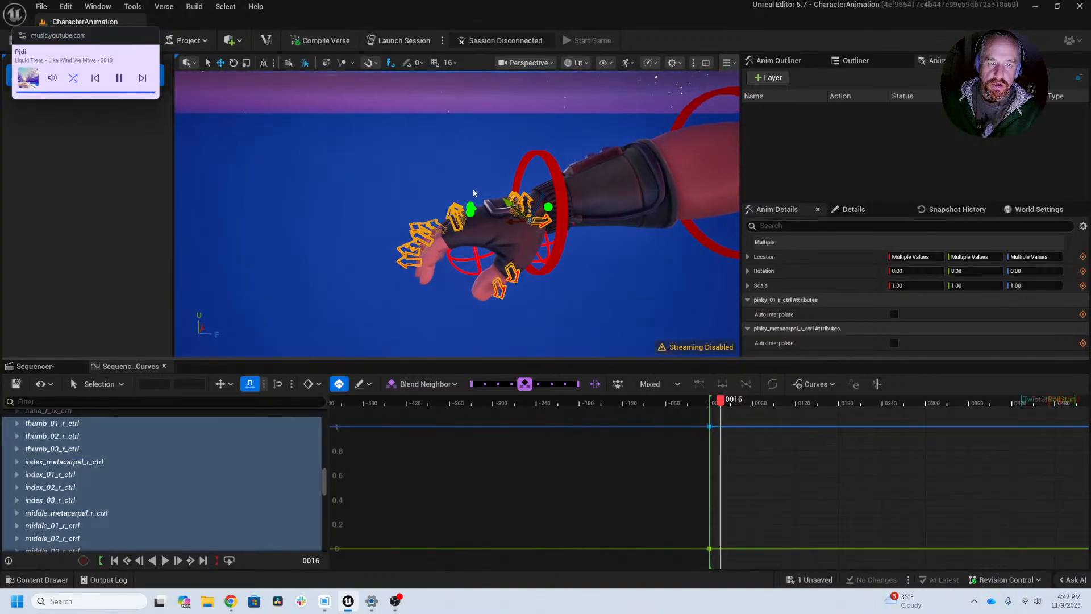
left_click_drag(477, 195, 477, 163, "shift")
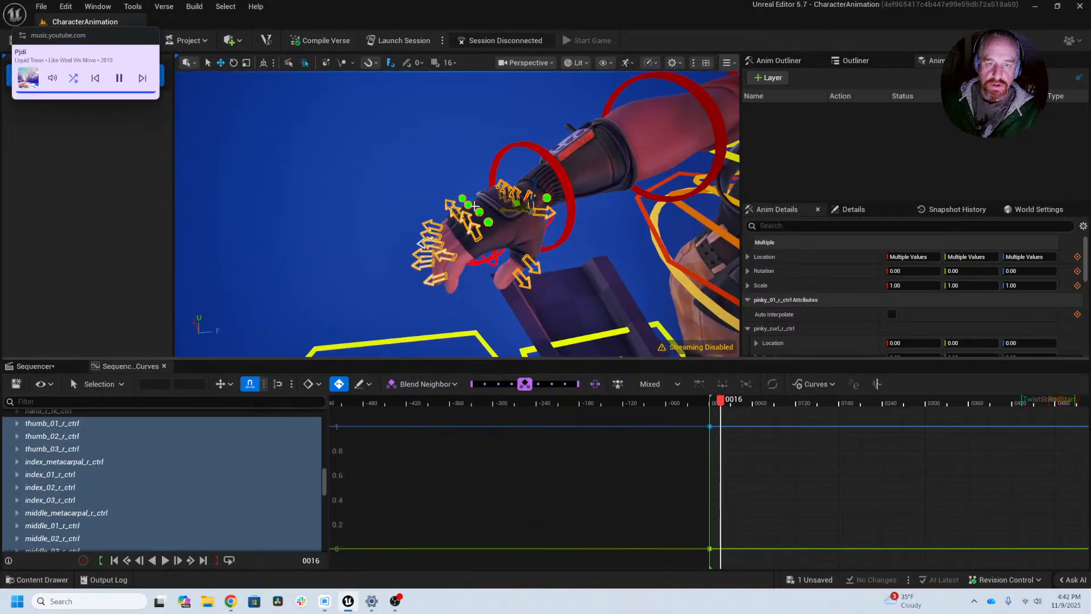
left_click_drag(547, 207, 500, 156, "alt")
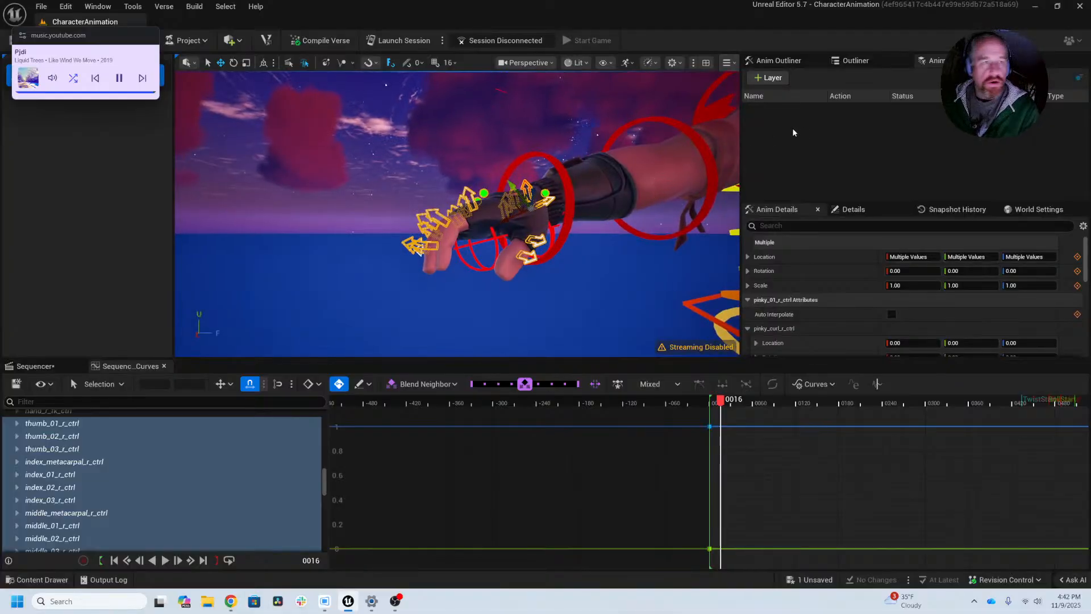
Step: Create a selection set named Rt_hand, add the selected right-hand finger controls to it, and reselect them through the set
left_click_drag(63, 39, 58, 125)
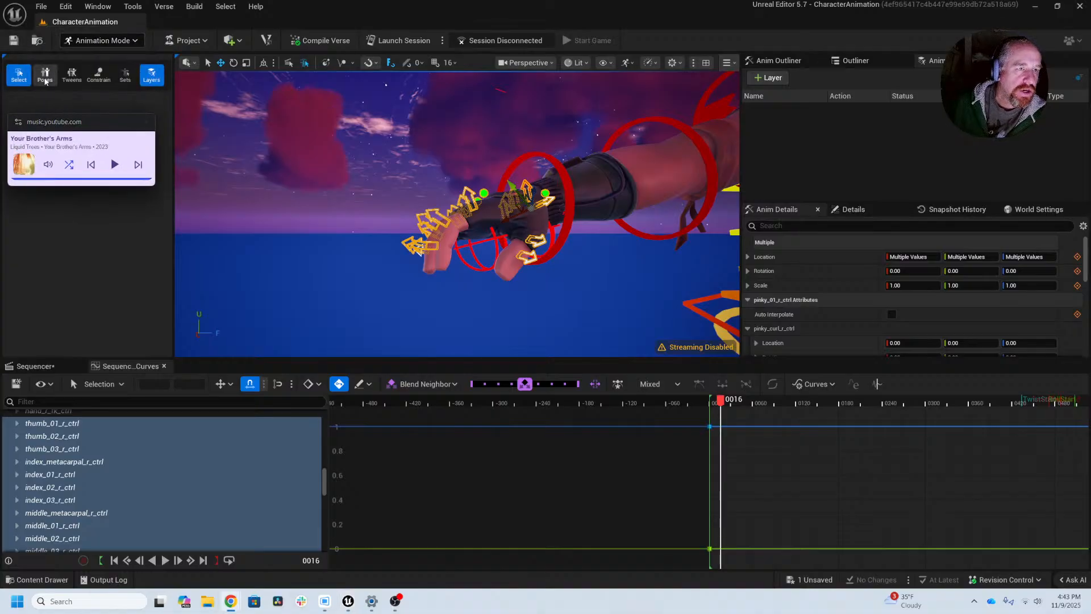
left_click(126, 74)
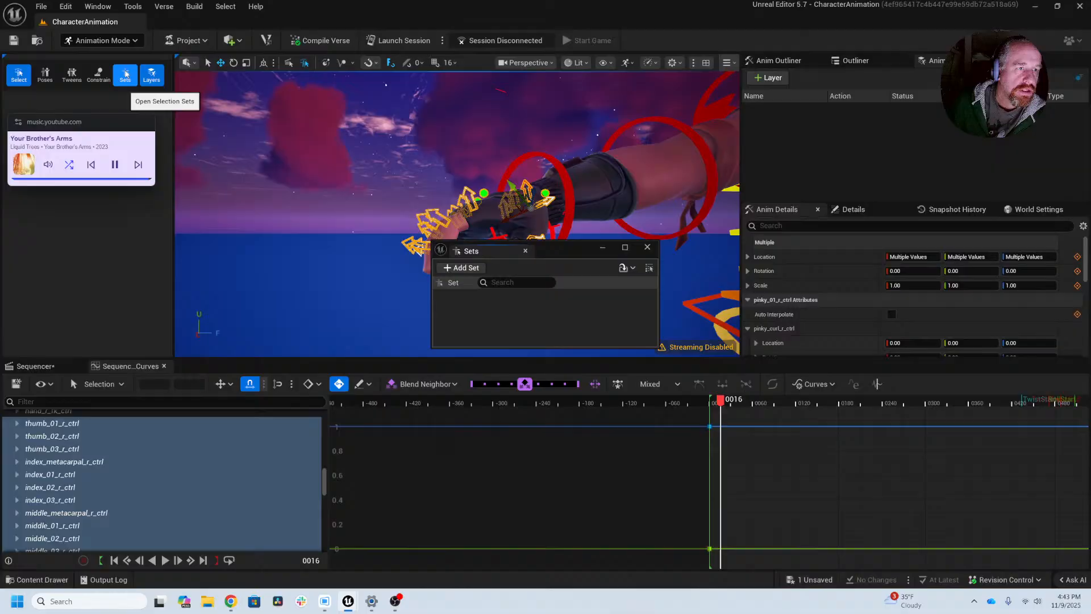
left_click(457, 269)
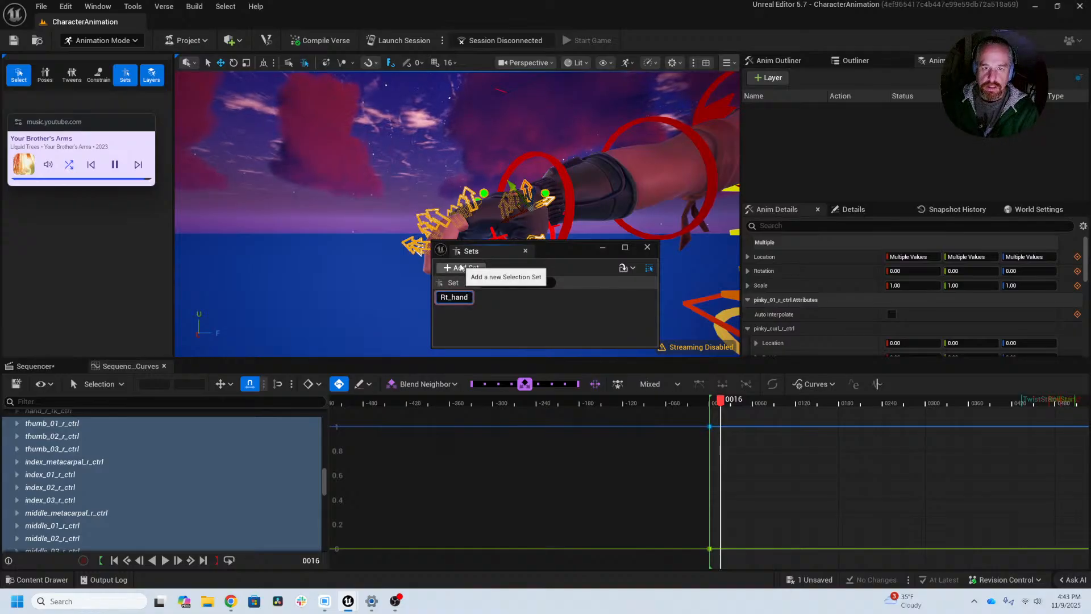
key("Return")
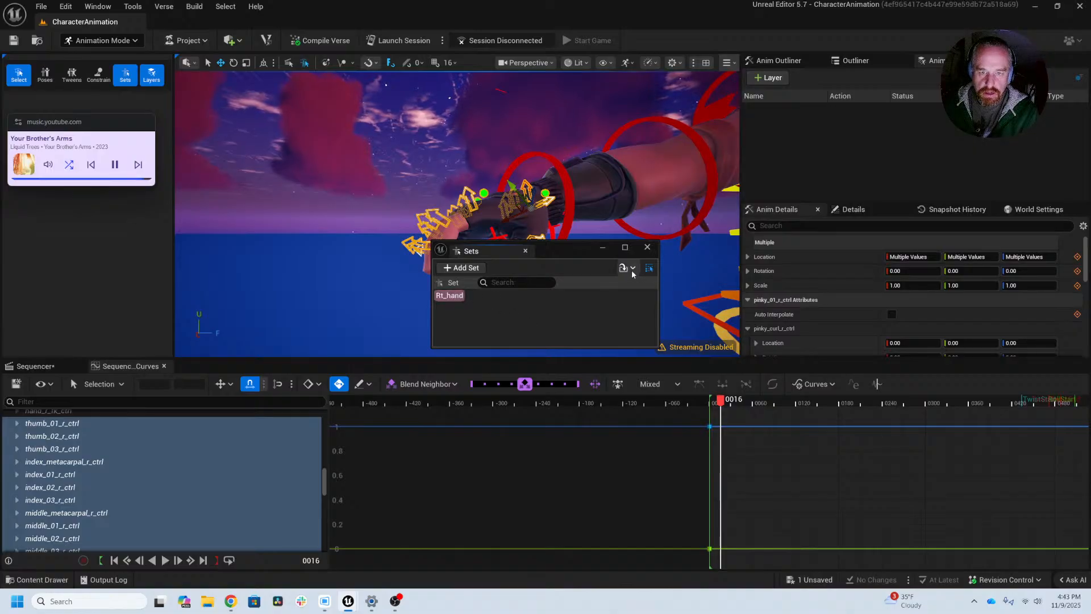
right_click(462, 297)
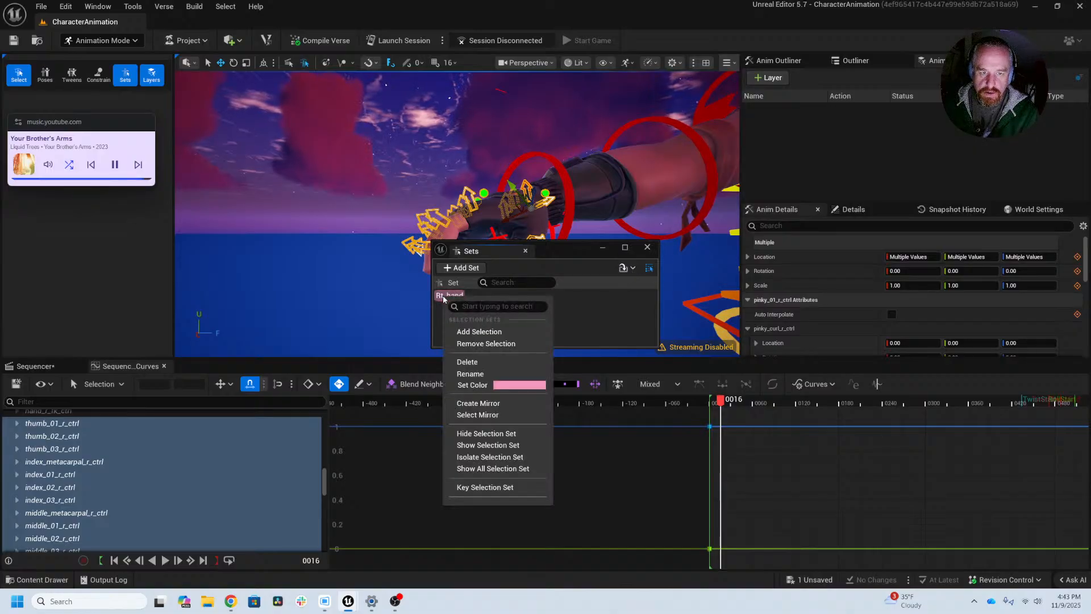
left_click(501, 333)
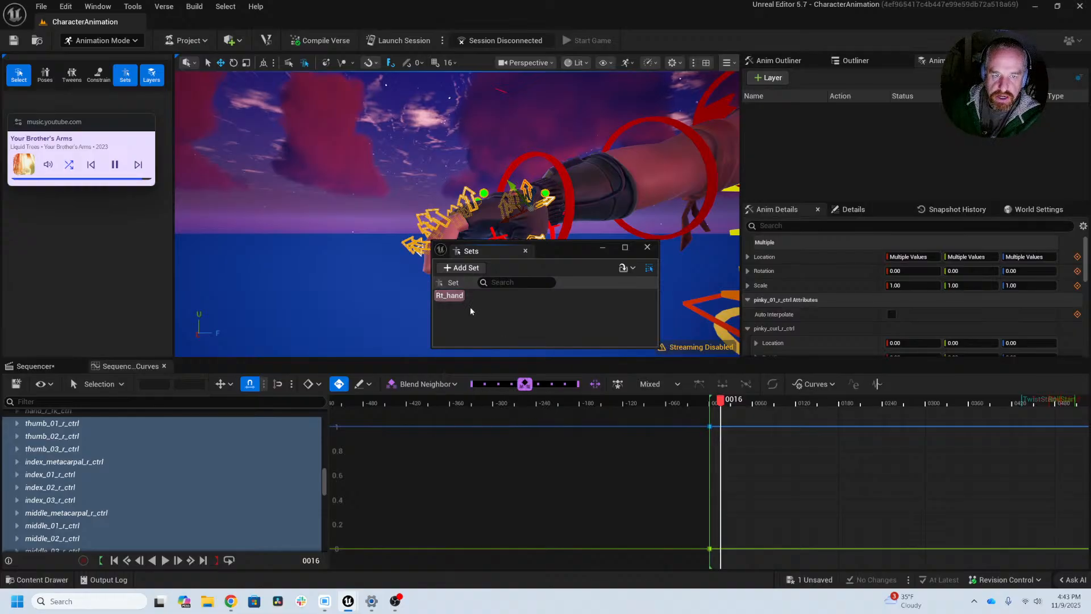
left_click(401, 272)
left_click(452, 295)
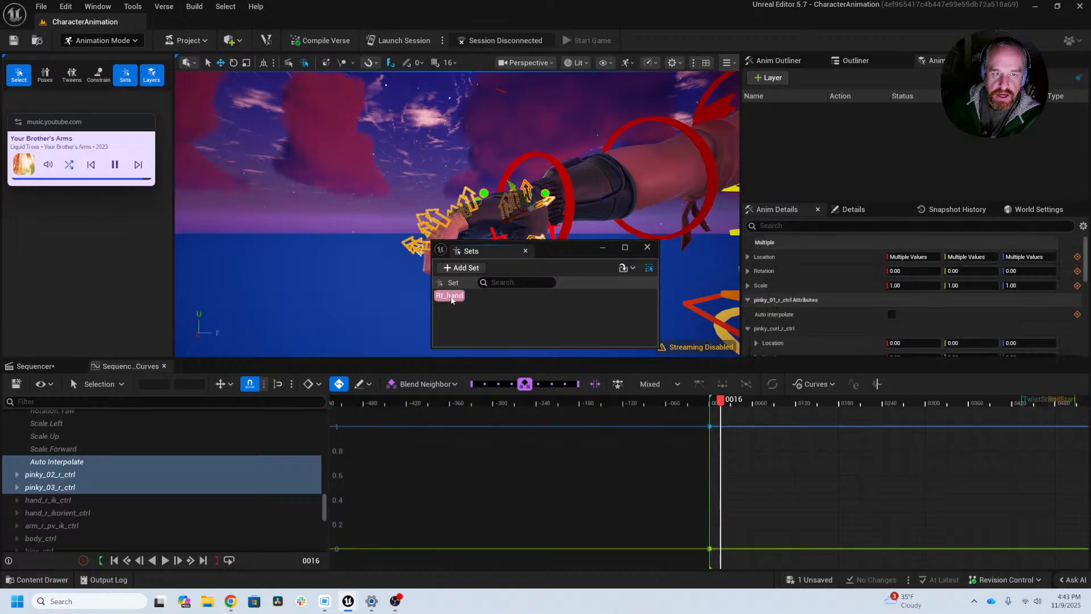
Step: Dock the Sets window beside the animation tool palette and keep the music player clear of it
left_click_drag(550, 254, 68, 98)
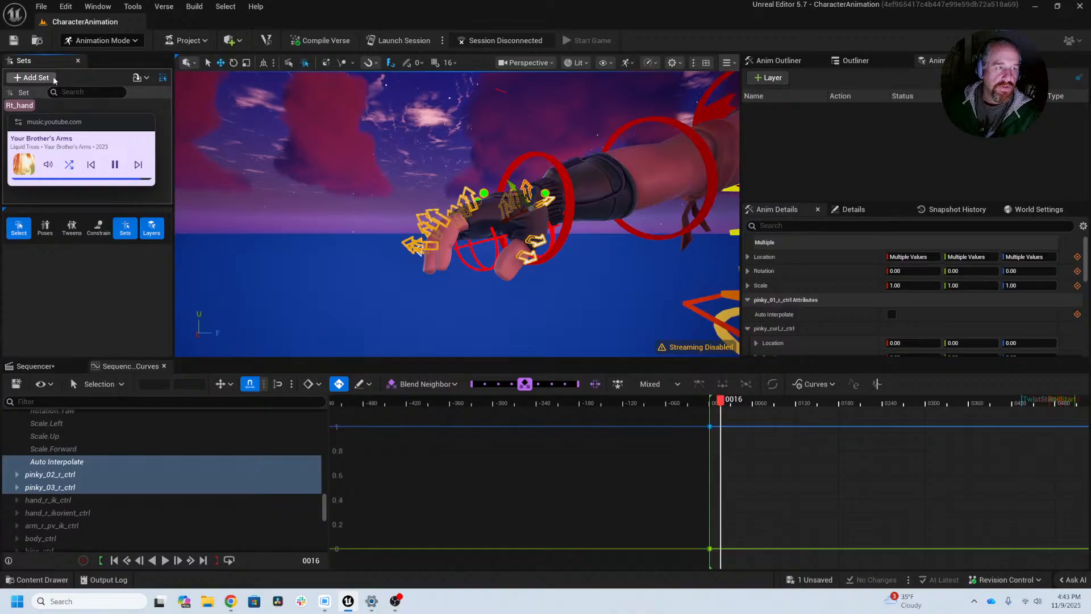
left_click_drag(49, 62, 130, 148)
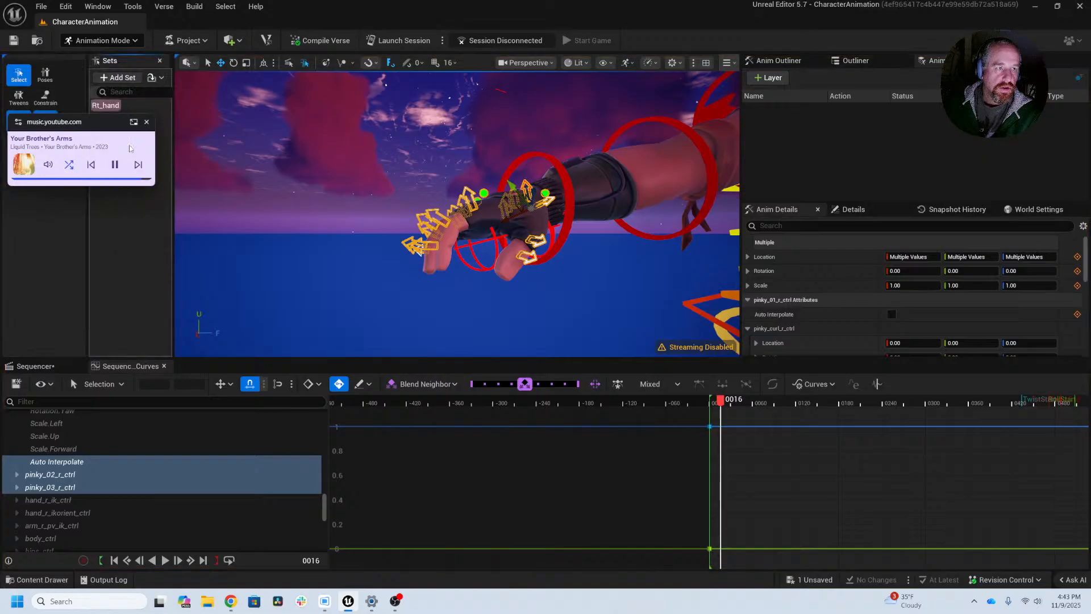
left_click_drag(80, 122, 79, 183)
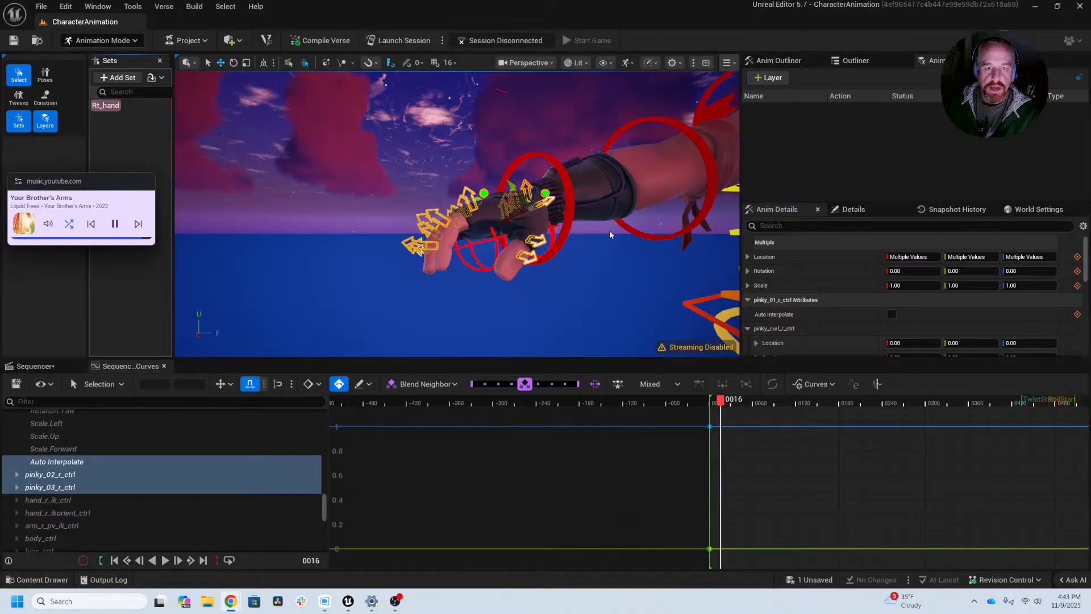
Step: Return the playhead to frame 0 of the sequence, with the character's left arm in view
scroll(623, 245, "down", 5)
middle_click_drag(624, 245, 286, 276)
scroll(286, 275, "up", 5)
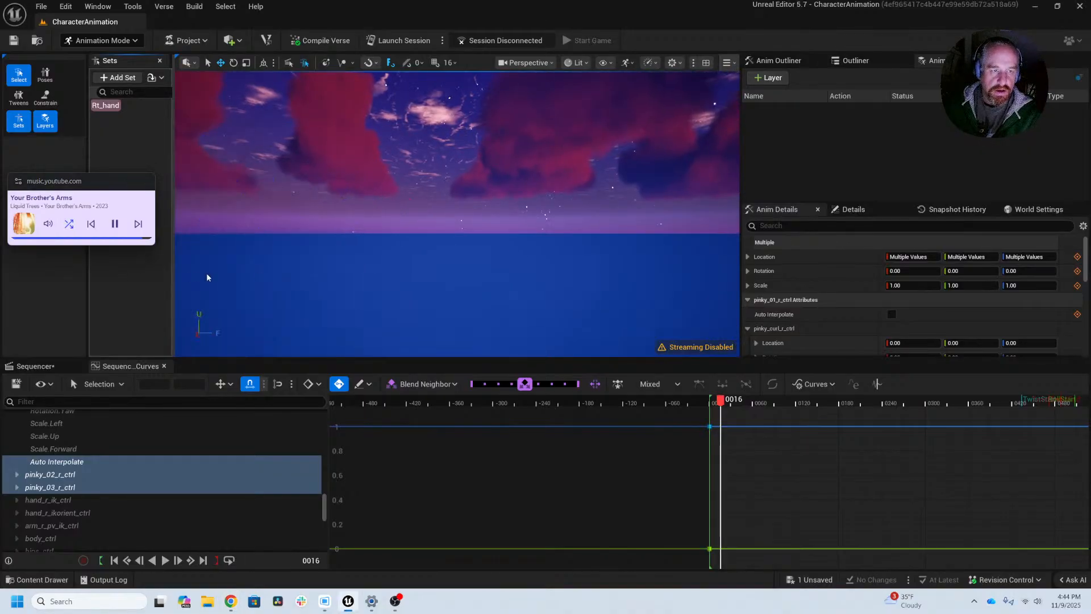
middle_click_drag(207, 274, 277, 272)
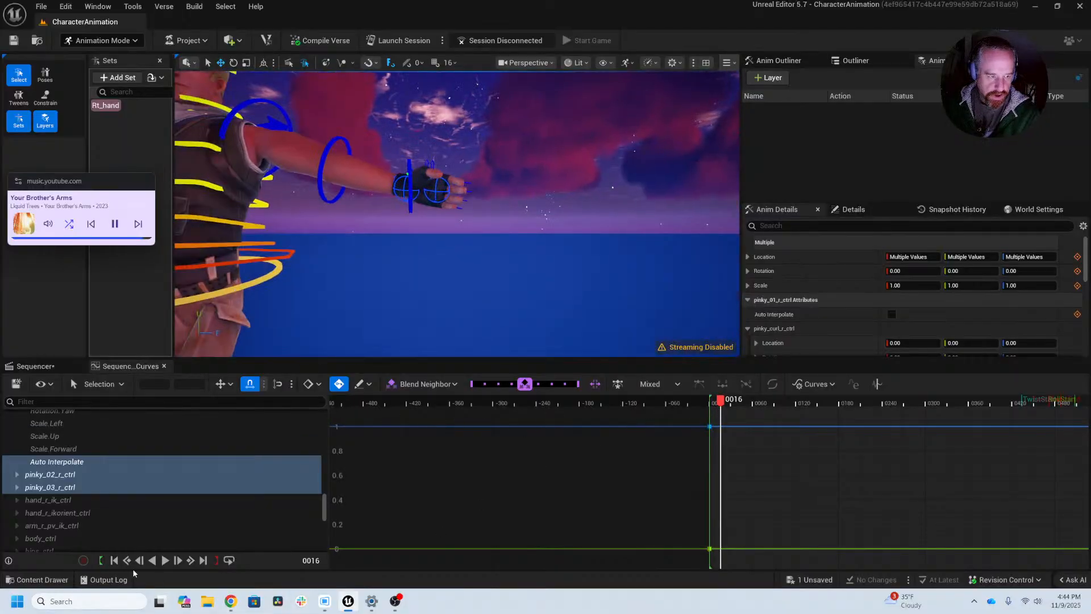
left_click(114, 561)
Step: Select thumb_01_l_ctrl, thumb_02_l_ctrl and thumb_03_l_ctrl on the character's left hand
middle_click_drag(435, 282, 508, 298)
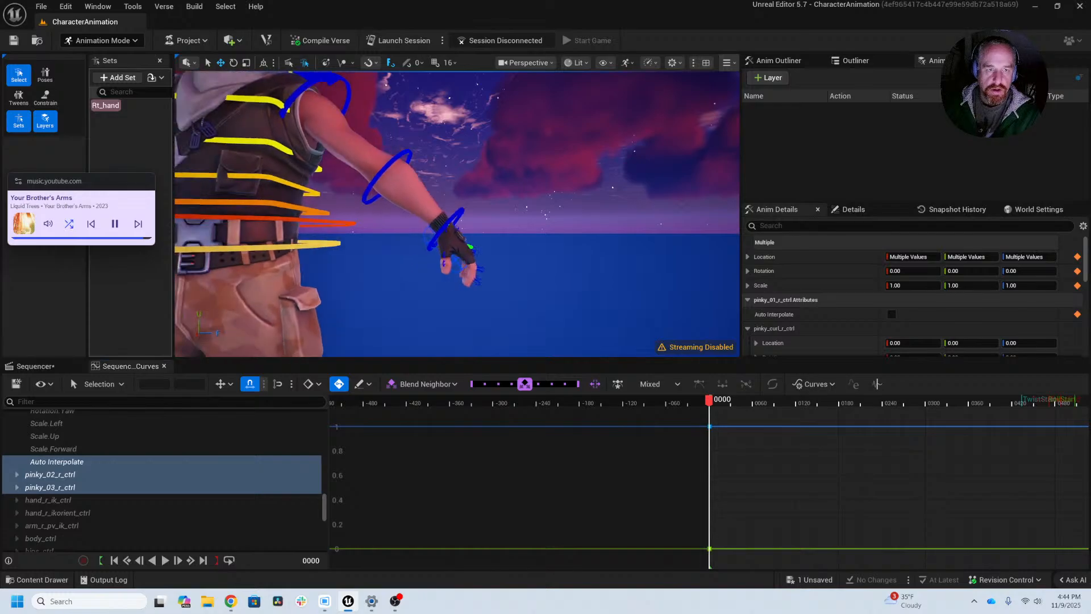
right_click_drag(393, 266, 477, 265, "alt")
left_click_drag(392, 265, 273, 216, "alt")
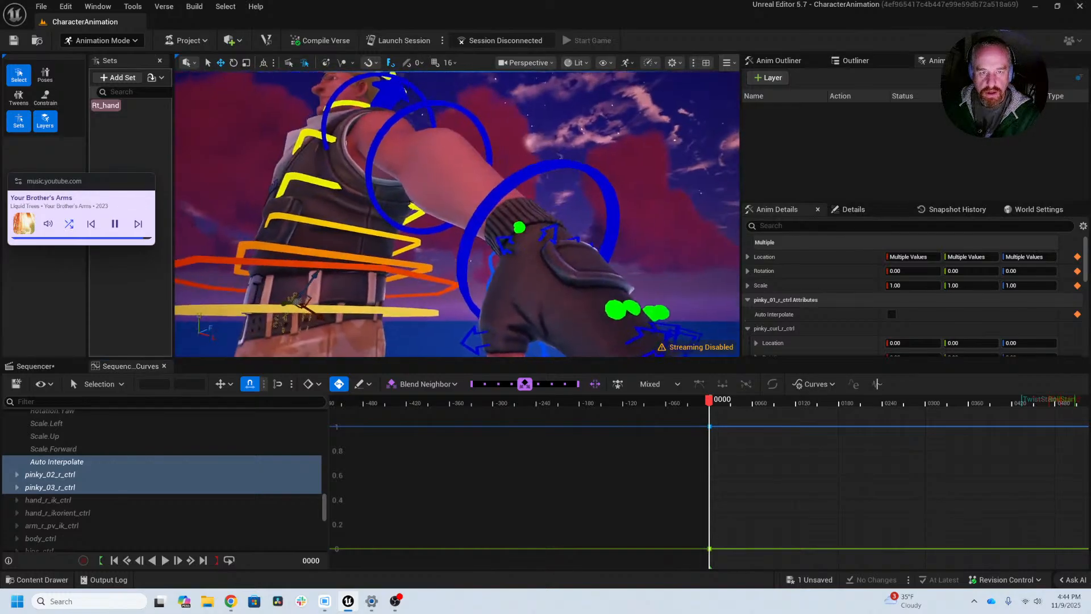
left_click_drag(620, 271, 604, 275, "alt")
left_click(519, 226)
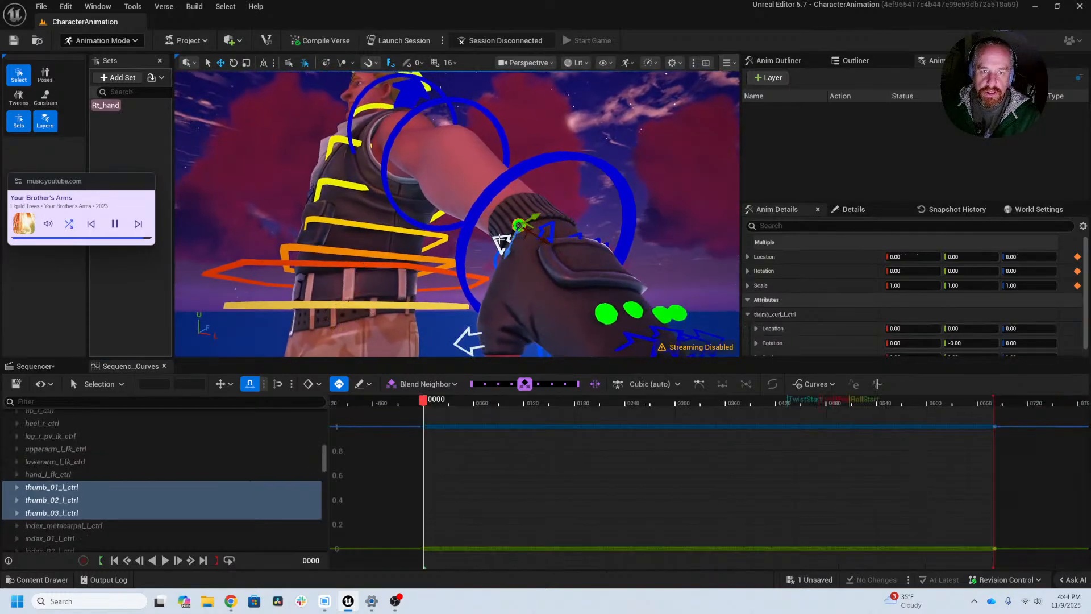
left_click(500, 241)
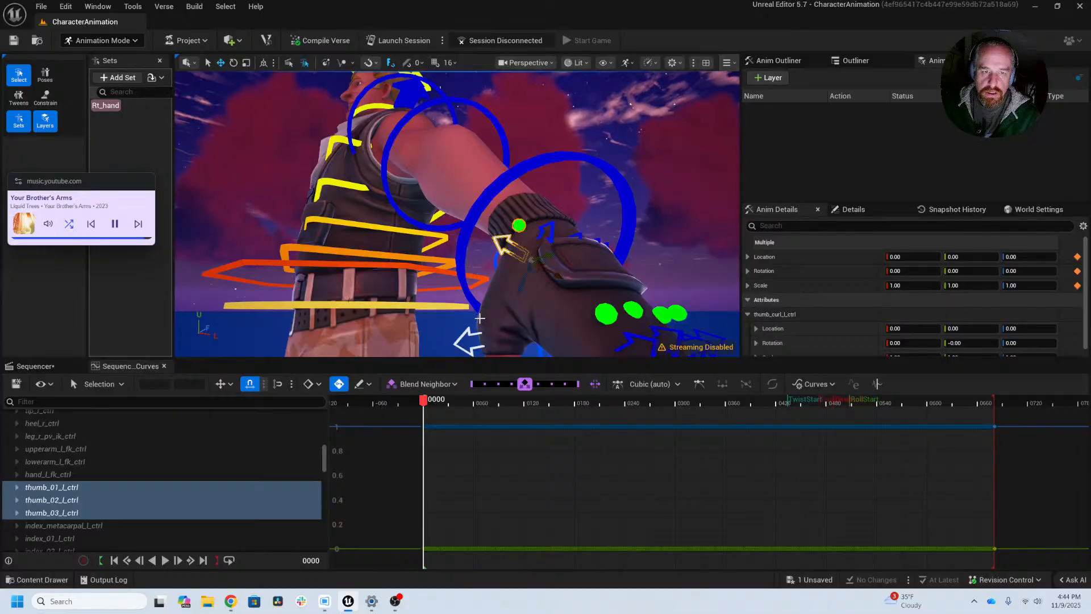
left_click(465, 333, "shift")
mouse_move(522, 343)
middle_mouse_down("alt")
mouse_move(521, 245)
mouse_move(521, 342)
middle_mouse_up("alt")
left_click(520, 232, "shift")
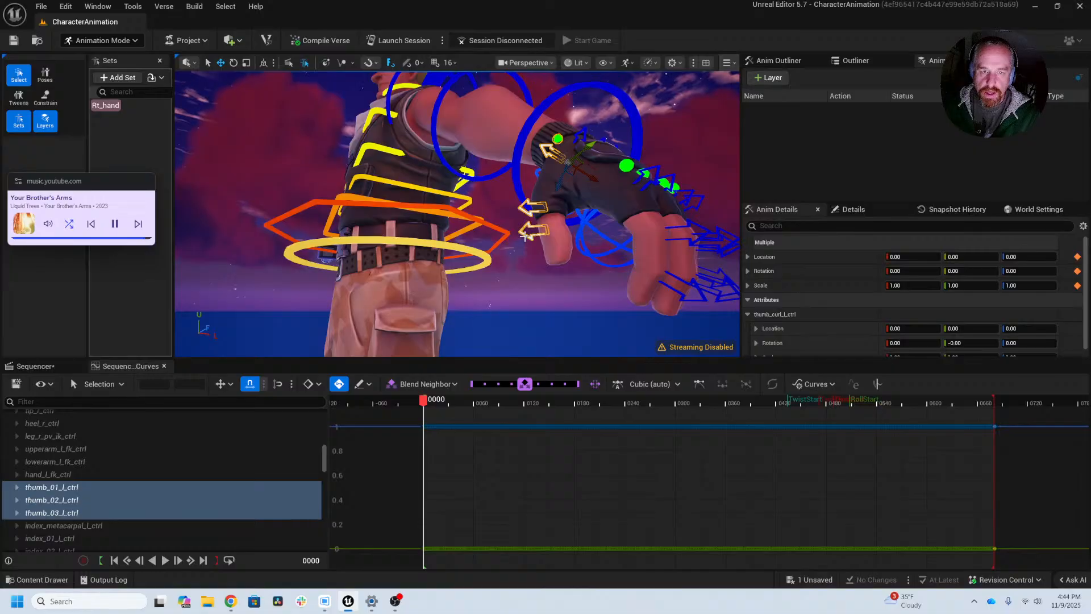
Step: Add the left hand's metacarpal controls, including index_metacarpal_l_ctrl, to the thumb control selection
mouse_move(660, 234)
left_mouse_down("alt")
mouse_move(642, 296)
mouse_move(661, 226)
left_mouse_up("alt")
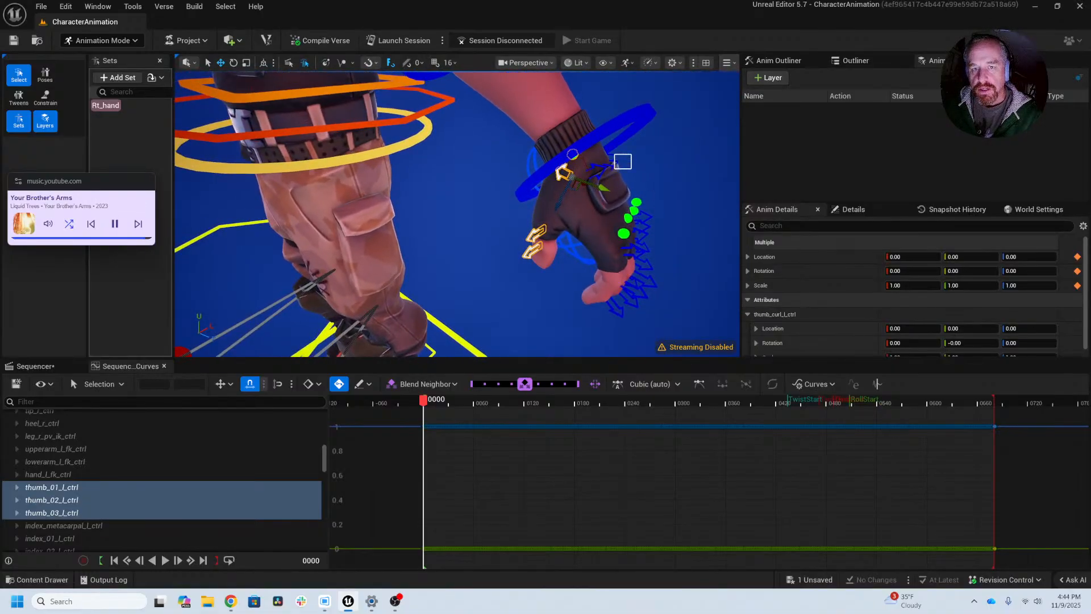
left_click(631, 160, "shift")
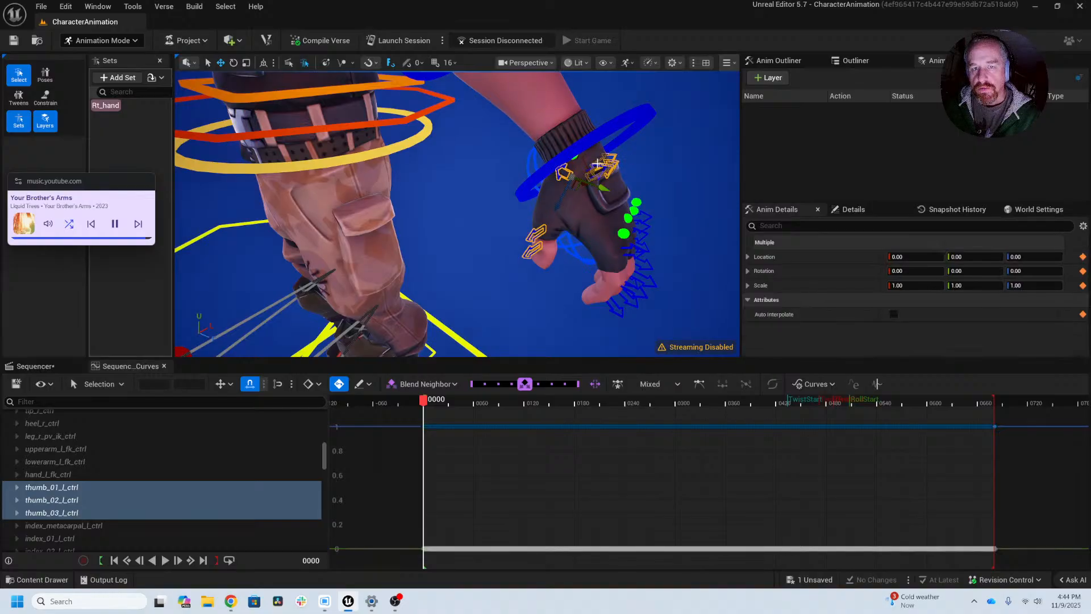
left_click_drag(649, 181, 603, 170, "alt")
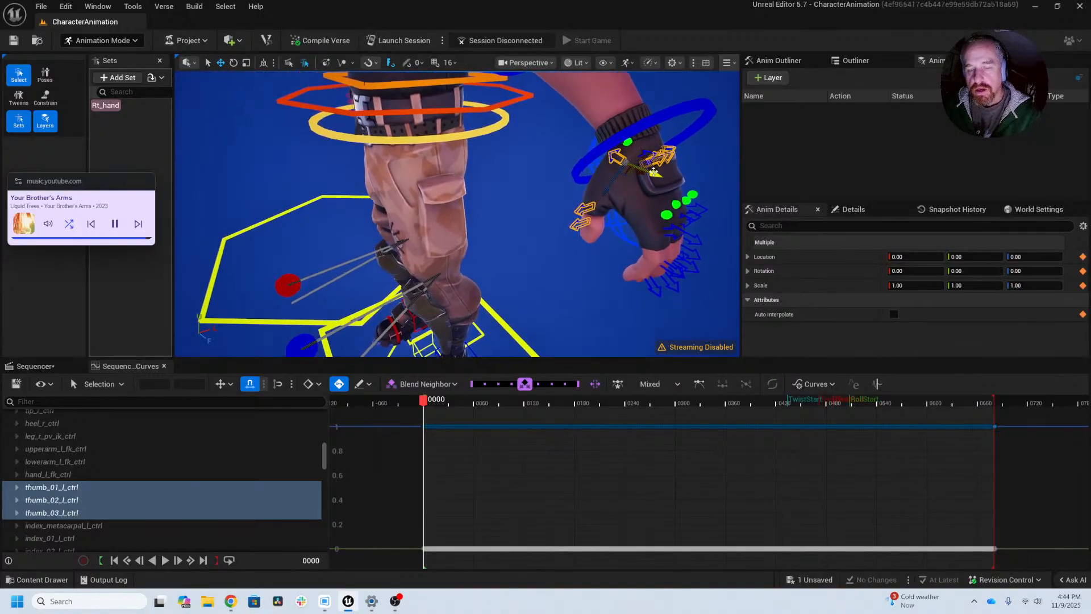
key("f")
left_click_drag(489, 185, 465, 153, "alt")
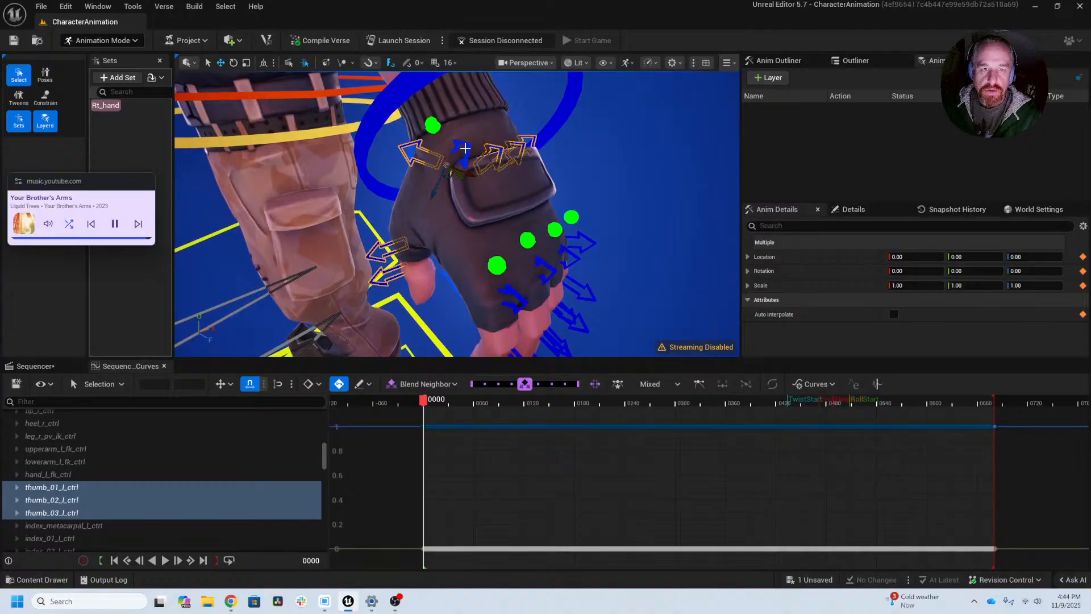
left_click(465, 148, "shift")
Step: Add the left hand's finger base controls, including index_01_l_ctrl, to the current control selection
left_click_drag(623, 229, 702, 199, "alt")
left_click_drag(545, 195, 524, 237, "ctrl+alt+shift")
middle_click_drag(603, 231, 574, 150, "alt")
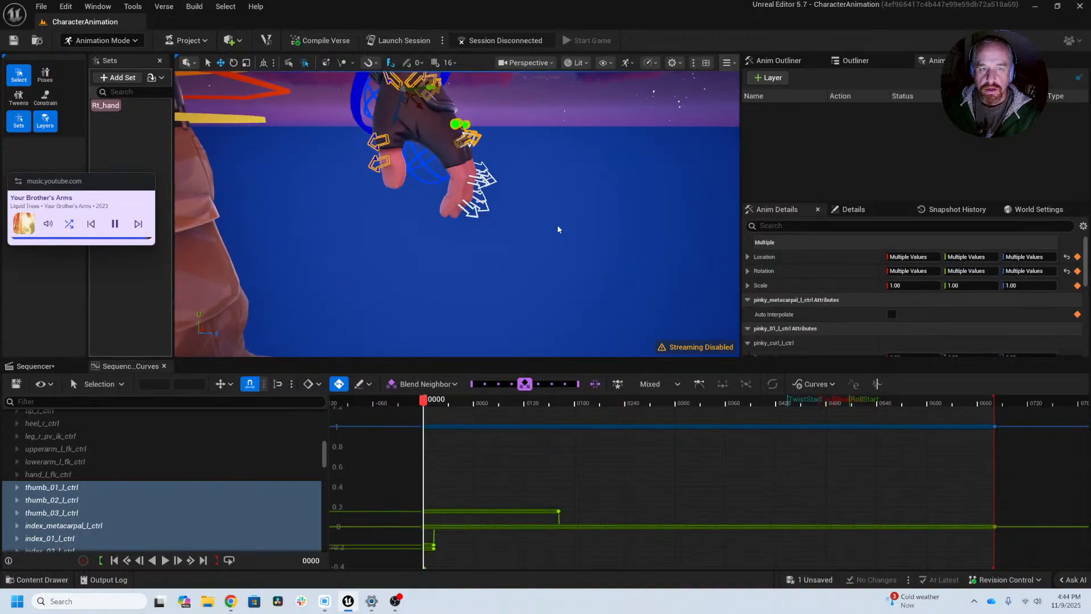
left_click_drag(558, 230, 574, 170, "alt")
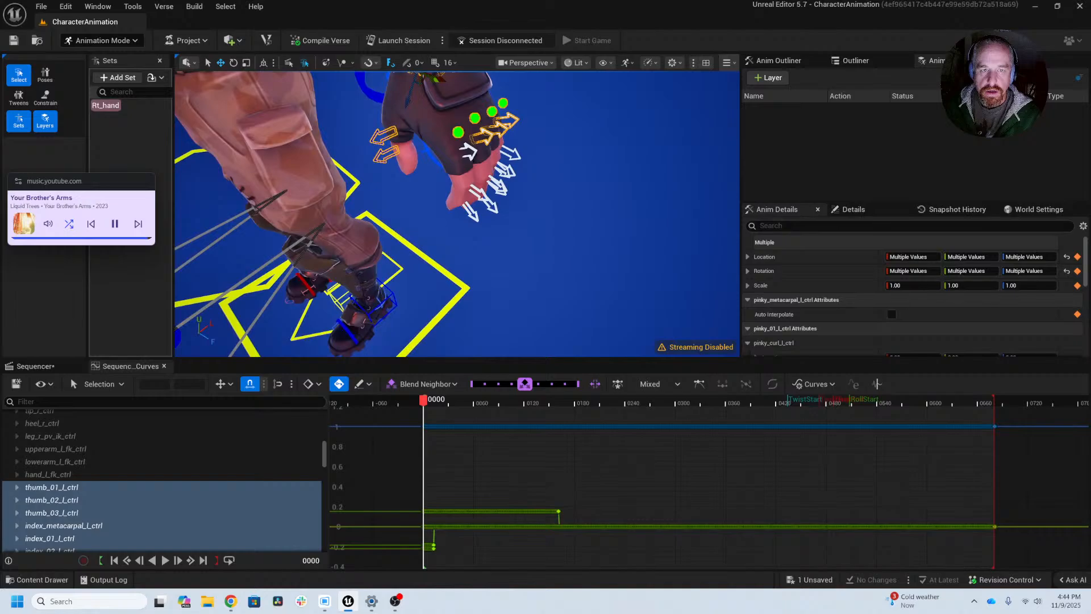
left_click(473, 152, "shift")
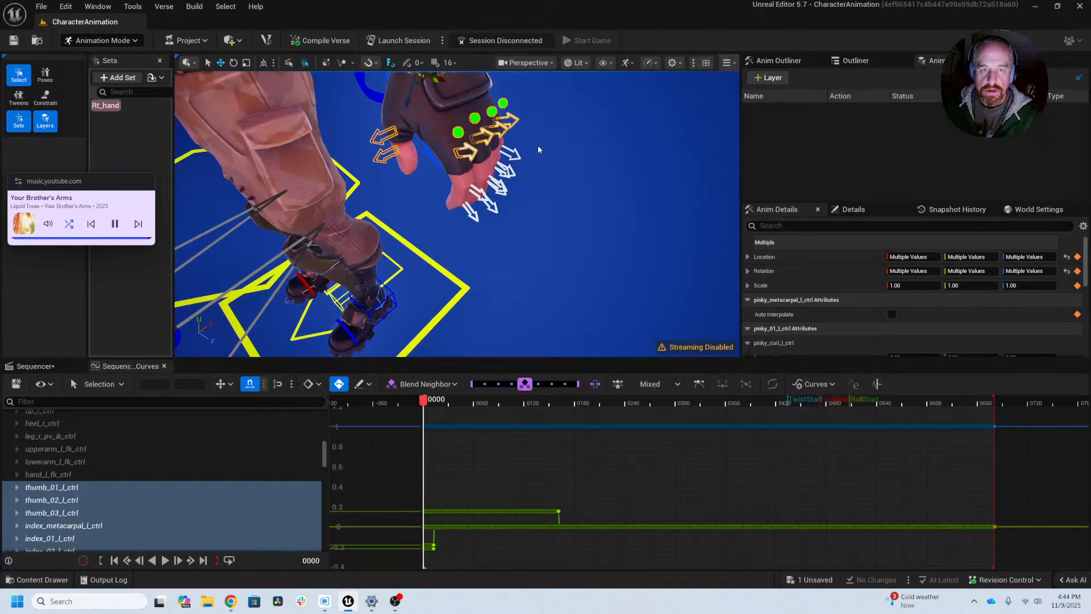
mouse_move(537, 146)
left_mouse_down()
mouse_move(538, 224)
mouse_move(536, 153)
left_mouse_up()
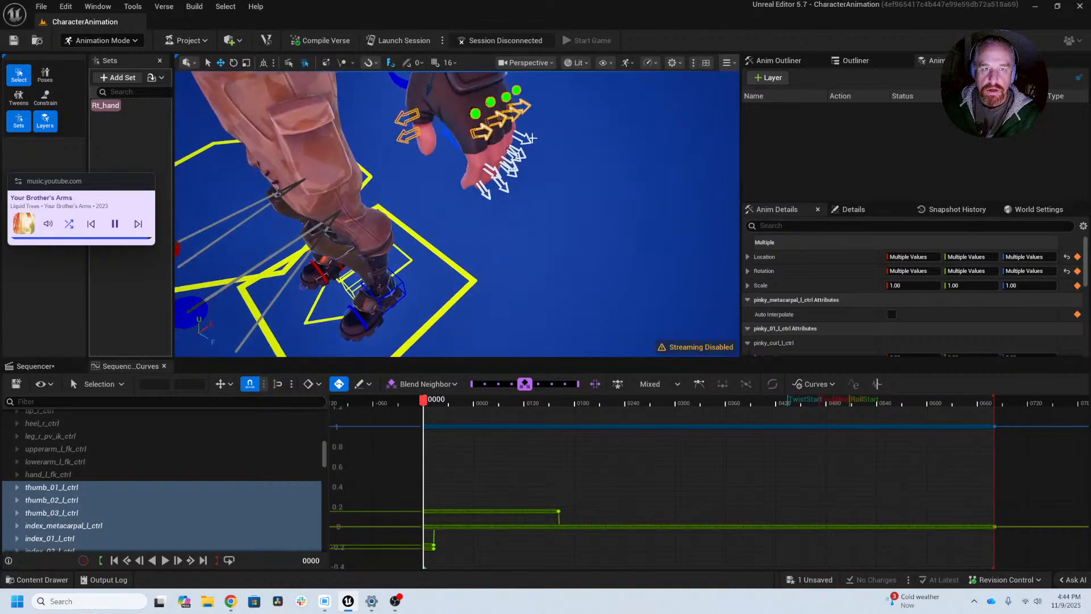
Step: Try to add the left hand's outer finger controls to the selection, and undo the accidental control moves
middle_click_drag(535, 134, 513, 176)
key("ctrl+z")
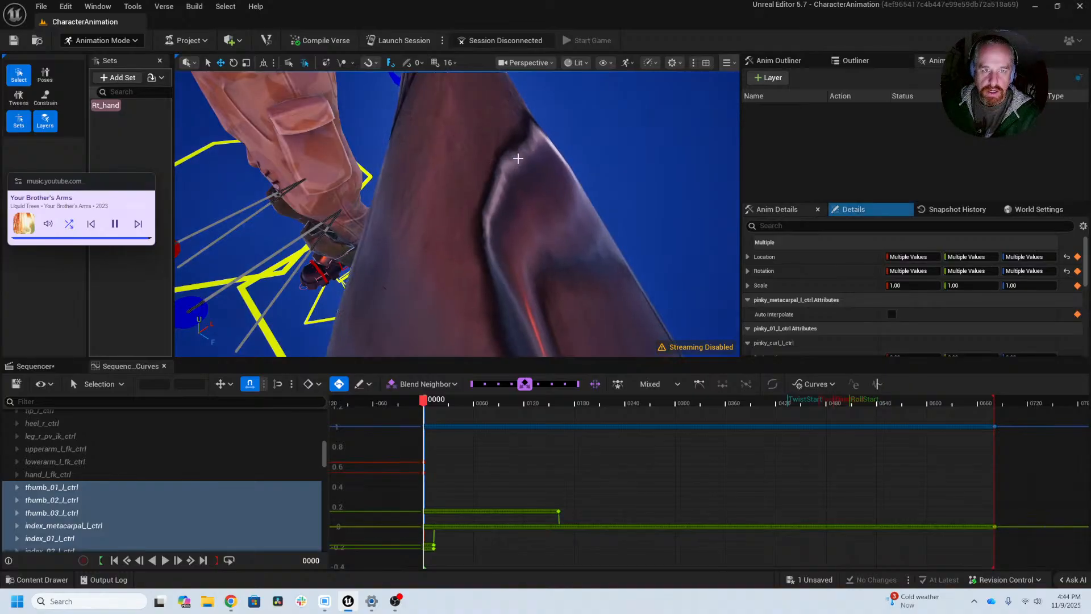
key("ctrl+z")
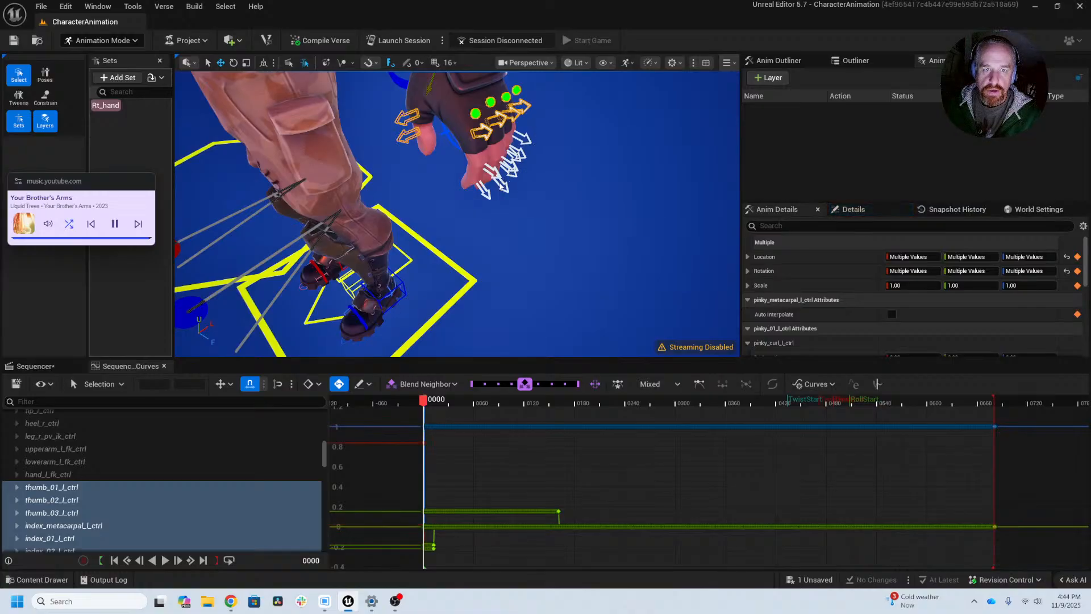
middle_click_drag(511, 175, 538, 176)
key("ctrl+z")
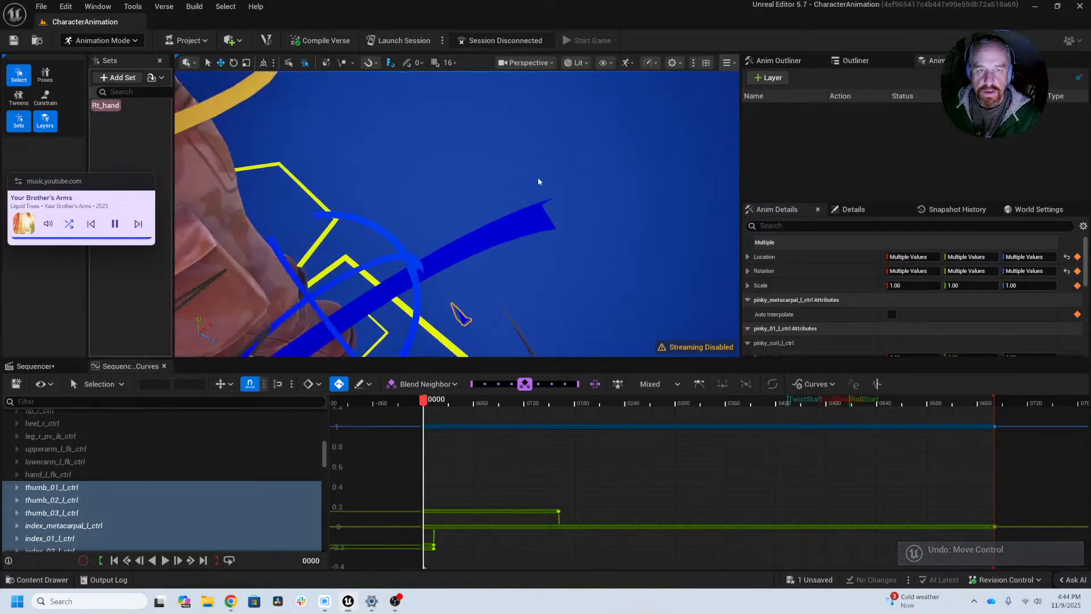
key("super")
type("f")
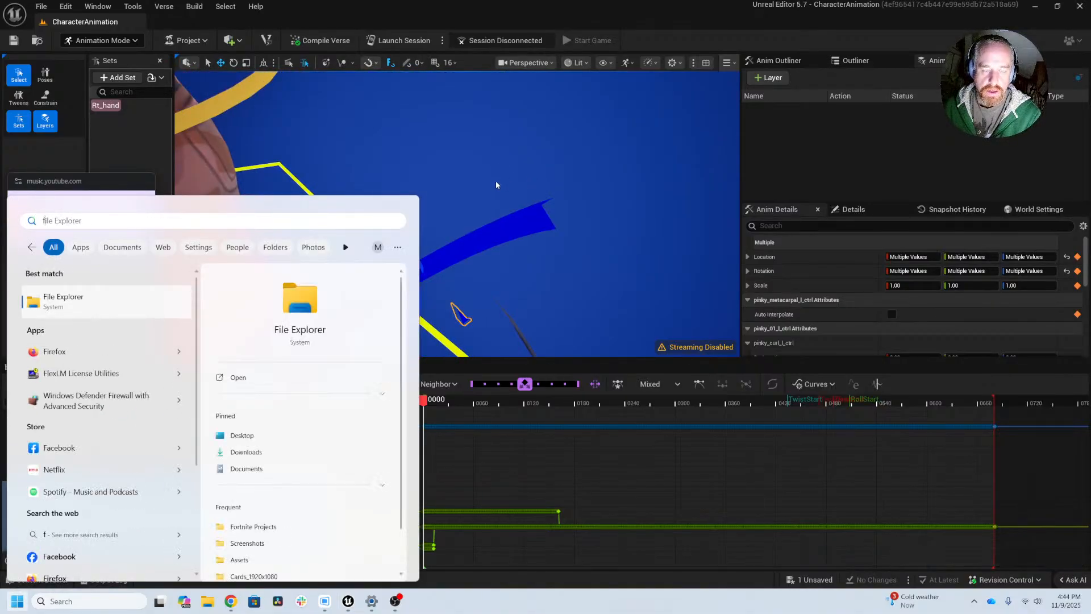
key("BackSpace")
key("Escape")
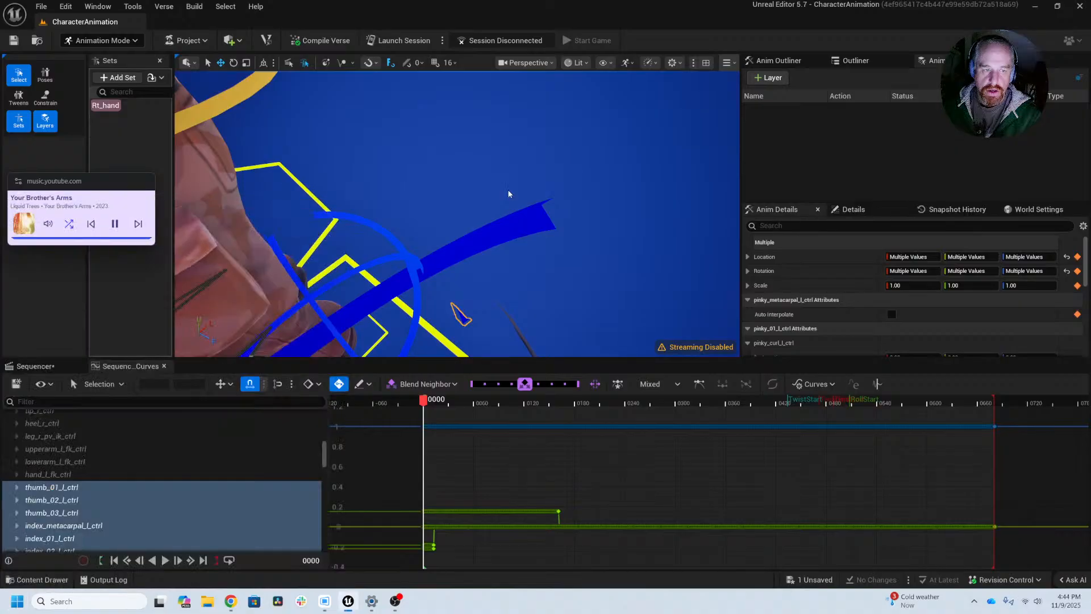
Step: Frame the selected left-hand controls in the viewport and undo the remaining accidental control moves
key("f")
left_click_drag(545, 239, 477, 125, "alt")
middle_click_drag(478, 125, 502, 215, "alt")
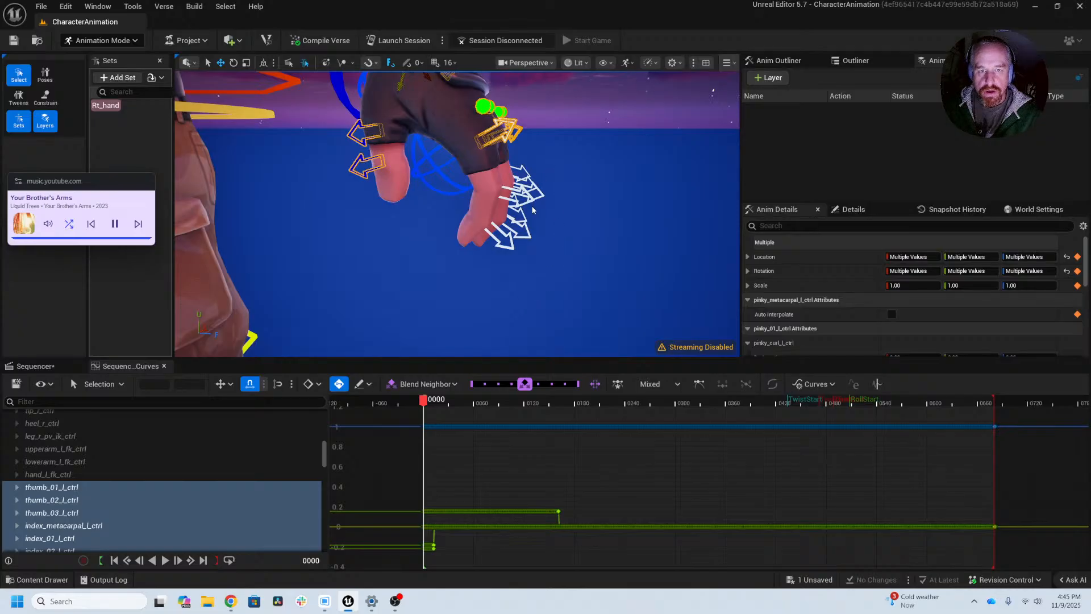
key("ctrl+z")
key("ctrl+z")
key("ctrl+z")
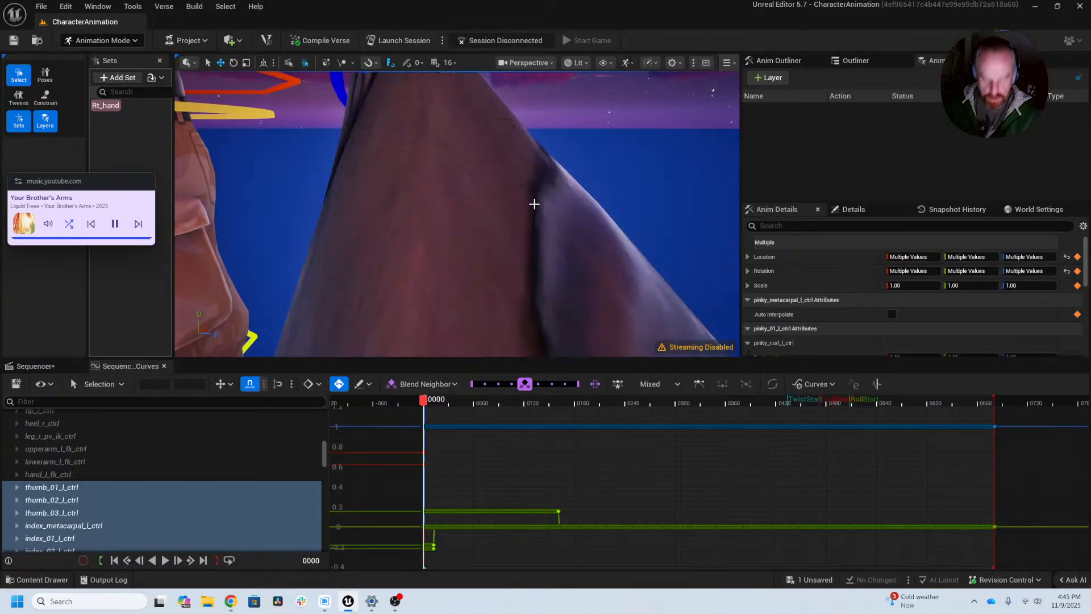
key("ctrl+z")
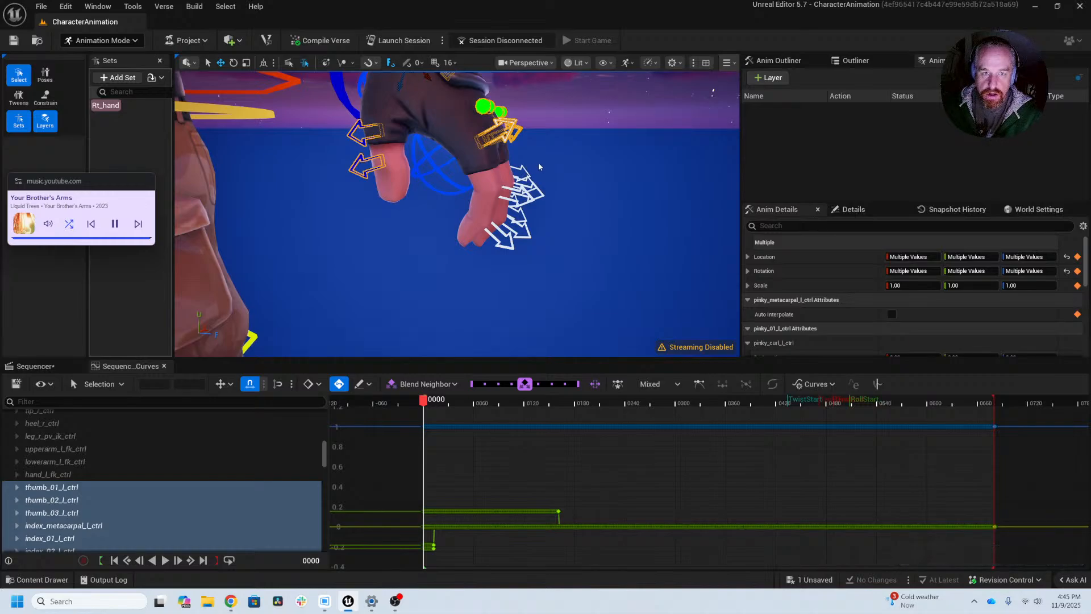
Step: Try to box-select the left hand's 02 and 03 finger controls, undoing the selections that replace the existing one
left_click_drag(539, 164, 537, 199)
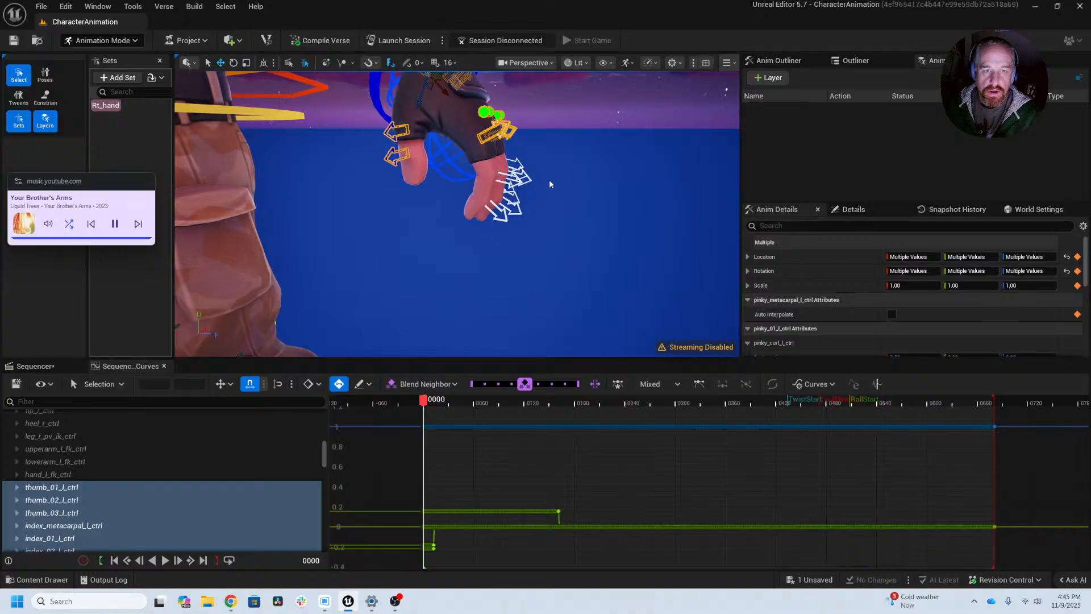
left_click_drag(549, 183, 506, 232)
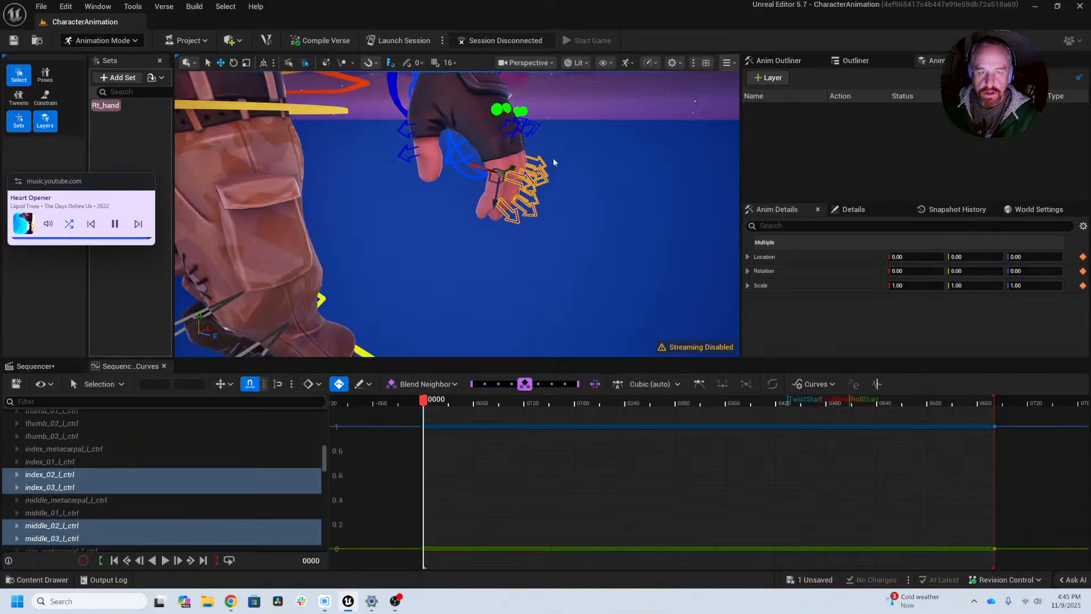
key("ctrl+z")
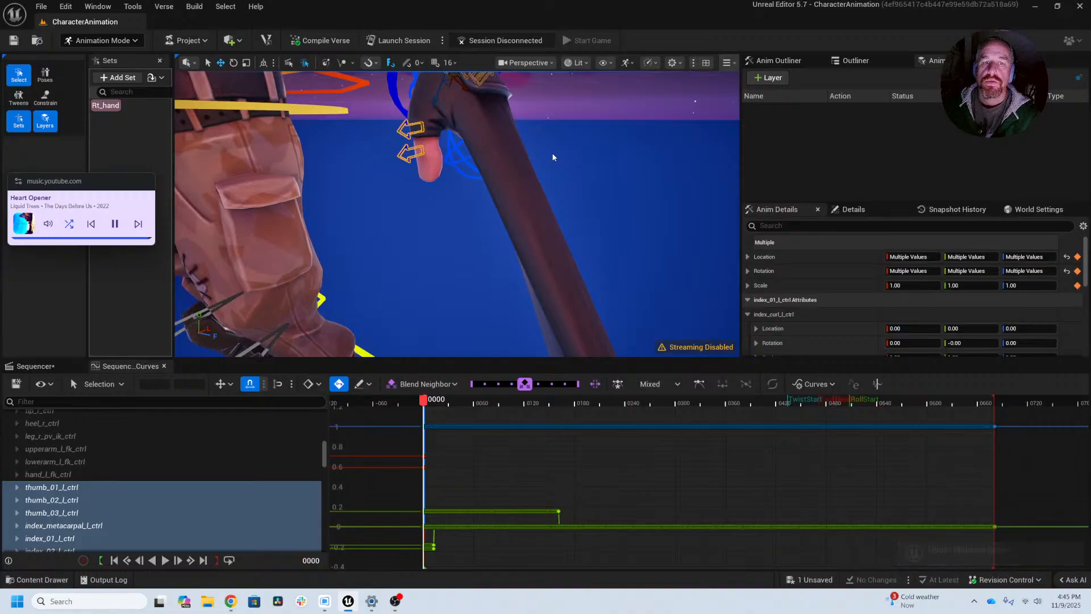
left_click_drag(554, 153, 553, 196)
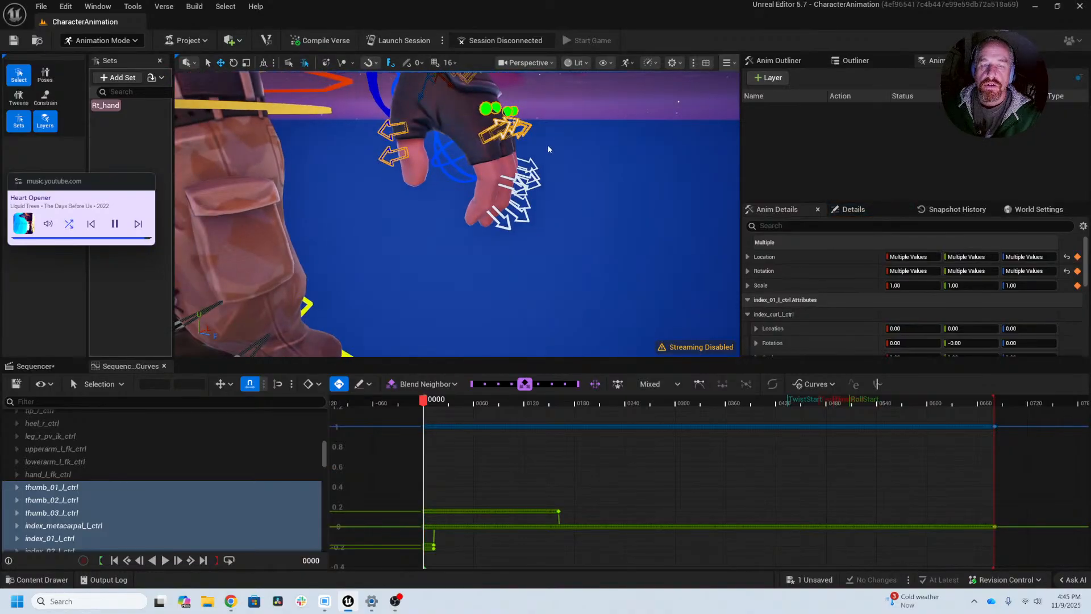
left_click_drag(549, 146, 554, 94)
mouse_move(553, 148)
right_mouse_down()
mouse_move(568, 159)
mouse_move(534, 146)
right_mouse_up()
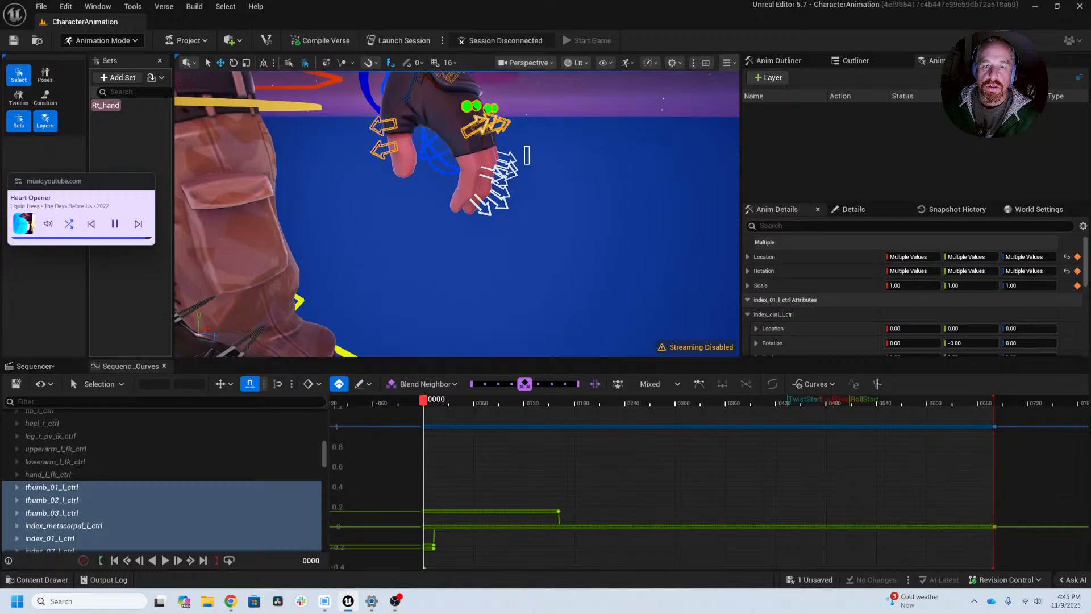
left_click_drag(529, 146, 469, 230)
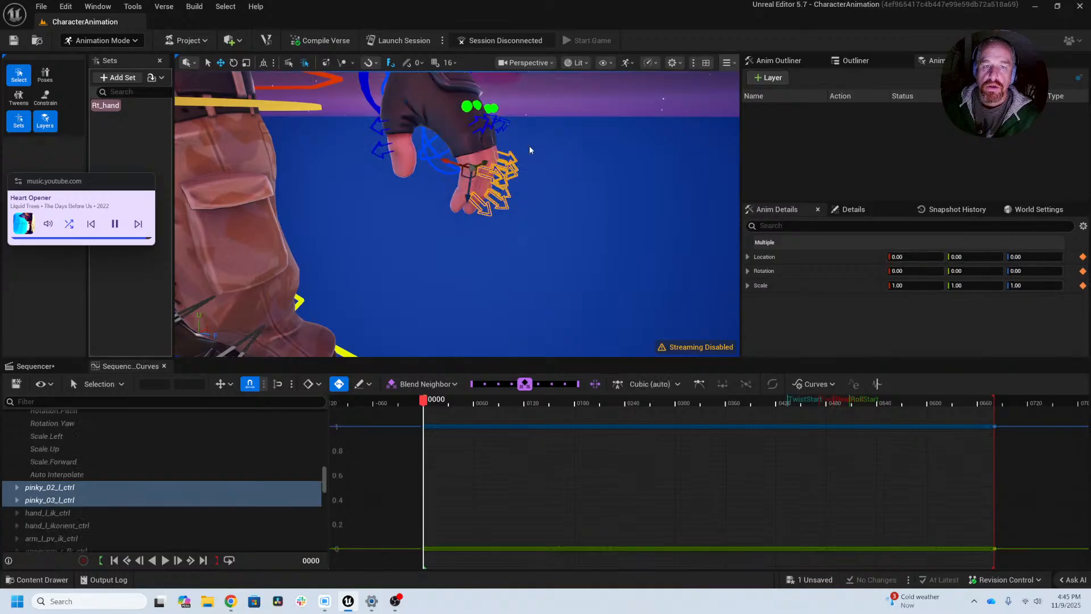
key("ctrl+z")
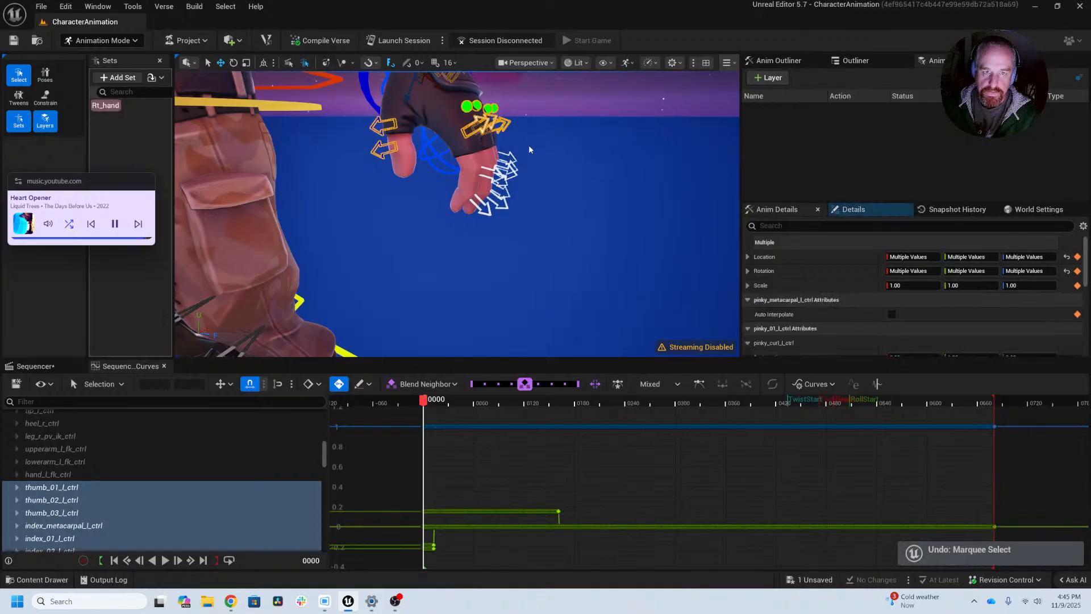
Step: Add the left hand's outer finger controls, including the 02 and 03 controls of the index, middle and pinky, to the selection
left_click_drag(518, 150, 480, 255)
middle_click_drag(480, 227, 546, 335, "alt")
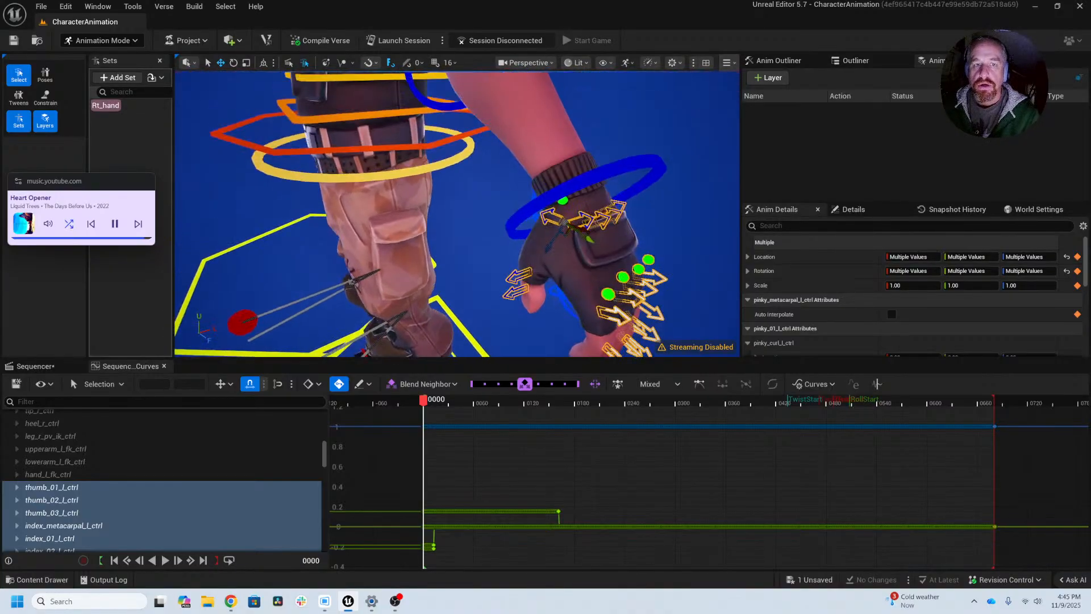
left_click_drag(616, 241, 711, 282, "alt")
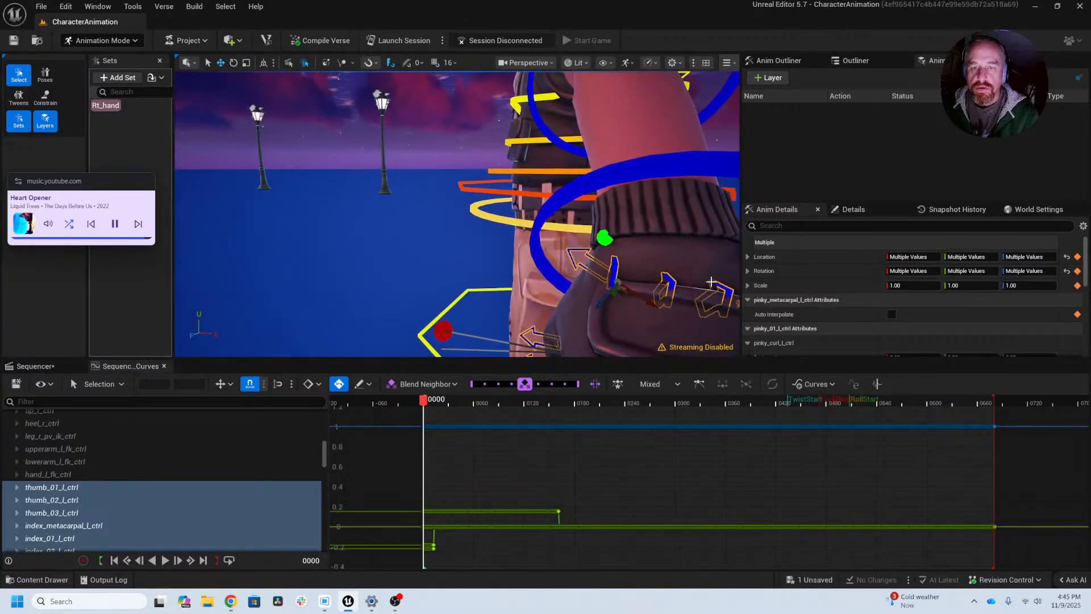
left_click_drag(529, 269, 614, 279, "alt")
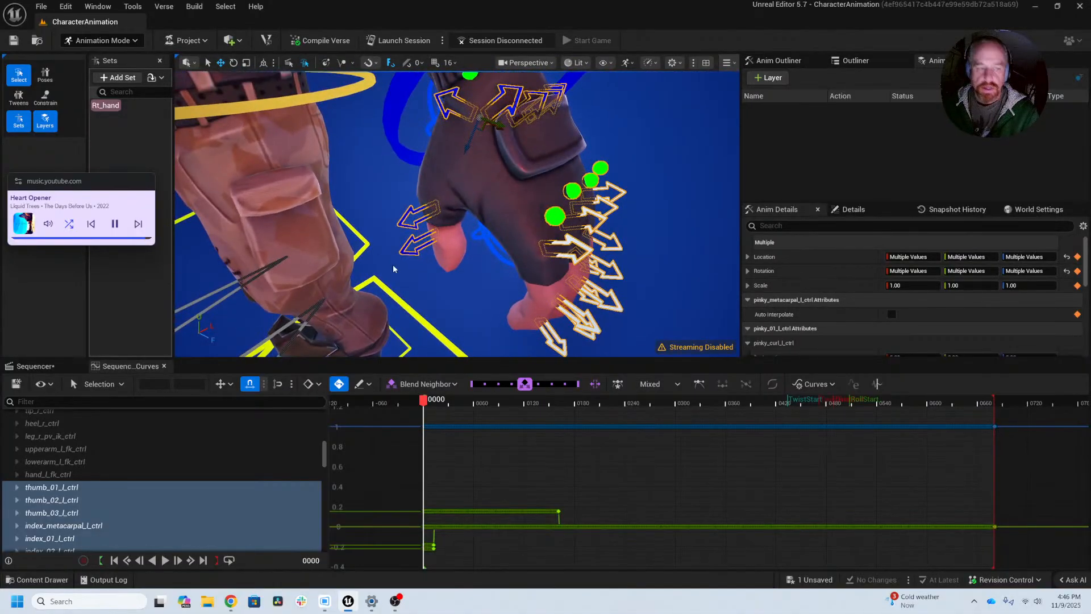
Step: Create a selection set named Lt_hand from the selected left-hand controls
left_click(118, 77)
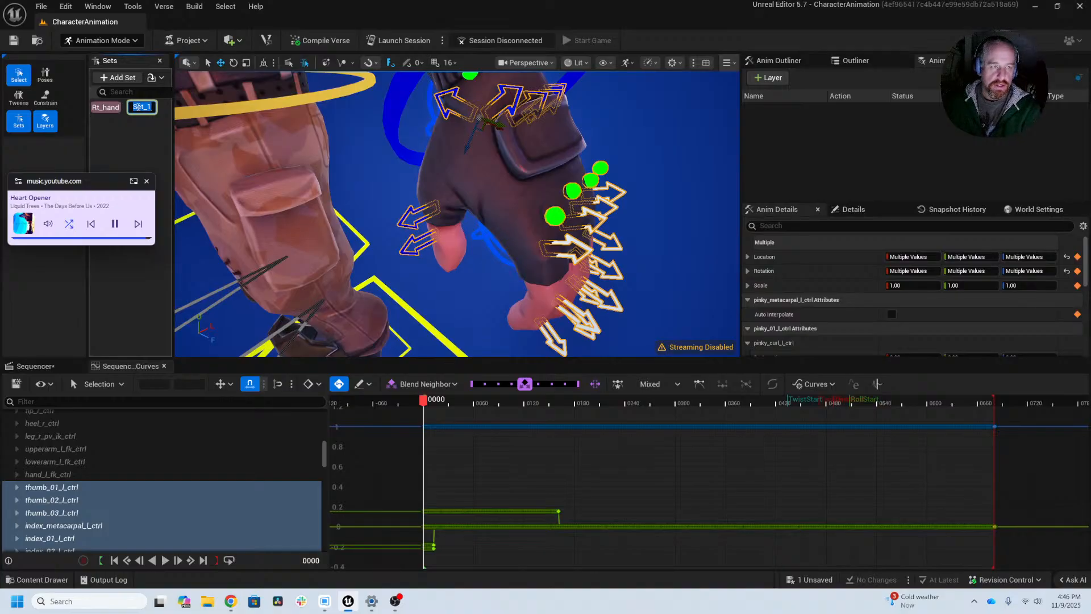
type("Lt")
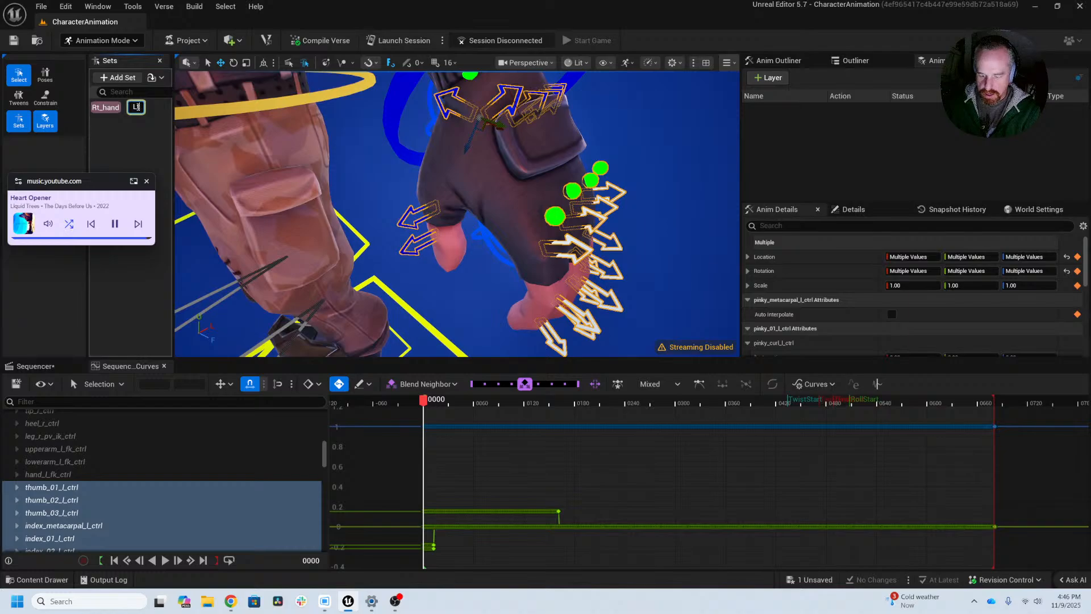
type("_")
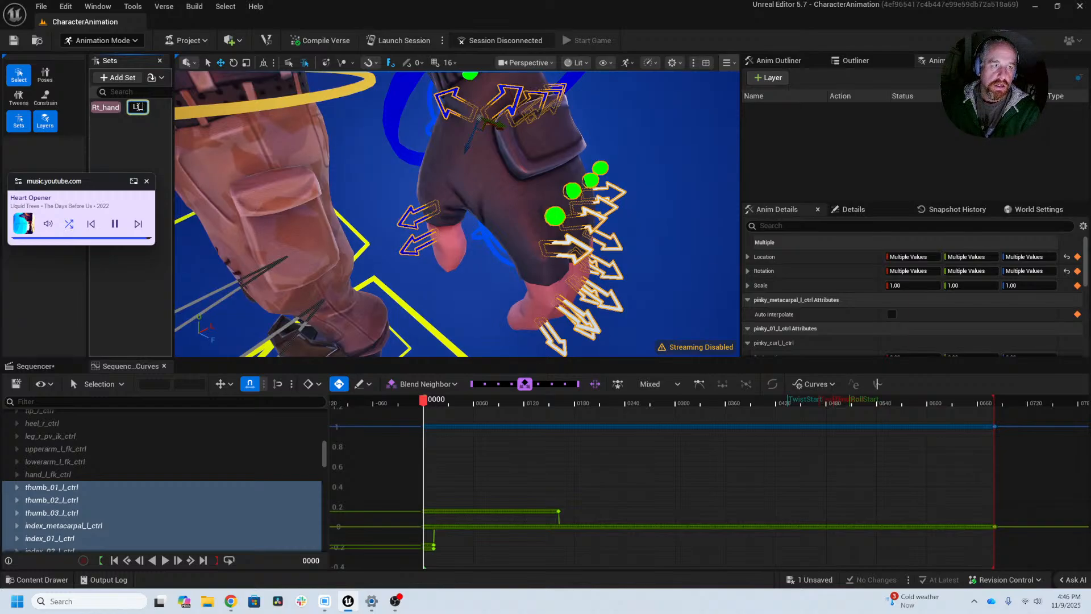
type("hand")
key("Return")
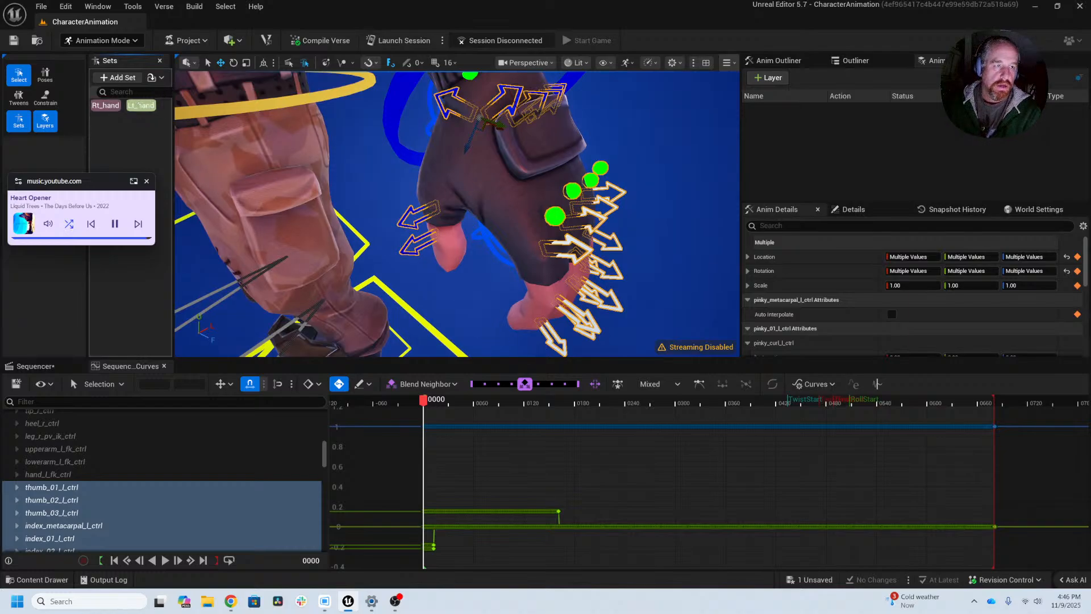
Step: Check the Rt_hand and Lt_hand sets by selecting each one's controls with the whole character in view
right_click_drag(482, 166, 398, 171, "alt")
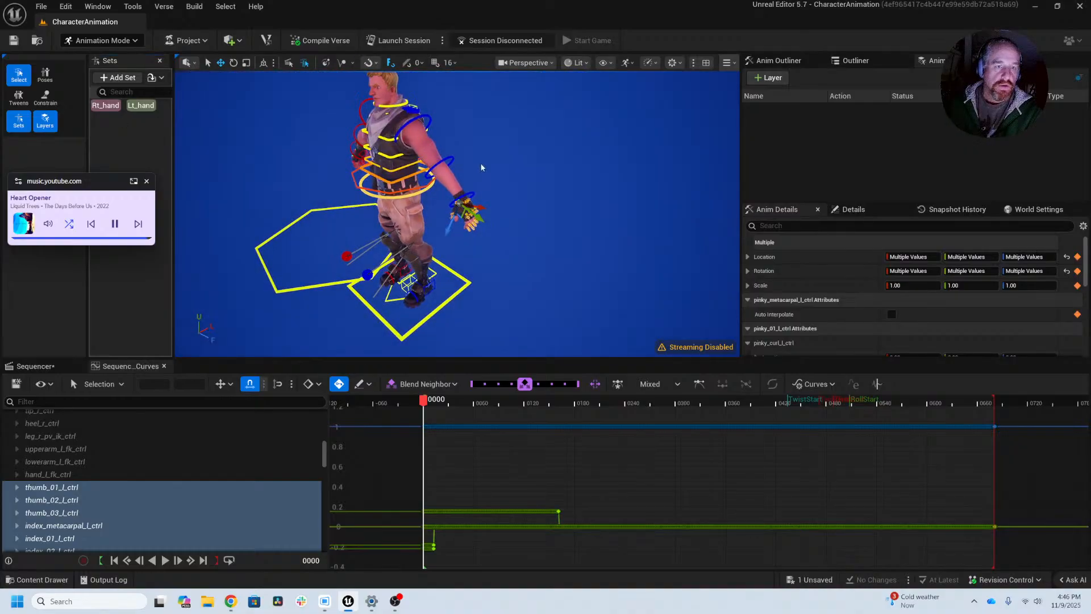
left_click_drag(482, 167, 574, 133, "alt")
left_click(105, 106)
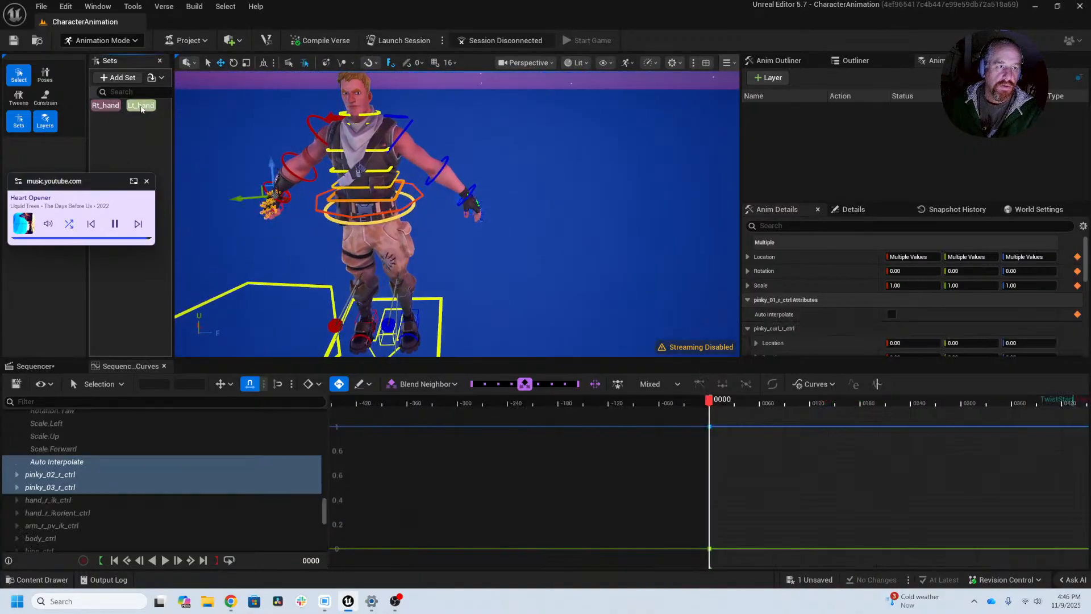
left_click(140, 107)
Step: Set the Lt_hand selection set's colour to pure blue, with red and green at 0 and blue at 1.0
right_click(140, 107)
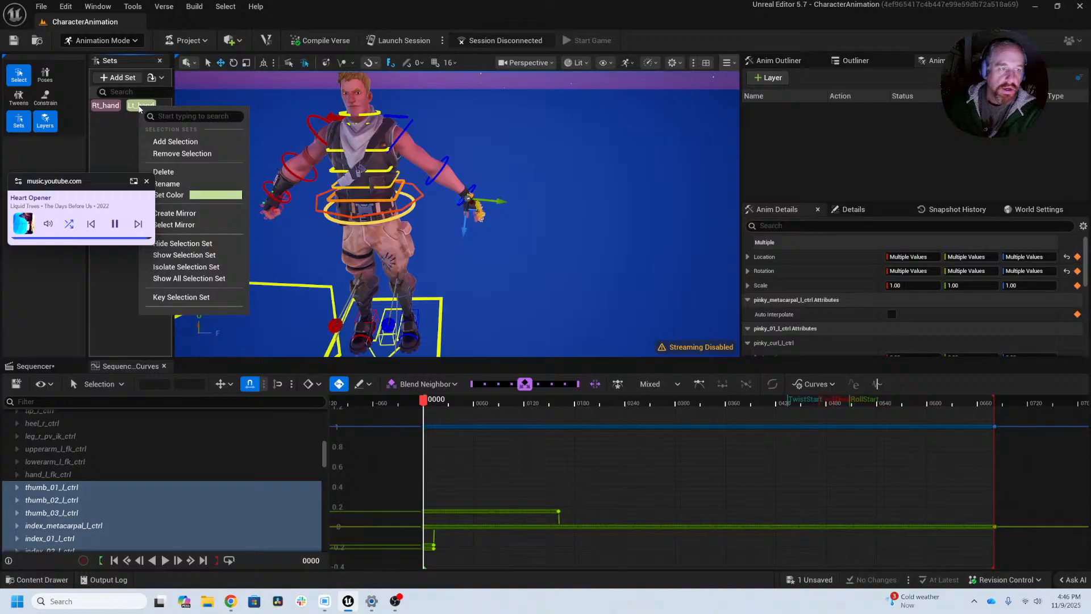
left_click_drag(102, 187, 81, 223)
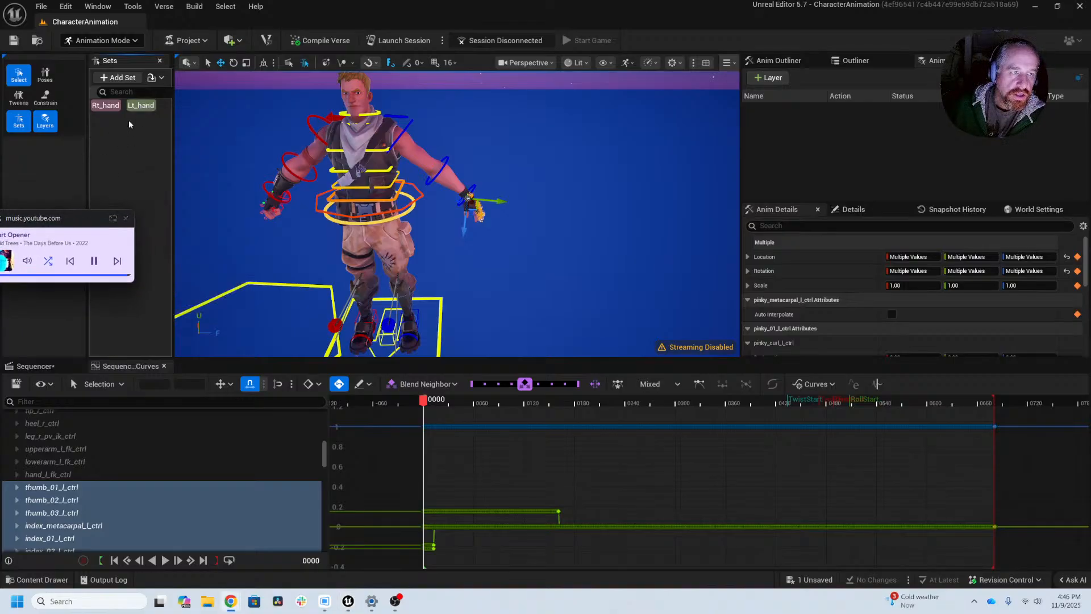
right_click(136, 107)
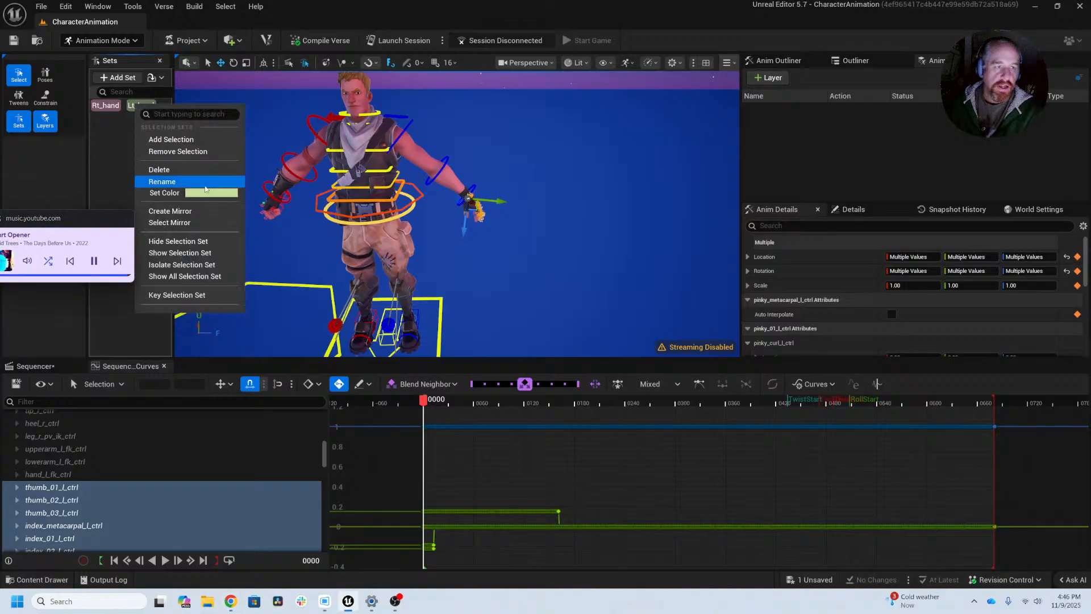
left_click(206, 193)
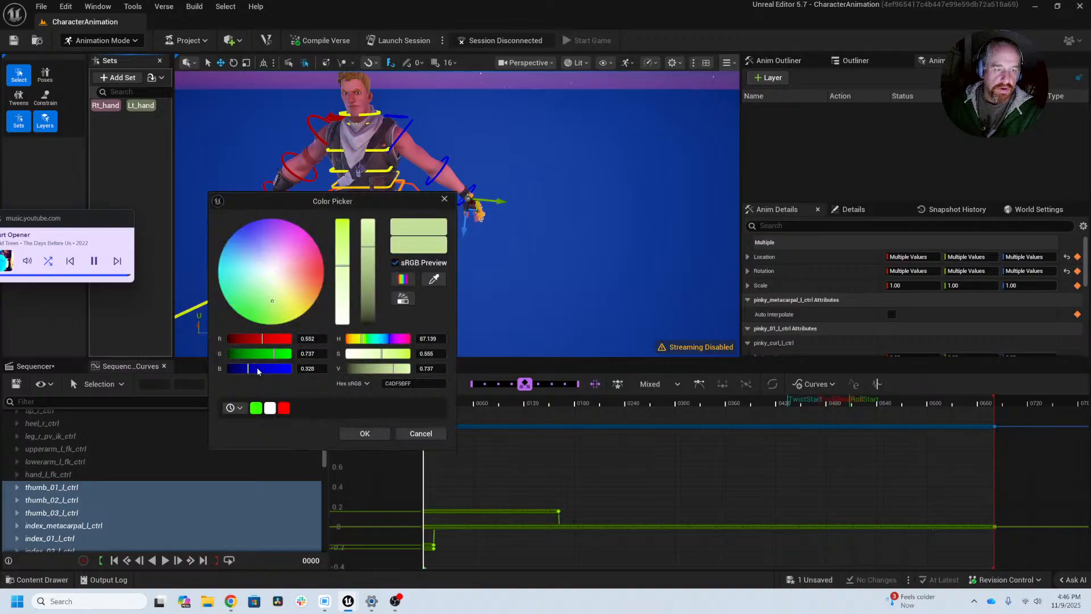
left_click_drag(257, 368, 335, 374)
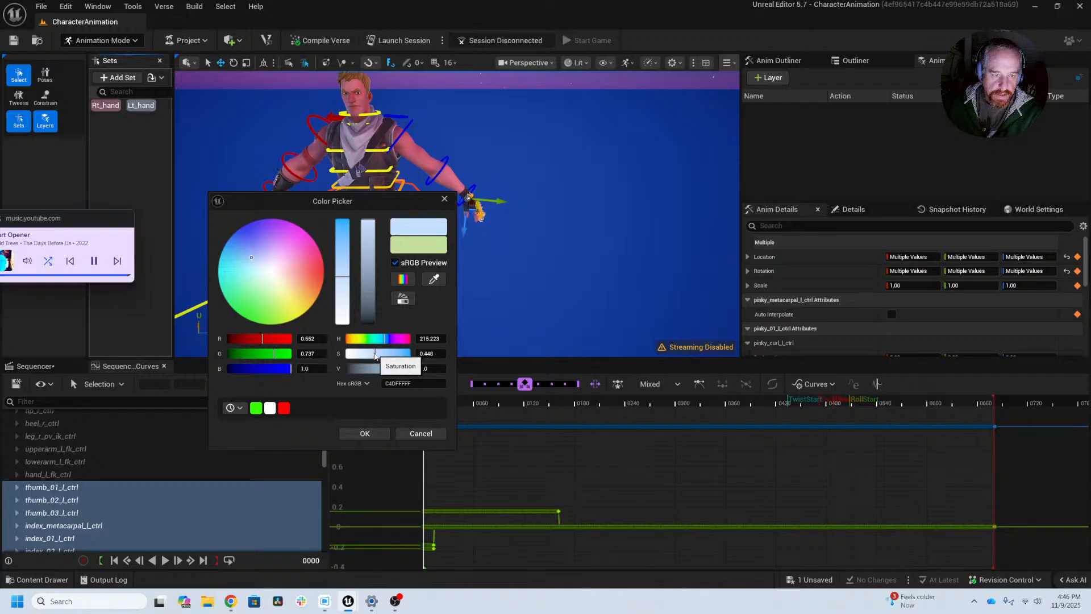
left_click_drag(375, 356, 423, 354)
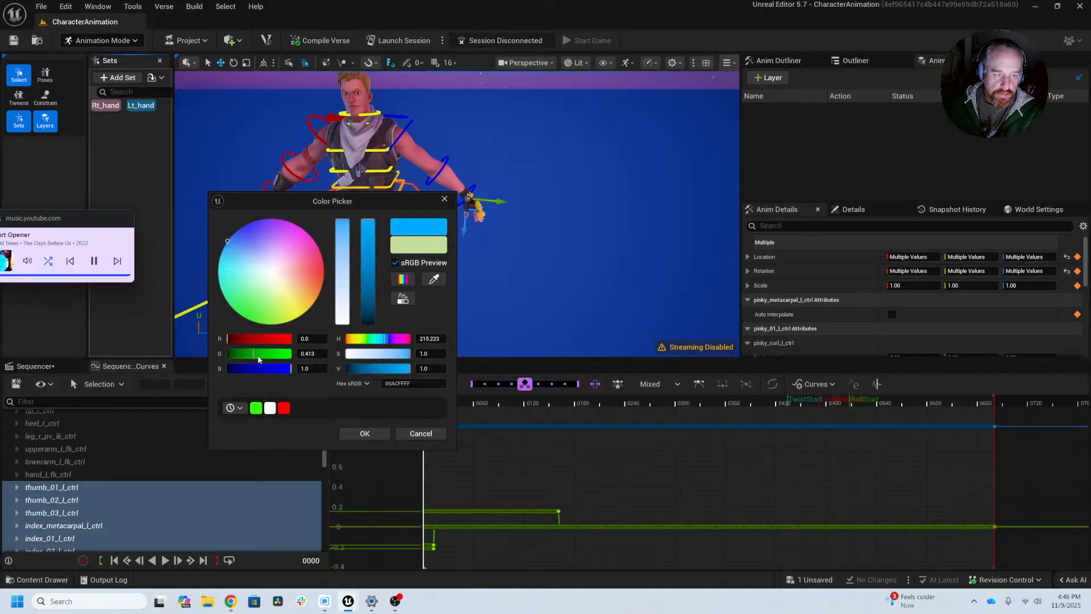
left_click_drag(253, 354, 179, 353)
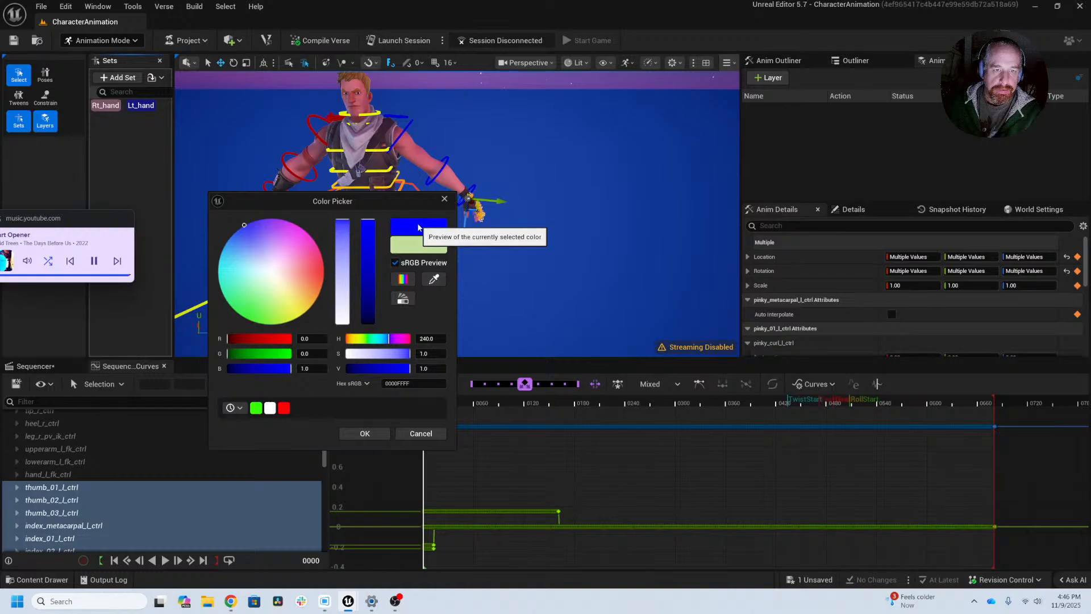
left_click(367, 434)
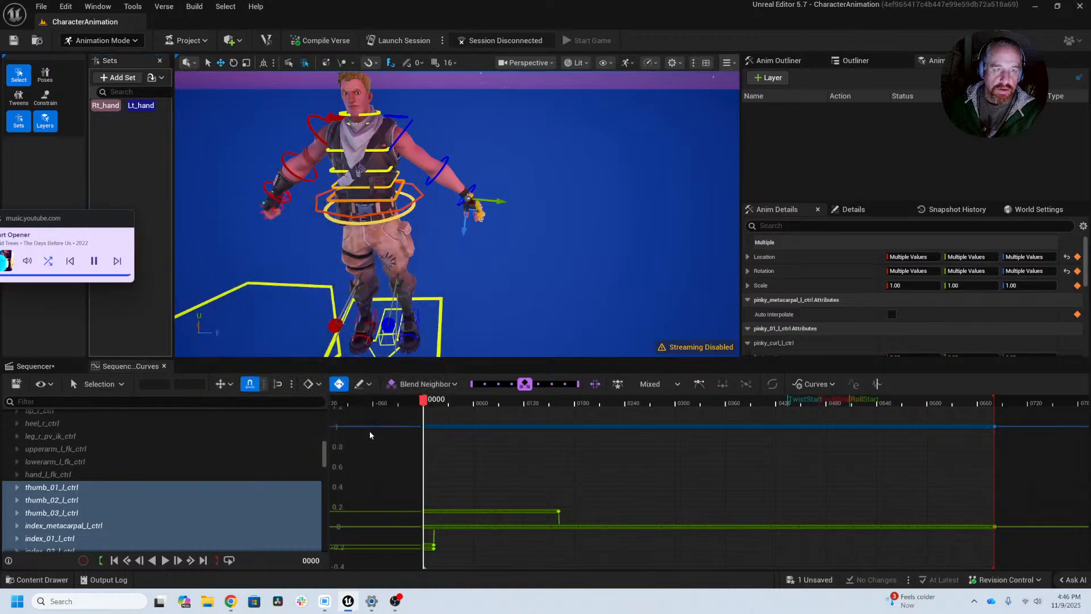
Step: Set the Rt_hand selection set's colour to pure red, with red at 1.0 and green and blue at 0
left_click(114, 111)
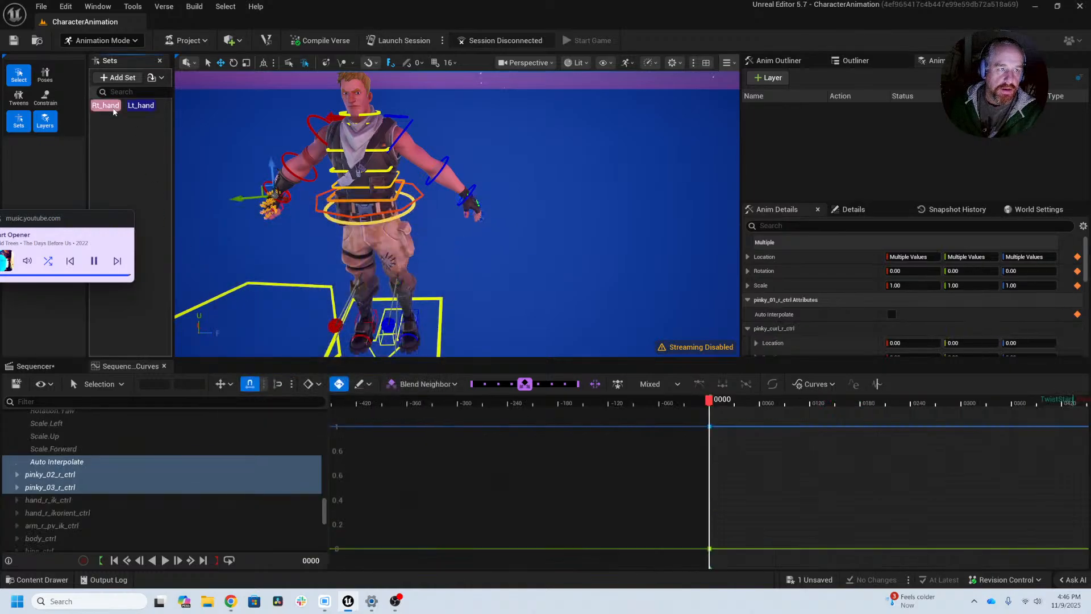
right_click(113, 111)
left_click(181, 200)
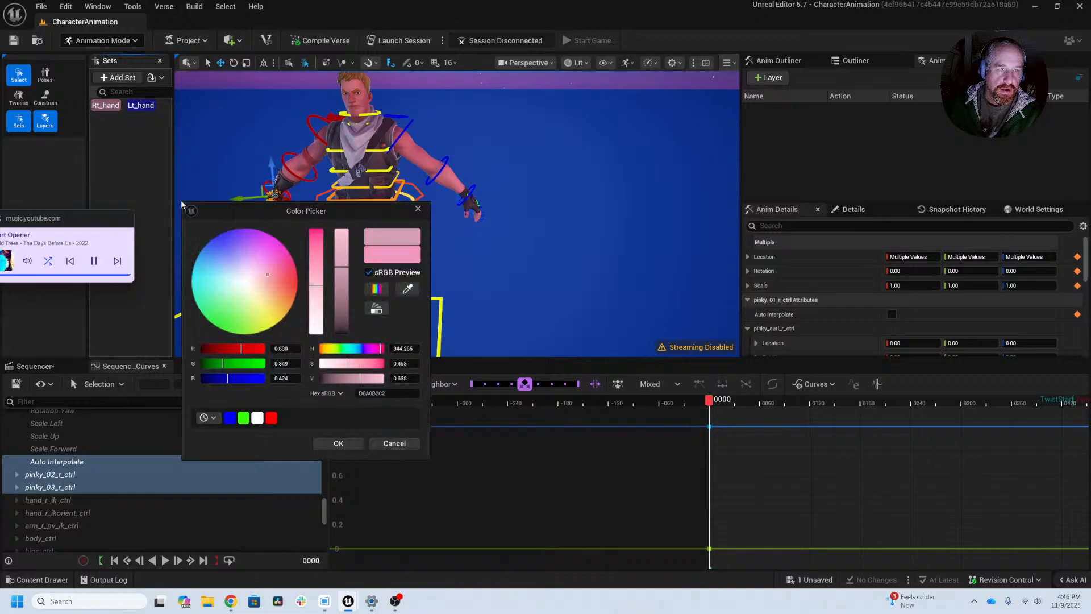
left_click_drag(222, 365, 143, 377)
left_click(271, 418)
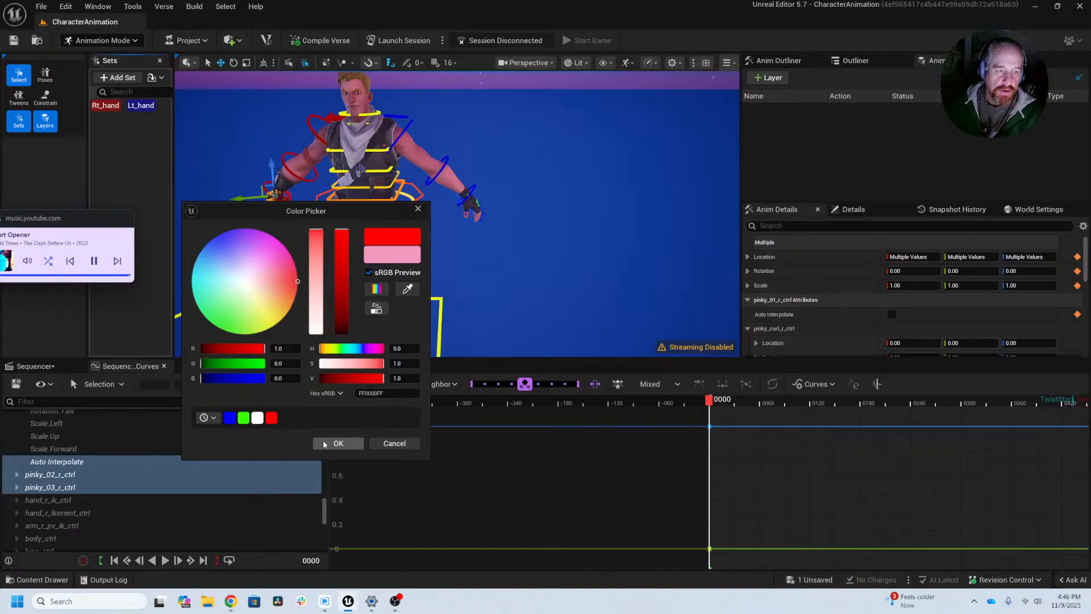
left_click(339, 444)
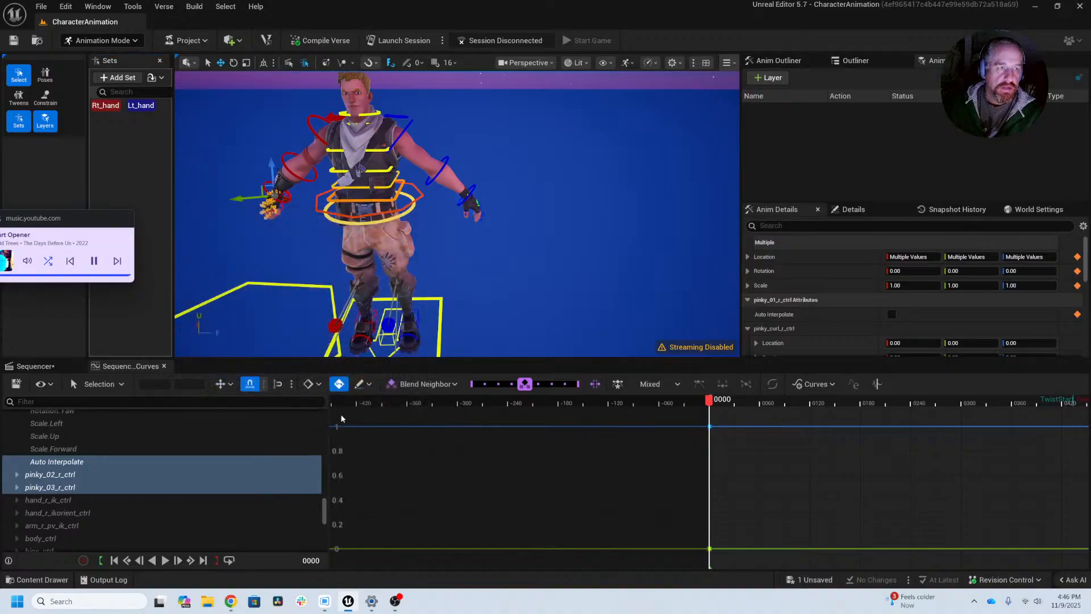
Step: Select the Rt_hand set's controls, frame them in the viewport and examine the initial key interpolation setting
left_click(109, 107)
left_click(112, 108)
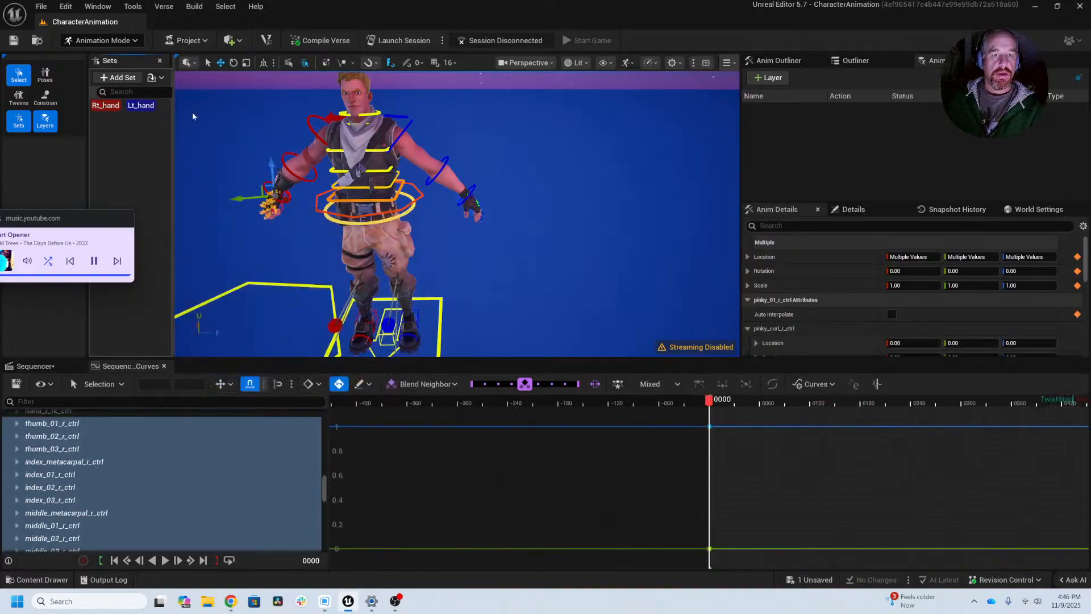
key("f")
mouse_move(520, 317)
left_mouse_down("alt")
mouse_move(642, 316)
mouse_move(520, 317)
left_mouse_up("alt")
left_click(708, 426)
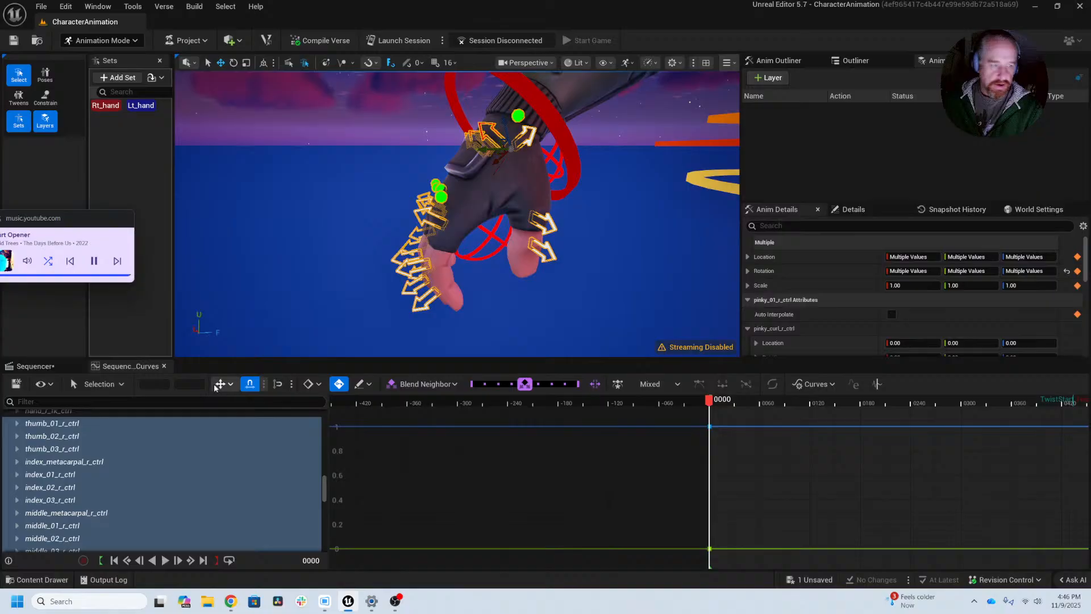
left_click(102, 385)
left_click(83, 384)
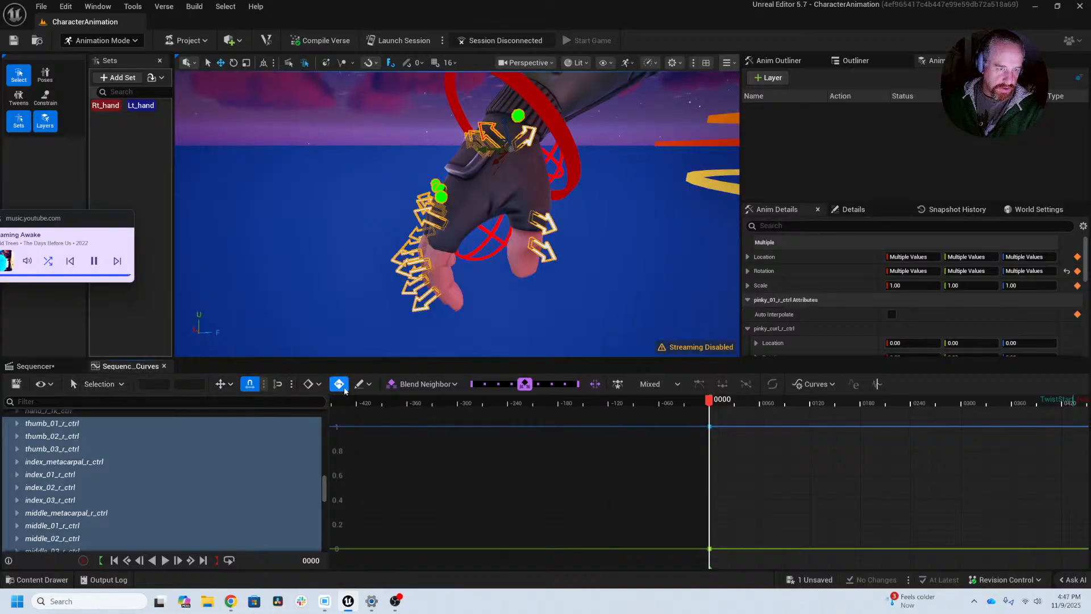
left_click(313, 384)
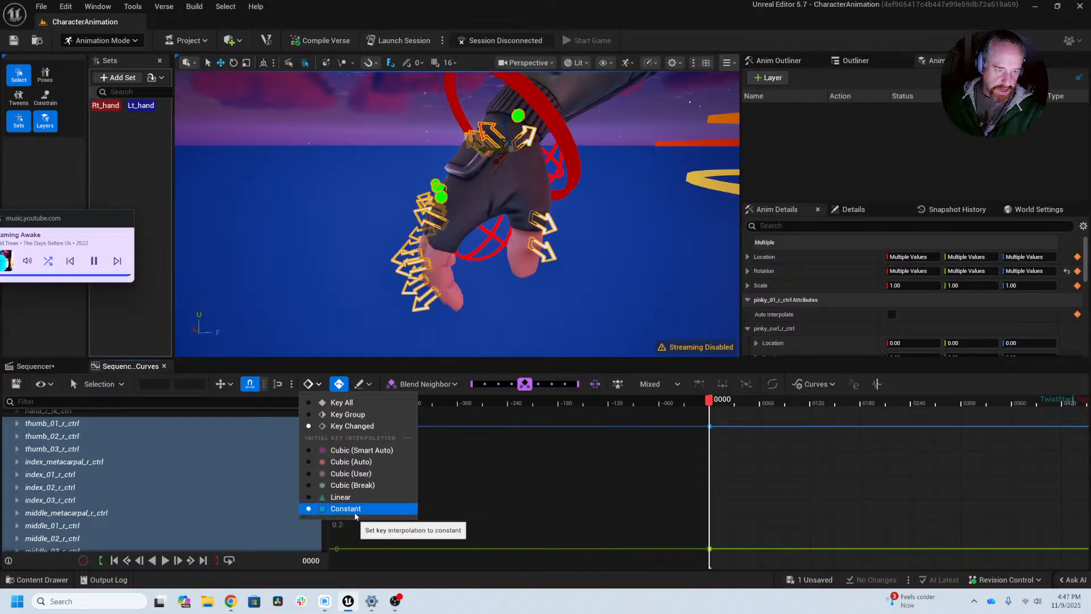
Step: Bring the whole arm into view and step through the frames around 14 to 17 to examine the right hand's motion
mouse_move(712, 406)
left_mouse_down()
mouse_move(738, 405)
mouse_move(721, 406)
left_mouse_up()
middle_click_drag(565, 248, 552, 277)
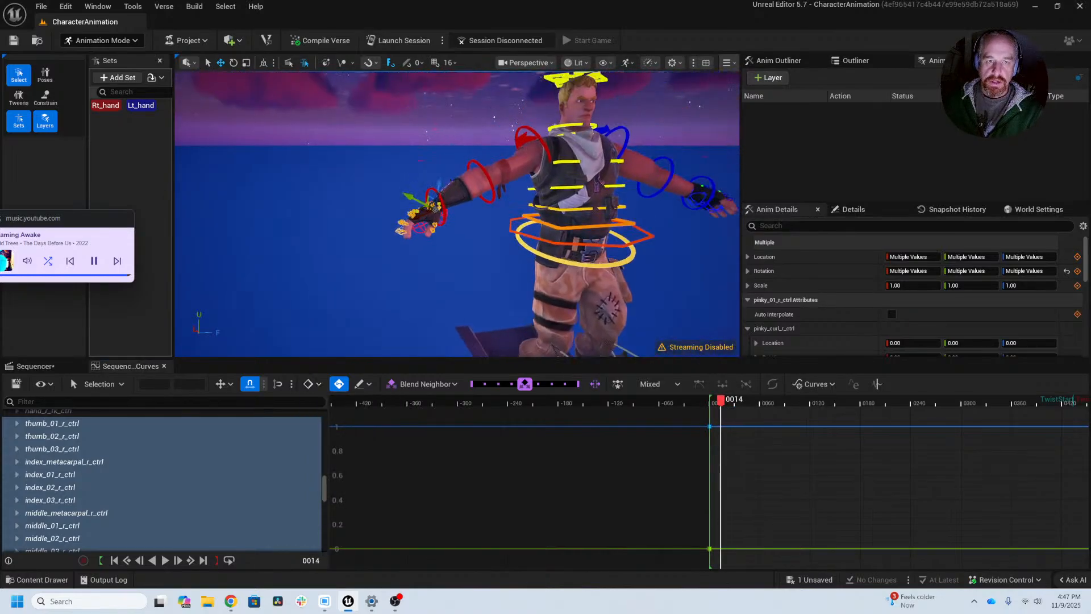
key("Right")
key("Right")
key("Right")
key("Right")
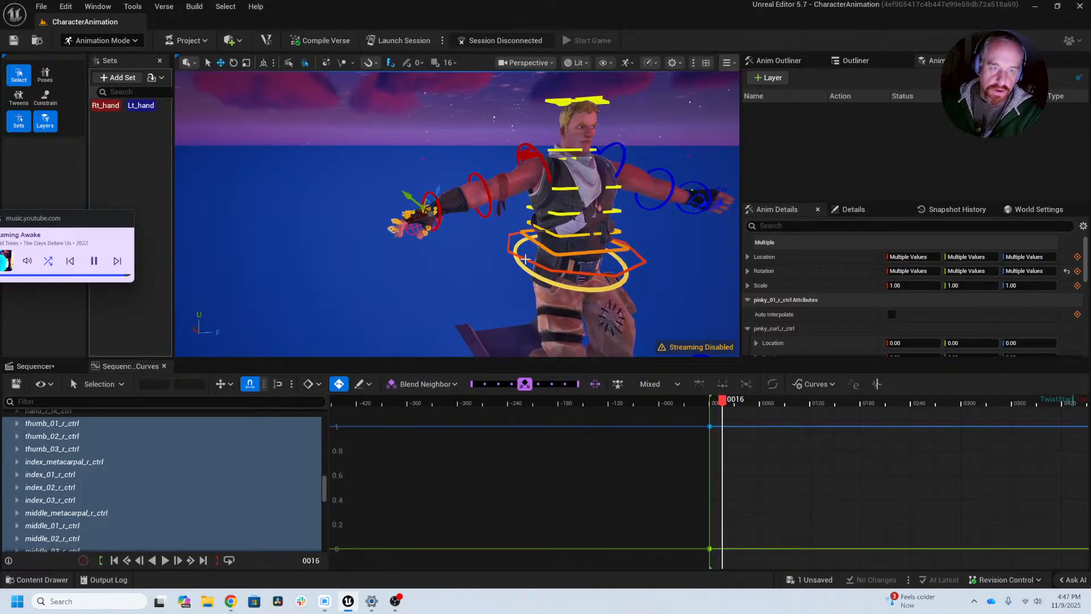
key("Left")
key("Left")
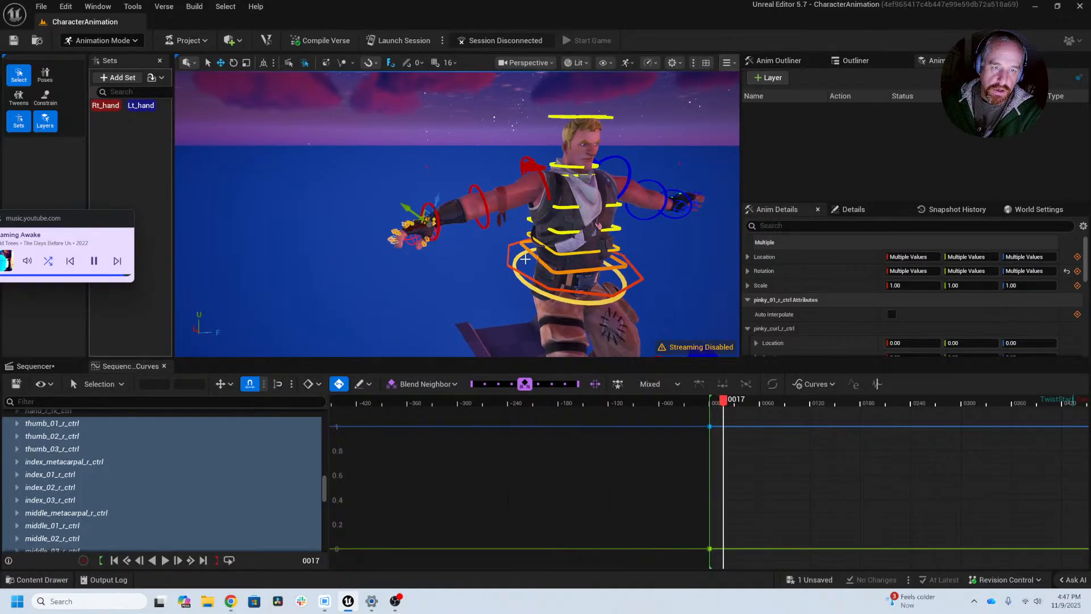
Step: Select the right hand's FK control and enlarge its curves over roughly the first 50 frames
left_click(441, 215)
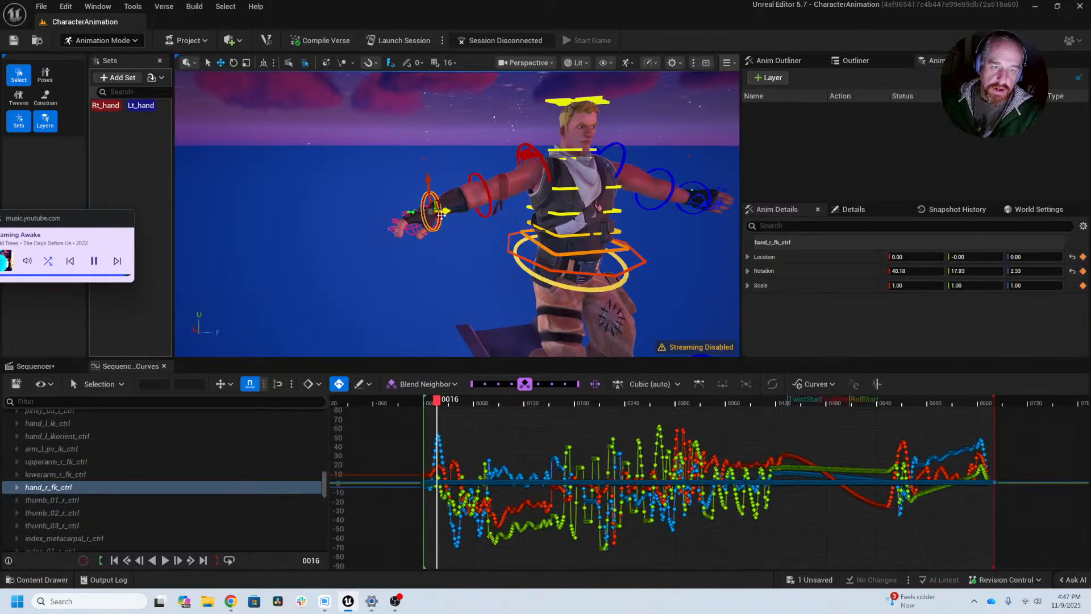
left_click_drag(460, 417, 419, 537)
key("f")
left_click(643, 496)
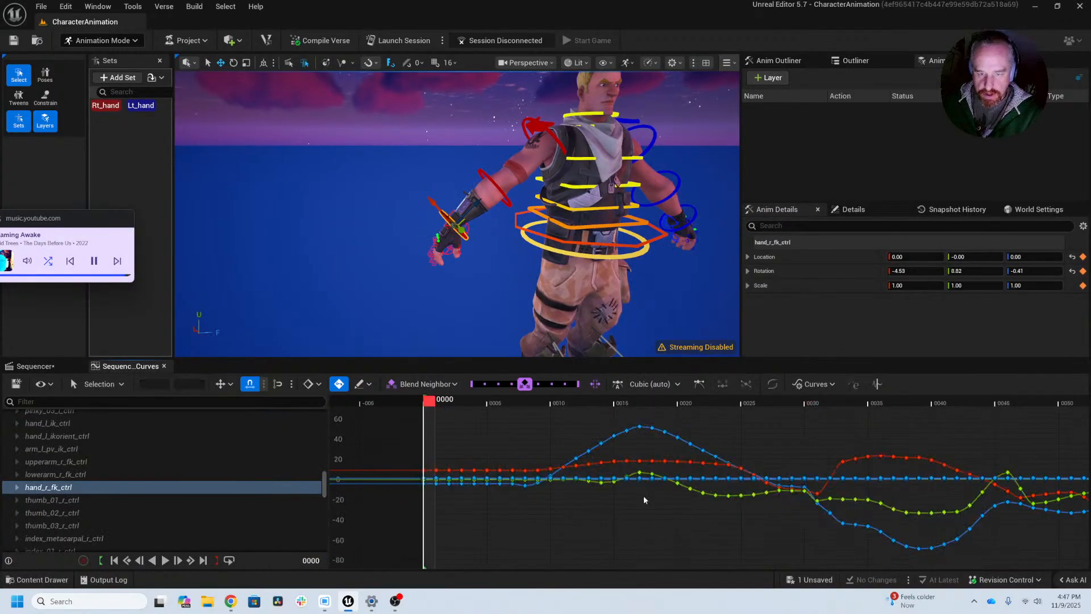
Step: Expand the channels of hand_r_fk_ctrl and isolate its Location.Forward curve
left_click(17, 487)
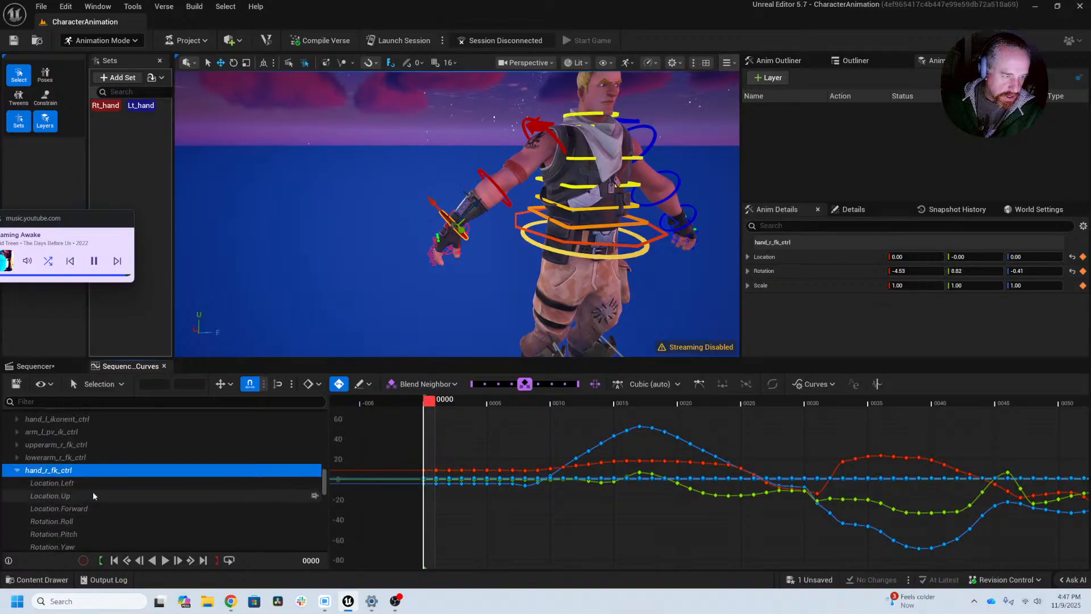
scroll(94, 492, "down", 2)
left_click(92, 492)
left_click(94, 517, "shift")
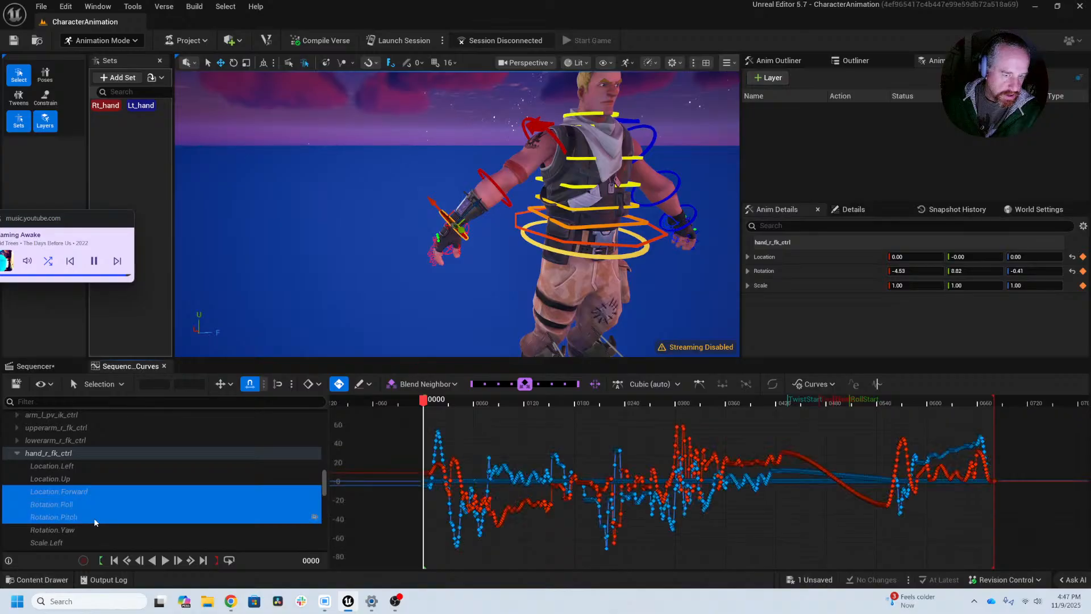
left_click(90, 492)
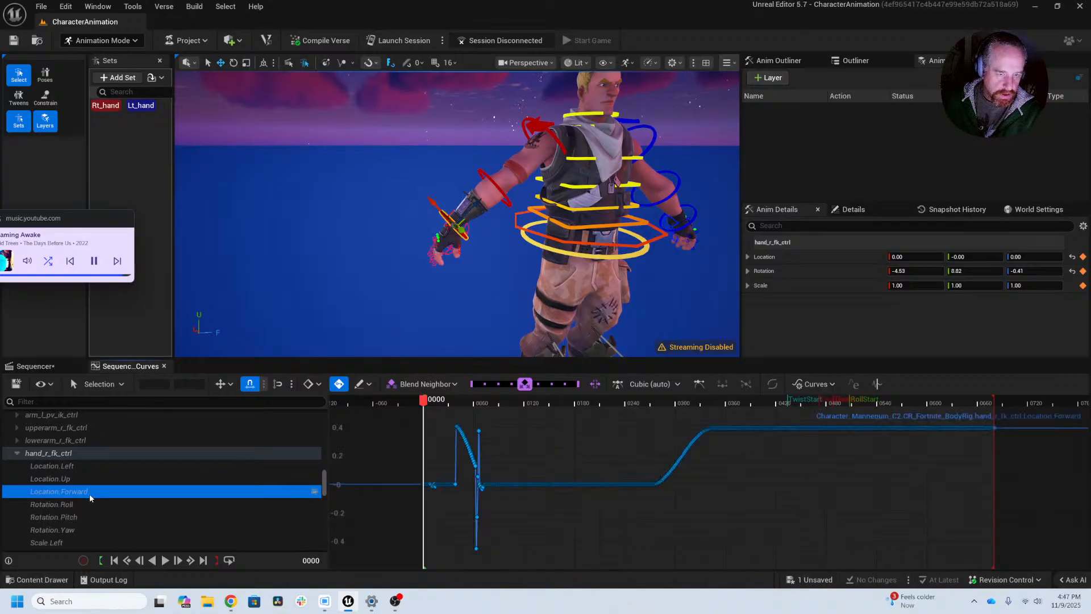
Step: Delete the spiking keys from about frame 62 to 66 on the right hand's Location.Forward curve
right_click_drag(496, 486, 986, 523, "alt")
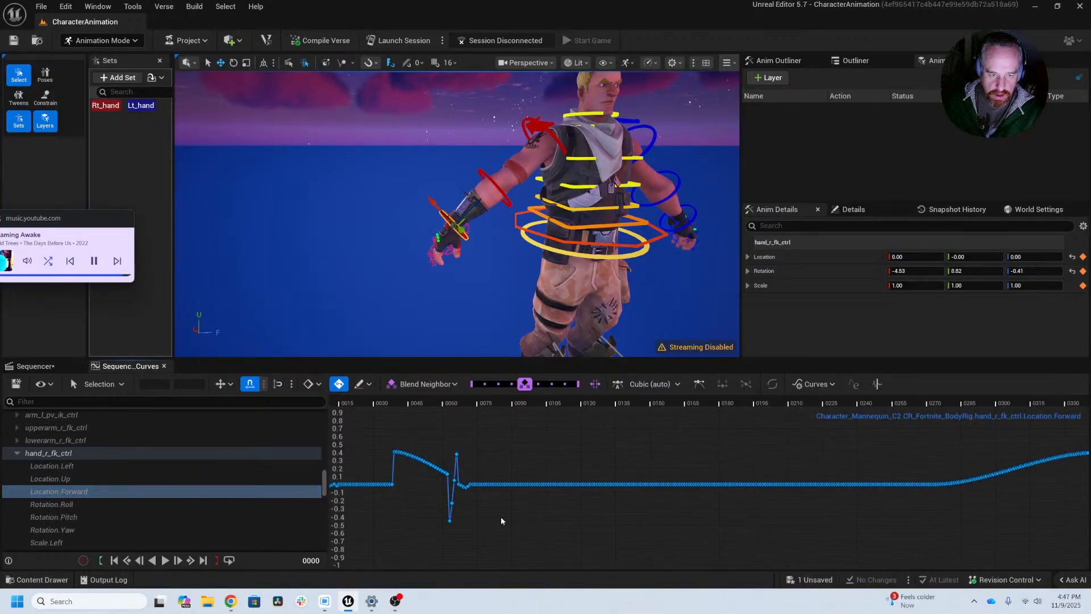
right_click_drag(501, 521, 952, 518, "alt")
right_click_drag(434, 530, 569, 537)
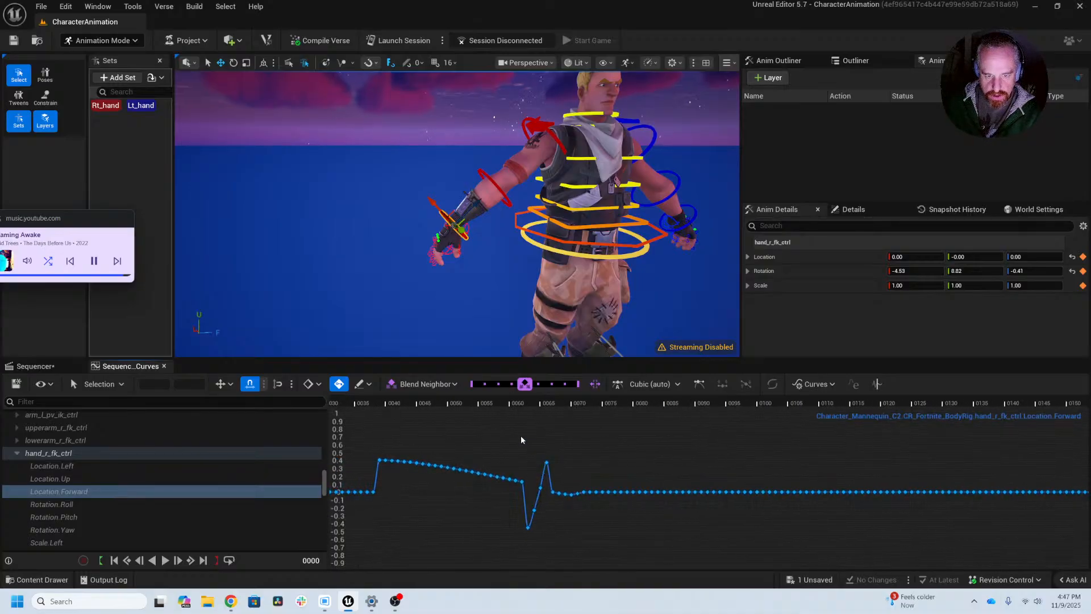
left_click_drag(520, 435, 550, 550)
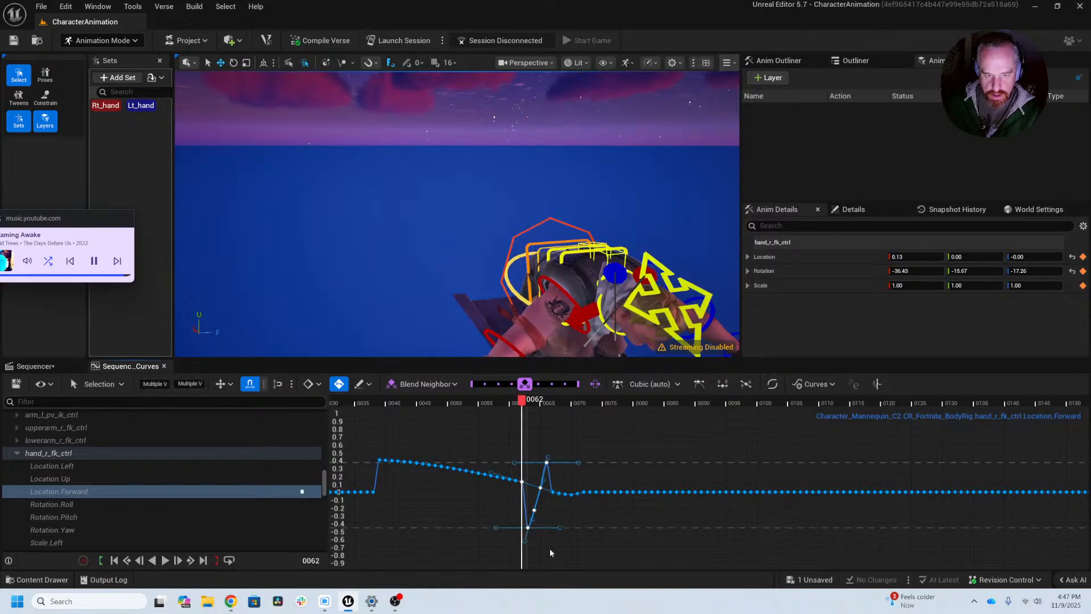
key("Delete")
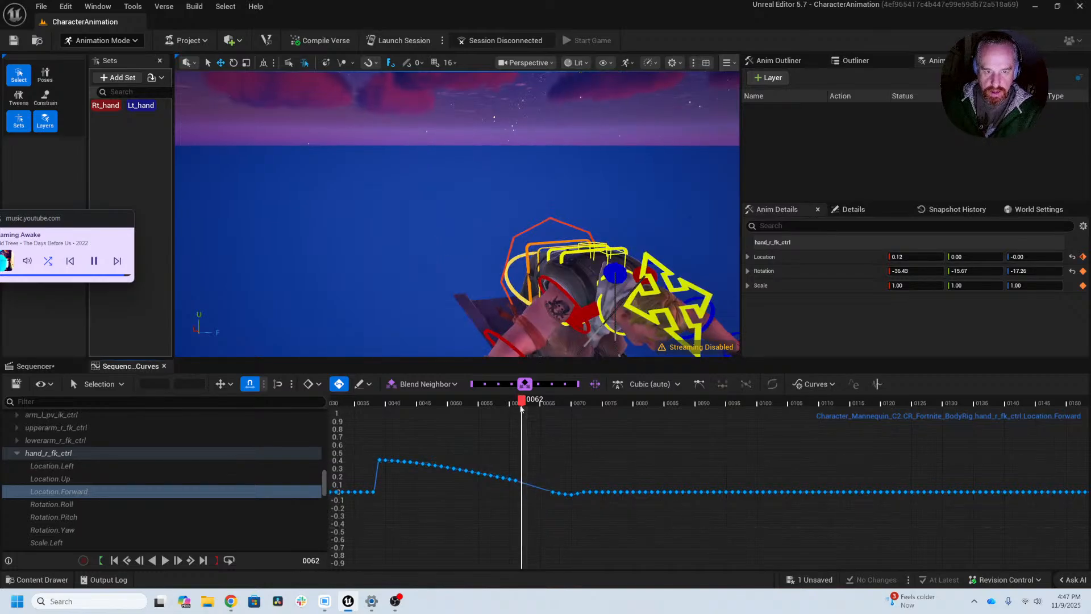
Step: Scrub back to frame 36 and examine the start of the Location.Forward curve
left_click_drag(521, 408, 362, 411)
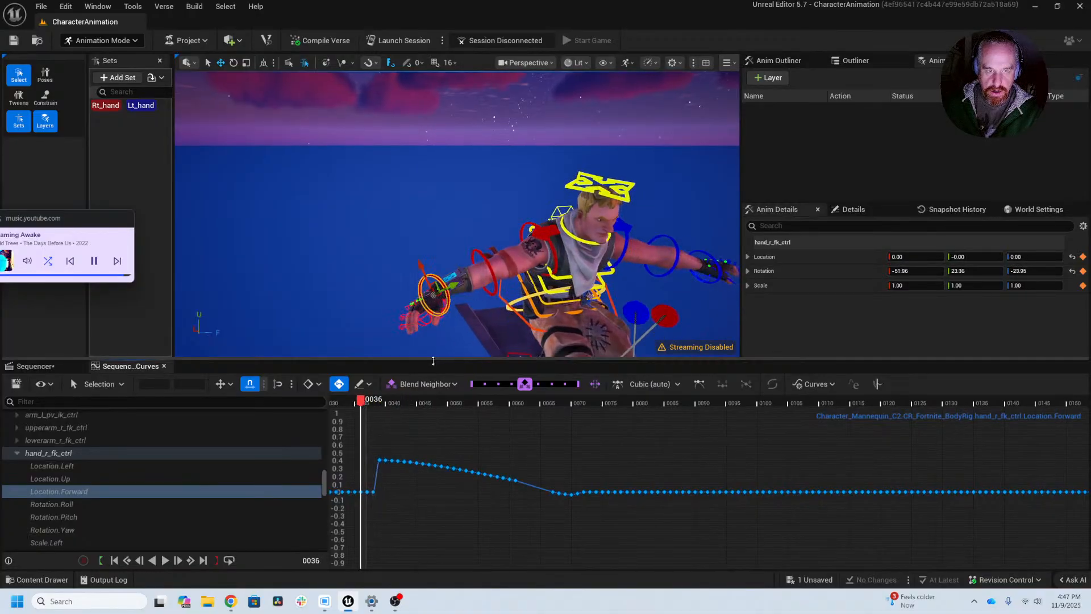
scroll(480, 438, "down", 3)
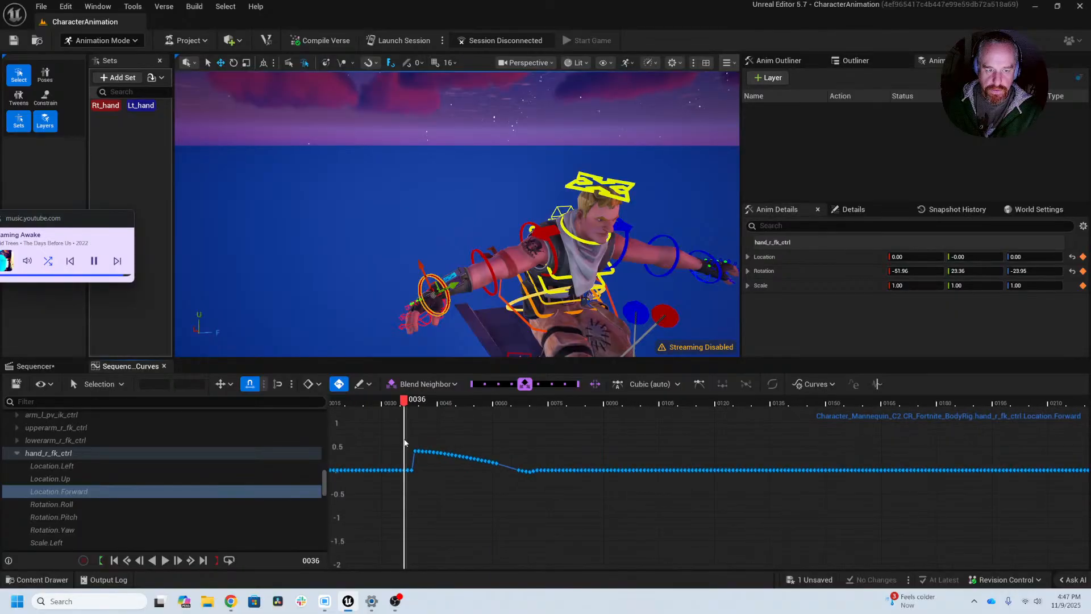
right_click_drag(429, 441, 667, 450)
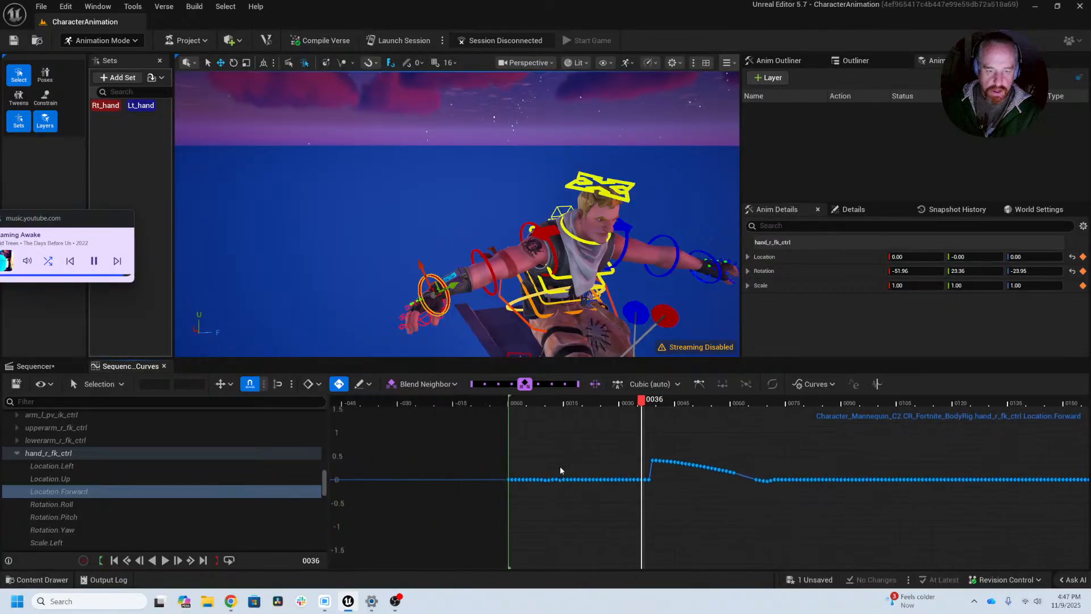
Step: Show the Location.Forward, Rotation.Roll and Rotation.Pitch curves together and examine the hand's motion around frames 15 to 17
left_click(69, 505, "shift")
left_click(72, 517, "shift")
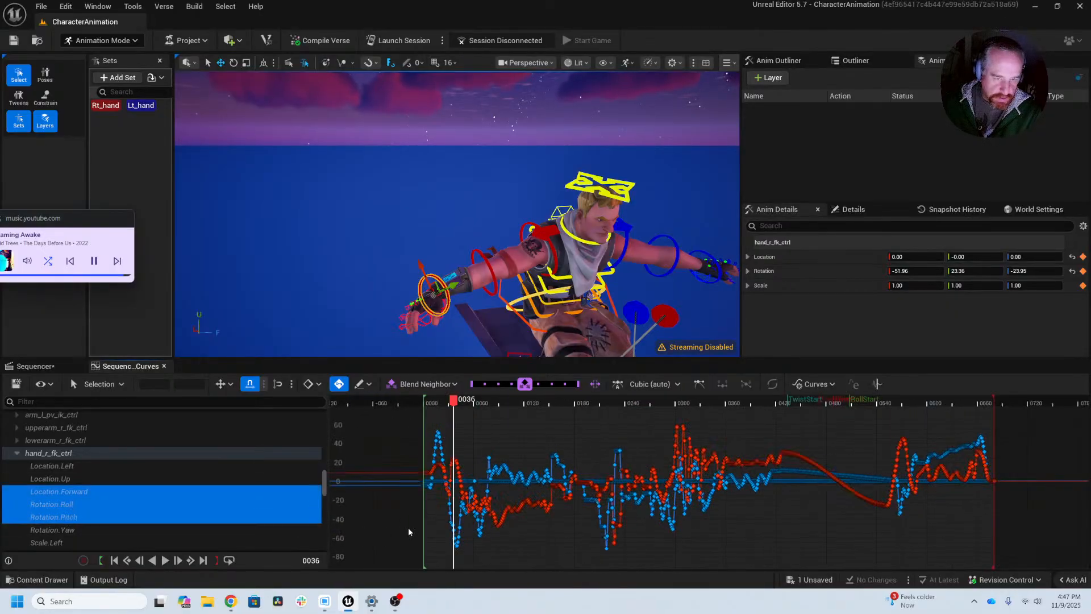
left_click_drag(454, 401, 433, 404)
key("Right")
key("Right")
key("Right")
key("Right")
key("Right")
key("Right")
key("Right")
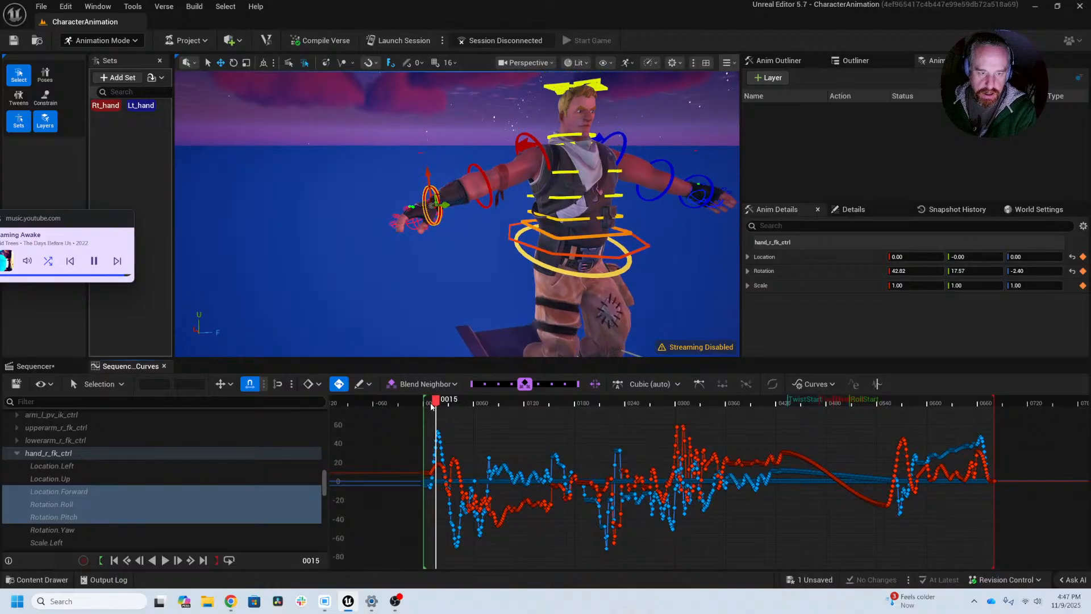
key("Left")
key("Left")
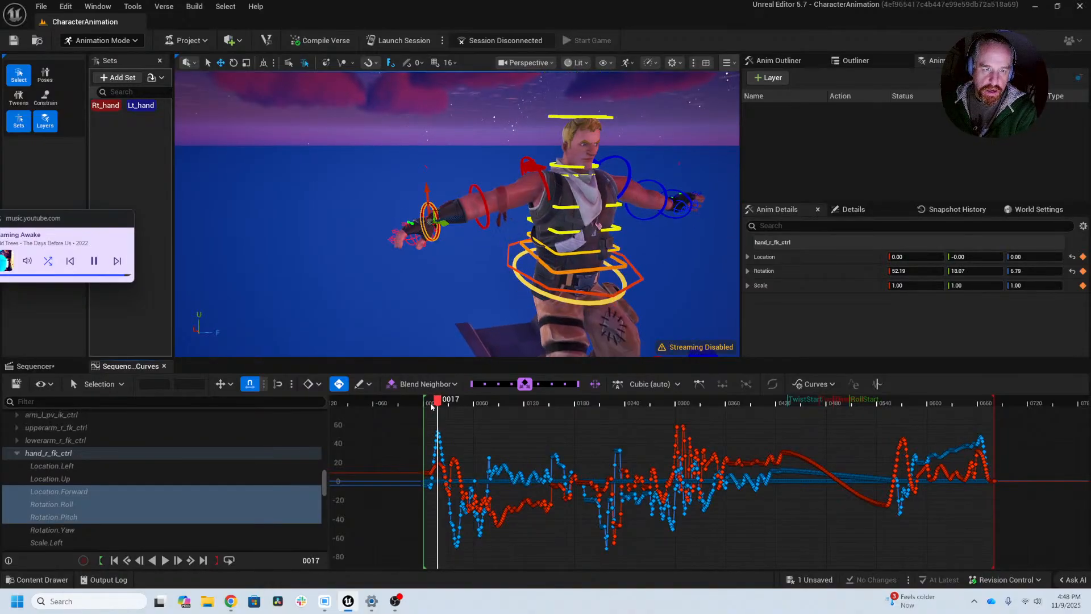
right_click_drag(445, 469, 626, 451, "alt")
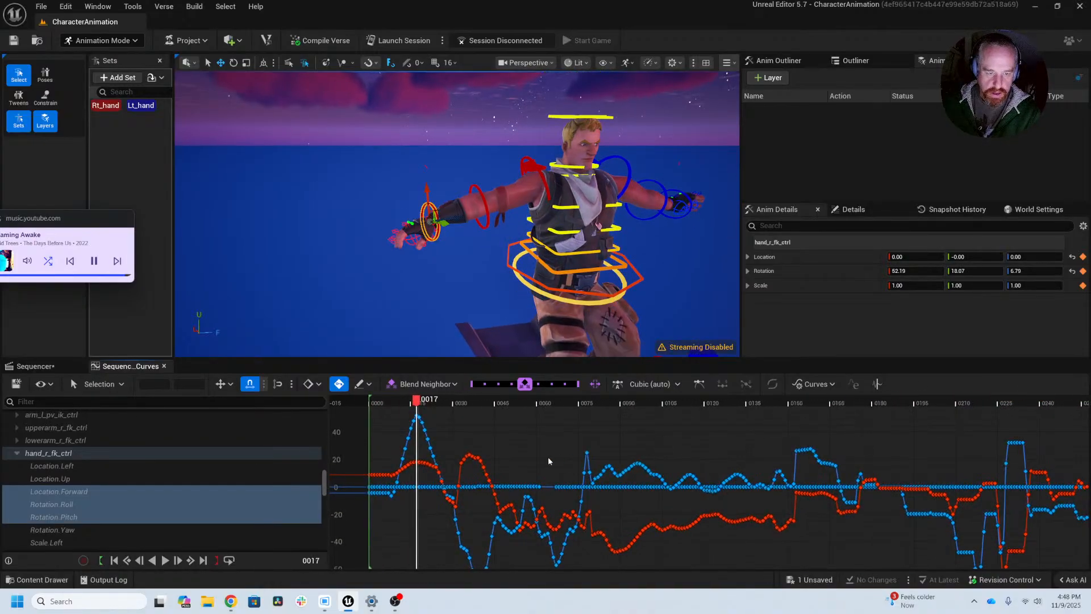
Step: Select upperarm_r_fk_ctrl and scrub from frame 7 to 17 to examine its curves against the right arm's motion
right_click_drag(466, 485, 563, 518, "alt")
right_click_drag(403, 521, 526, 515, "alt")
middle_click_drag(407, 514, 556, 508, "alt")
right_click_drag(493, 507, 941, 497, "alt")
mouse_move(751, 471)
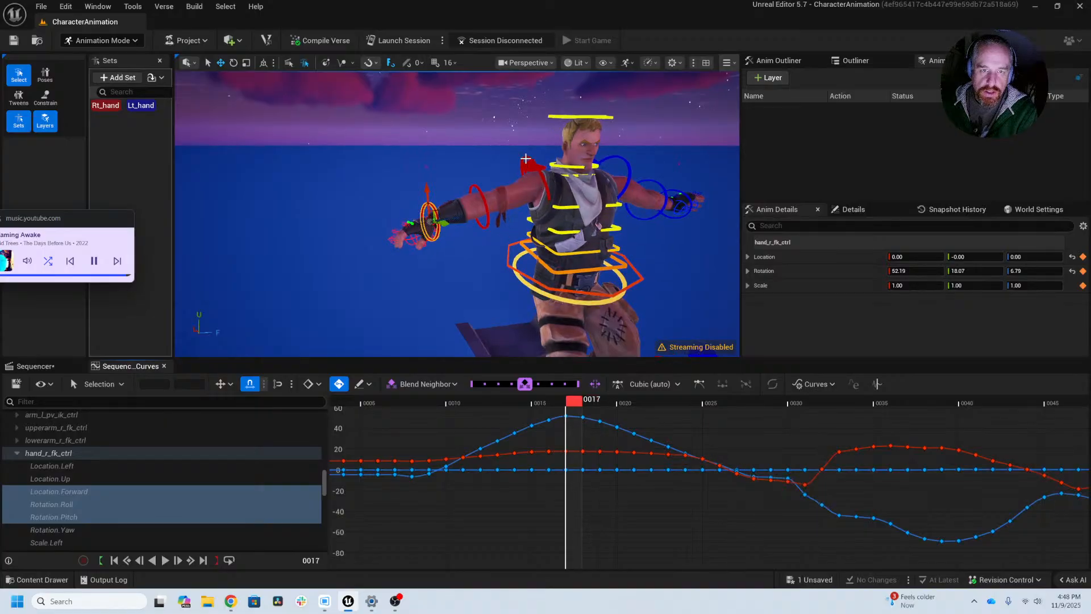
left_click(524, 155)
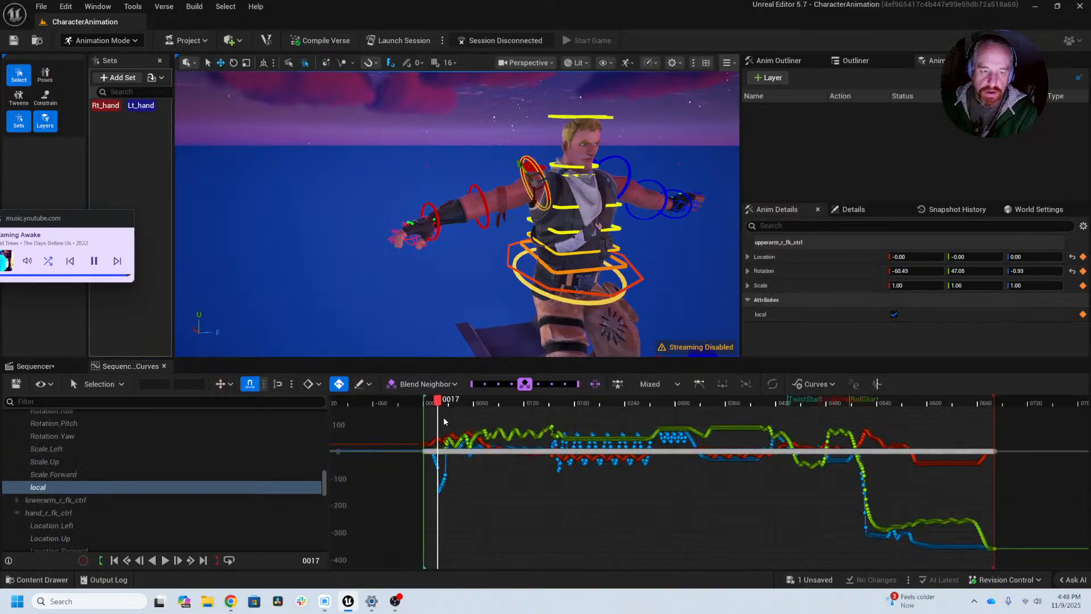
left_click_drag(444, 418, 432, 510)
key("f")
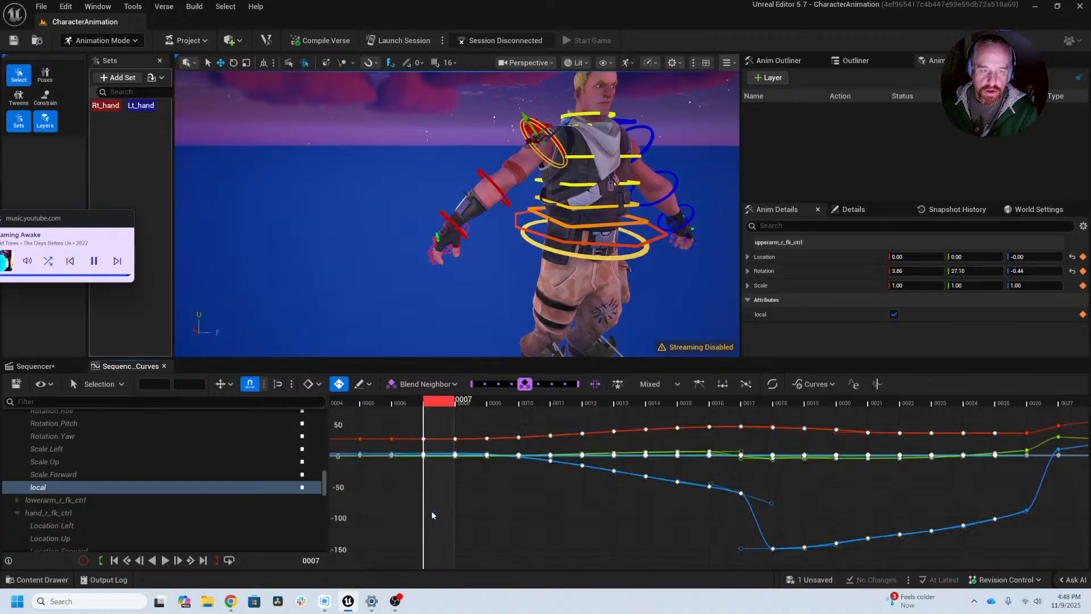
scroll(495, 510, "down", 5)
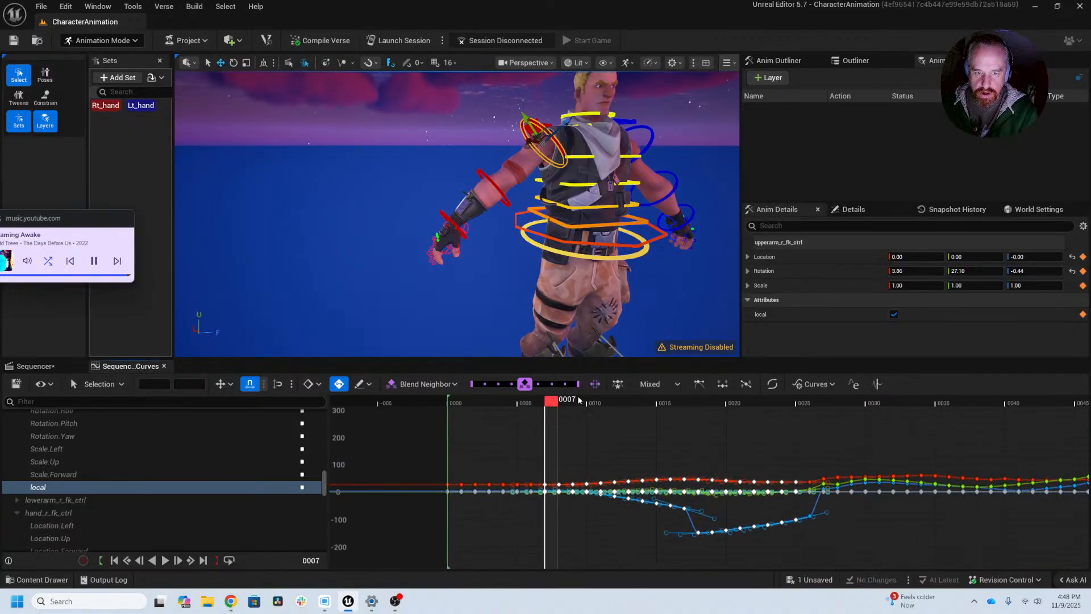
left_click_drag(580, 404, 709, 418)
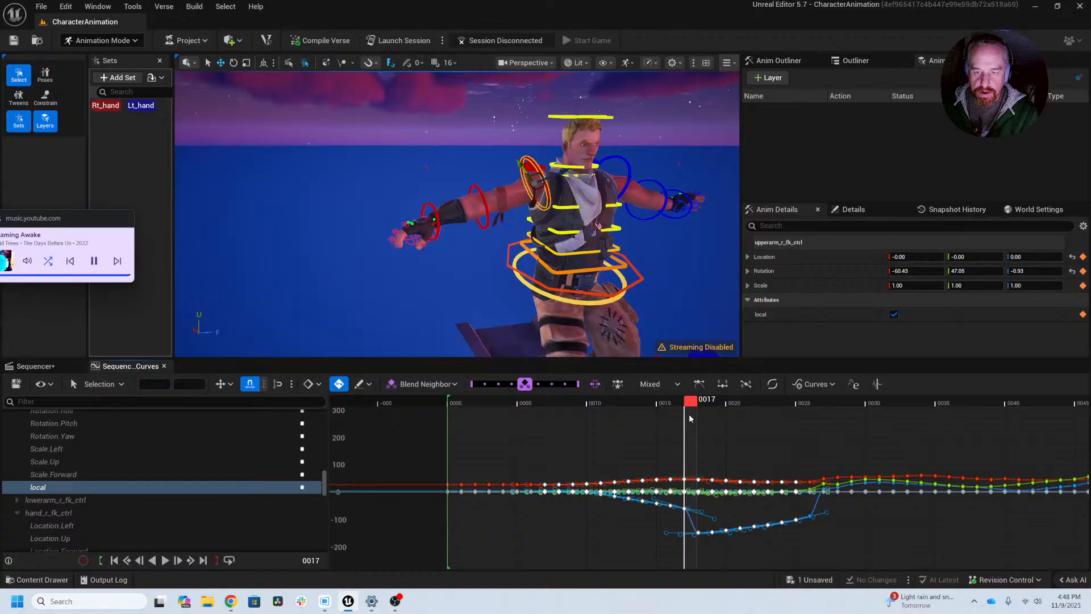
left_click_drag(692, 416, 639, 434)
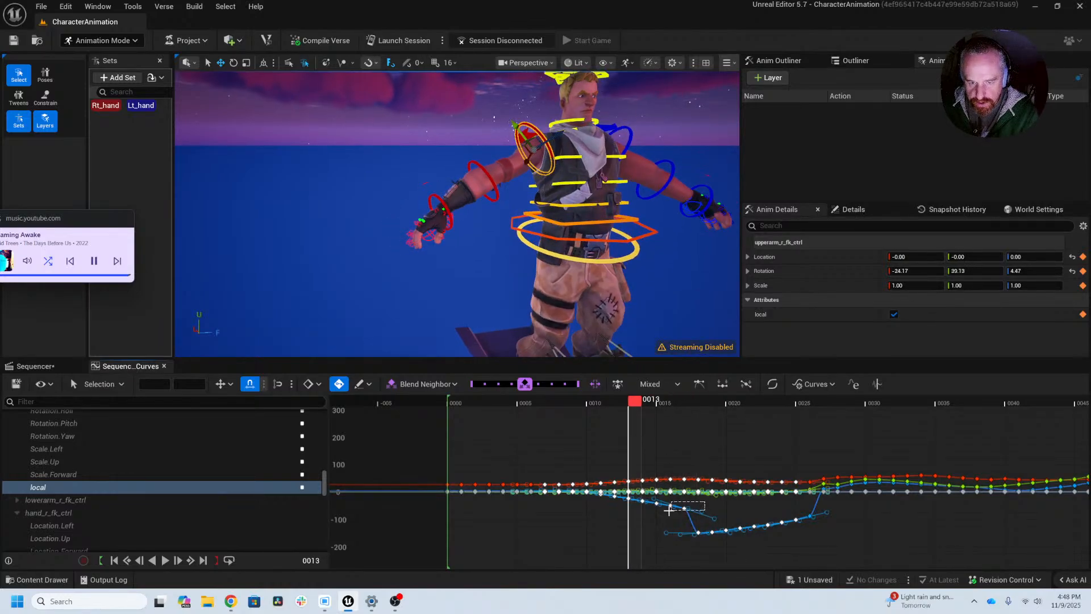
Step: Delete the keys from frame 13 to 17 on upperarm_r_fk_ctrl's Rotation.Roll curve and check the motion up to frame 26
left_click_drag(636, 512, 632, 512)
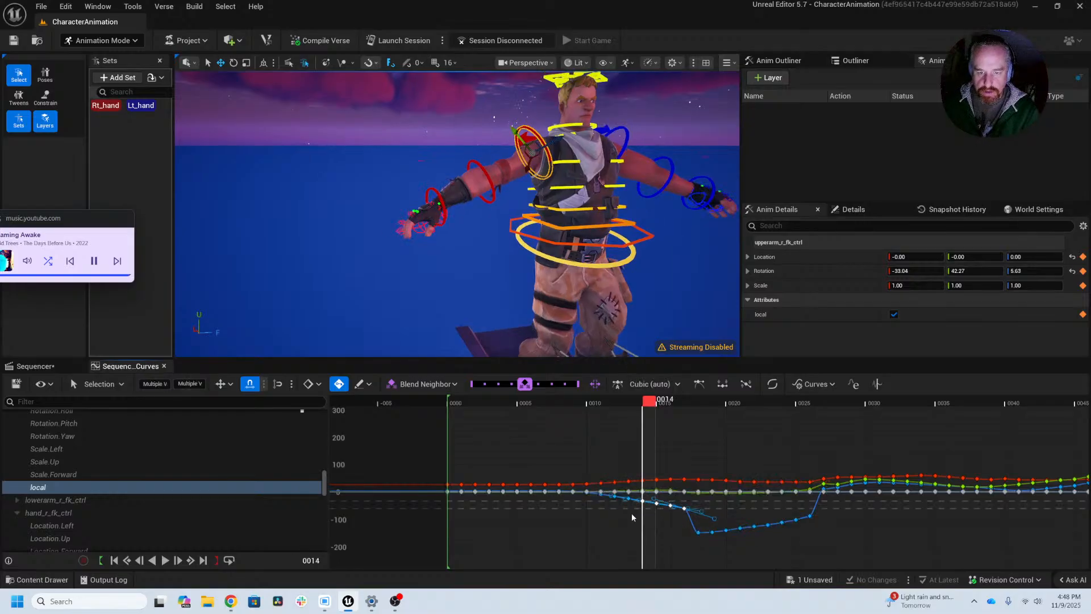
key("Delete")
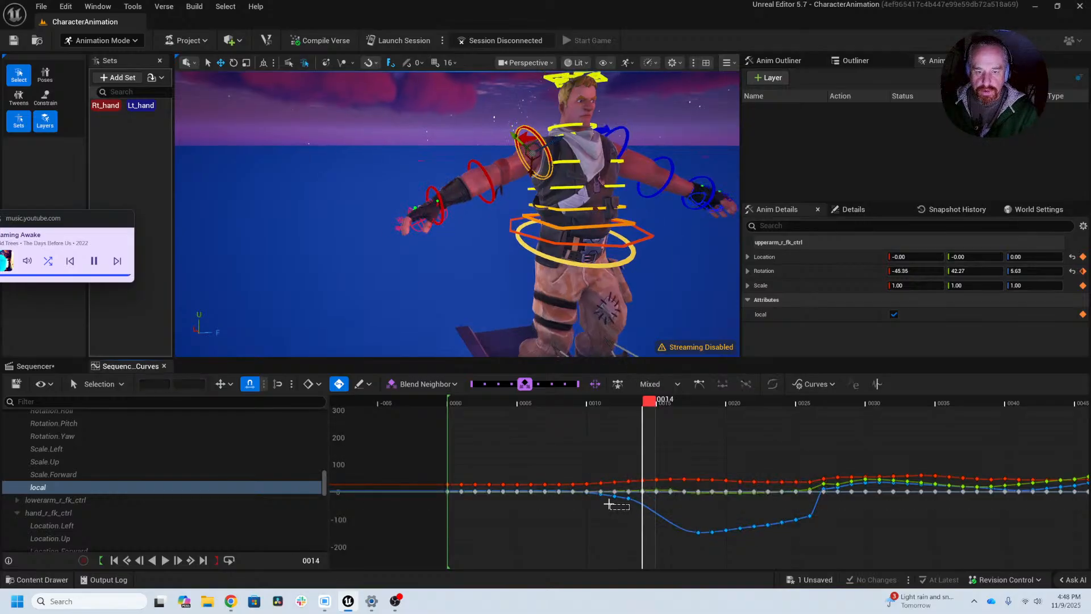
left_click(628, 499)
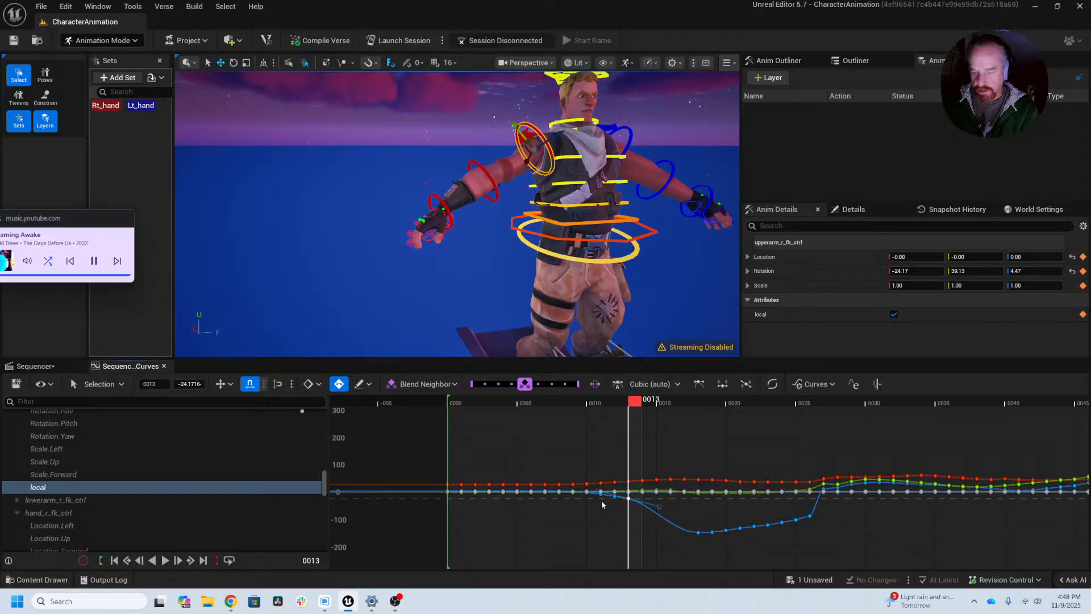
key("Delete")
left_click_drag(574, 405, 818, 438)
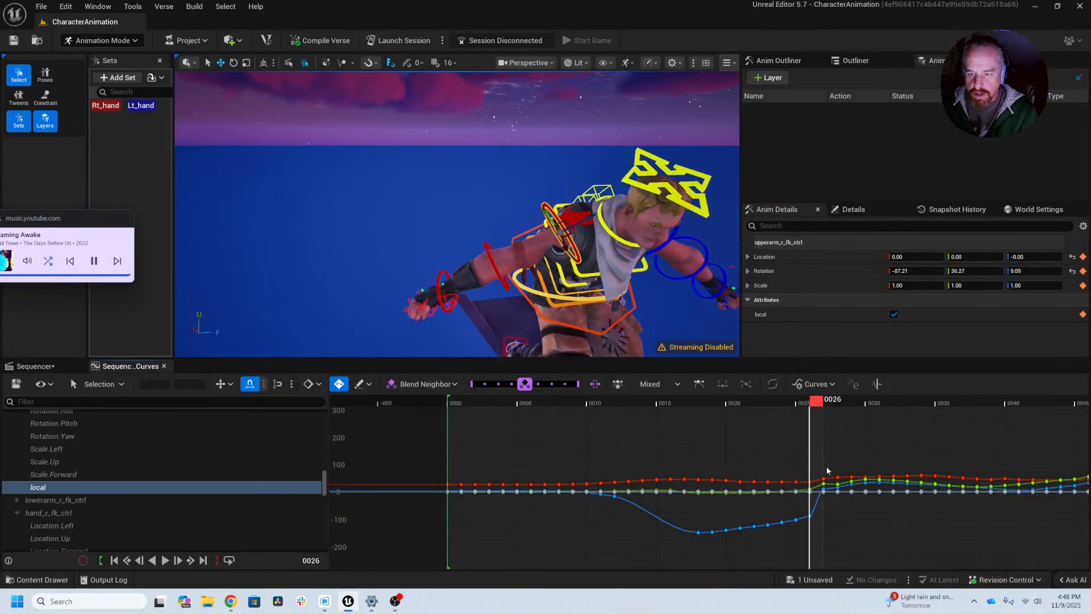
Step: Isolate the Rotation.Roll curve of upperarm_r_fk_ctrl and frame its opening section
left_click(54, 462)
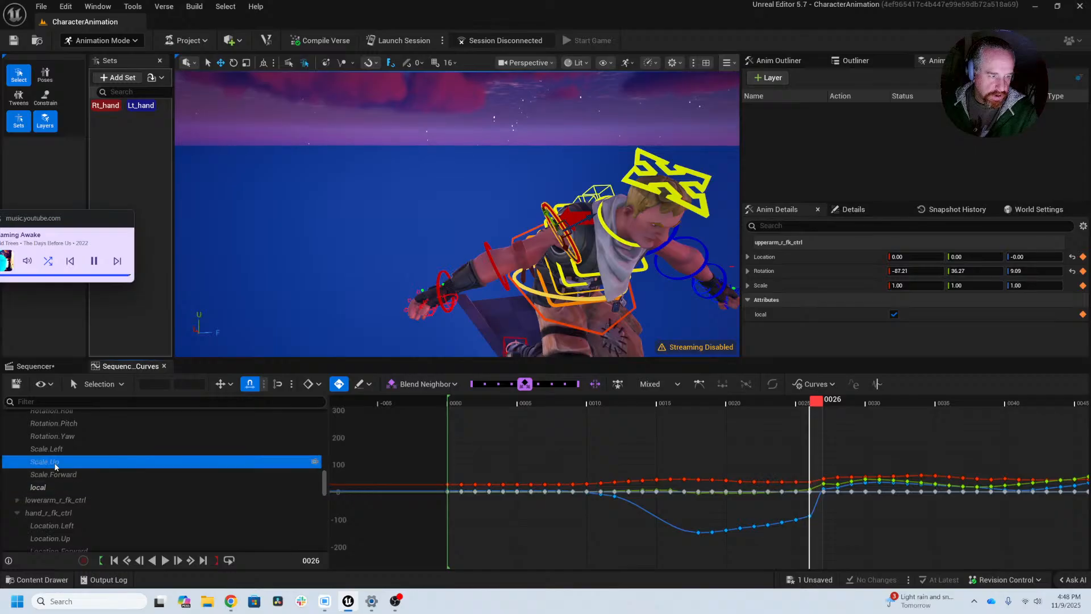
left_click(52, 449)
left_click(55, 436)
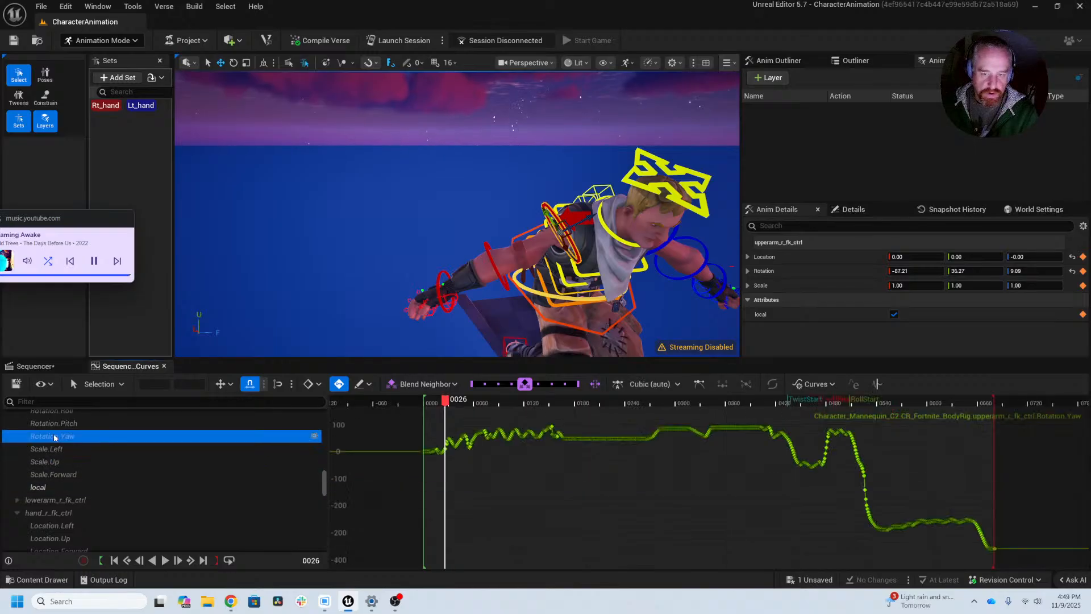
left_click(55, 461)
scroll(64, 437, "up", 1)
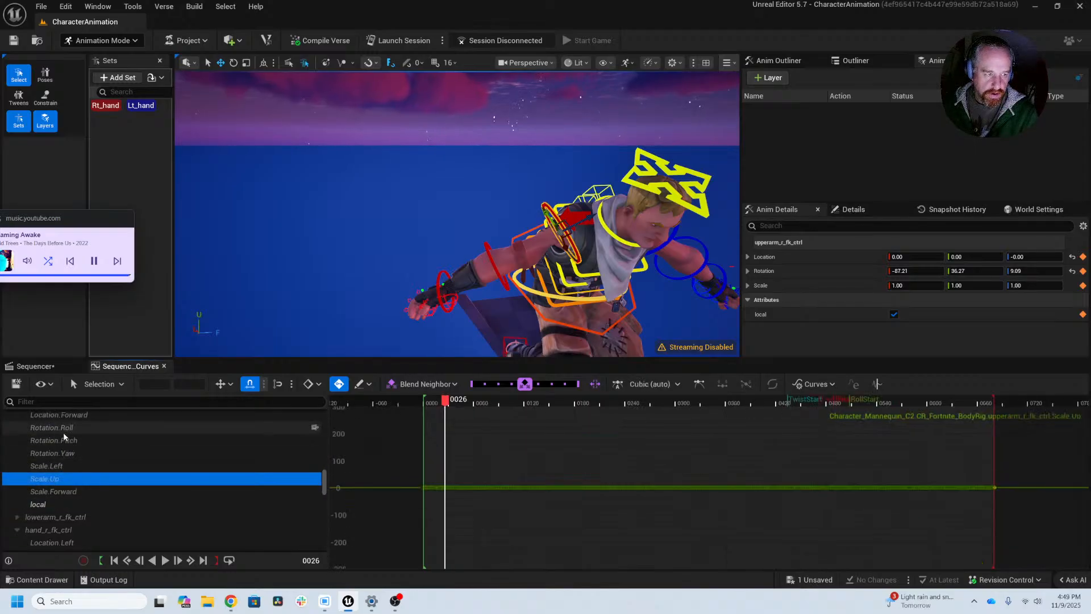
left_click(62, 429)
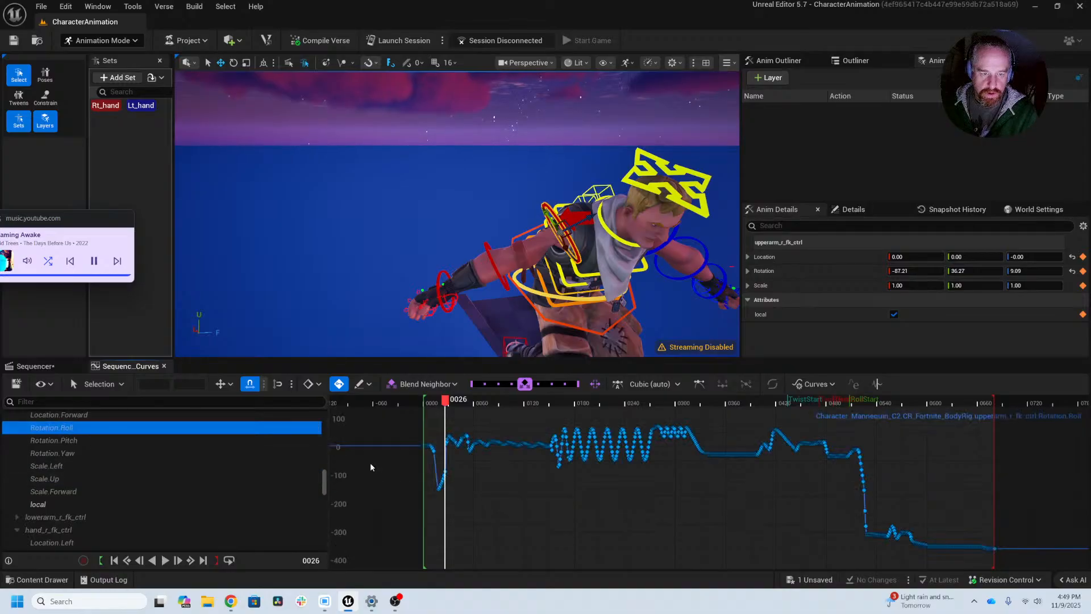
left_click_drag(424, 424, 426, 423)
key("f")
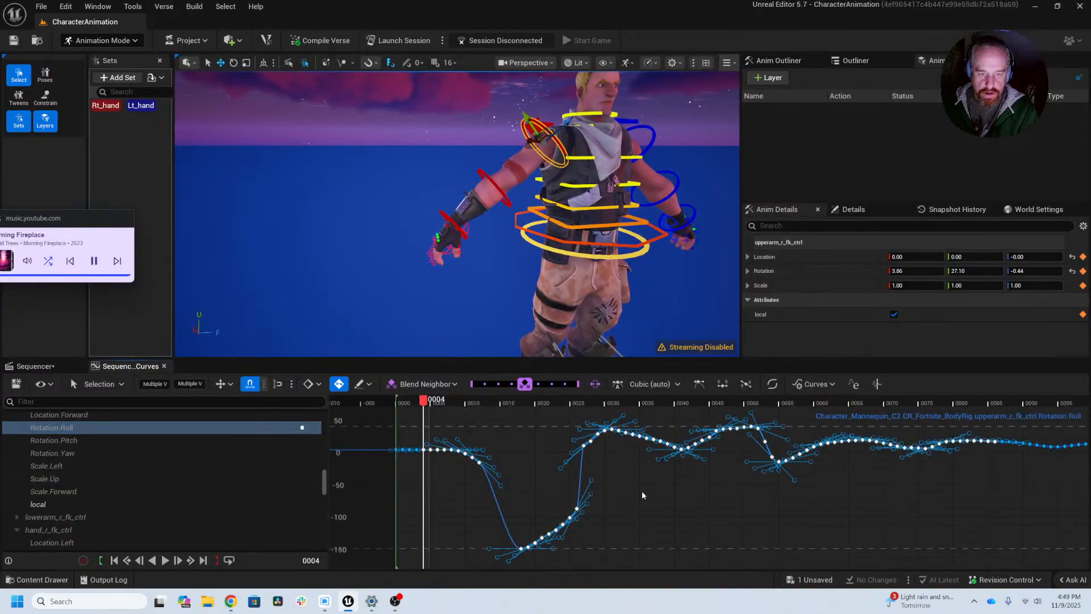
left_click(622, 489)
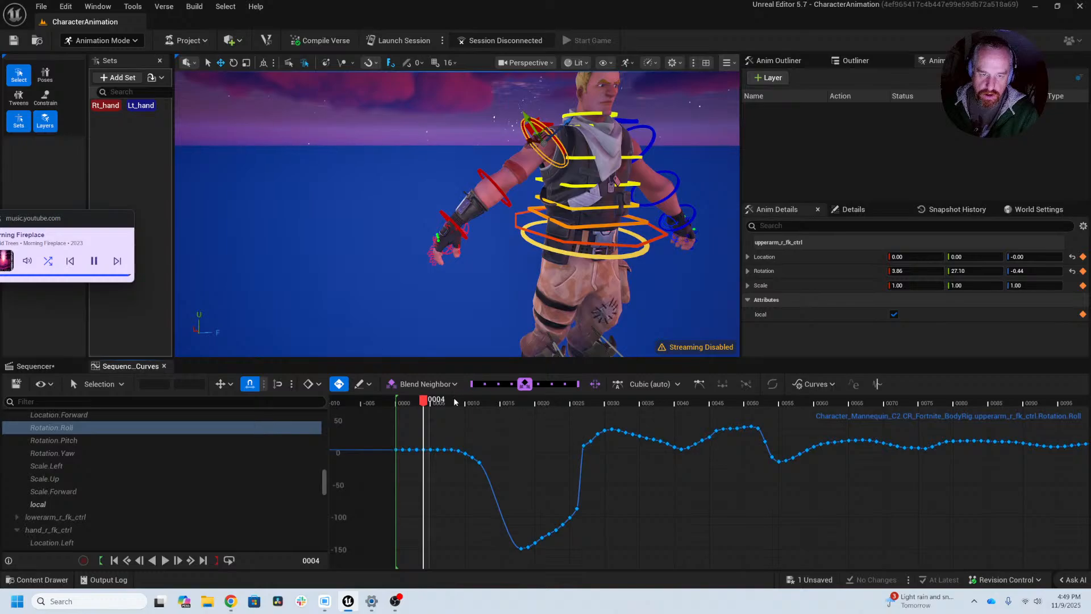
Step: Delete the Rotation.Roll keys from about frame 20 to 26 and scrub to frame 33 to check the arm
left_click_drag(427, 401, 530, 432)
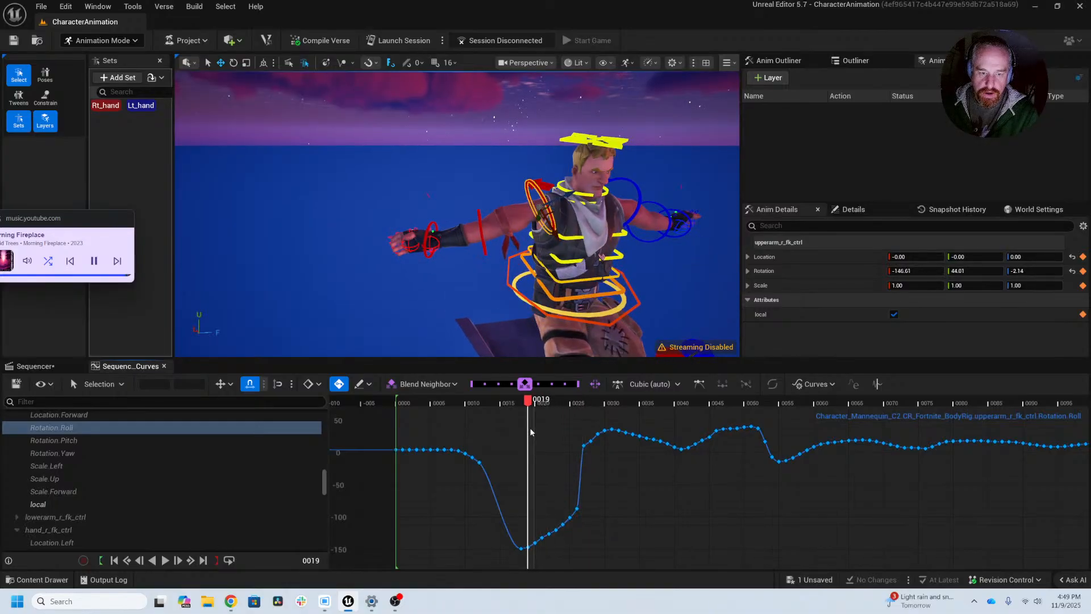
left_click_drag(592, 496, 539, 559)
key("Delete")
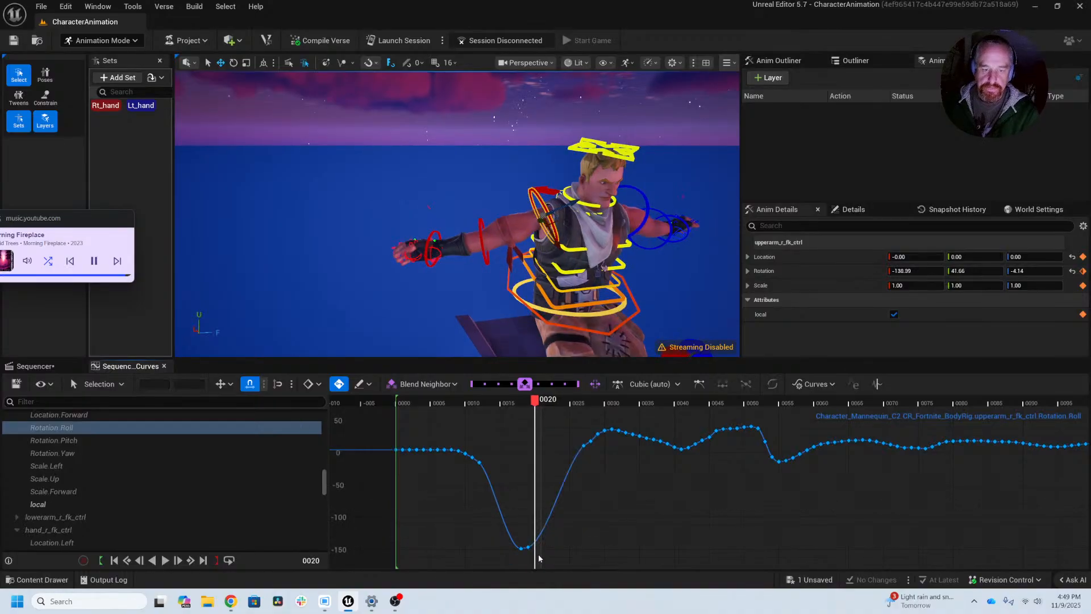
left_click_drag(488, 398, 626, 423)
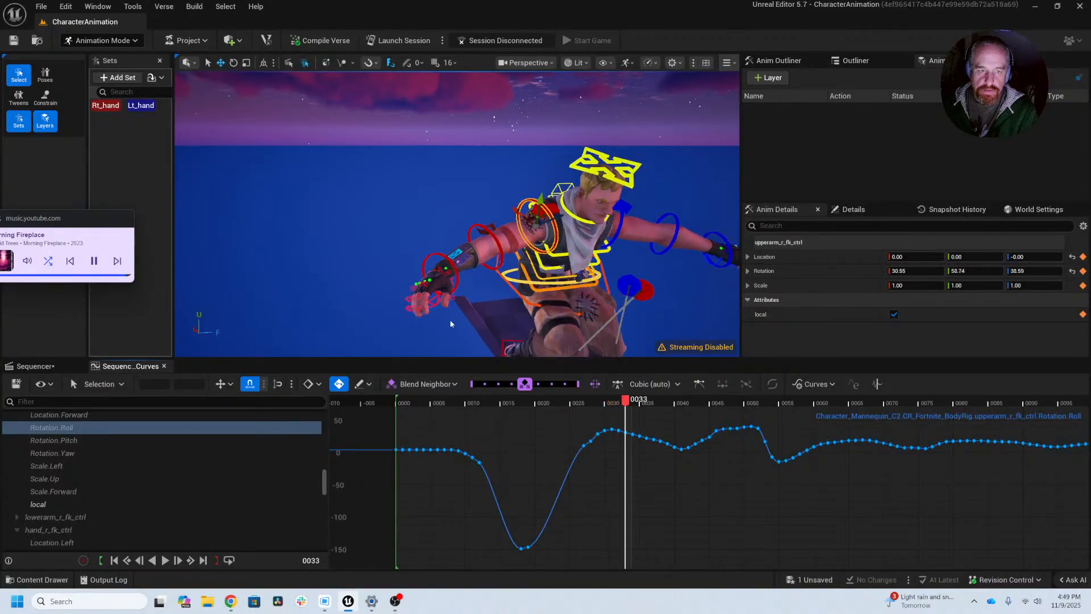
Step: Select hand_r_fk_ctrl, show its Rotation.Roll, Rotation.Pitch and Rotation.Yaw curves together, and examine them around frame 28
left_click(425, 257)
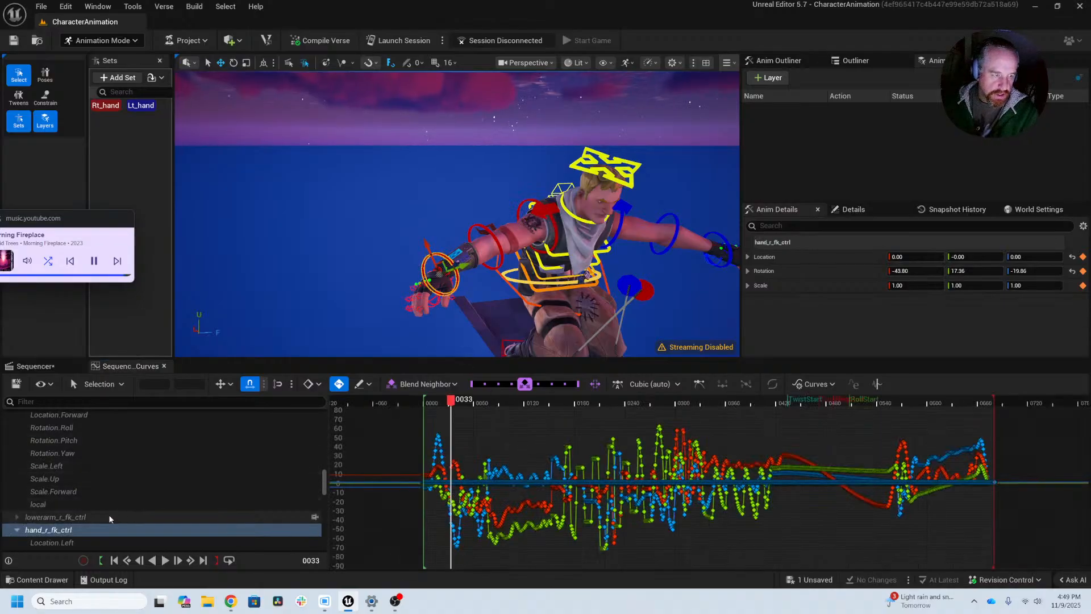
scroll(108, 514, "down", 3)
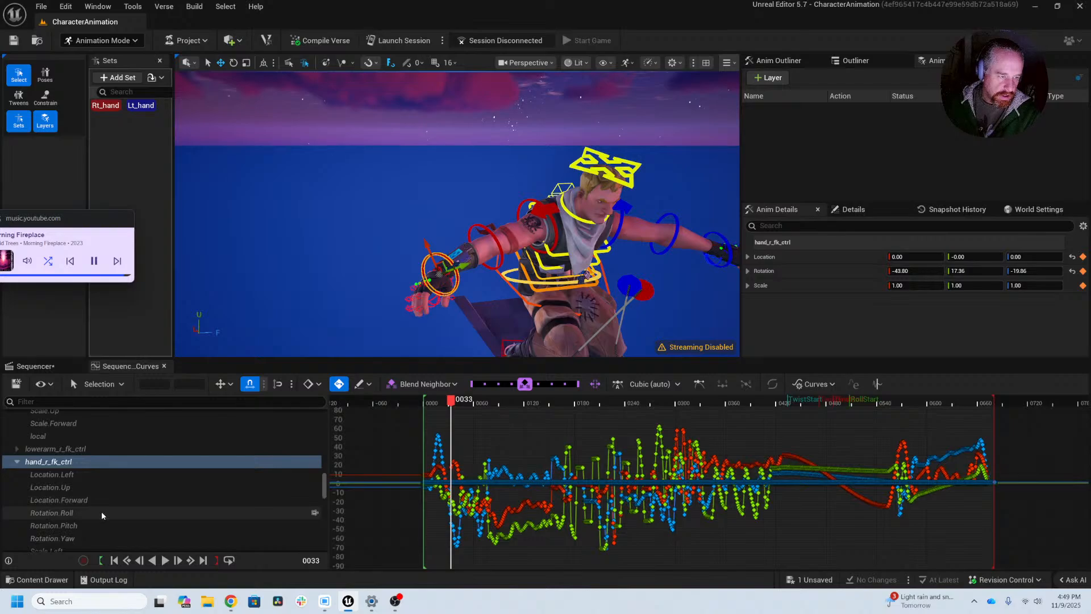
left_click(101, 513)
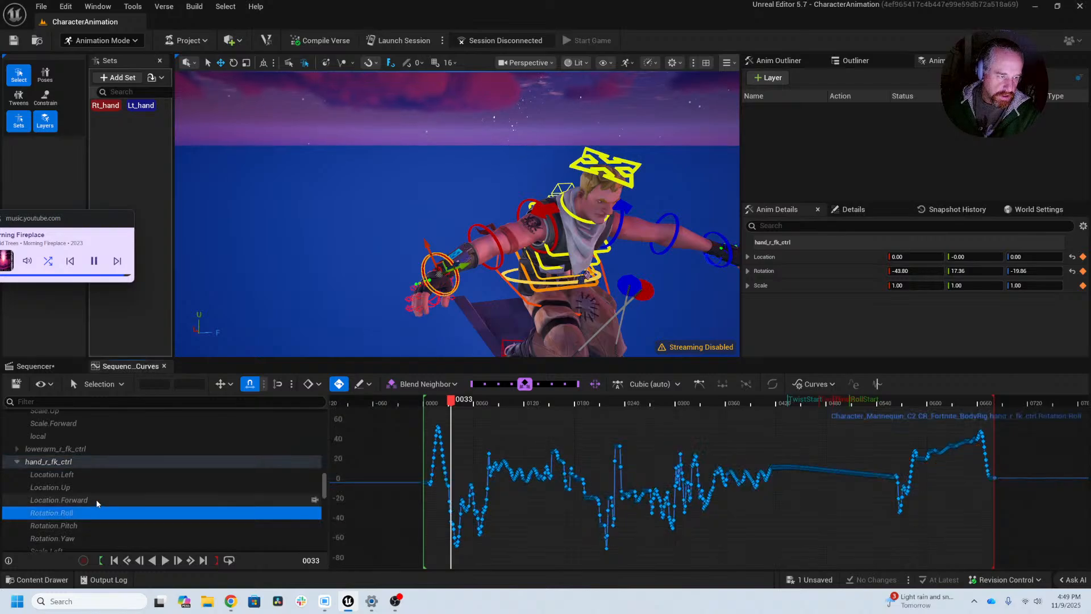
left_click(97, 527)
left_click(97, 537, "shift")
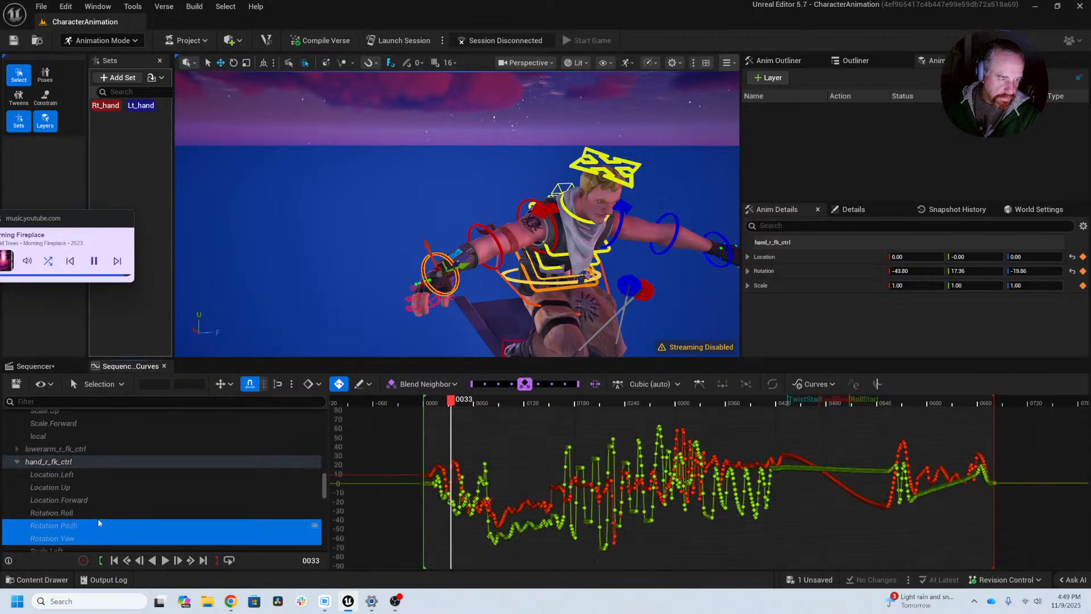
left_click(97, 513, "ctrl")
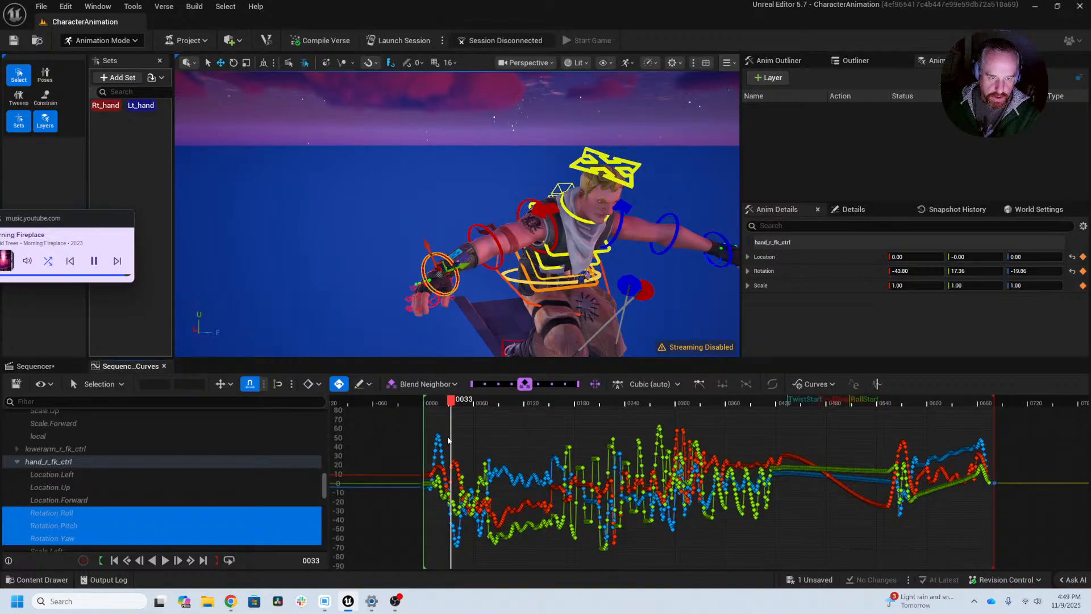
left_click_drag(448, 438, 506, 567)
key("f")
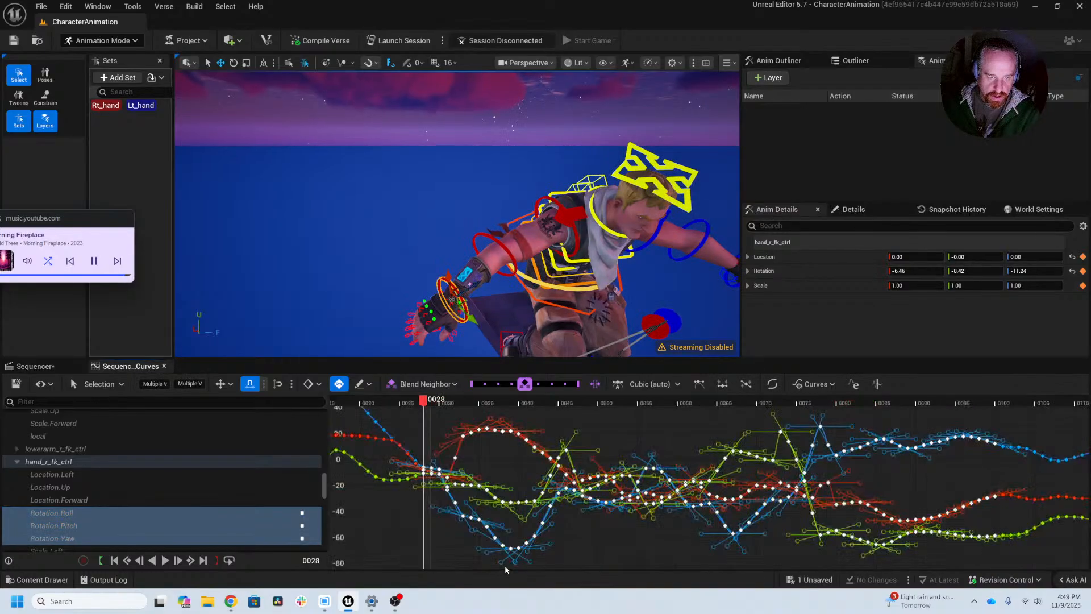
left_click(425, 538)
right_click_drag(436, 527, 595, 536)
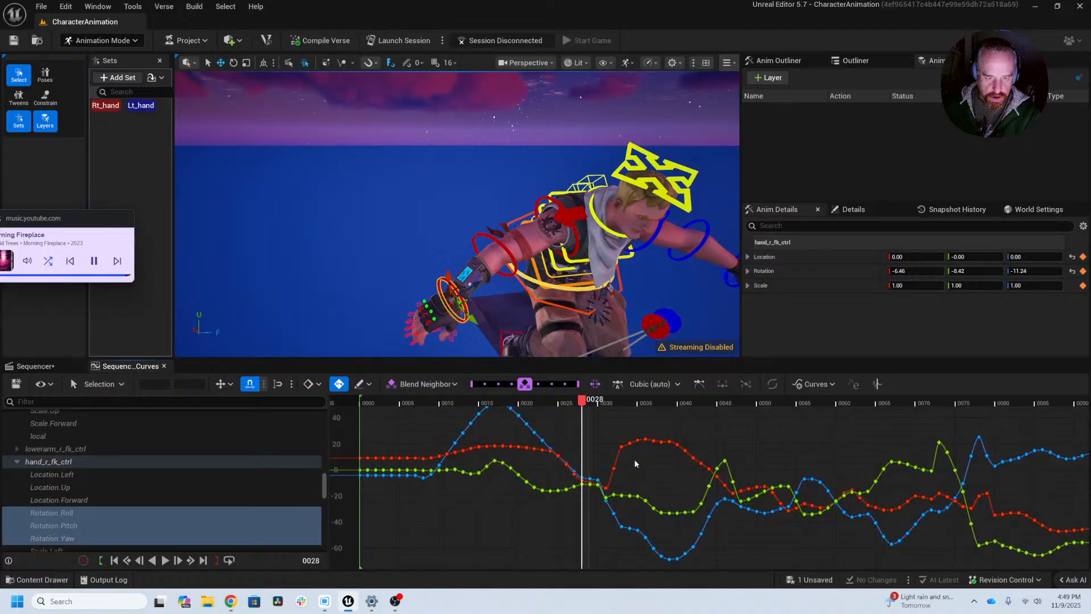
Step: Isolate the Rotation.Pitch curve of hand_r_fk_ctrl and frame its first keys
left_click_drag(602, 459, 601, 459)
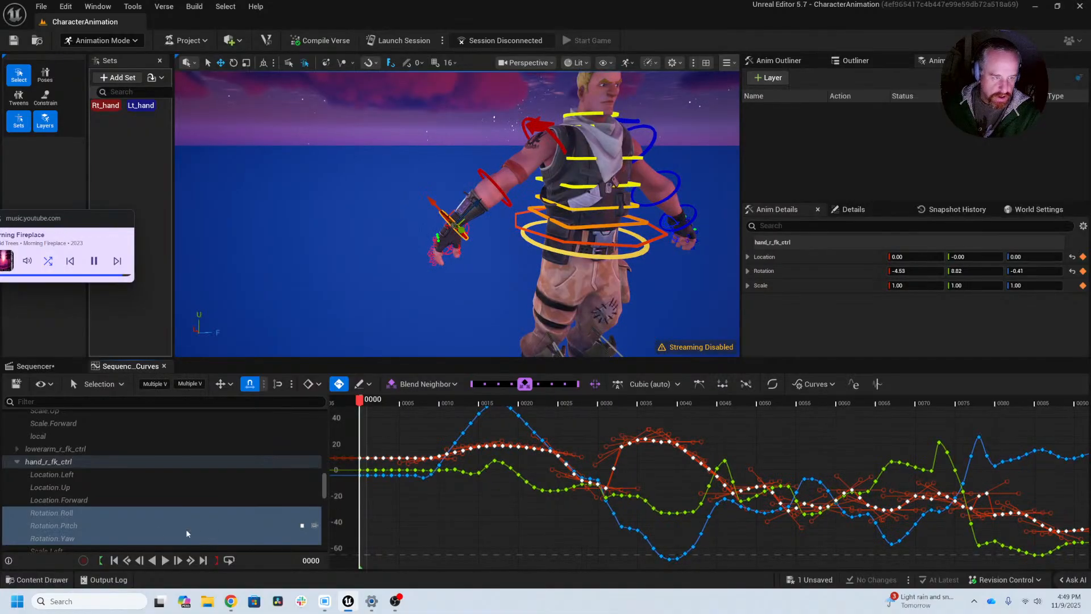
left_click(221, 528)
left_click_drag(465, 427, 466, 428)
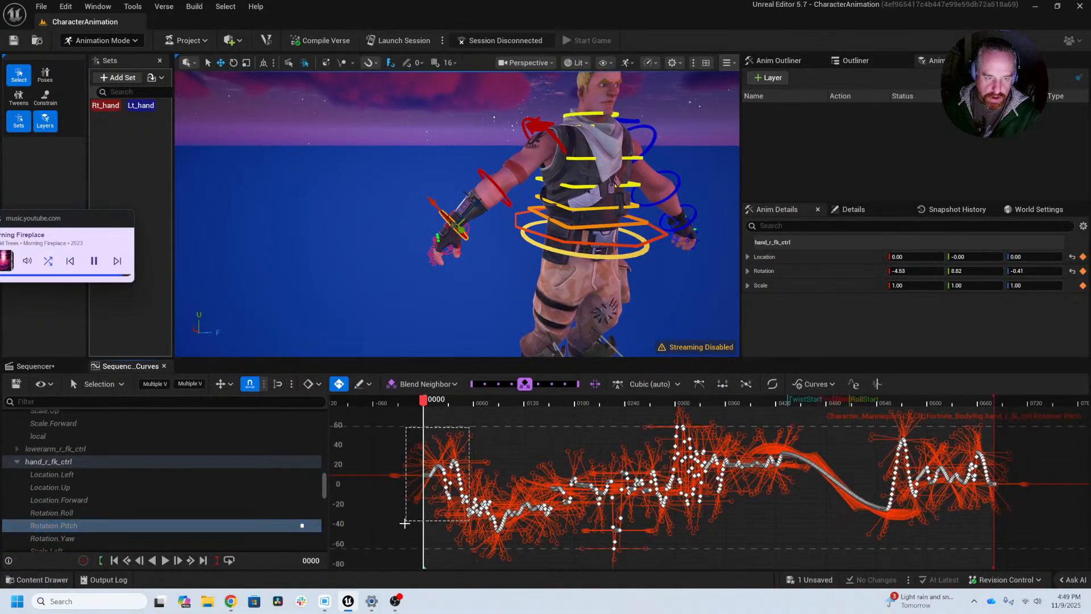
left_click_drag(405, 523, 405, 523)
key("f")
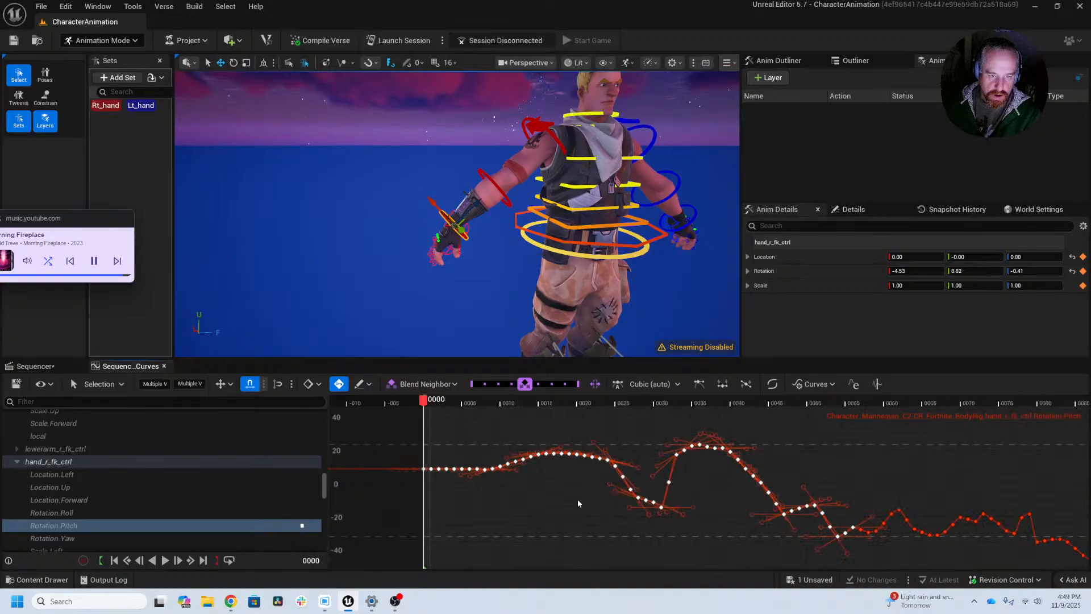
scroll(578, 499, "down", 3)
Step: Delete the dipping keys from about frame 30 to 32 on the right hand's Rotation.Pitch curve and scrub on to frame 78
left_click_drag(426, 401, 529, 408)
left_click(545, 508)
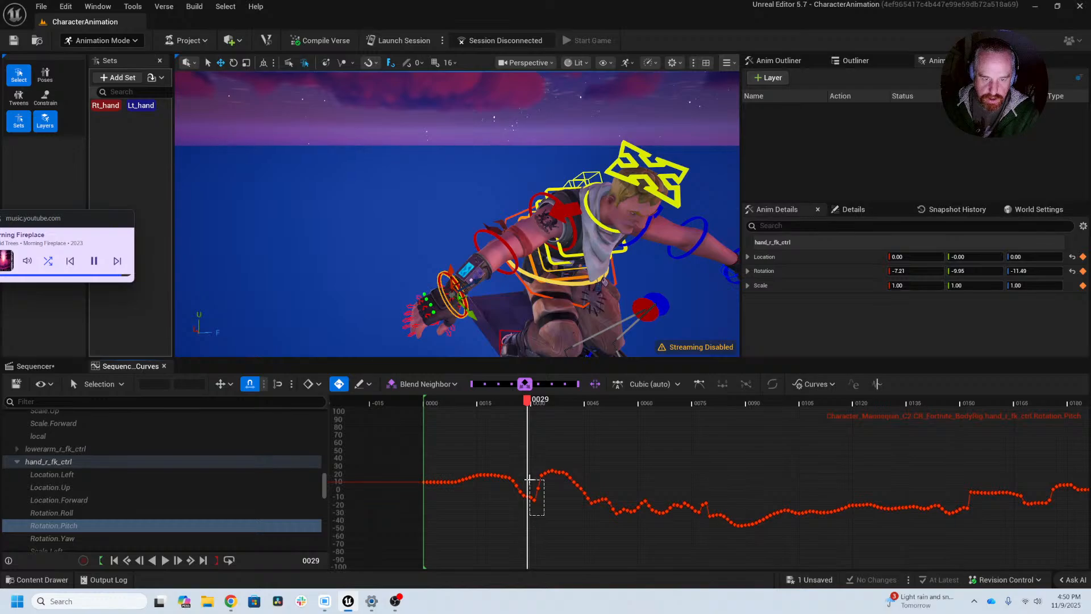
left_click_drag(530, 479, 528, 479)
key("Delete")
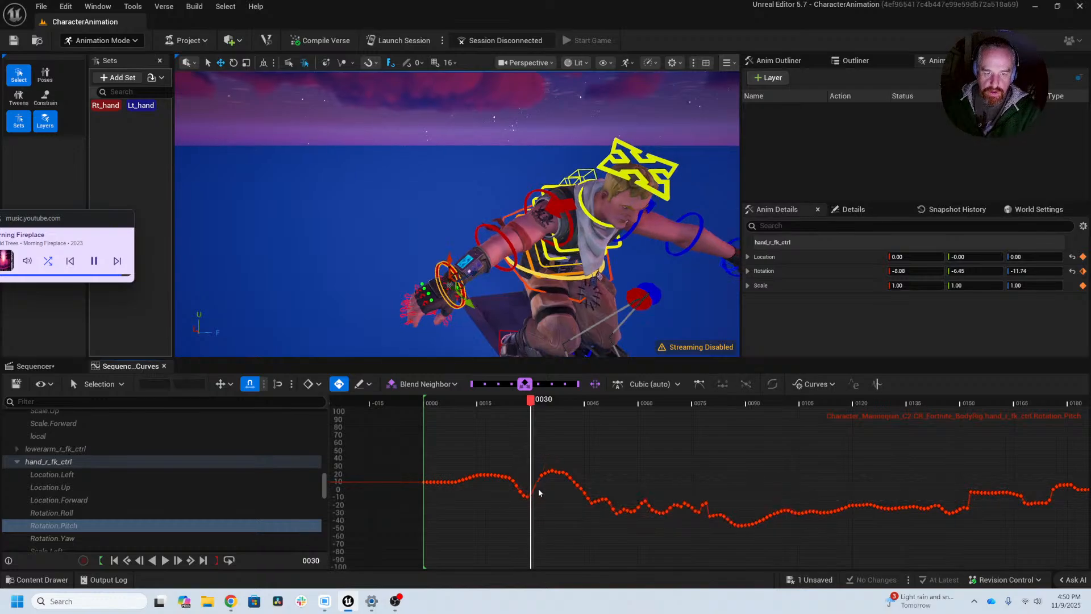
left_click_drag(530, 401, 704, 448)
Step: Bring the character's hands into view at frame 78, reselect hand_r_fk_ctrl, and examine its curves around that frame
key("f")
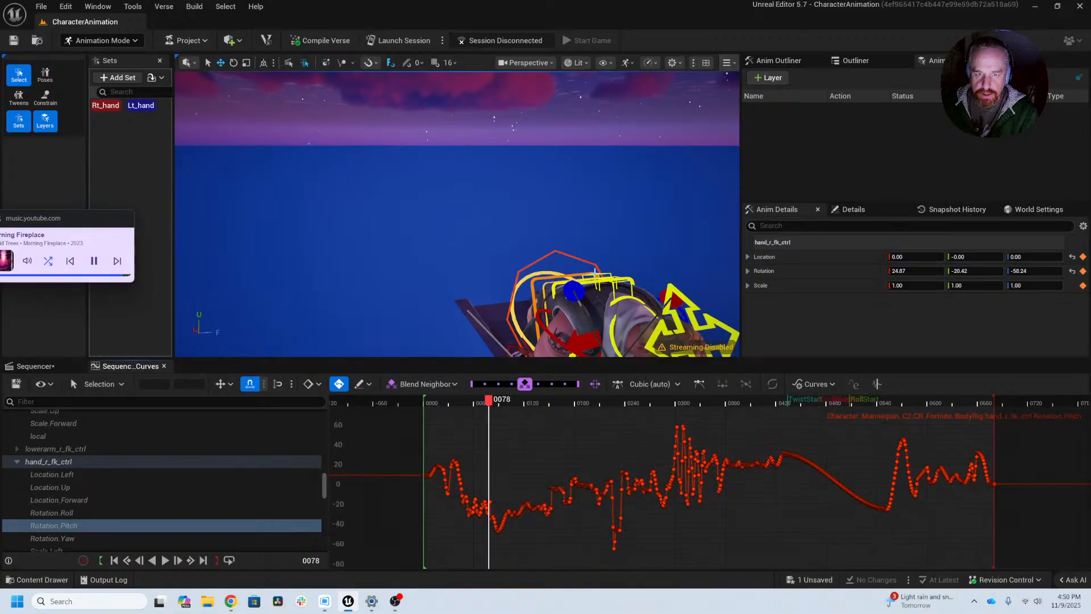
left_click(527, 342)
key("f")
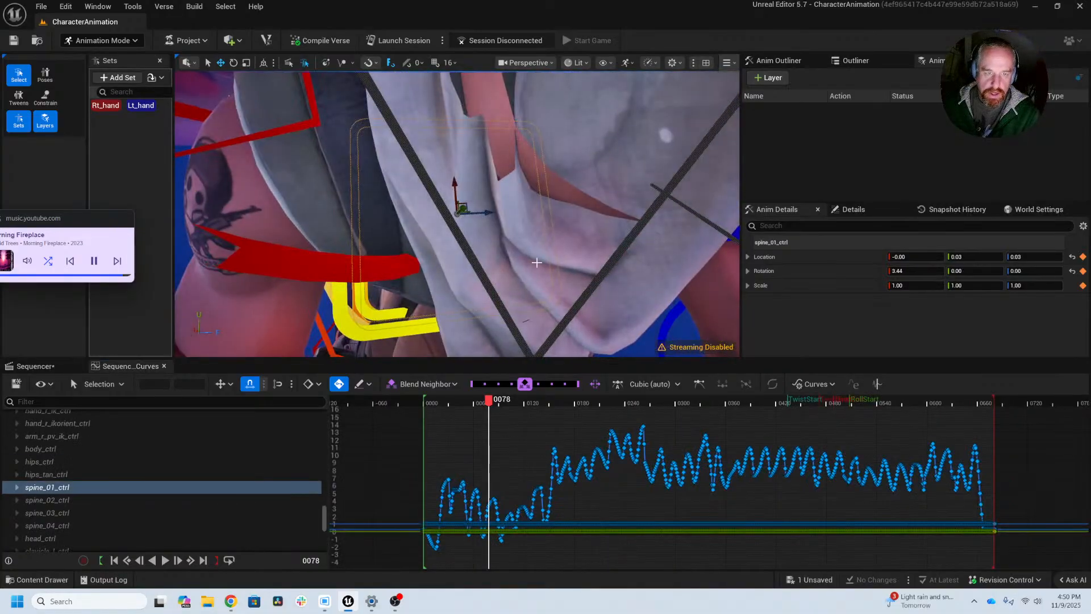
right_click_drag(492, 276, 435, 276, "alt")
left_click_drag(492, 277, 529, 256, "alt")
right_click_drag(492, 277, 444, 277, "alt")
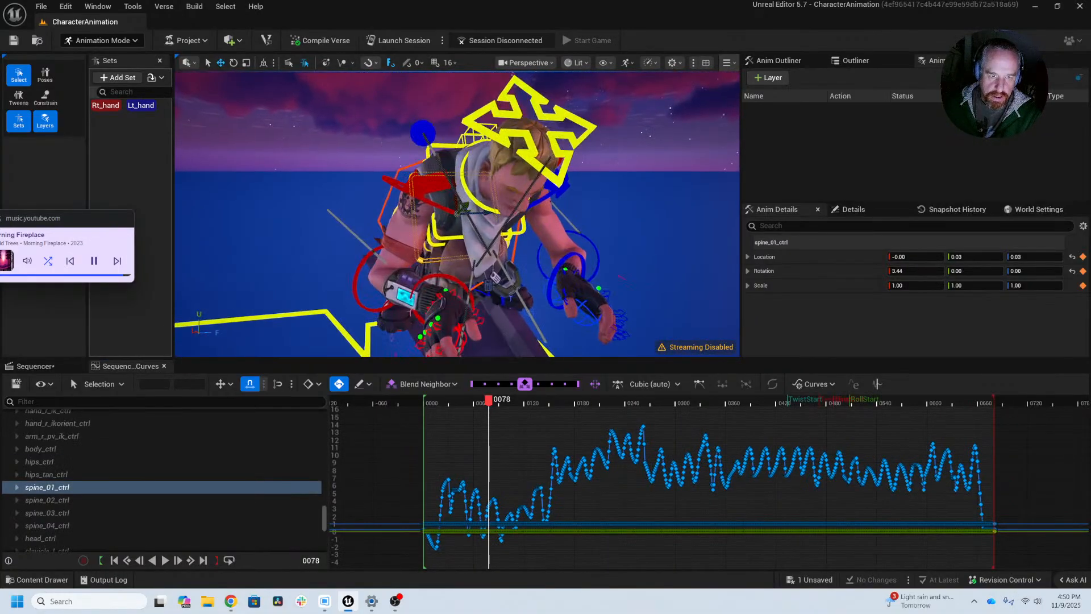
left_click(450, 273)
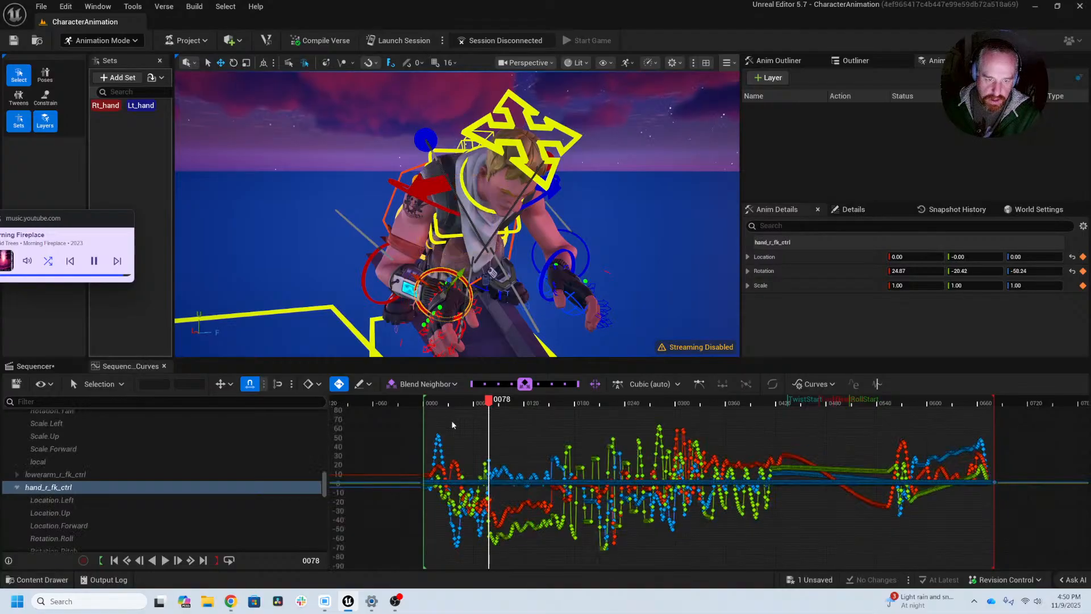
right_click_drag(461, 488, 910, 498, "alt")
right_click_drag(661, 489, 704, 511, "alt")
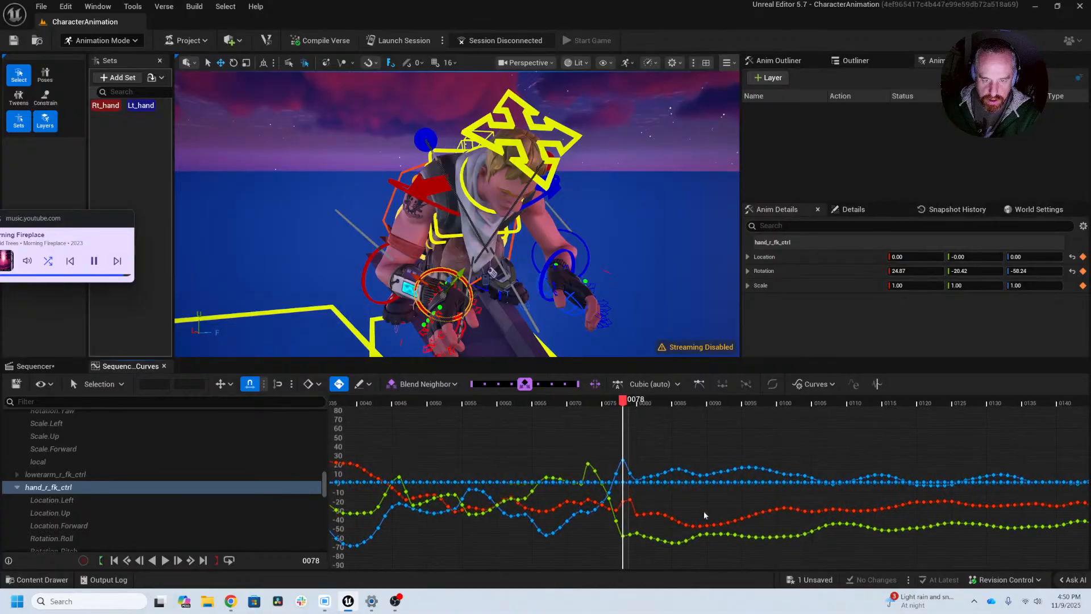
Step: Turn off Snap Time to Selection and Auto Frame Curves for the curve editor and clear the Rotation.Pitch key selection
left_click(626, 505)
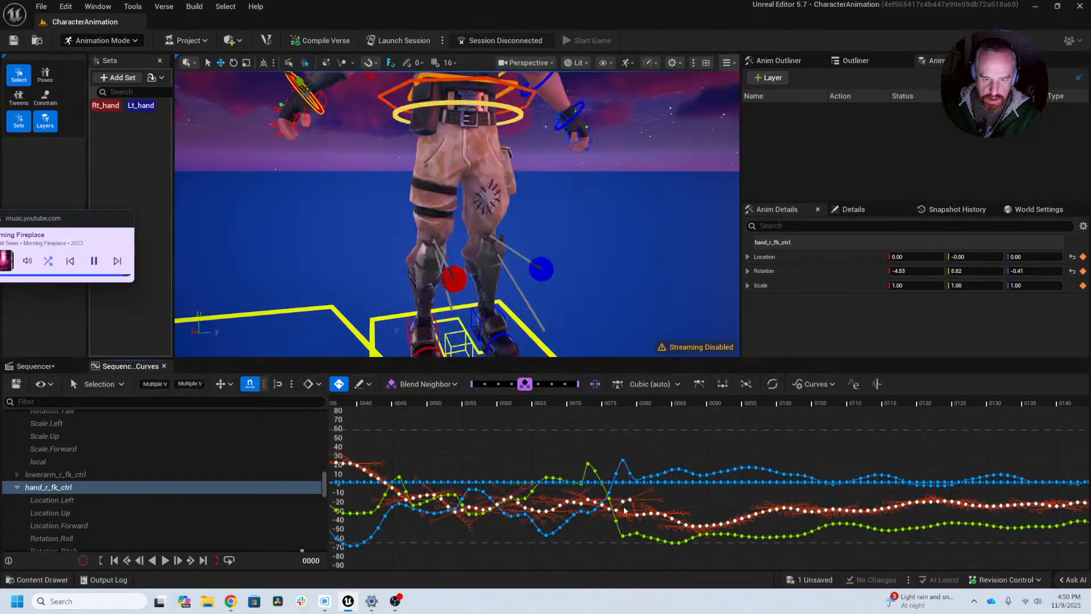
mouse_move(634, 510)
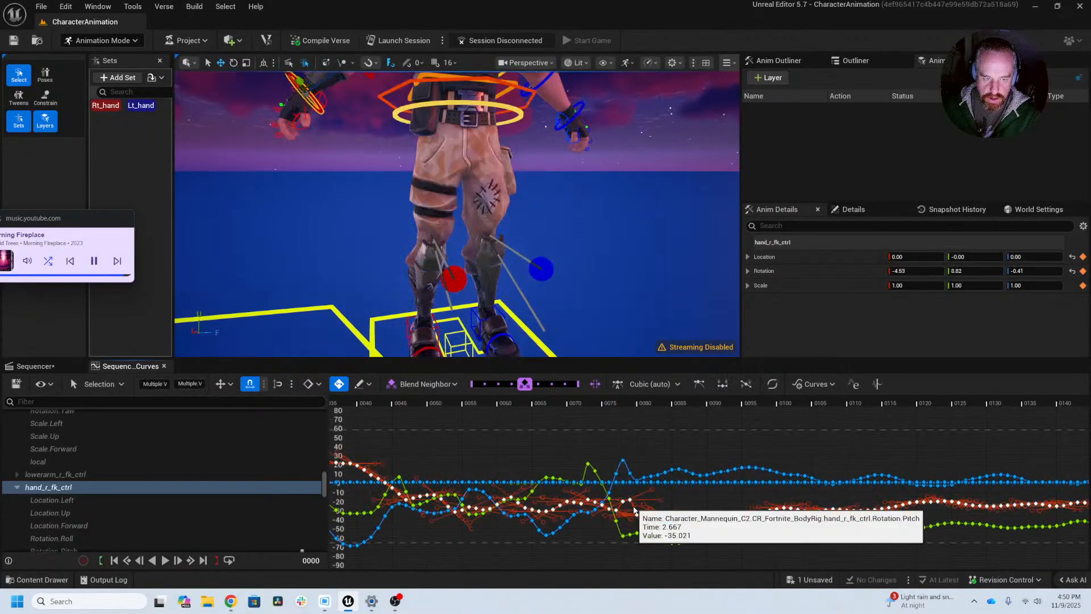
left_click(38, 385)
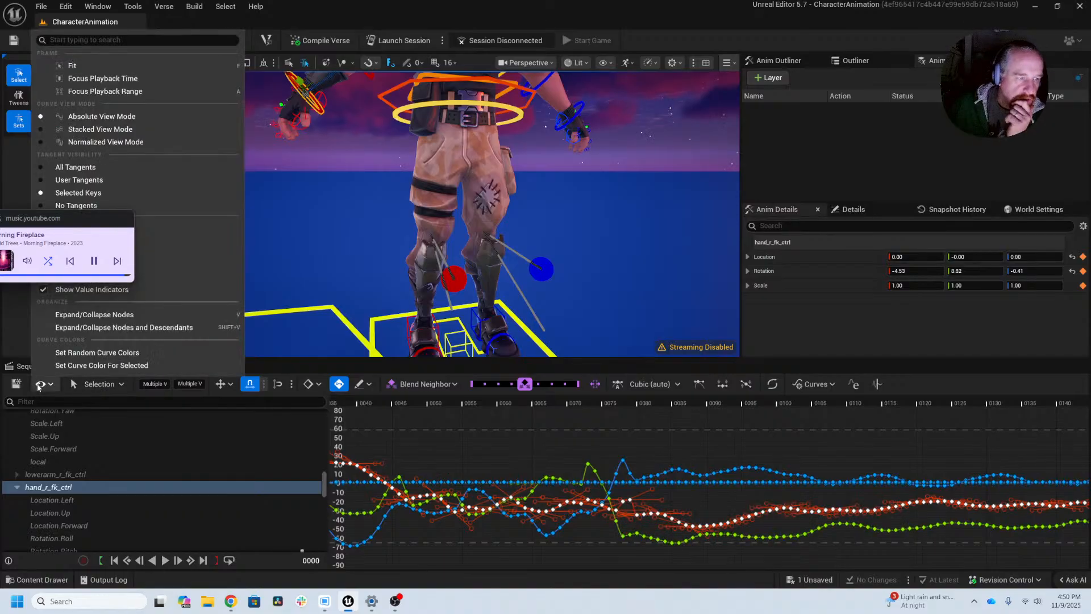
left_click_drag(20, 223, 286, 244)
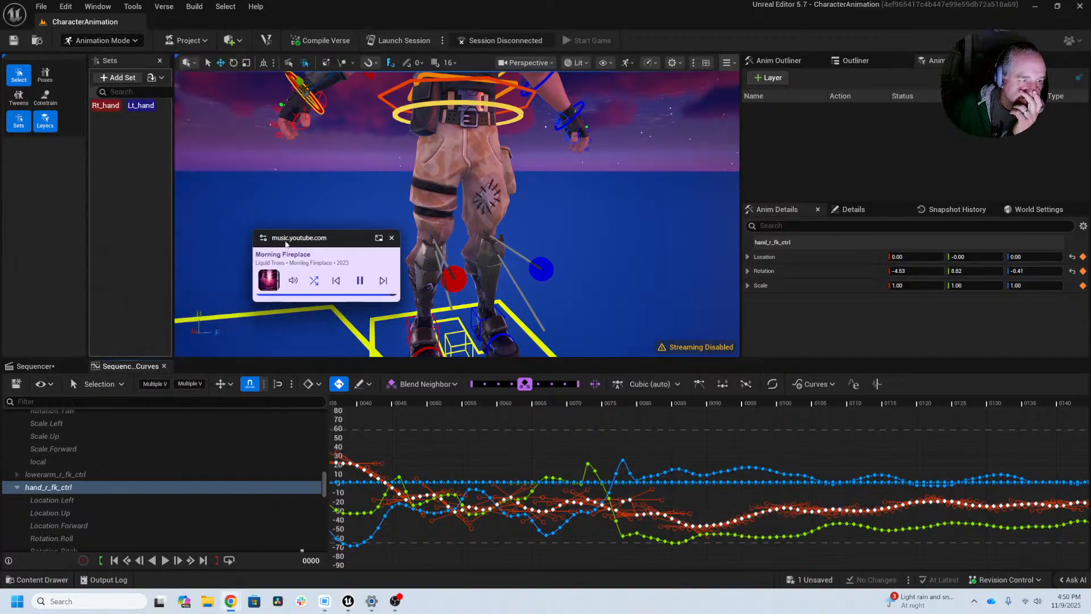
left_click(40, 385)
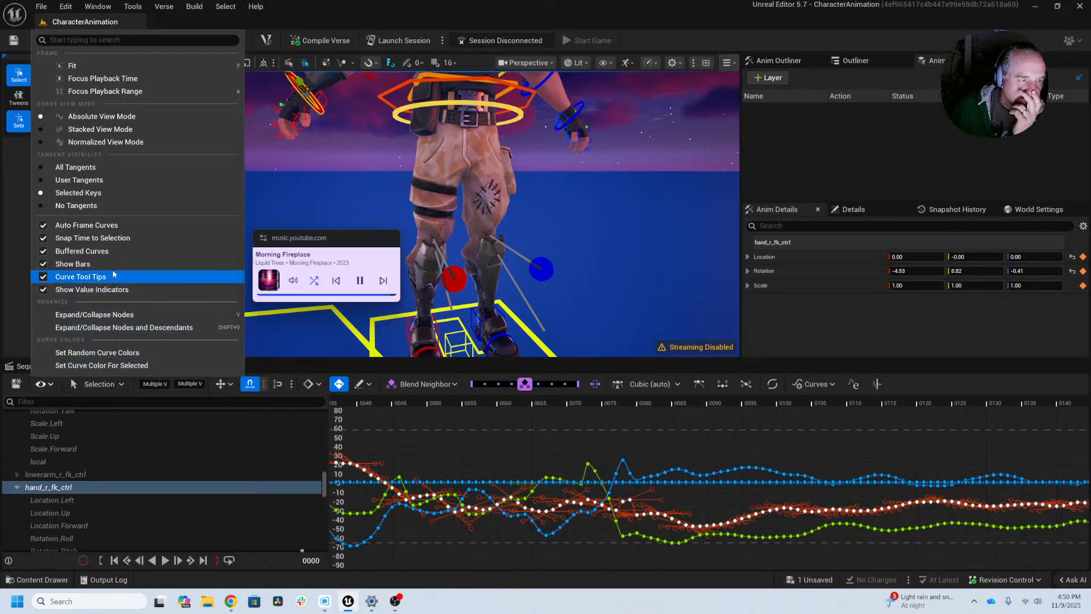
left_click(115, 241)
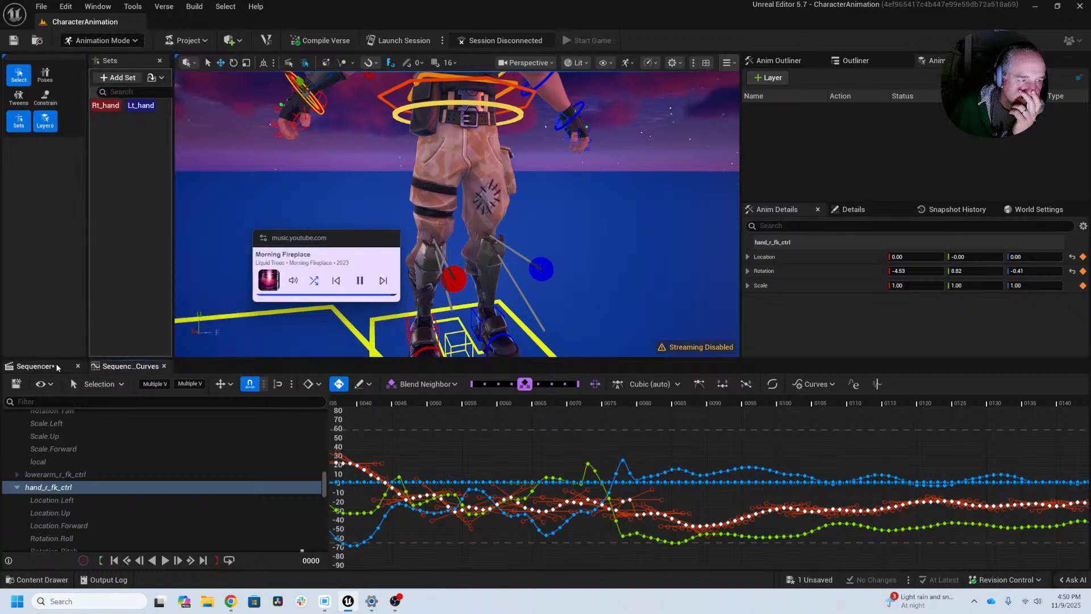
left_click(47, 385)
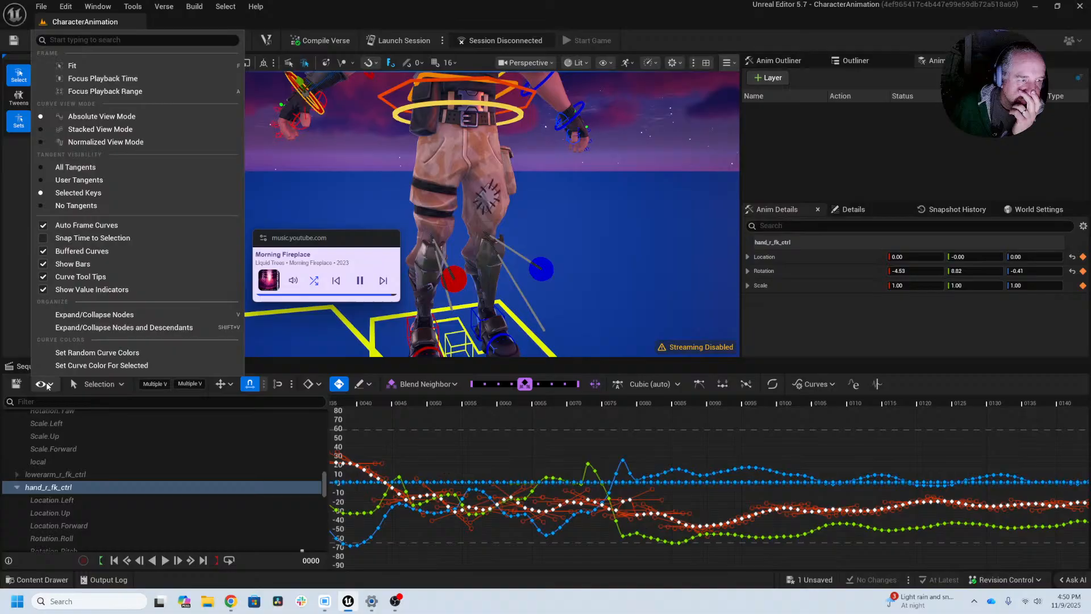
left_click(83, 227)
left_click(446, 444)
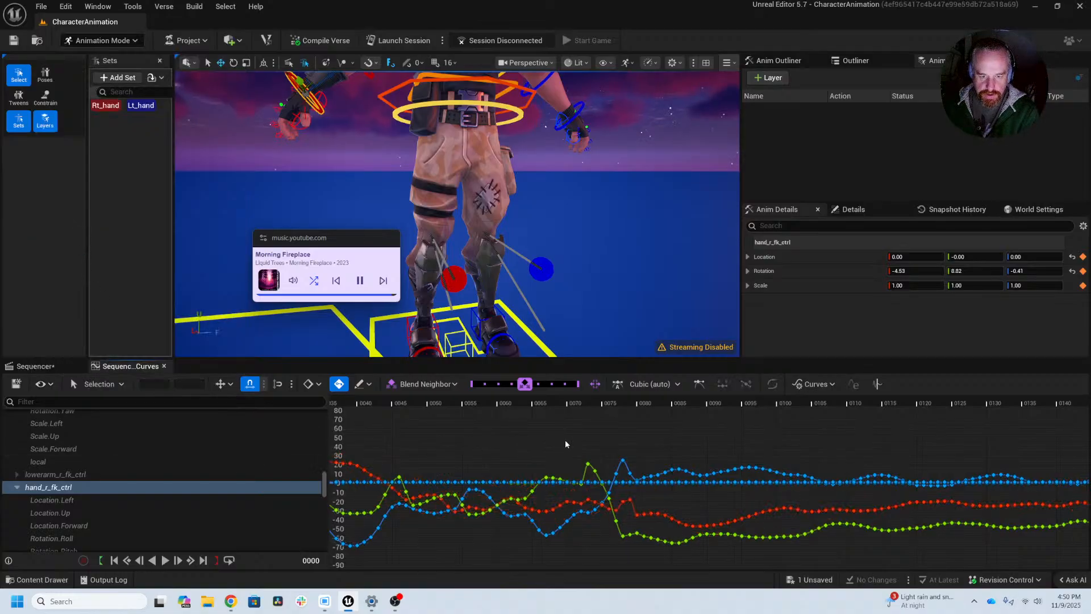
Step: Scrub to frame 61, show only hand_r_fk_ctrl's Rotation.Roll, Rotation.Pitch and Rotation.Yaw curves, and frame them from about frame 30 to 95
left_click_drag(574, 403, 532, 412)
left_click_drag(326, 252, 73, 169)
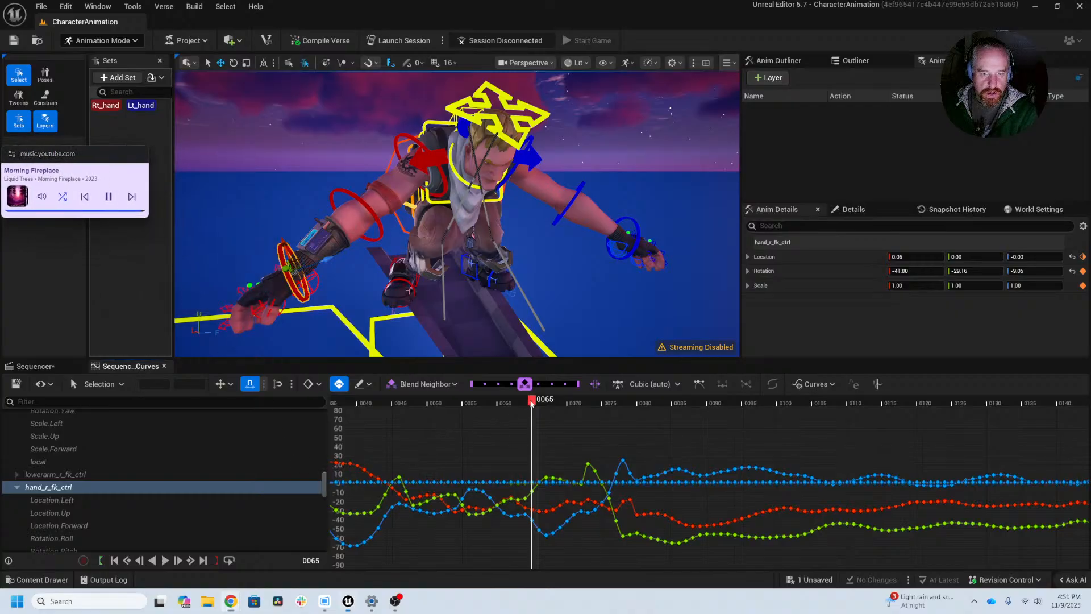
left_click_drag(532, 402, 507, 427)
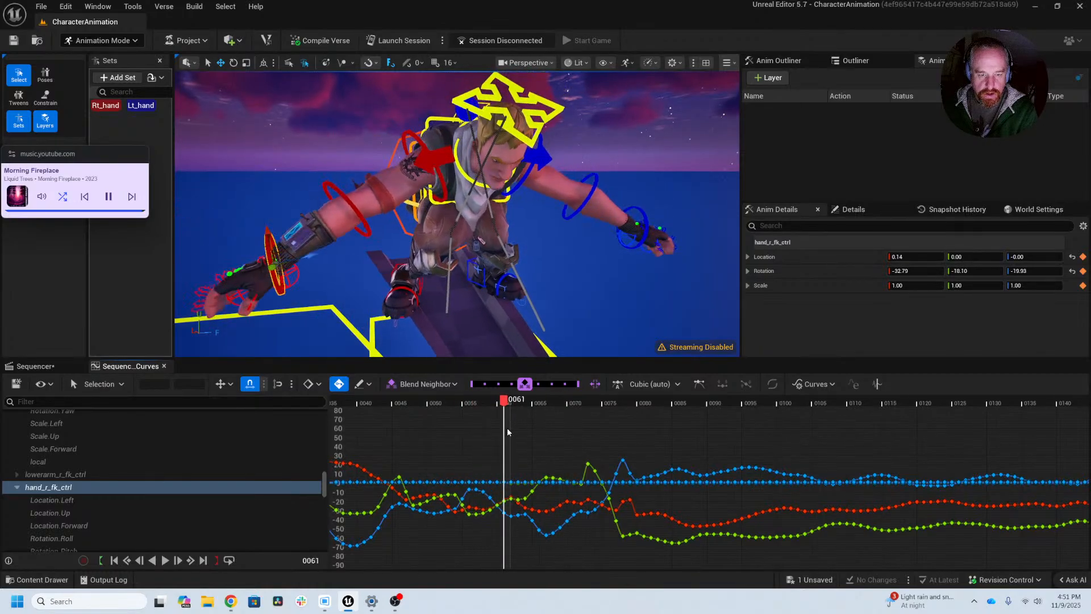
scroll(86, 484, "down", 3)
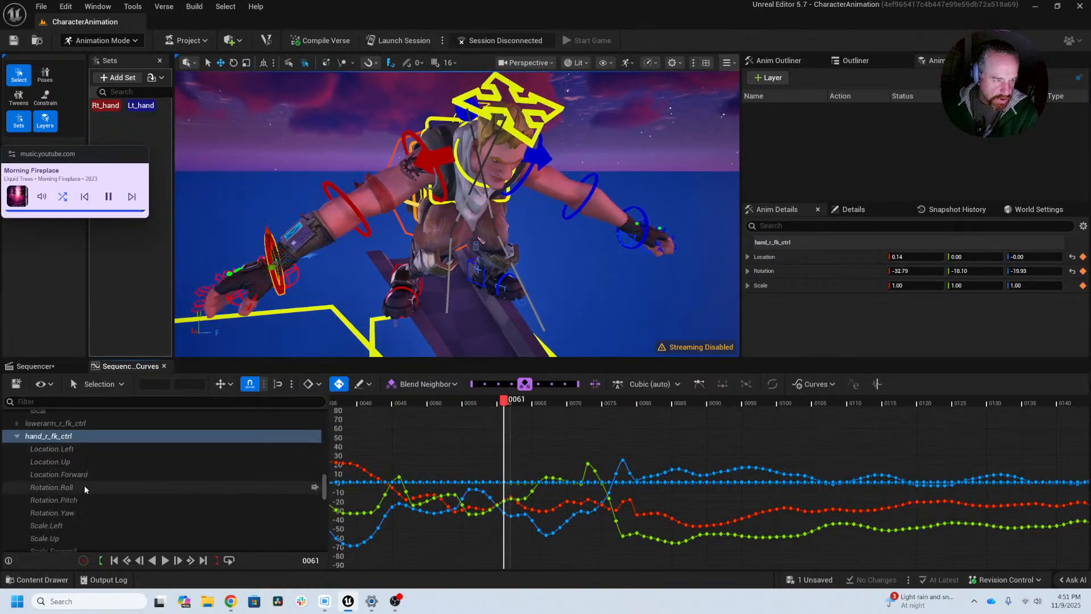
left_click_drag(85, 488, 88, 509)
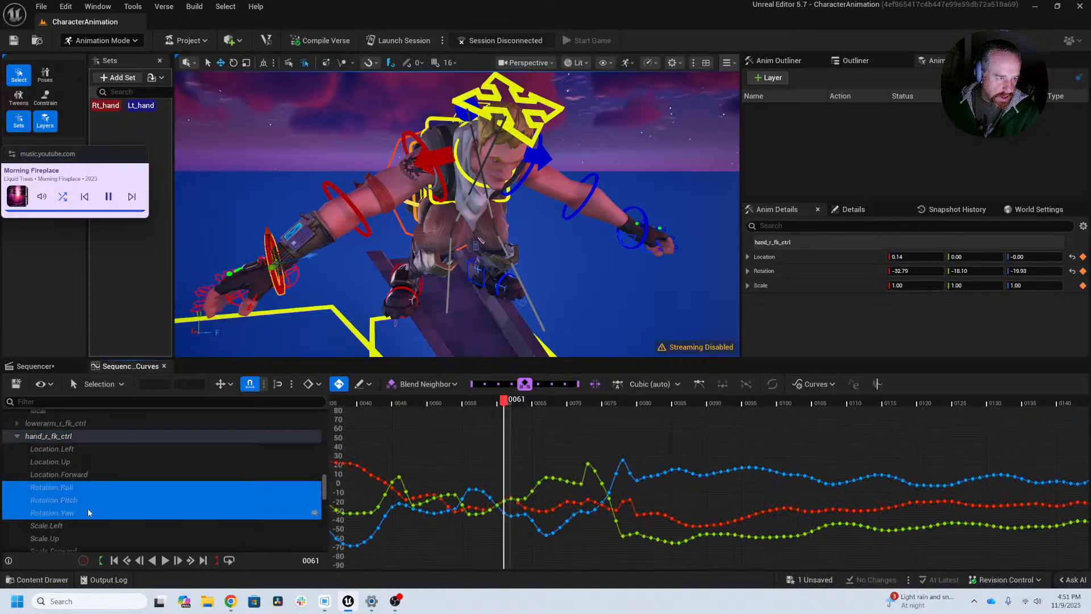
scroll(524, 540, "up", 3)
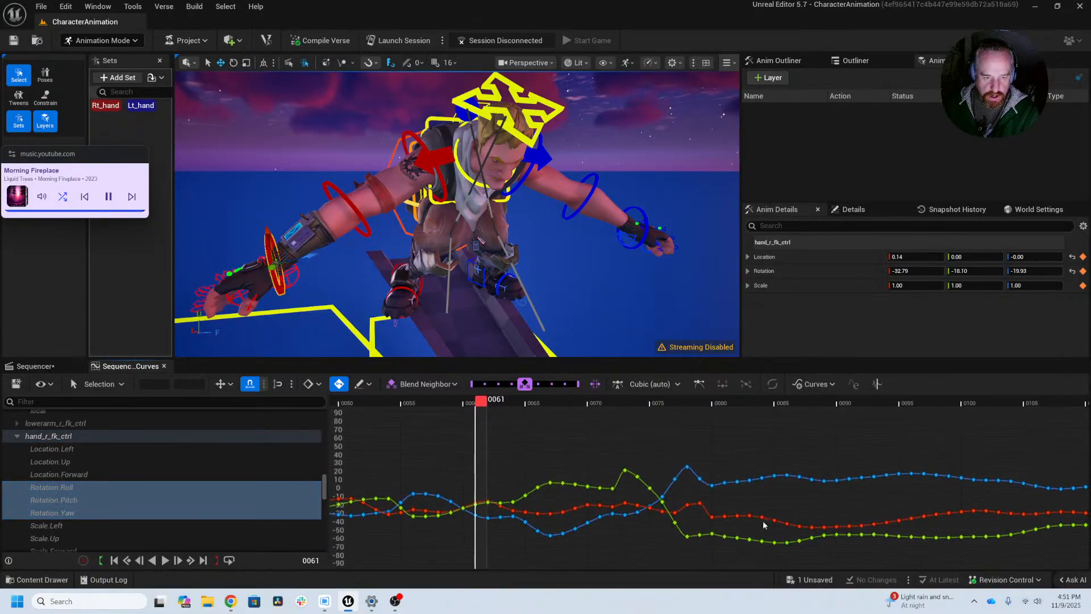
right_click_drag(534, 459, 744, 445)
scroll(731, 445, "down", 2)
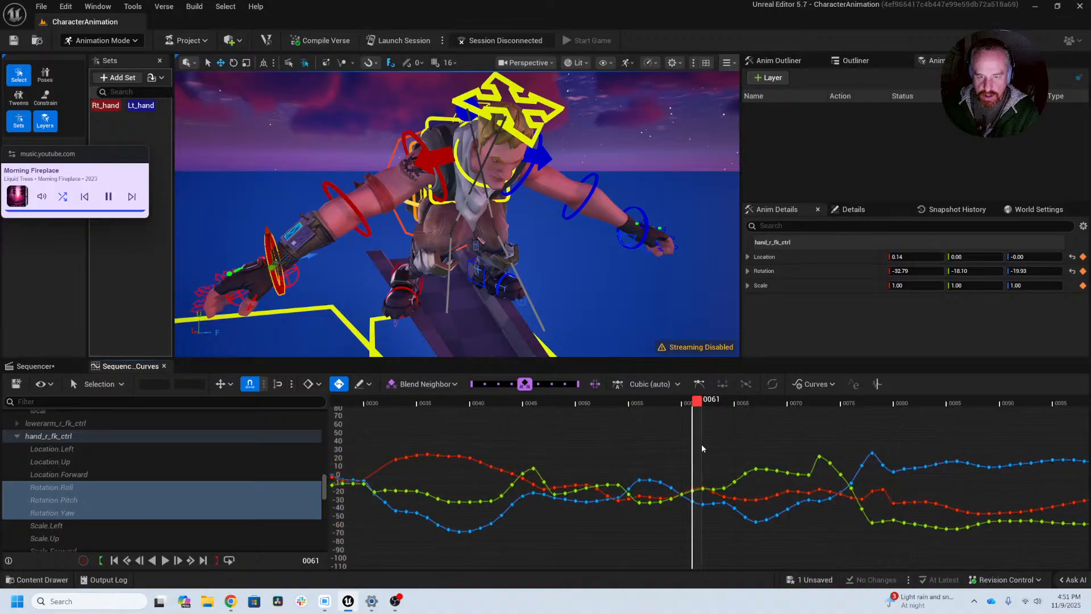
Step: Scrub to frame 54 and delete the right hand's roll, pitch and yaw rotation keys from about frame 55 to 72
left_click_drag(699, 406, 629, 439)
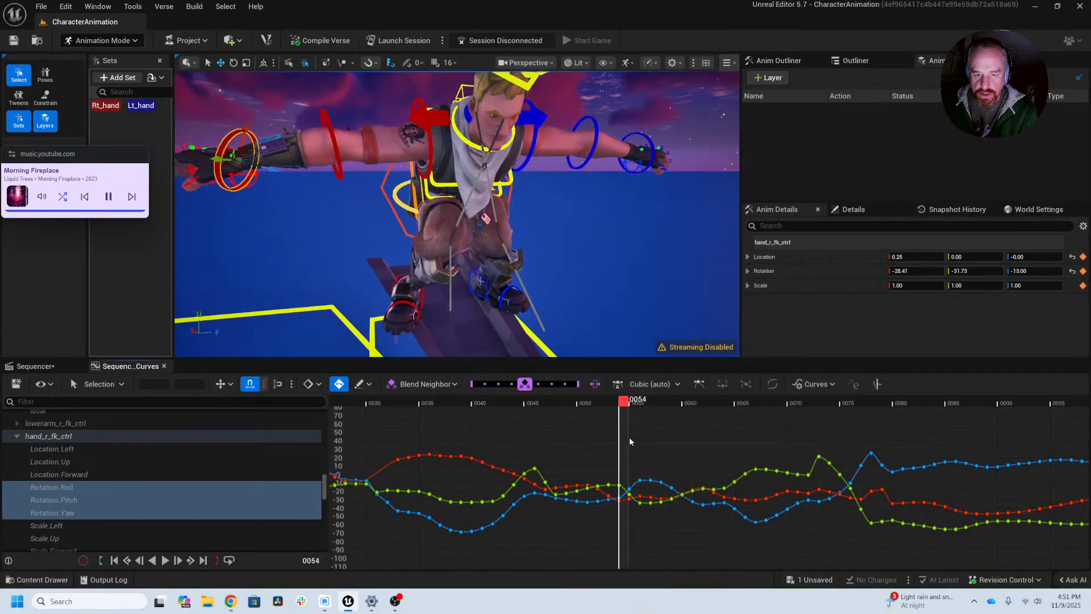
left_click_drag(816, 553, 818, 557)
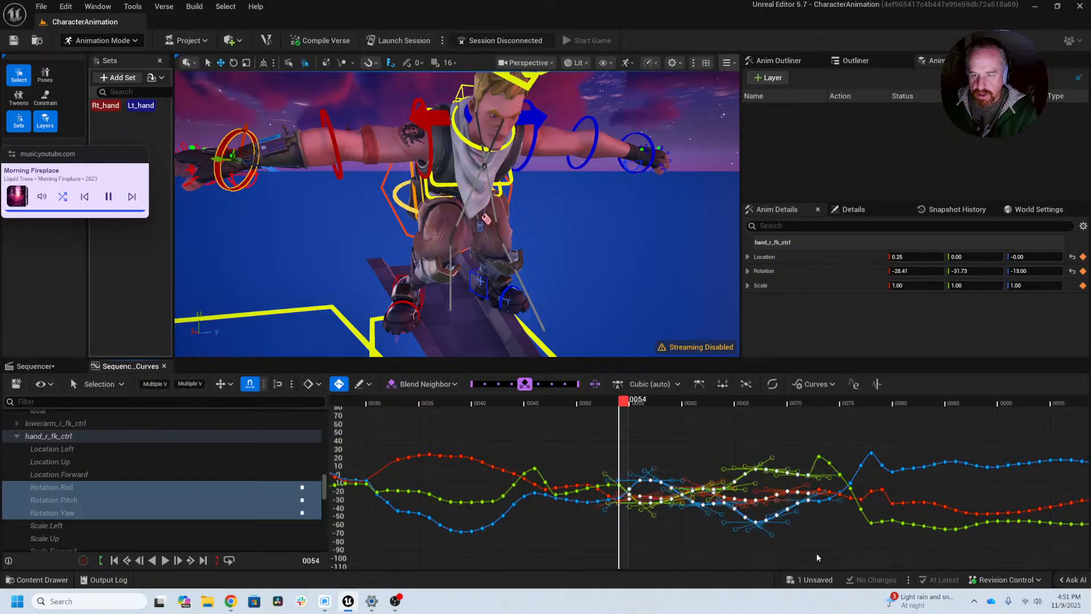
key("Delete")
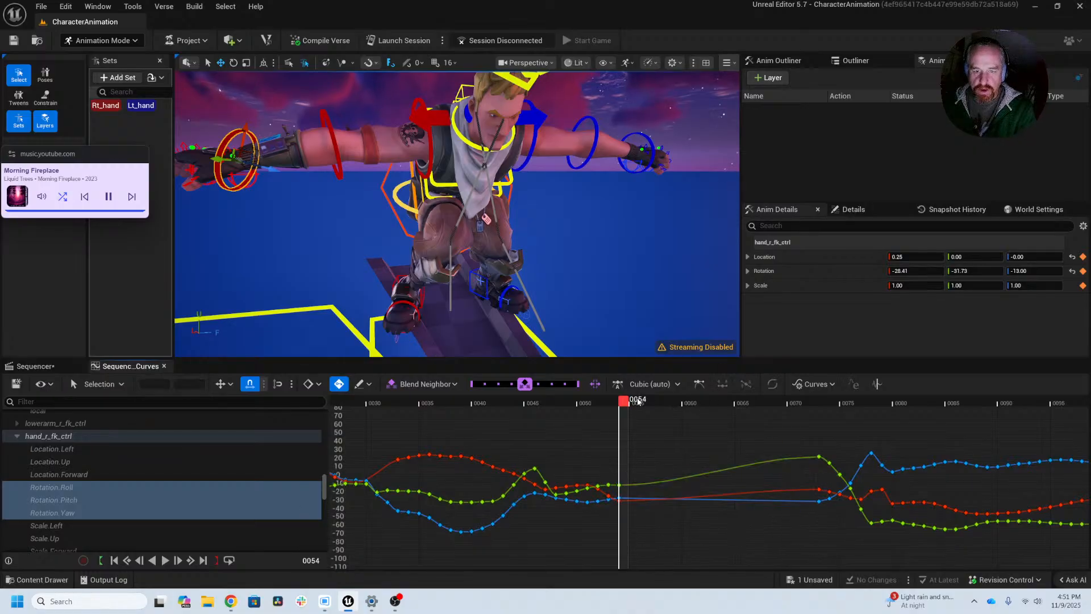
Step: Scrub through frame 89 to frame 135 and examine the right hand's motion together with its remaining rotation curves
left_click_drag(624, 402, 992, 461)
middle_click_drag(622, 305, 598, 218)
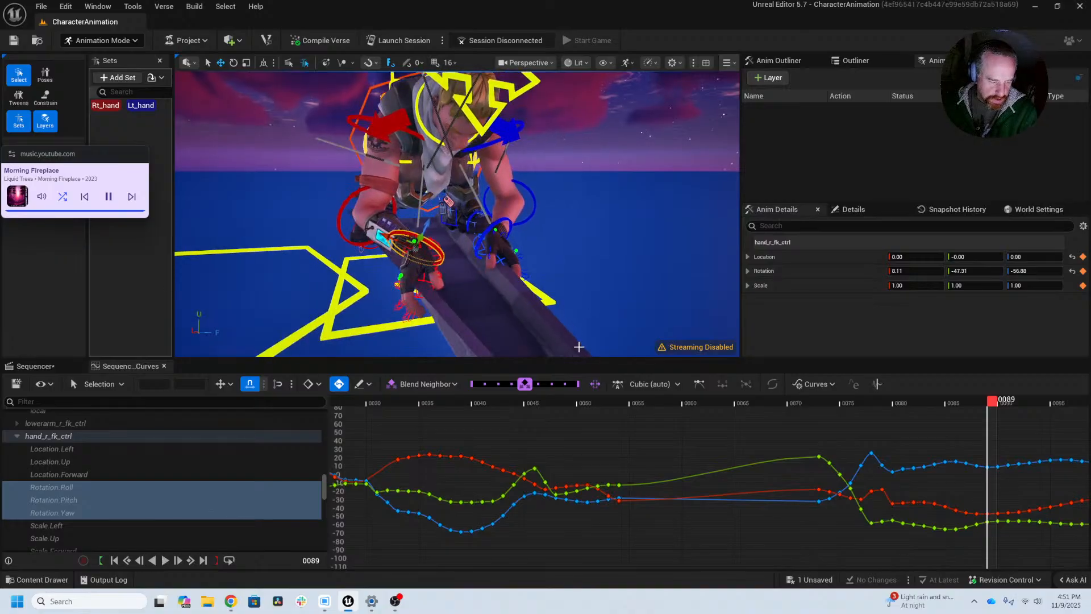
middle_click_drag(946, 438, 555, 419, "alt")
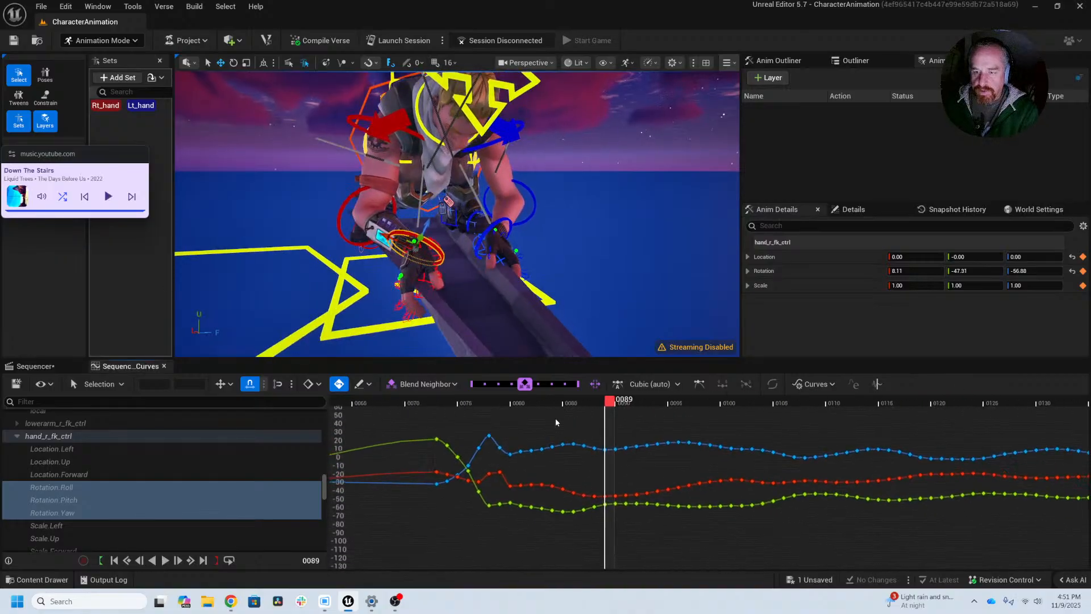
right_click_drag(734, 436, 609, 417, "alt")
middle_click_drag(751, 450, 457, 469, "alt")
right_click_drag(643, 451, 546, 492, "alt")
left_click_drag(477, 404, 581, 426)
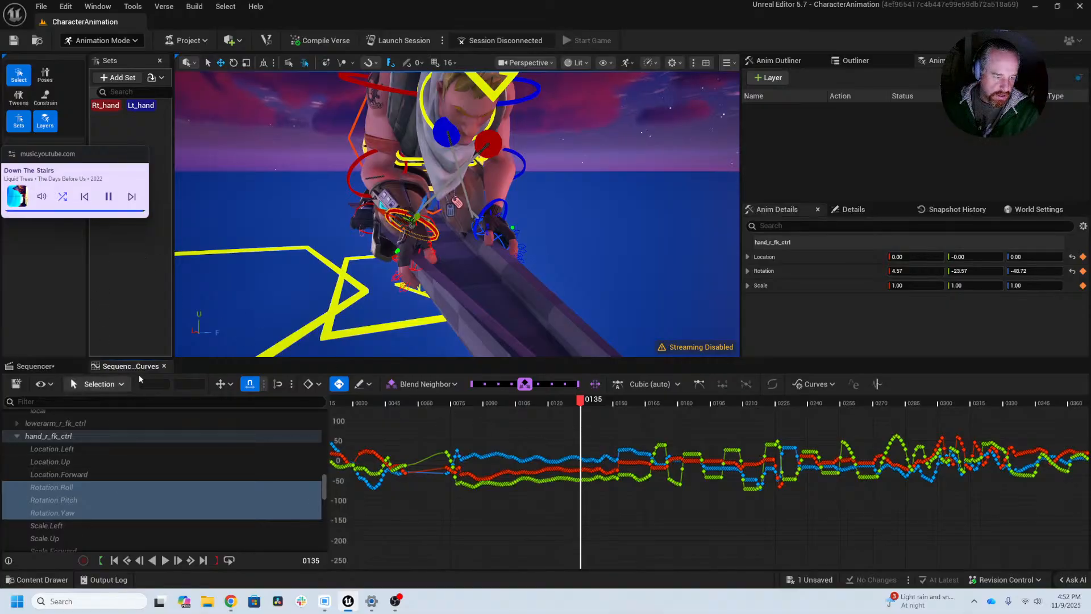
Step: Switch from Unreal Editor to another open browser window
key("alt+Tab")
key("alt+Tab")
key("alt+Tab")
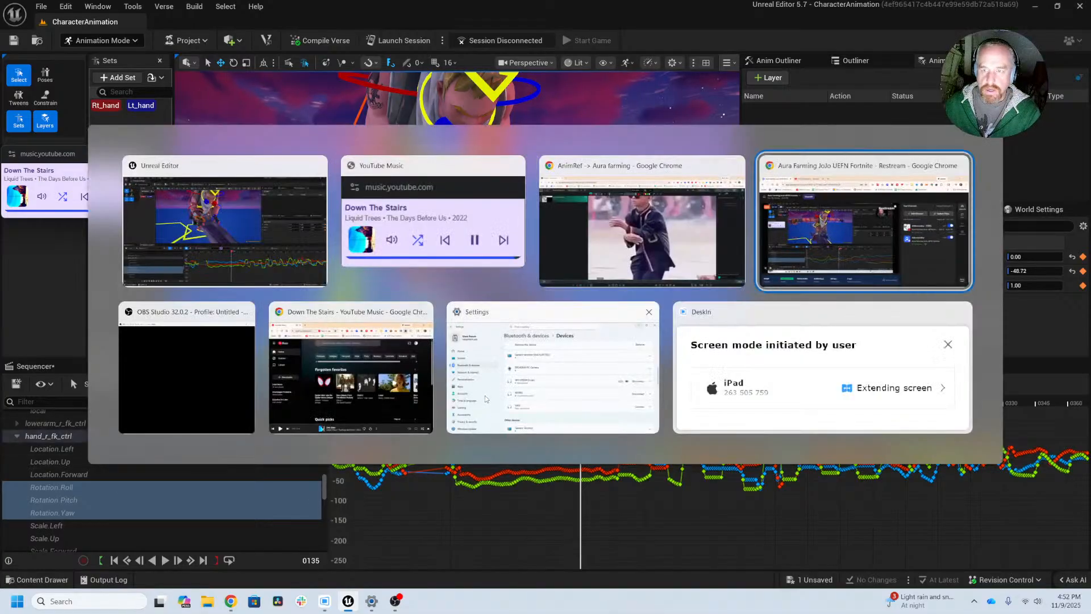
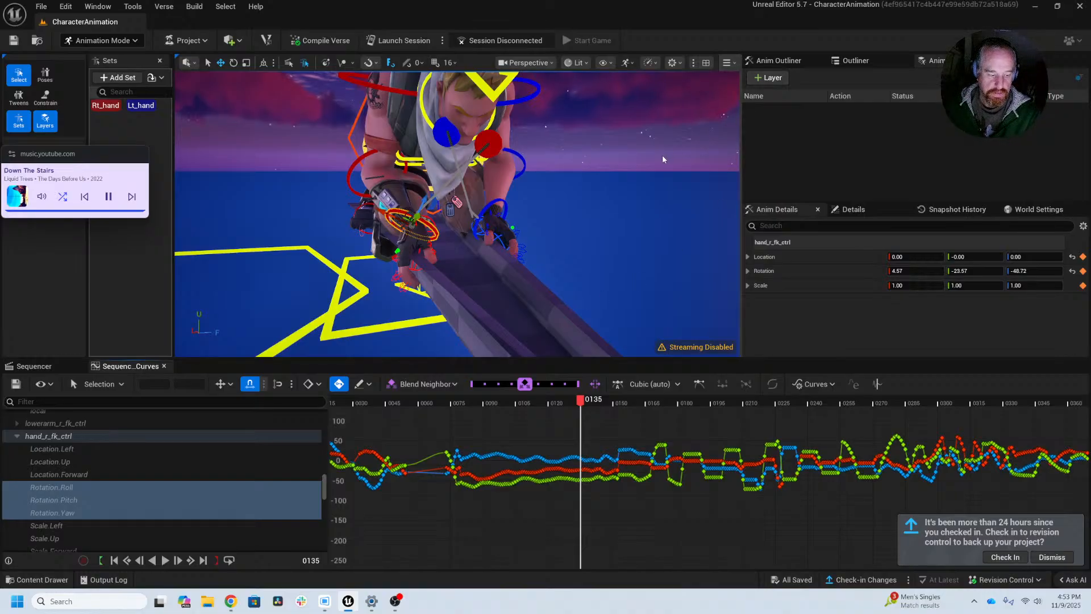
Step: Dismiss the reminder about checking the project in to revision control
middle_click_drag(561, 172, 608, 199, "alt")
right_click_drag(609, 199, 557, 199, "alt")
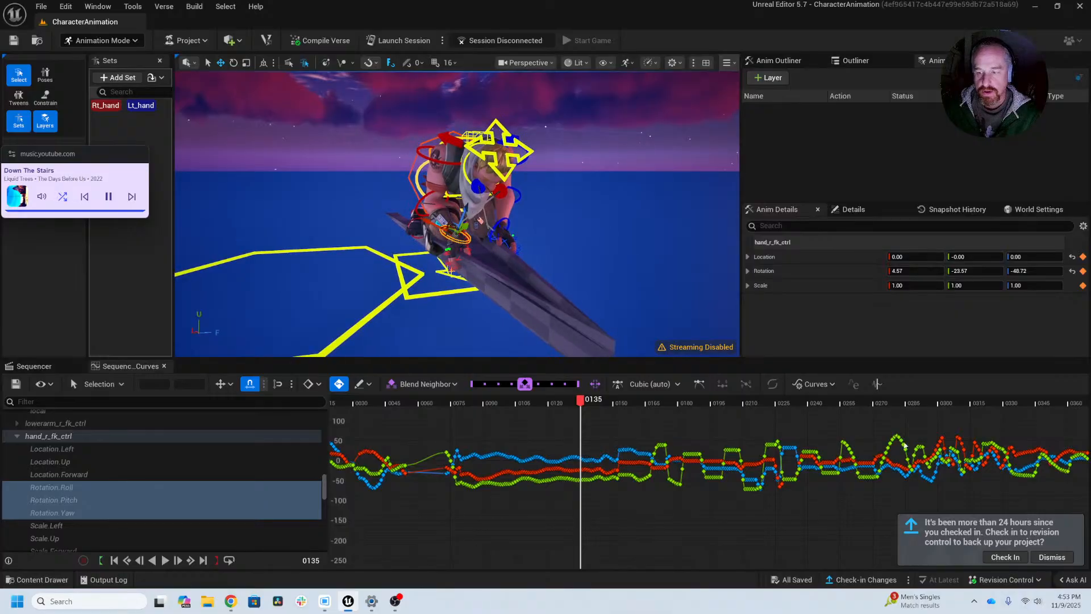
left_click(1052, 558)
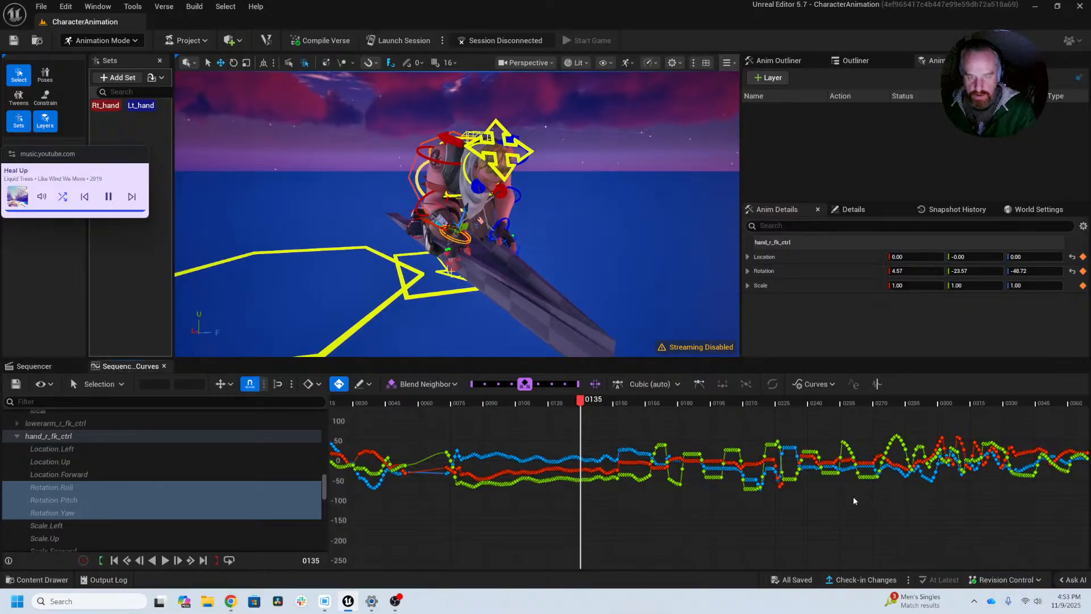
Step: Scrub the animation to frame 154 and view the character's right arm from the side
left_click_drag(564, 236, 597, 270, "alt")
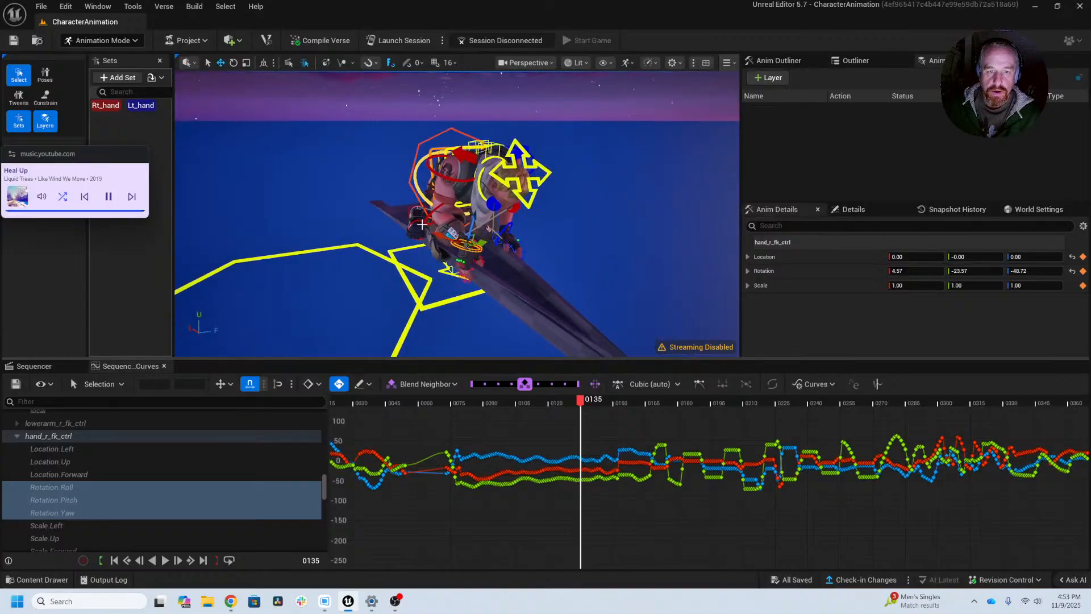
right_click_drag(597, 270, 642, 270, "alt")
middle_click_drag(642, 271, 635, 284, "alt")
left_click_drag(583, 405, 624, 391)
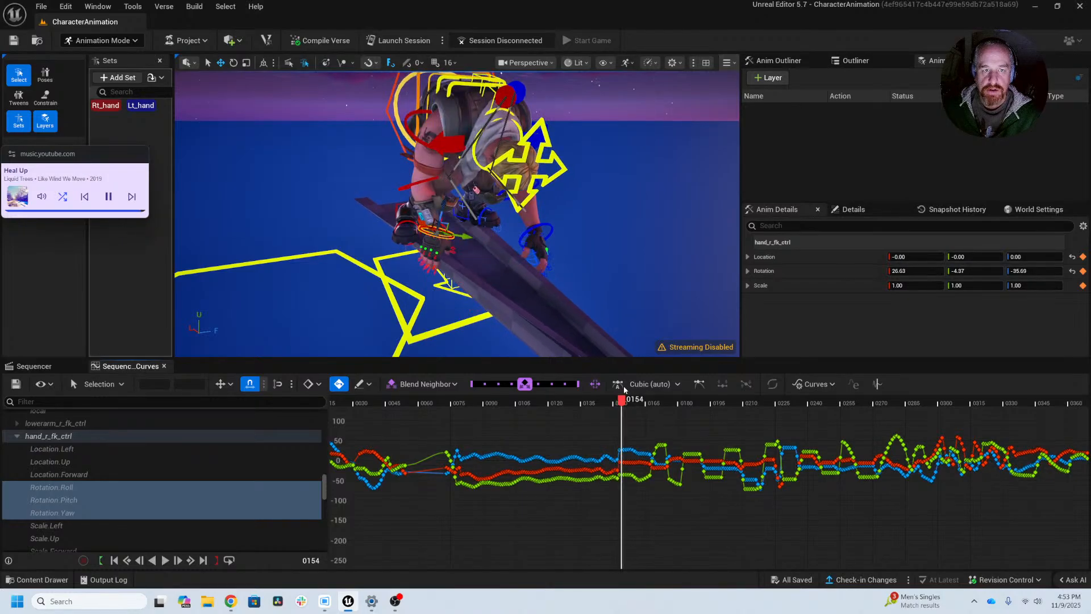
left_click_drag(534, 254, 575, 241, "alt")
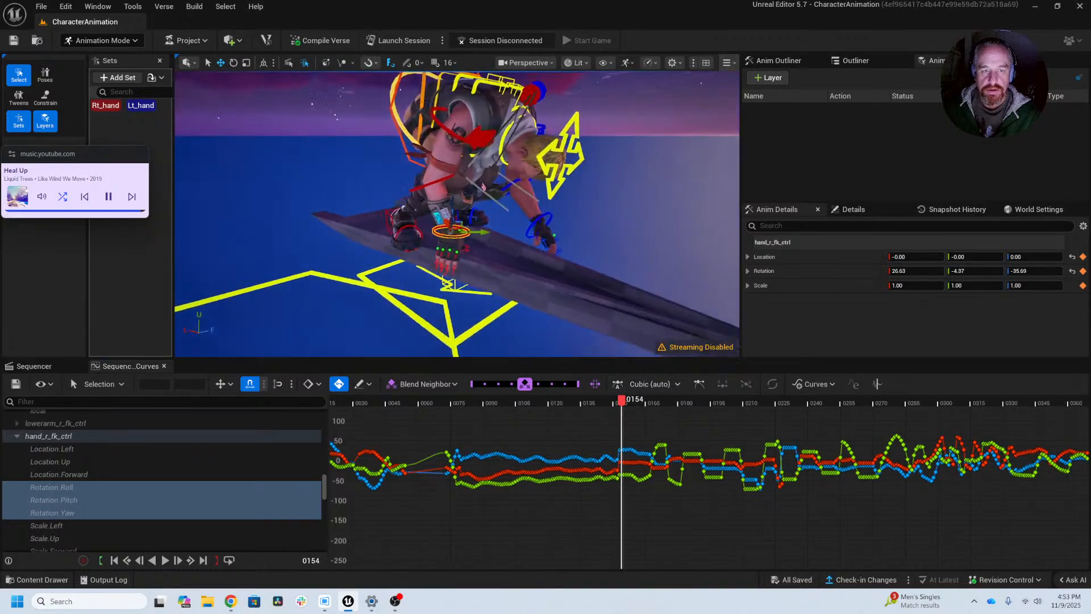
left_click_drag(483, 186, 514, 183, "alt")
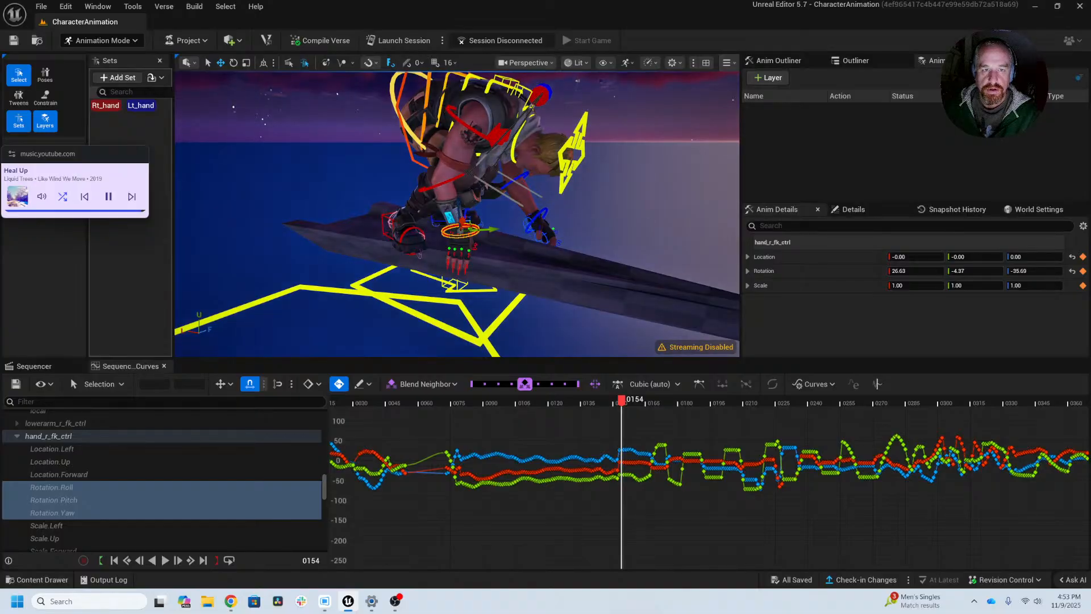
Step: At frame 154, rotate upperarm_r_fk_ctrl to about 16.24, -1.67, 78.41
left_click(469, 126)
right_click_drag(608, 462, 1075, 489, "alt")
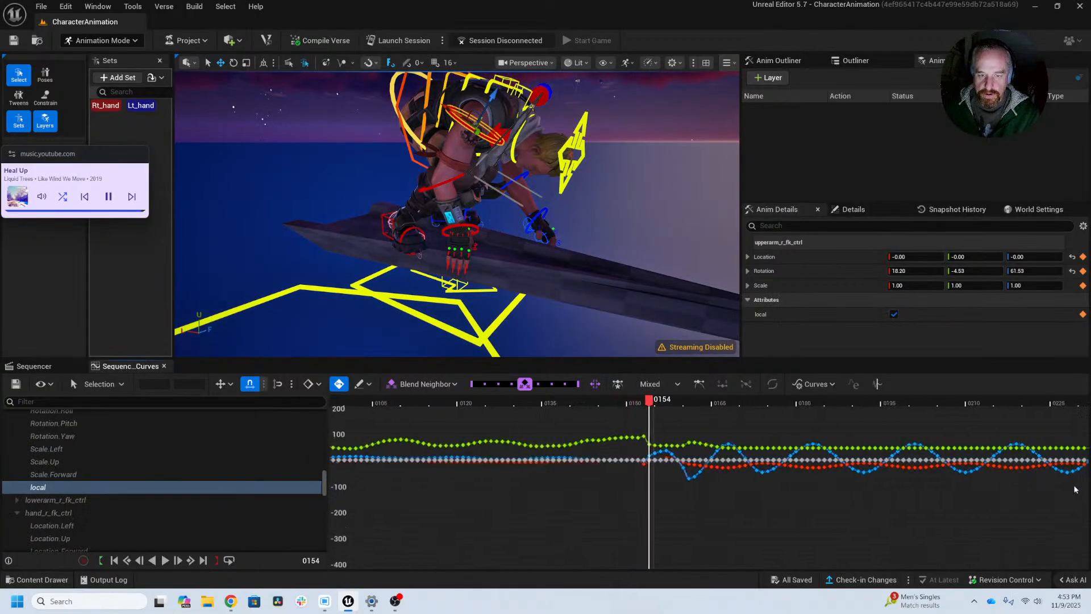
right_click_drag(654, 472, 1048, 414, "alt")
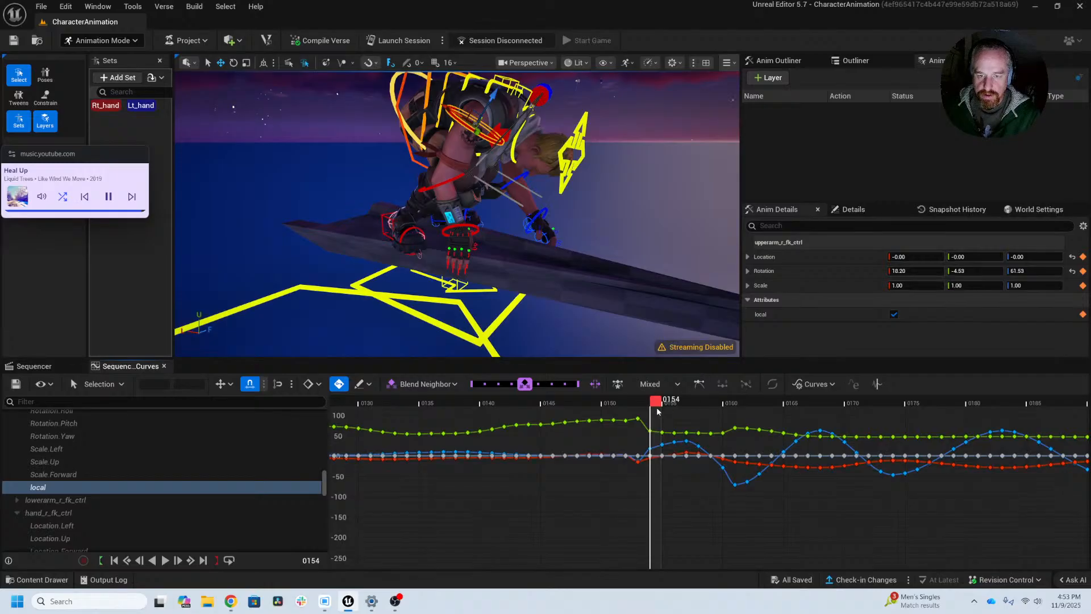
mouse_move(657, 401)
left_mouse_down()
mouse_move(644, 402)
mouse_move(655, 403)
left_mouse_up()
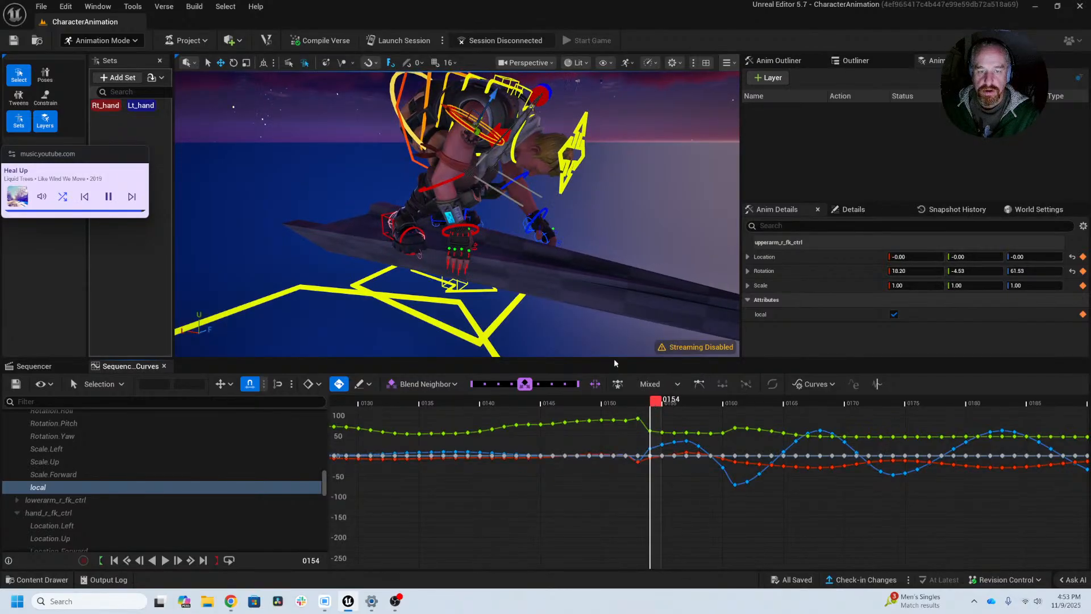
key("e")
left_click_drag(475, 75, 341, 80)
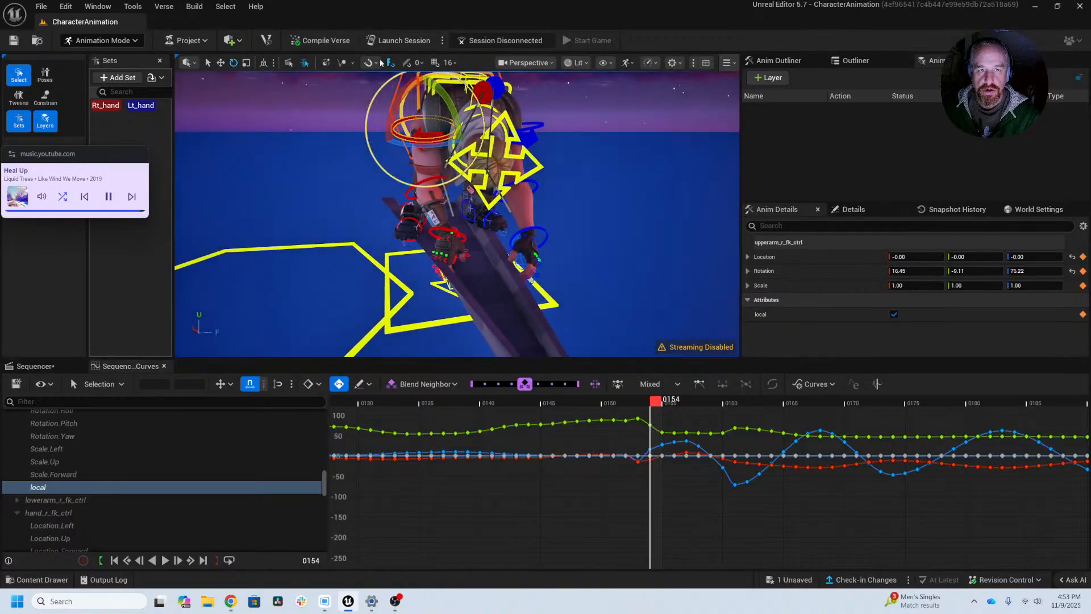
left_click_drag(397, 105, 382, 139)
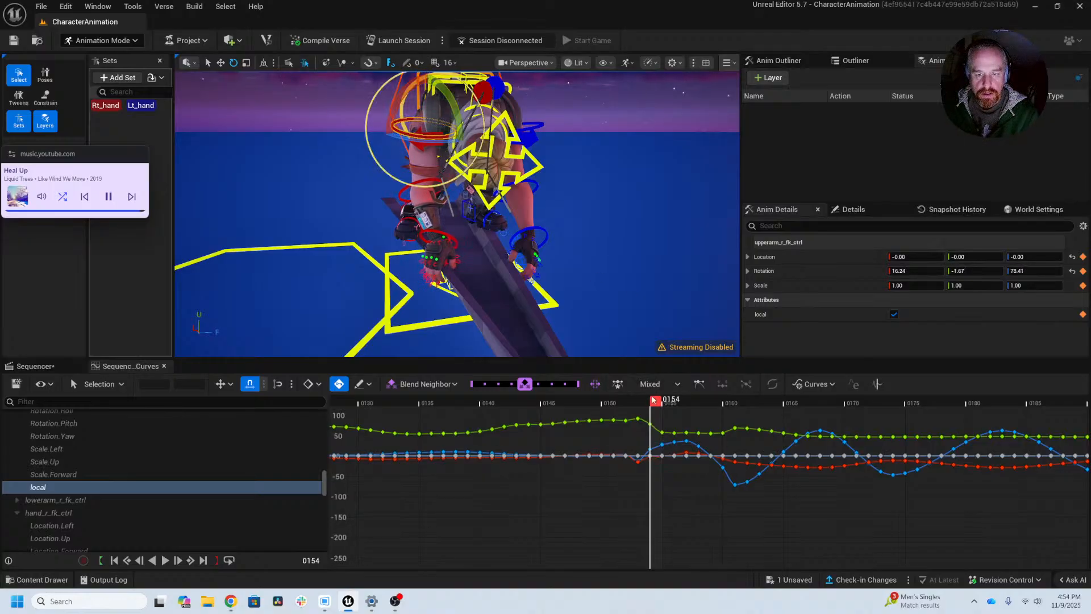
Step: Move to frame 155 and rotate upperarm_r_fk_ctrl to about 27.09, 3.93, 70.48
mouse_move(656, 401)
left_mouse_down()
mouse_move(641, 402)
mouse_move(759, 401)
mouse_move(654, 409)
mouse_move(668, 411)
left_mouse_up()
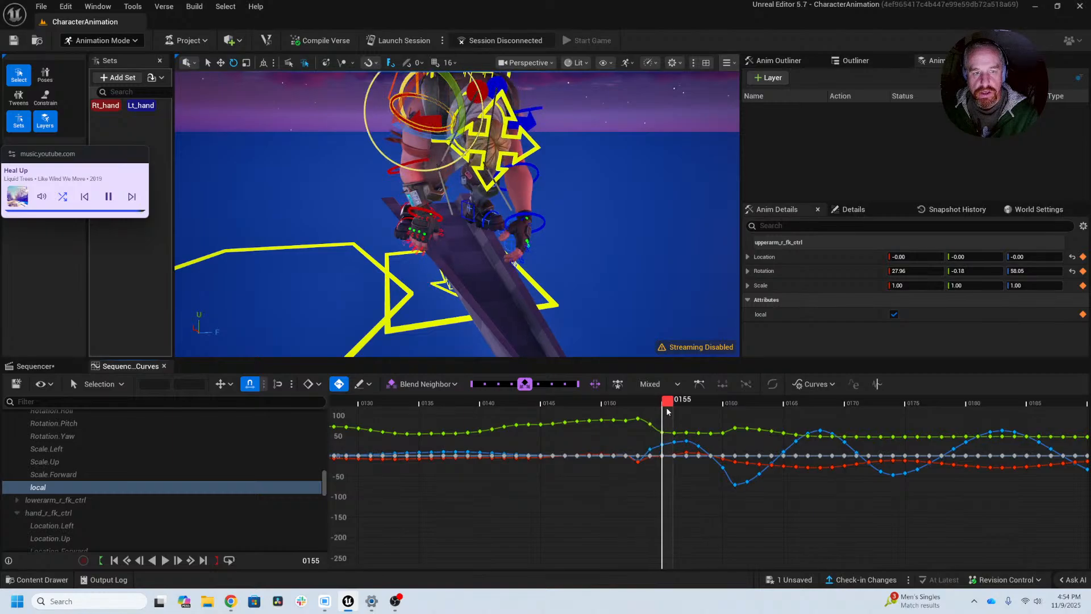
left_click_drag(473, 263, 607, 242, "alt")
left_click_drag(464, 136, 529, 131)
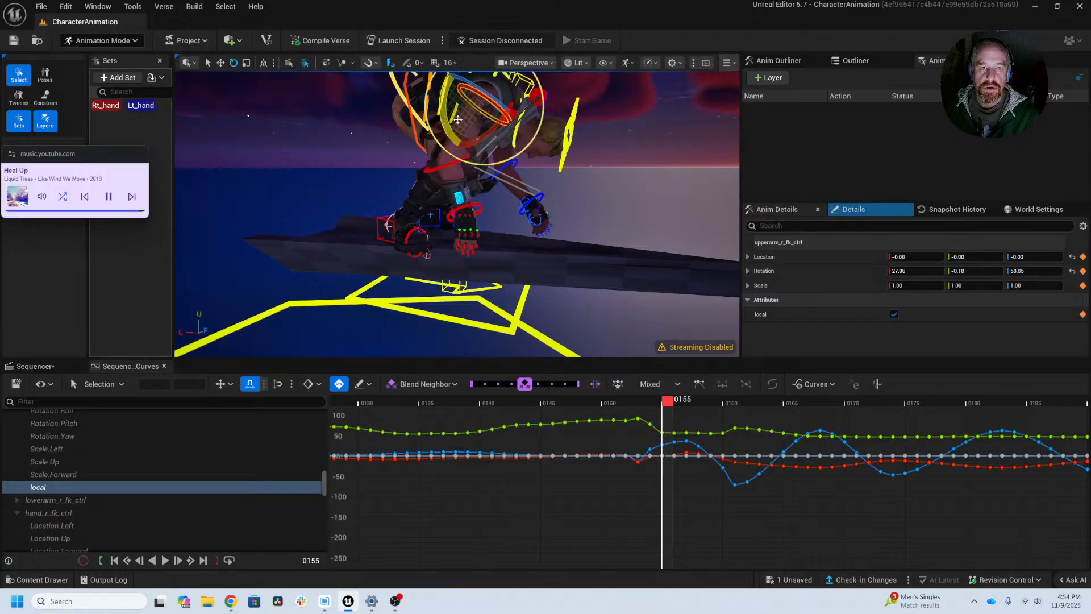
key("ctrl+z")
left_click_drag(467, 139, 532, 126, "alt")
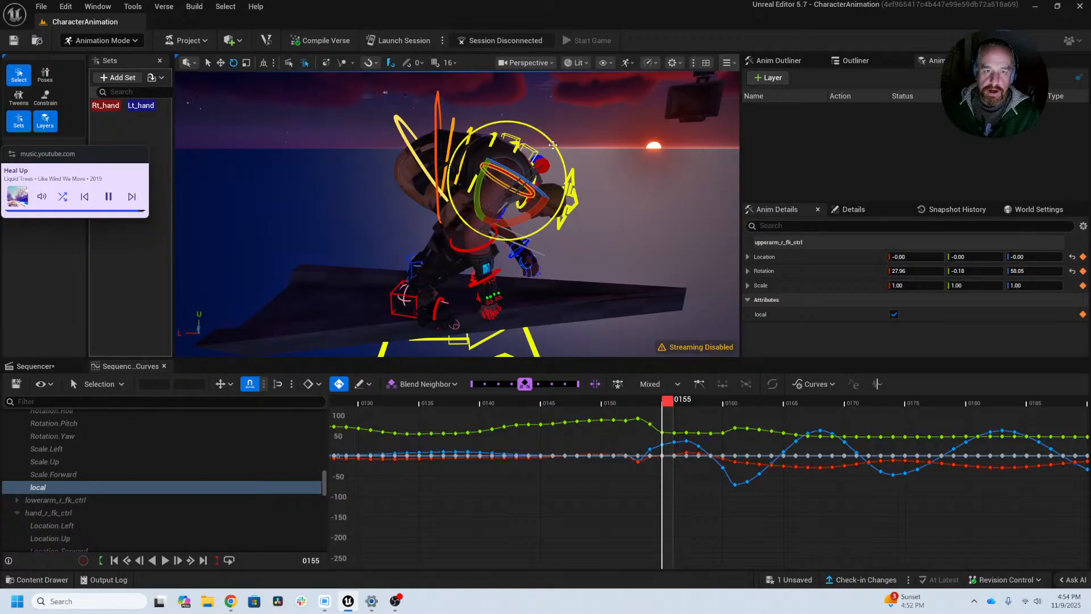
left_click_drag(555, 171, 546, 82, "alt")
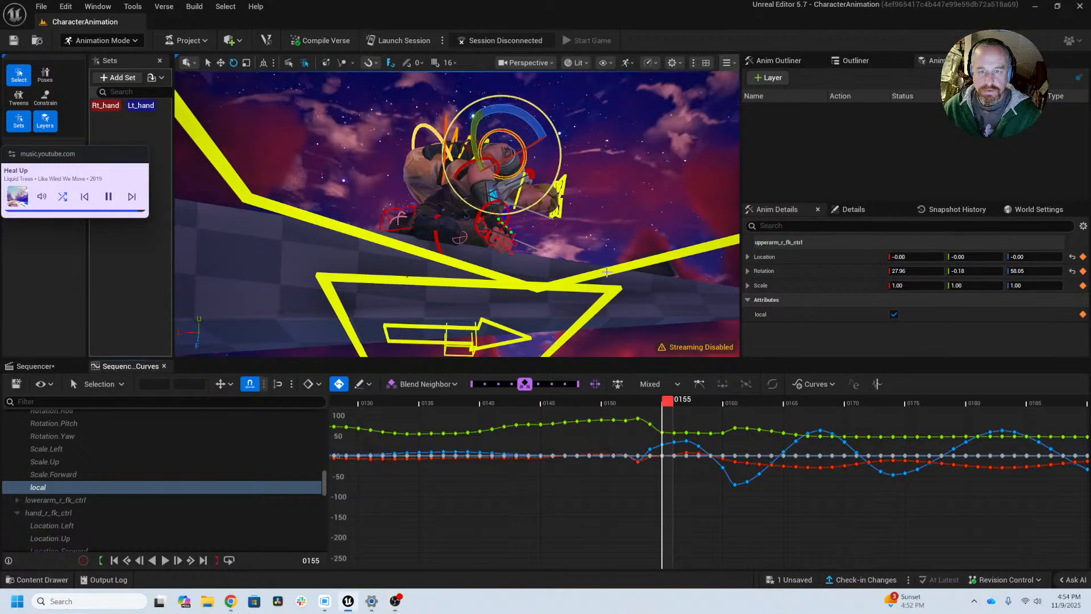
left_click_drag(482, 187, 483, 151, "alt")
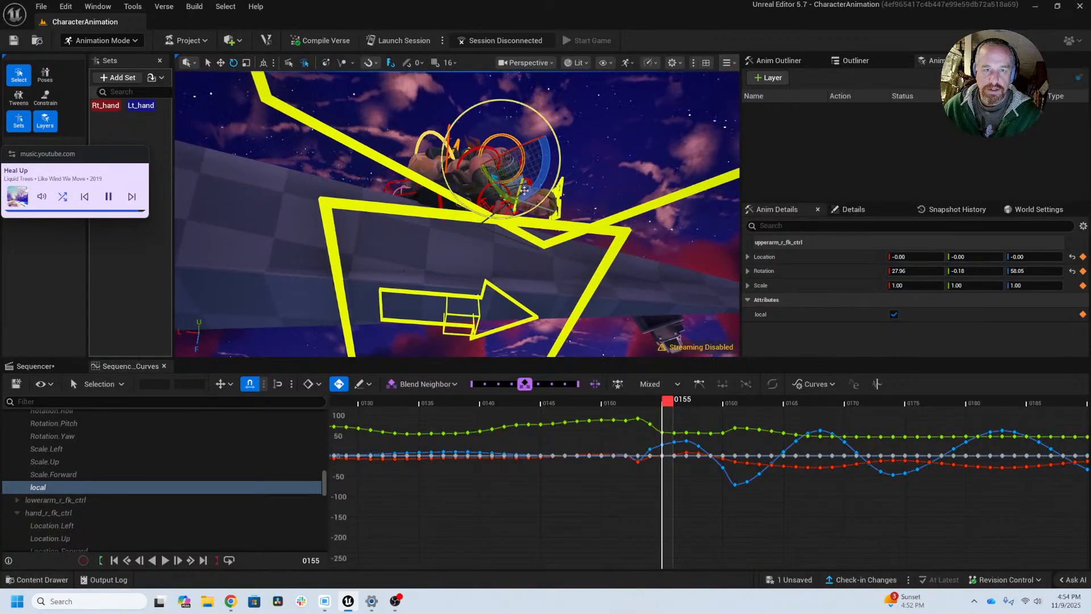
mouse_move(521, 118)
left_mouse_down("alt")
mouse_move(595, 154)
mouse_move(538, 202)
left_mouse_up("alt")
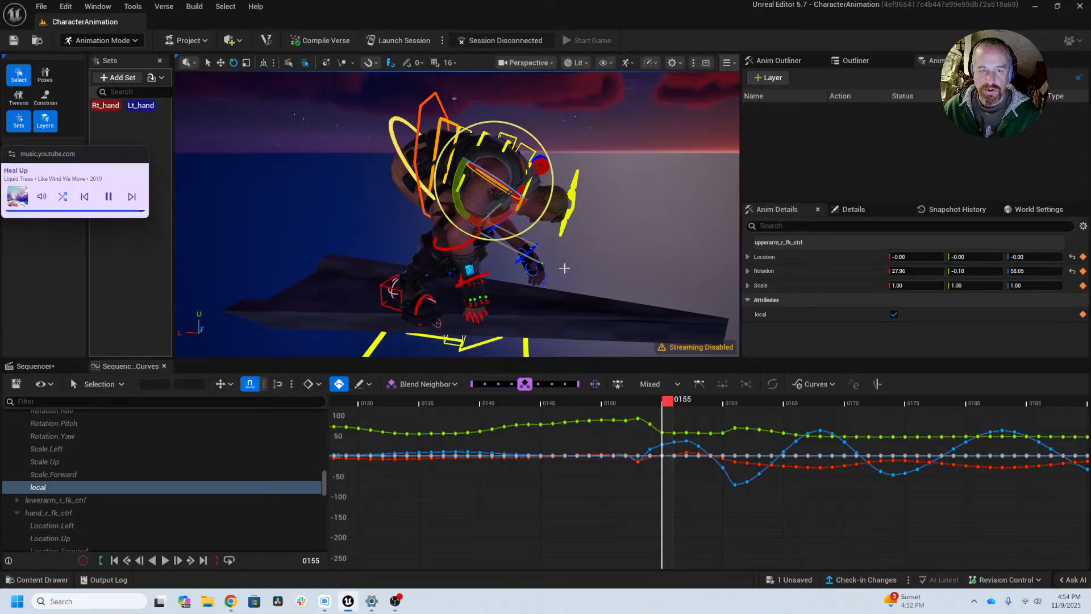
left_click_drag(536, 343, 542, 339, "alt")
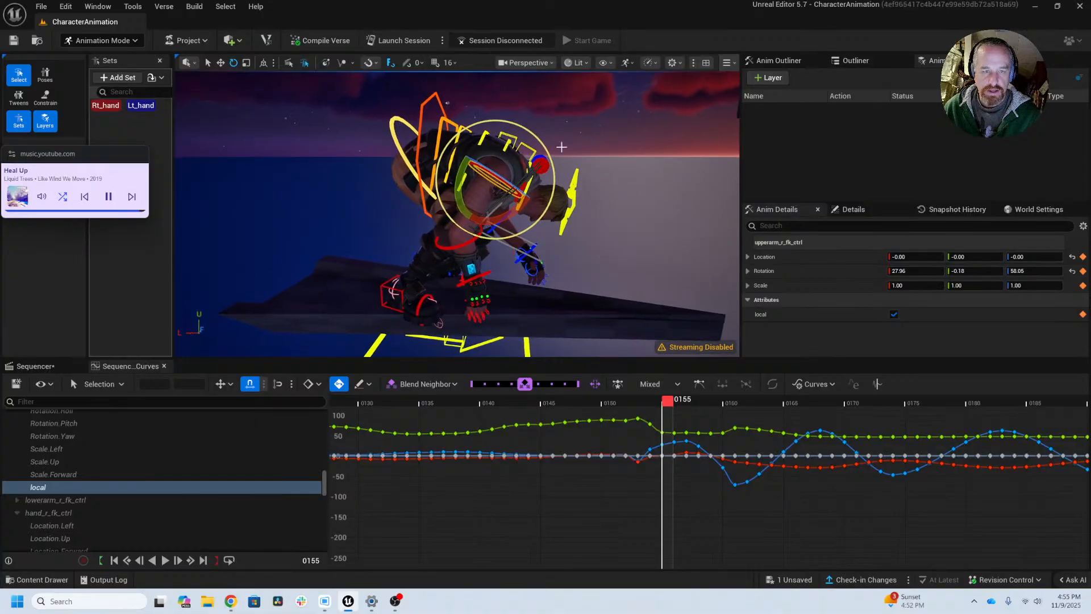
mouse_move(529, 131)
left_mouse_down()
mouse_move(502, 117)
mouse_move(518, 125)
left_mouse_up()
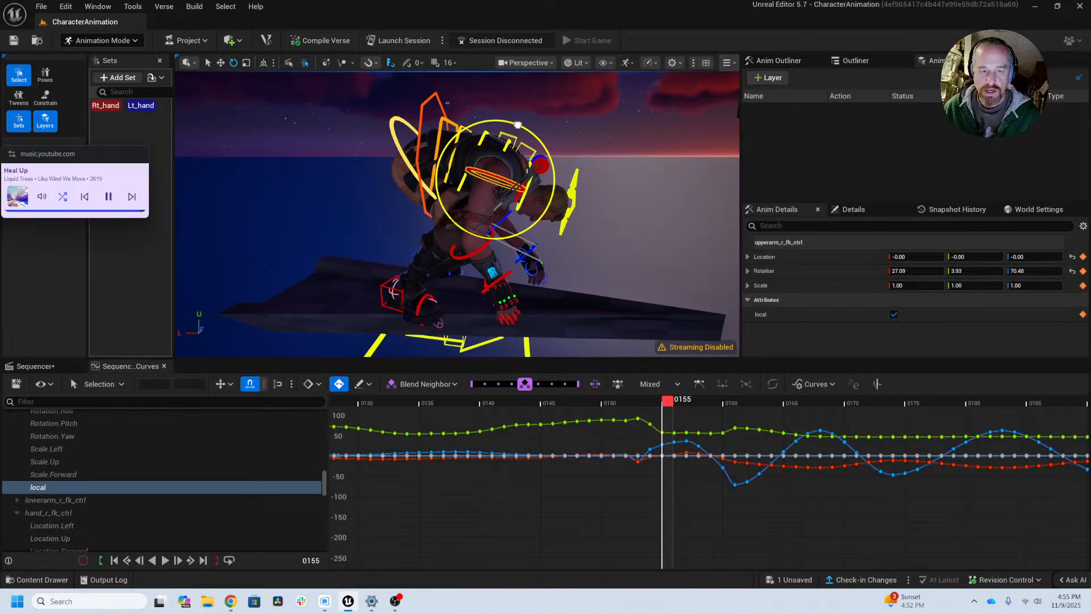
Step: Step back and forth through frames 154 to about 160 and examine the right arm's motion from several angles, ending at frame 155
left_click_drag(631, 150, 443, 153, "alt")
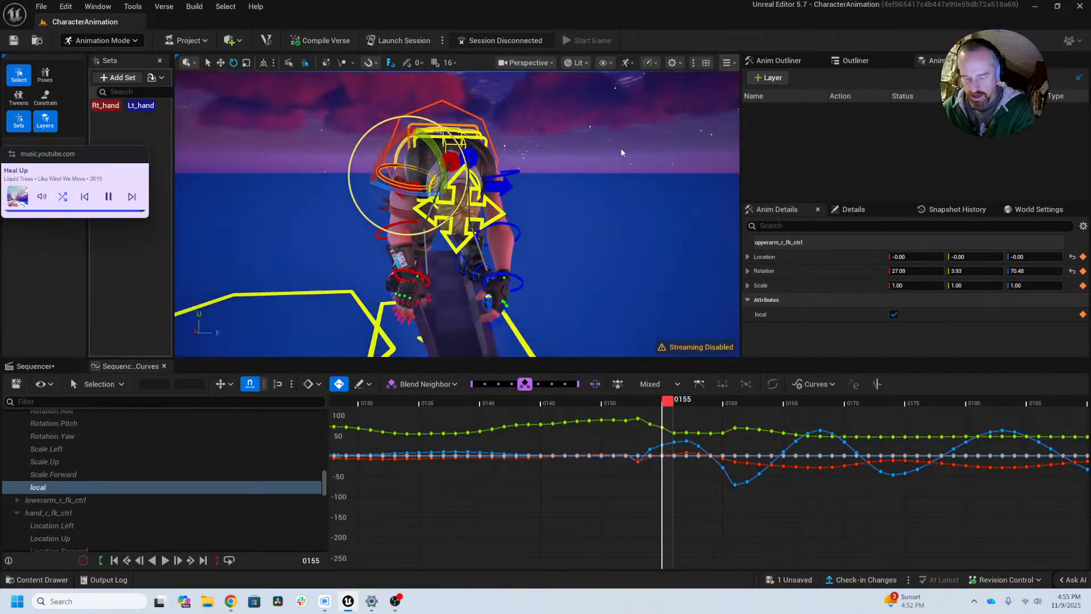
key("Left")
key("Right")
key("Right")
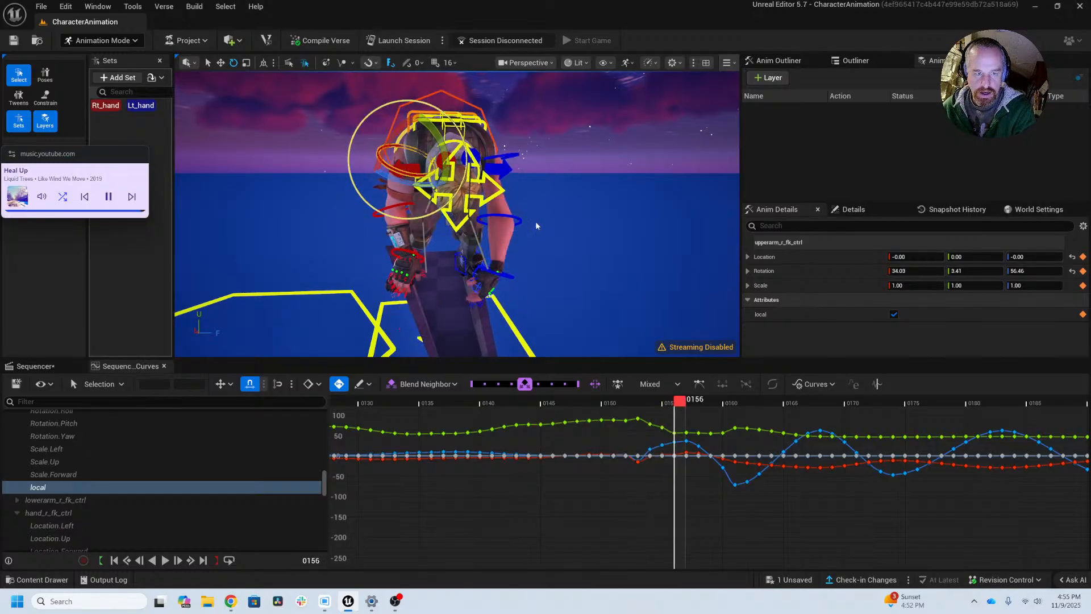
left_click_drag(536, 222, 530, 223, "alt")
key("Left")
key("Left")
key("Right")
key("Right")
key("Right")
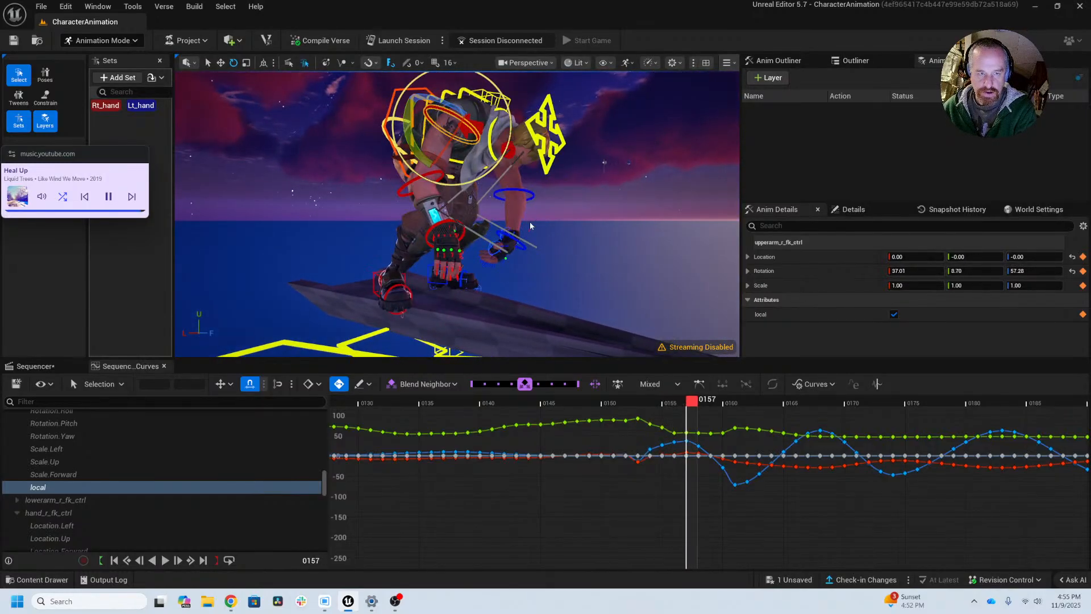
key("Right")
key("Right")
key("Left")
key("Left")
key("Left")
key("Left")
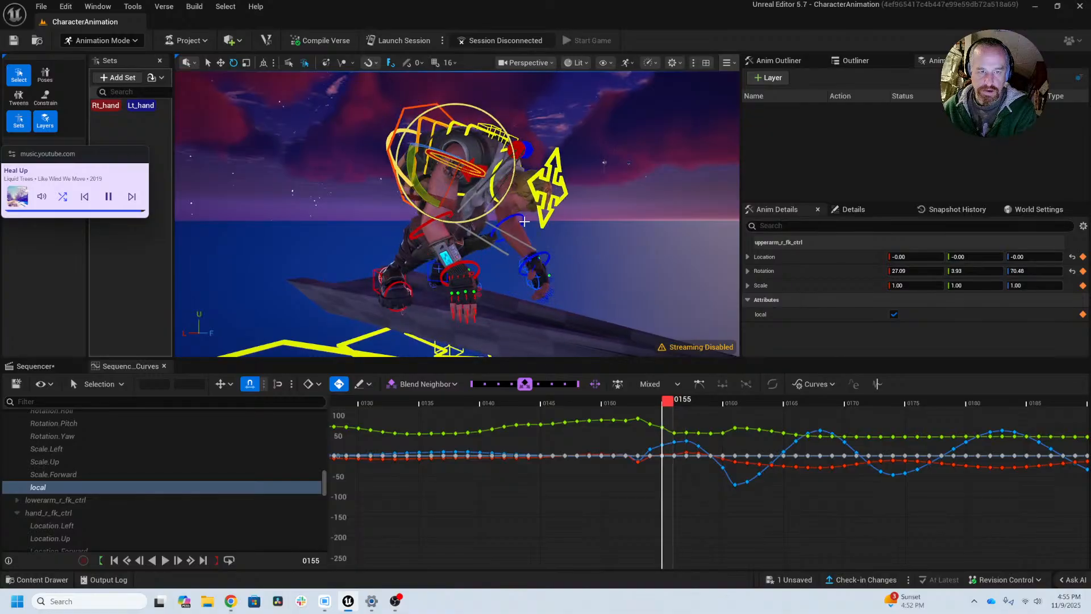
key("Right")
key("Right")
left_click_drag(530, 223, 523, 222, "alt")
key("Right")
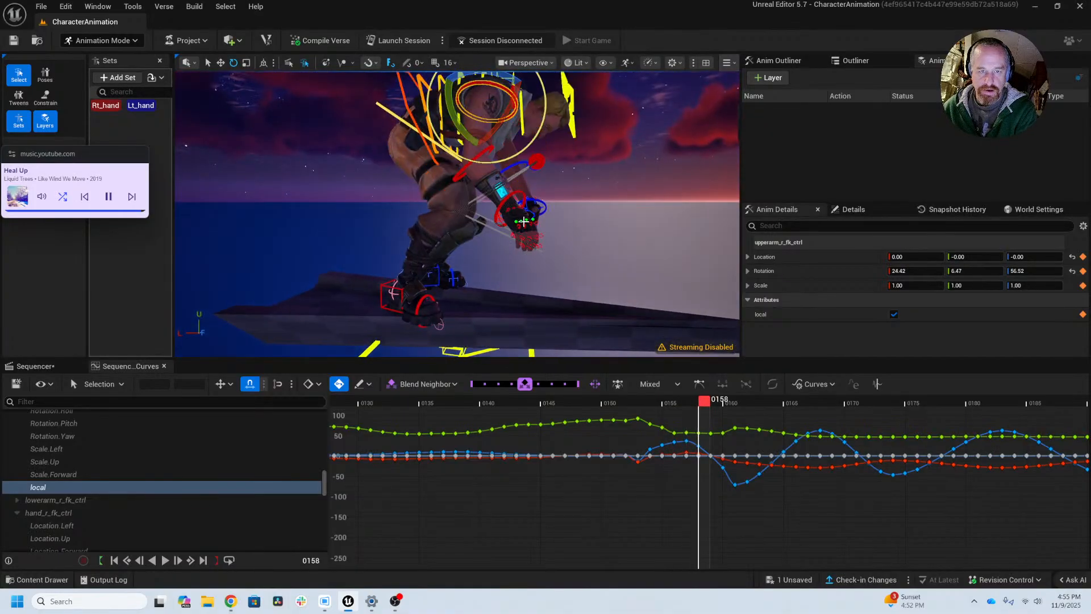
key("Right")
key("Right")
key("Left")
key("Left")
key("Left")
key("Left")
key("Left")
key("Left")
key("Left")
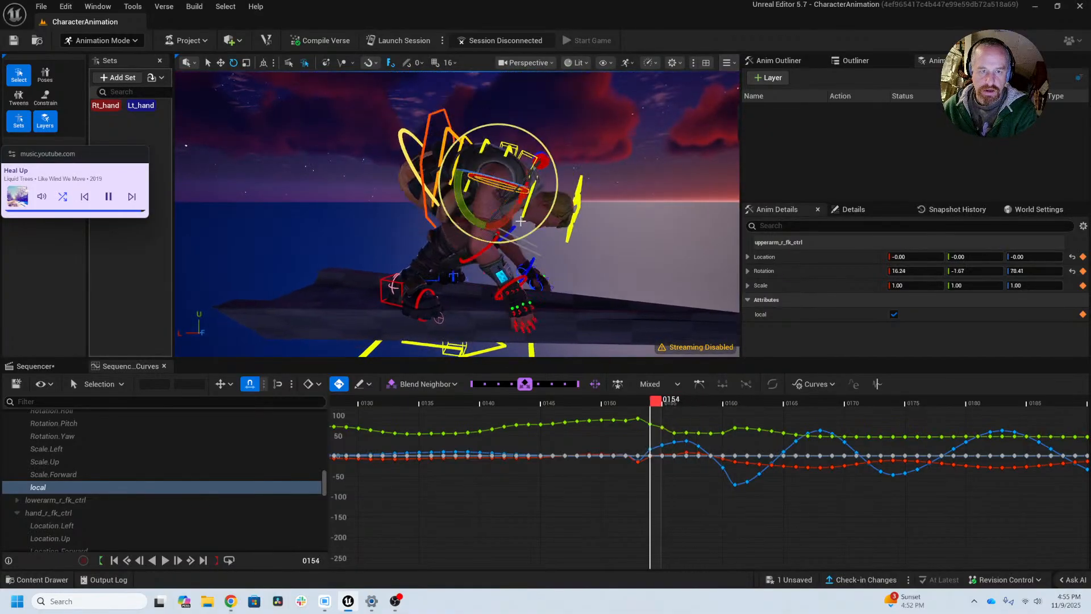
key("Right")
key("Right")
key("Right")
key("Right")
key("Right")
key("Left")
key("Left")
key("Left")
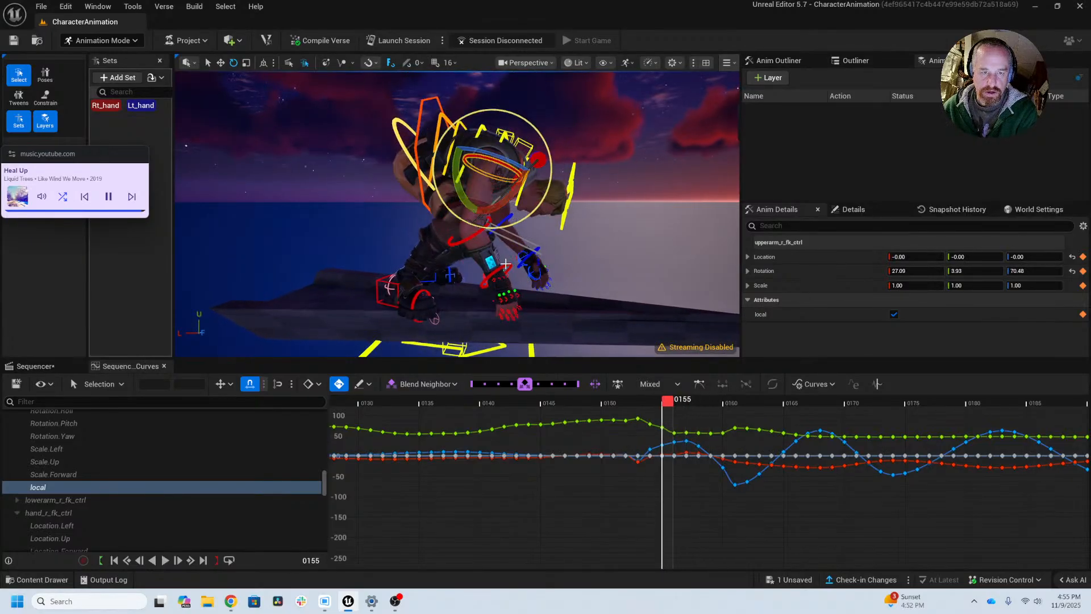
Step: Deselect the right upper arm control and save the changes
left_click(540, 284)
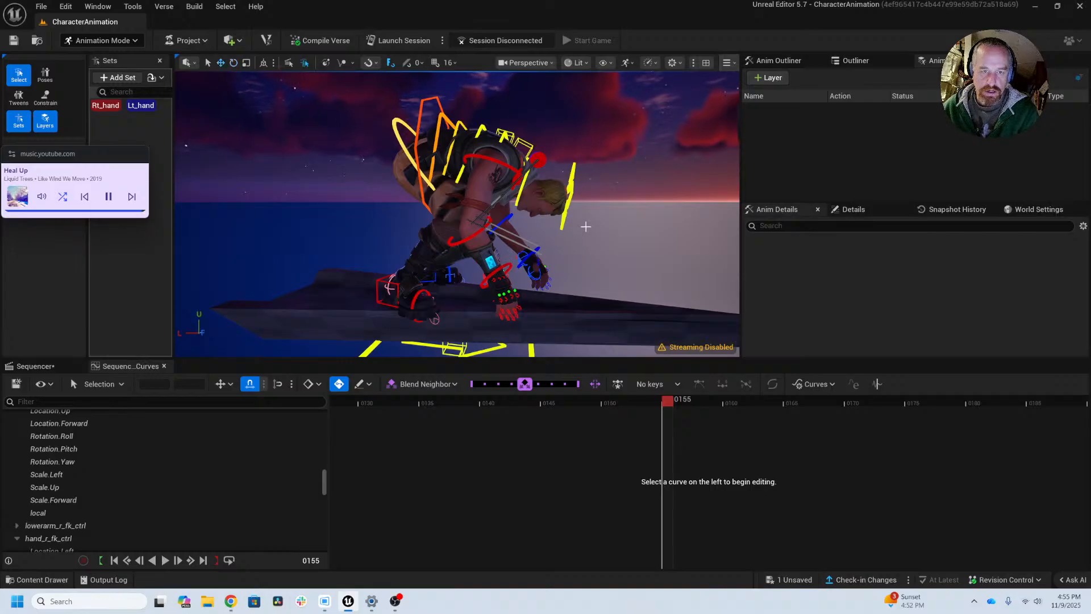
key("ctrl+s")
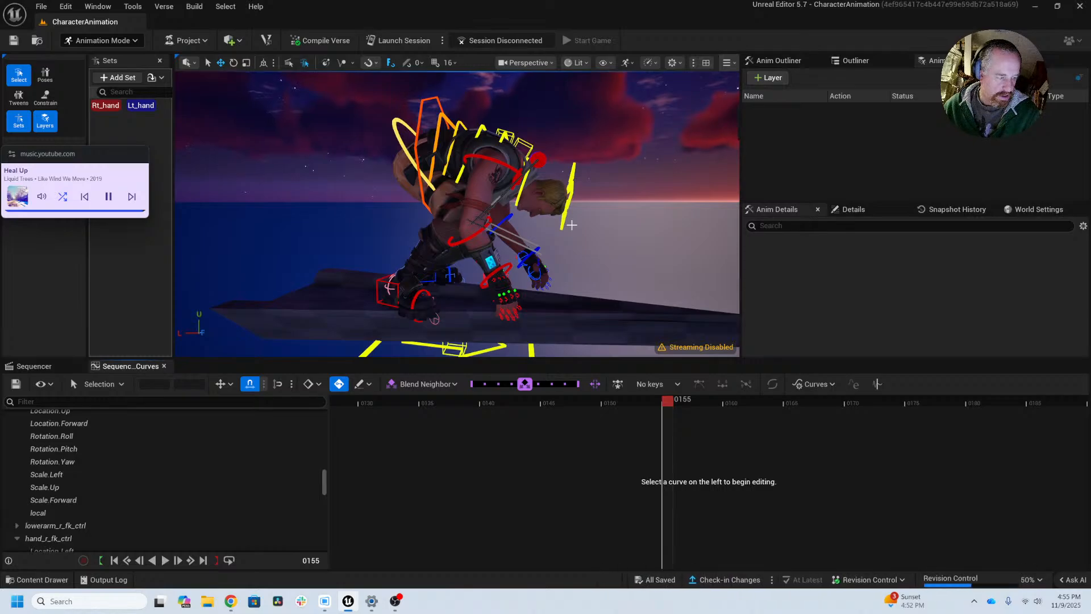
Step: Select hand_r_fk_ctrl and turn on its motion trail, with the right hand shown in a closer side view
left_click_drag(573, 223, 511, 212, "alt")
left_click(481, 262)
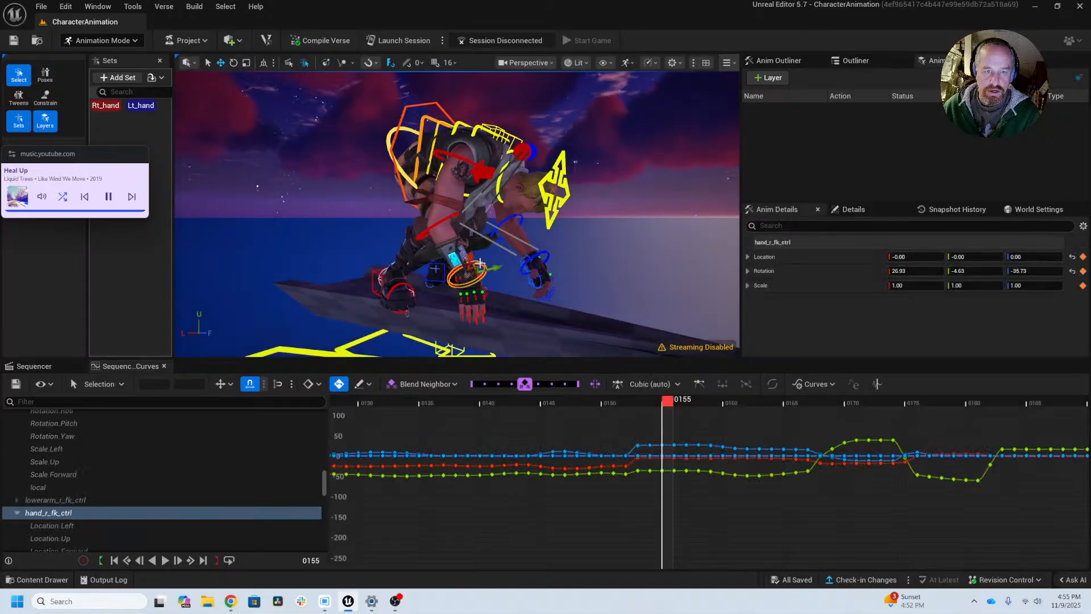
left_click_drag(568, 238, 380, 101, "alt")
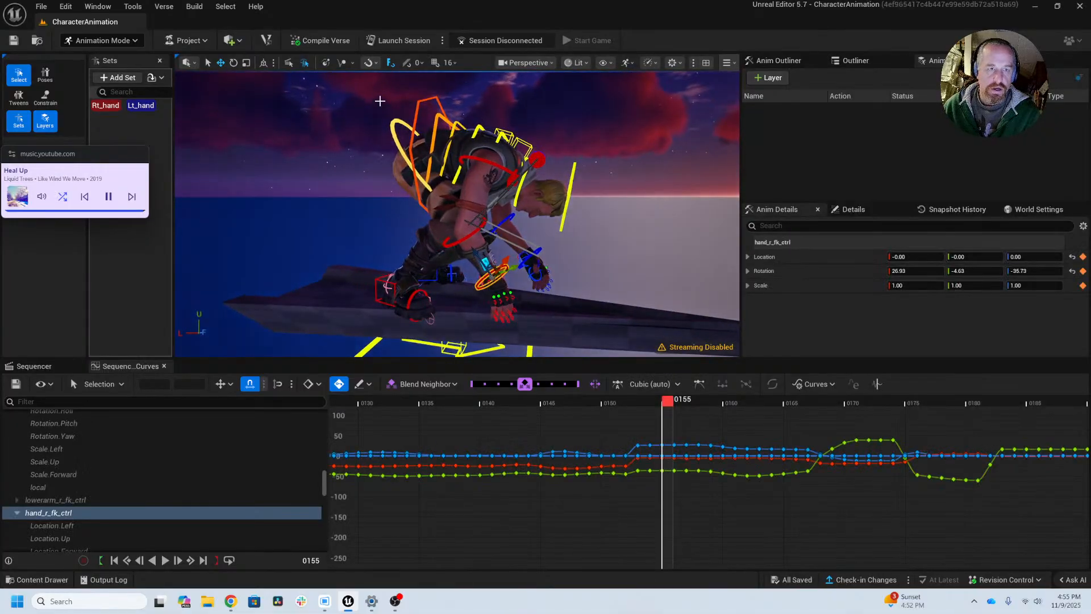
left_click(340, 62)
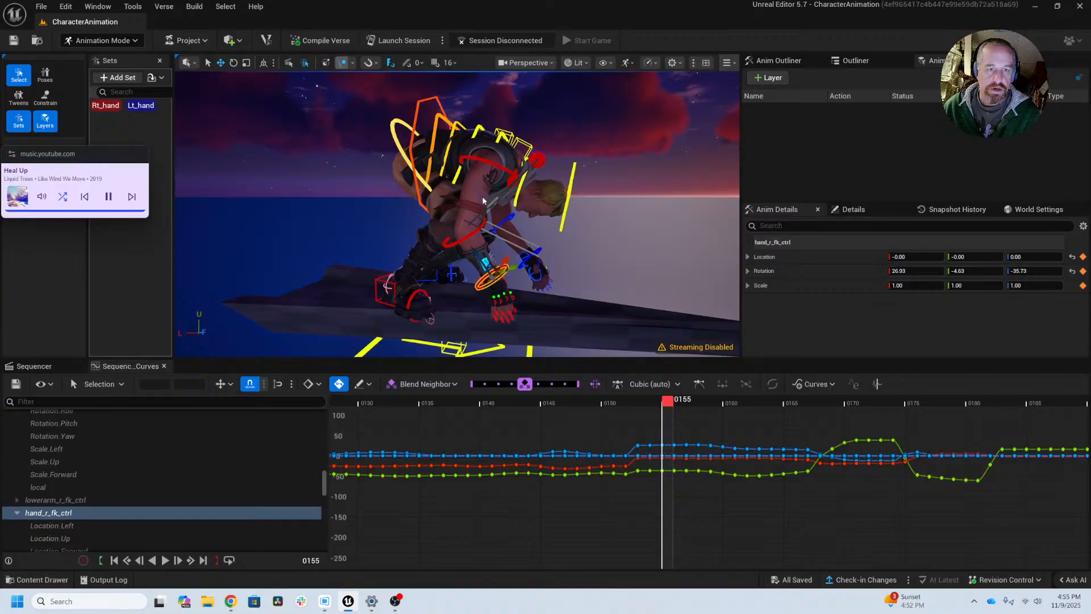
left_click_drag(561, 241, 476, 206, "alt")
scroll(493, 204, "up", 4)
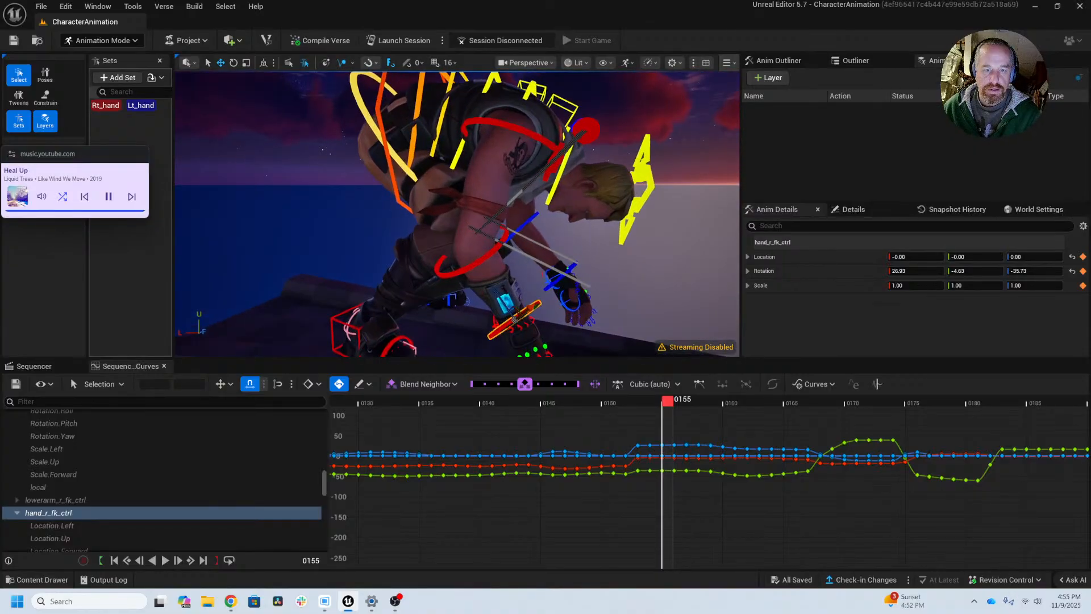
middle_click_drag(510, 198, 449, 143, "alt")
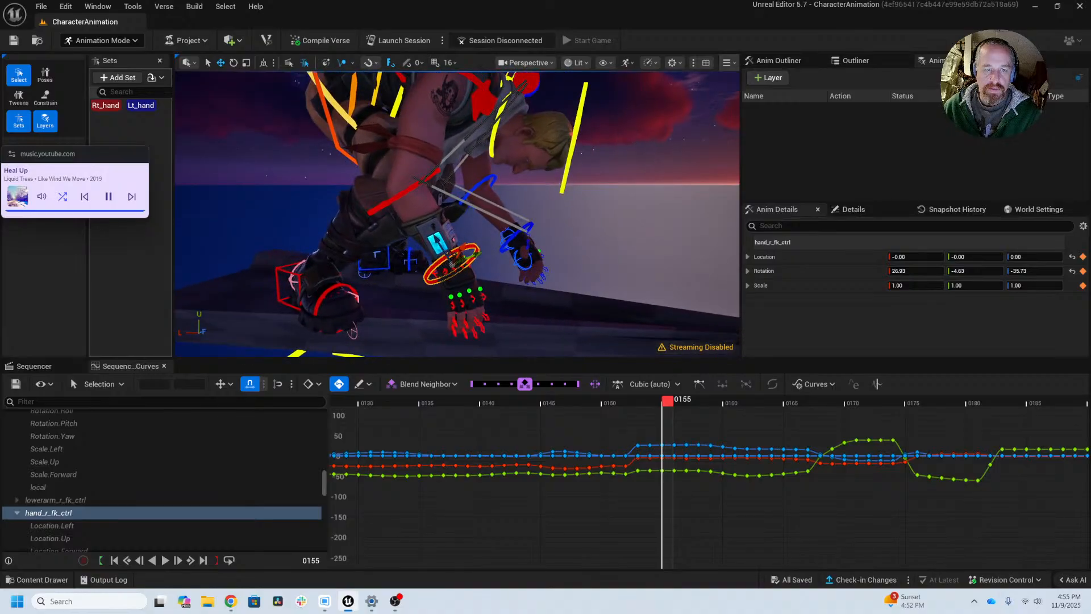
Step: Switch the right hand's motion trail to set frames and back to the full trail, and examine its path from above
mouse_move(658, 406)
left_mouse_down()
mouse_move(641, 405)
mouse_move(722, 408)
mouse_move(641, 406)
mouse_move(669, 405)
left_mouse_up()
right_click_drag(623, 302, 557, 303, "alt")
left_click(350, 62)
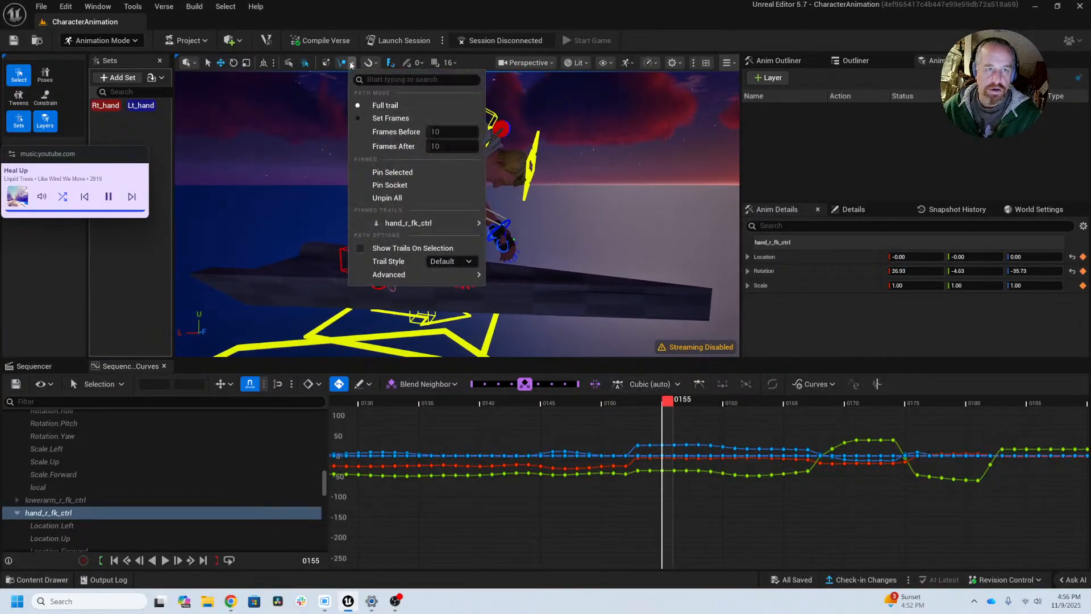
left_click(351, 63)
left_click(351, 63)
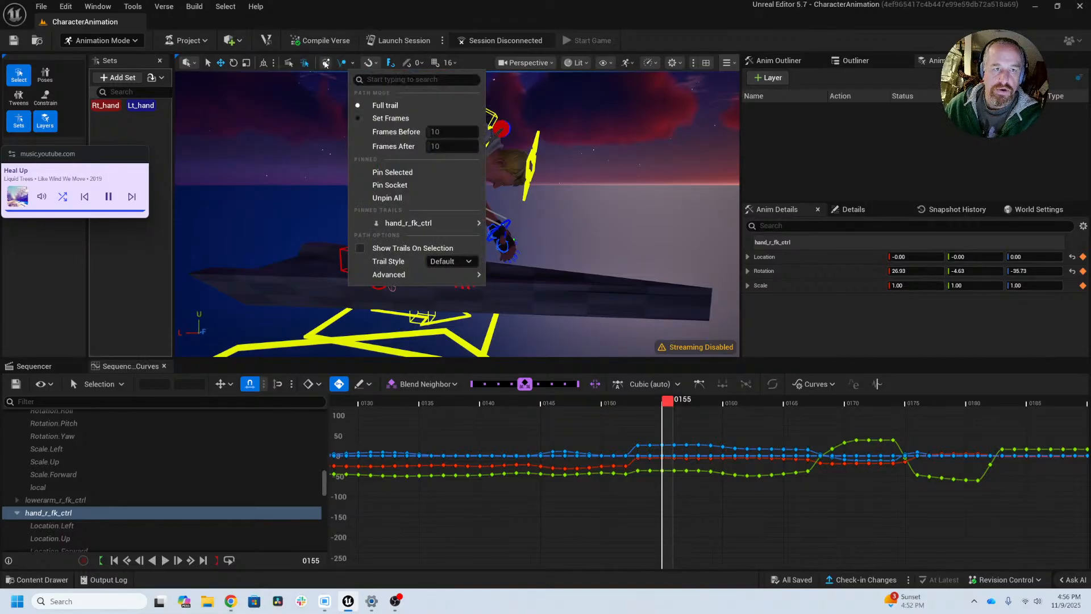
left_click(393, 121)
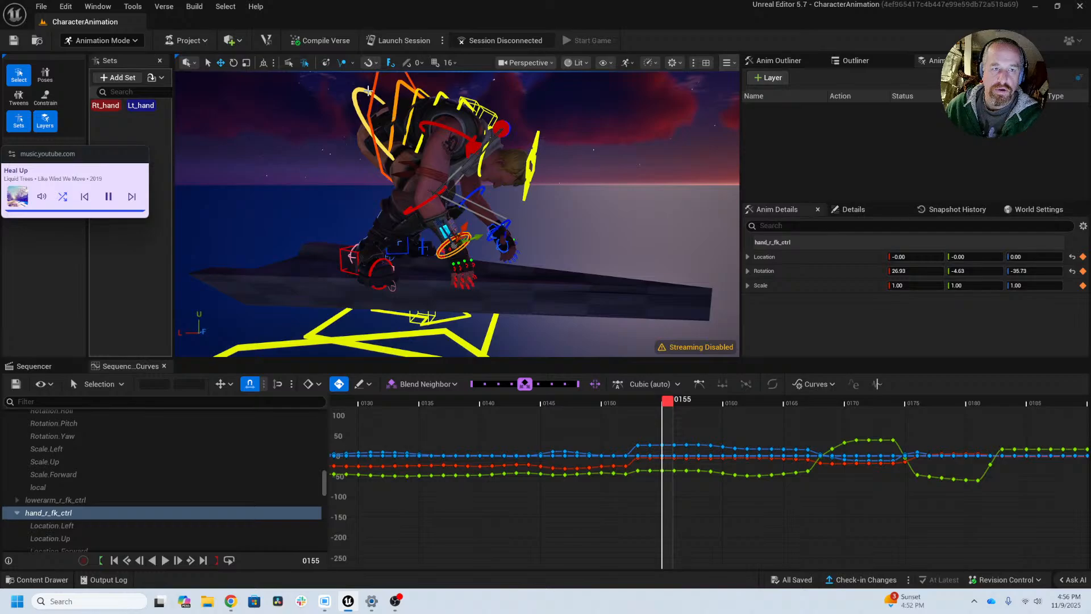
left_click(353, 63)
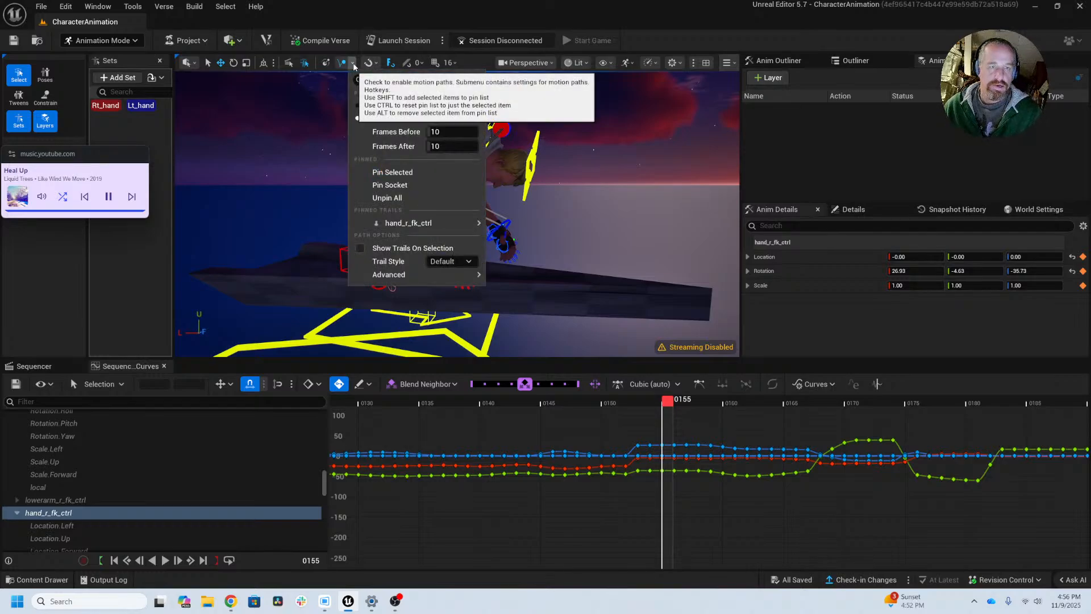
left_click(353, 64)
left_click(349, 64)
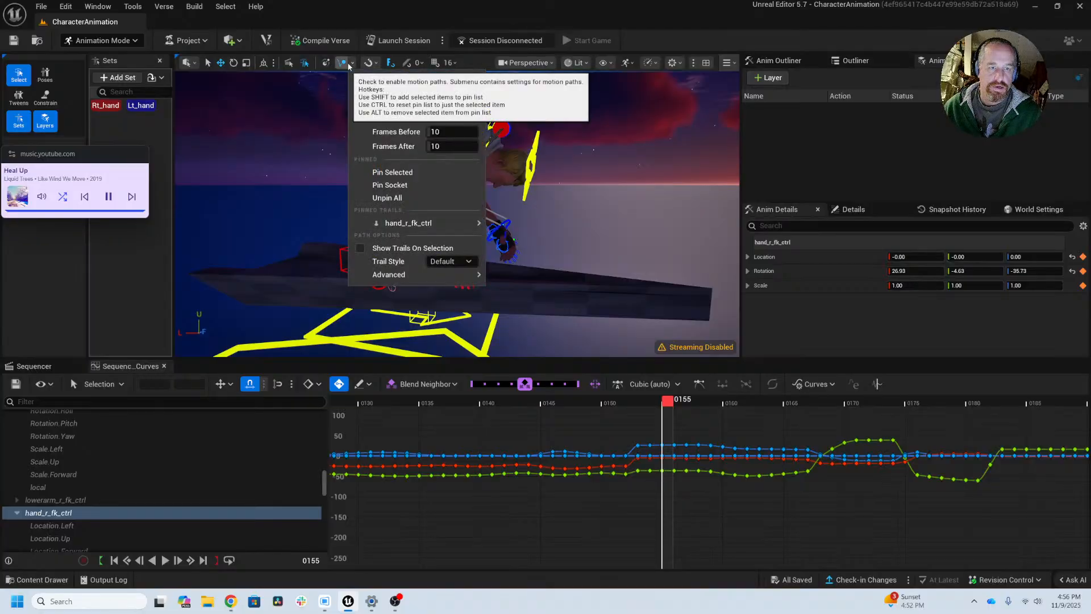
left_click(375, 112)
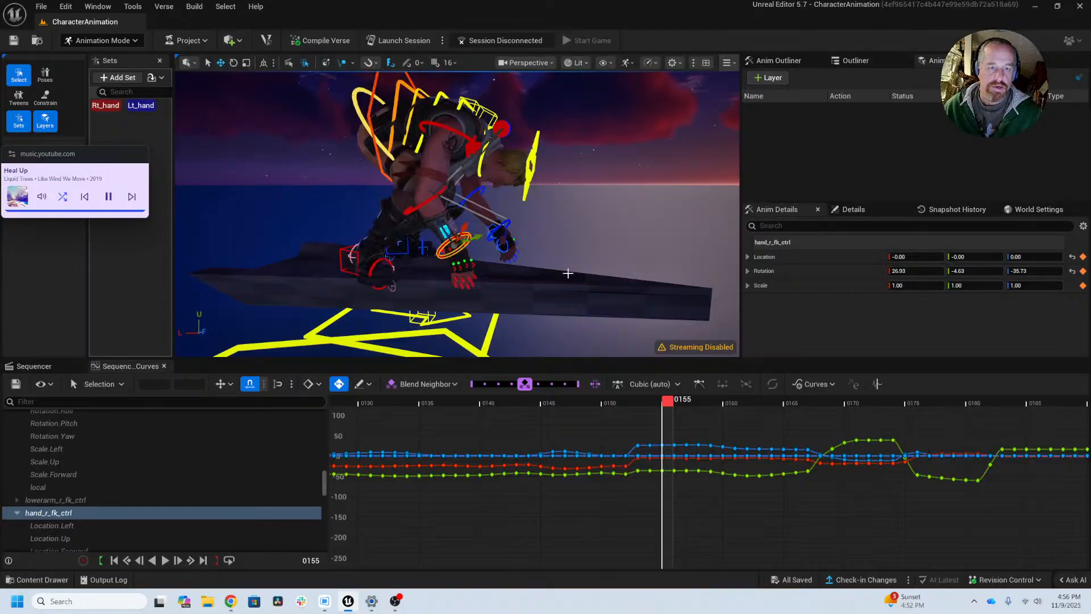
left_click_drag(608, 295, 591, 216, "alt")
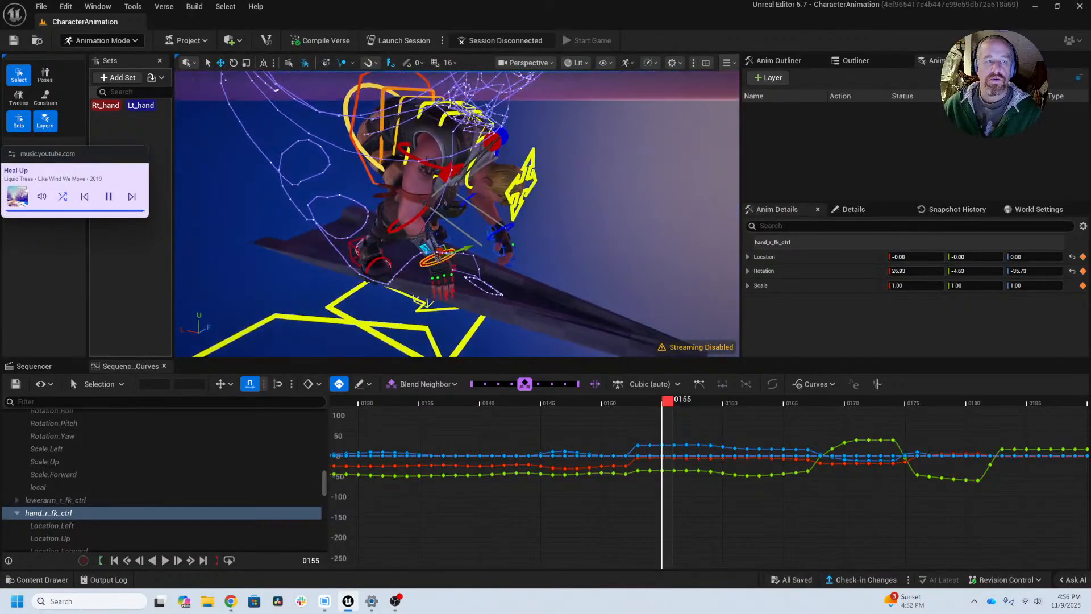
Step: Limit the motion trail of hand_r_fk_ctrl to set frames, with the character shown from the side
left_click(353, 64)
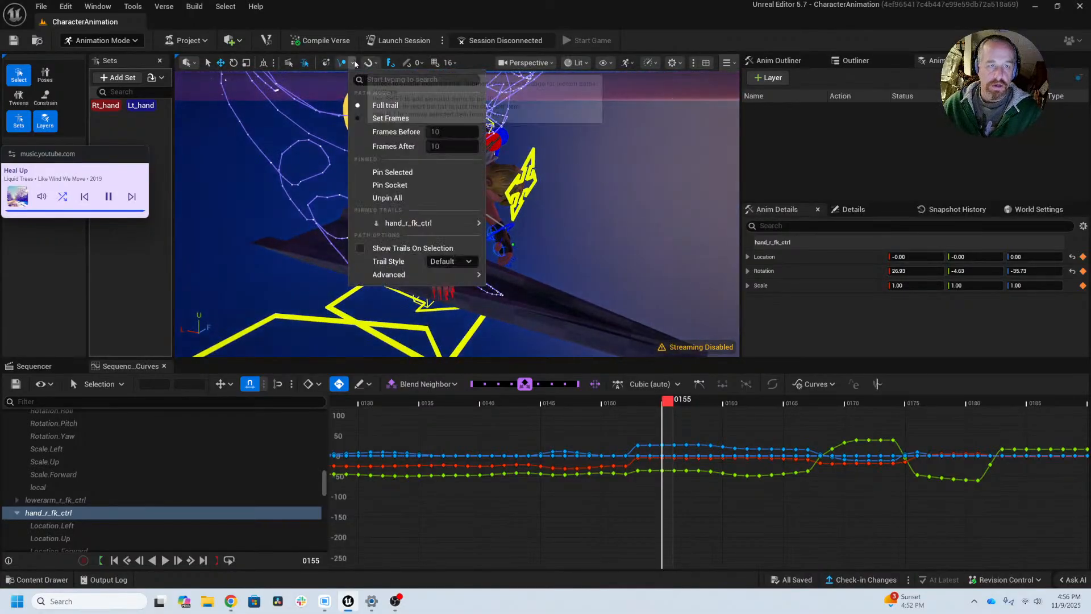
left_click(412, 118)
left_click_drag(444, 234, 466, 250, "alt")
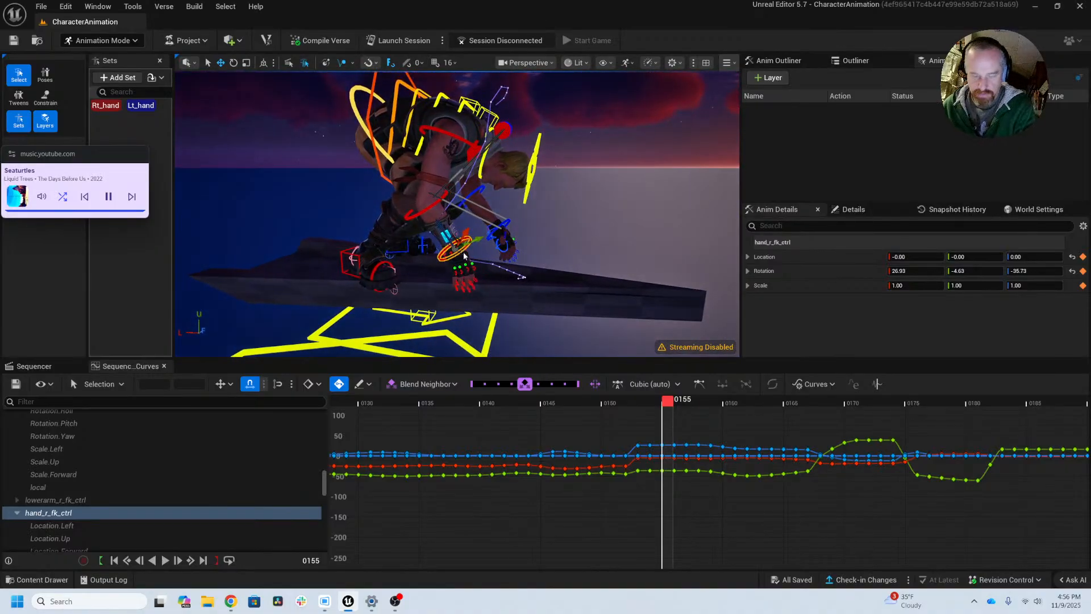
Step: Step back and forth through frames 153 to 156 and examine the right hand's movement along its motion trail up close
key("comma")
left_click_drag(511, 280, 524, 276, "alt")
scroll(503, 283, "up", 7)
key("comma")
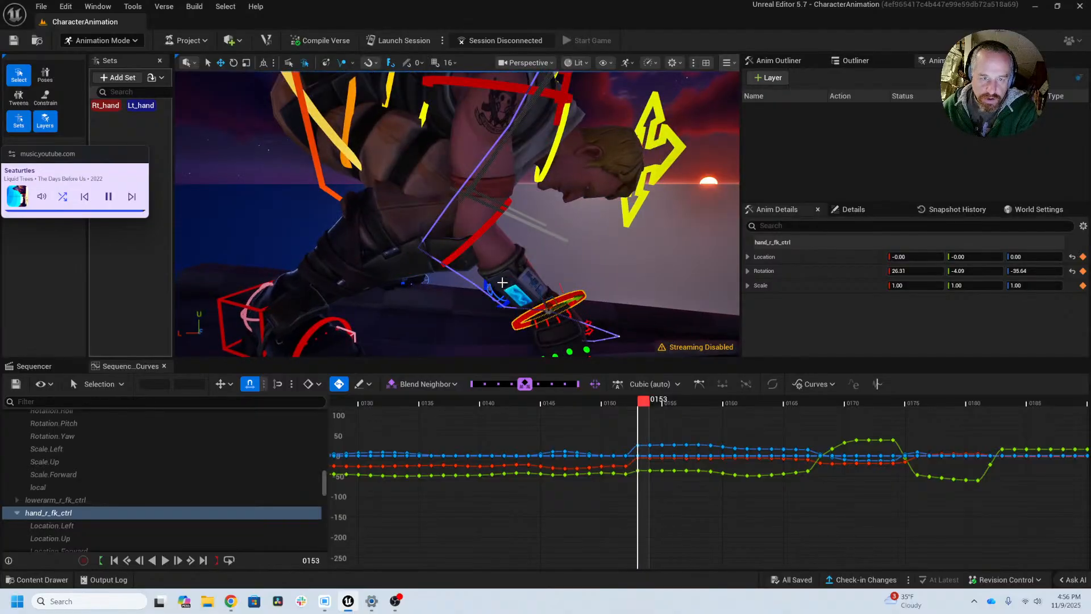
key("comma")
mouse_move(618, 291)
middle_mouse_down("alt")
mouse_move(594, 264)
mouse_move(617, 290)
middle_mouse_up("alt")
key("period")
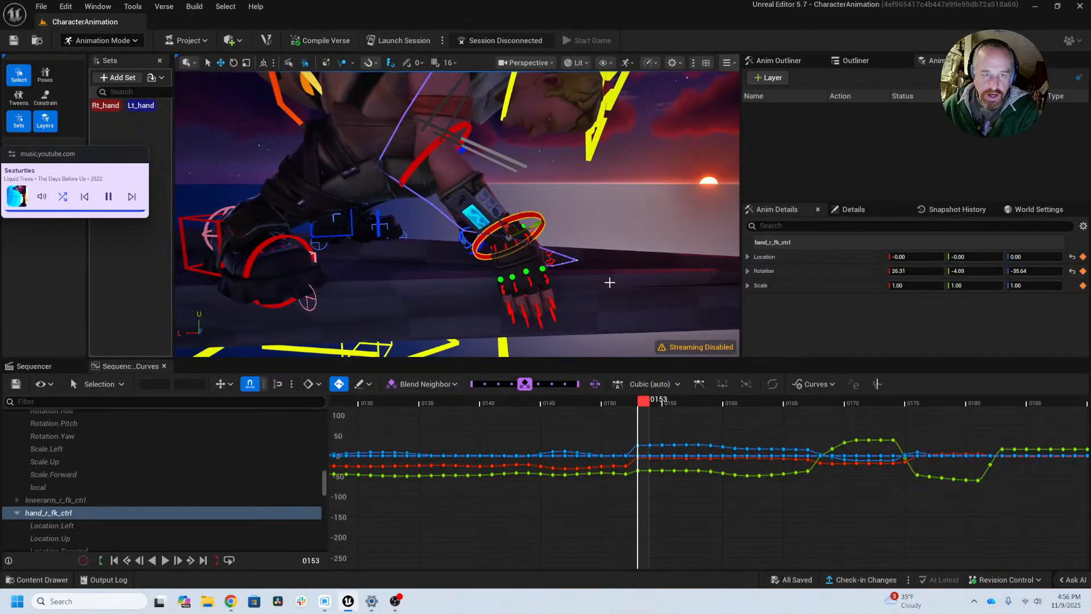
key("period")
left_click_drag(592, 277, 613, 277, "alt")
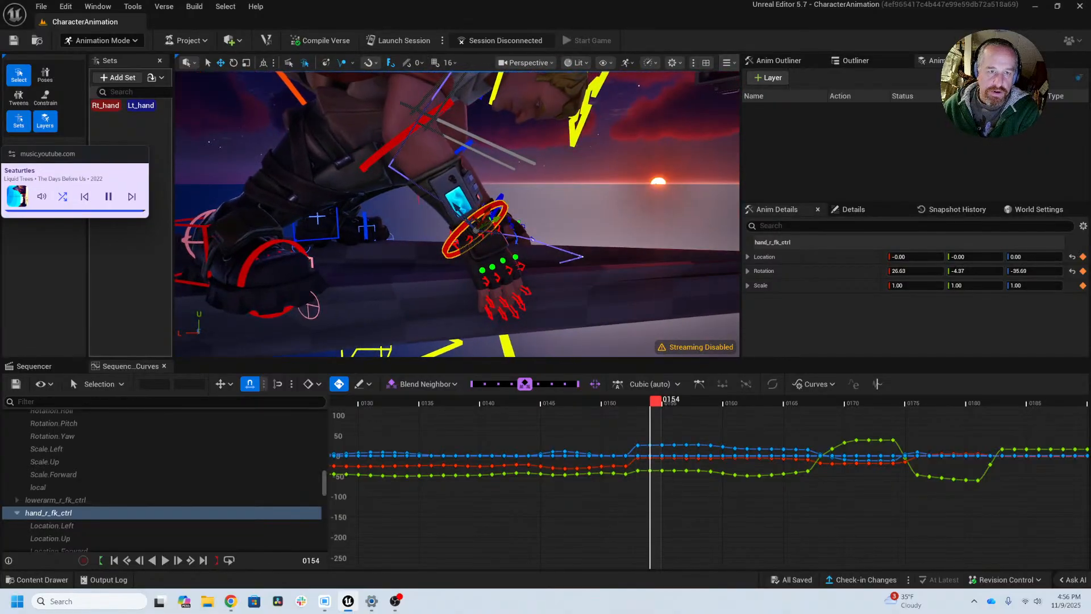
key("comma")
key("comma")
key("period")
key("period")
key("period")
key("period")
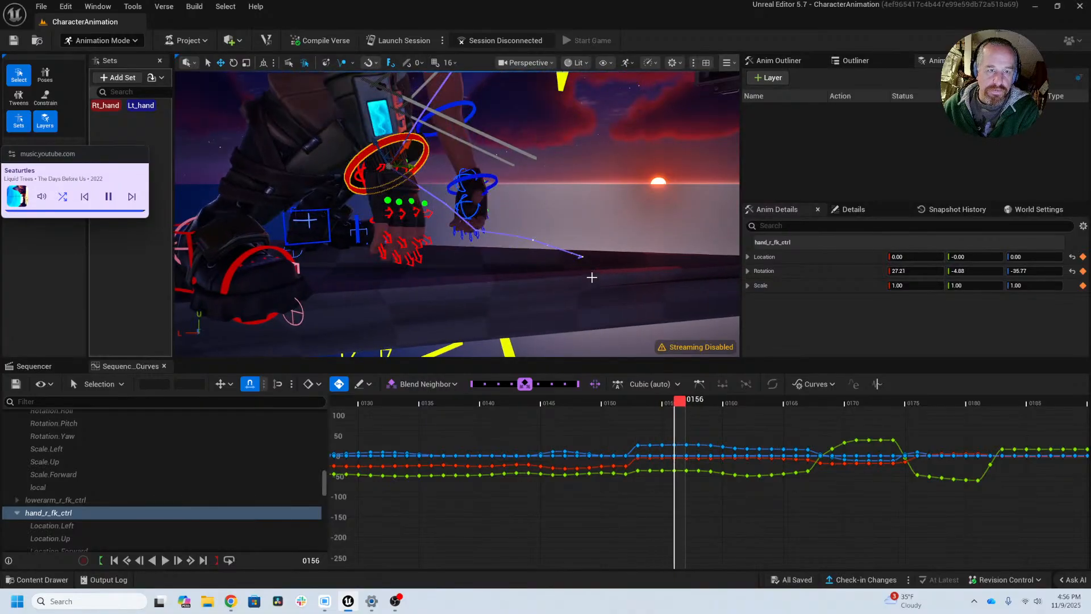
Step: Select upperarm_r_fk_ctrl at frame 156 and rotate it to about 32.07, 5.00, 64.96
right_click_drag(598, 246, 530, 191, "alt")
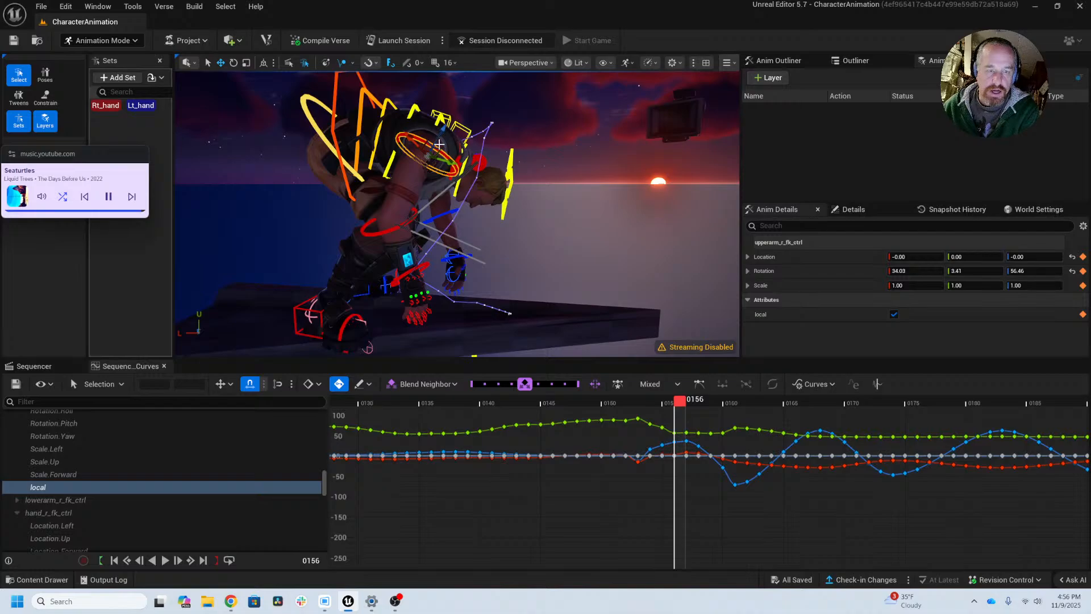
key("e")
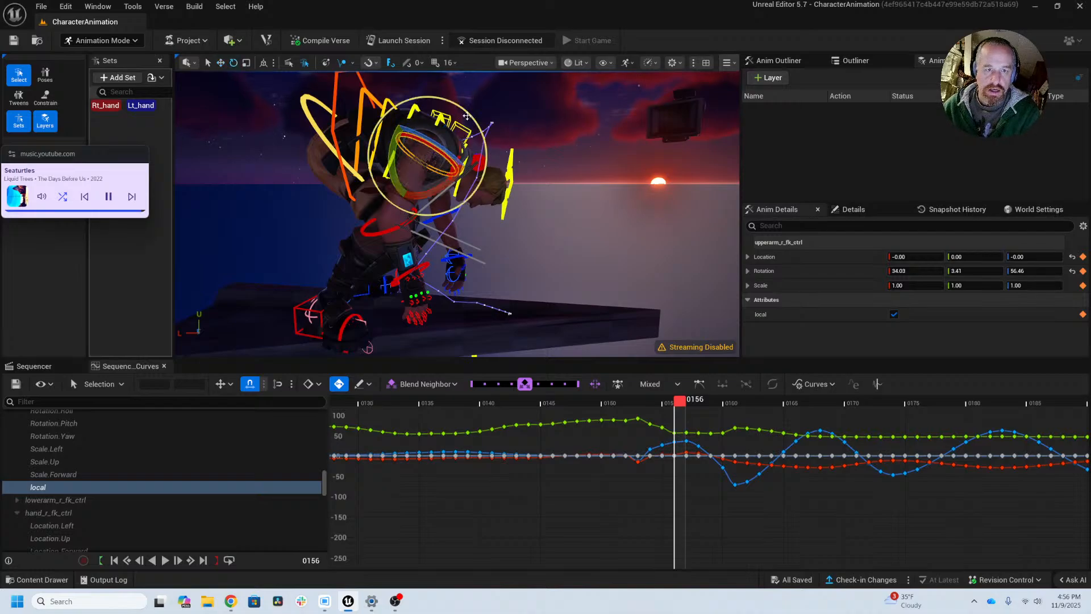
left_click_drag(468, 114, 457, 113)
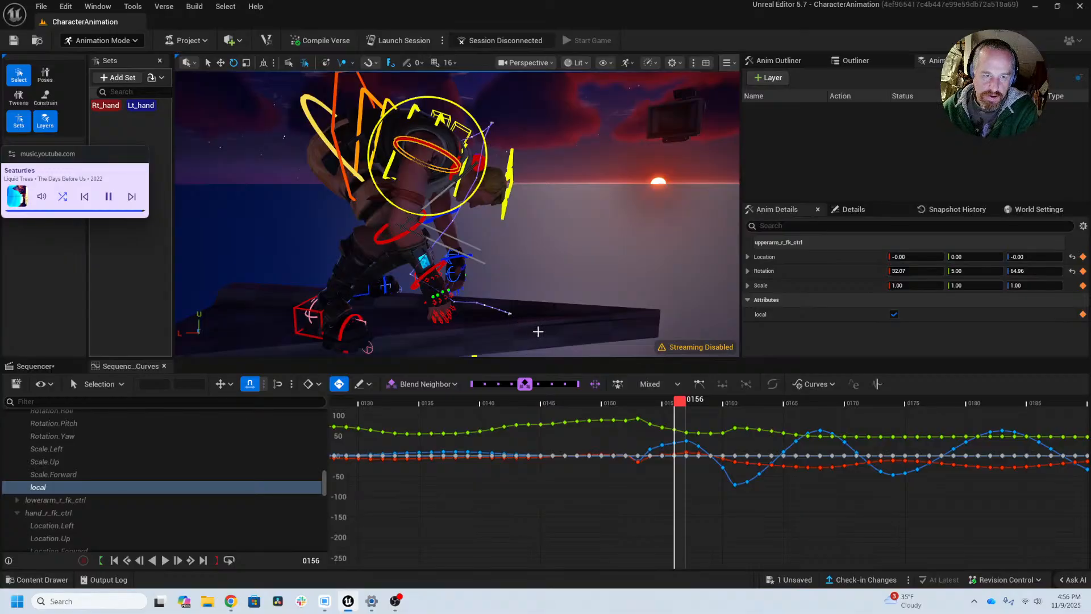
Step: Step back and forth through the frames around 153 to 156 and examine the right arm's motion
key("Left")
key("Left")
key("Left")
key("Left")
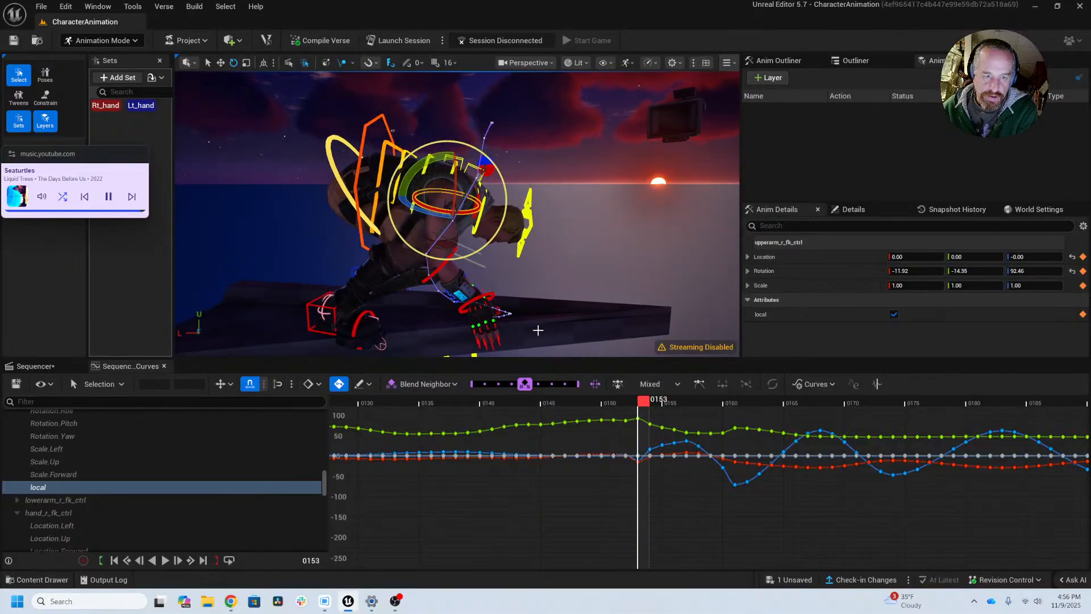
key("Right")
key("Right")
key("Left")
key("Left")
key("Right")
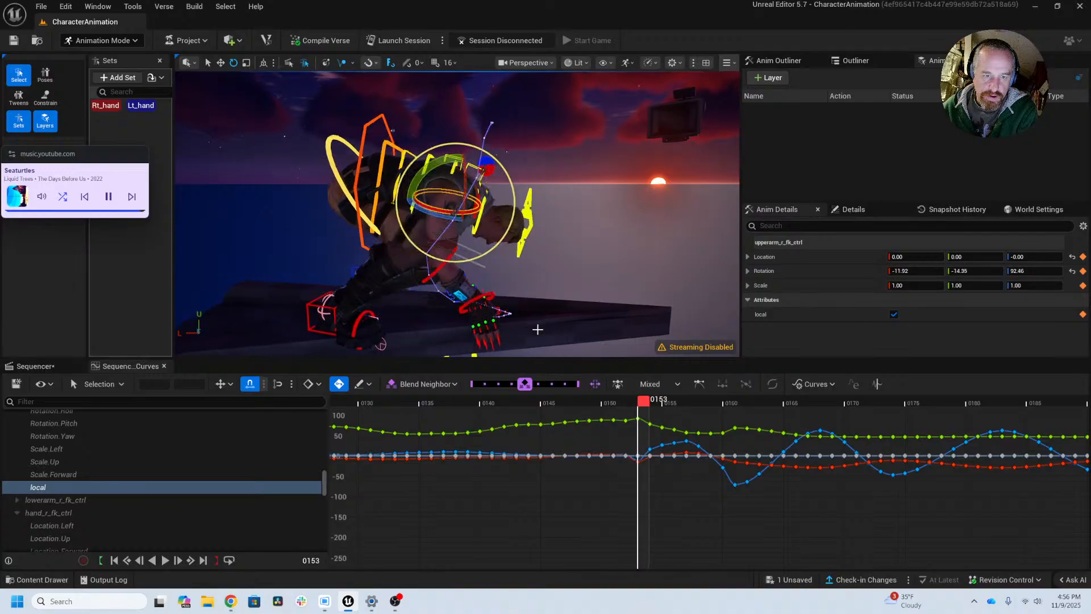
Step: Move to frame 154 and rotate lowerarm_r_fk_ctrl to about -6.62, 17.96, 27.04
key("Right")
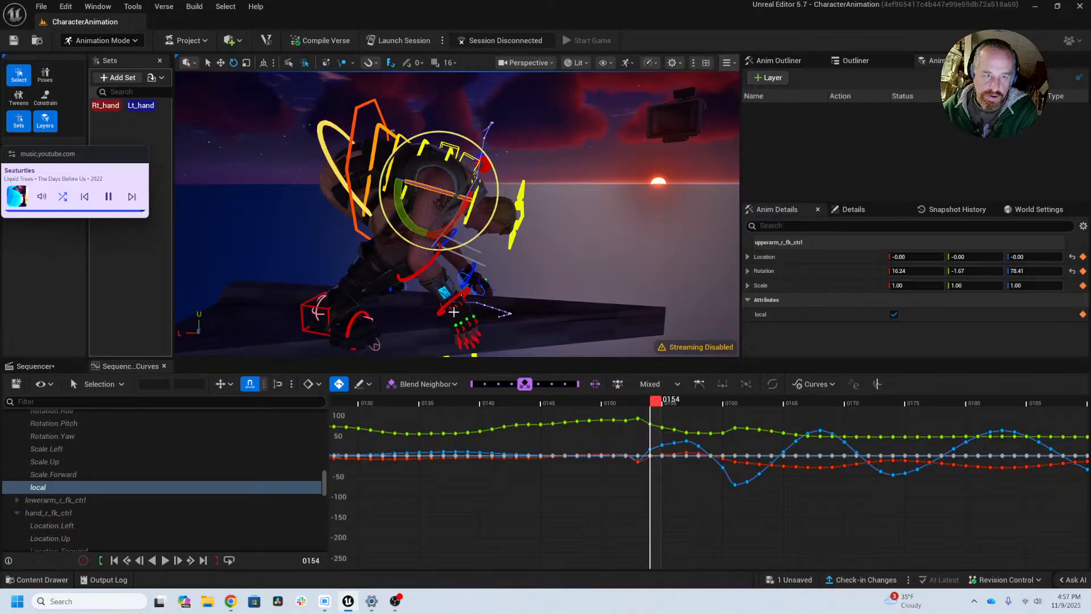
left_click(401, 279)
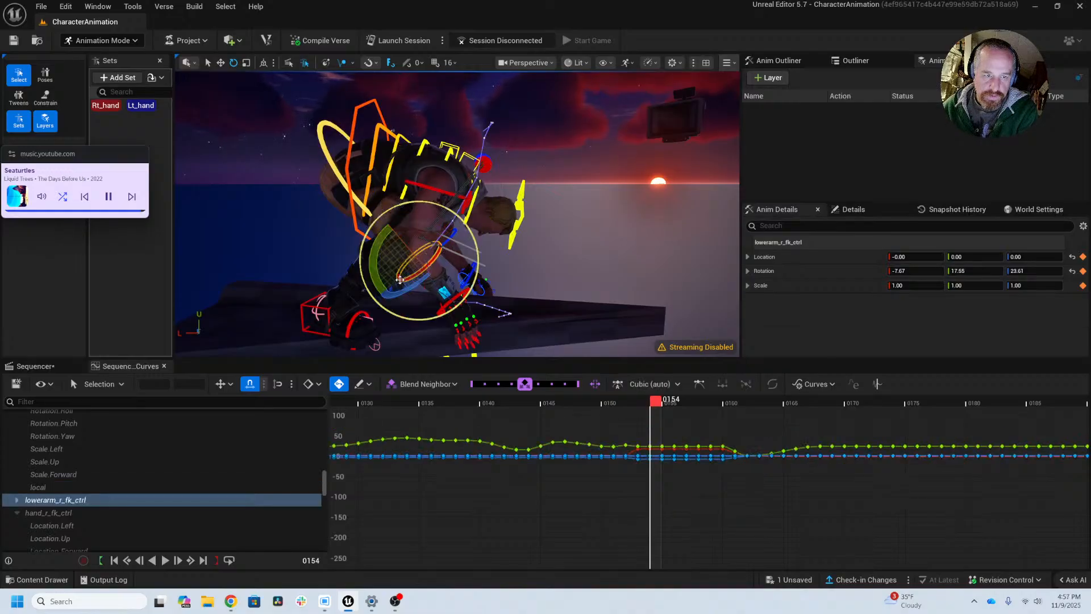
left_click_drag(401, 279, 407, 274)
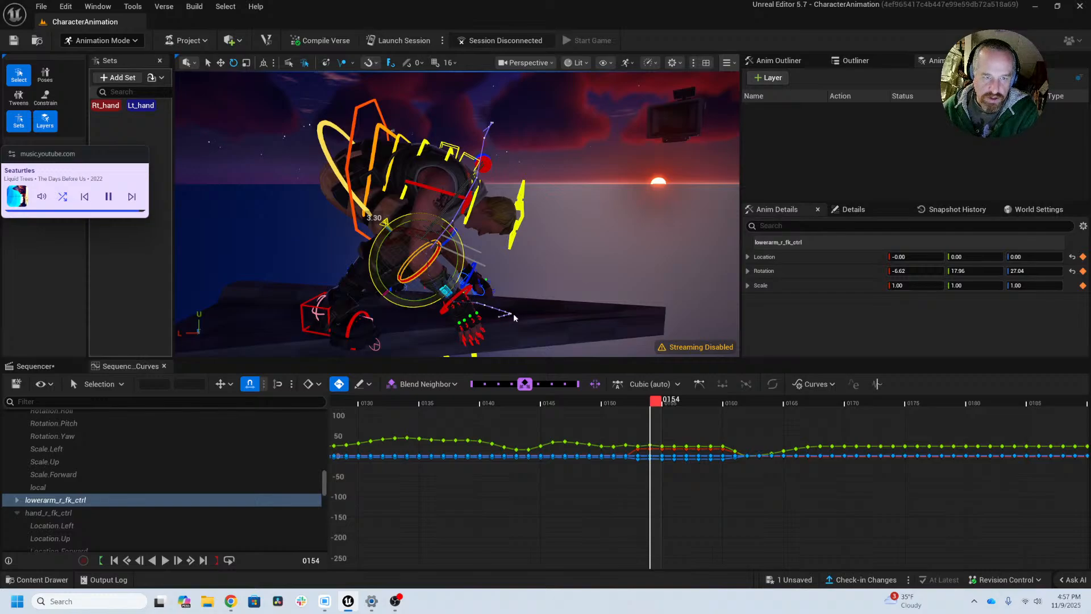
Step: Examine the right hand and its motion trail from several angles while moving through frames 153 to 158
scroll(513, 315, "up", 5)
middle_click_drag(513, 314, 494, 181)
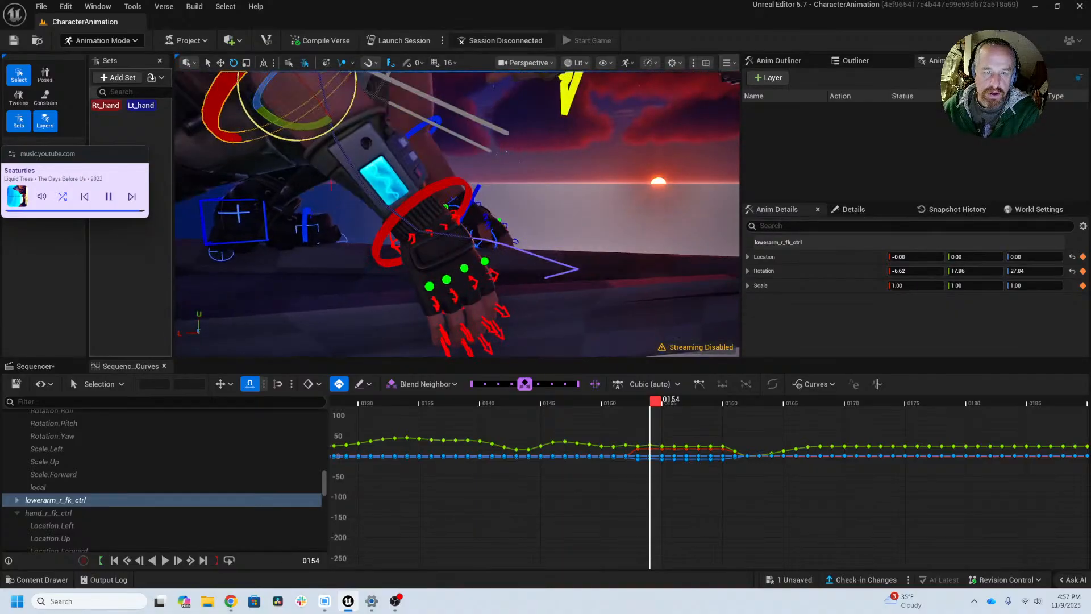
middle_click_drag(518, 285, 535, 265)
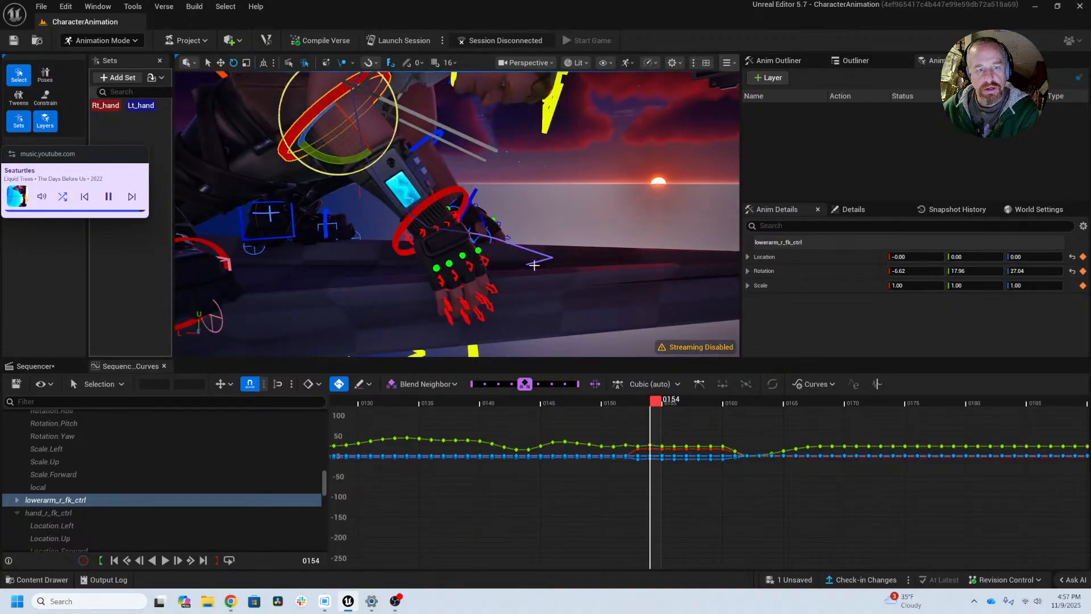
middle_click_drag(556, 216, 551, 232)
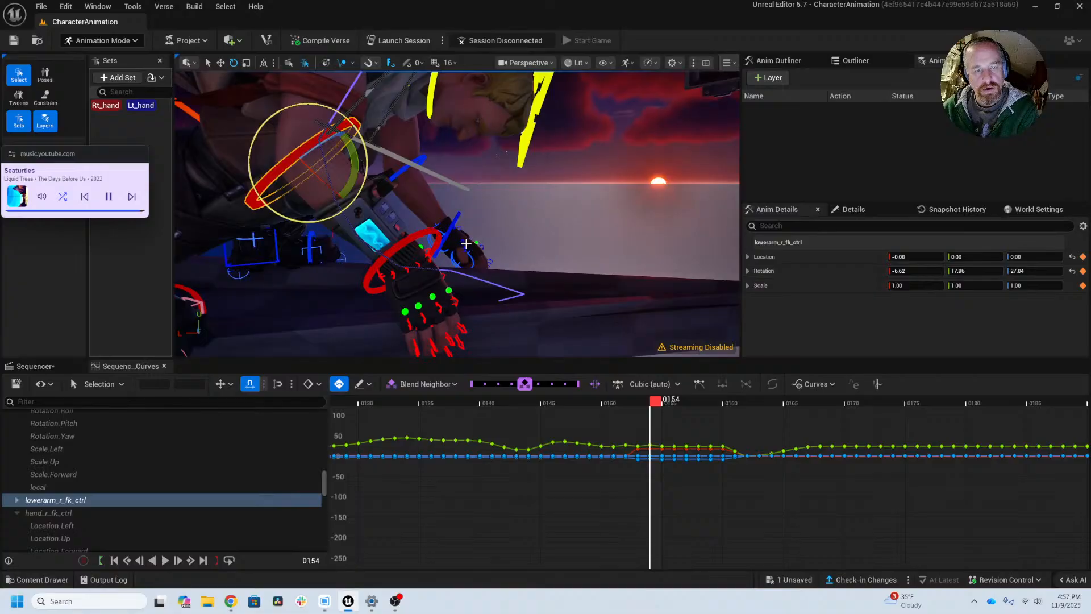
key("Left")
left_click_drag(466, 245, 352, 284, "alt")
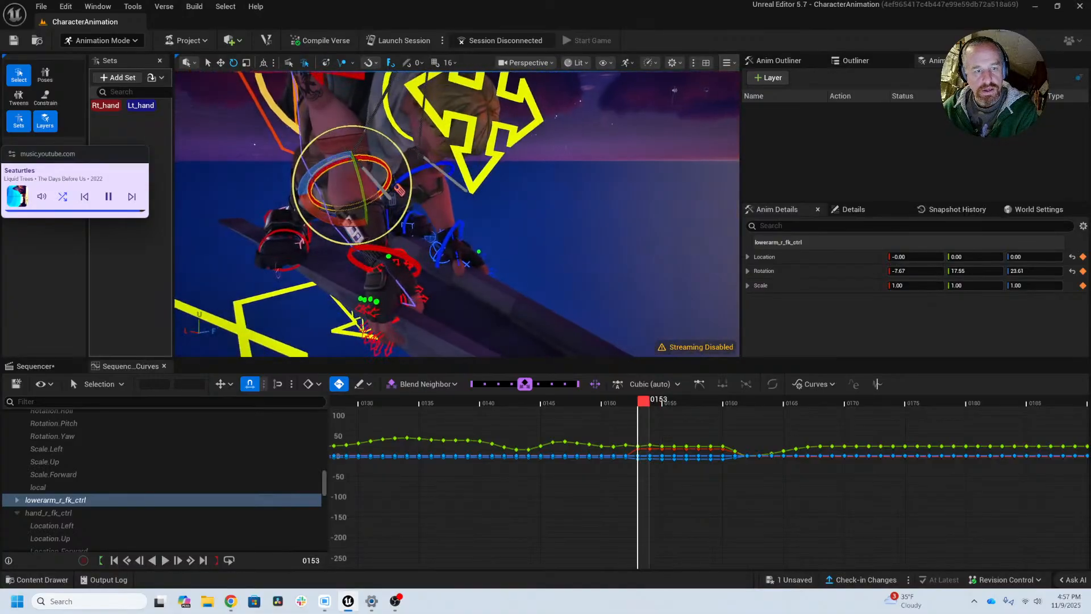
key("Right")
key("Right")
key("Right")
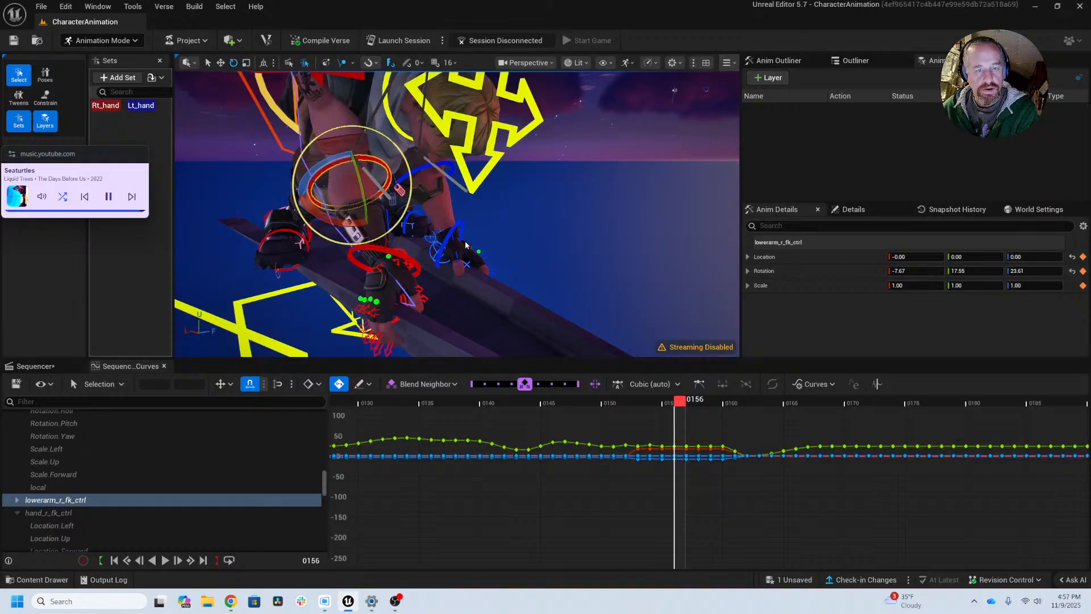
left_click_drag(662, 401, 704, 400)
right_click_drag(545, 285, 454, 291, "alt")
middle_click_drag(679, 351, 677, 326, "alt")
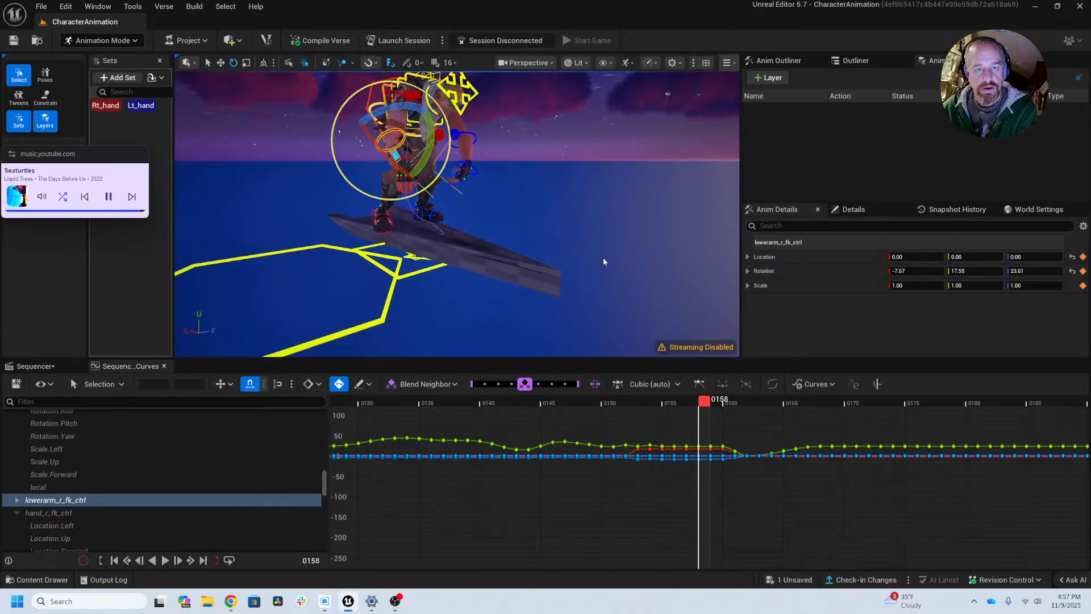
middle_click_drag(599, 283, 602, 341, "alt")
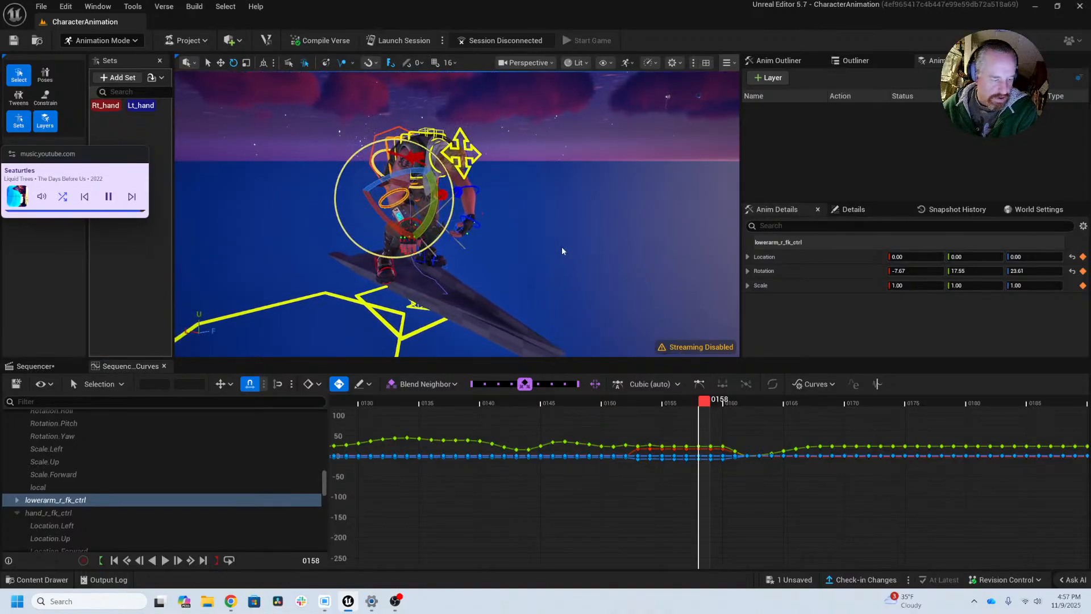
Step: Advance to frame 159 and deselect the right lower arm control, with the arms shown closer
key("Right")
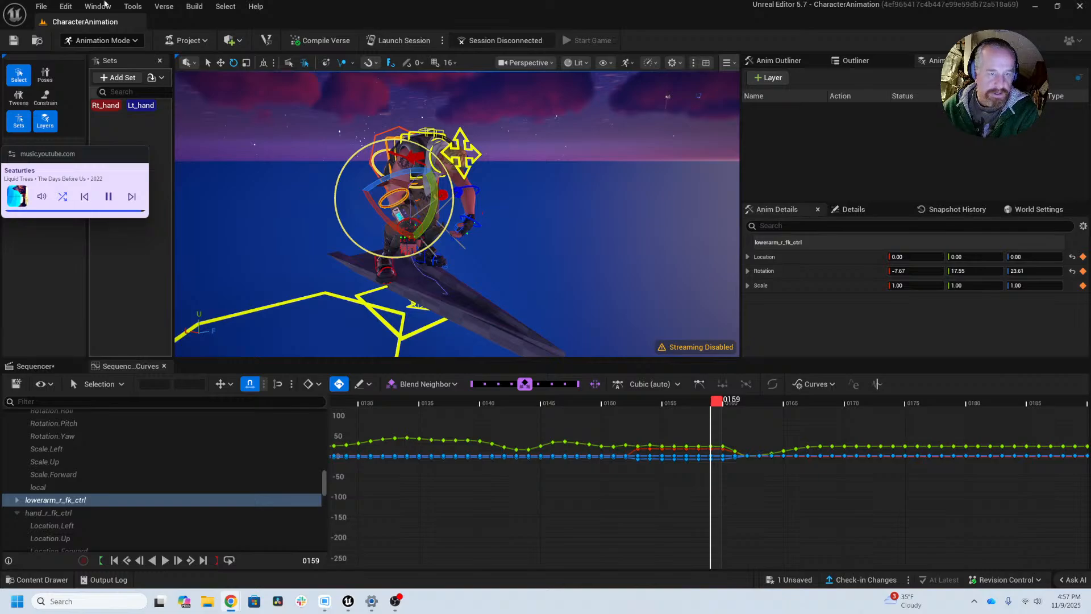
key("ctrl+z")
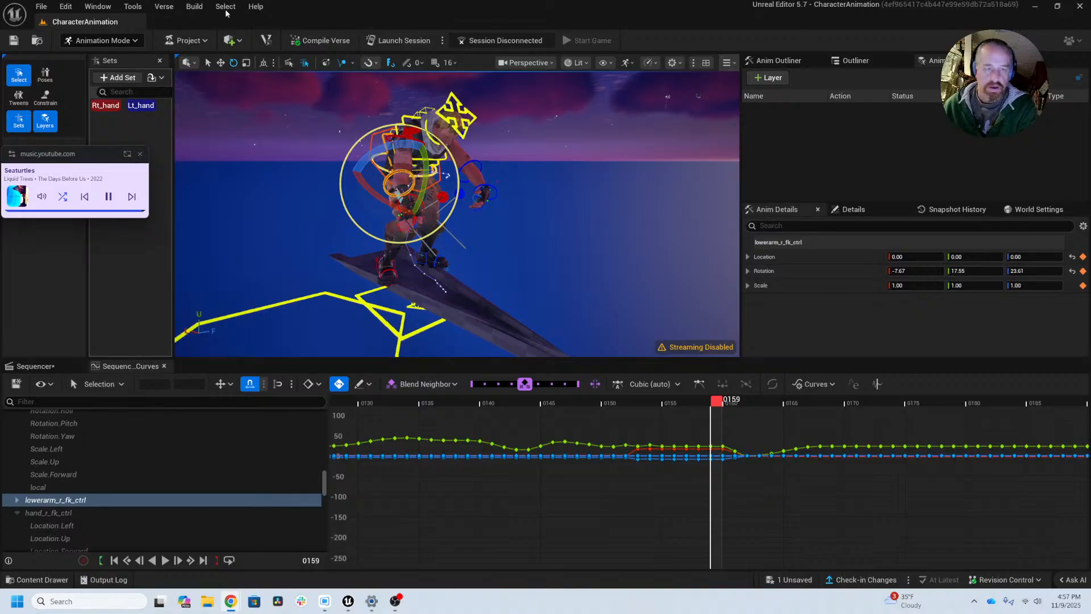
key("Escape")
scroll(458, 214, "up", 4)
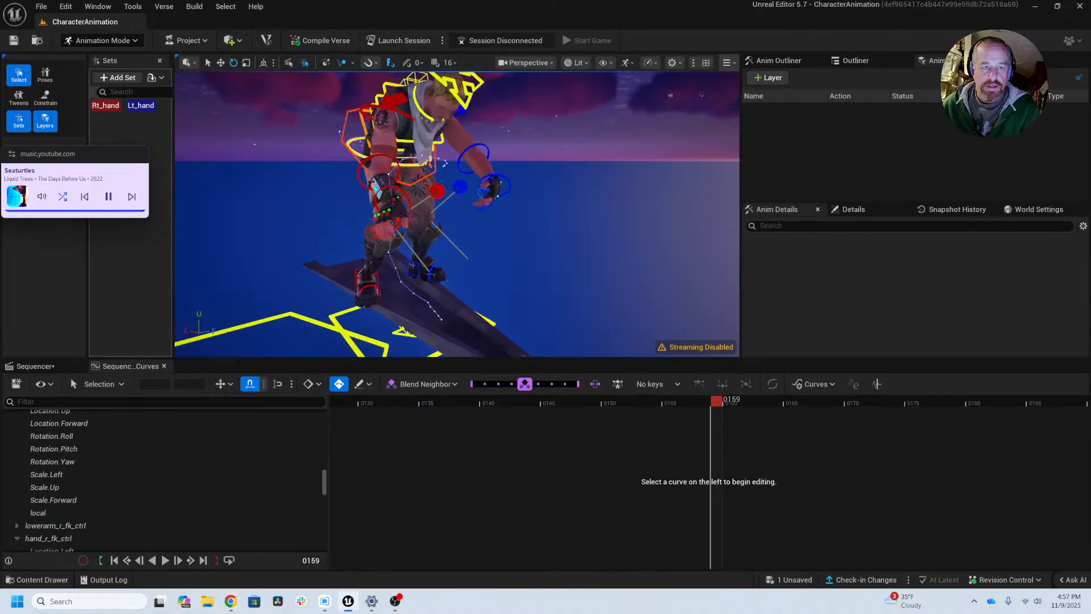
middle_click_drag(458, 214, 499, 258)
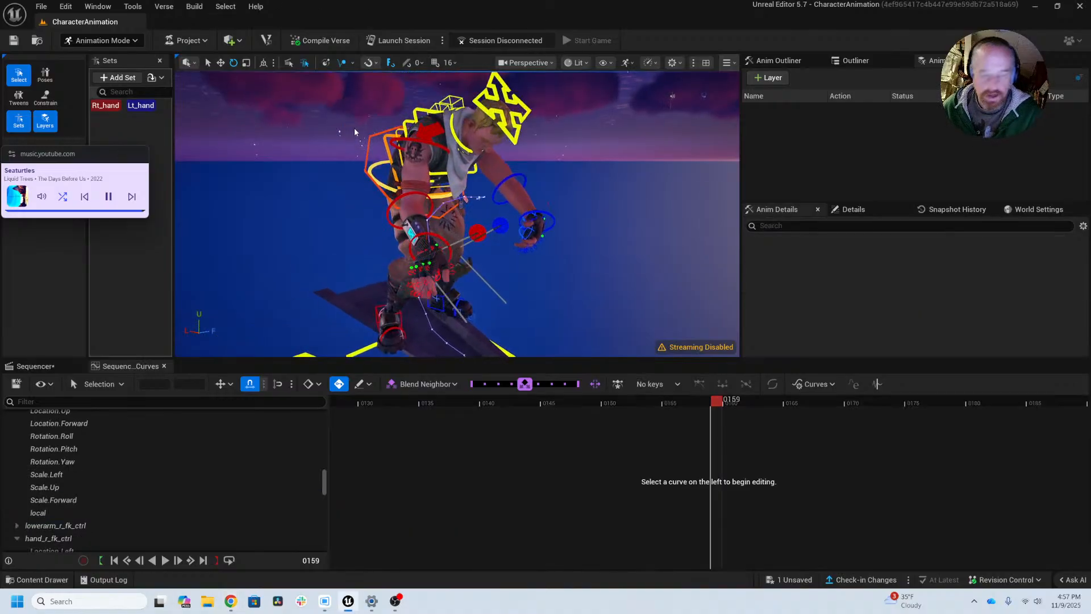
Step: Step through the animation from frame 159 to frame 231, going back over some frames, and examine the right arm's motion
key("Right")
key("Left")
key("Right")
key("Right")
key("Right")
left_click_drag(483, 223, 490, 133, "alt")
key("Left")
key("Left")
key("Left")
key("Left")
key("Left")
key("Right")
key("Right")
key("Right")
key("Right")
key("Right")
key("Right")
key("Right")
key("Right")
key("Right")
key("Right")
key("Right")
key("Right")
key("Right")
key("Right")
key("Right")
key("Right")
key("Right")
key("Right")
key("Right")
key("Right")
key("Right")
key("Right")
key("Right")
key("Right")
key("Right")
key("Right")
key("Right")
key("Right")
key("Right")
key("Right")
key("Right")
key("Right")
key("Right")
key("Right")
key("Right")
key("Right")
key("Right")
key("Right")
key("Right")
key("Right")
key("Right")
key("Right")
key("Right")
key("Right")
key("Right")
key("Right")
key("Right")
key("Right")
key("Right")
key("Right")
key("Right")
key("Right")
key("Right")
key("Right")
key("Right")
key("Right")
key("Right")
key("Right")
key("Right")
key("Right")
key("Right")
key("Right")
key("Right")
key("Right")
key("Right")
key("Right")
key("Right")
key("Right")
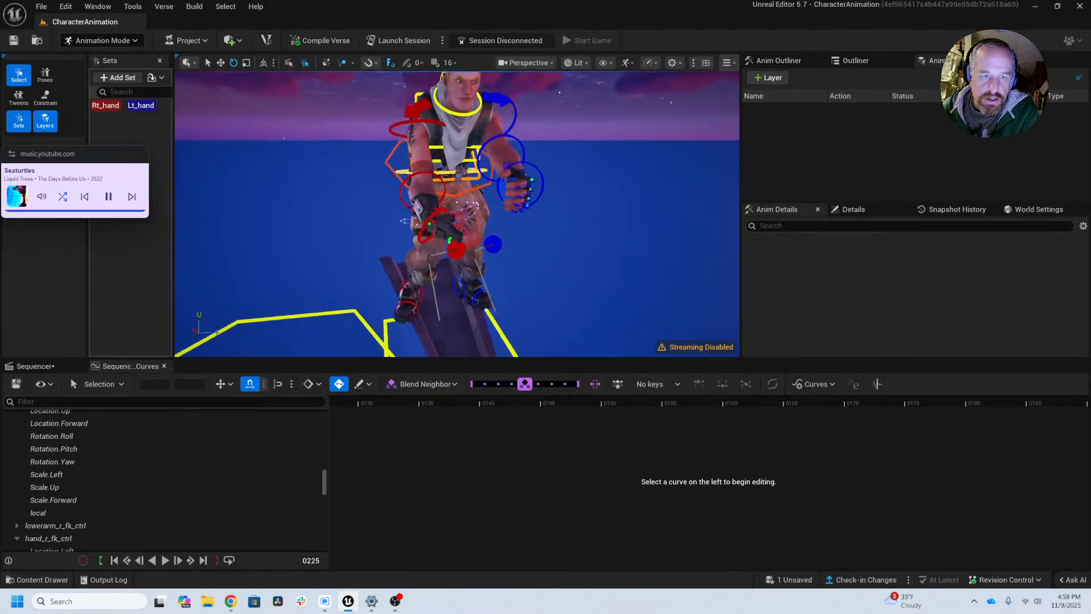
key("Left")
key("Left")
key("Left")
key("Left")
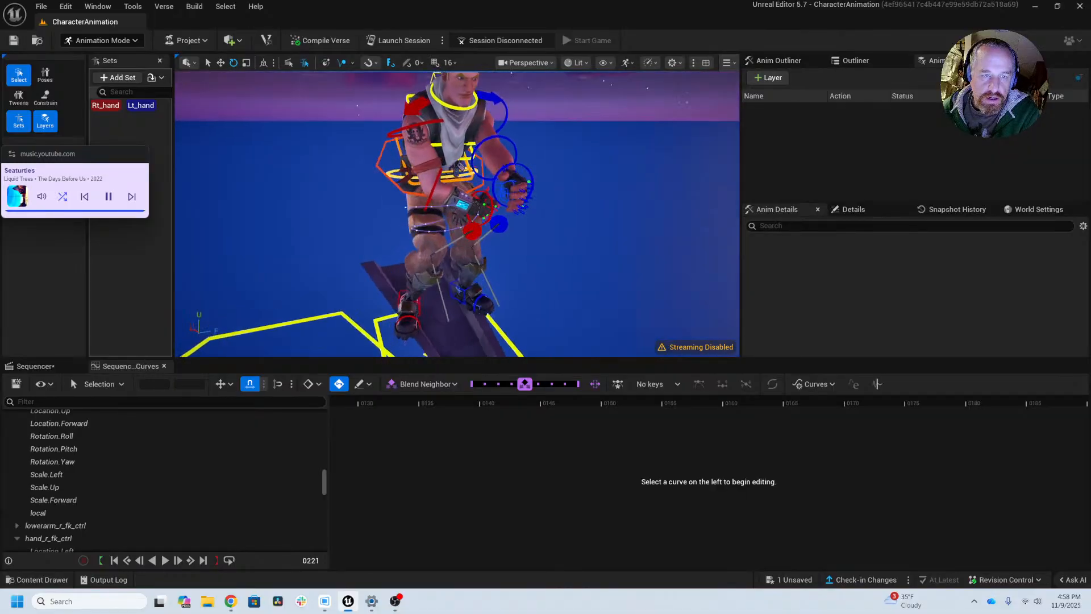
key("Right")
key("Right")
key("Right")
key("Right")
key("Right")
key("Right")
key("Right")
key("Right")
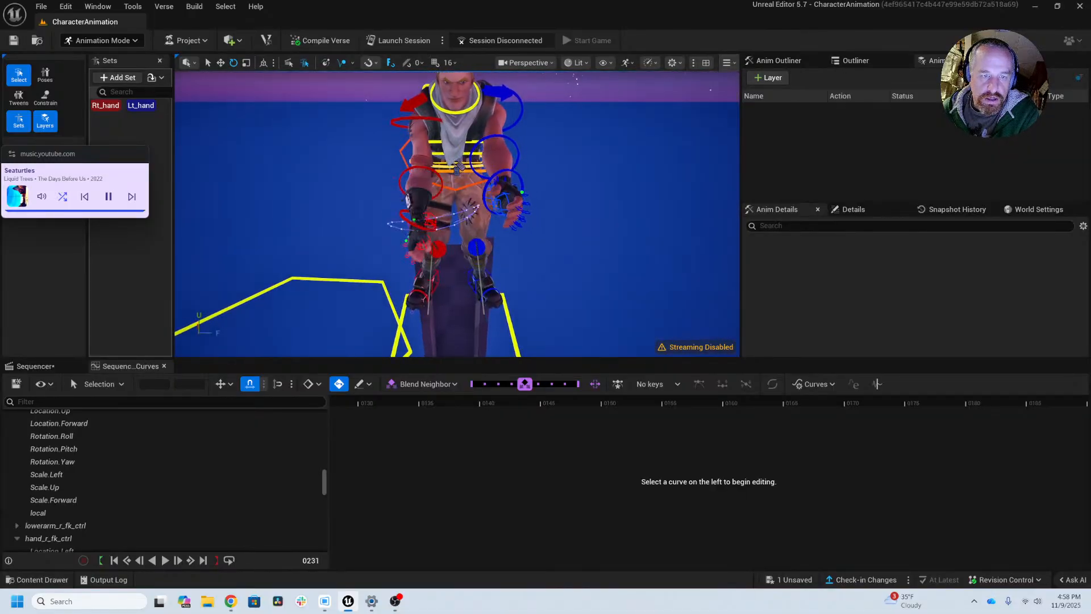
Step: Step through the animation from frame 231 to frame 288 and examine the motion of both arms
key("Right")
key("Right")
key("Right")
key("Right")
left_click_drag(457, 171, 468, 147, "alt")
key("Right")
key("Right")
key("Right")
key("Right")
key("Right")
key("Right")
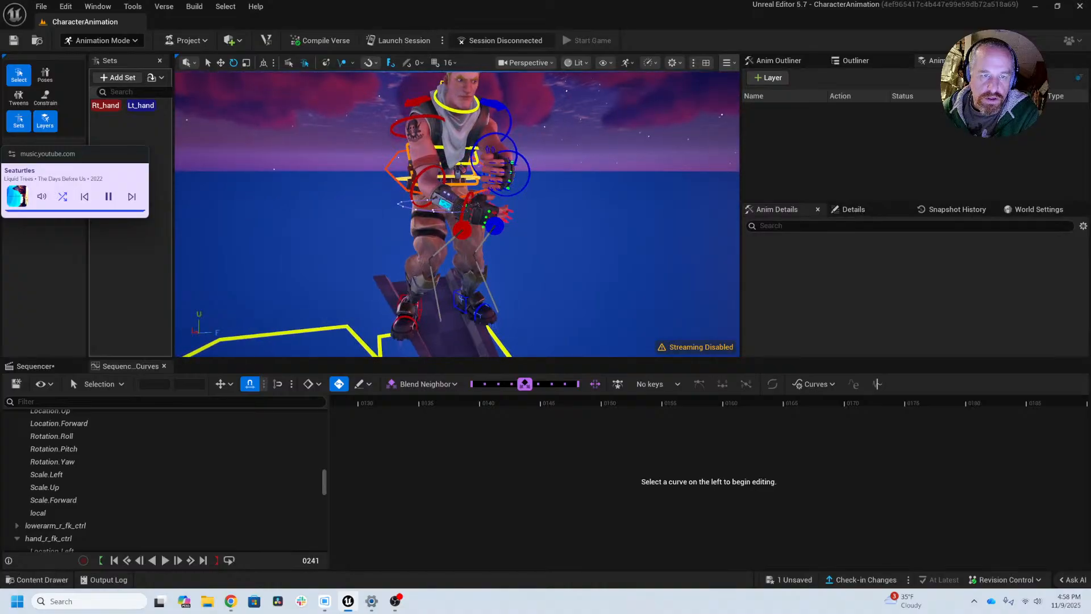
key("Right")
key("Right")
key("Right")
key("Right")
key("Right")
key("Right")
key("Right")
key("Right")
key("Right")
key("Right")
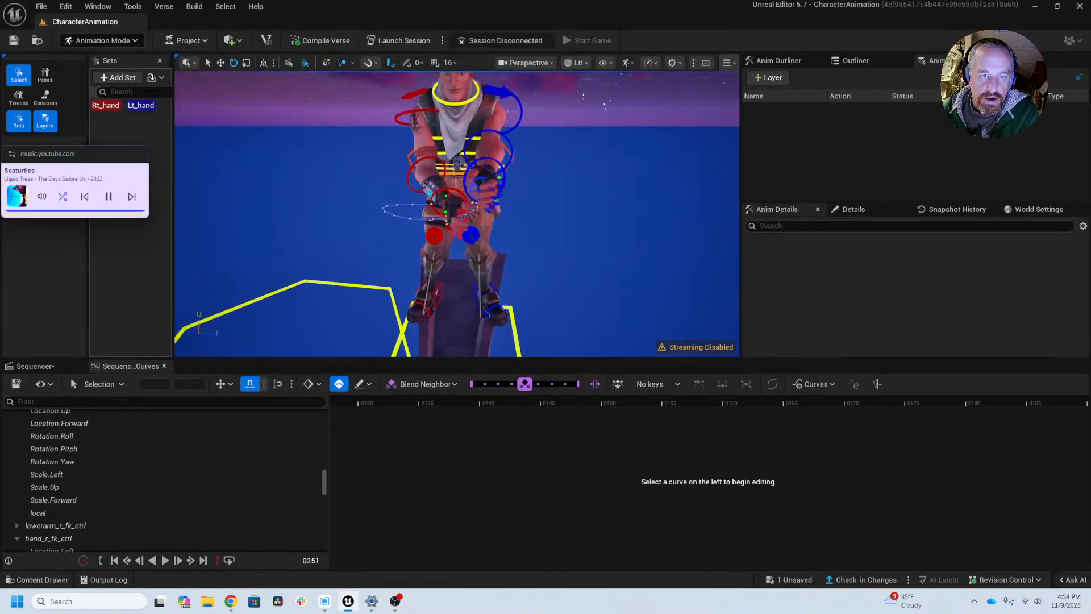
key("Right")
key("Right")
key("Right")
key("Right")
key("Right")
key("Right")
key("Right")
key("Right")
key("Right")
key("Right")
key("Right")
key("Right")
key("Right")
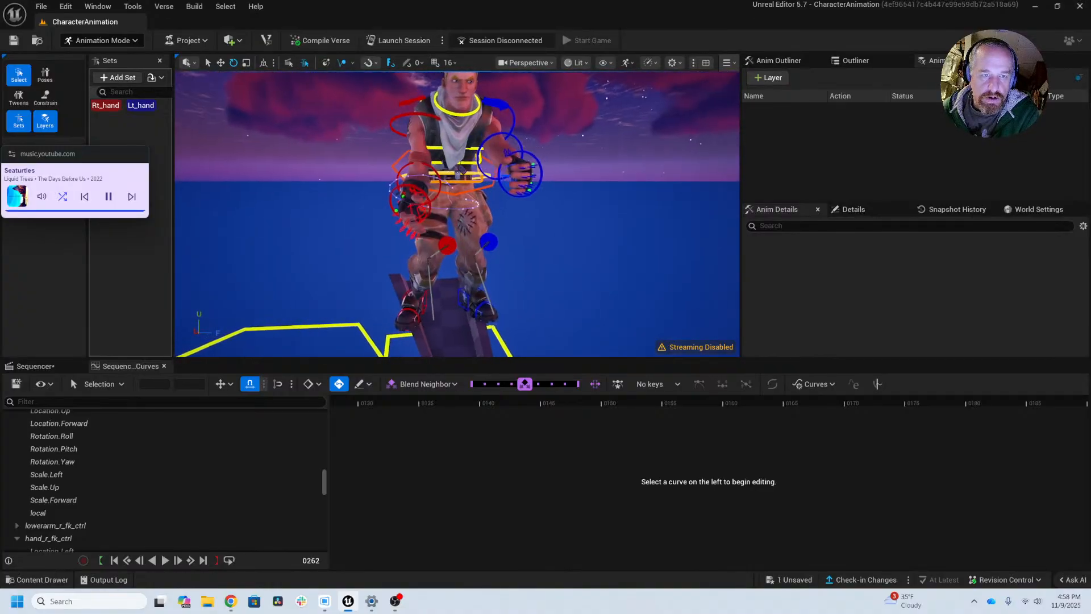
key("Right")
key("Right")
key("Right")
key("Right")
key("Right")
key("Right")
key("Right")
key("Right")
key("Right")
key("Right")
key("Right")
key("Right")
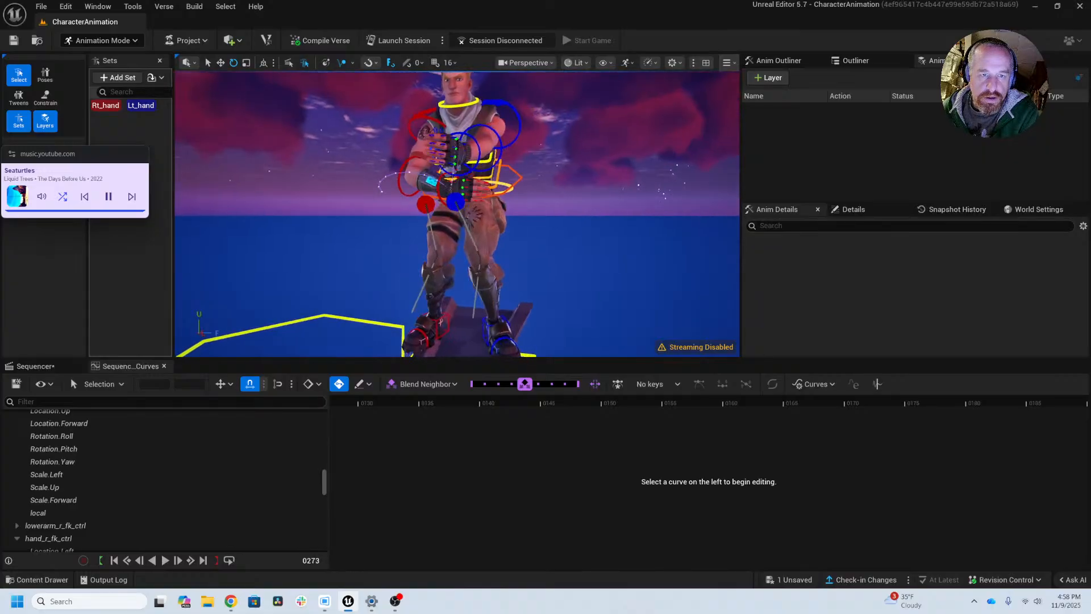
key("Right")
key("Right")
key("Right")
key("Right")
key("Right")
key("Right")
key("Right")
key("Right")
key("Right")
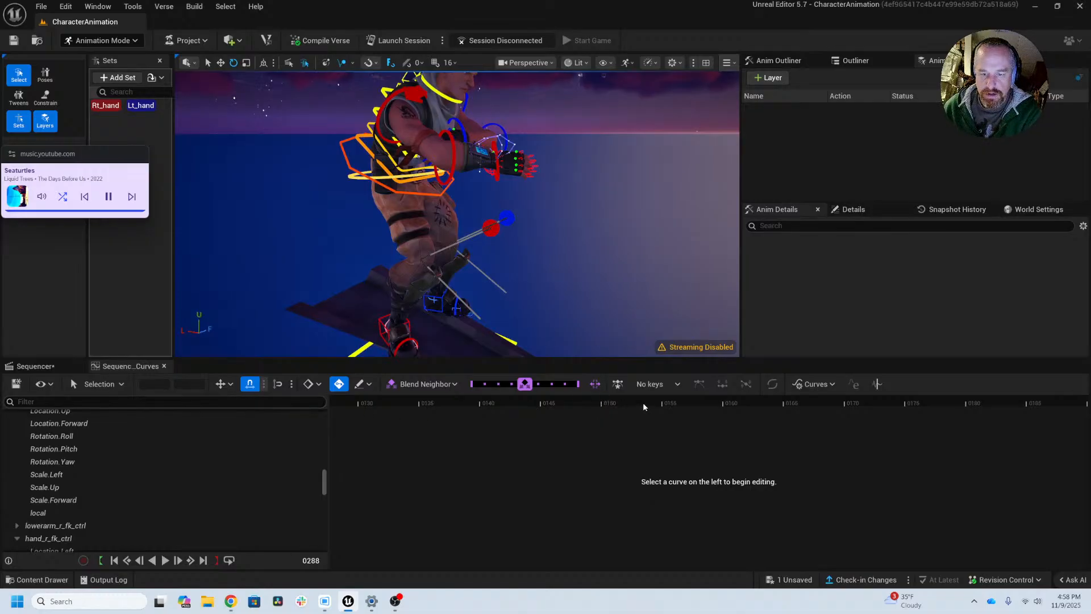
Step: Show the curves of hand_r_fk_ctrl, scrub to frame 174 to check the right hand, and deselect the control
left_click(57, 366)
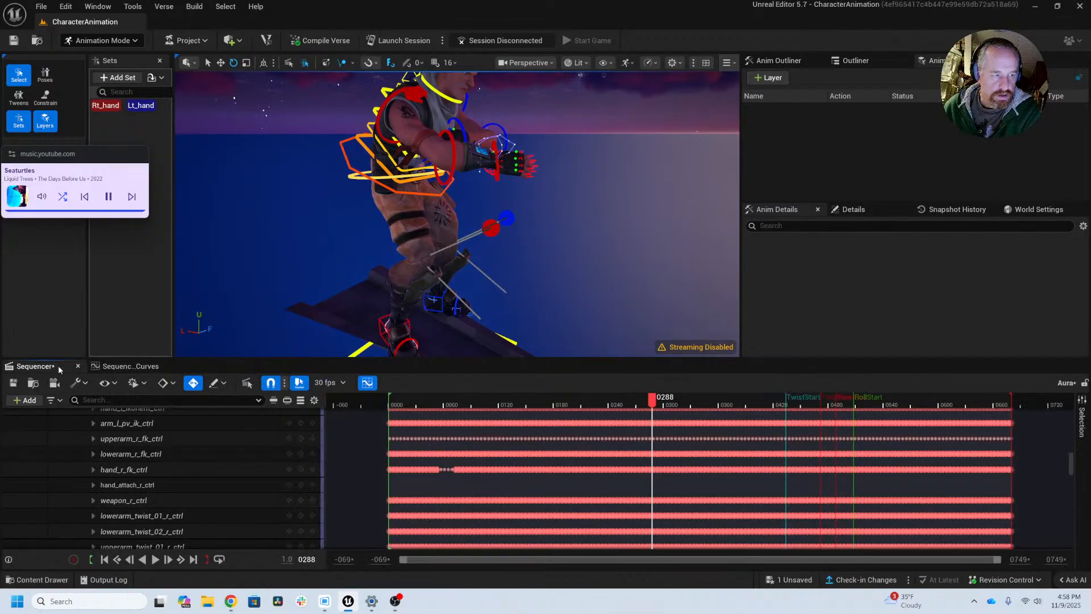
left_click(114, 366)
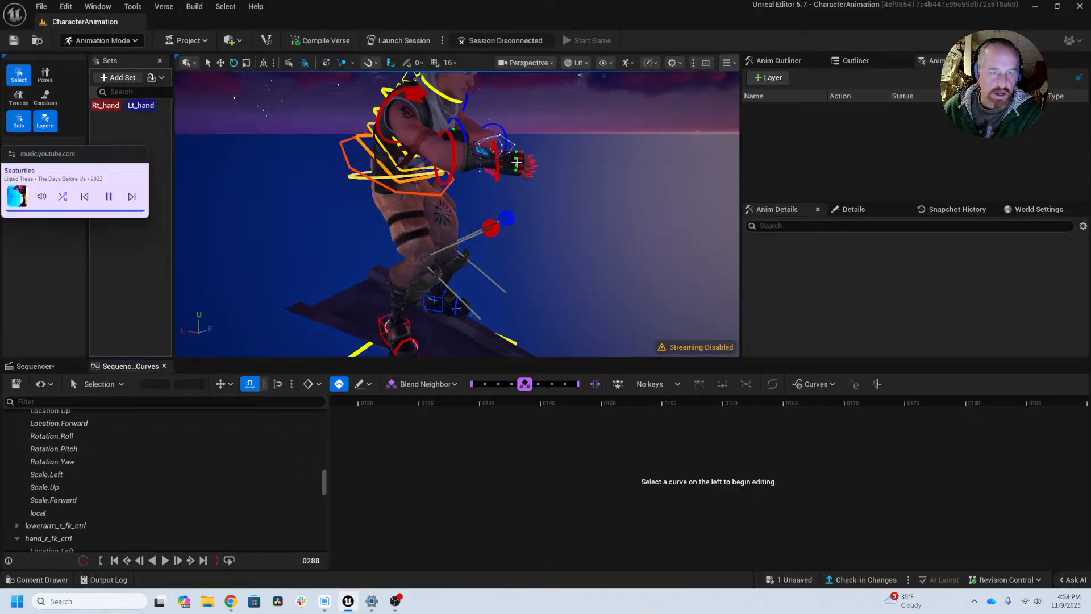
left_click(498, 171)
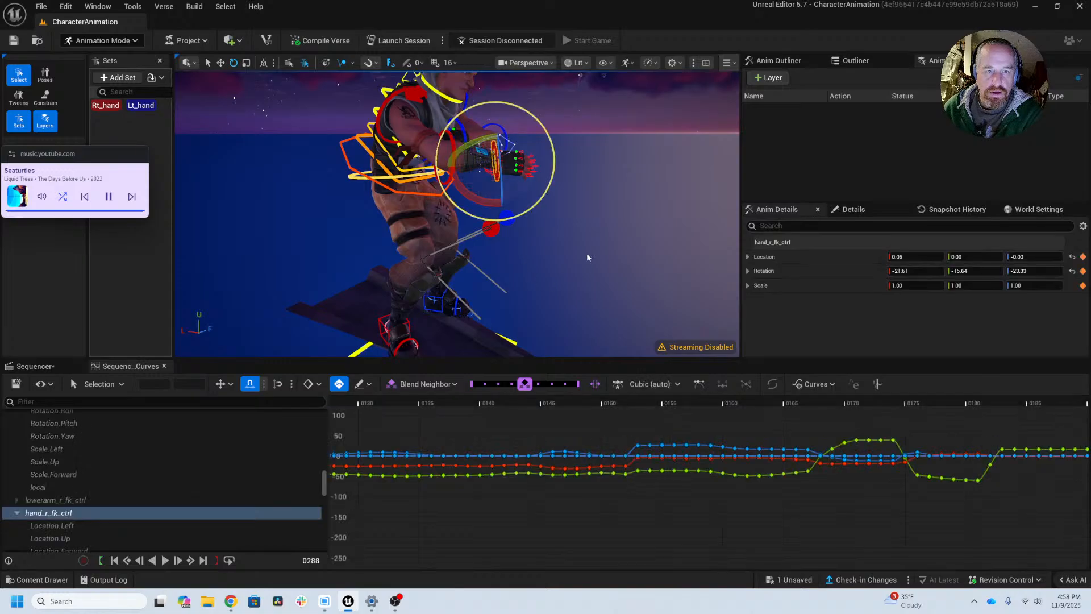
left_click_drag(654, 284, 591, 319, "alt")
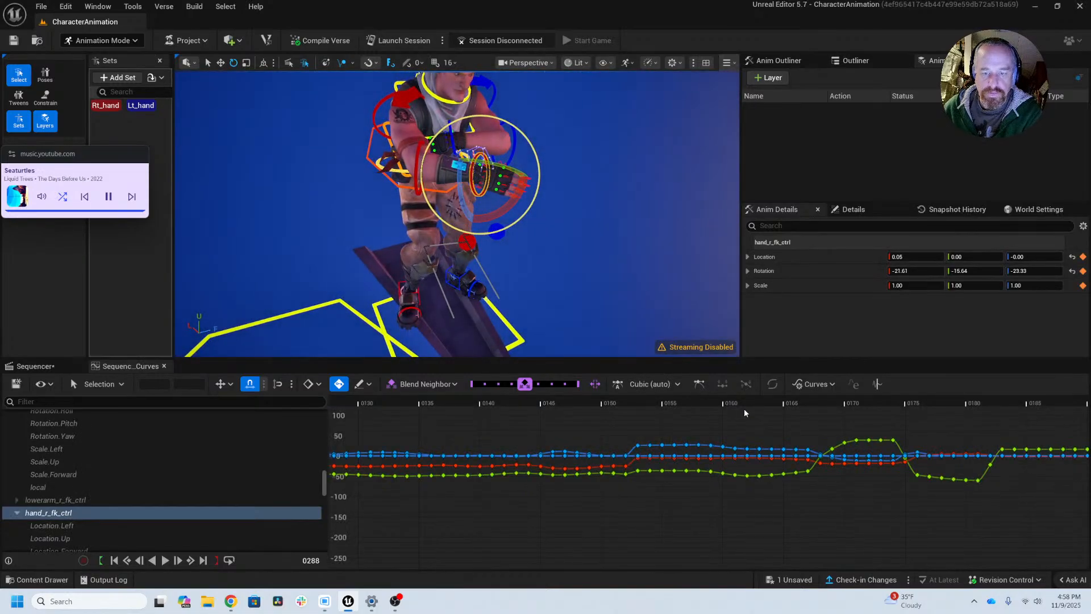
left_click_drag(762, 404, 903, 403)
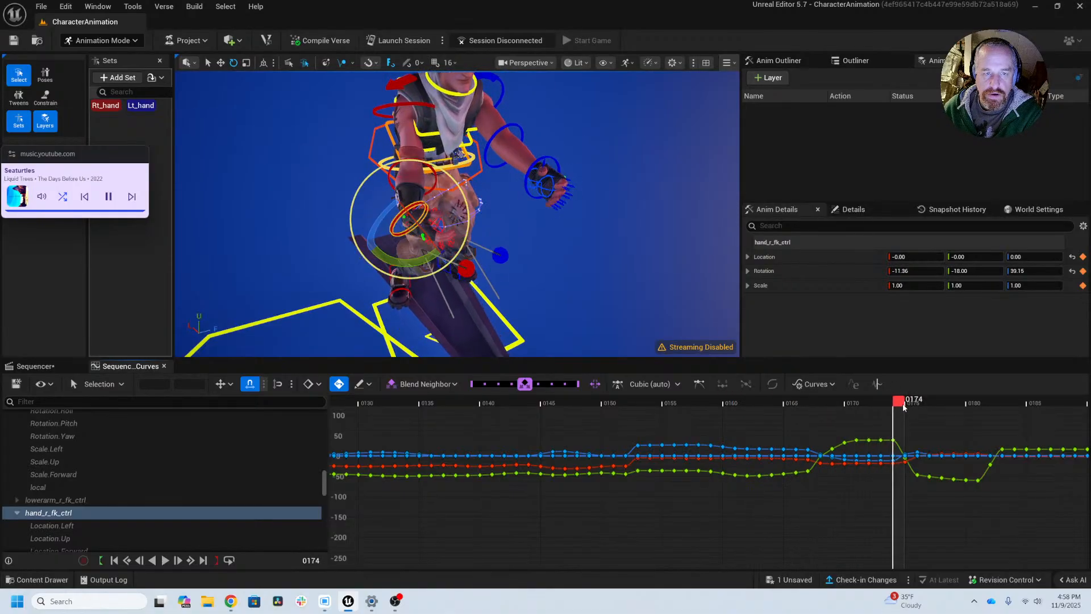
left_click(544, 227)
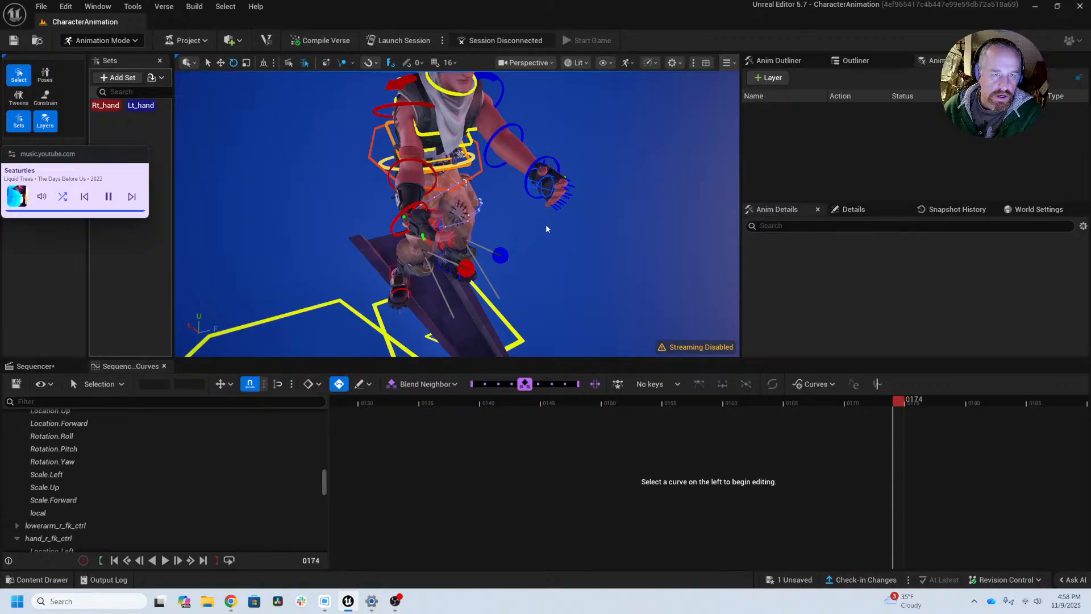
Step: Scrub the animation from frame 174 to frame 305 and examine the right hand's motion trail
left_click_drag(902, 401, 1060, 390)
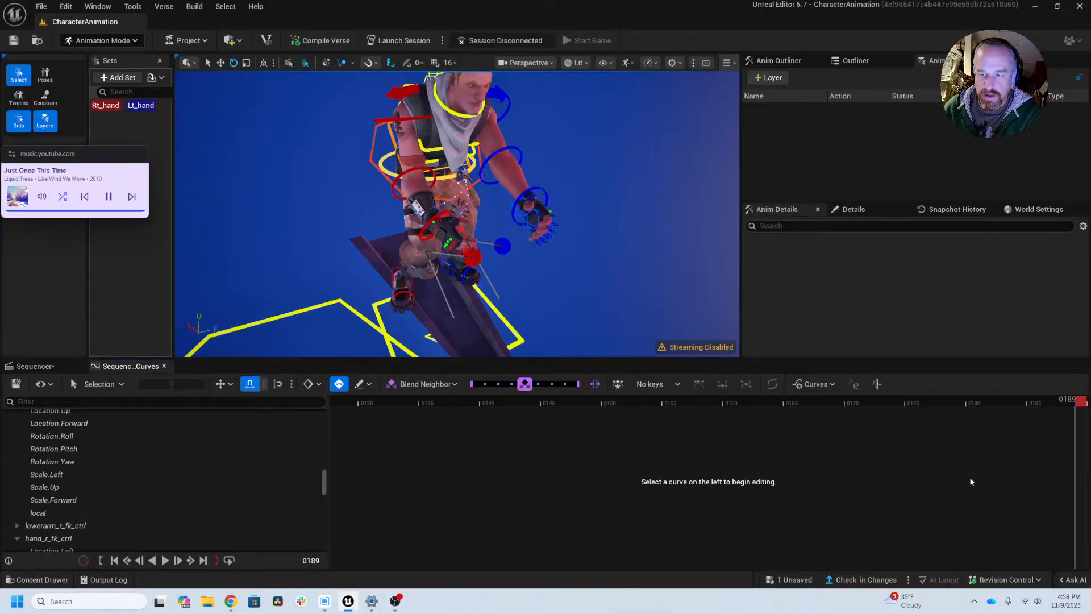
right_click_drag(971, 482, 490, 470)
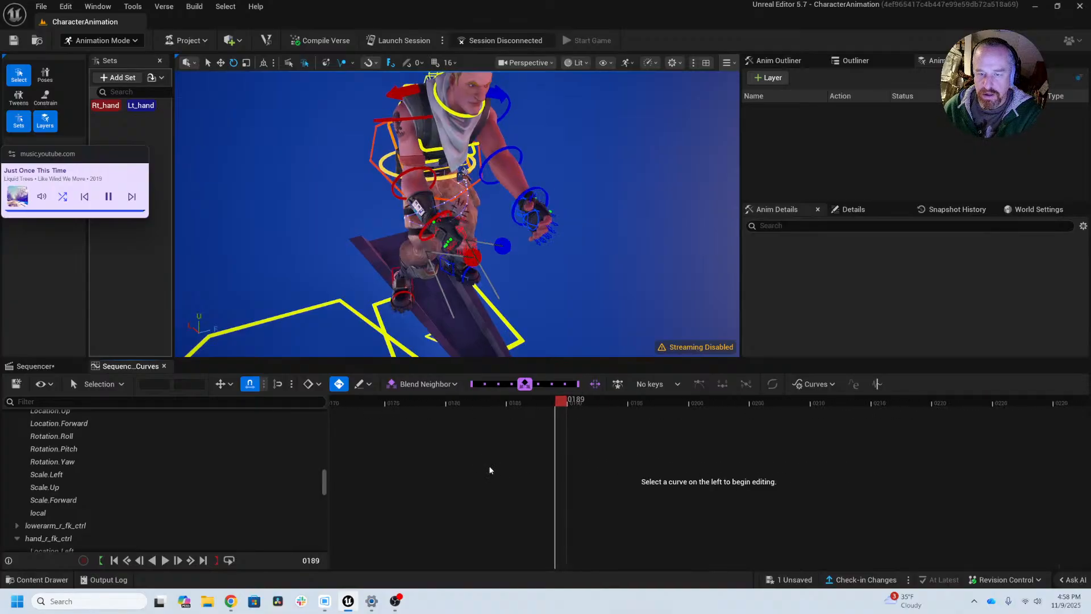
left_click_drag(564, 403, 1078, 401)
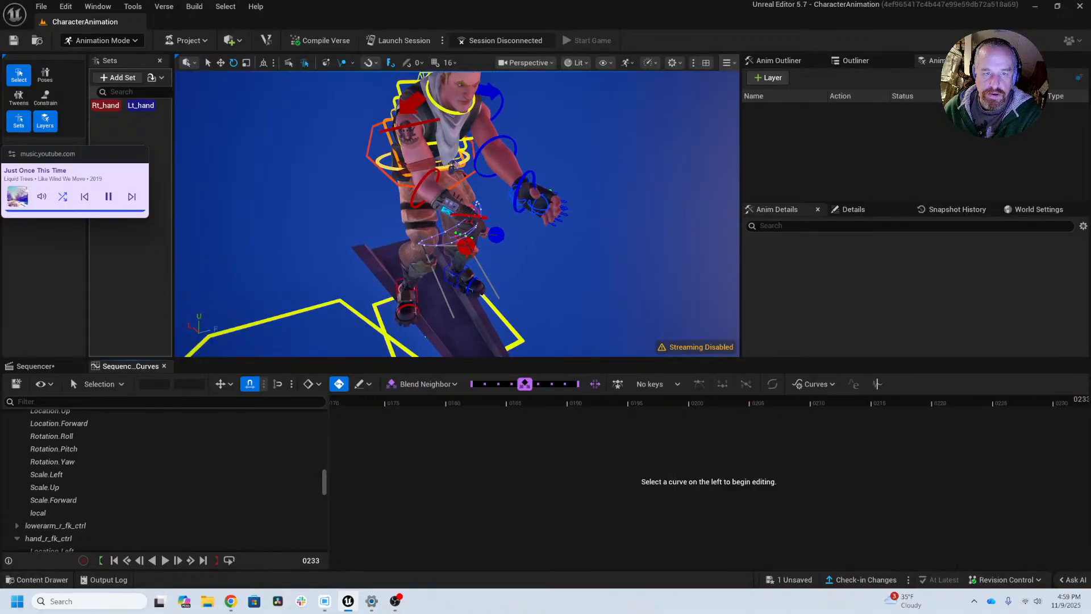
right_click_drag(948, 488, 117, 519)
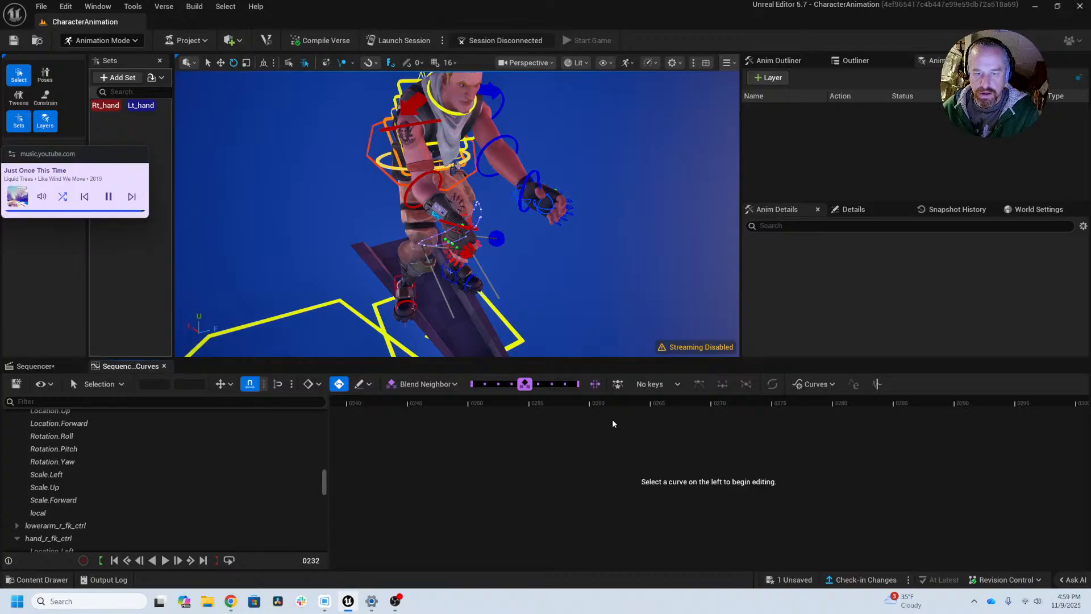
left_click_drag(482, 406, 994, 405)
right_click_drag(899, 500, 387, 479)
left_click_drag(433, 397, 579, 403)
Step: Examine the right arm closely from several angles while scrubbing from frame 305 to frame 344
left_click_drag(557, 273, 409, 278, "alt")
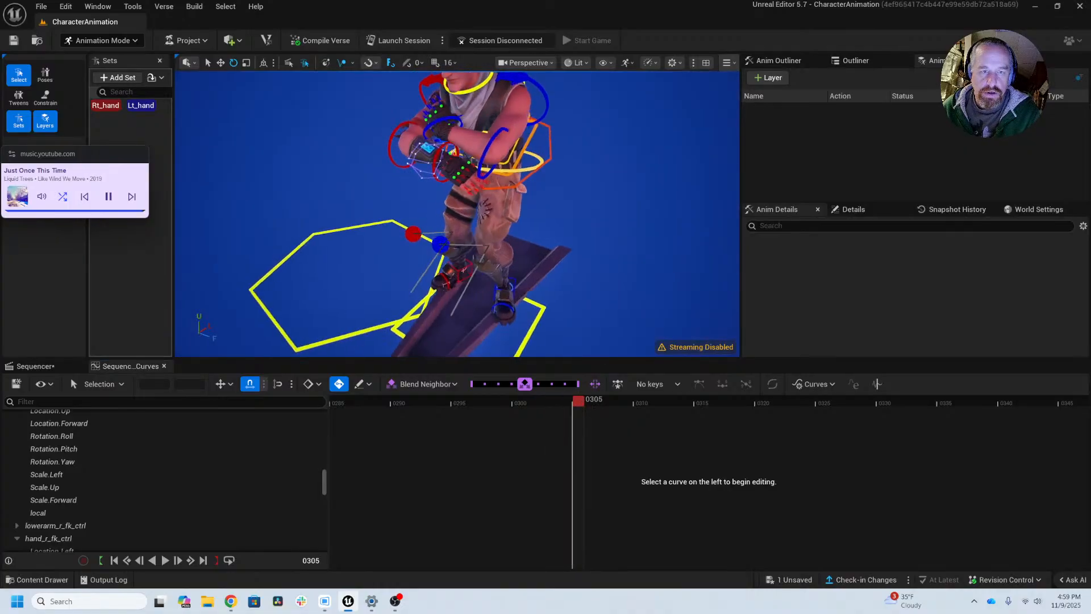
right_click_drag(409, 278, 488, 287, "alt")
middle_click_drag(443, 170, 546, 284, "alt")
left_click_drag(546, 285, 489, 216, "alt")
left_click_drag(581, 403, 930, 414)
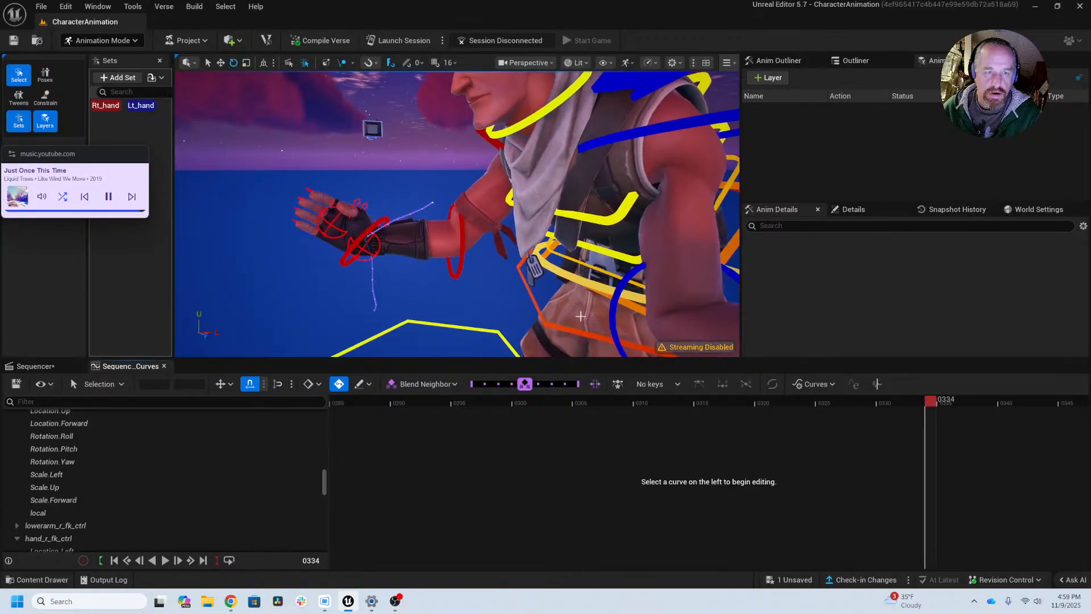
left_click_drag(436, 312, 563, 317, "alt")
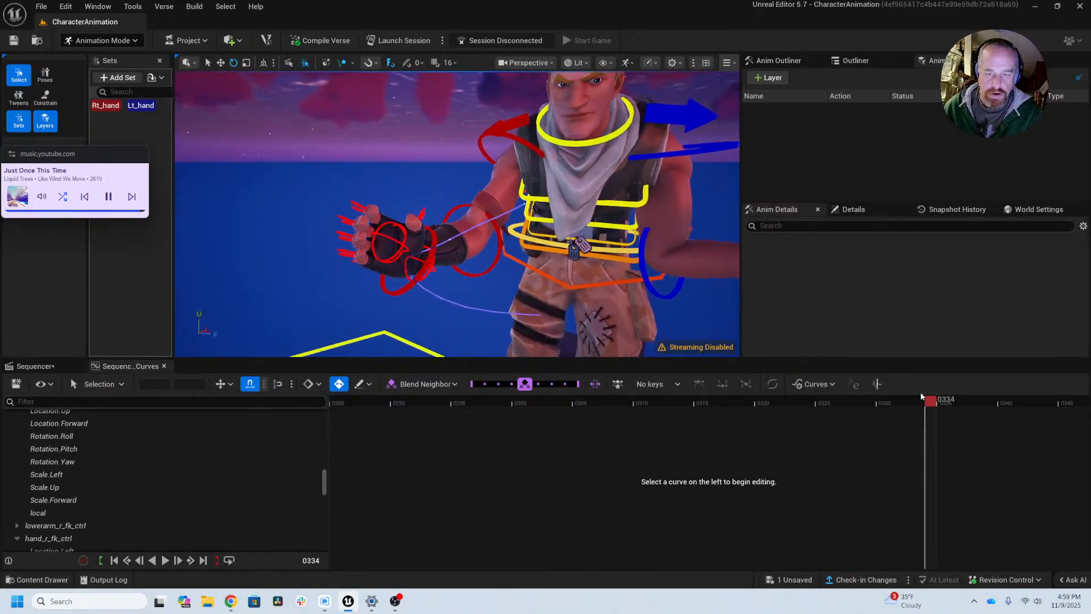
left_click_drag(933, 402, 1030, 410)
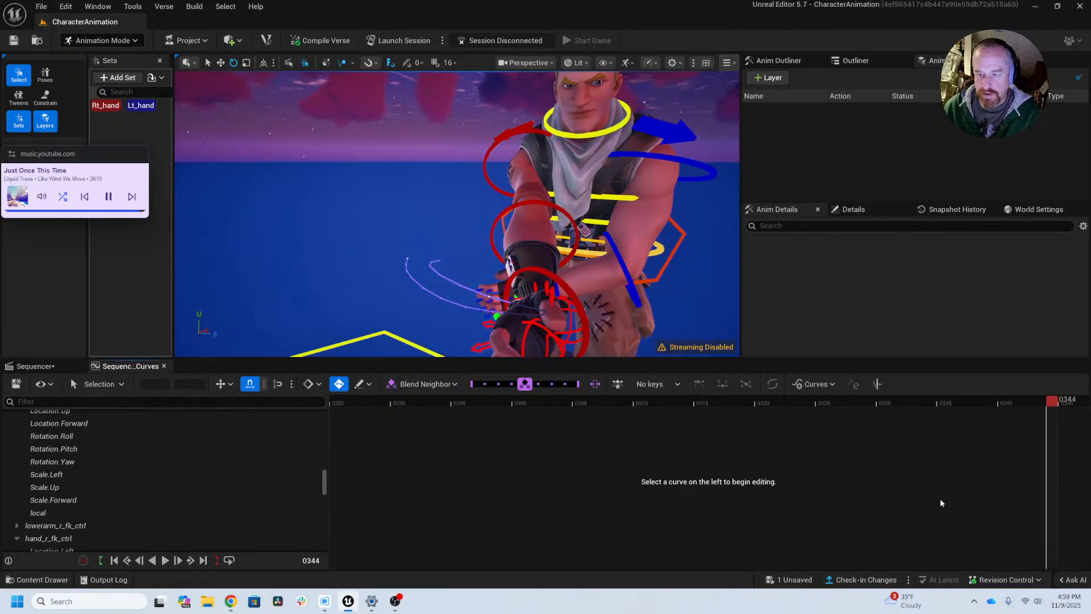
Step: Scrub the animation from frame 344 to frame 468 and examine the right arm's motion from the front
middle_click_drag(935, 502, 651, 484, "alt")
middle_click_drag(961, 477, 790, 474, "alt")
middle_click_drag(922, 475, 638, 478, "alt")
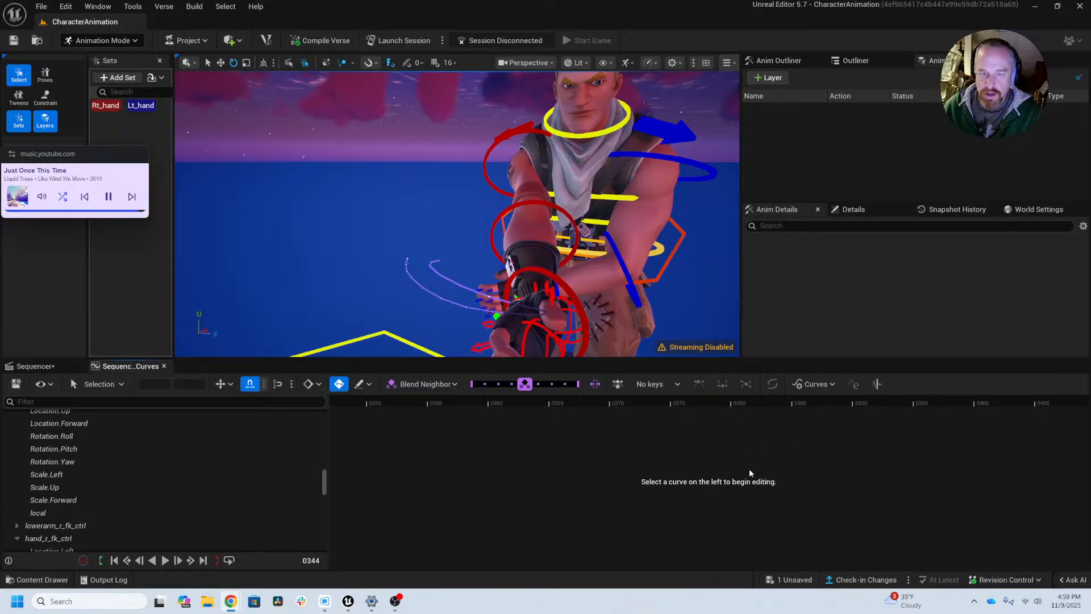
left_click_drag(589, 404, 1064, 392)
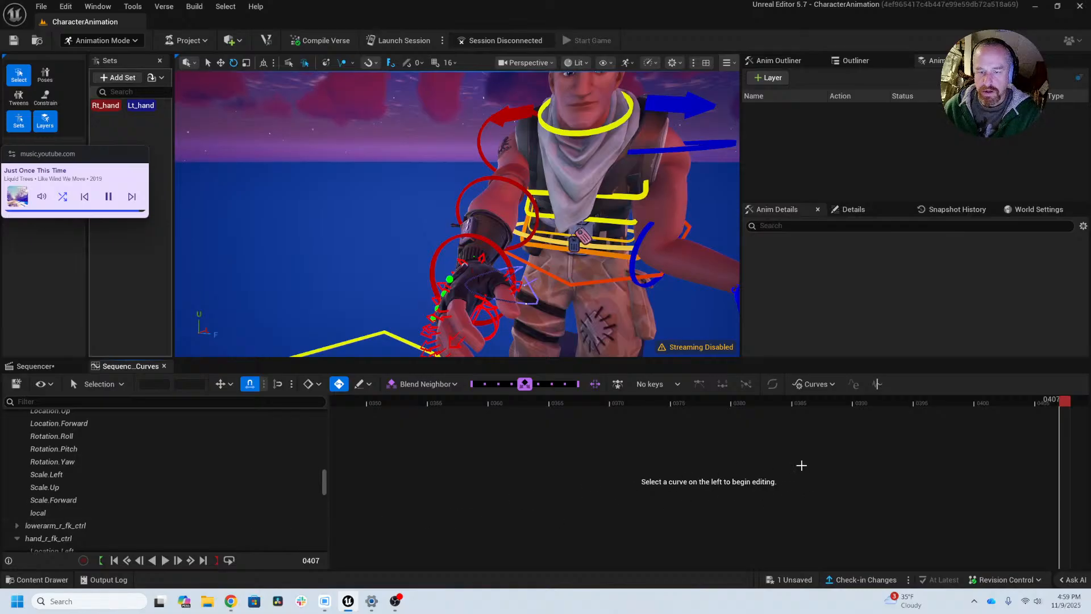
right_click_drag(801, 466, 670, 468)
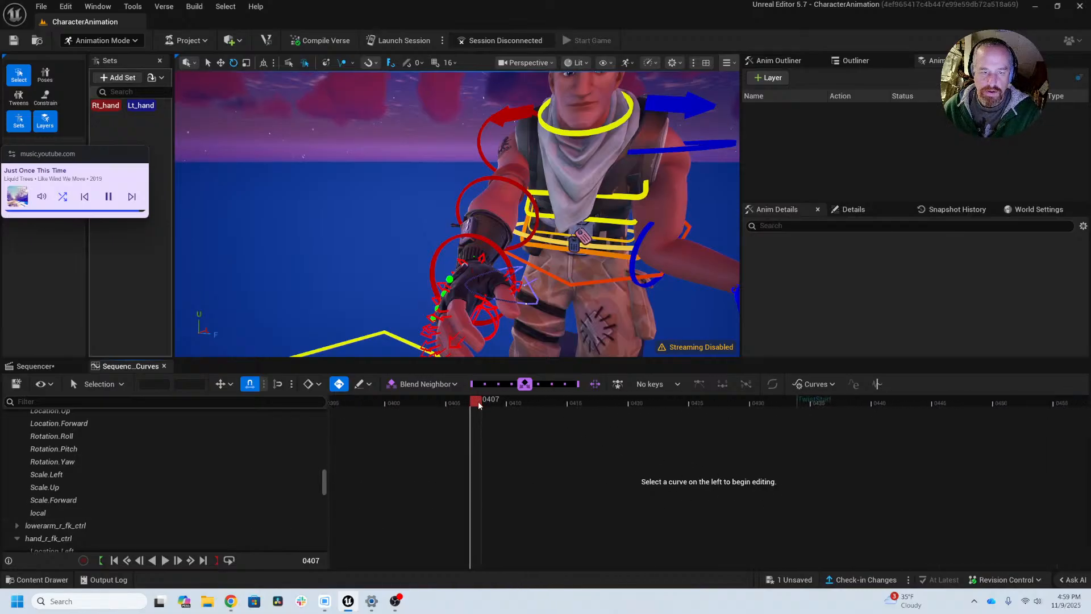
left_click_drag(479, 404, 622, 404)
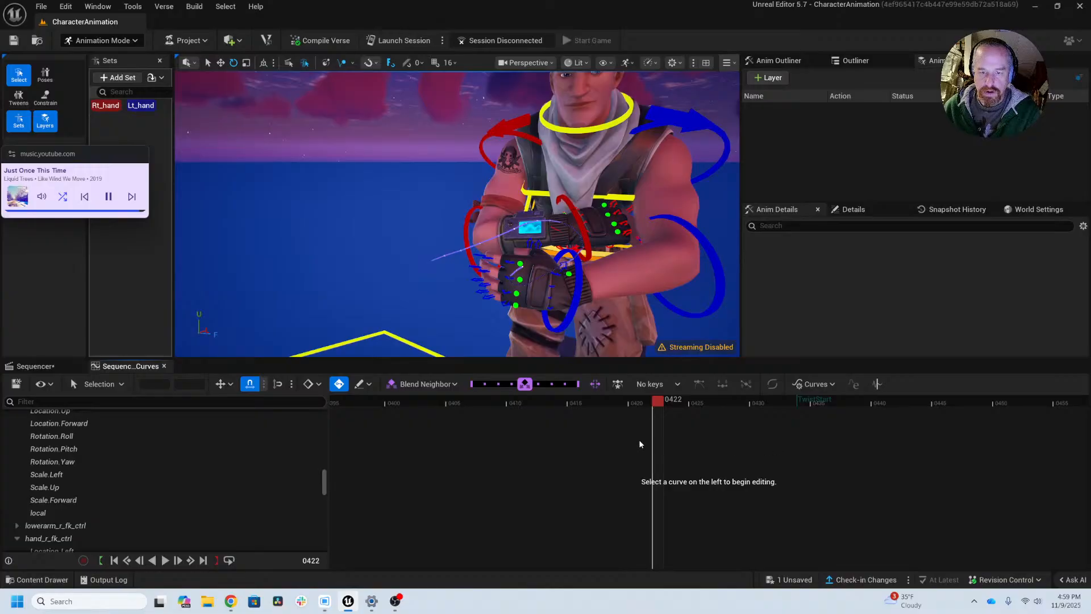
left_click_drag(660, 407, 923, 416)
left_click(1073, 523)
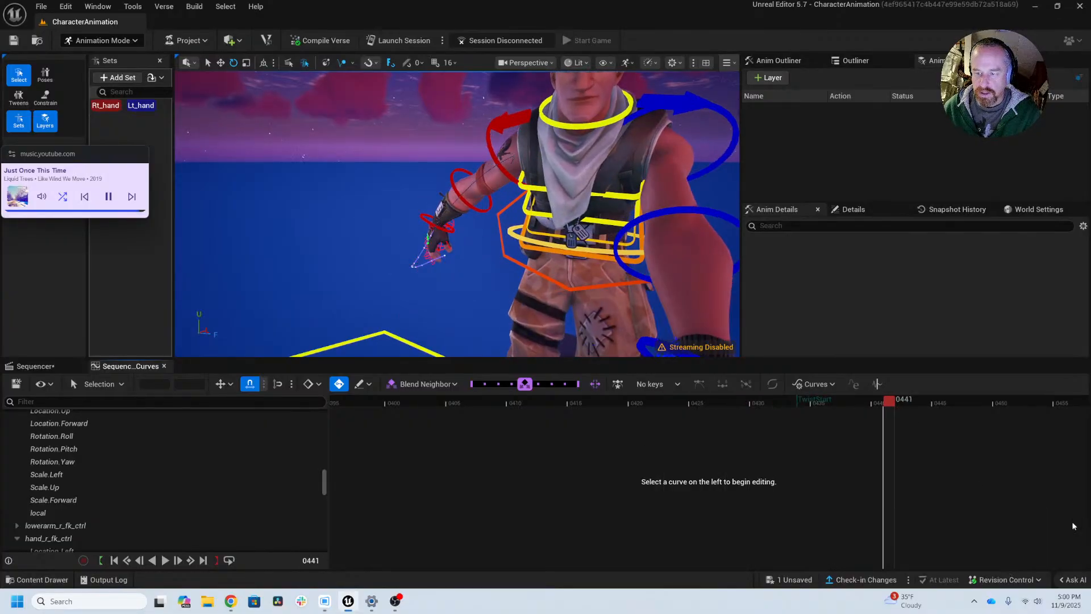
left_click_drag(901, 405, 1080, 411)
right_click_drag(938, 459, 396, 468)
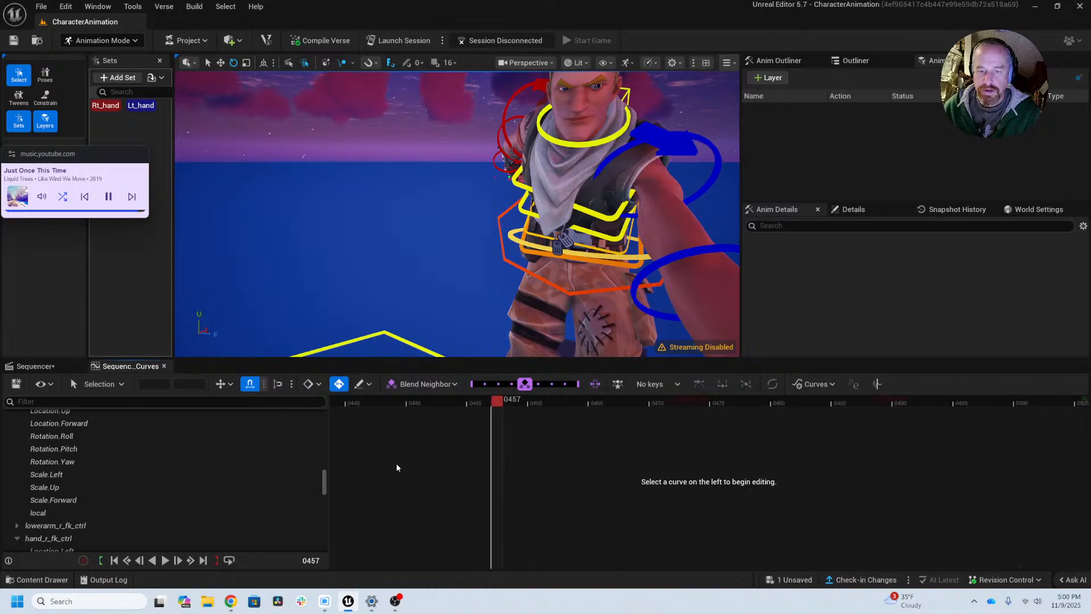
left_click_drag(503, 401, 632, 401)
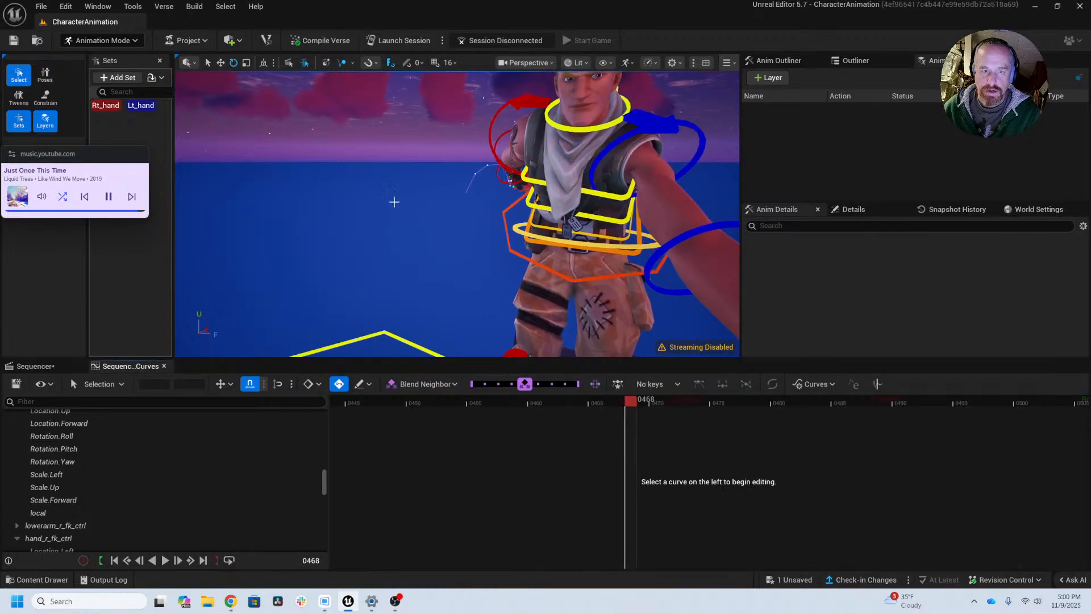
Step: Examine the right arm and its motion trail from the character's side while scrubbing from frame 468 to frame 506
left_click_drag(443, 216, 580, 233, "alt")
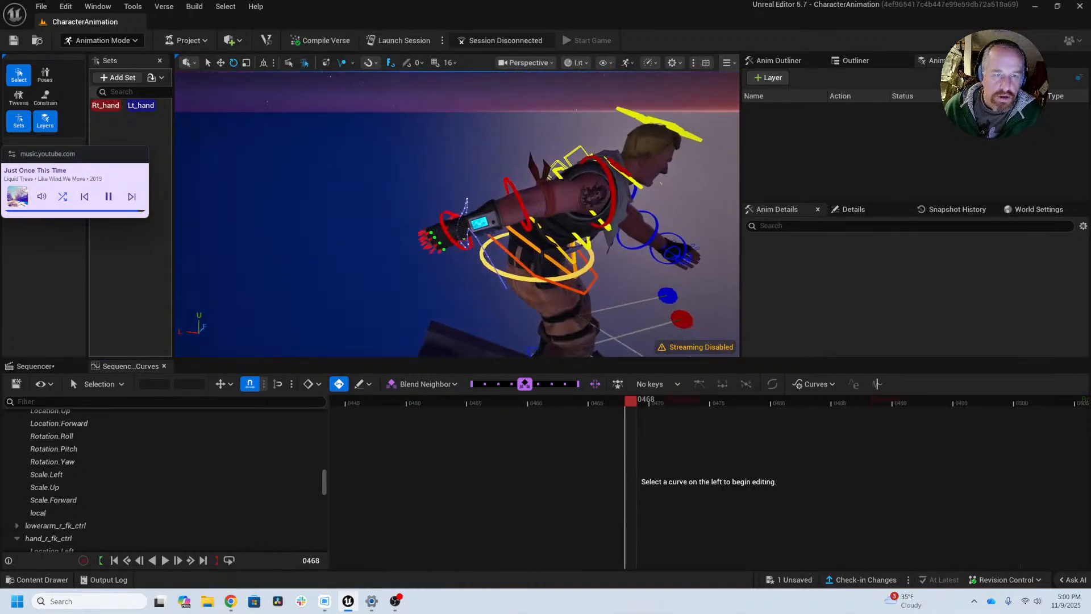
middle_click_drag(580, 233, 495, 206, "alt")
right_click_drag(342, 227, 392, 228, "alt")
left_click_drag(343, 228, 392, 236, "alt")
middle_click_drag(295, 219, 343, 260, "alt")
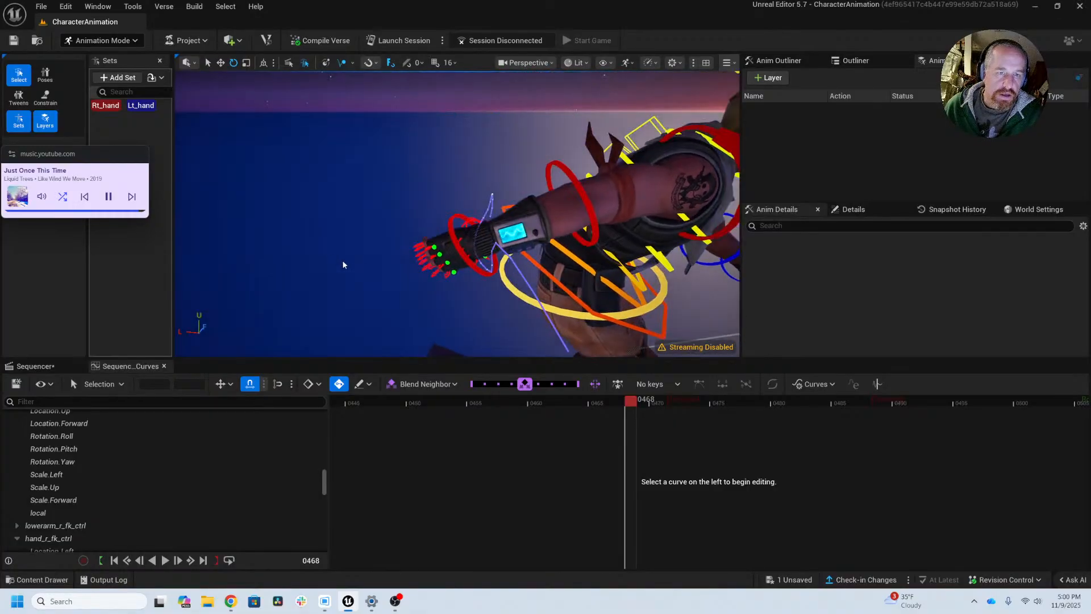
mouse_move(342, 260)
left_mouse_down("alt")
mouse_move(386, 250)
mouse_move(358, 250)
left_mouse_up("alt")
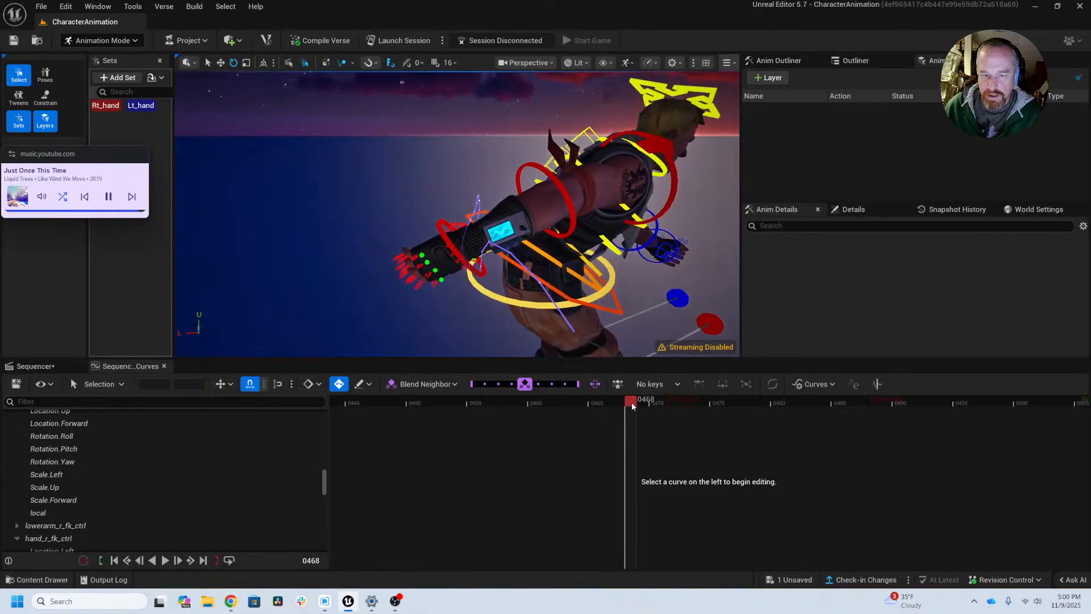
left_click_drag(631, 403, 860, 411)
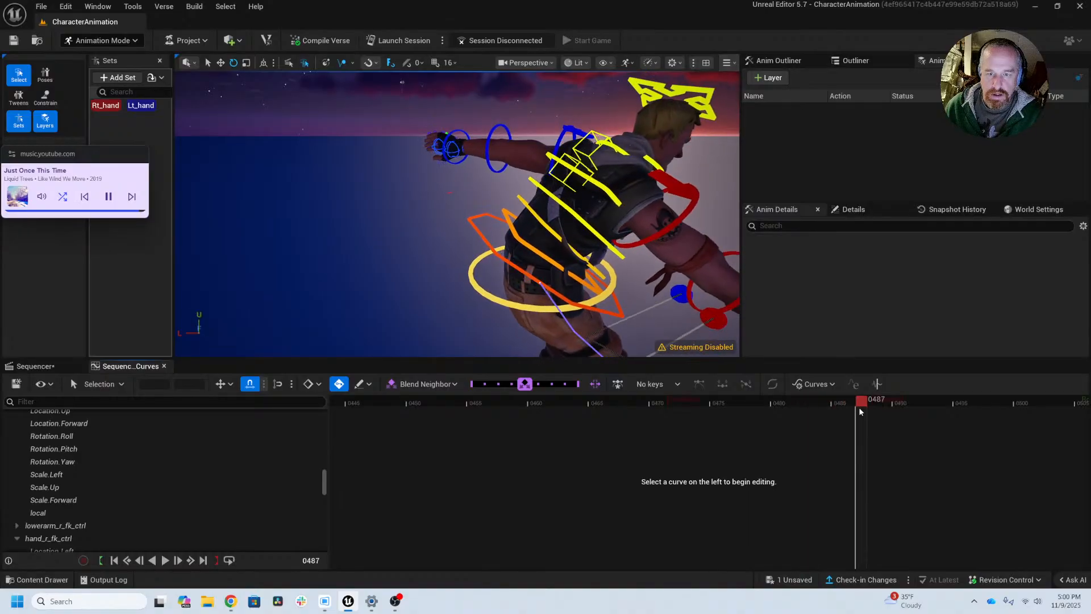
left_click_drag(654, 267, 646, 296, "alt")
left_click_drag(868, 405, 1084, 403)
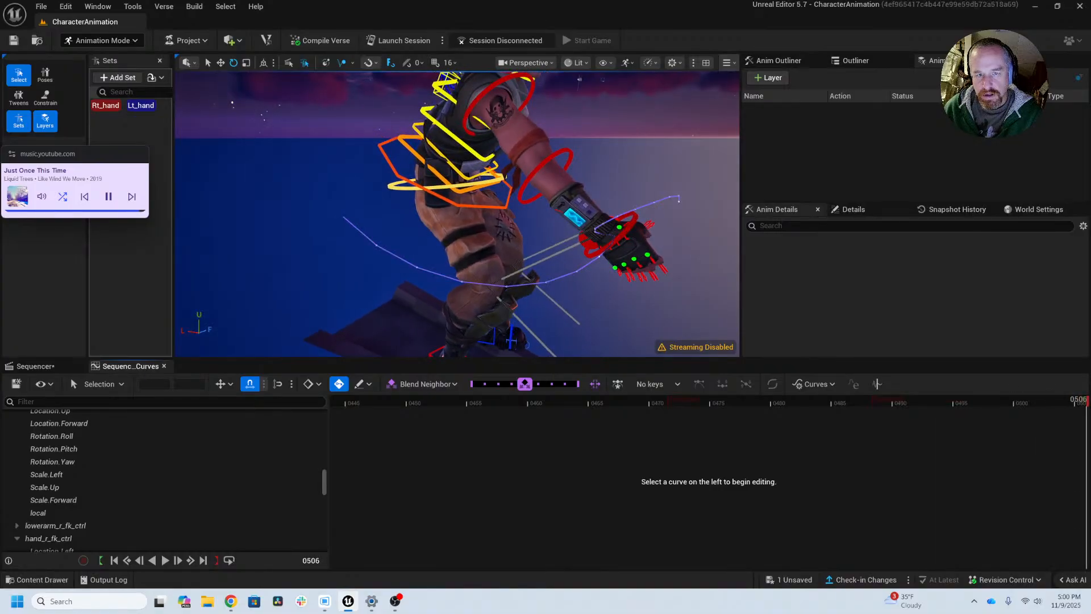
Step: Scrub from frame 506 to frame 534 with the whole figure in view and examine the right hand's arc
right_click_drag(1028, 481, 371, 451)
left_click_drag(448, 400, 605, 402)
scroll(495, 213, "down", 4)
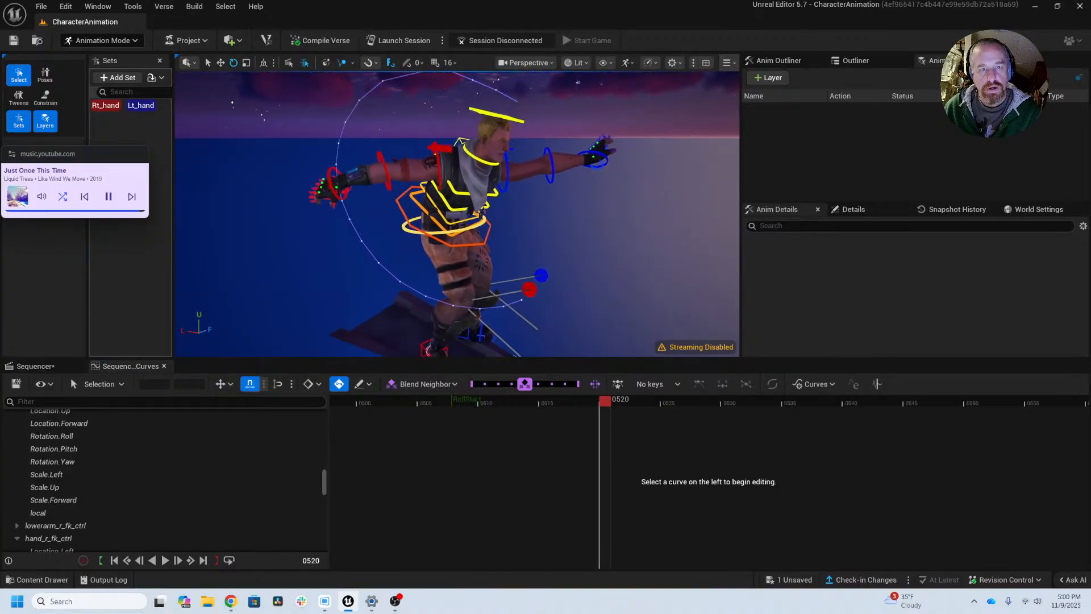
left_click_drag(495, 214, 438, 190, "alt")
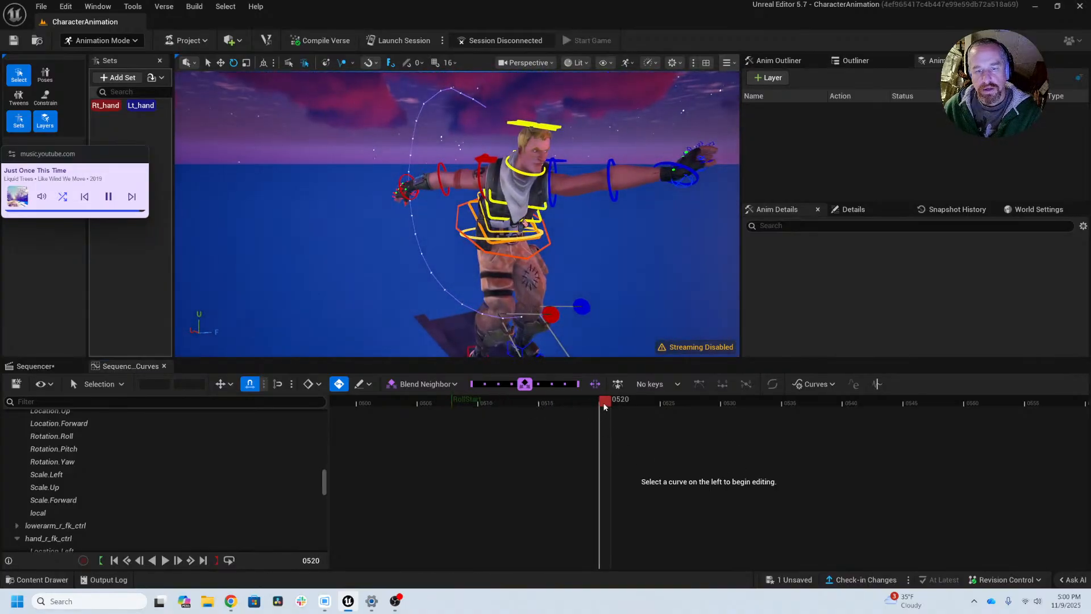
left_click_drag(604, 406, 768, 433)
Step: Switch to the Chrome window showing the Aura farming.mp4 reference video in SyncSketch
key("alt+Tab")
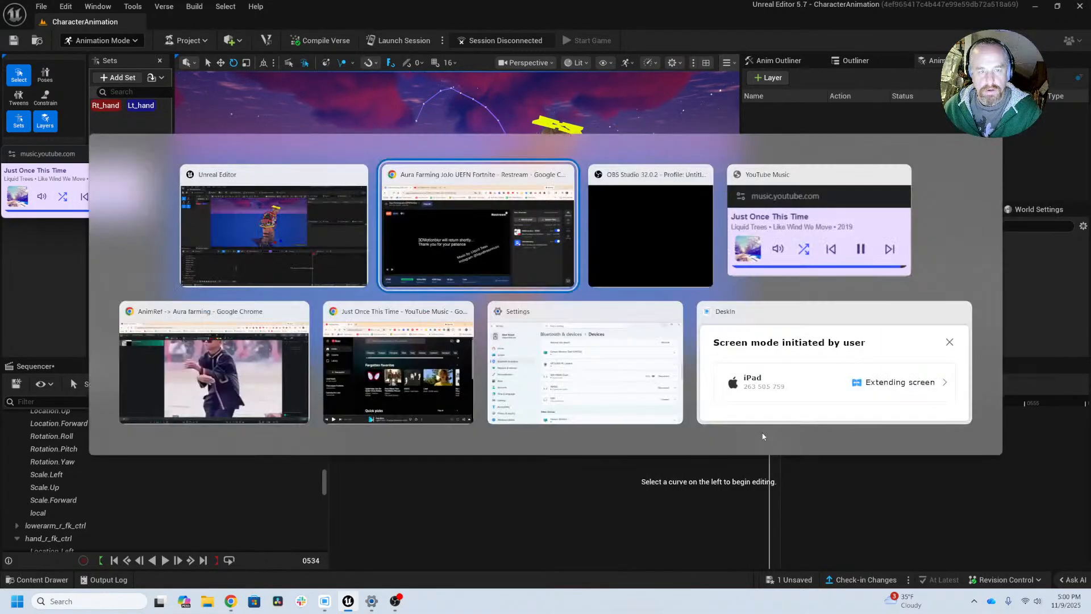
key("alt+Tab")
key("alt+Tab")
key("alt+Tab")
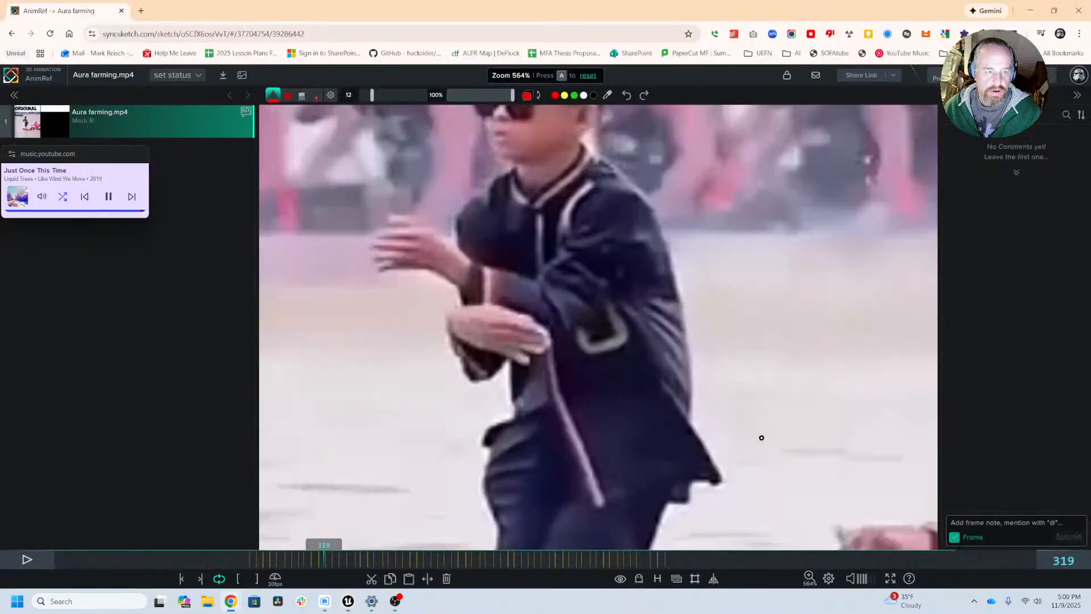
Step: Scrub the reference video to frame 551, examine the extended arm and hand pose, and switch back to Unreal Editor
scroll(666, 440, "down", 5)
mouse_move(653, 564)
left_mouse_down()
mouse_move(706, 563)
mouse_move(431, 560)
mouse_move(407, 547)
mouse_move(538, 544)
mouse_move(519, 531)
left_mouse_up()
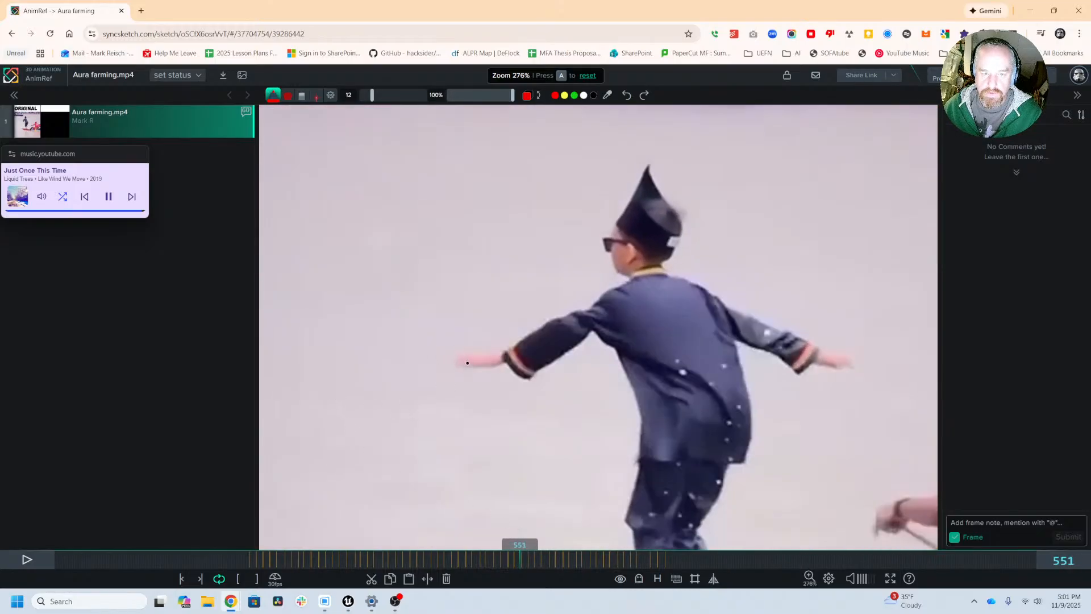
key("alt+Tab")
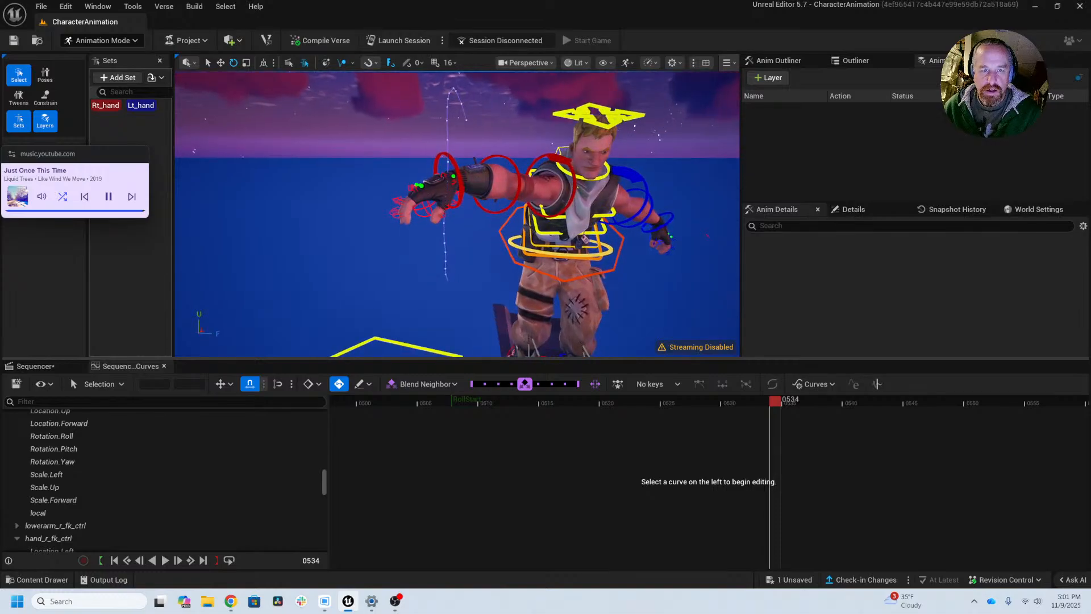
Step: Select the right hand control and isolate its Rotation Roll, Pitch and Yaw curves, framing the keys around frame 534
left_click_drag(457, 214, 492, 216, "alt")
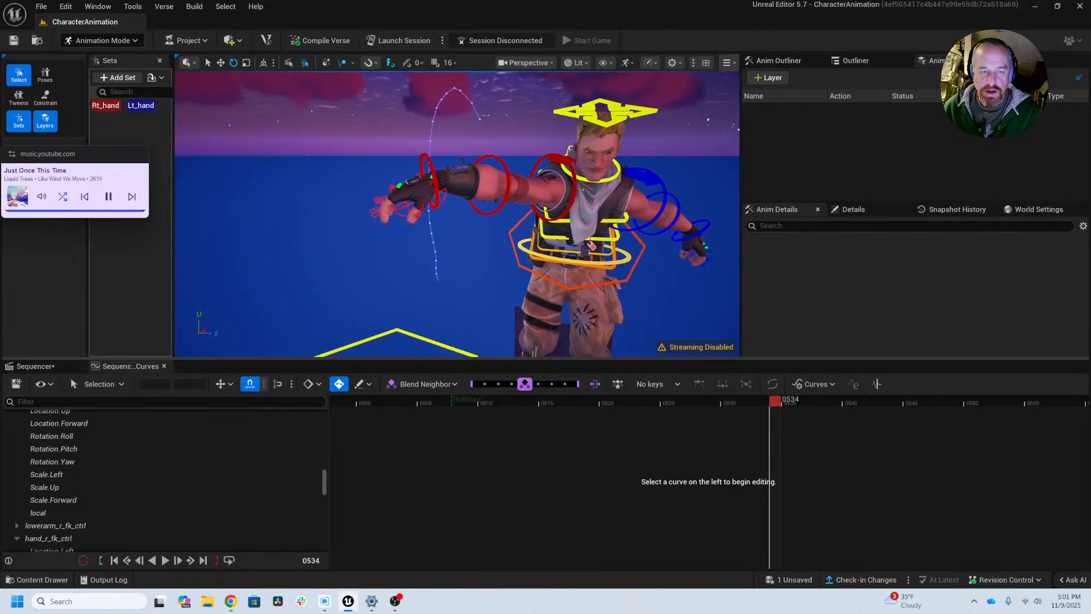
left_click(423, 154)
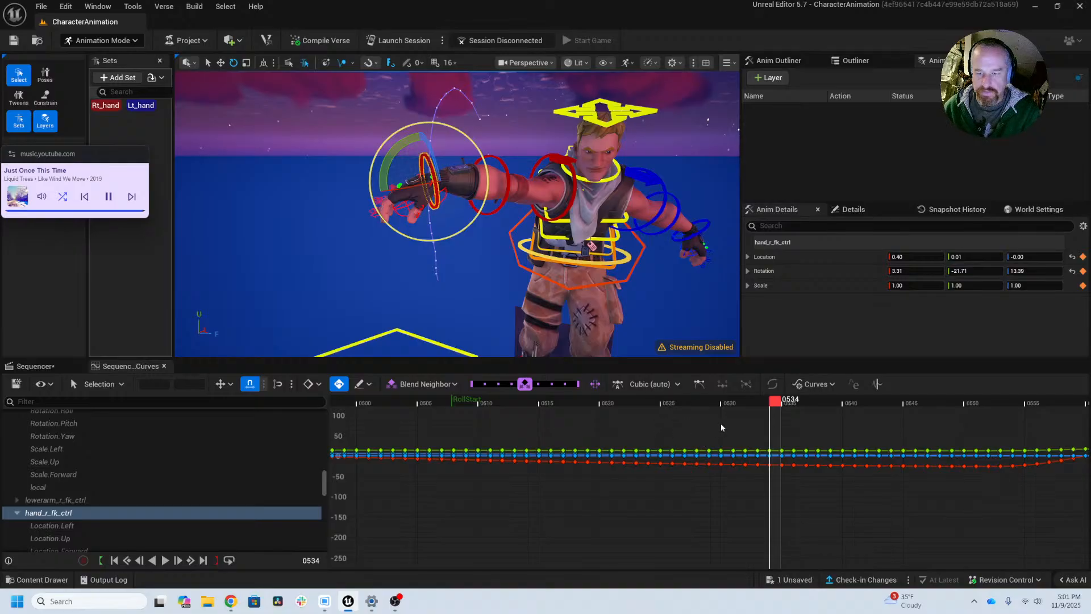
left_click_drag(811, 504, 809, 503)
key("f")
right_click_drag(853, 505, 625, 489, "alt")
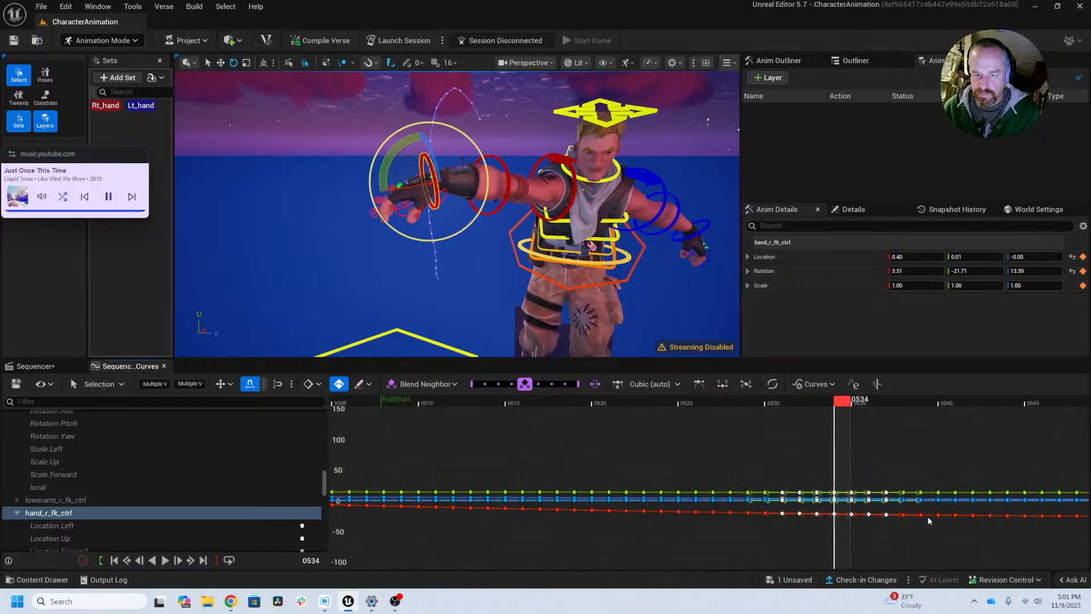
right_click_drag(927, 516, 724, 481, "alt")
right_click_drag(850, 516, 635, 503)
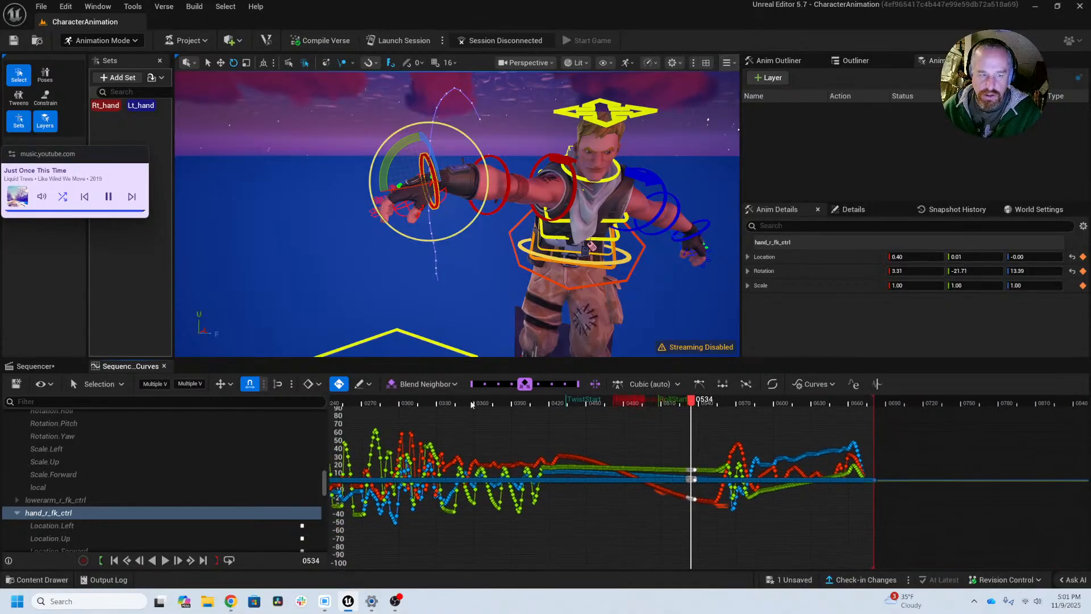
scroll(139, 486, "down", 3)
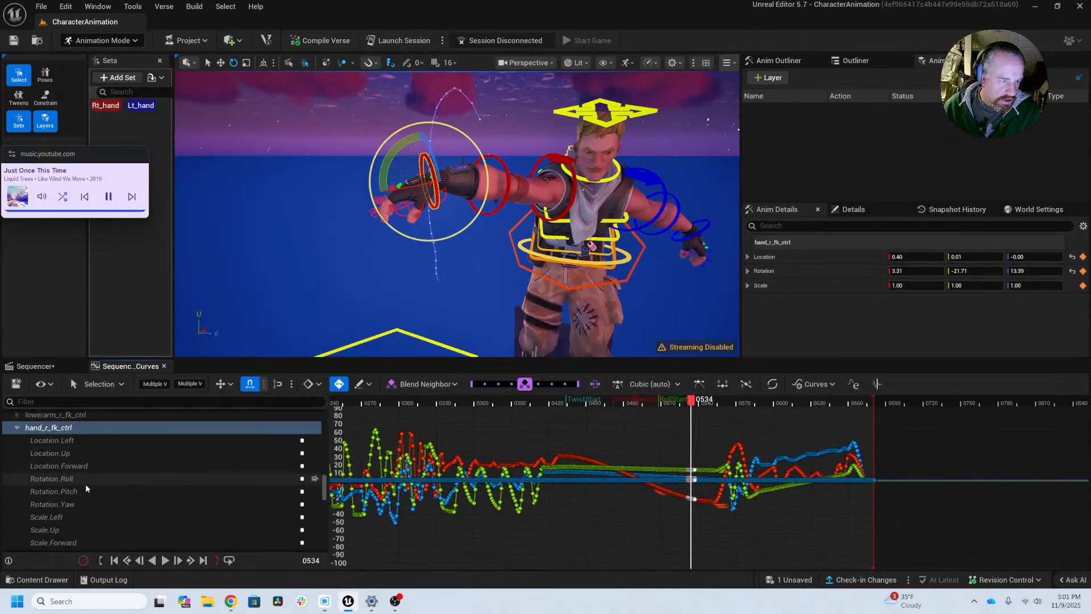
left_click_drag(85, 483, 86, 503)
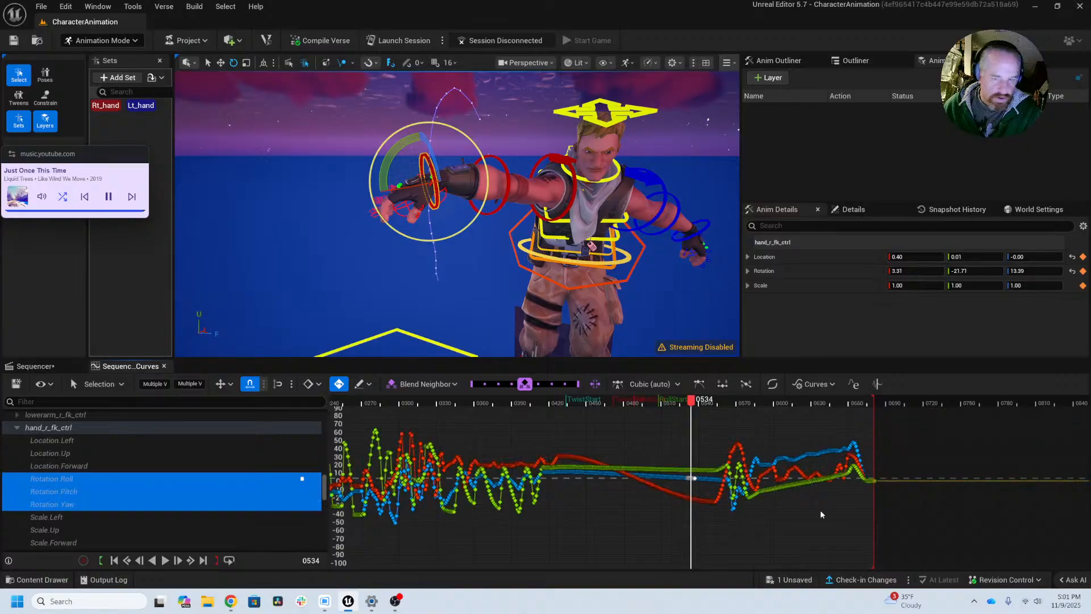
right_click_drag(707, 517, 890, 437, "alt")
right_click_drag(814, 504, 825, 534)
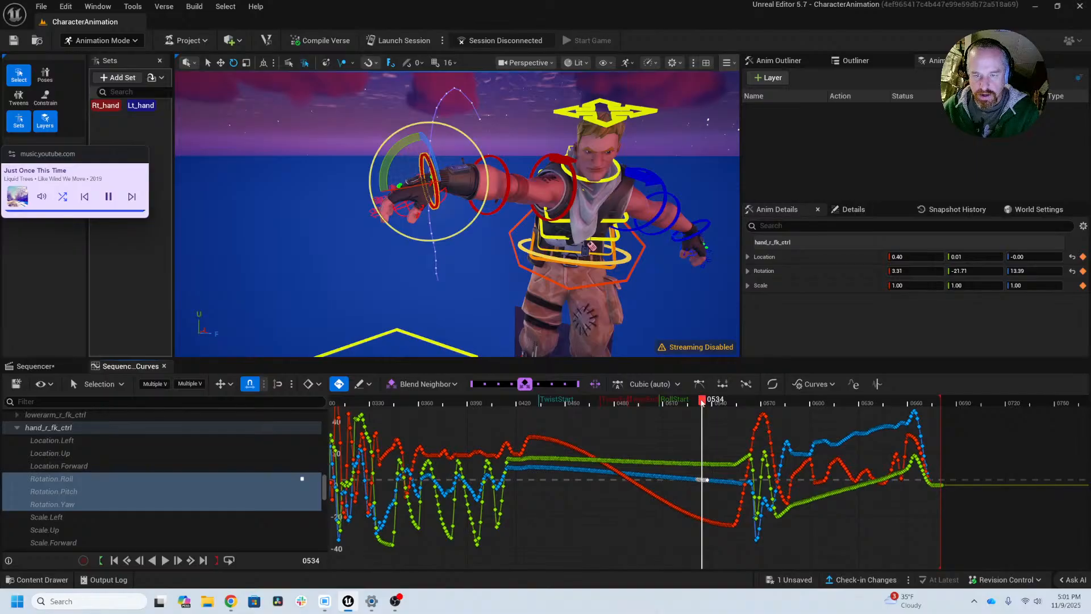
Step: Delete the right hand's Roll, Pitch and Yaw keys from frame 525 through frame 538
mouse_move(703, 402)
left_mouse_down()
mouse_move(664, 402)
mouse_move(710, 402)
mouse_move(688, 401)
left_mouse_up()
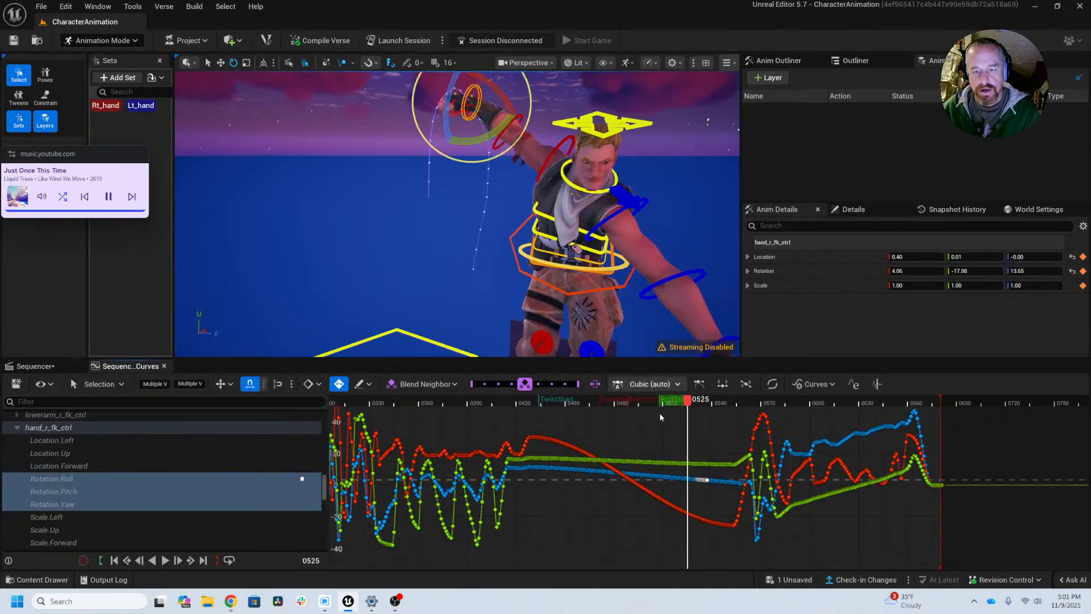
scroll(710, 504, "up", 5)
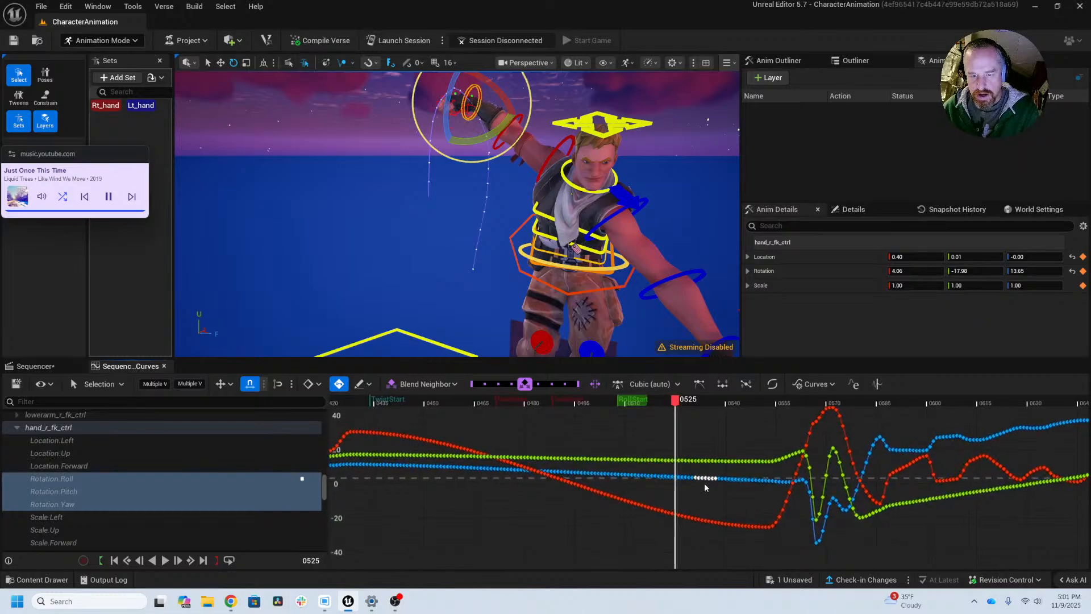
scroll(705, 483, "up", 4)
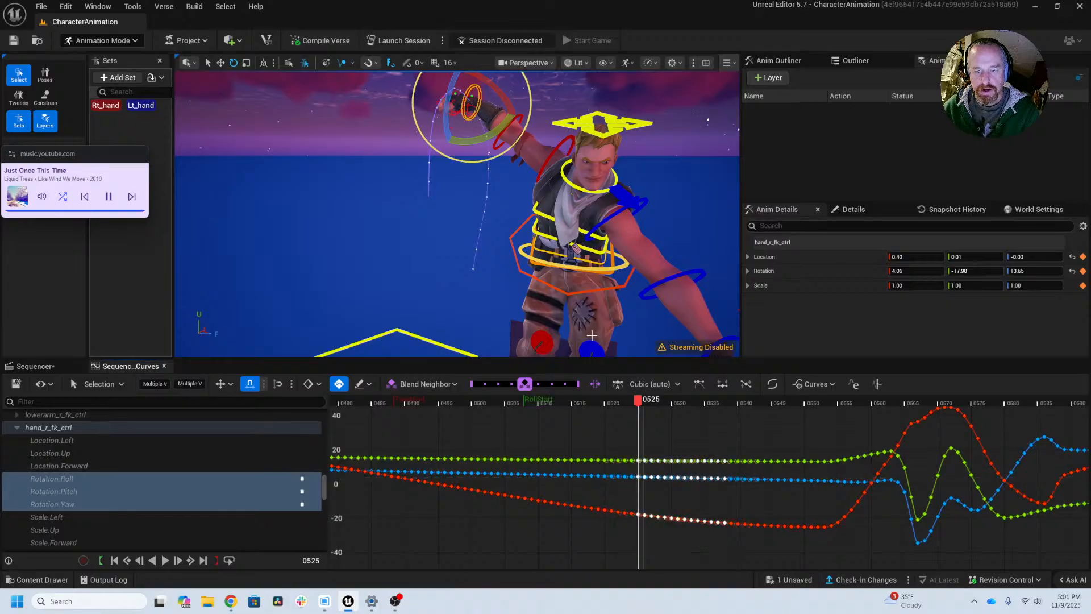
key("Delete")
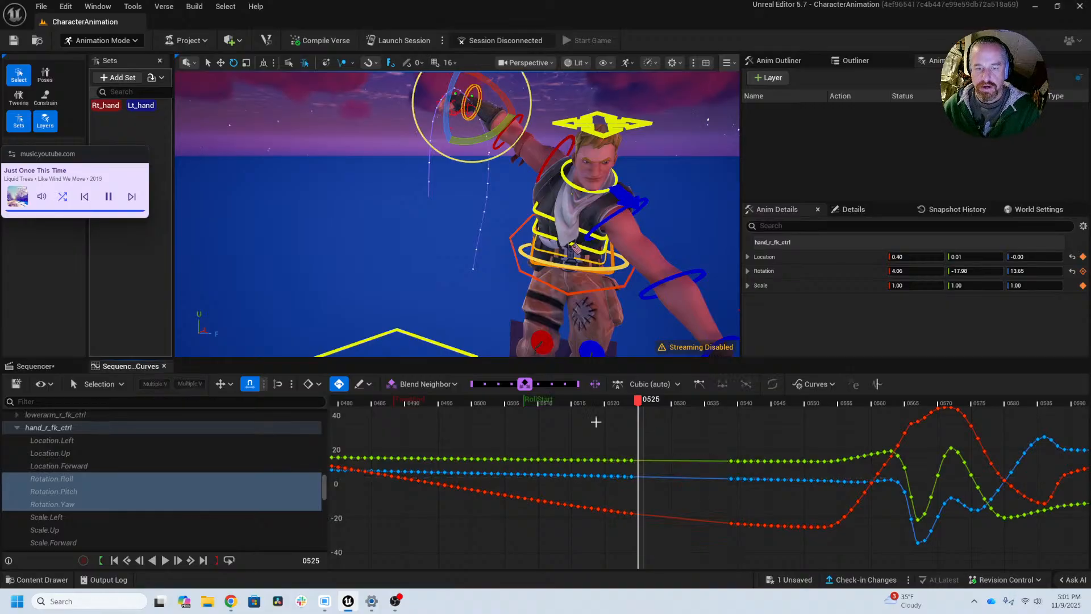
Step: Rotate the right hand upward at the wrist on frame 529 and hide the motion trail
left_click_drag(639, 402, 668, 403)
middle_click_drag(414, 152, 450, 252)
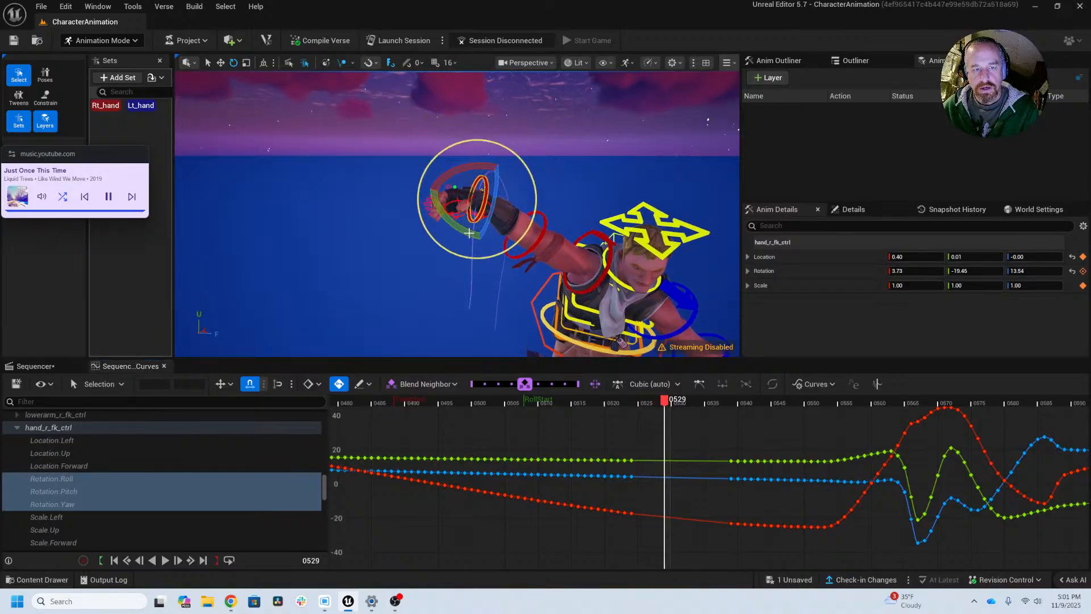
left_click_drag(469, 233, 438, 229)
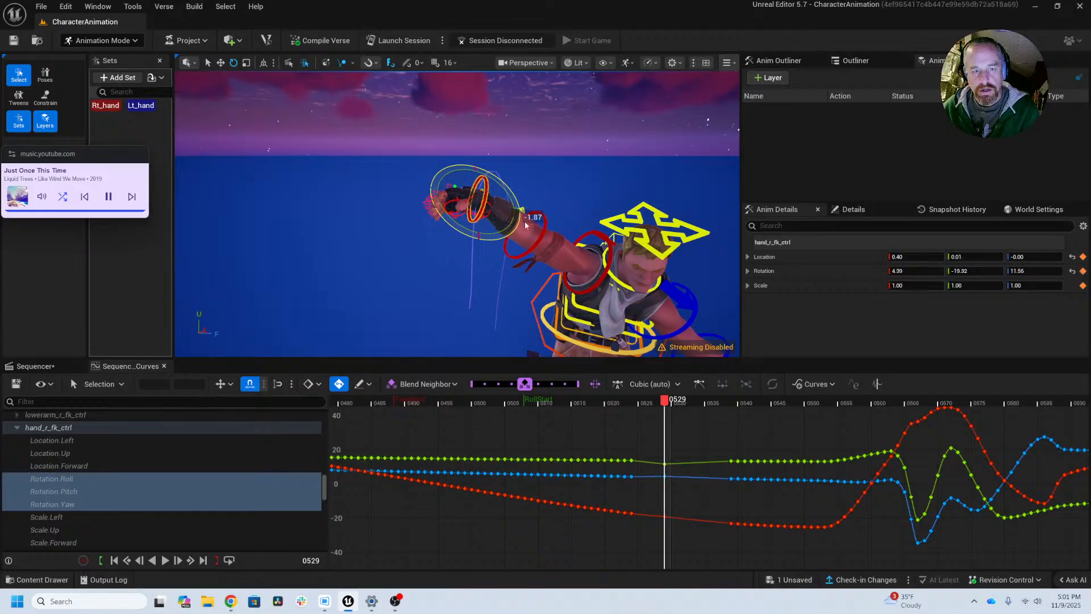
left_click_drag(523, 209, 586, 236)
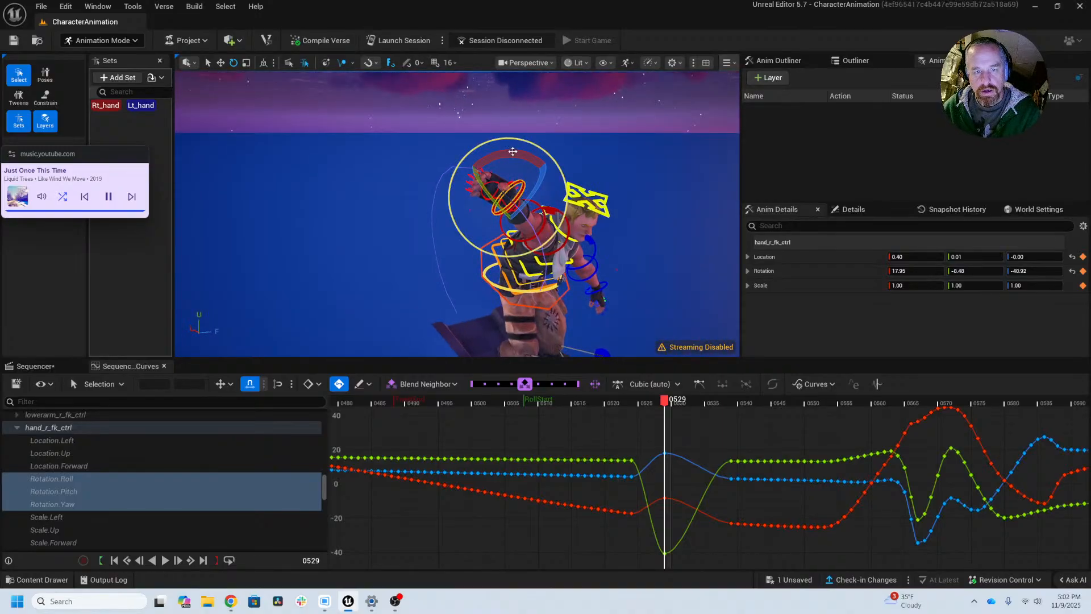
key("f")
left_click_drag(523, 152, 572, 227)
left_click(342, 66)
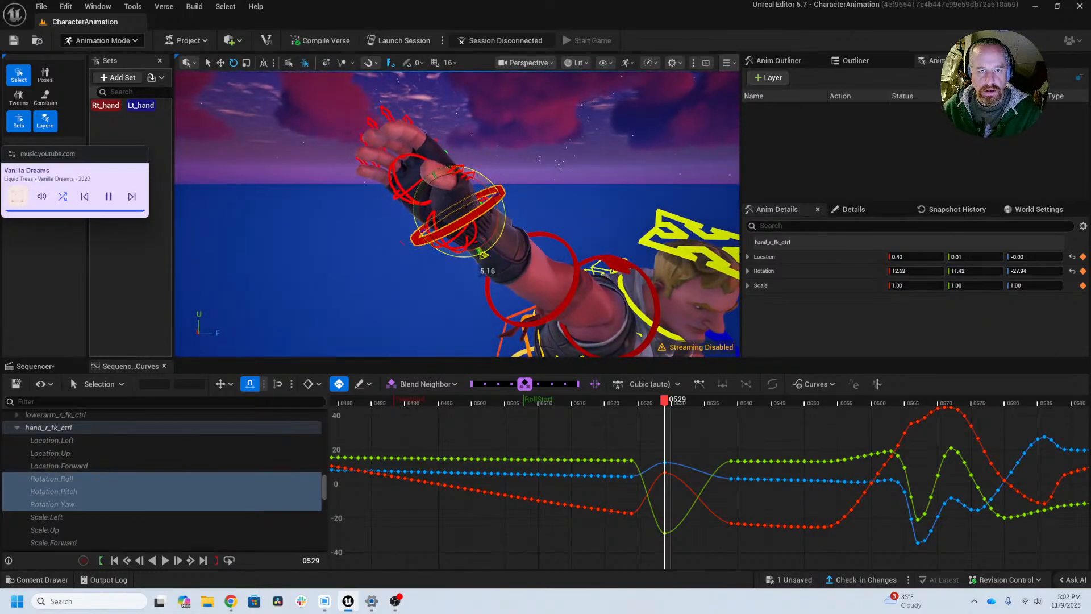
Step: Refine the right hand's rotation on frame 529 to about 5.75, 22.13, -39.71, checking the wrist from several angles
left_click_drag(483, 255, 485, 257)
left_click_drag(485, 257, 356, 294, "alt")
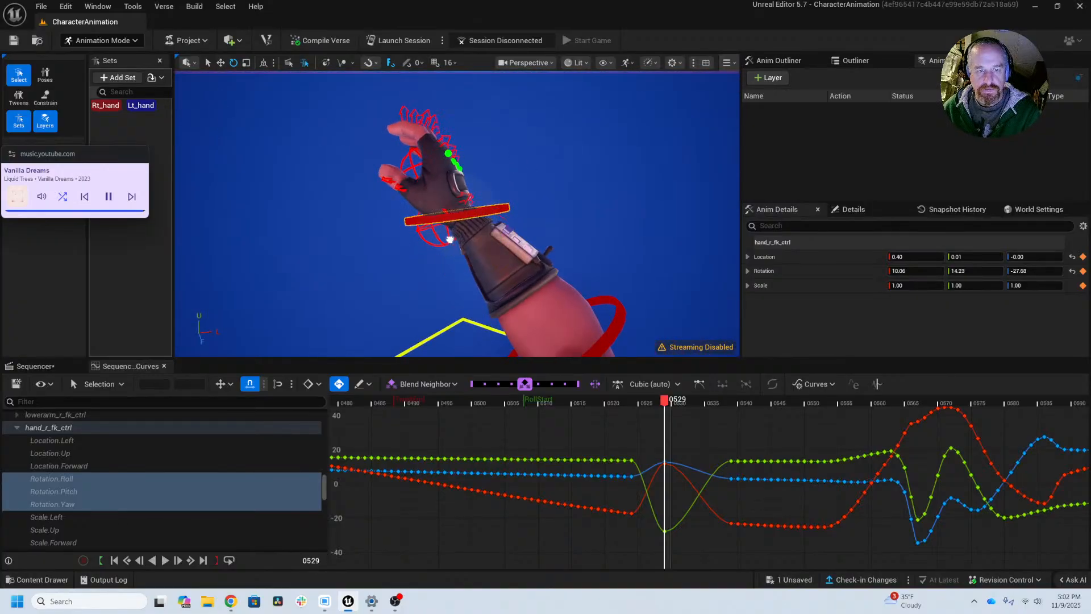
left_click_drag(450, 244, 449, 243)
left_click_drag(449, 244, 501, 223, "alt")
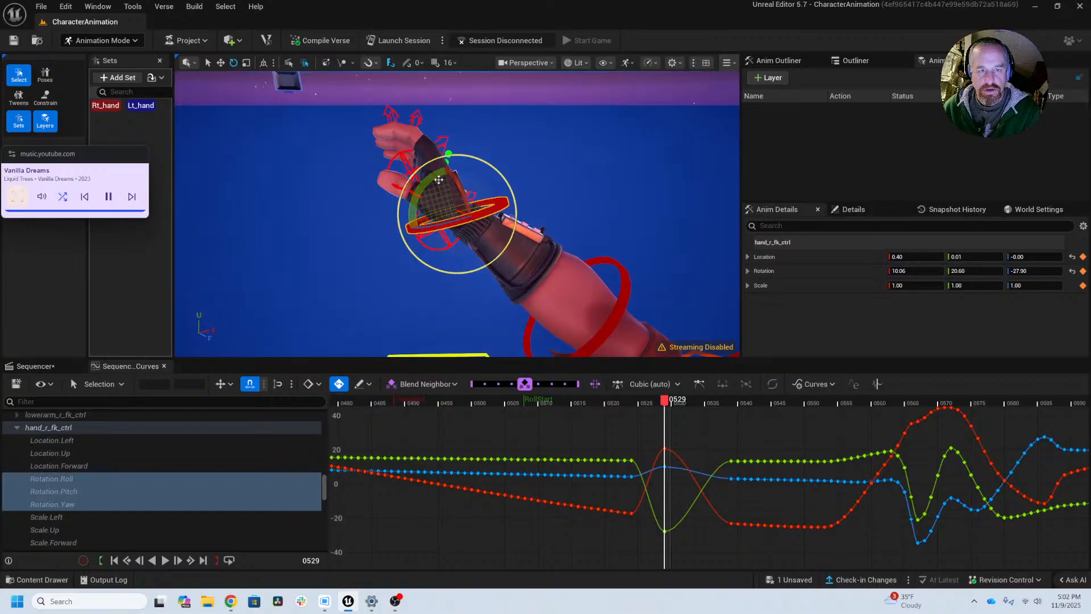
left_click_drag(467, 259, 467, 259)
left_click_drag(466, 259, 520, 232, "alt")
scroll(511, 244, "down", 8)
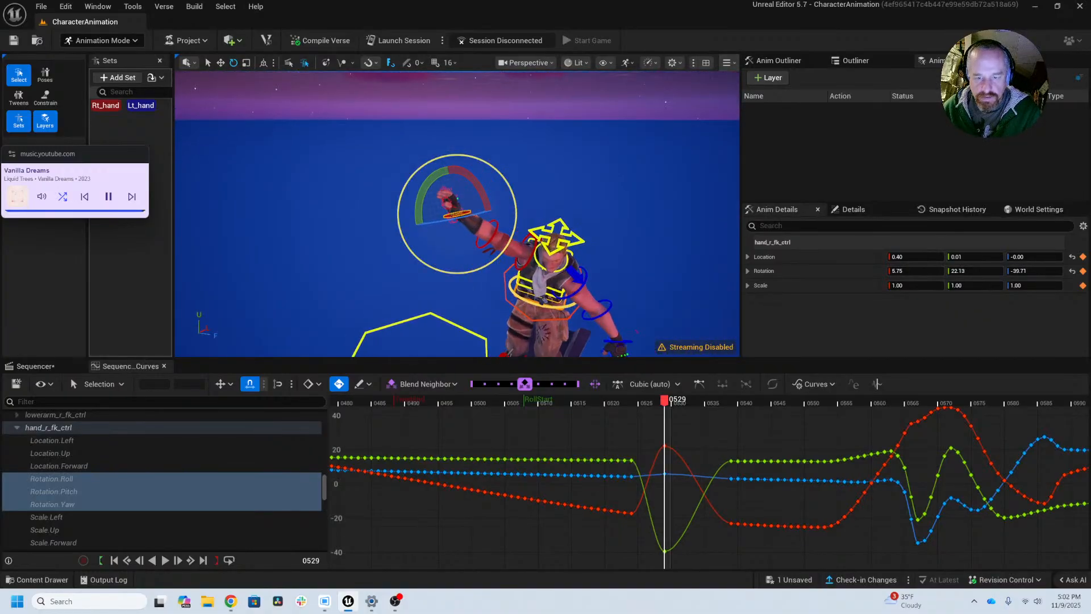
Step: Delete the right hand's rotation keys from frame 522 through 524 and scrub through the smoothed transition to frame 533
left_click_drag(669, 403, 636, 411)
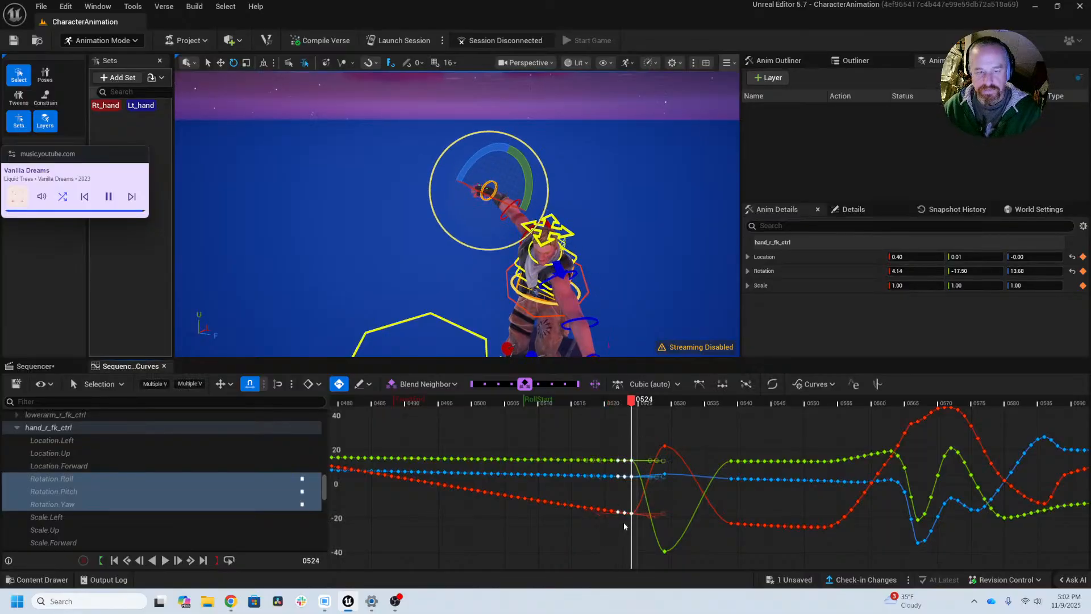
key("Delete")
left_click_drag(600, 403, 695, 403)
Step: Bend the right hand further upward on frame 533, to a rotation of about 1.79, 7.94, -45.11
left_click_drag(521, 276, 699, 233, "alt")
middle_click_drag(520, 276, 446, 256, "alt")
scroll(387, 229, "up", 5)
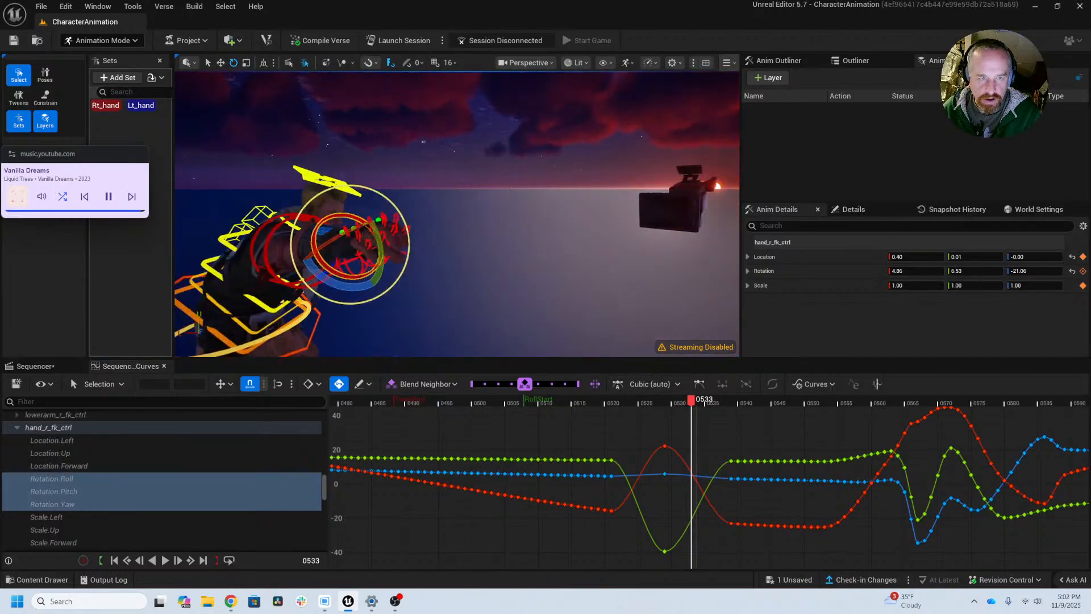
left_click_drag(388, 229, 495, 216, "alt")
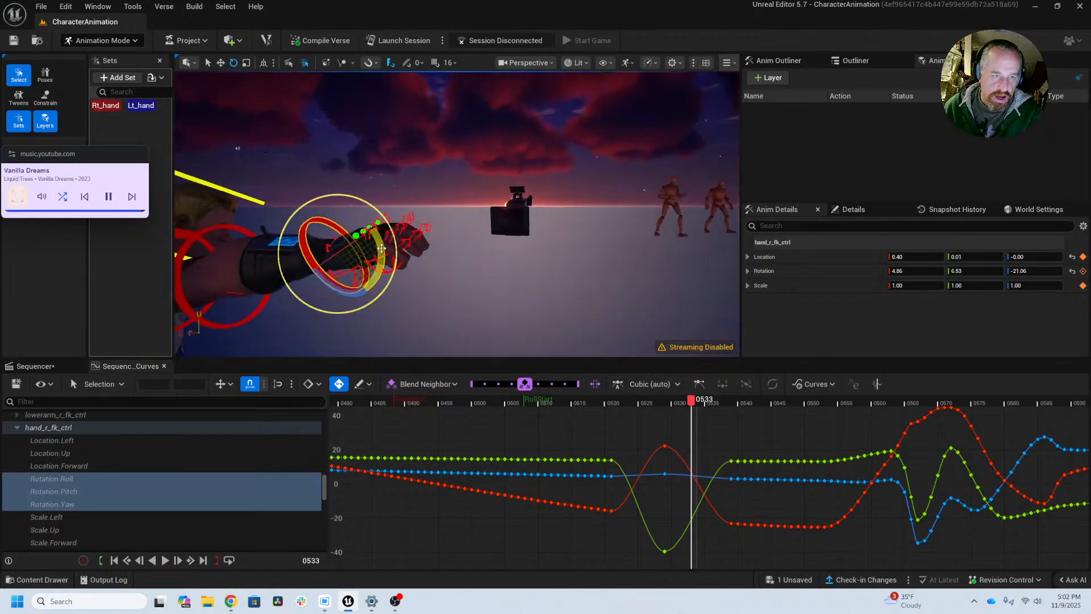
left_click_drag(382, 248, 640, 347)
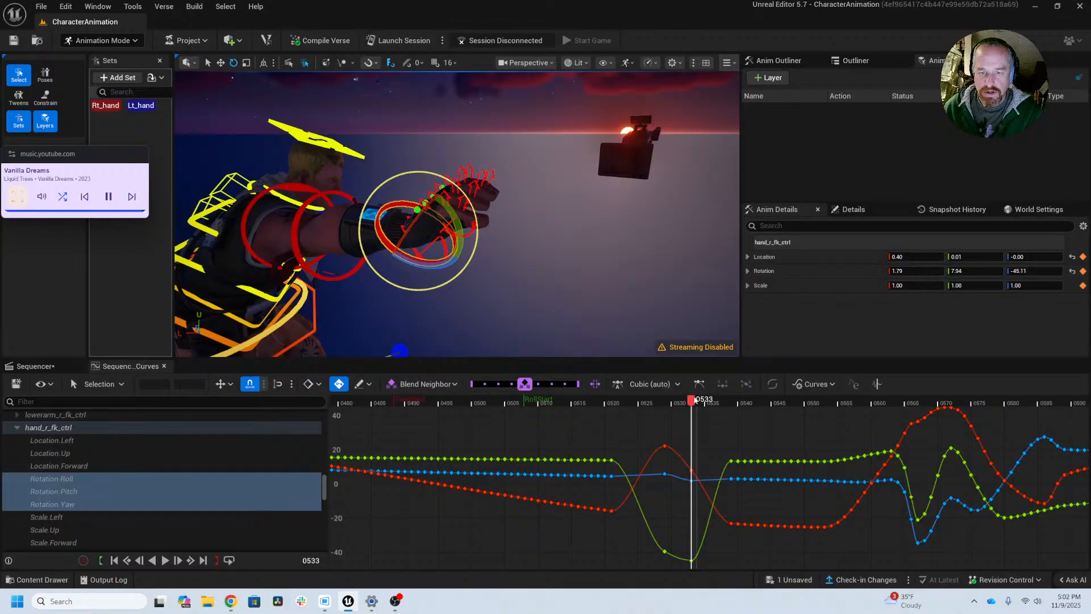
Step: Key the right hand on frame 539 with a rotation of about 18, 17.6, -18.8 so the wrist drags behind the arm
left_click_drag(695, 400, 731, 404)
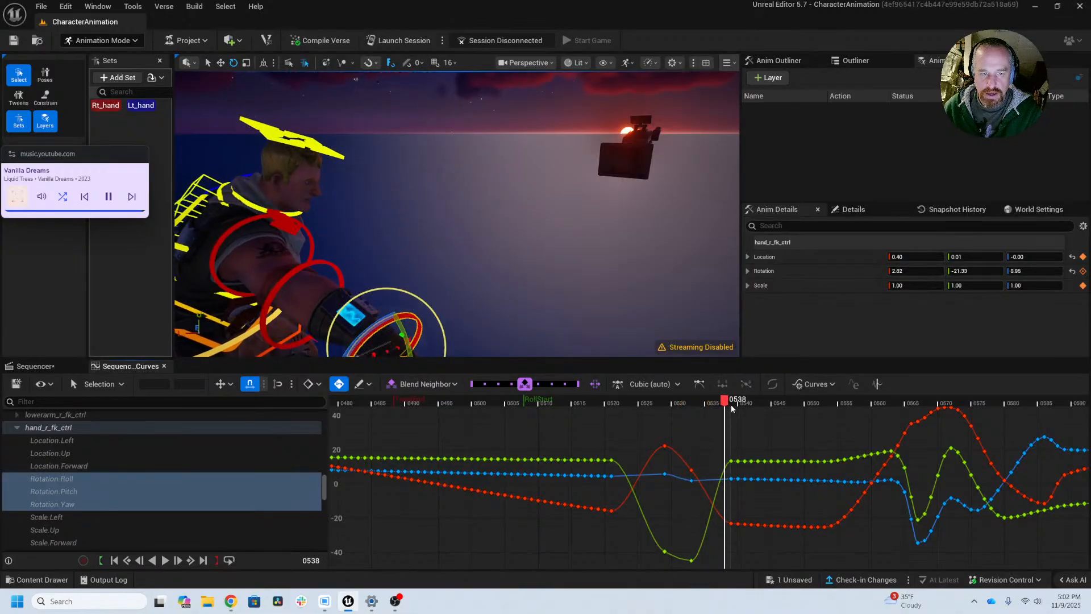
middle_click_drag(486, 263, 475, 191, "alt")
key("f")
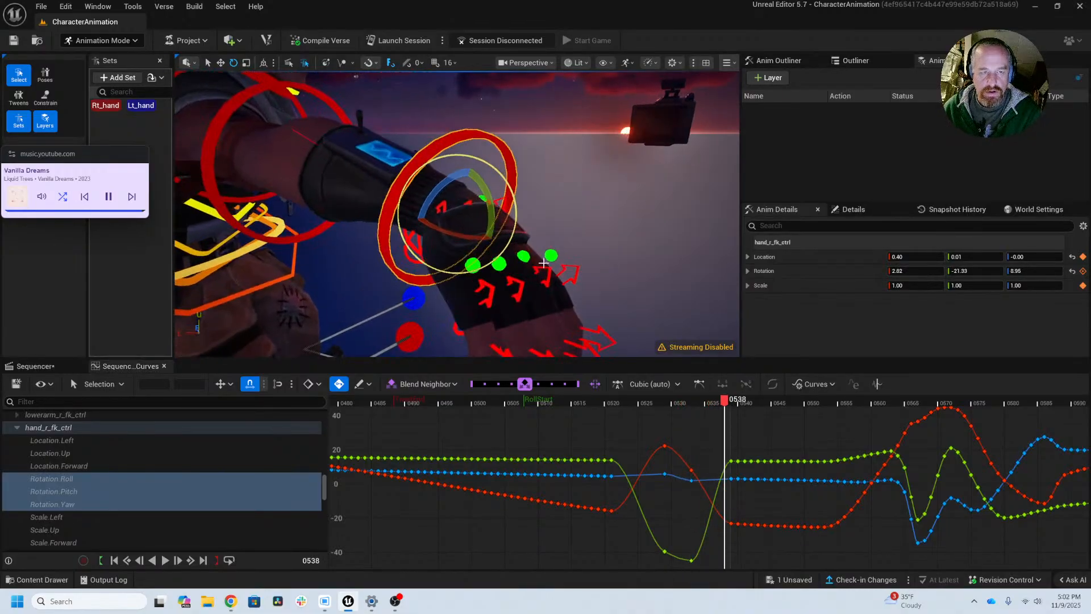
left_click_drag(484, 264, 398, 265, "alt")
right_click_drag(397, 264, 341, 256, "alt")
left_click_drag(455, 256, 327, 250, "alt")
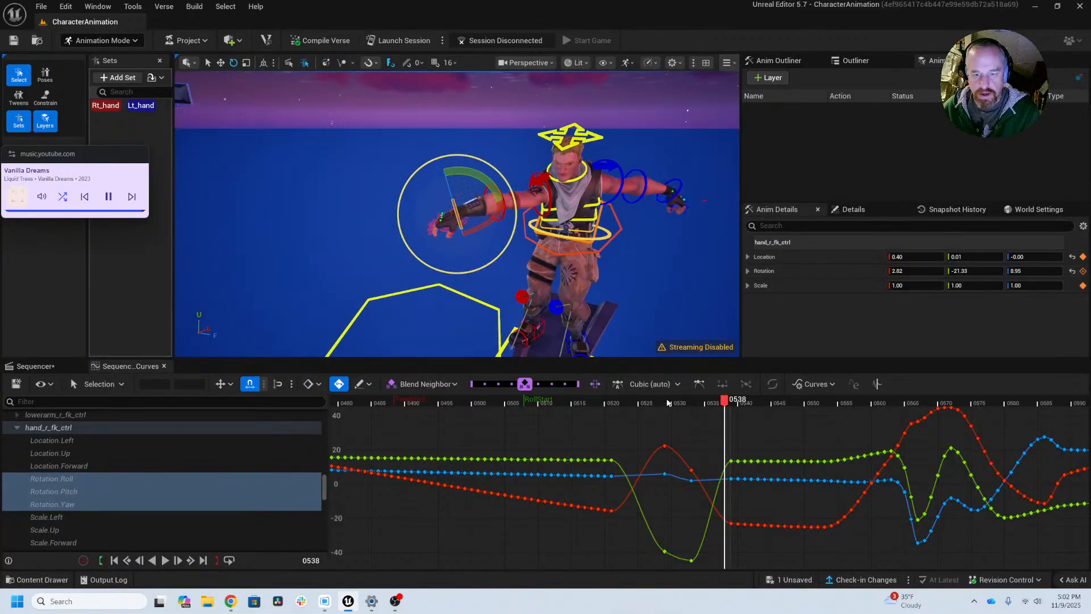
key("Right")
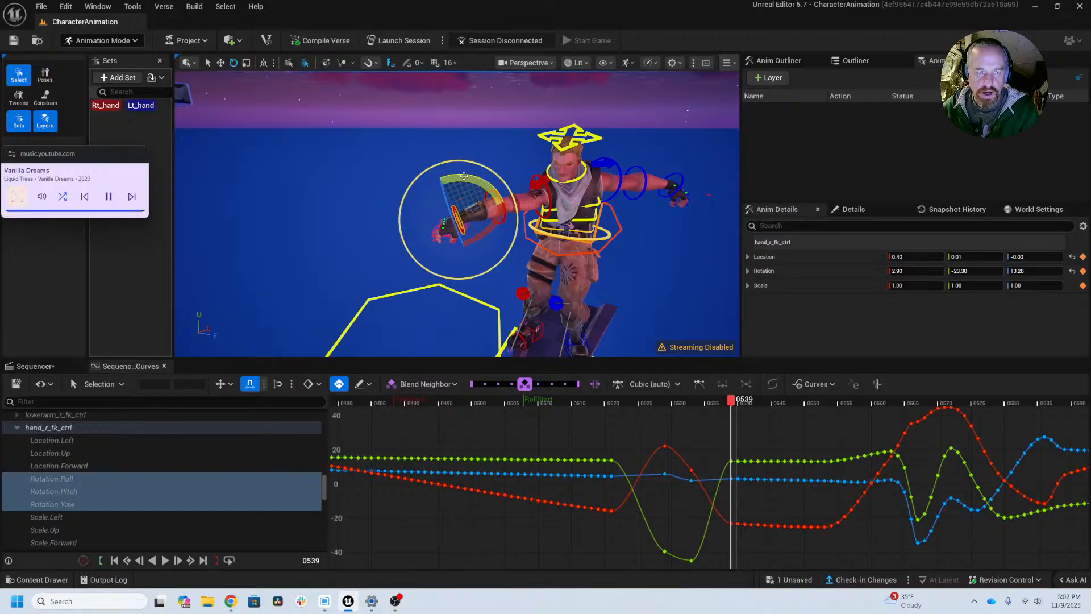
left_click_drag(464, 176, 507, 209)
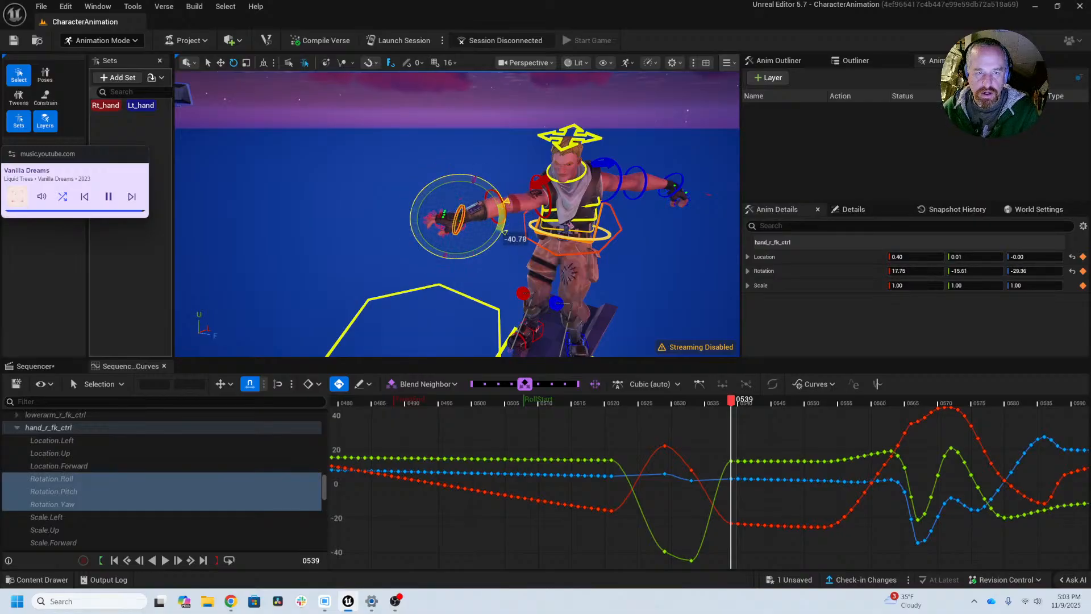
left_click_drag(440, 224, 441, 274, "alt")
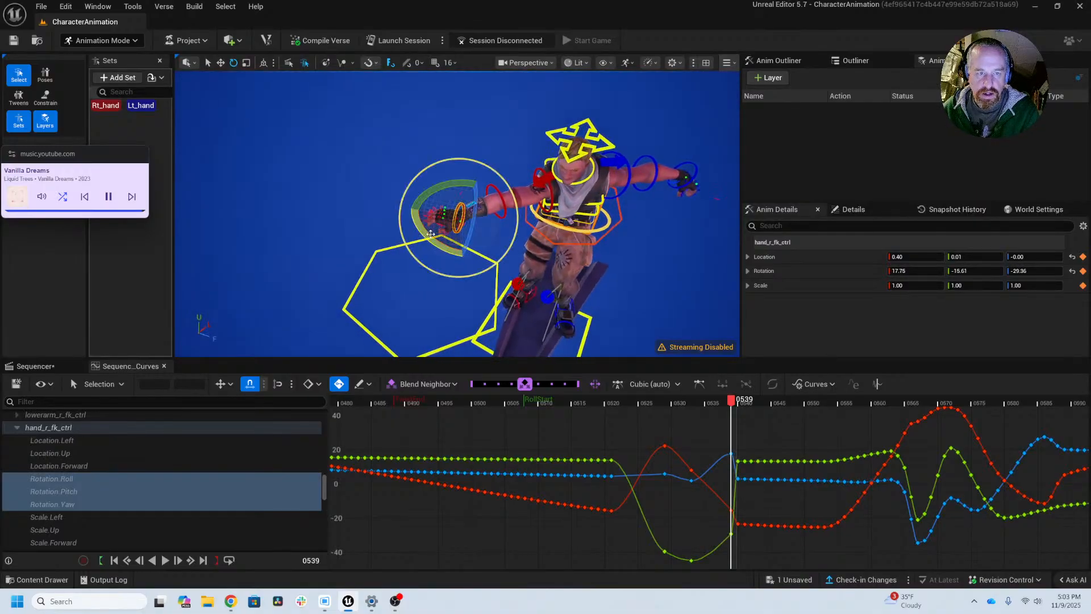
left_click_drag(431, 233, 505, 226)
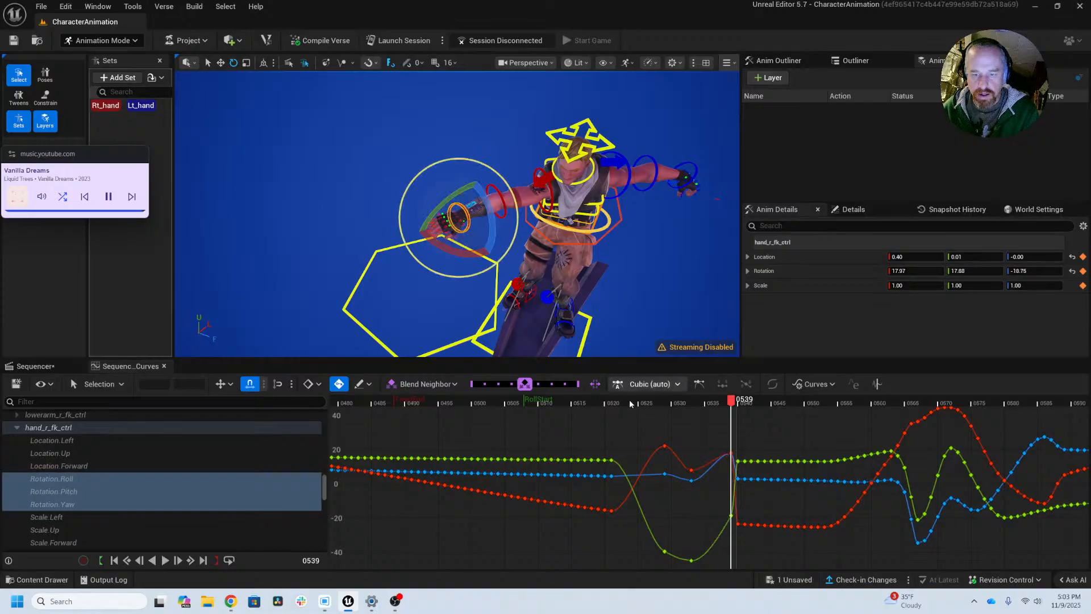
Step: Delete the right hand's rotation keys from frame 540 through 545 and scrub through the settling motion to frame 546
left_click_drag(733, 401, 780, 407)
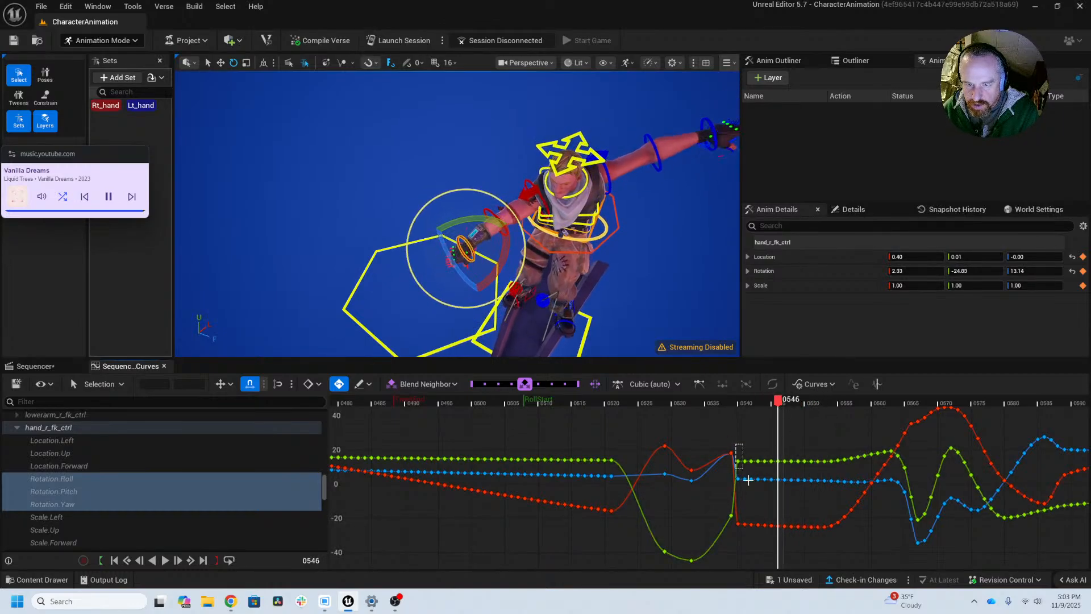
left_click_drag(774, 536, 775, 541)
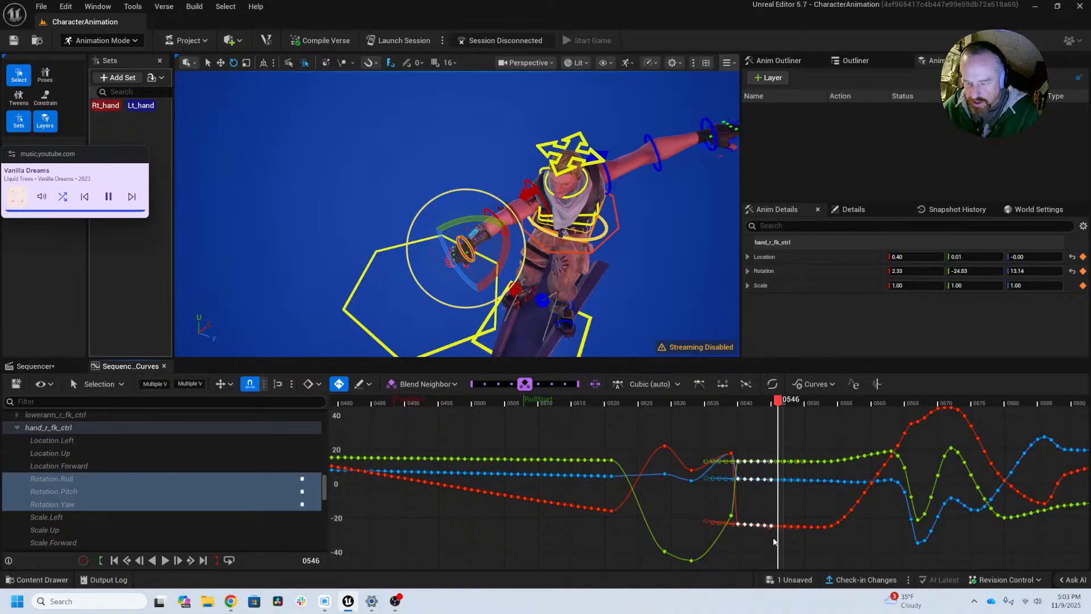
key("Delete")
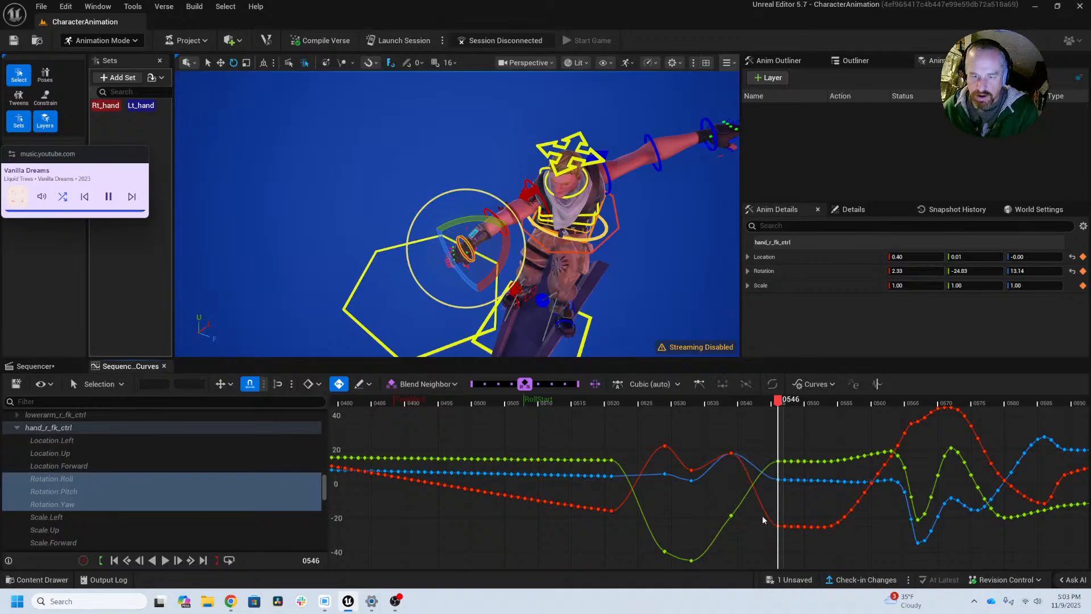
left_click(712, 402)
left_click_drag(718, 402, 782, 421)
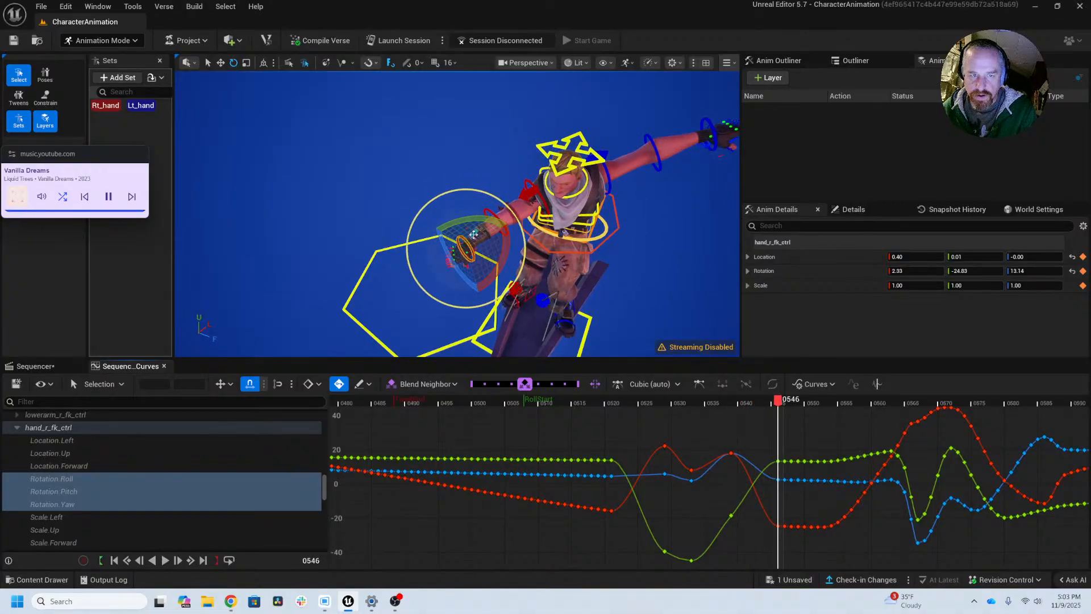
Step: Rotate the right hand on frame 546 to about 21.67, -12.63, -42.4 and bend it upward on frame 539 to about 8.18, 23.85, -45.76
left_click_drag(474, 235, 398, 156, "alt")
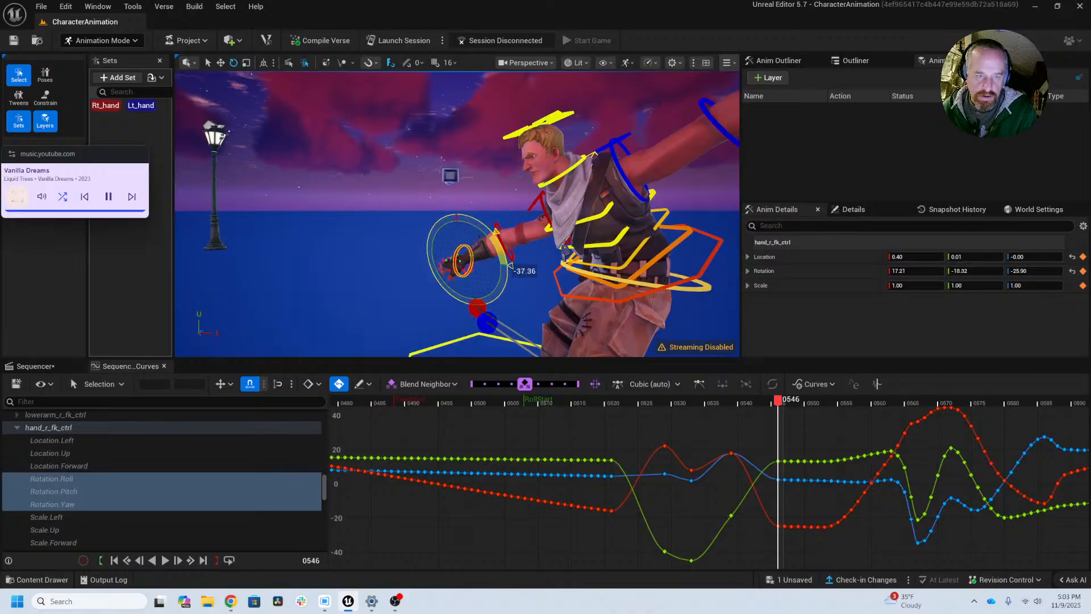
left_click_drag(510, 281, 527, 246)
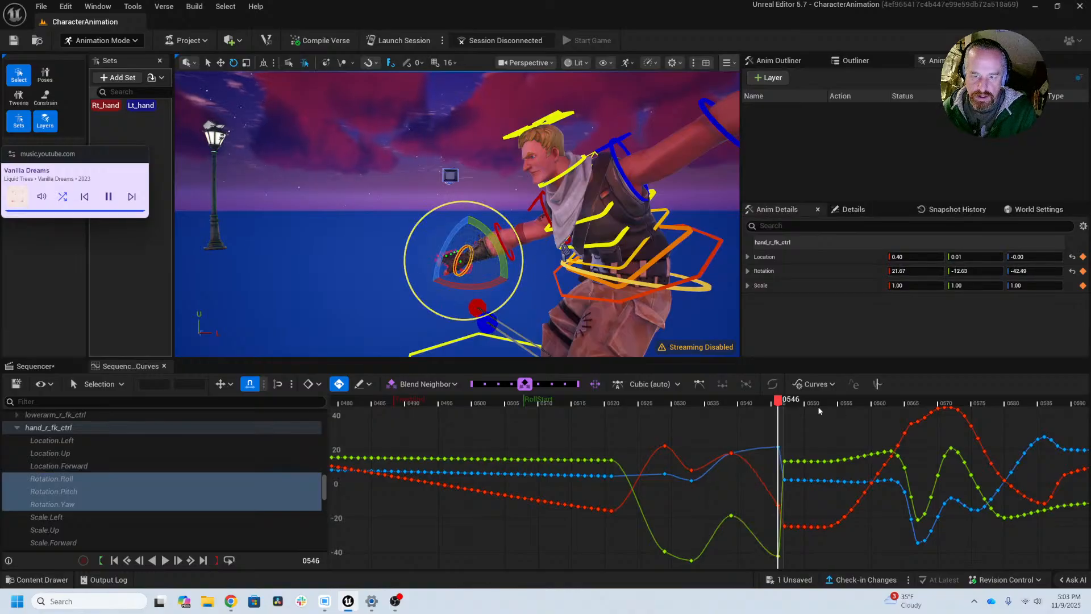
left_click_drag(797, 401, 737, 419)
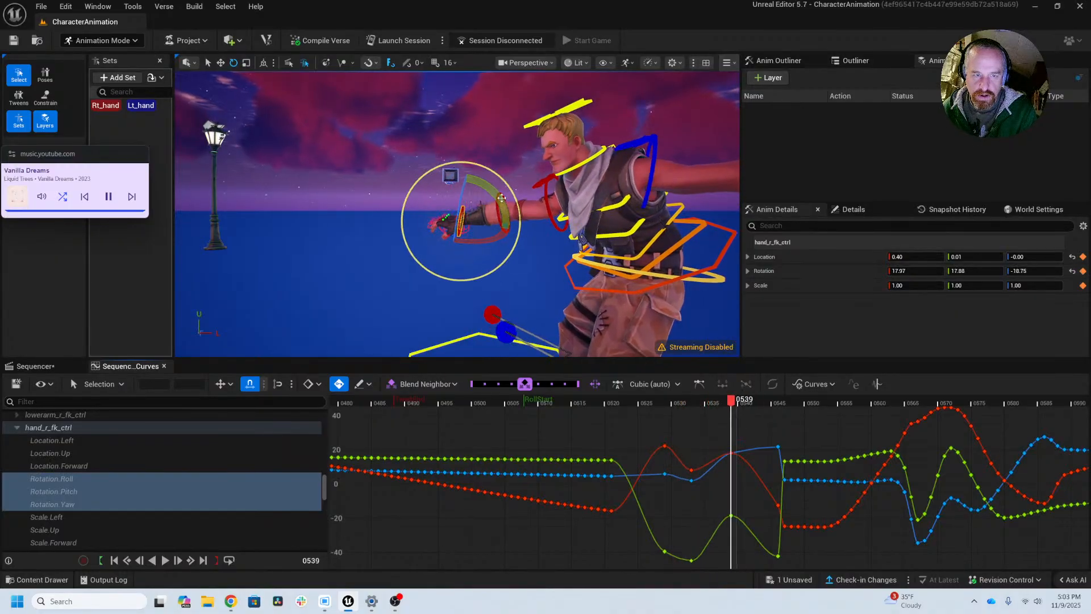
left_click_drag(502, 198, 503, 248)
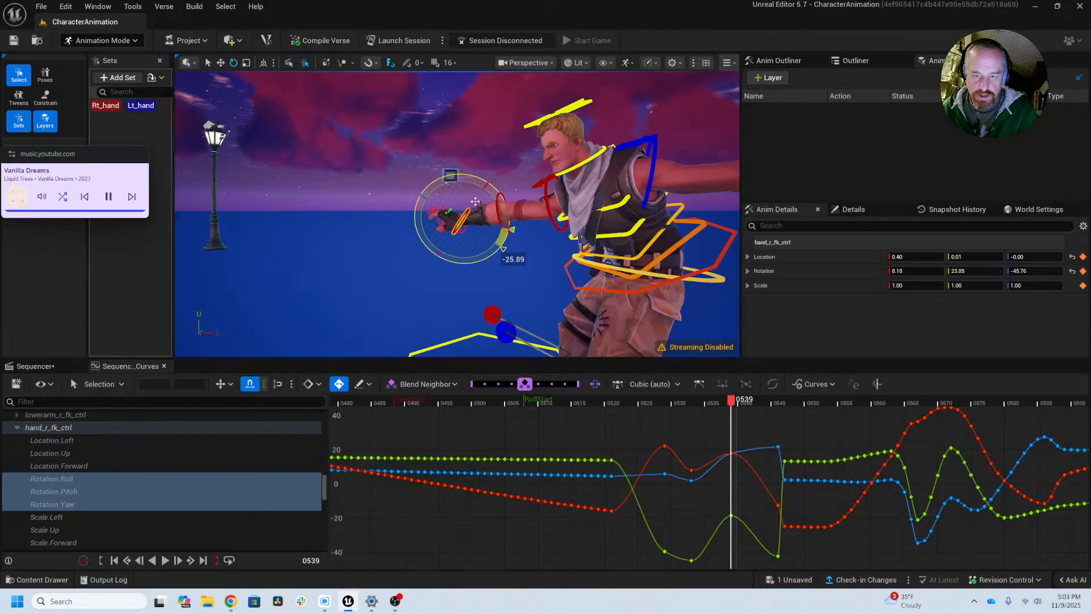
Step: Rotate the right hand on frame 546 to about 12.68, -21.65, -12.69 and delete its rotation keys from frame 547 through 554
left_click_drag(732, 402, 783, 410)
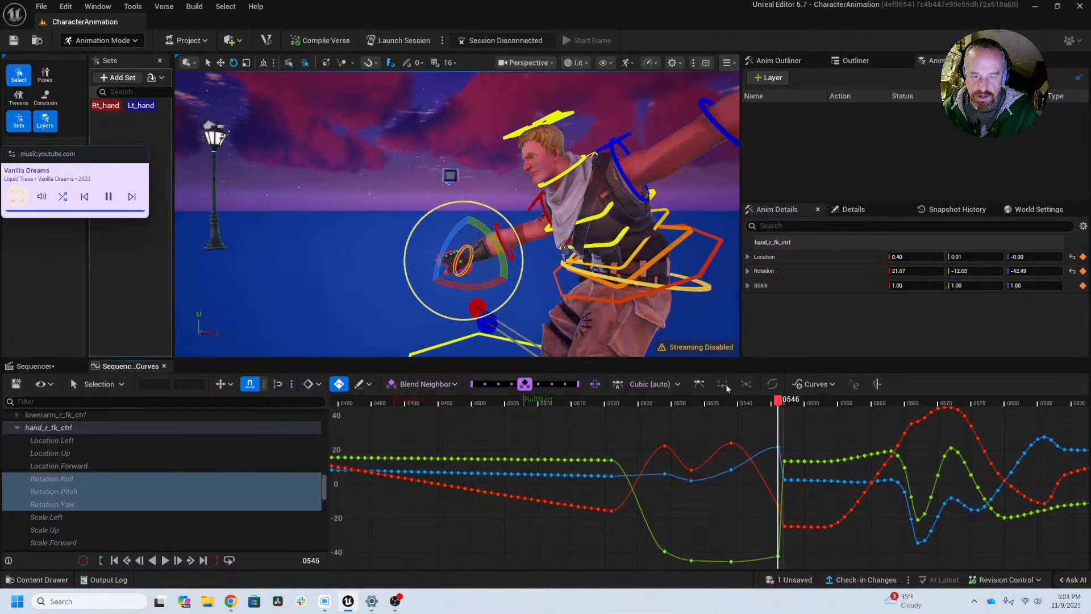
left_click_drag(483, 231, 508, 254)
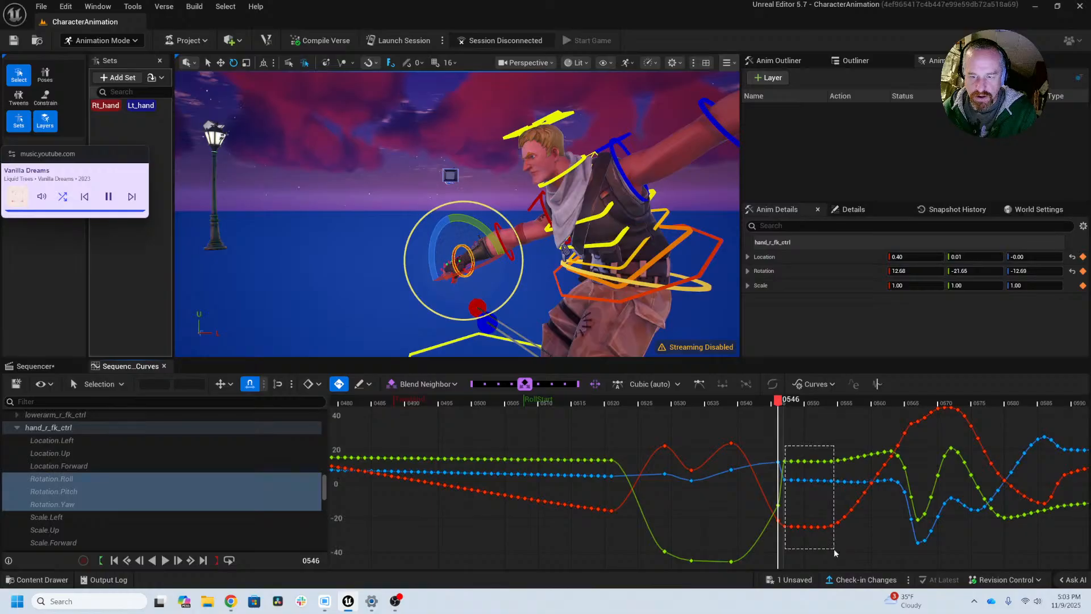
left_click_drag(833, 548, 834, 549)
key("Delete")
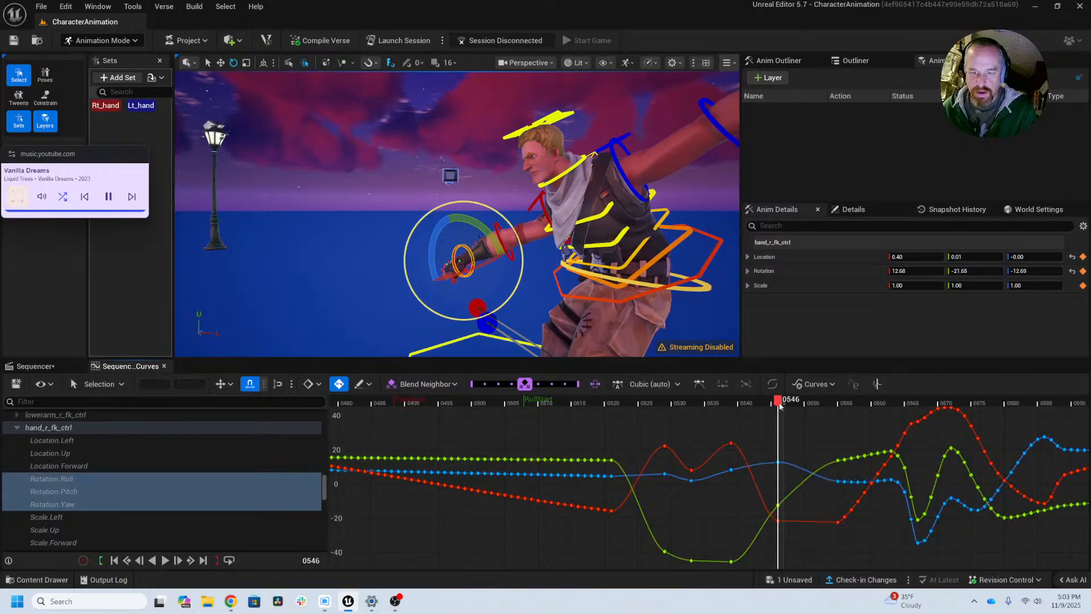
left_click_drag(780, 405, 1087, 405)
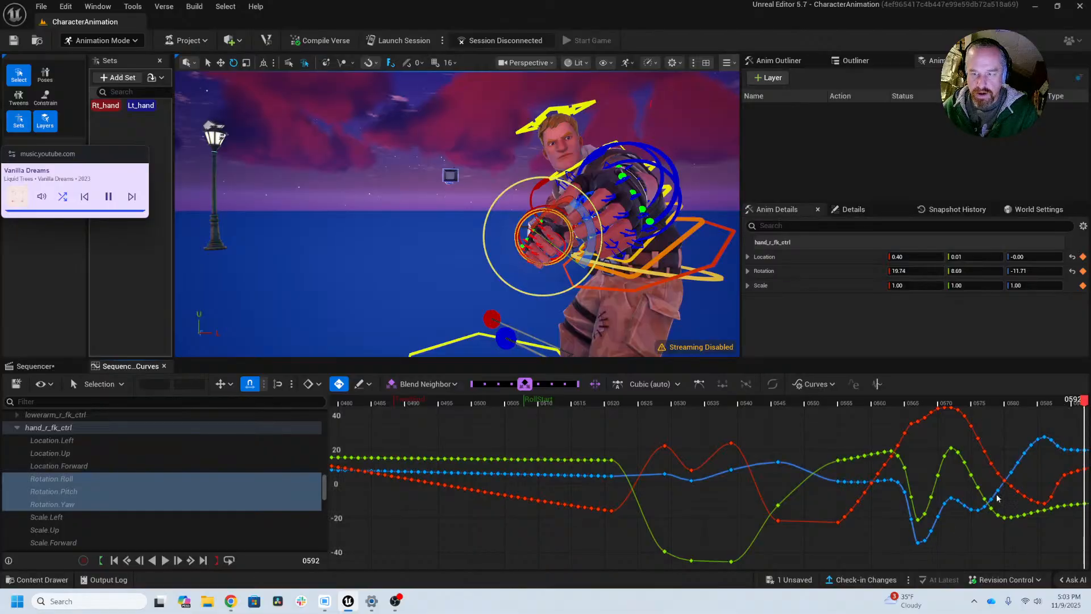
Step: Scrub through the remaining hand motion and twist the right hand on frame 599 to a roll of about -15.75
right_click_drag(998, 498, 516, 537, "alt")
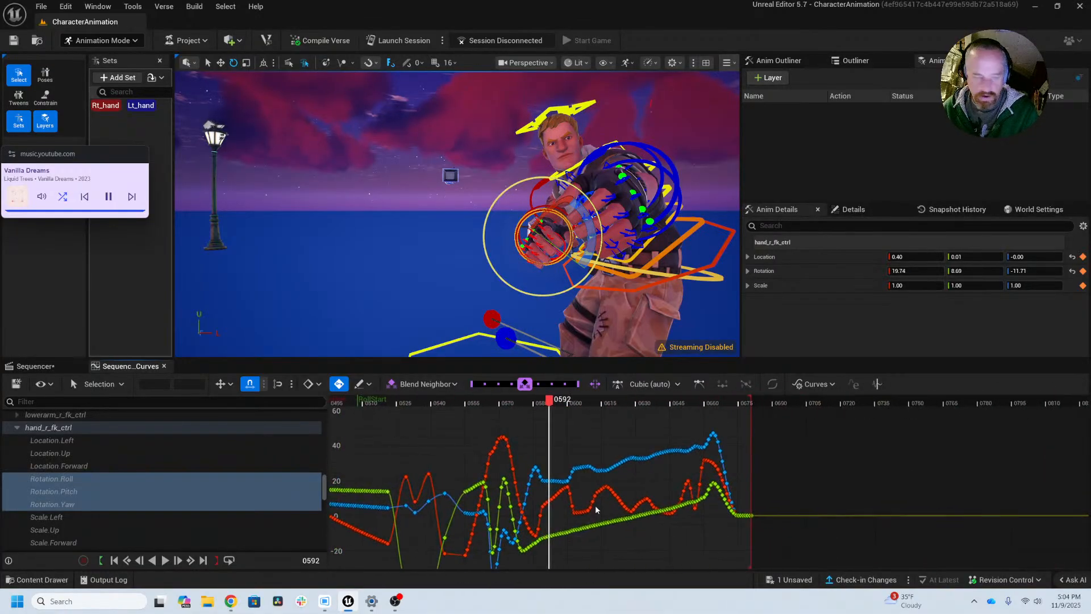
right_click_drag(596, 510, 599, 531, "alt")
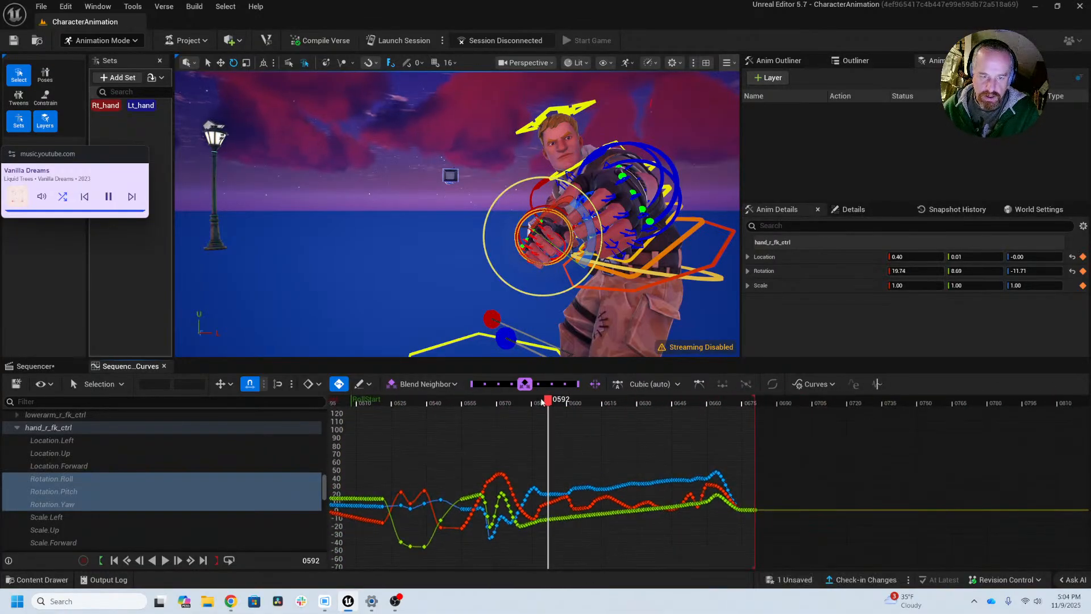
left_click_drag(543, 401, 516, 401)
right_click_drag(543, 443, 707, 427)
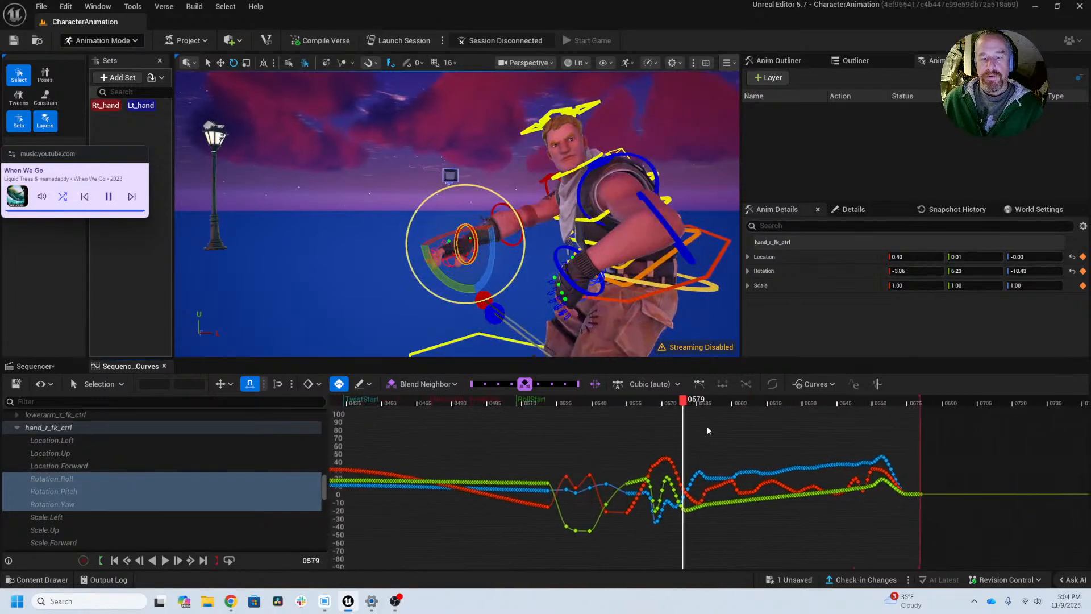
scroll(707, 430, "down", 2)
left_click_drag(686, 399, 727, 393)
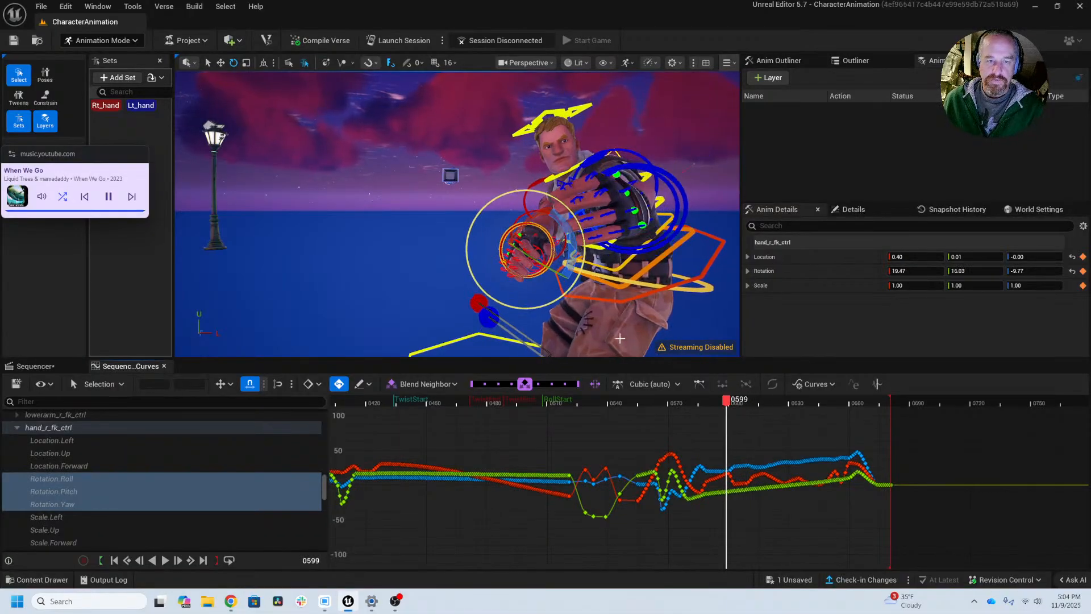
mouse_move(486, 251)
left_mouse_down("alt")
mouse_move(505, 254)
mouse_move(502, 263)
left_mouse_up("alt")
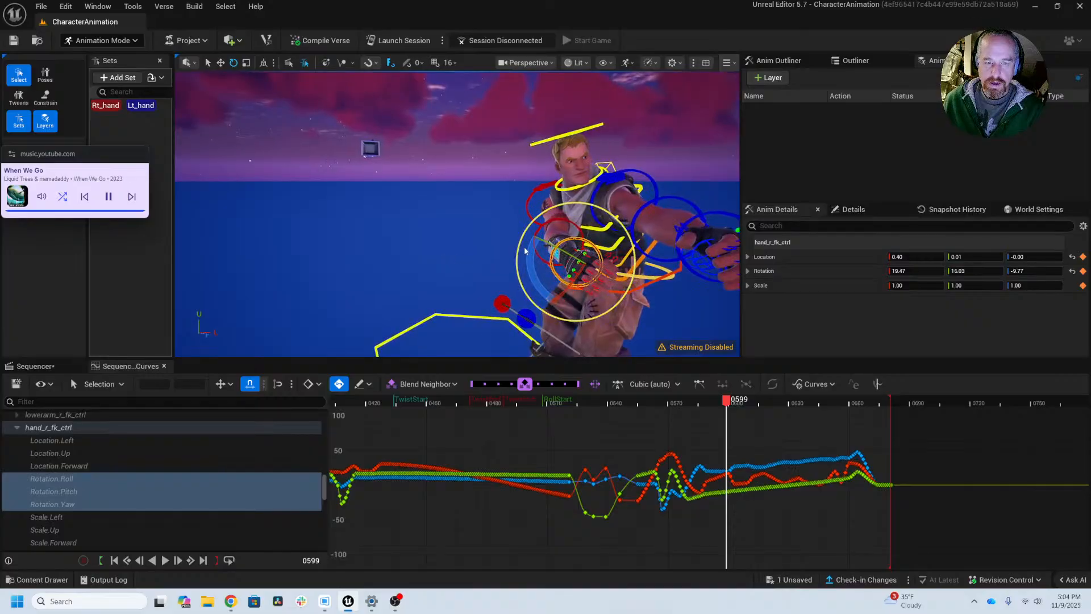
left_click_drag(570, 295, 559, 248, "alt")
left_click_drag(614, 207, 597, 204)
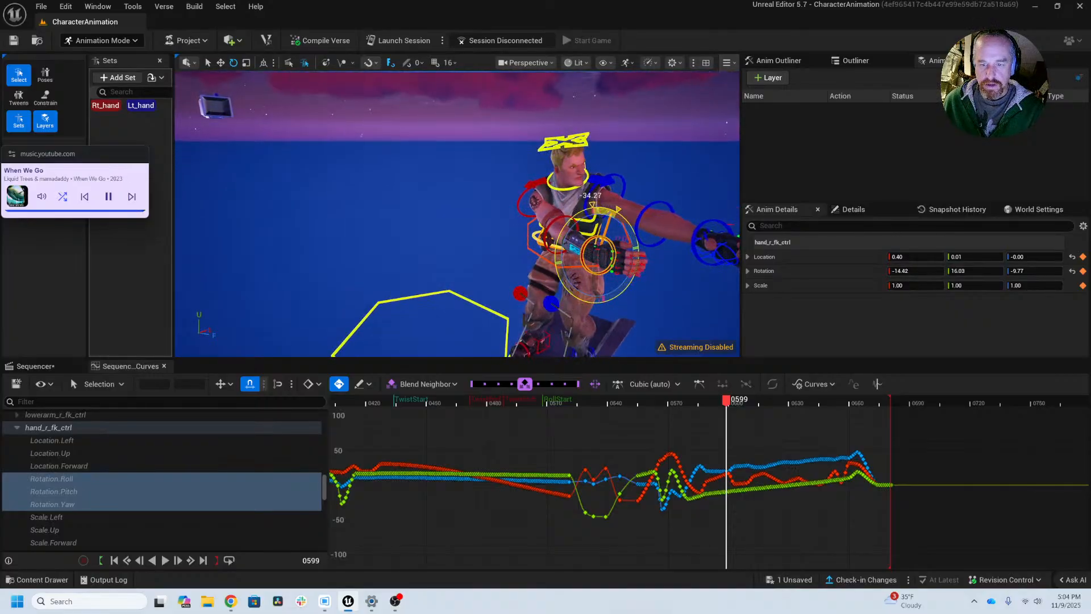
left_click_drag(560, 249, 560, 249)
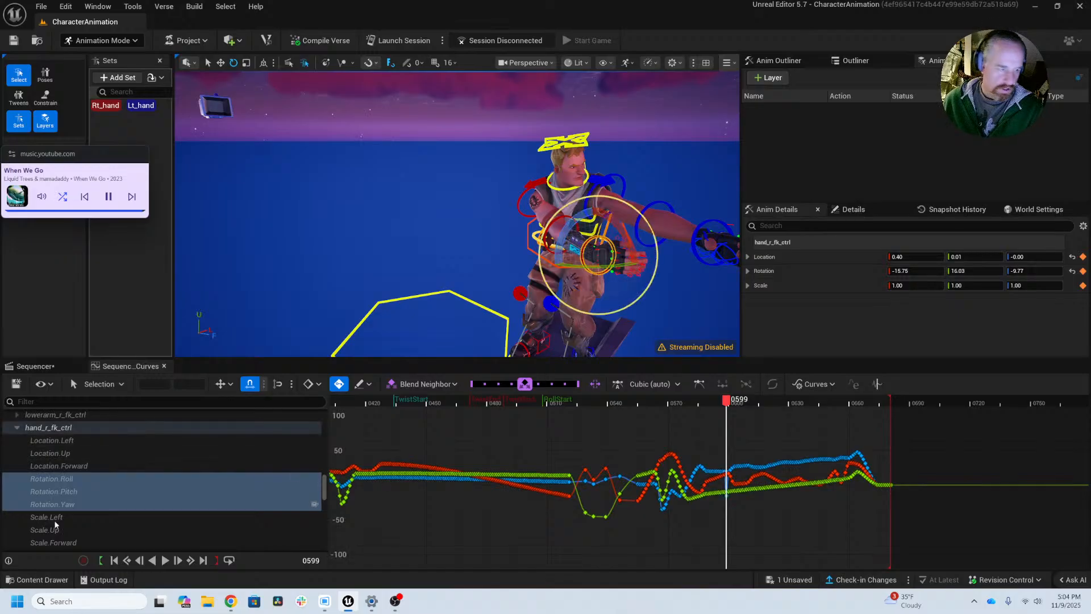
Step: Isolate the right hand's Rotation.Roll curve and delete its keys between the peak near frame 588 and frame 599
left_click(67, 492)
left_click(67, 480)
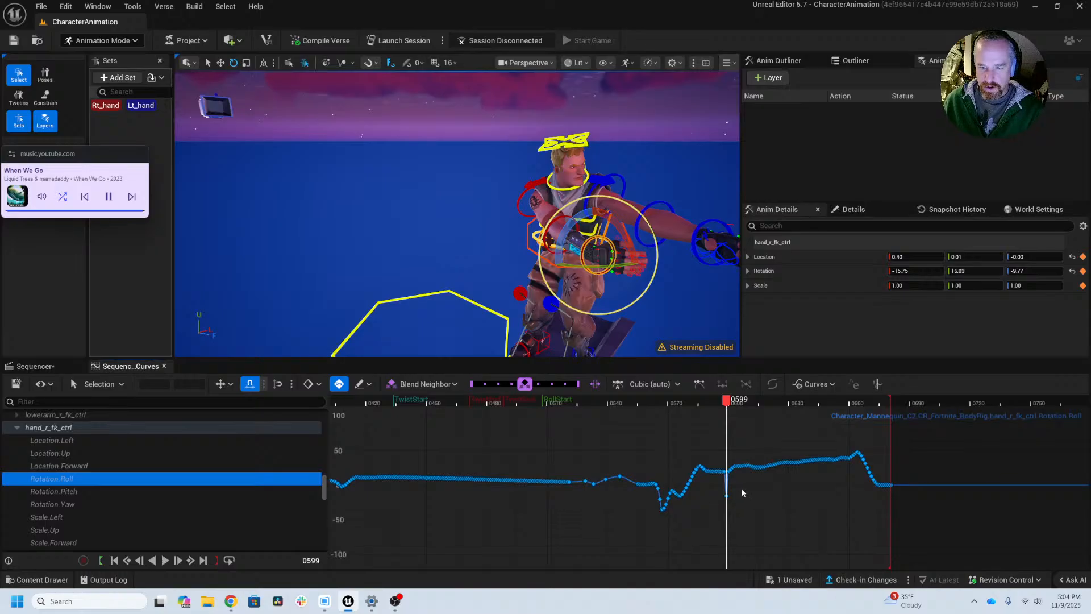
right_click_drag(742, 493, 776, 496, "alt")
middle_click_drag(816, 488, 730, 497, "alt")
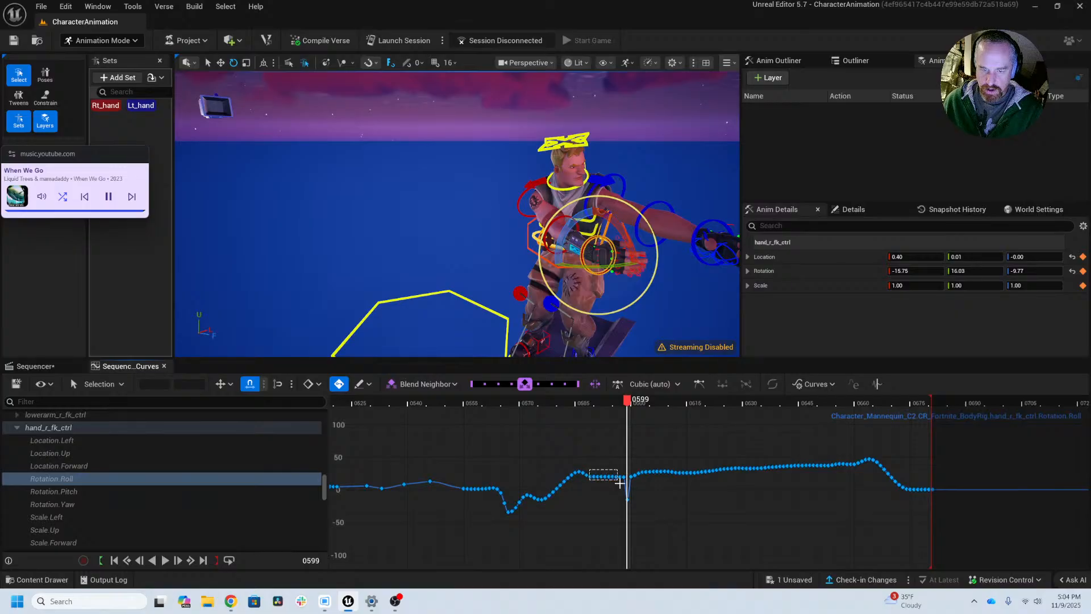
left_click_drag(628, 485, 626, 486)
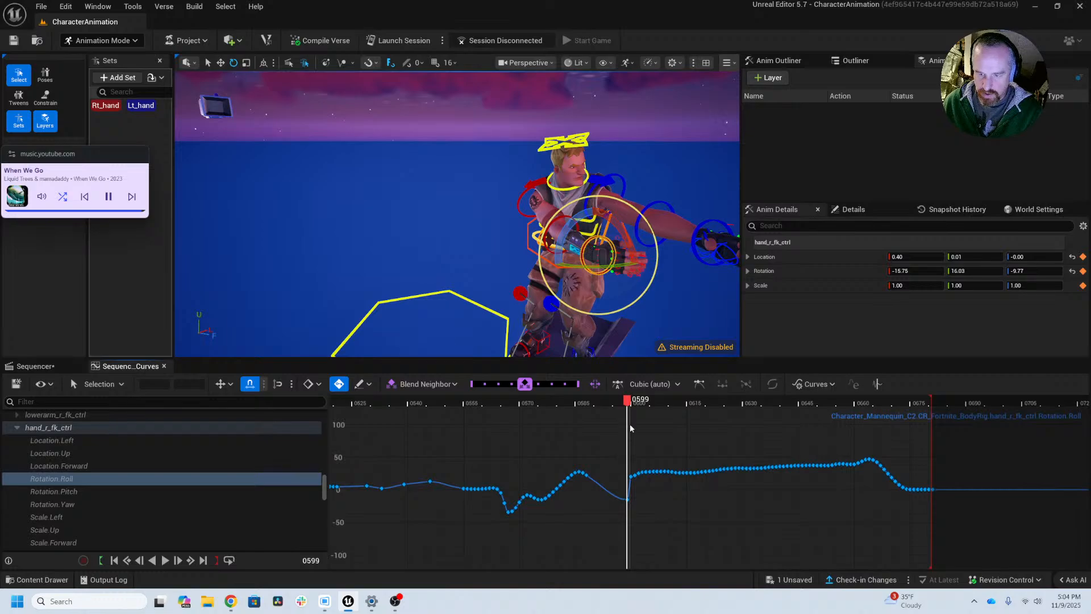
Step: Lower the roll keys from frame 600 through 660 to line up with frame 599, and scrub to frame 661
left_click_drag(630, 424, 852, 484)
middle_click_drag(853, 485, 854, 511)
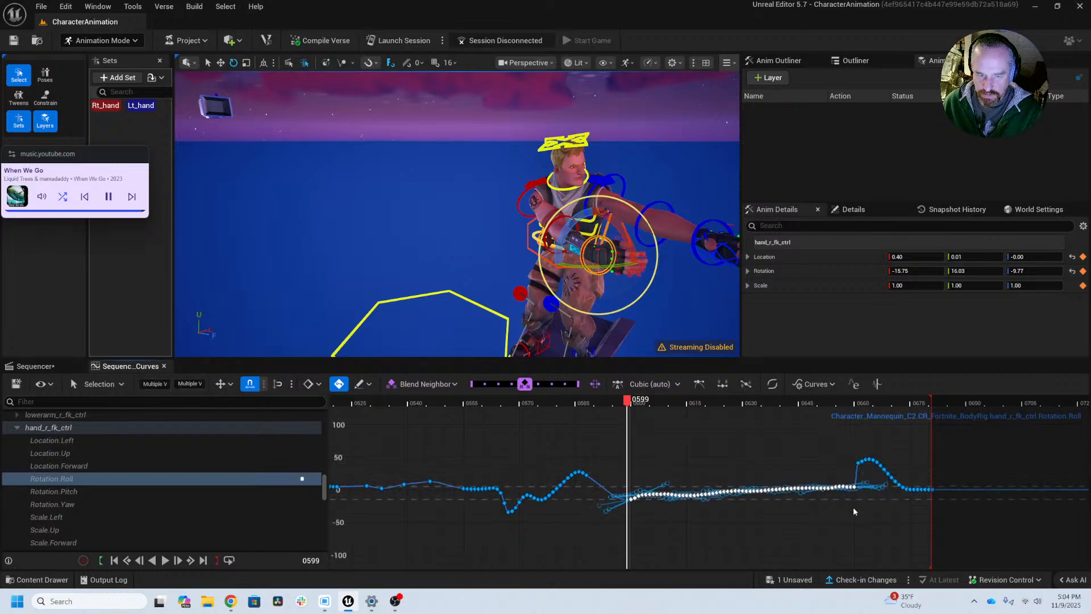
left_click_drag(627, 403, 860, 414)
Step: Delete the right hand's roll keys around frame 661 to smooth the jump, and scrub back to frame 632
left_click_drag(850, 453, 868, 474)
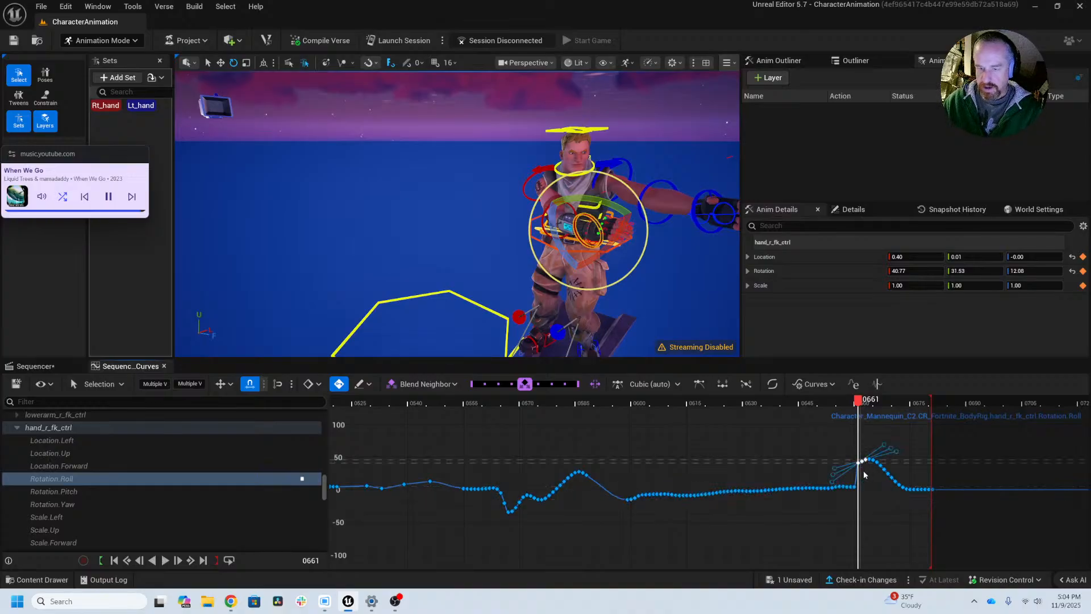
key("Delete")
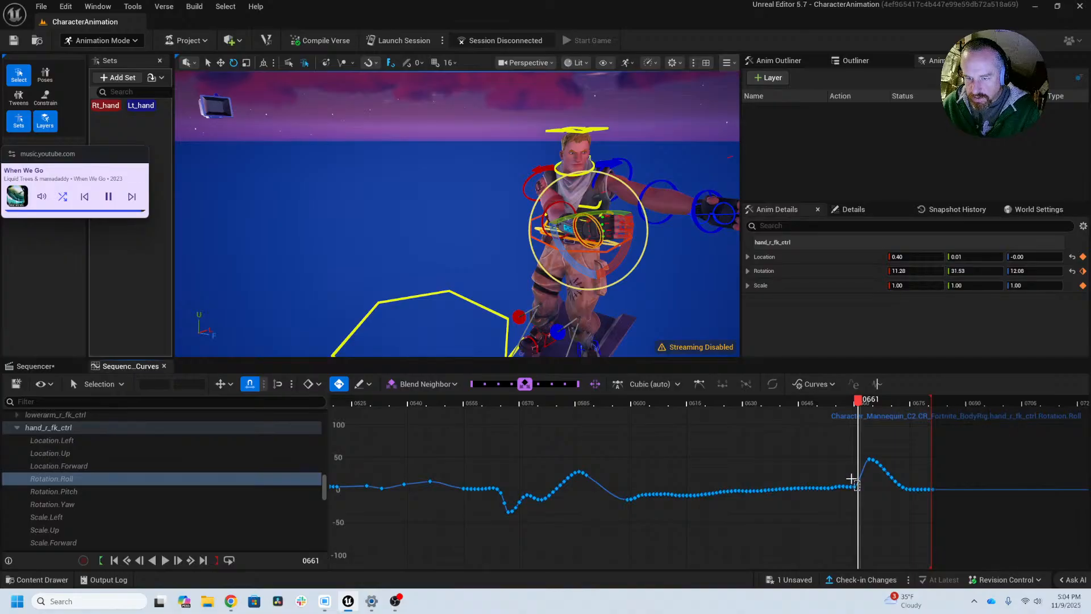
key("Delete")
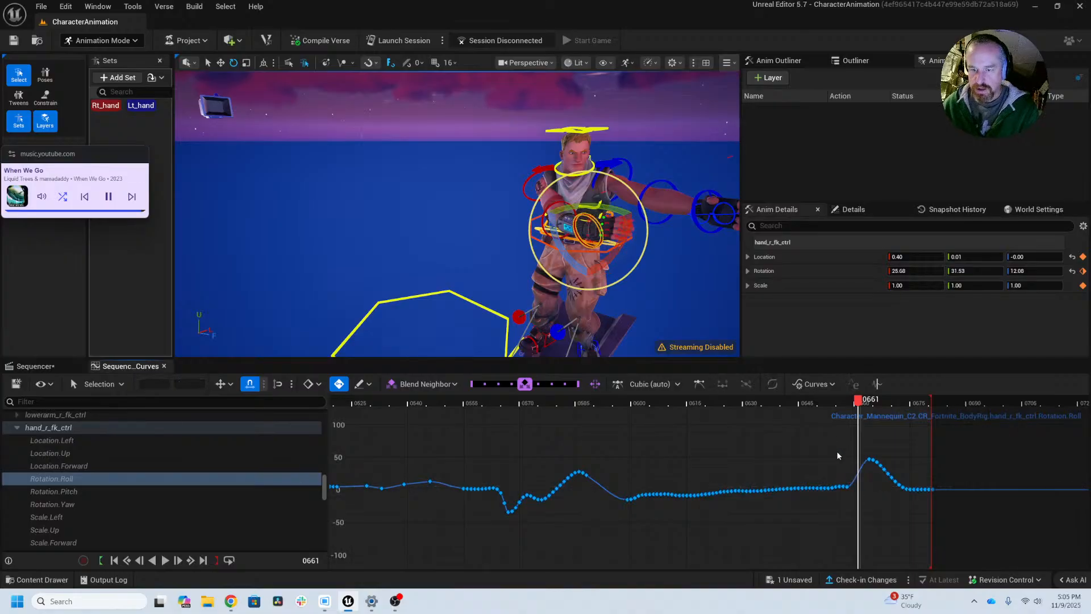
left_click_drag(831, 405, 750, 401)
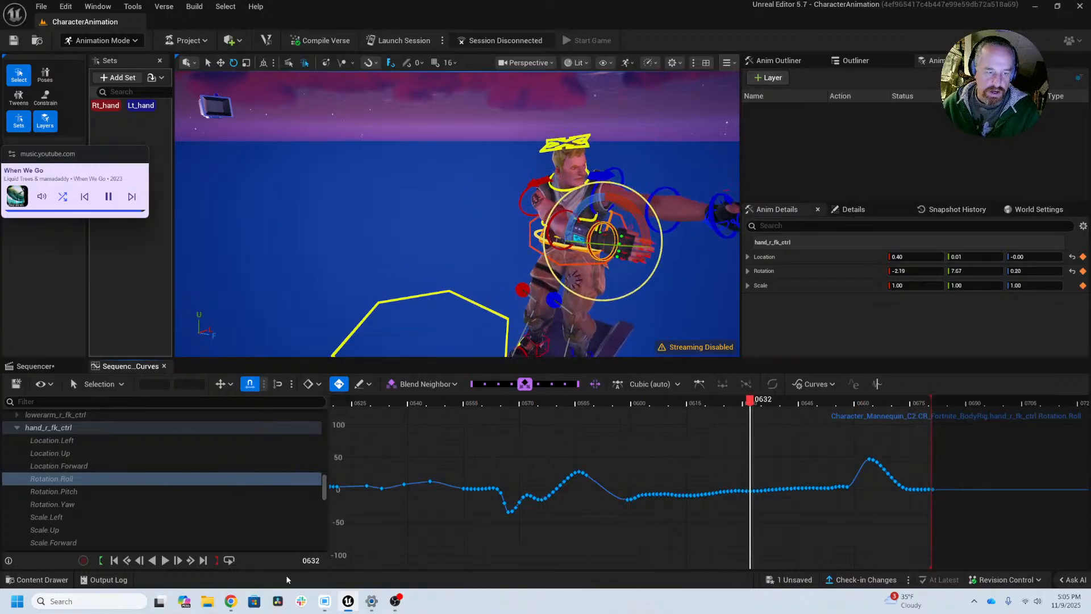
Step: Return to frame 0 and select all right-hand finger controls with the Rt_hand set
scroll(569, 506, "down", 10)
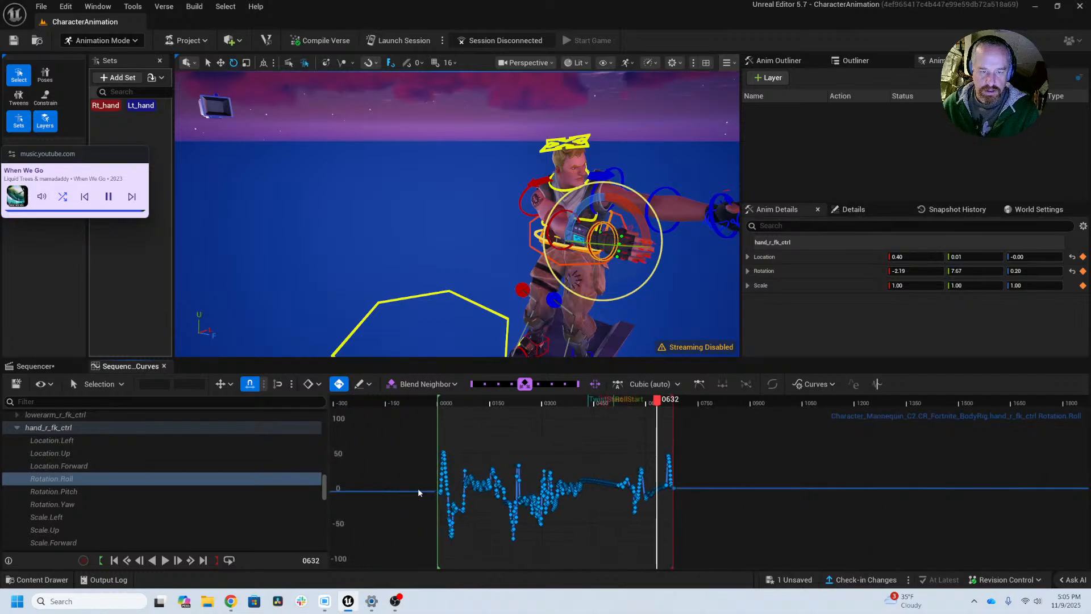
right_click_drag(482, 438, 630, 437)
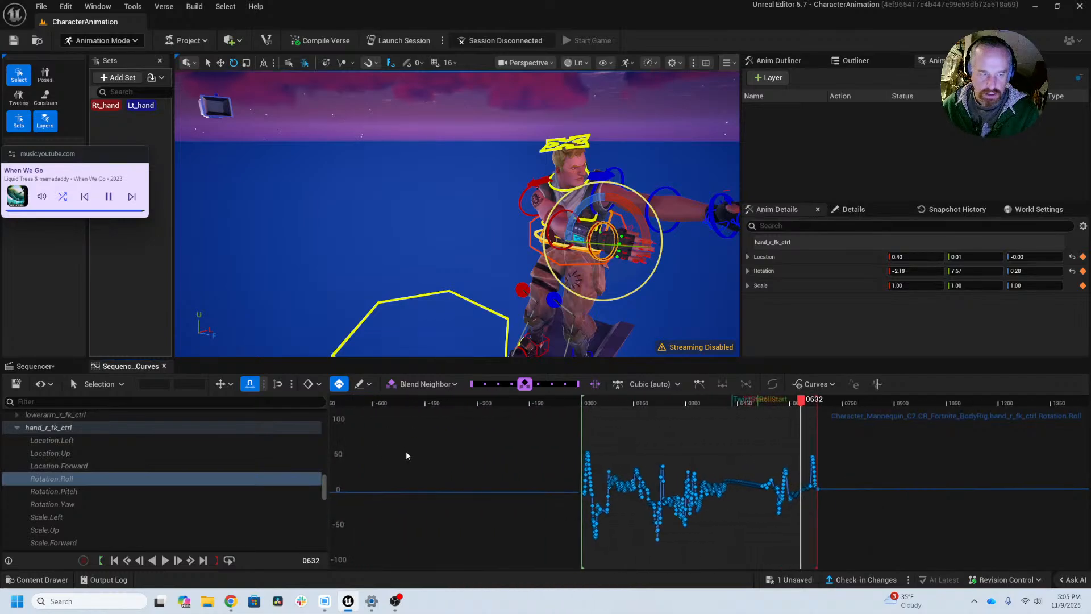
left_click(114, 560)
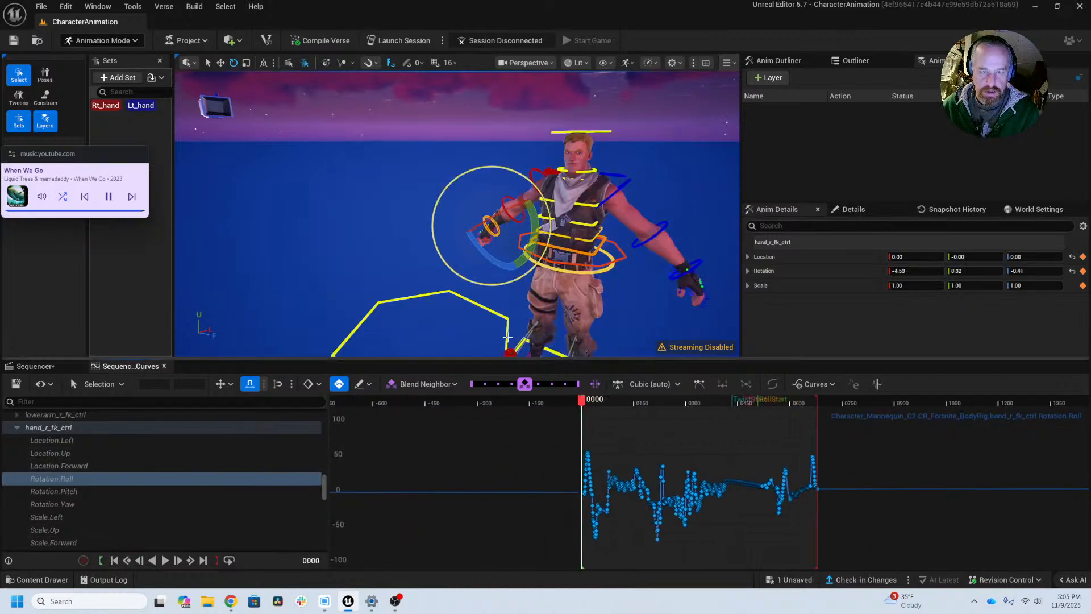
left_click_drag(405, 249, 477, 227, "alt")
scroll(341, 300, "up", 6)
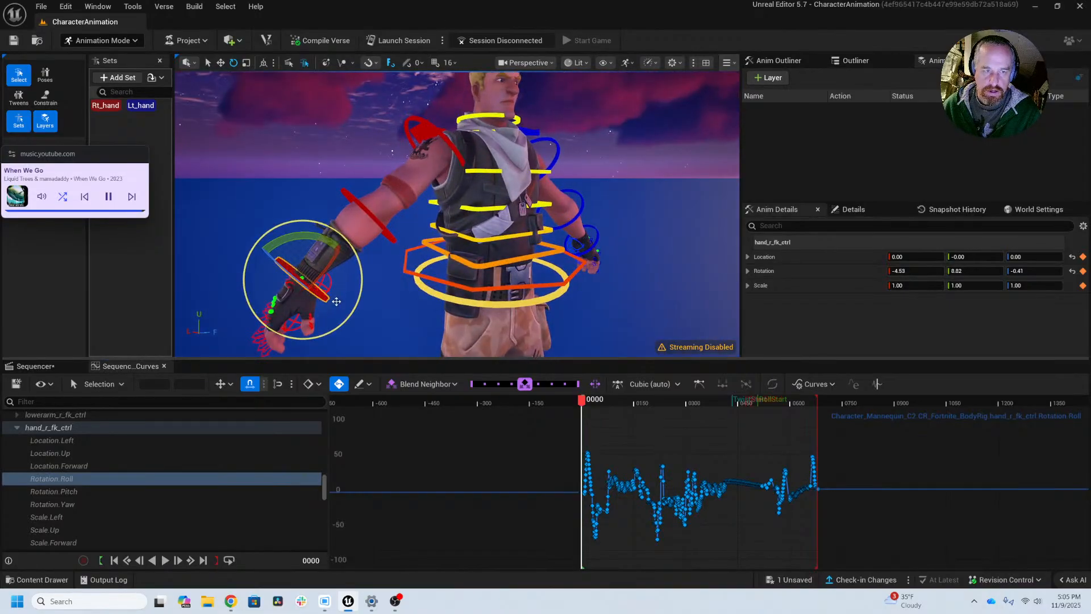
left_click_drag(373, 281, 429, 282, "alt")
left_click(113, 106)
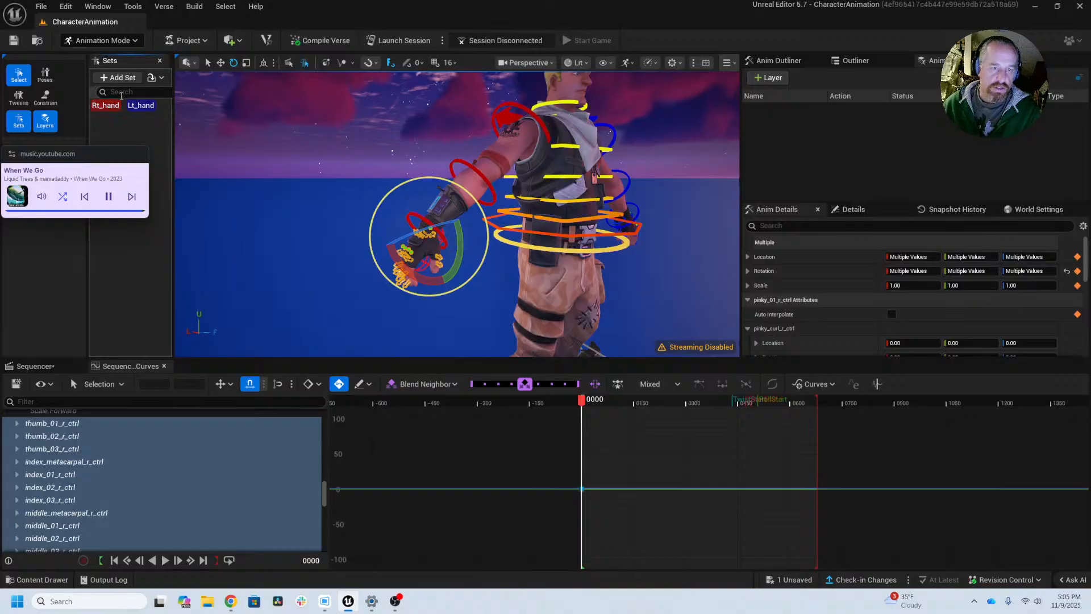
Step: Examine the right hand's finger pose up close while scrubbing from frame 0 to frame 16
right_click_drag(407, 192, 478, 192, "alt")
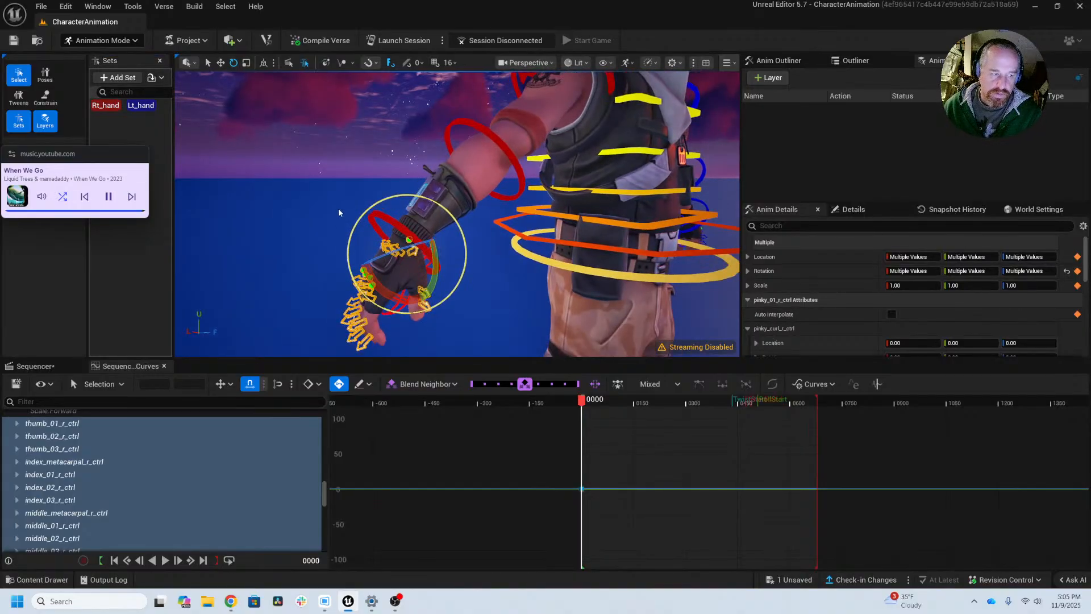
middle_click_drag(477, 254, 505, 204, "alt")
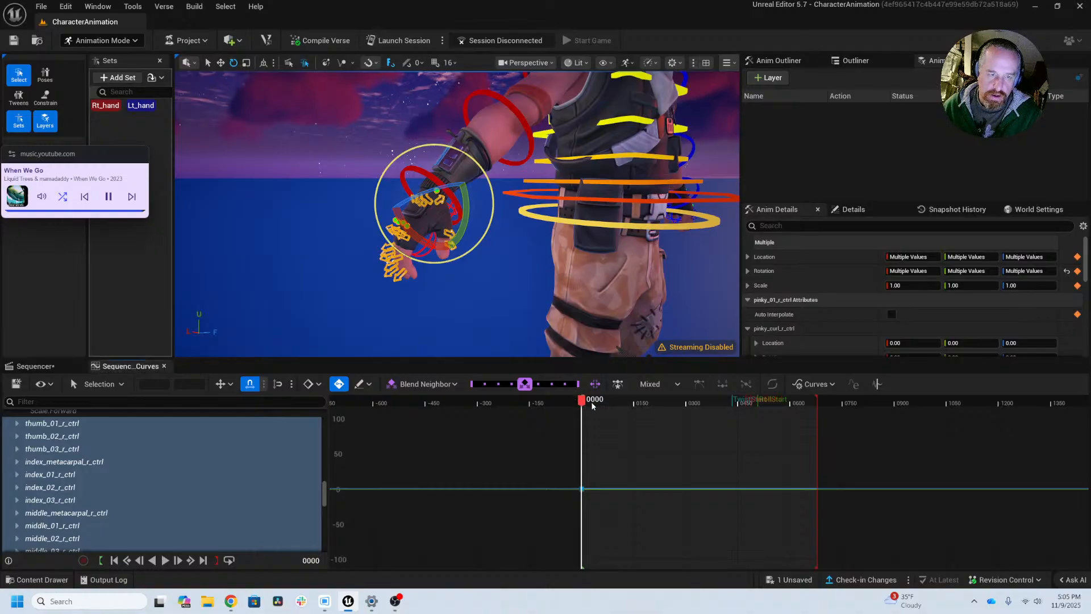
mouse_move(591, 403)
left_mouse_down()
mouse_move(606, 404)
mouse_move(582, 403)
left_mouse_up()
key("f")
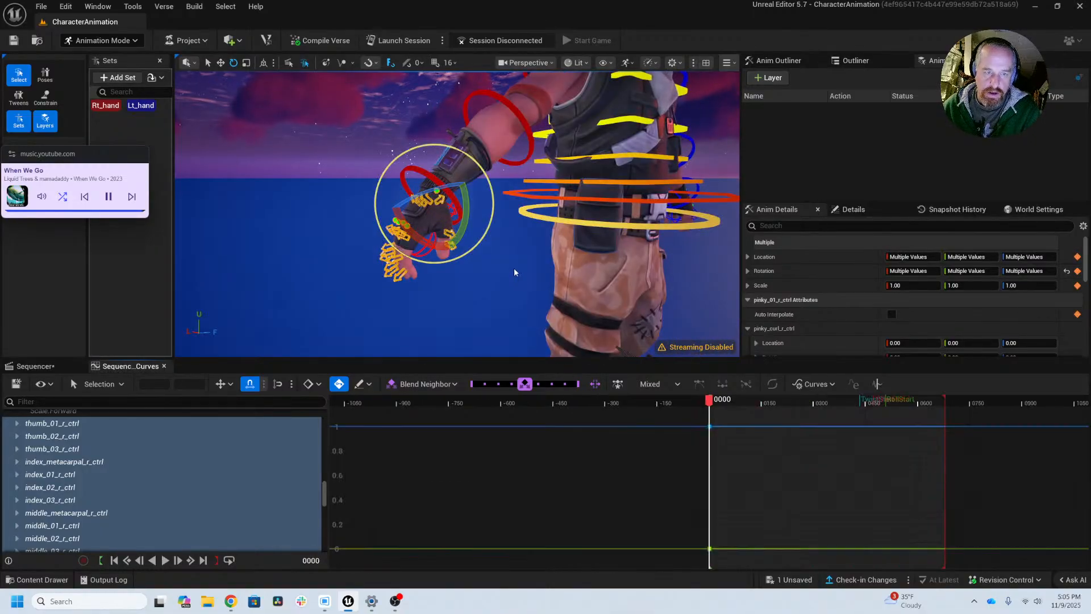
scroll(743, 451, "up", 3)
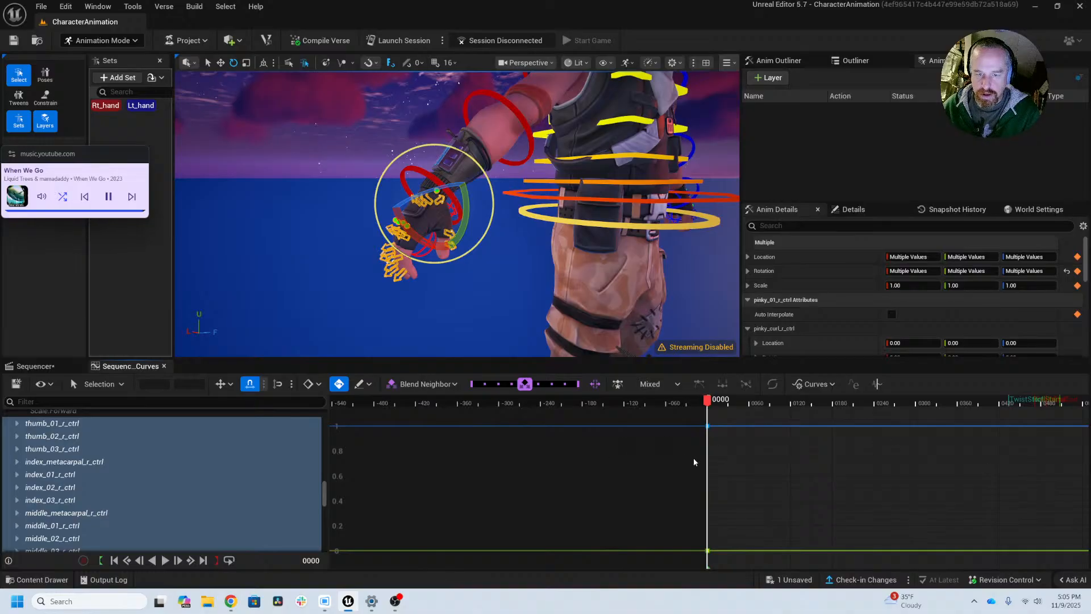
right_click_drag(693, 458, 975, 452, "alt")
mouse_move(626, 305)
middle_mouse_down("alt")
mouse_move(615, 307)
mouse_move(623, 313)
mouse_move(624, 301)
middle_mouse_up("alt")
right_click_drag(624, 300, 620, 312, "alt")
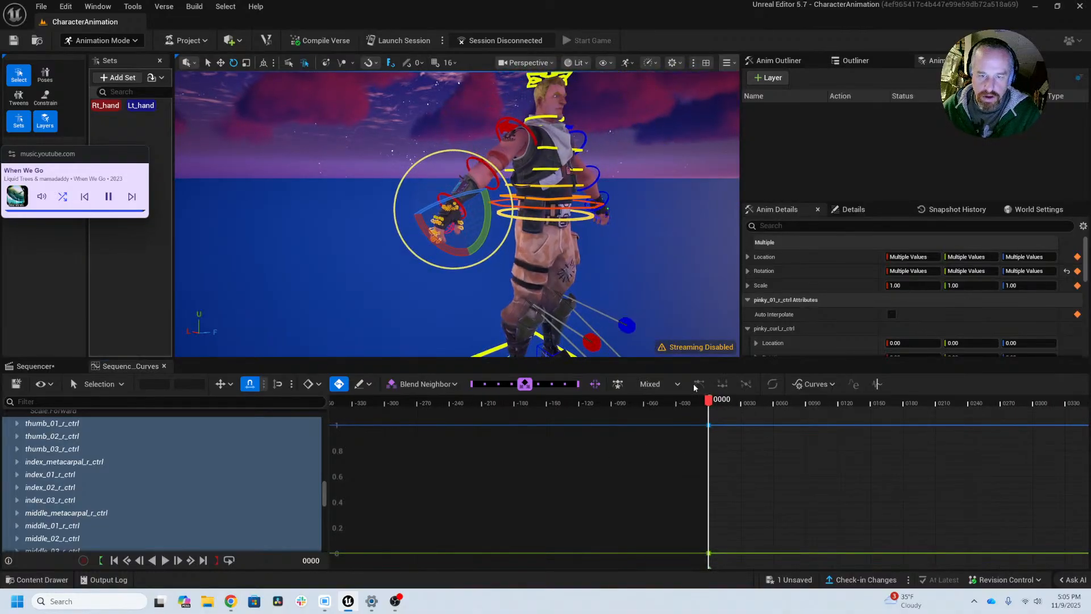
mouse_move(719, 403)
left_mouse_down()
mouse_move(733, 402)
mouse_move(724, 401)
left_mouse_up()
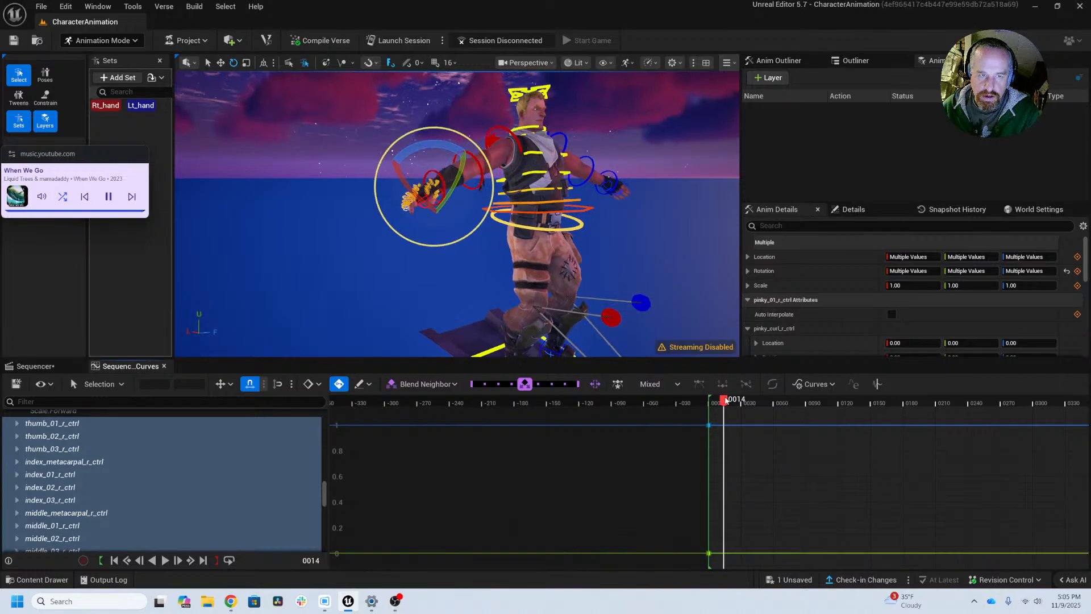
left_click_drag(728, 401, 729, 400)
left_click_drag(480, 288, 483, 320, "alt")
key("f")
left_click_drag(430, 139, 687, 157, "alt")
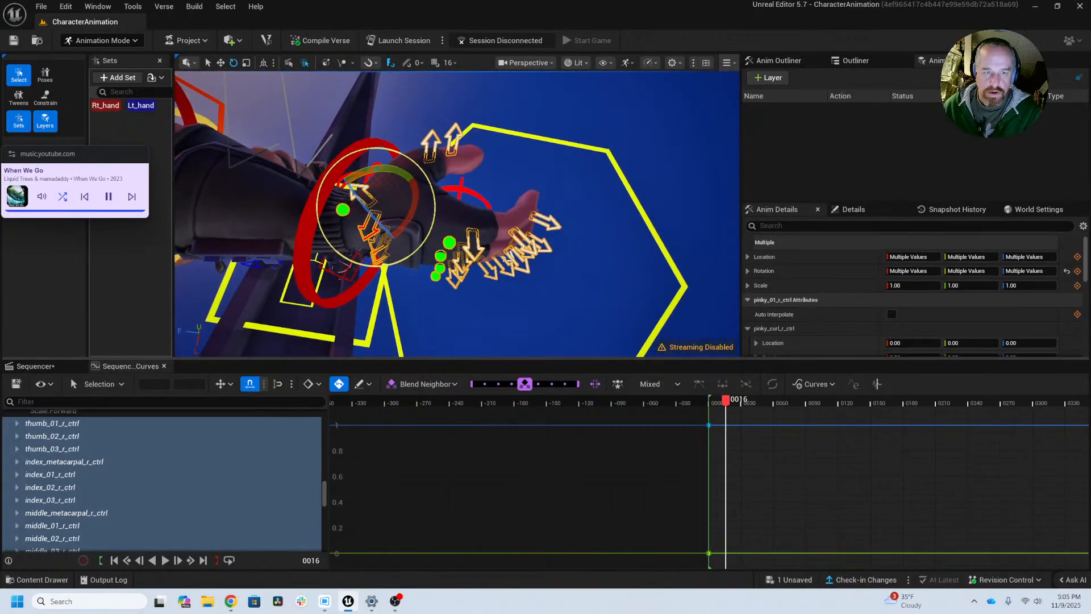
left_click(447, 244)
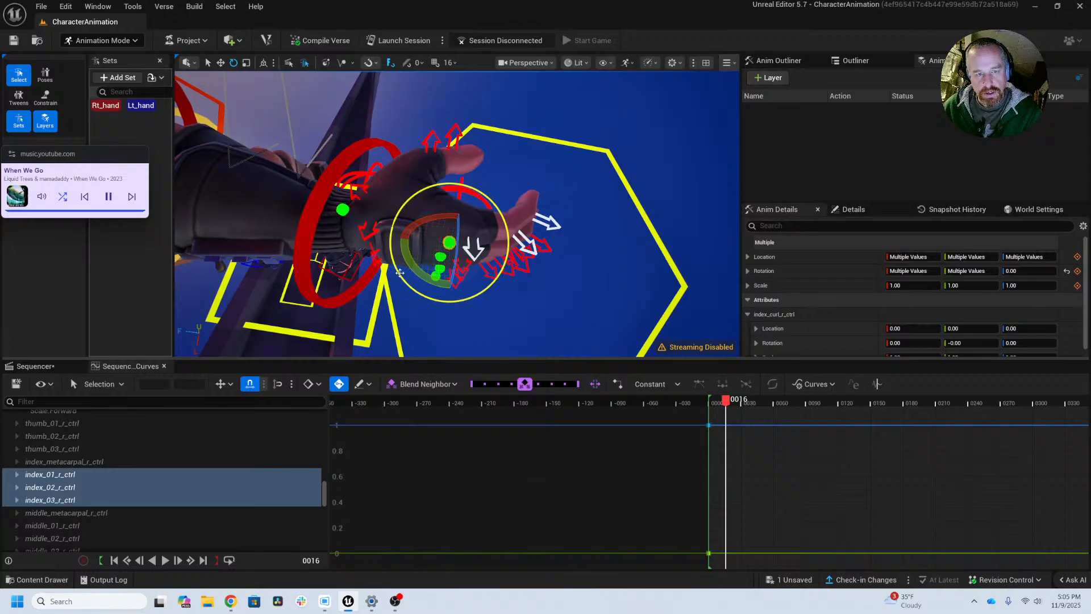
mouse_move(422, 270)
left_mouse_down()
mouse_move(450, 277)
mouse_move(441, 276)
left_mouse_up()
key("ctrl+z")
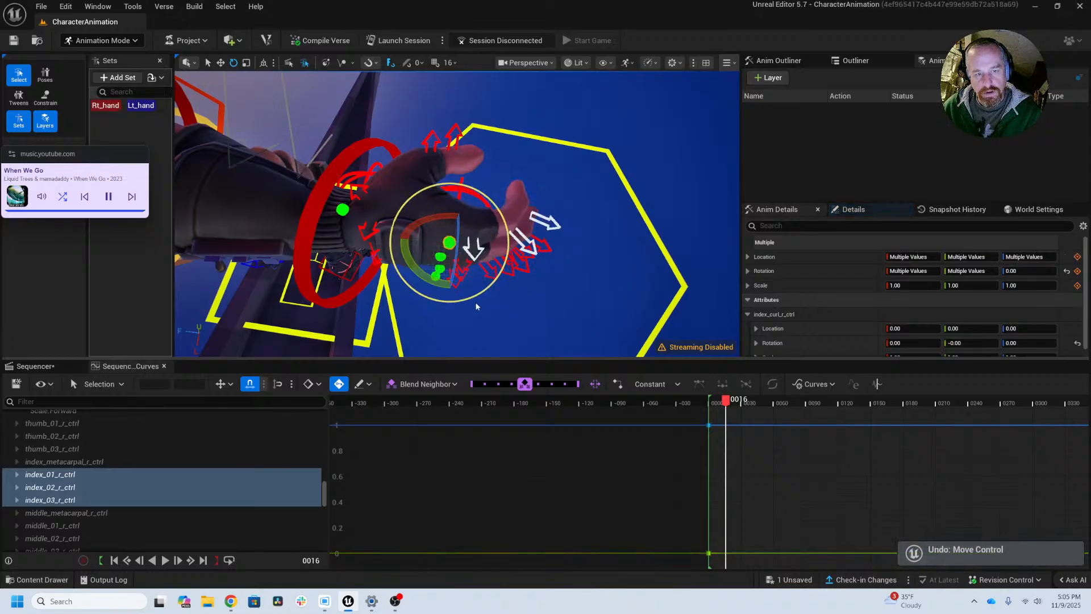
Step: Select the right hand's four base-knuckle finger controls, index through pinky, and rotate them together about -30 degrees at frame 16 to curl the fingers
key("w")
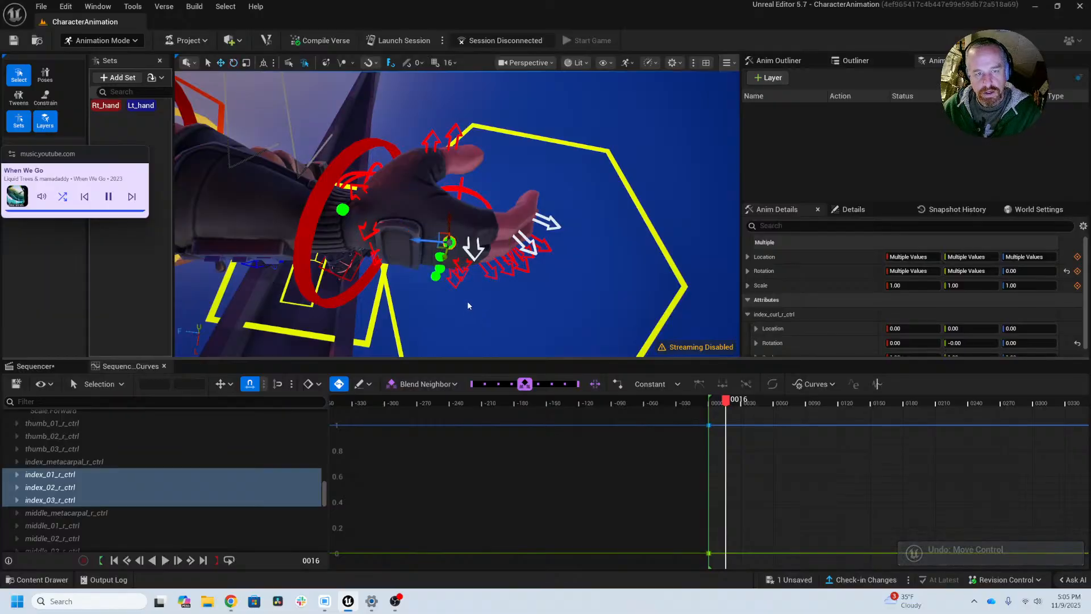
left_click_drag(469, 305, 475, 325, "alt")
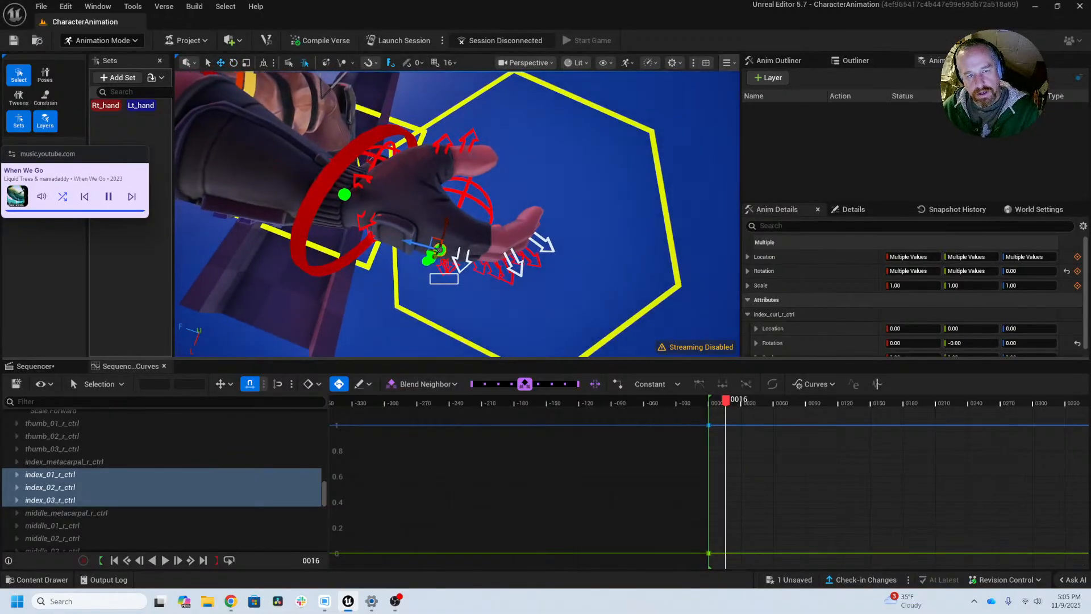
left_click_drag(459, 284, 465, 308)
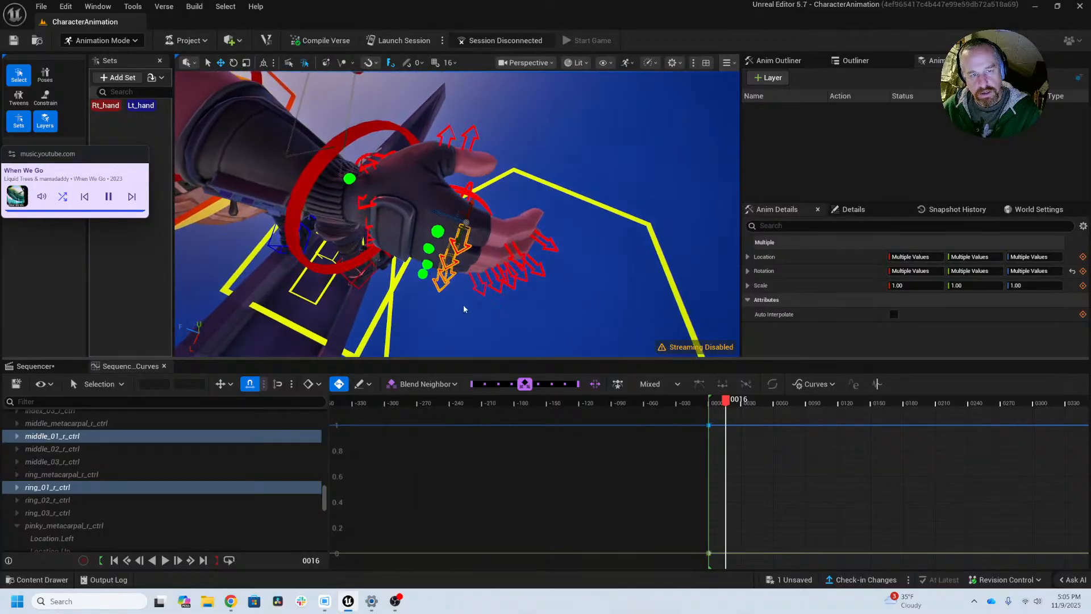
key("e")
left_click_drag(430, 247, 565, 262)
key("ctrl+z")
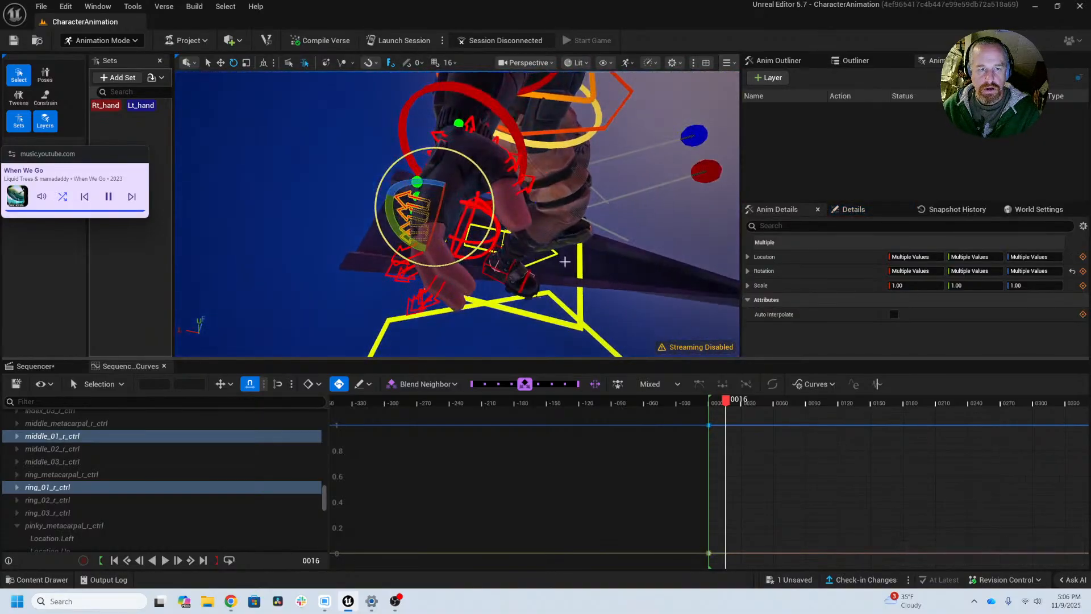
left_click_drag(395, 227, 413, 187)
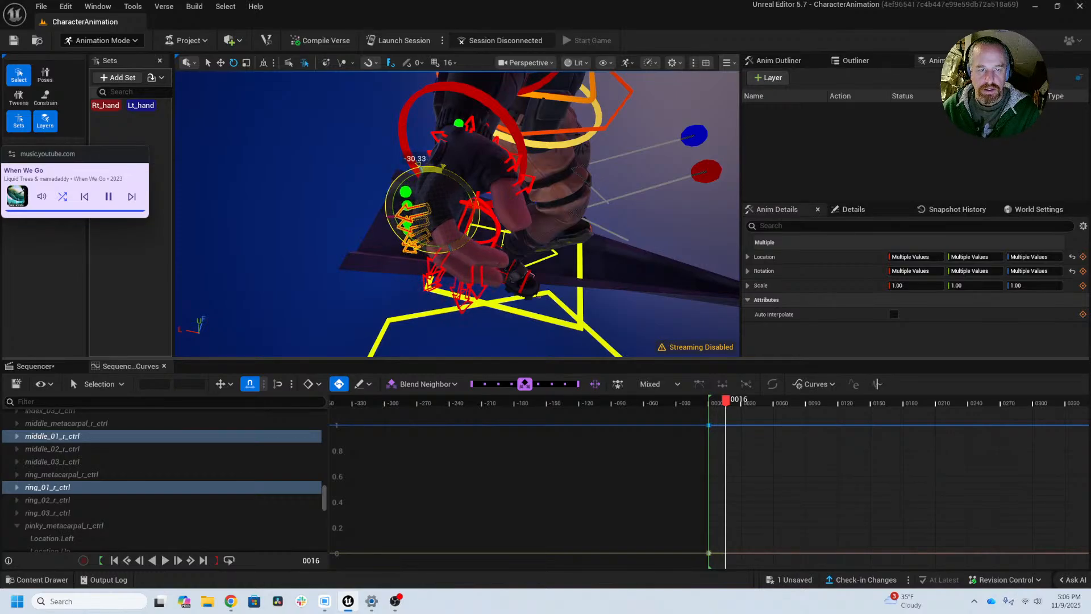
left_click_drag(372, 252, 511, 272, "alt")
right_click_drag(511, 272, 483, 267, "alt")
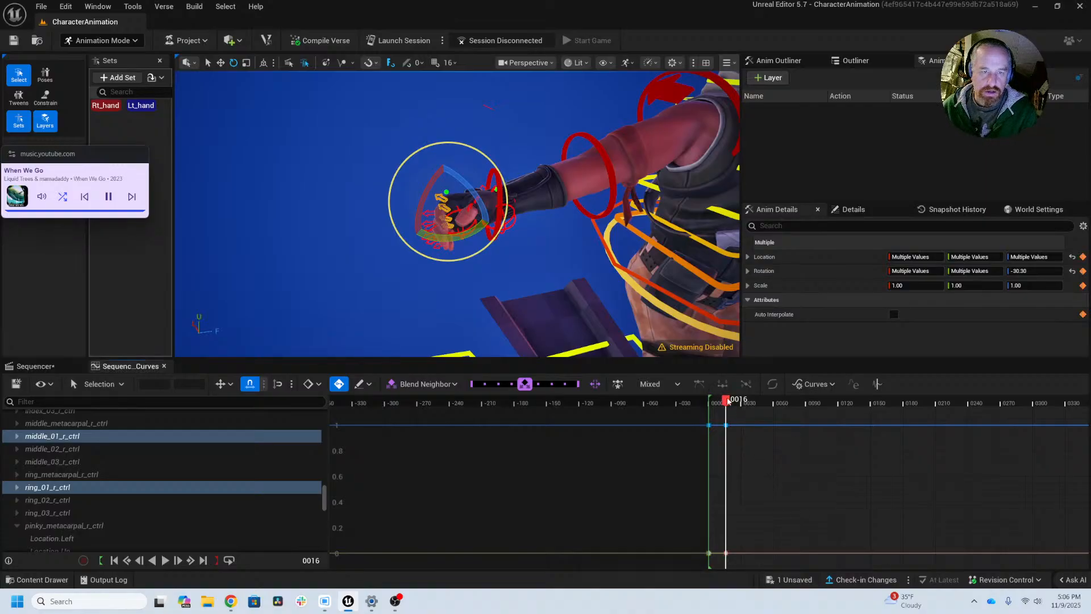
Step: Test scrubbing around frame 16 and look through the Sequencer and Curve Editor options for a playhead snapping setting
mouse_move(728, 400)
left_mouse_down()
mouse_move(745, 401)
mouse_move(729, 403)
mouse_move(737, 405)
left_mouse_up()
key("comma")
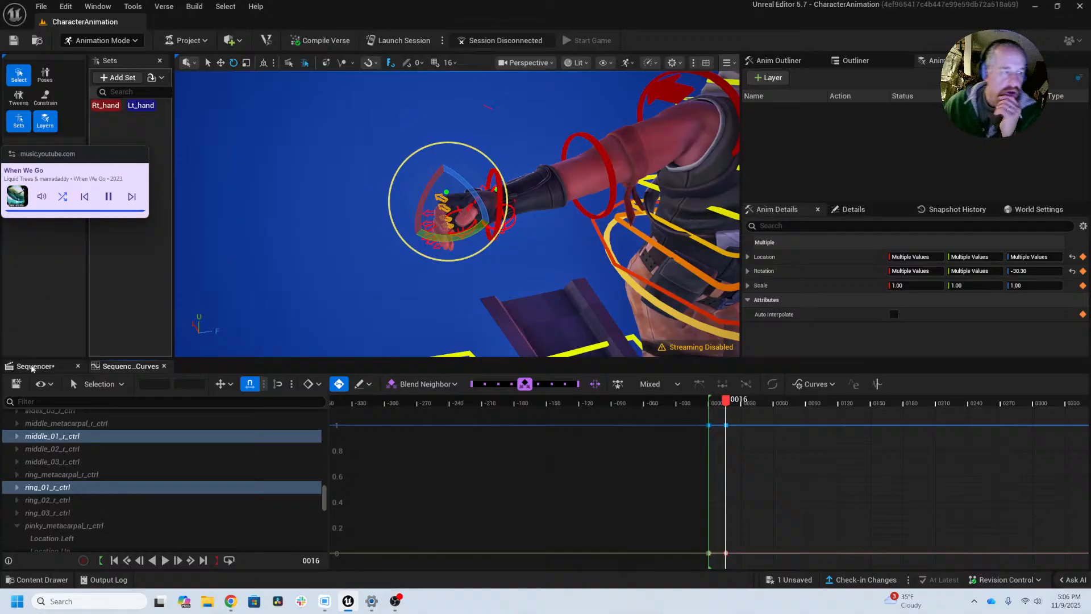
left_click(42, 384)
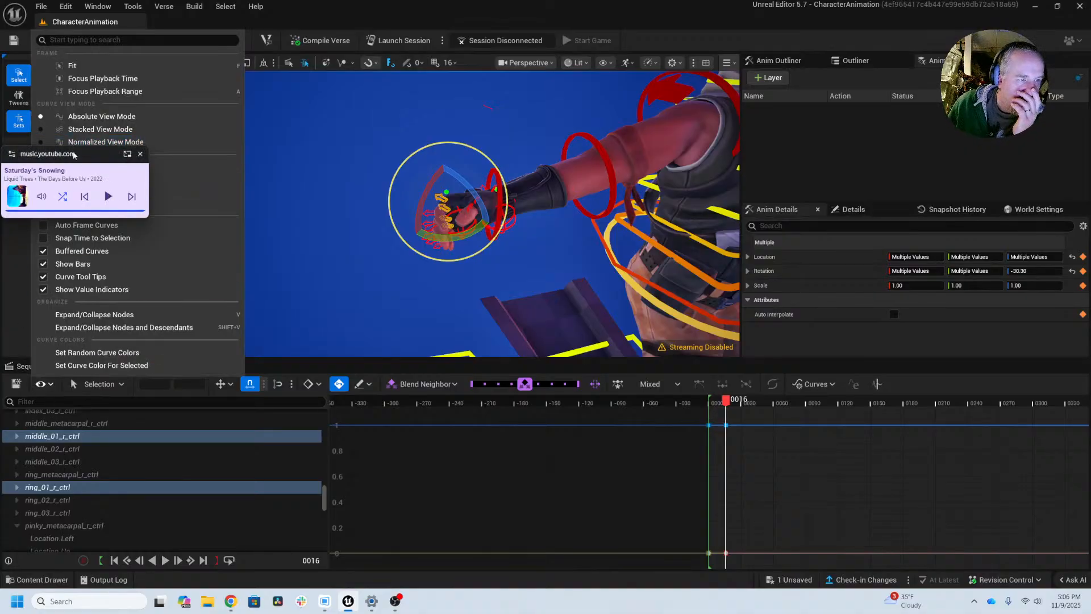
left_click(108, 196)
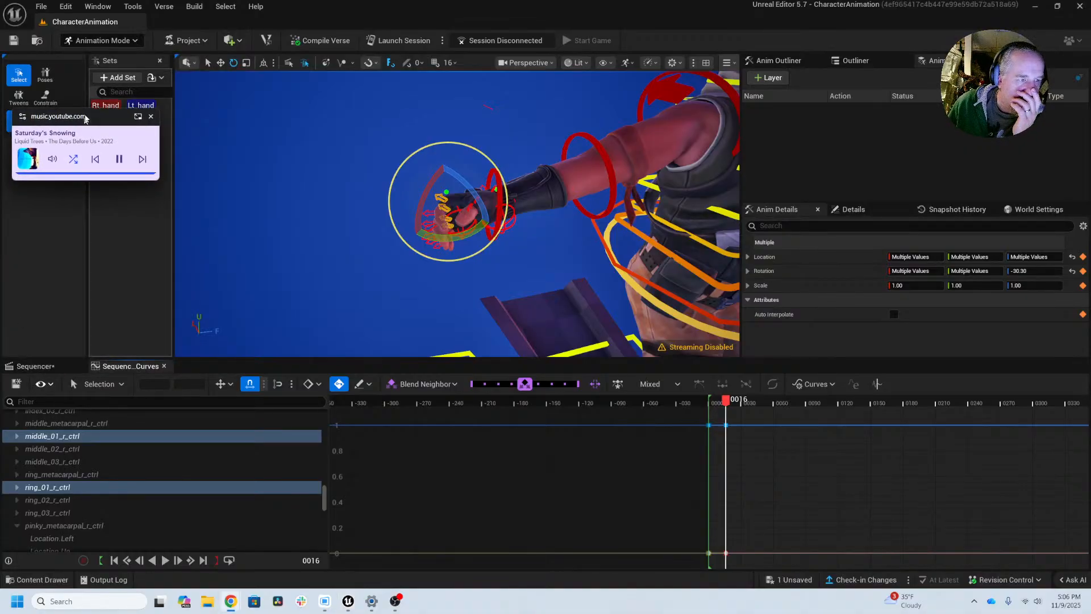
left_click(43, 384)
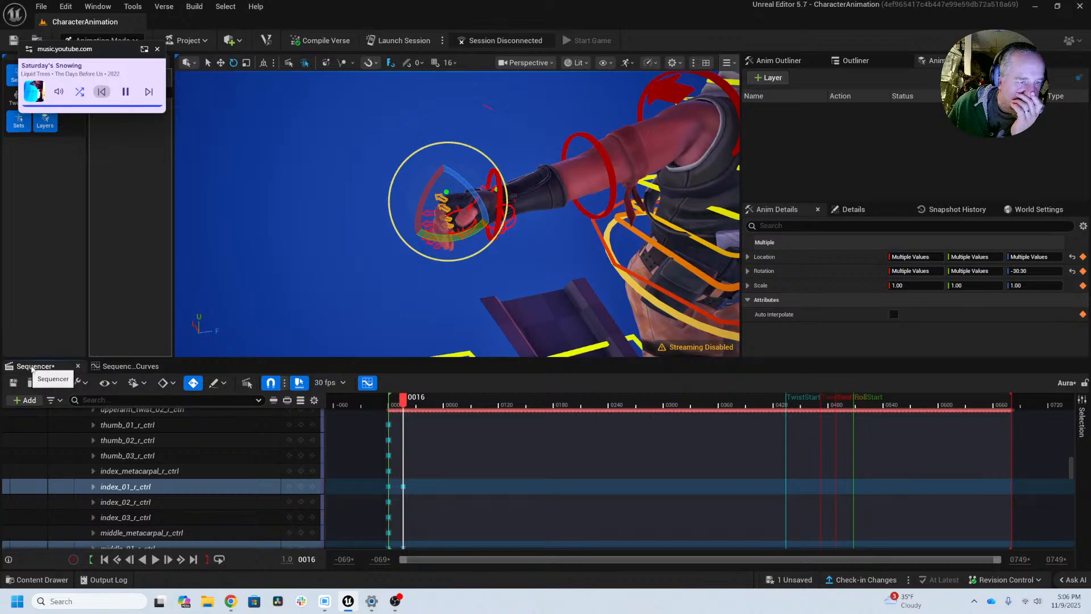
left_click(87, 384)
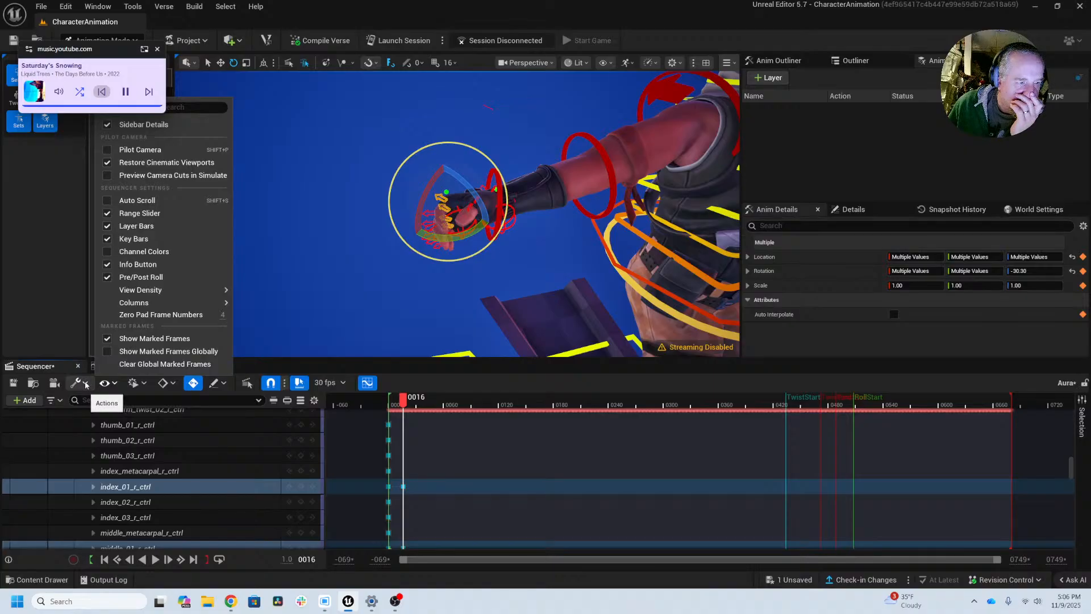
left_click(86, 384)
left_click(87, 385)
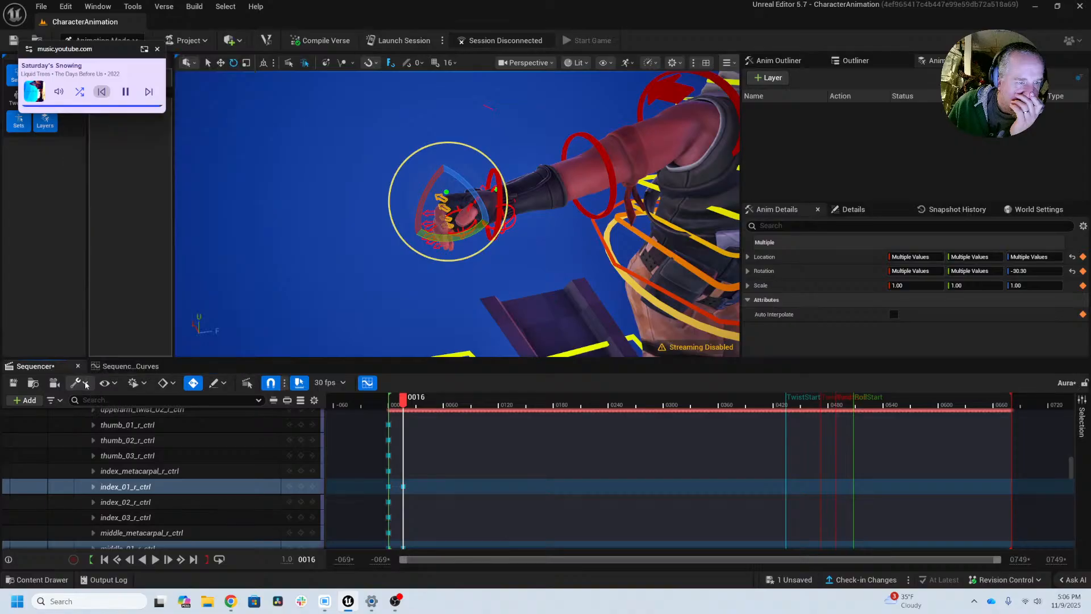
left_click(133, 386)
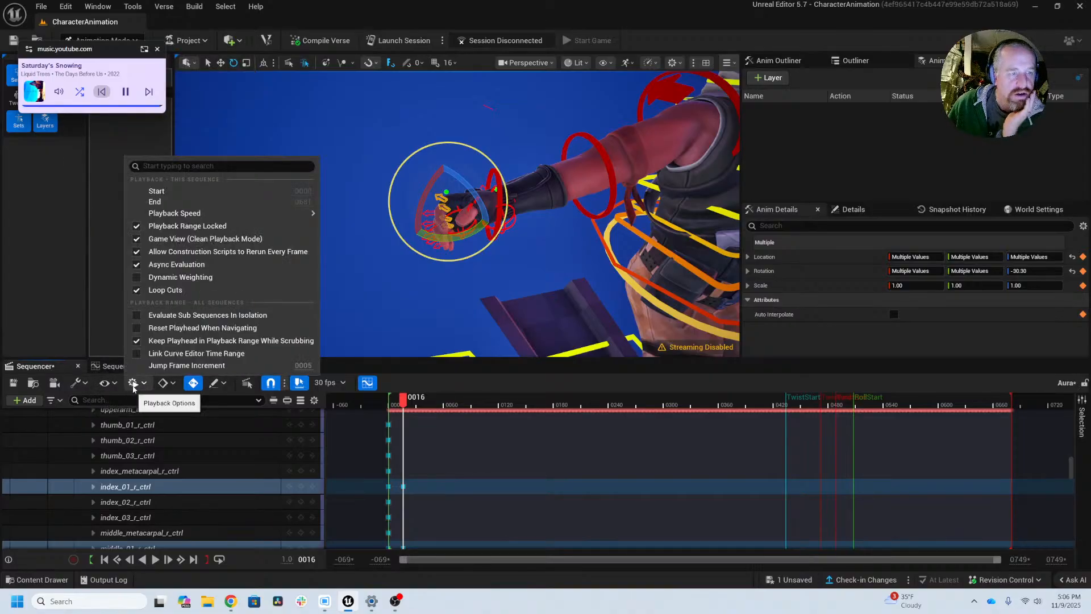
left_click(113, 385)
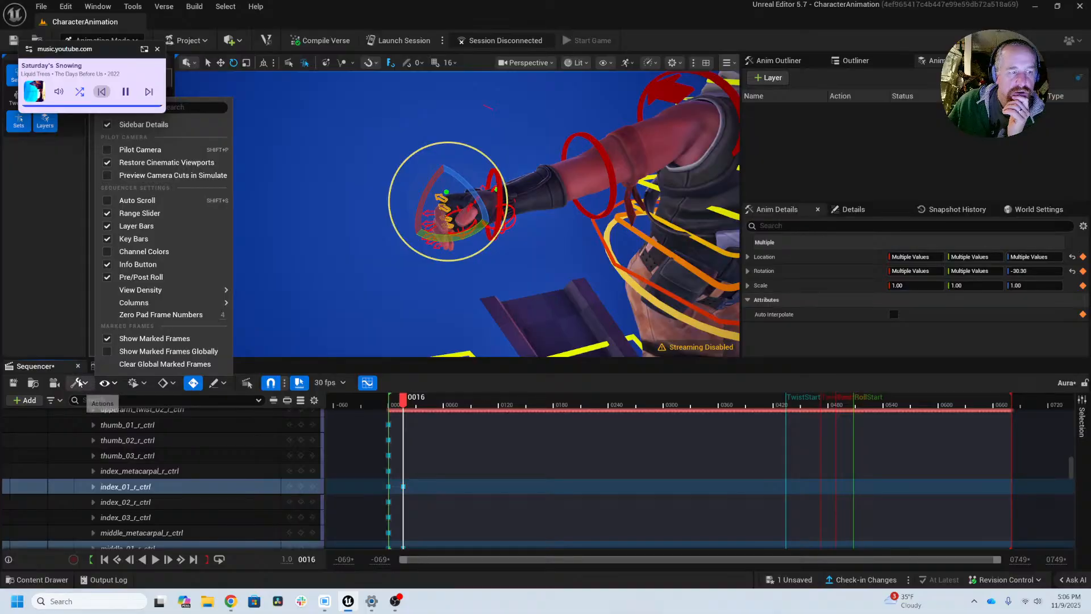
left_click(80, 383)
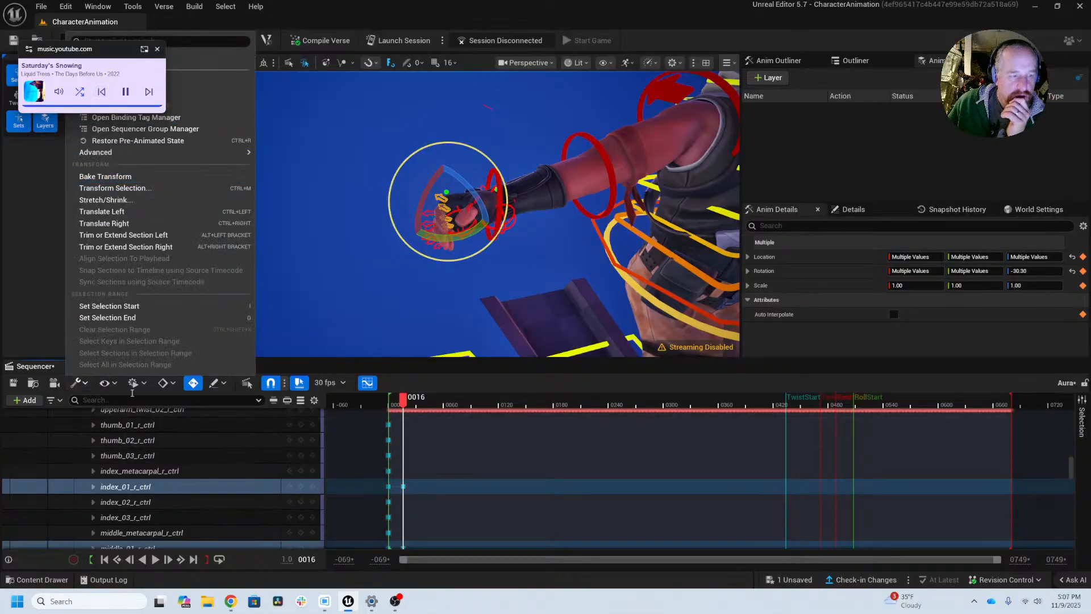
left_click(105, 384)
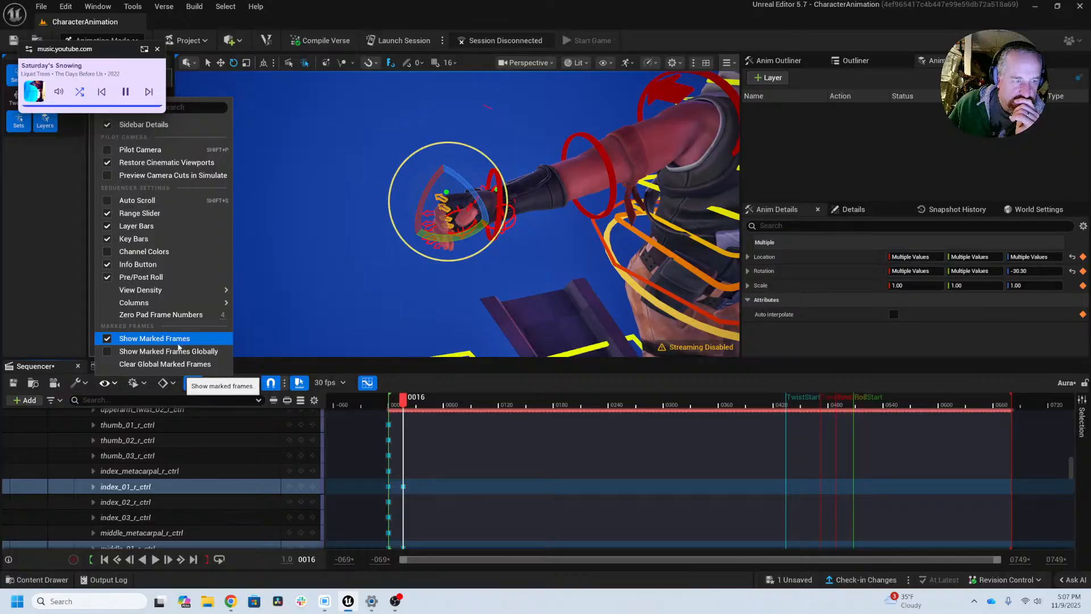
left_click(173, 383)
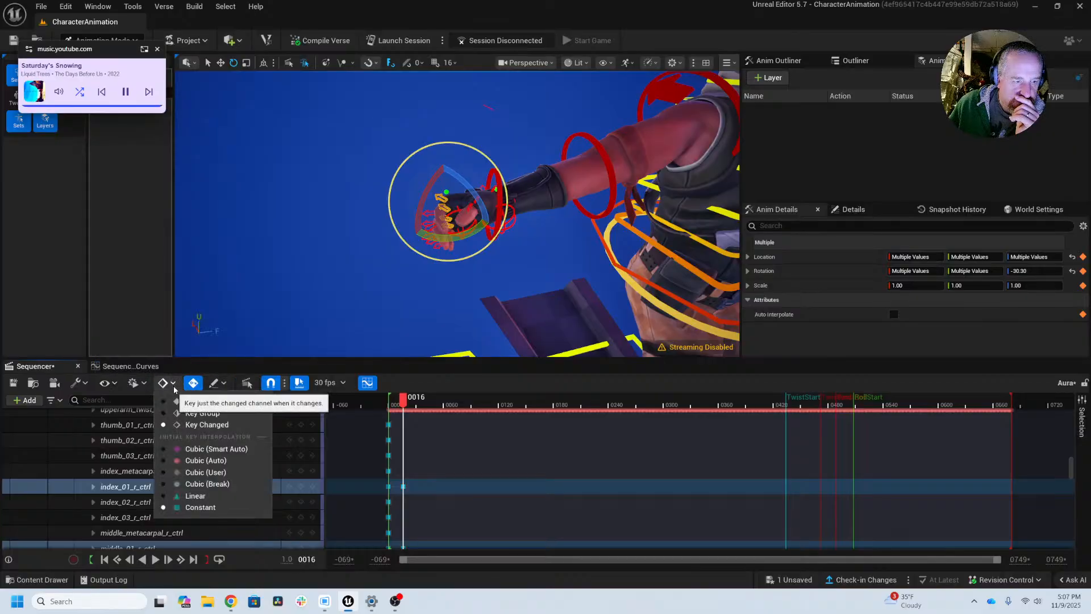
left_click(136, 384)
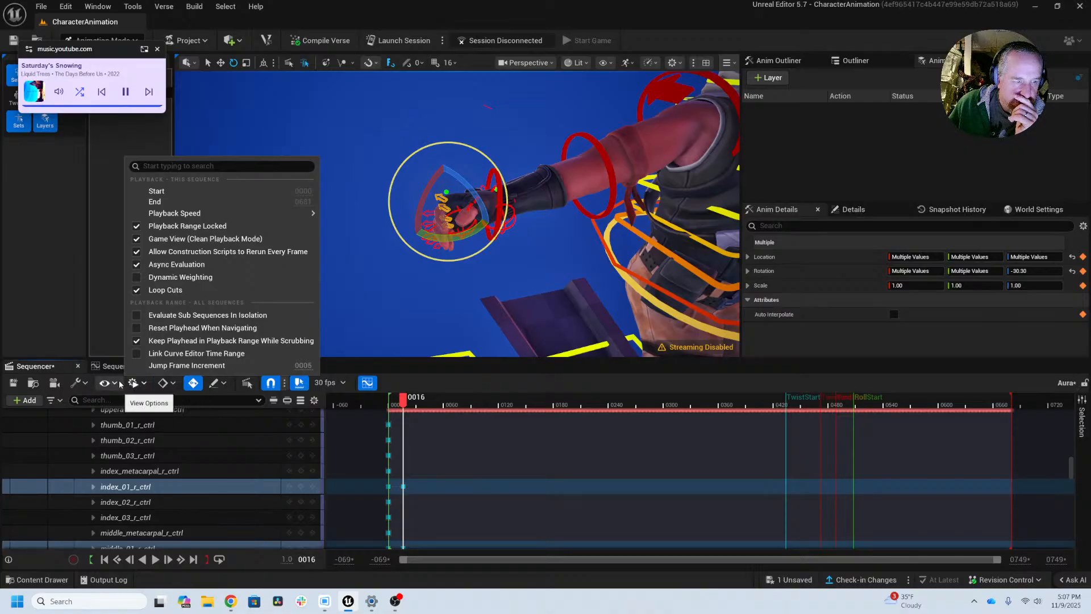
left_click(119, 384)
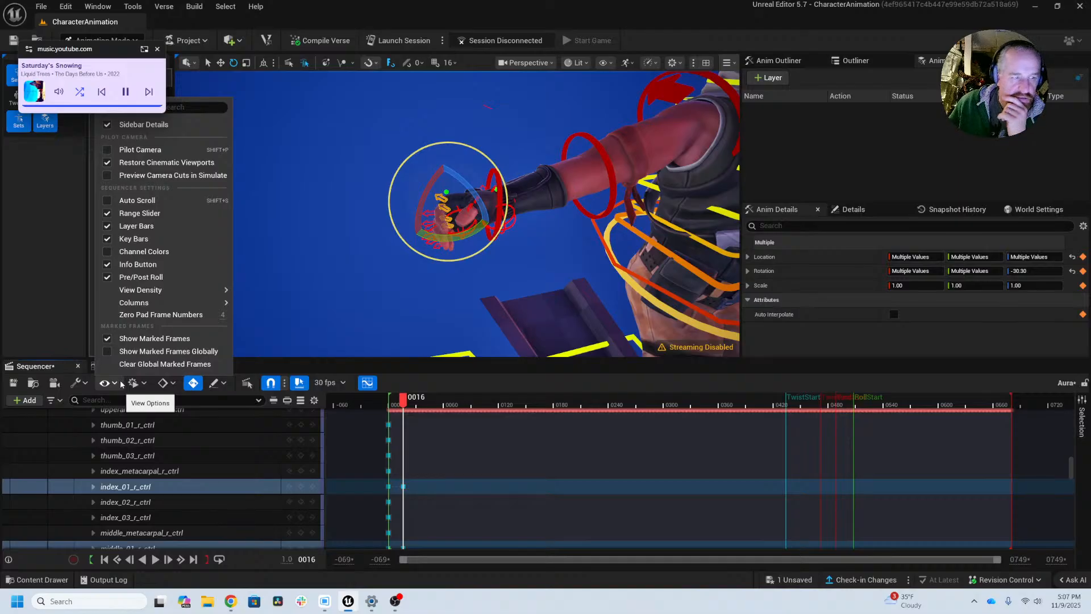
left_click(91, 367)
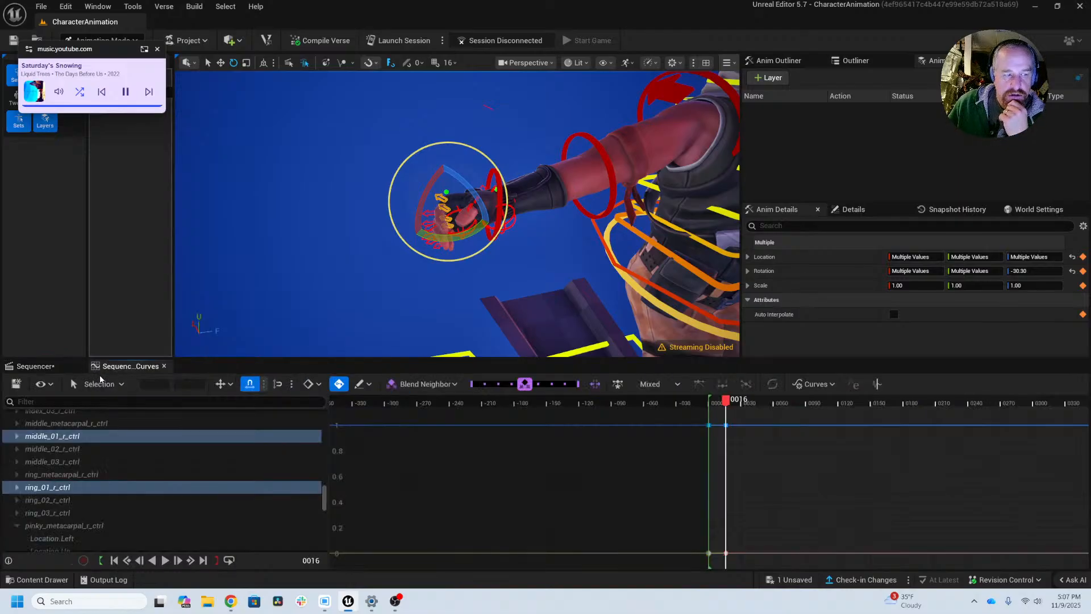
left_click(48, 385)
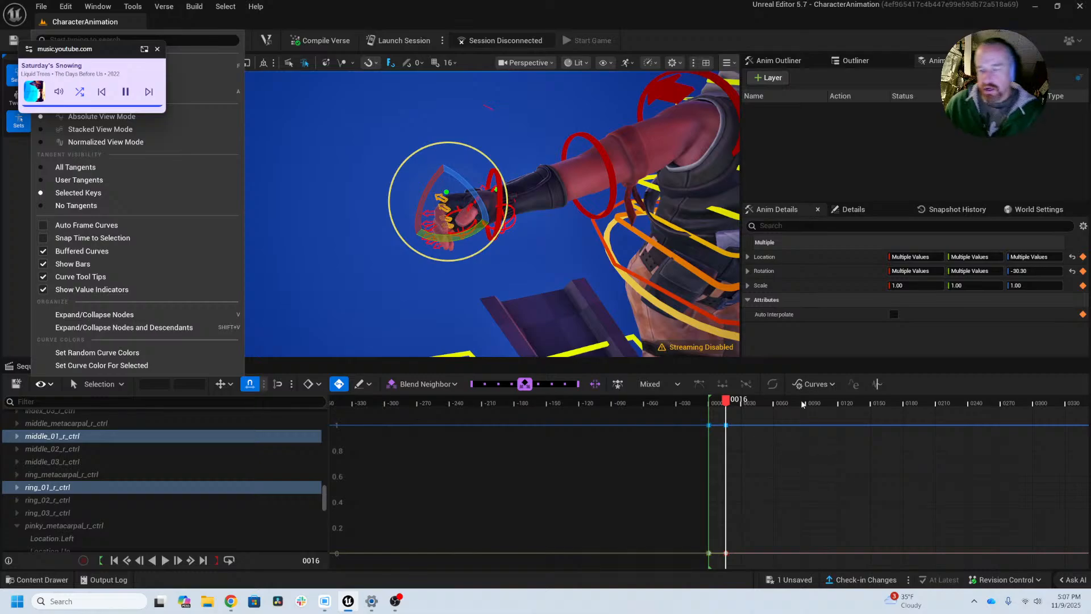
Step: Open the Editor Preferences and look through the Level Editor viewport settings for snapping options
left_click(678, 66)
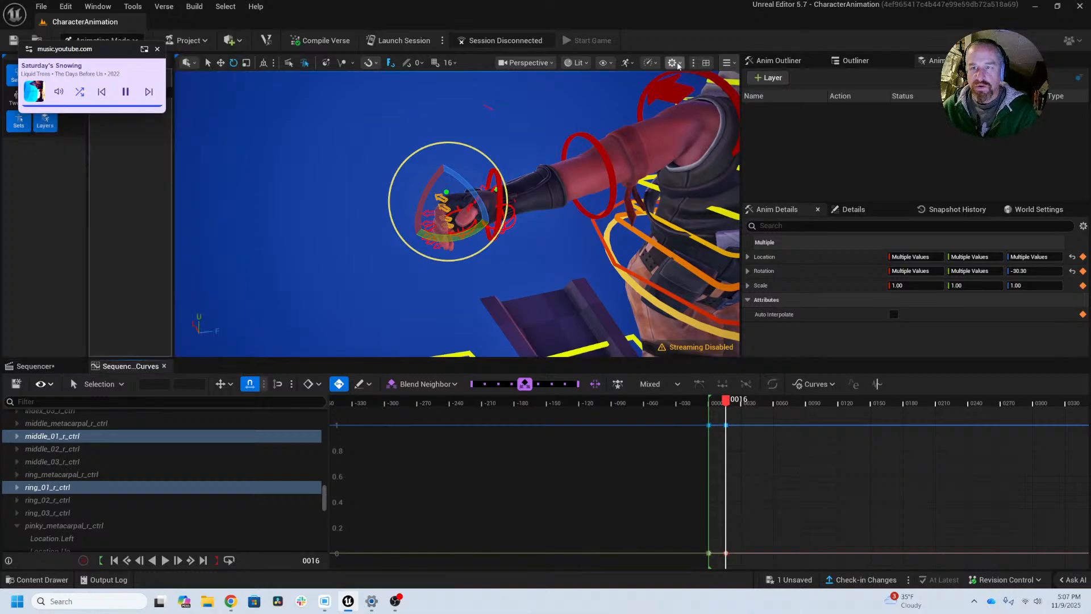
left_click(678, 65)
left_click(717, 215)
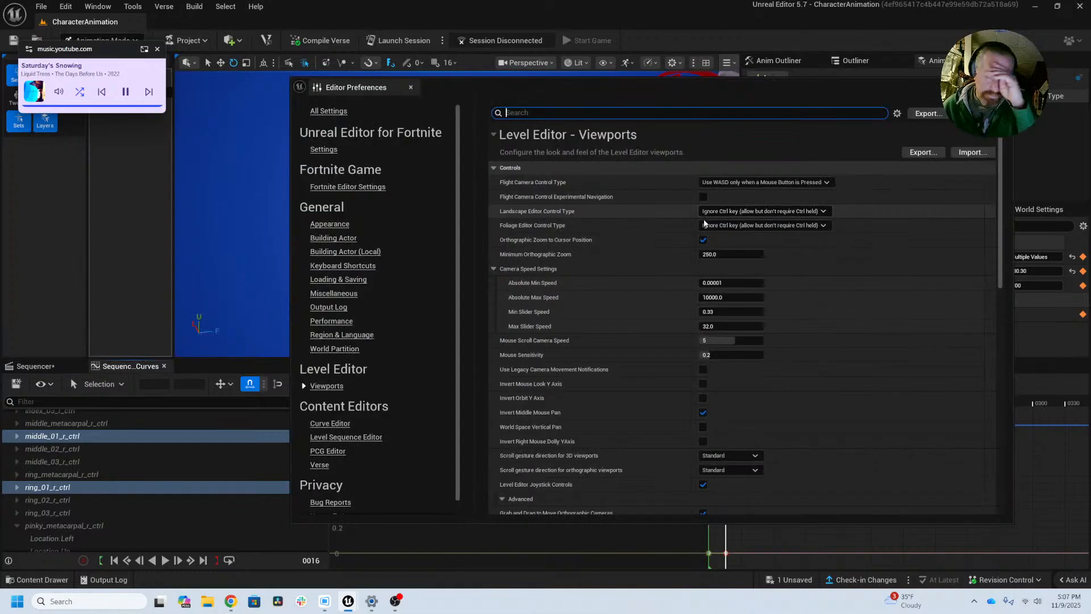
left_click(333, 387)
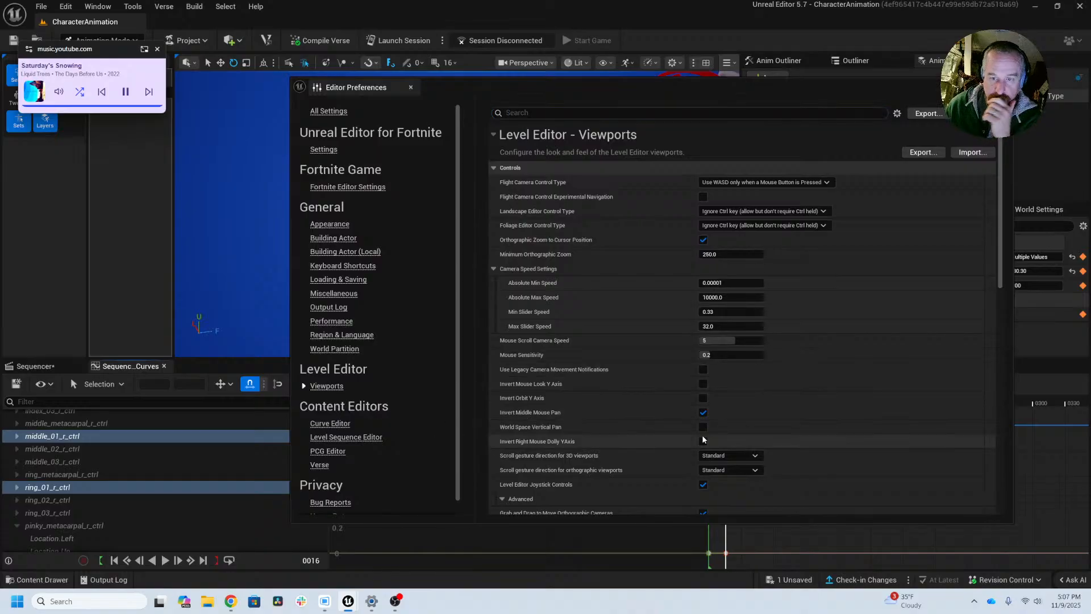
scroll(698, 436, "down", 5)
scroll(695, 435, "down", 5)
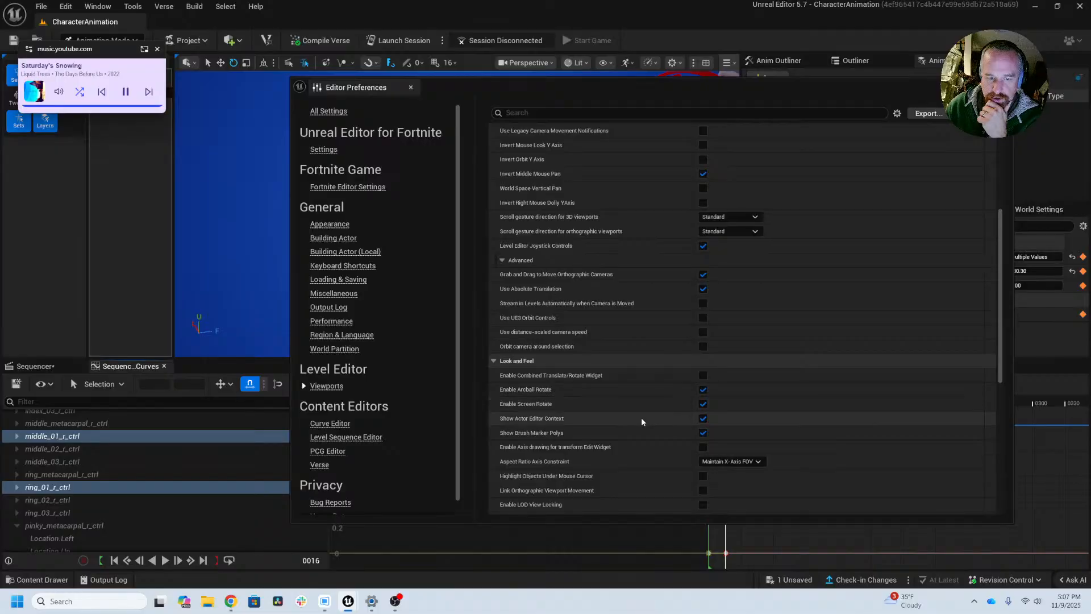
scroll(640, 417, "down", 2)
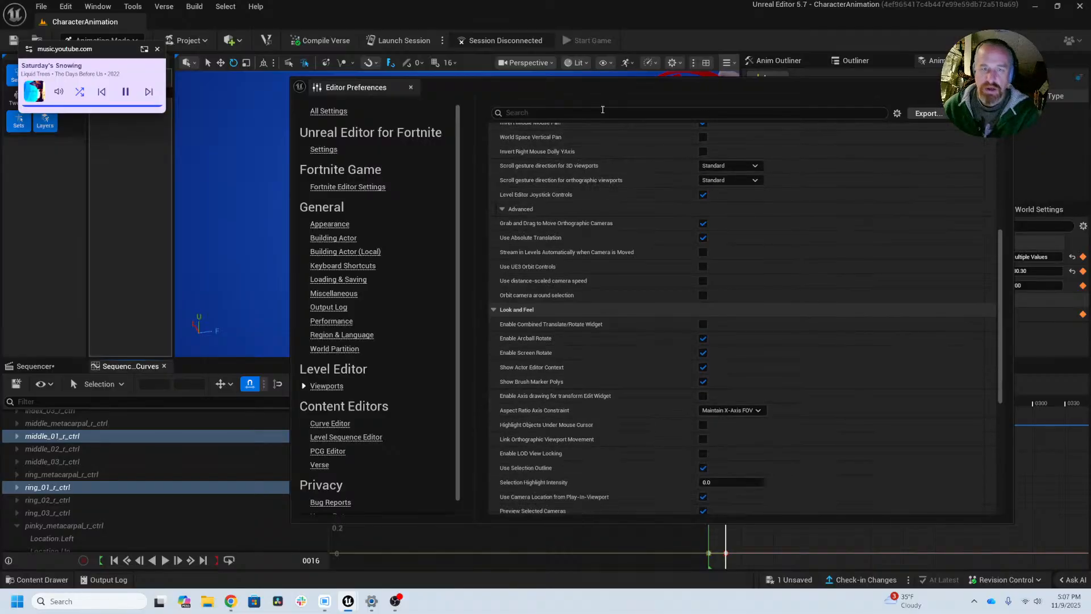
Step: Search the preferences for "SNAP" and turn off Snap Playhead to Keys for the Level Sequence Editor
left_click(603, 110)
type("SNAP")
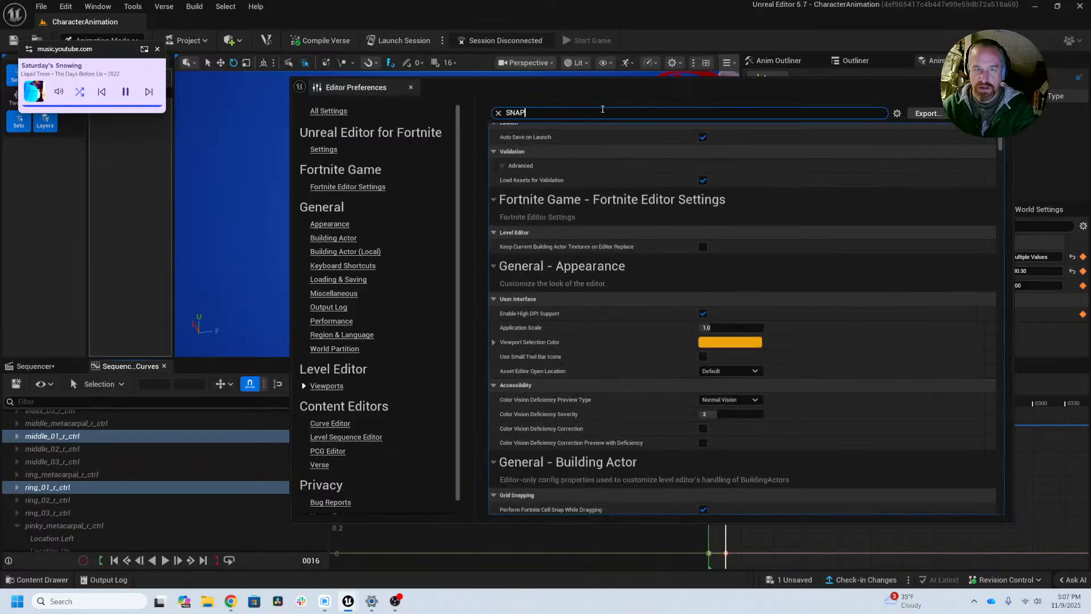
scroll(597, 283, "down", 5)
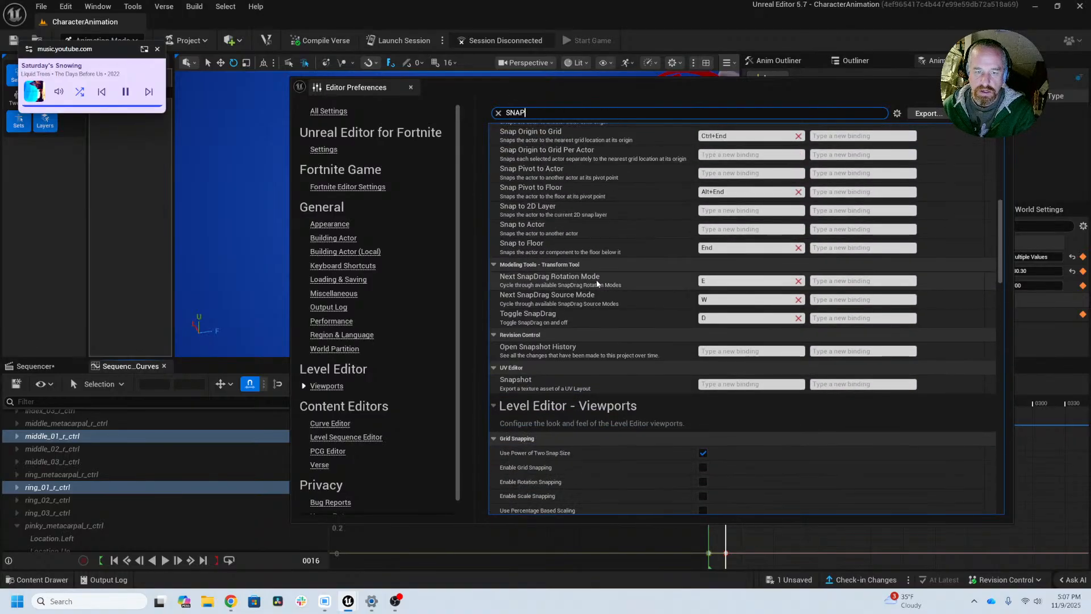
scroll(597, 283, "down", 5)
scroll(597, 283, "down", 3)
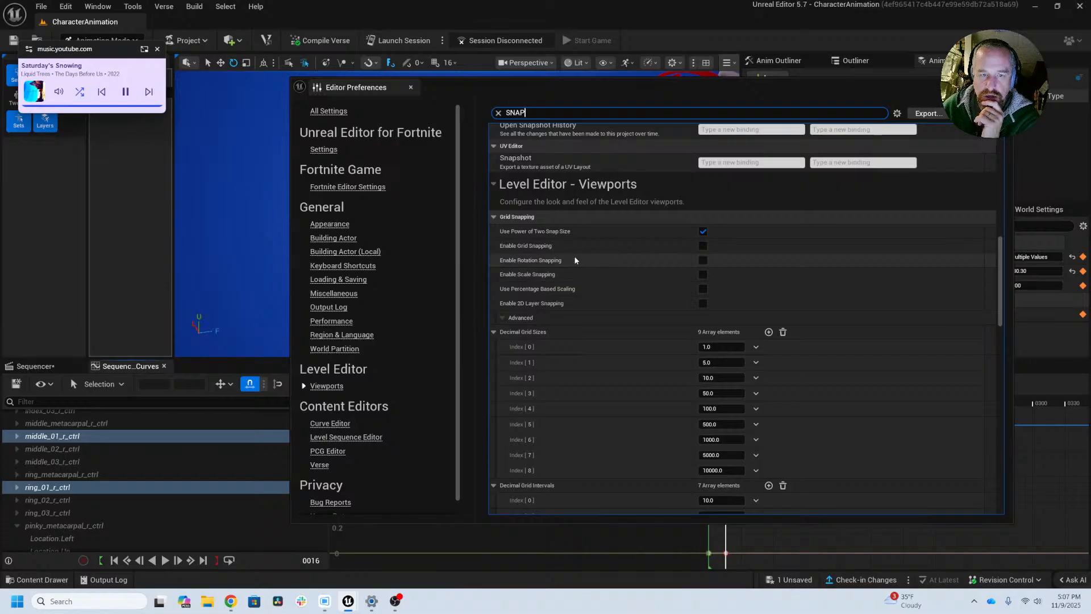
scroll(591, 297, "down", 1)
scroll(591, 296, "down", 18)
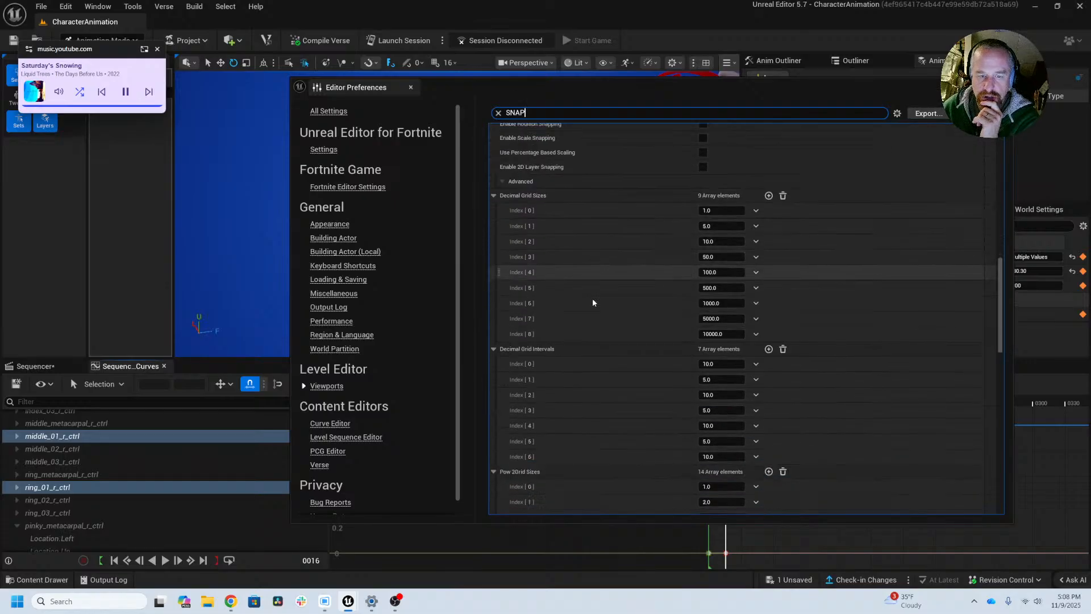
scroll(593, 305, "down", 12)
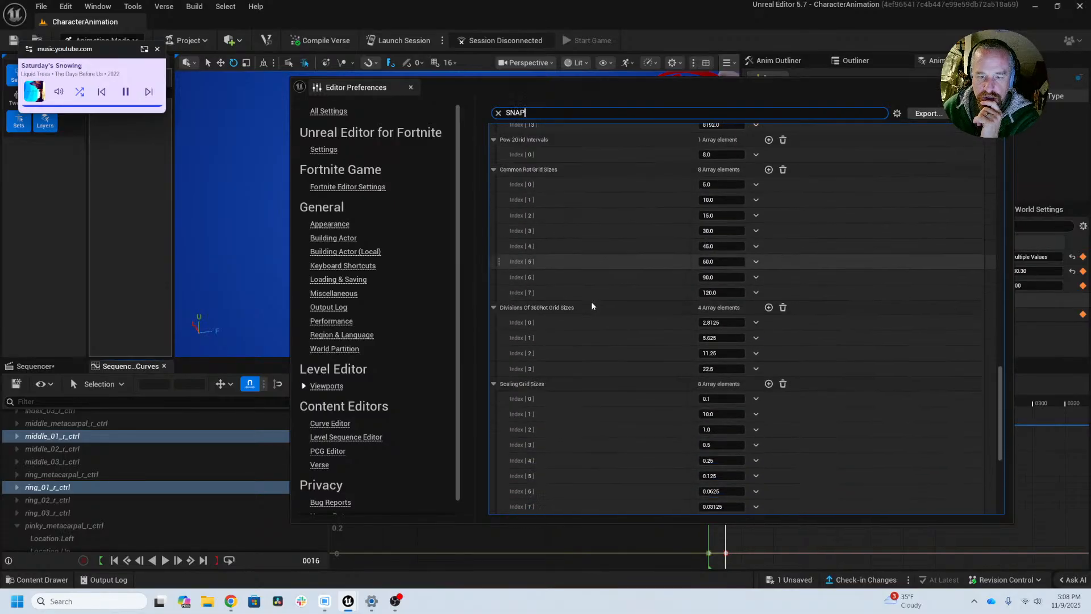
scroll(592, 306, "down", 3)
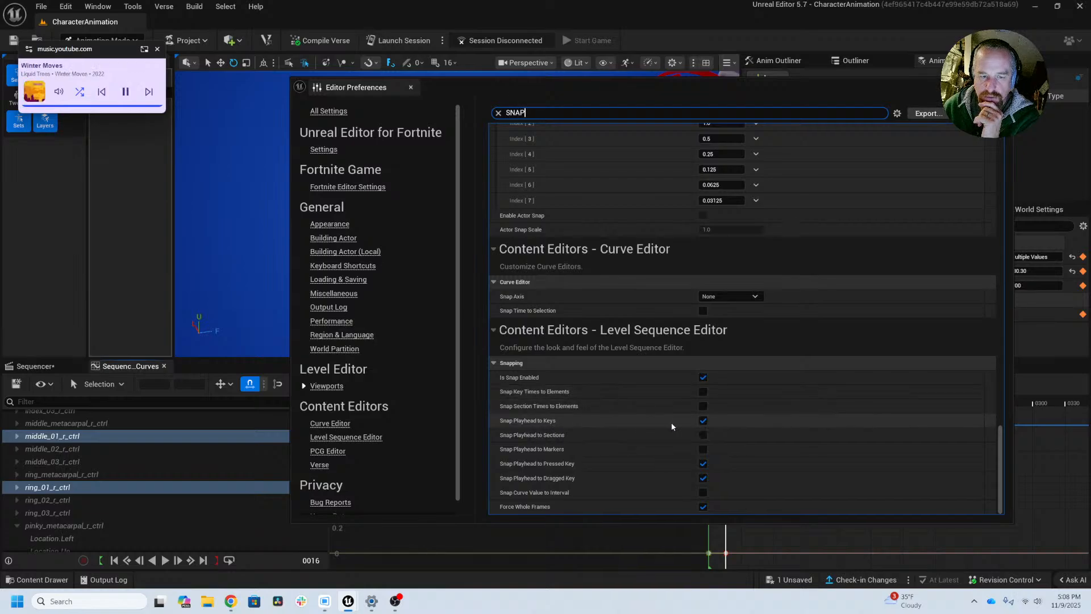
left_click(704, 421)
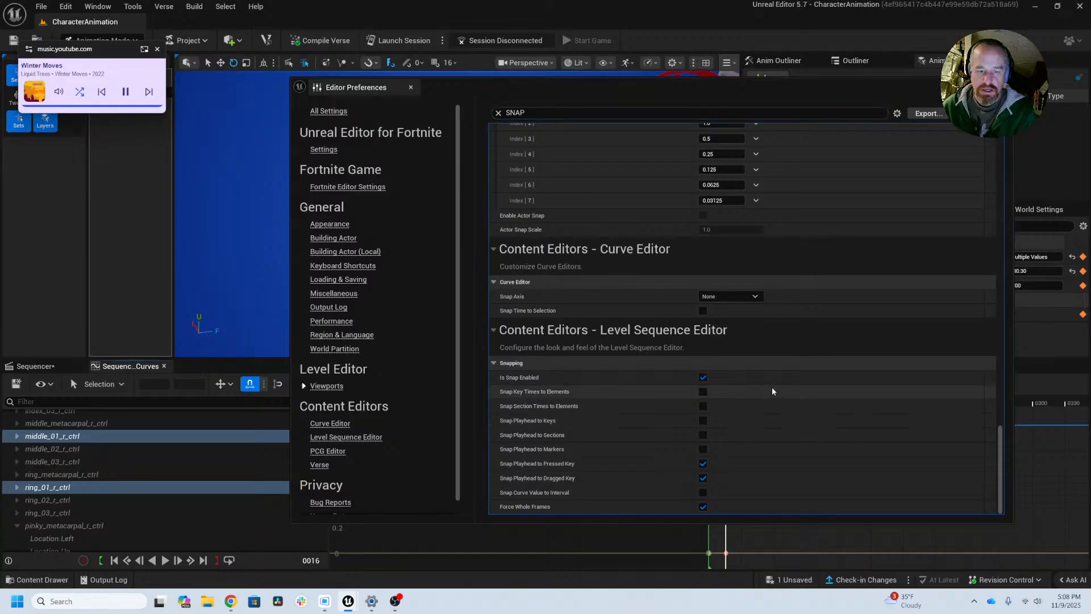
Step: Close the Editor Preferences and scrub the playhead past the frame 16 key to test that it moves freely
left_click_drag(925, 94, 931, 90)
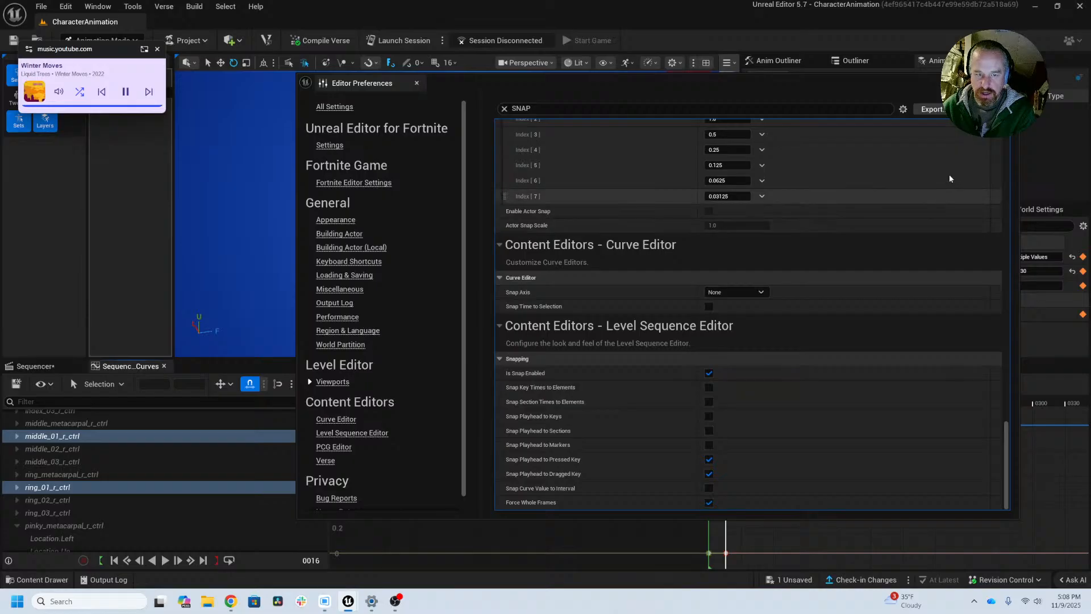
left_click(1008, 81)
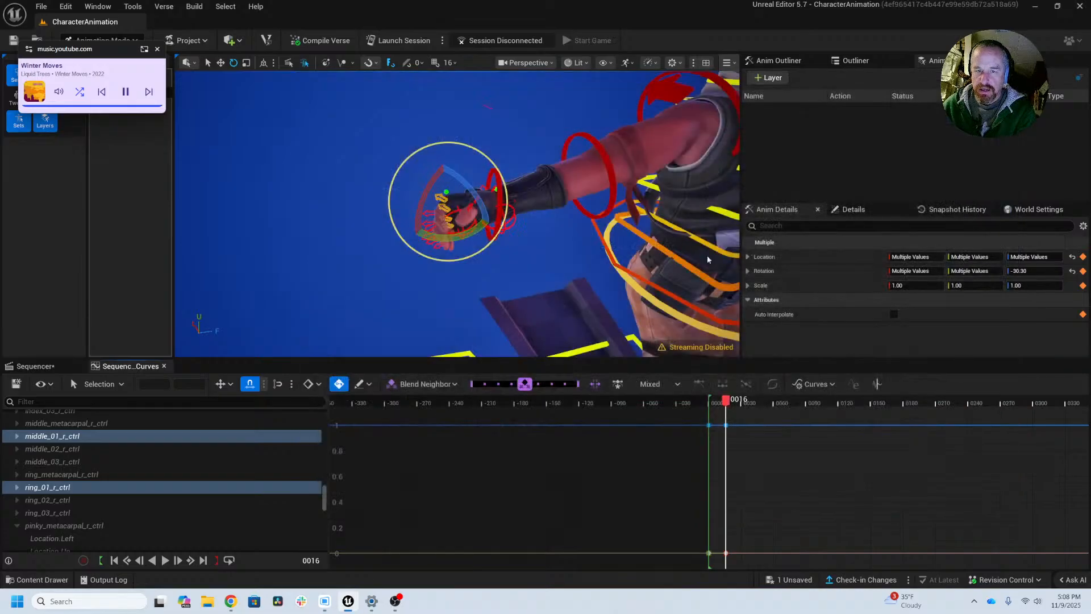
mouse_move(727, 400)
left_mouse_down()
mouse_move(745, 407)
mouse_move(726, 405)
left_mouse_up()
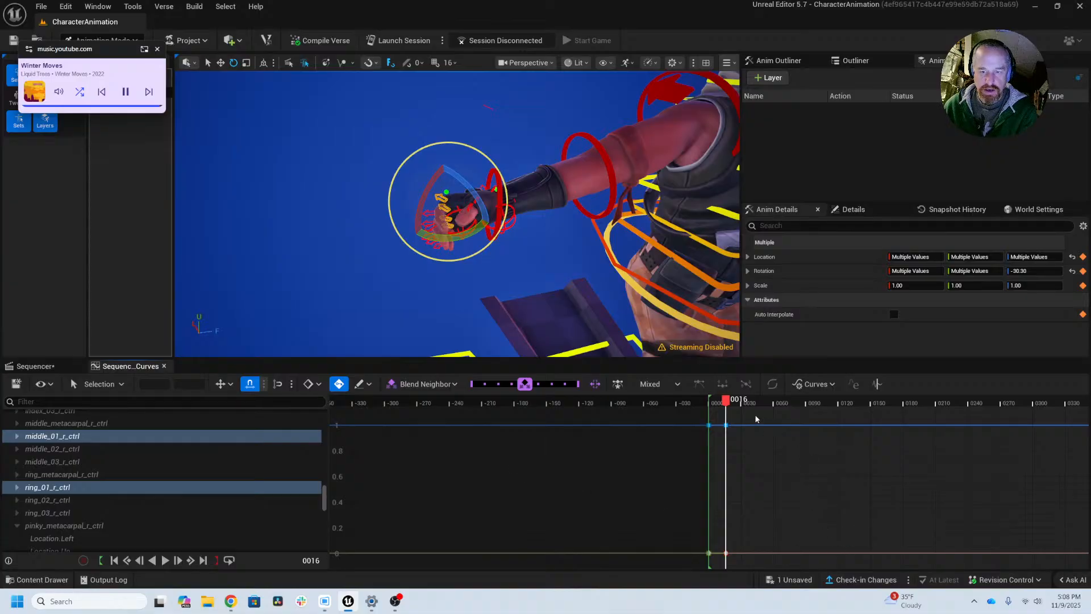
left_click_drag(727, 407, 736, 407)
key("f")
key("f")
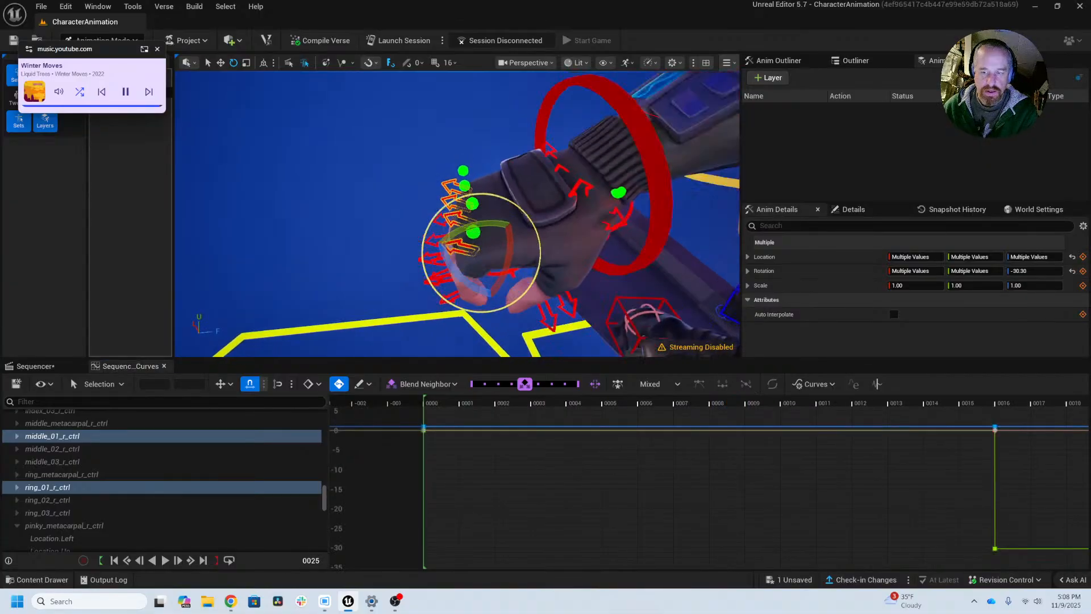
Step: Open the right fingers at frame 26, rotating the four base knuckles to about 16.5 degrees and their second and third joints to about 26.5
right_click_drag(791, 500, 633, 487, "alt")
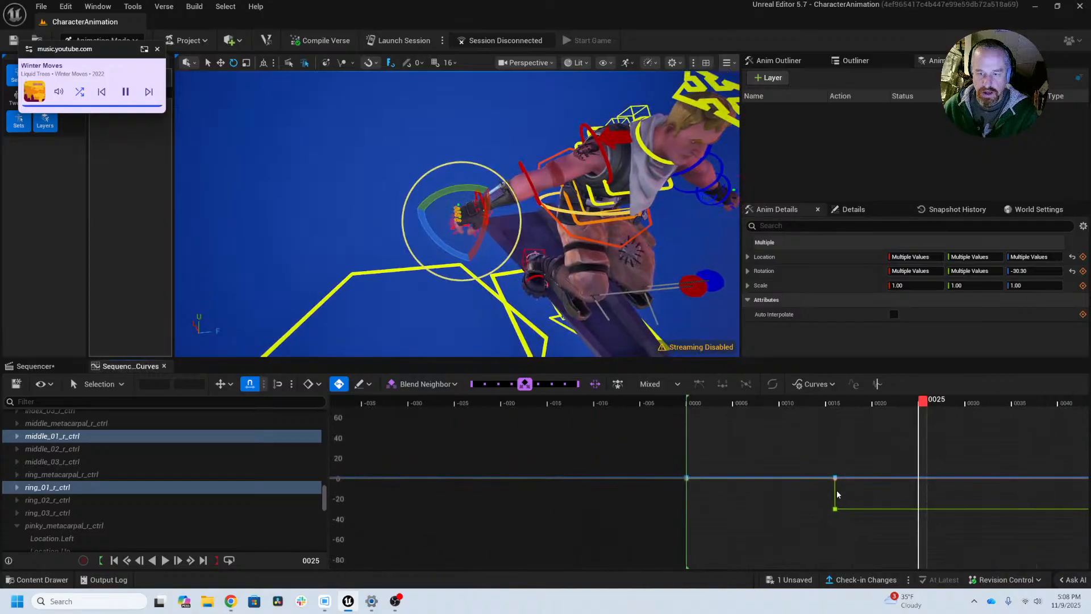
middle_click_drag(825, 495, 625, 518, "alt")
left_click_drag(545, 255, 555, 203, "alt")
right_click_drag(545, 251, 596, 250, "alt")
left_click_drag(726, 405, 733, 448)
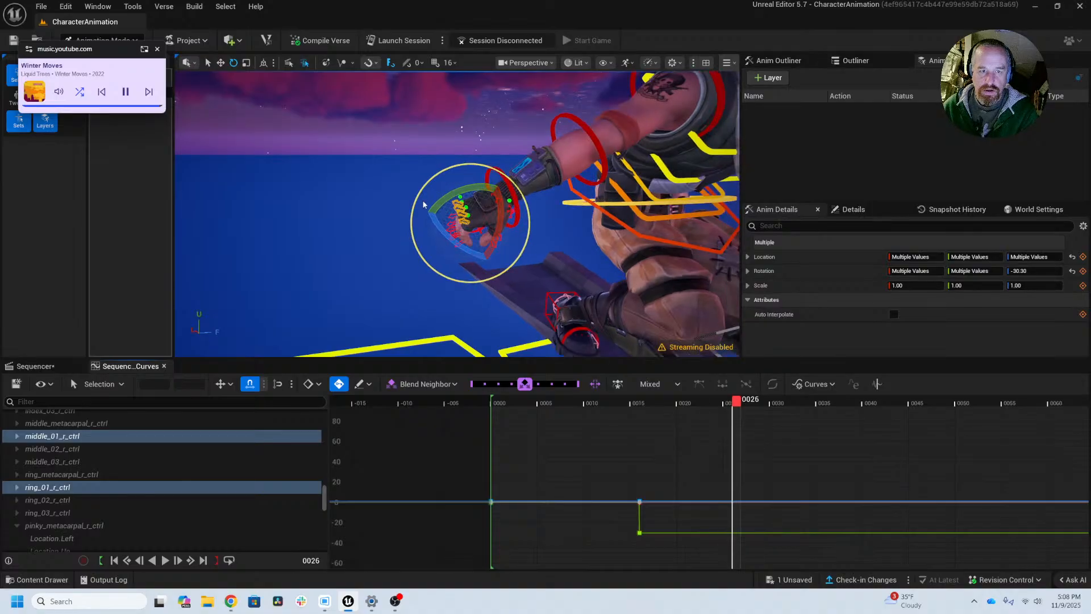
left_click_drag(424, 205, 428, 167)
right_click_drag(428, 168, 472, 173, "alt")
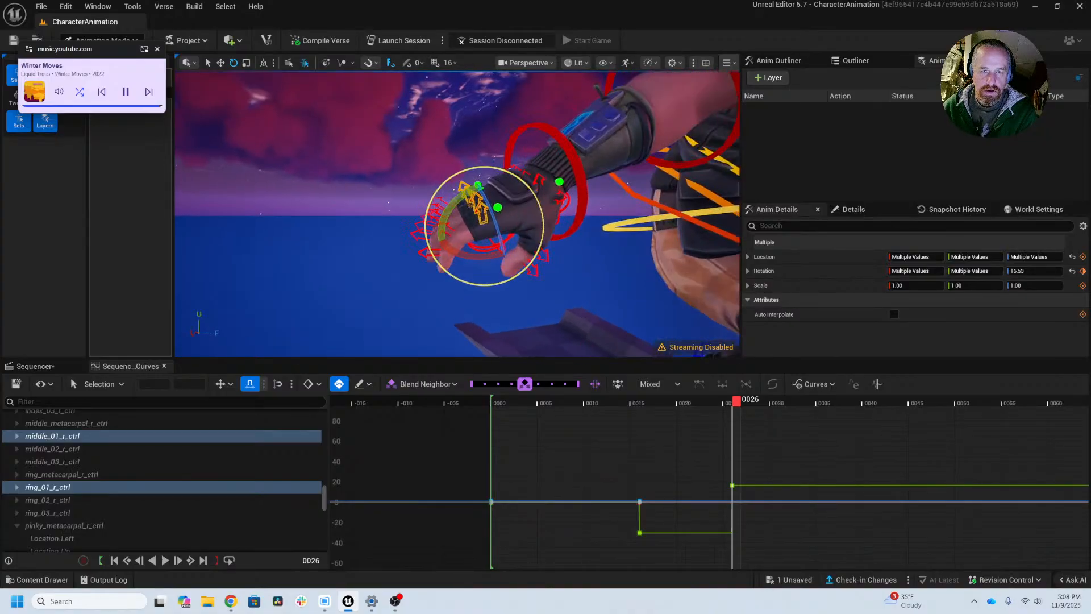
left_click_drag(395, 193, 445, 277, "ctrl+alt")
left_click_drag(451, 199, 488, 197)
Step: Create a selection set named Rt_Fingers from the selected right second and third finger joint controls
left_click_drag(105, 59, 136, 233)
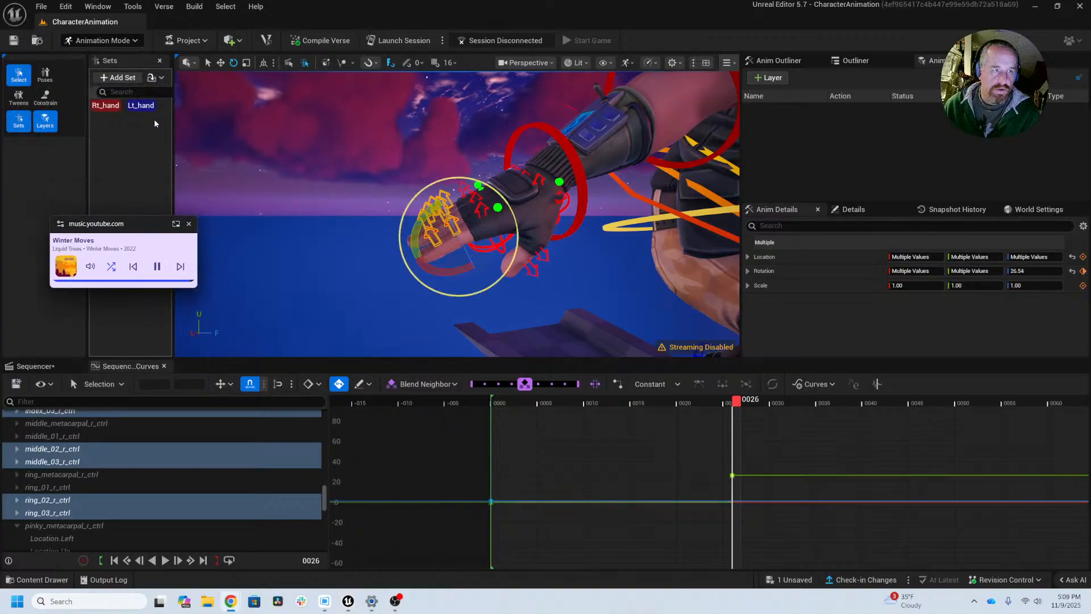
left_click(124, 78)
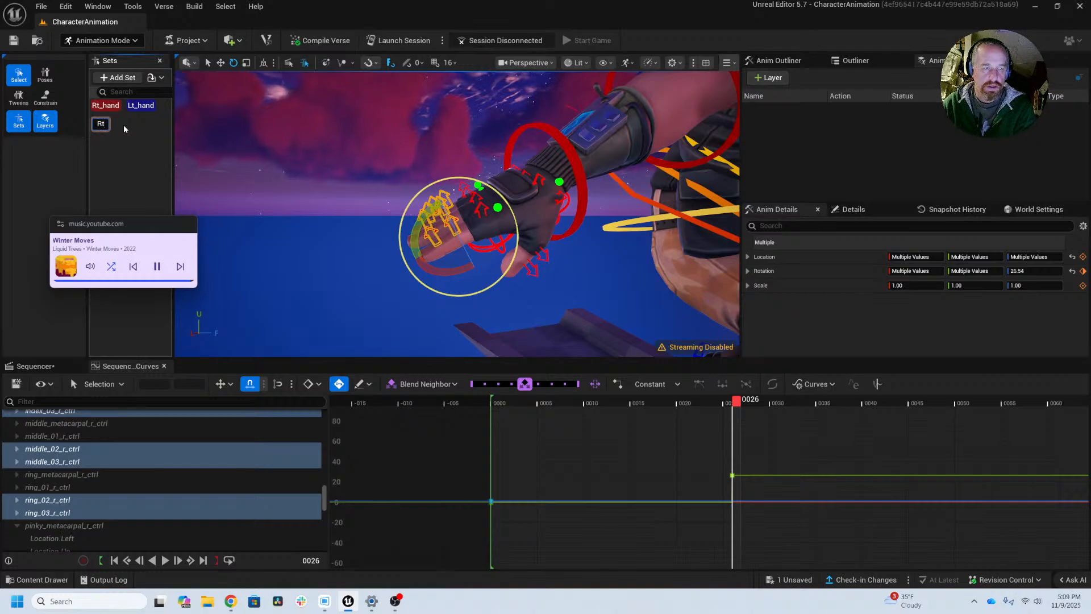
type("Rt_Fingers")
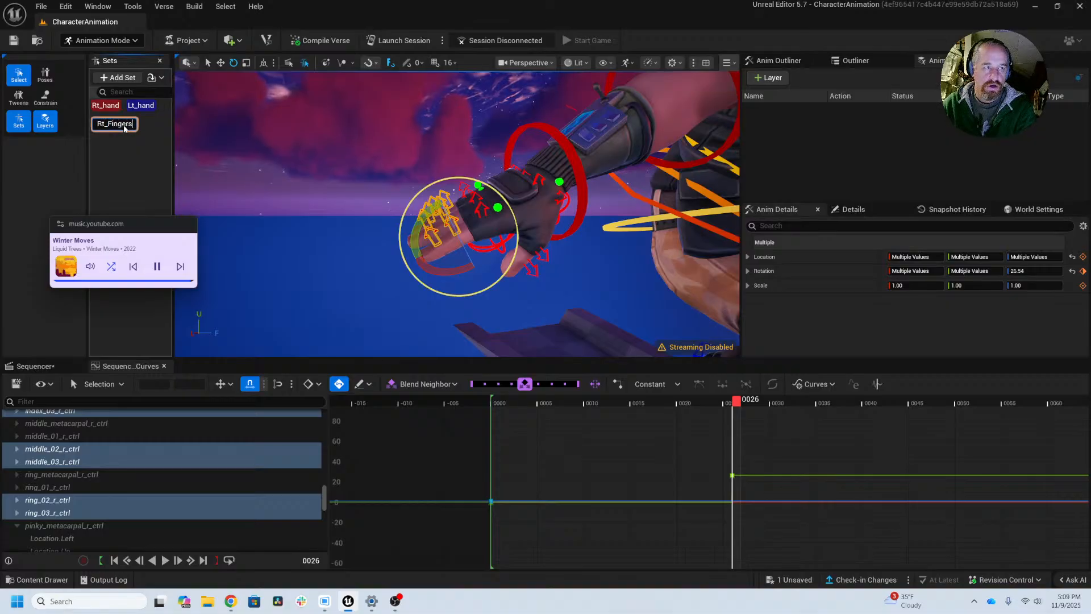
key("Return")
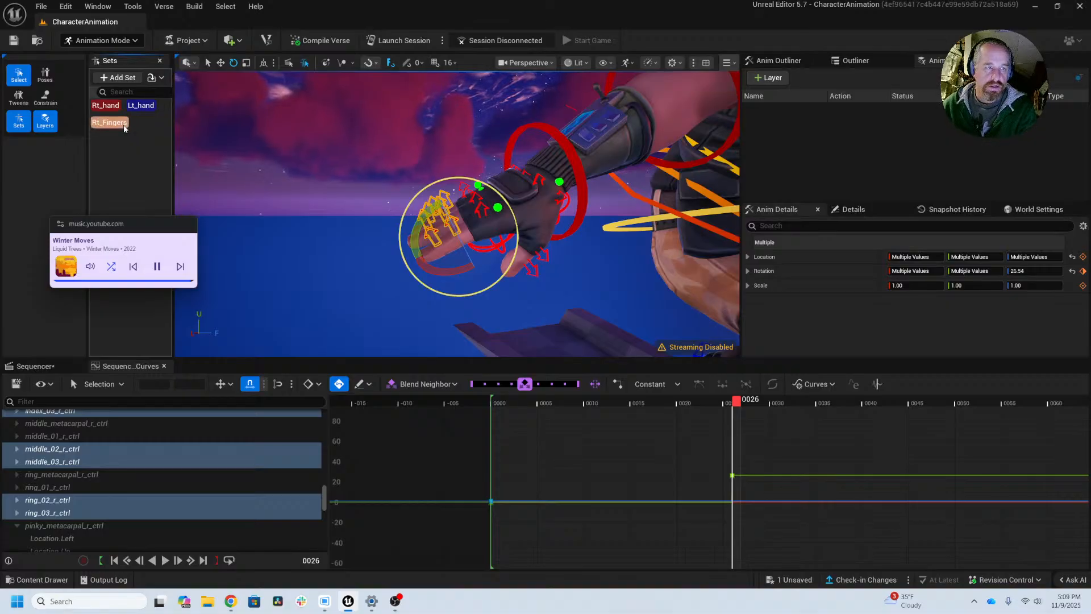
Step: Select the left hand's finger controls, including the base knuckles, and create a selection set from them named LtFingers
middle_click_drag(600, 232, 490, 235)
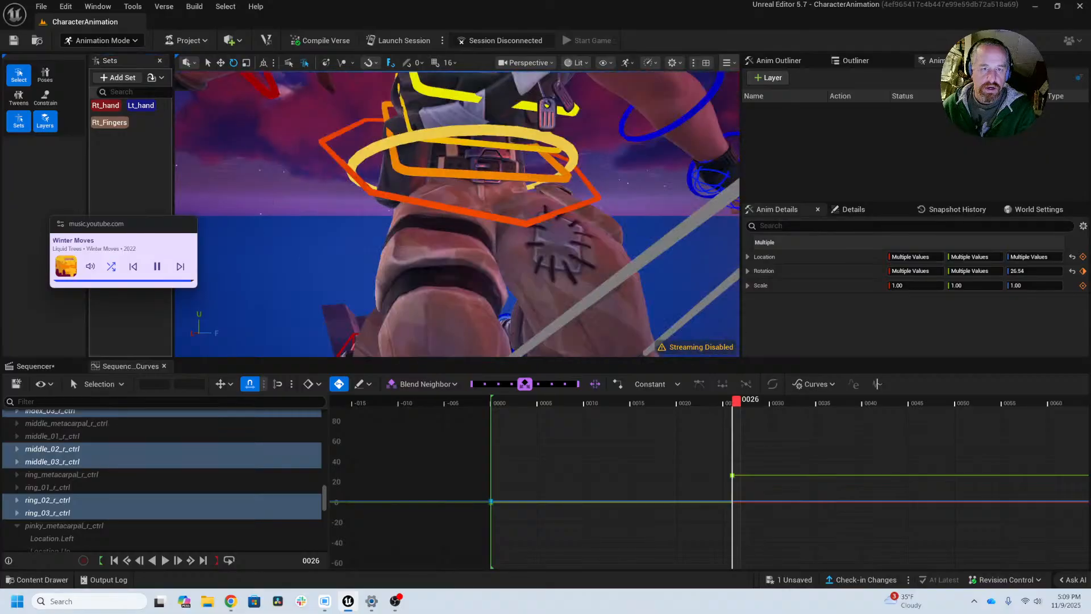
scroll(481, 261, "up", 6)
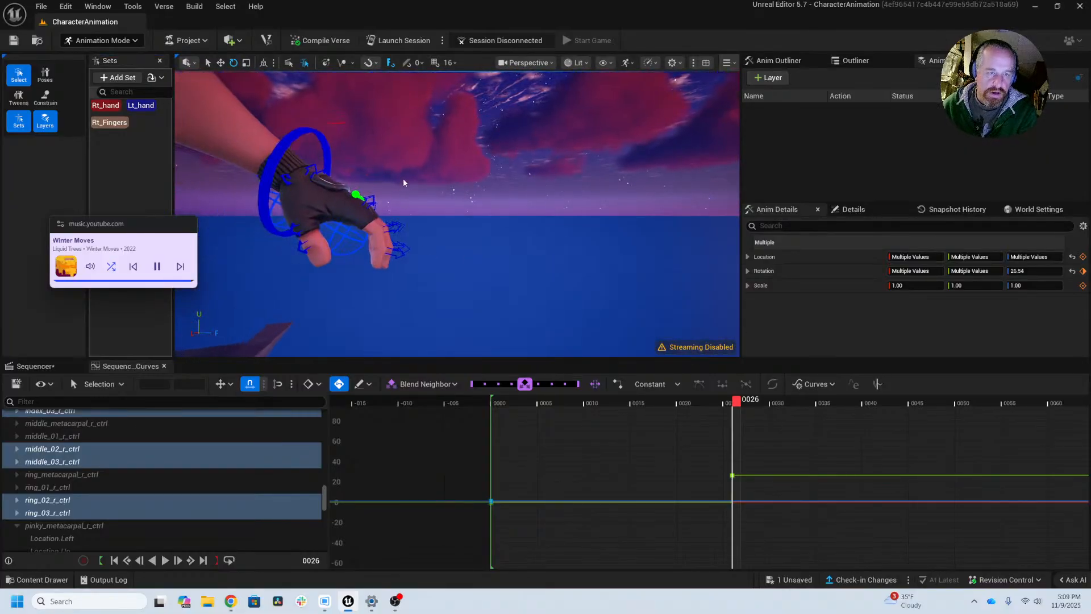
left_click_drag(404, 183, 371, 208, "ctrl+alt")
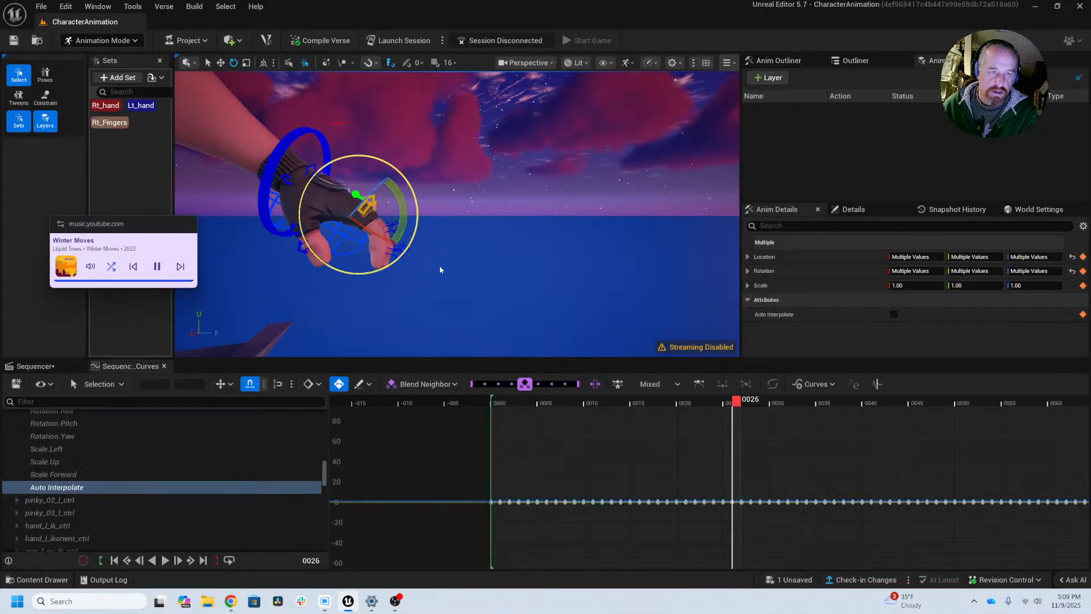
left_click_drag(440, 274, 390, 220, "ctrl+alt")
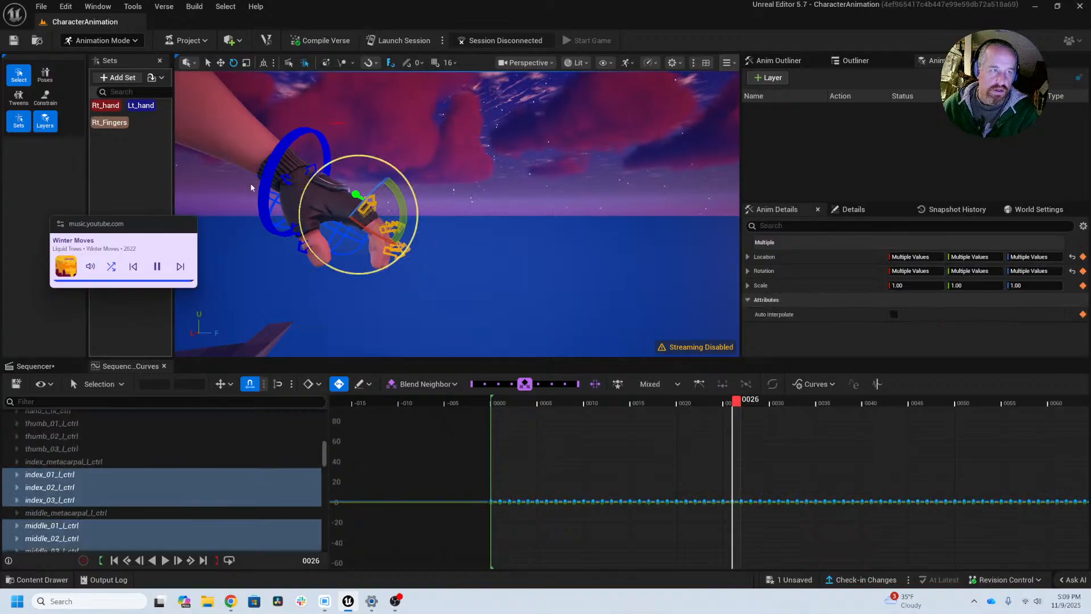
left_click(121, 79)
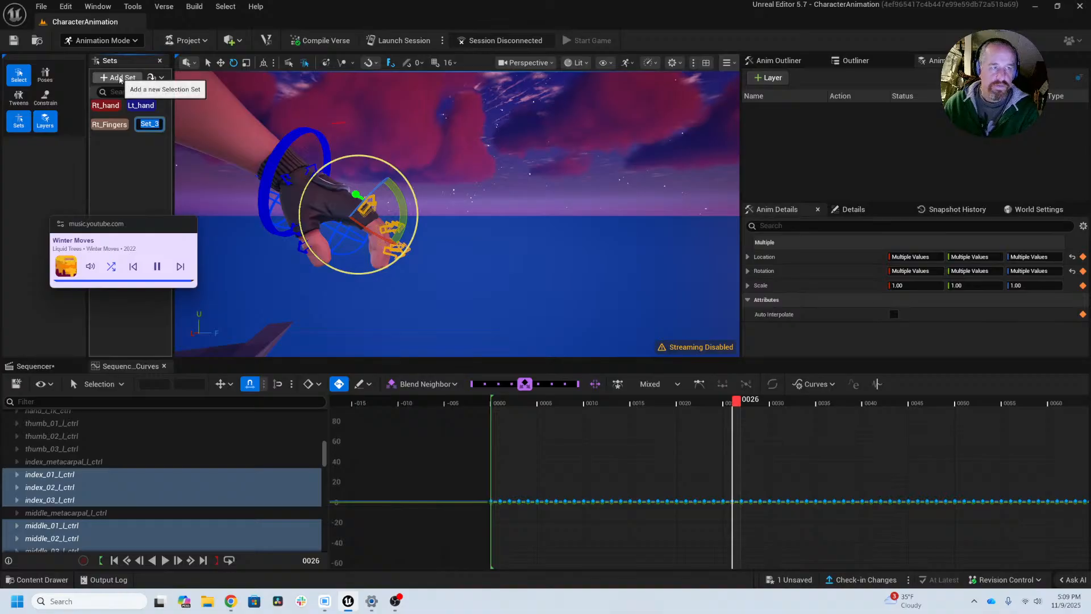
type("LtFingers")
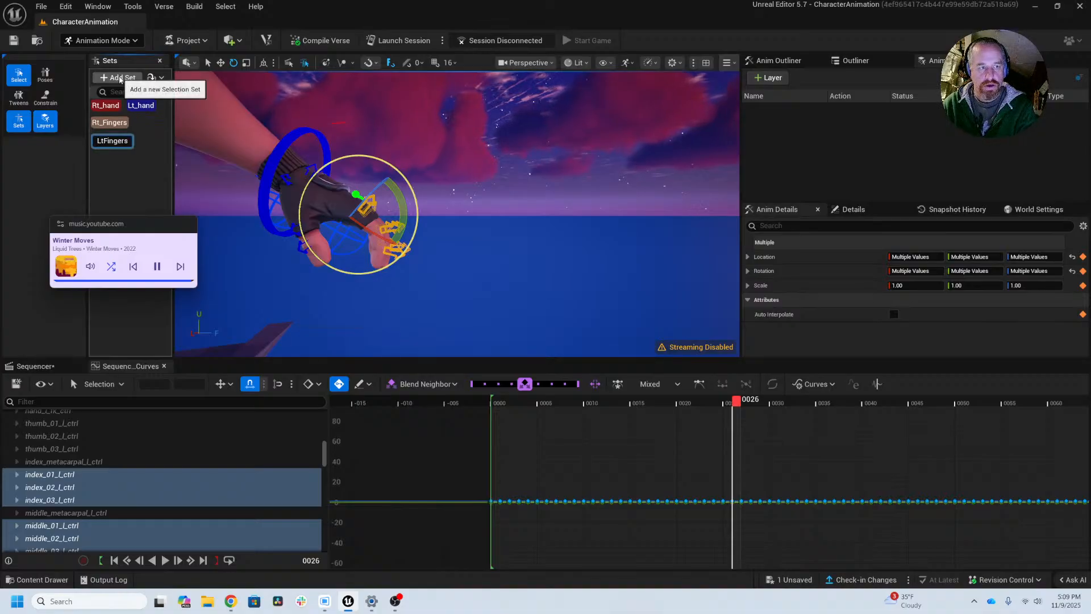
key("Return")
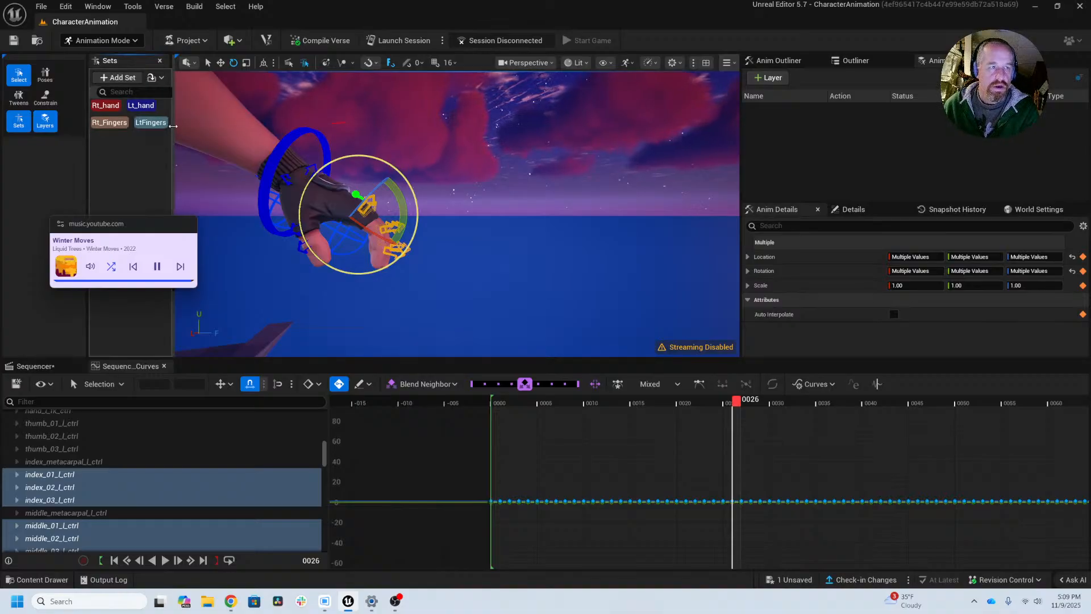
Step: Select the Rt_Fingers set and examine the right hand pose from several angles around frames 26 and 27
middle_click_drag(254, 172, 246, 236)
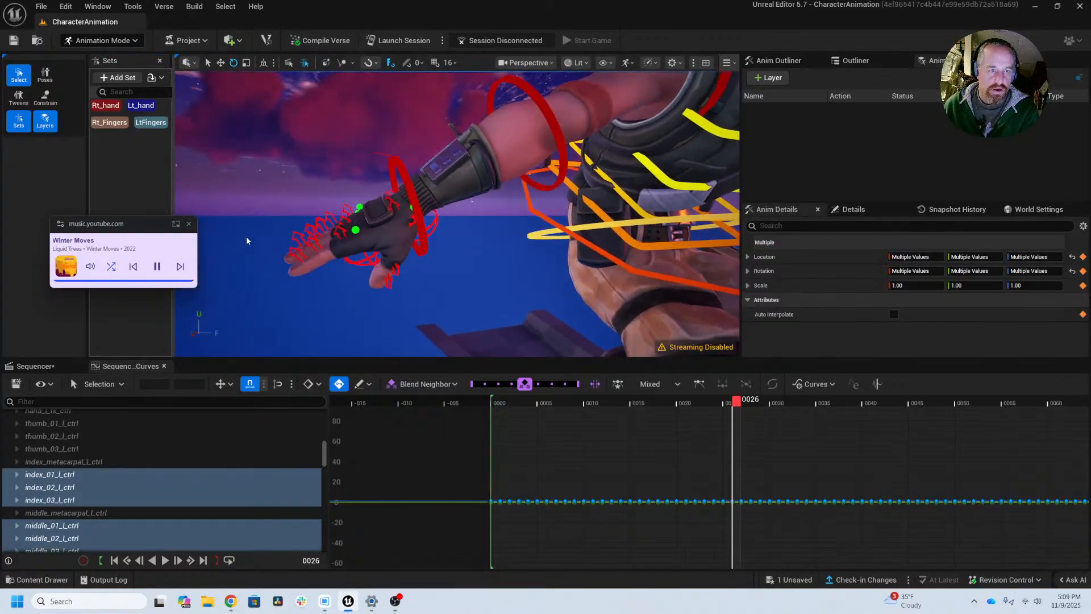
left_click(110, 123)
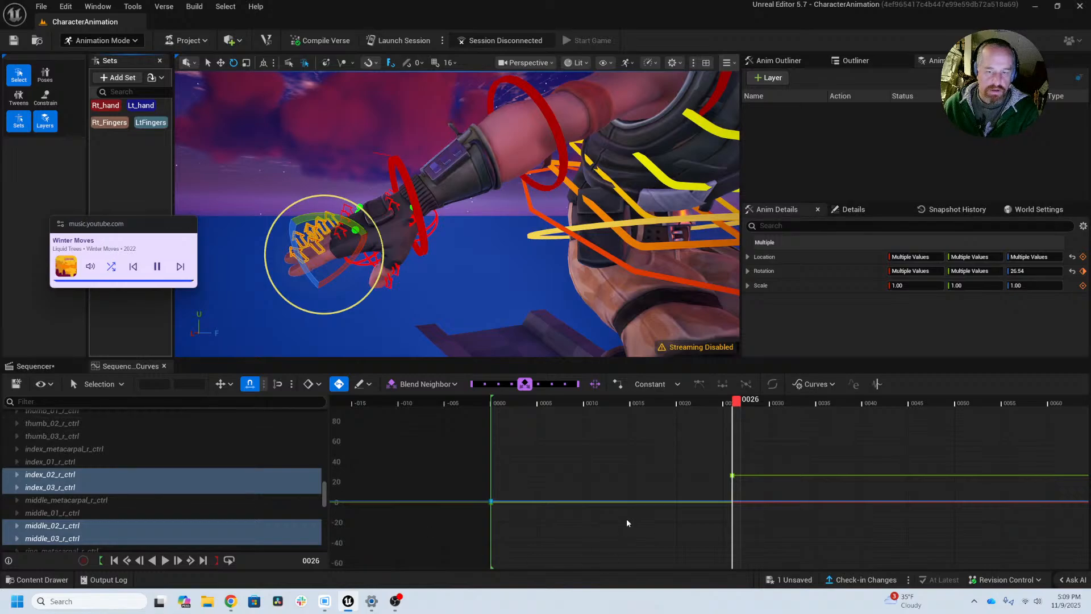
left_click_drag(739, 408, 750, 433)
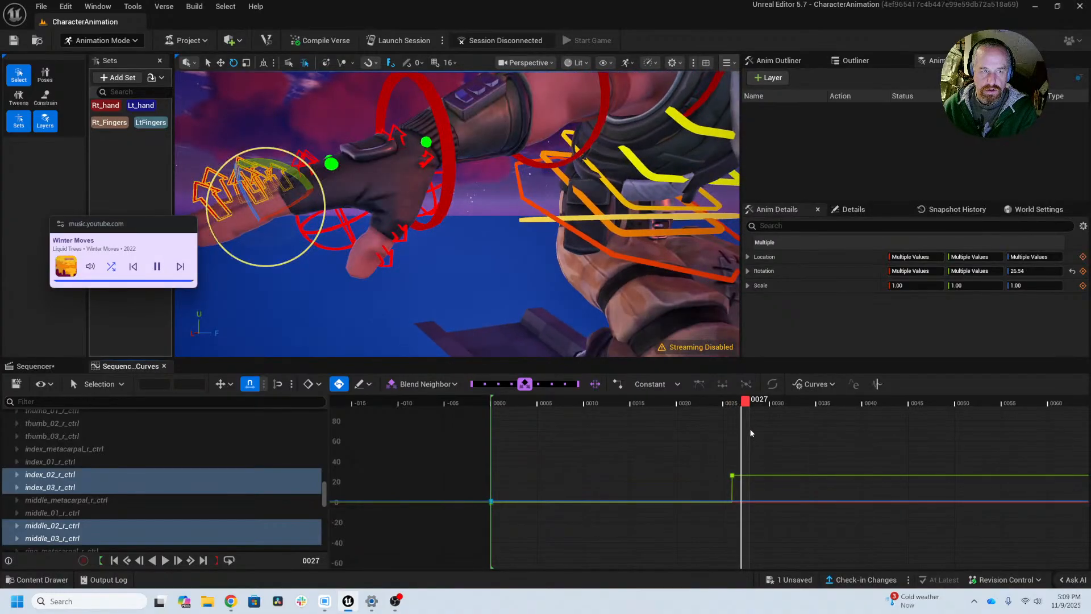
scroll(614, 244, "down", 5)
left_click_drag(614, 244, 688, 296, "alt")
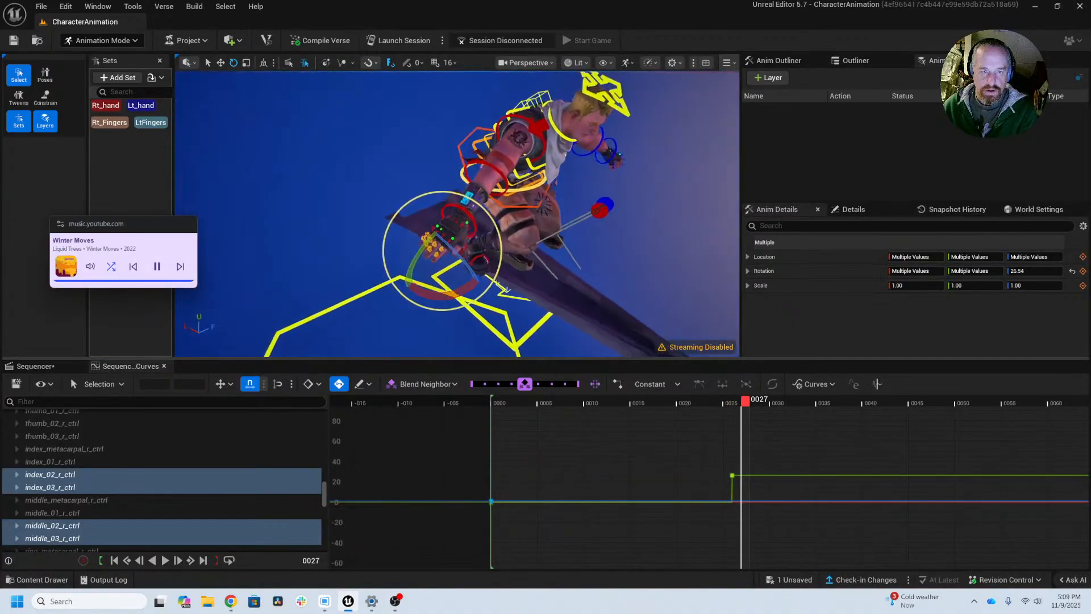
scroll(614, 244, "up", 6)
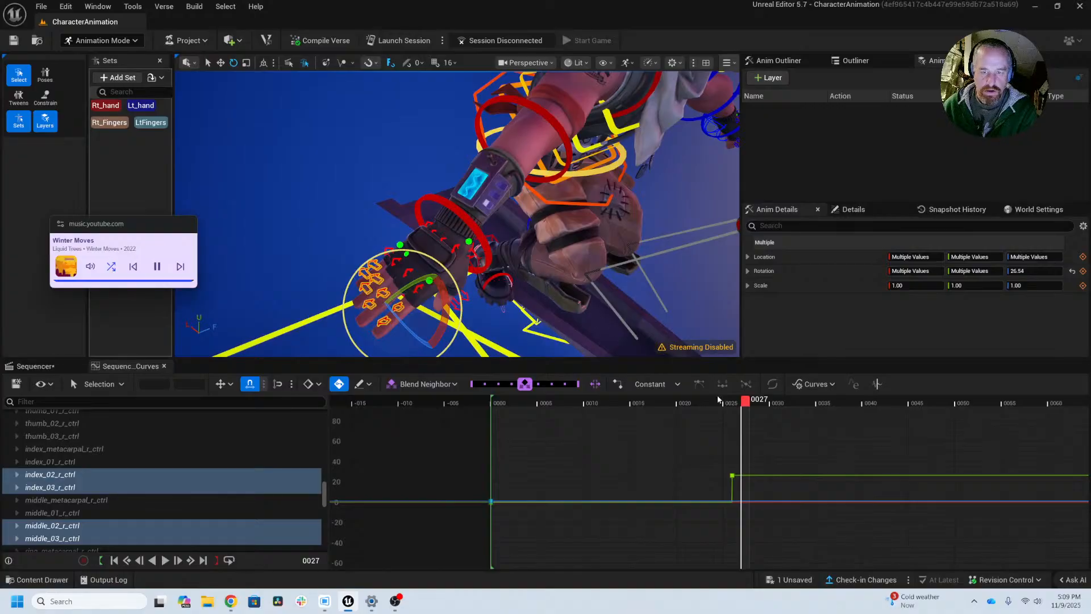
mouse_move(750, 405)
left_mouse_down()
mouse_move(782, 402)
mouse_move(739, 402)
left_mouse_up()
middle_click_drag(509, 287, 538, 248, "alt")
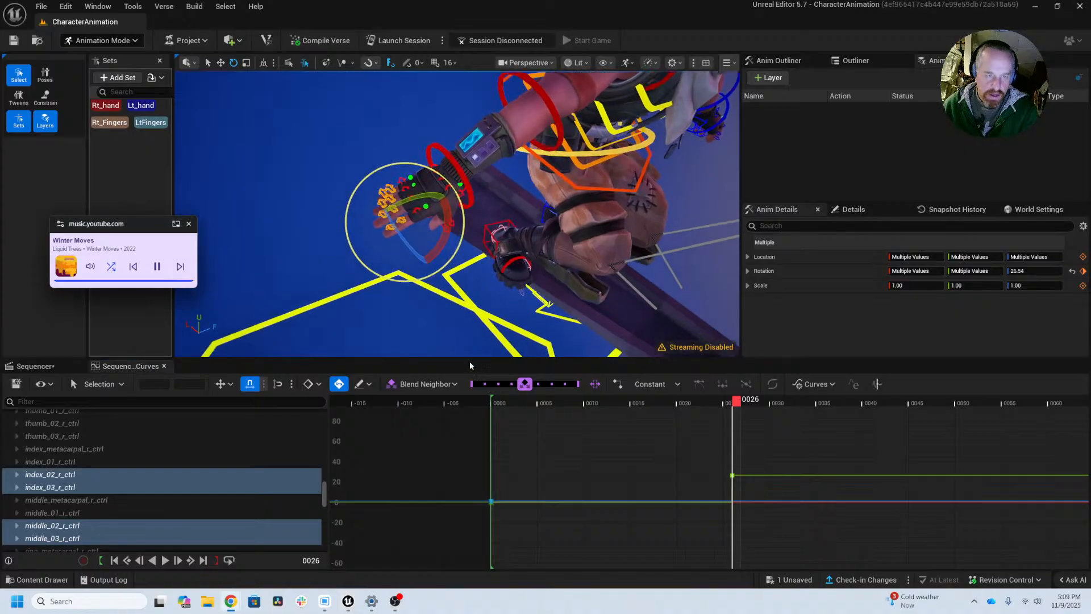
Step: Switch to the Aura farming reference video in SyncSketch, examine the hand poses between frames 296 and 318, and return to the Unreal Editor
key("alt+Tab")
key("alt+Tab")
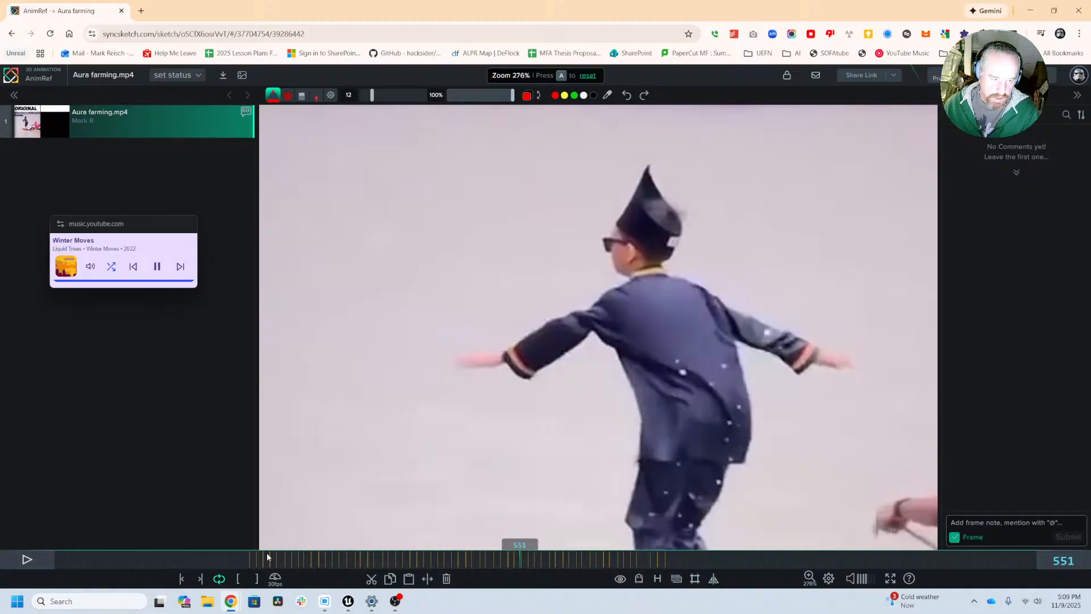
left_click_drag(267, 557, 304, 564)
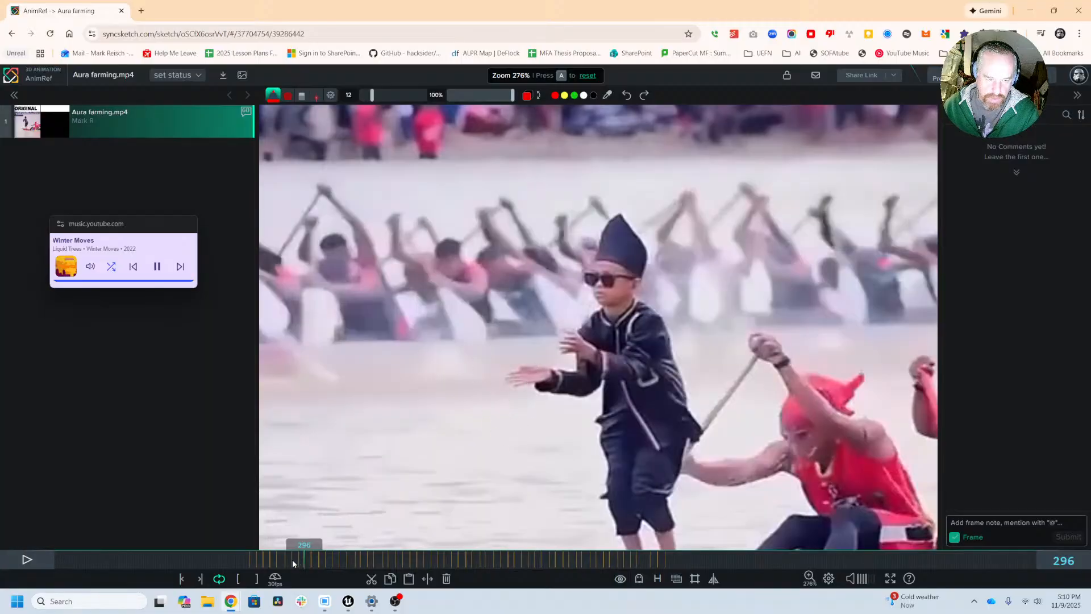
left_click_drag(292, 559, 322, 564)
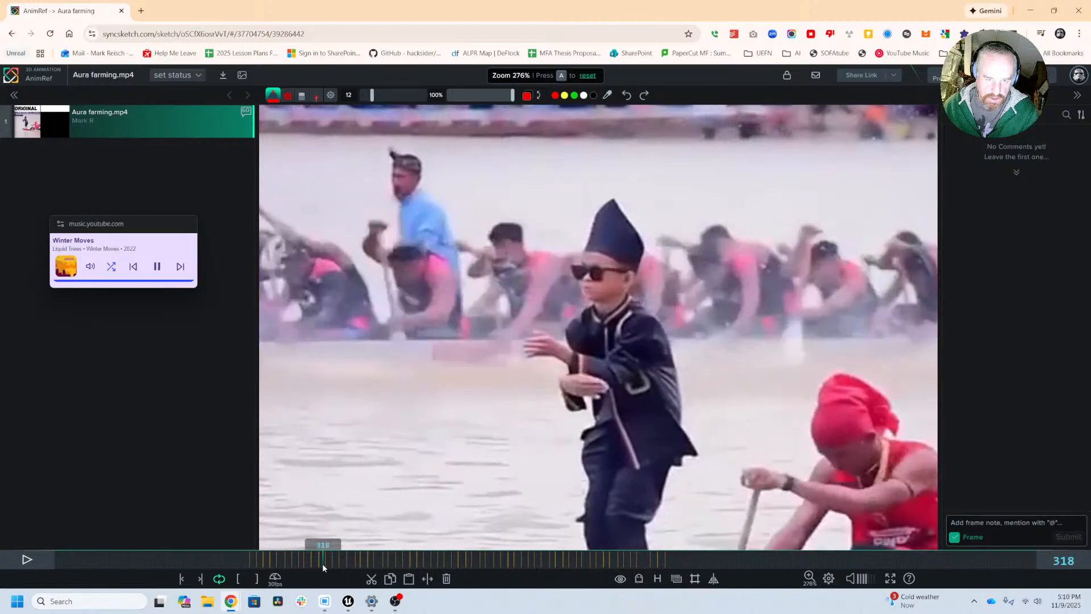
key("alt+Tab")
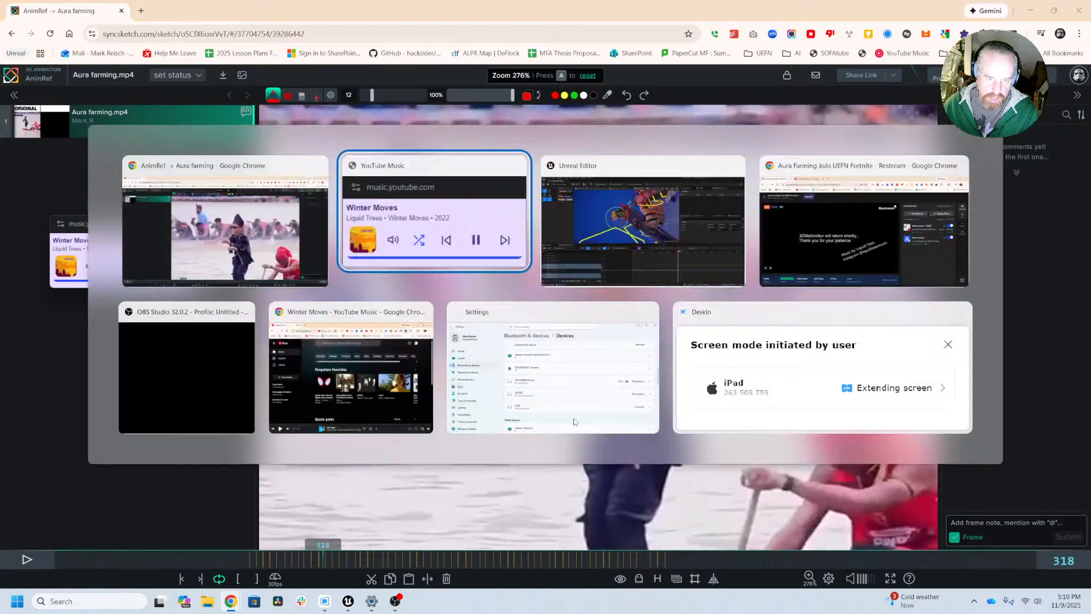
key("alt+Tab")
key("alt+Tab")
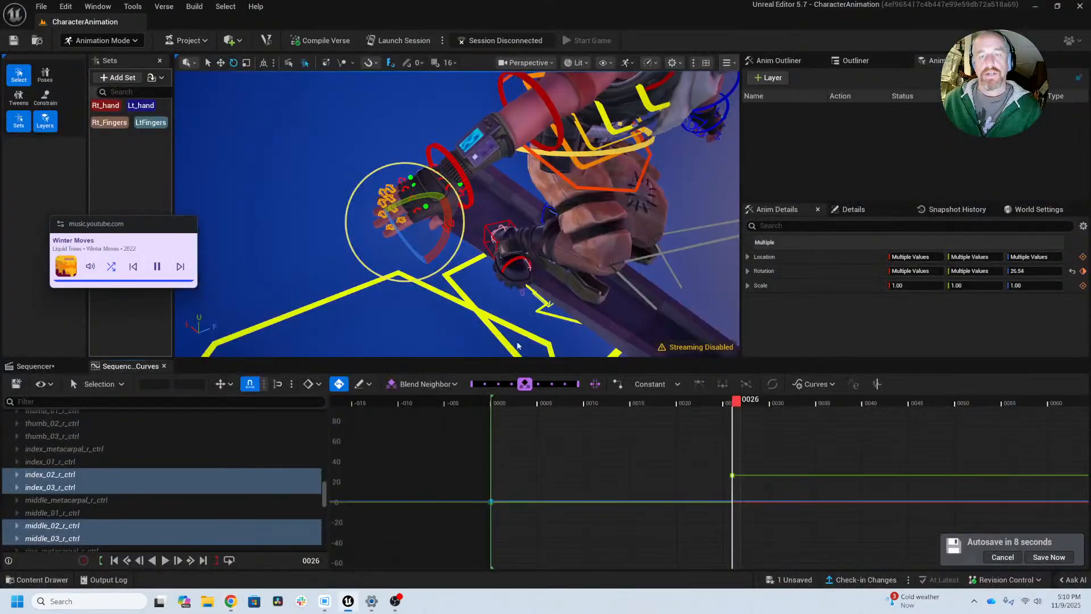
Step: Spread the right fingers at frame 26 by rotating individual base-knuckle controls, with the pinky's at about -2.8 and 22.1 degrees
left_click_drag(438, 271, 457, 268, "alt")
scroll(423, 228, "up", 3)
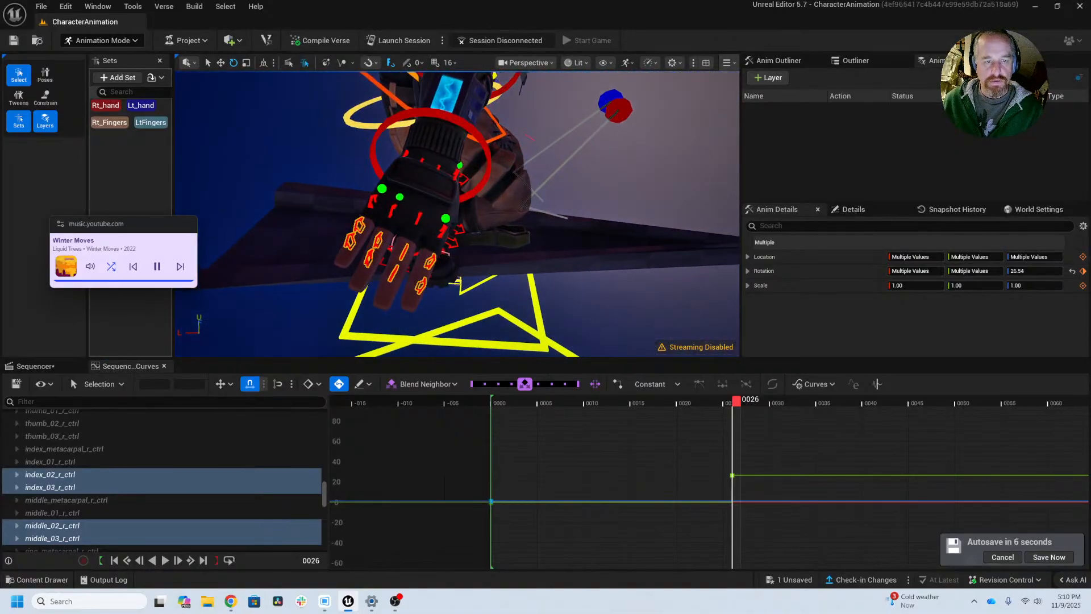
key("w")
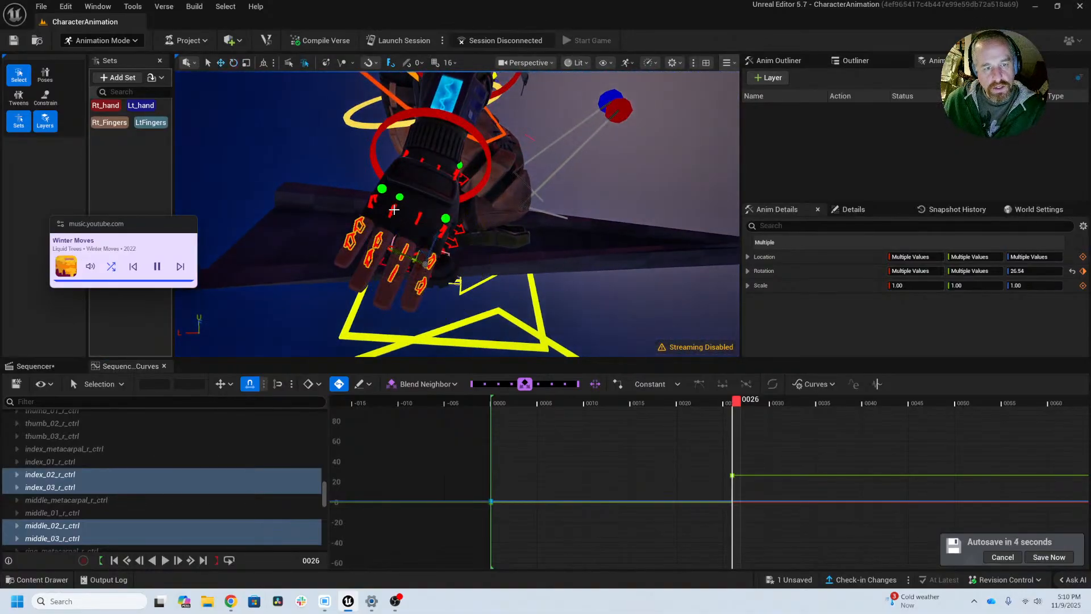
left_click(395, 212)
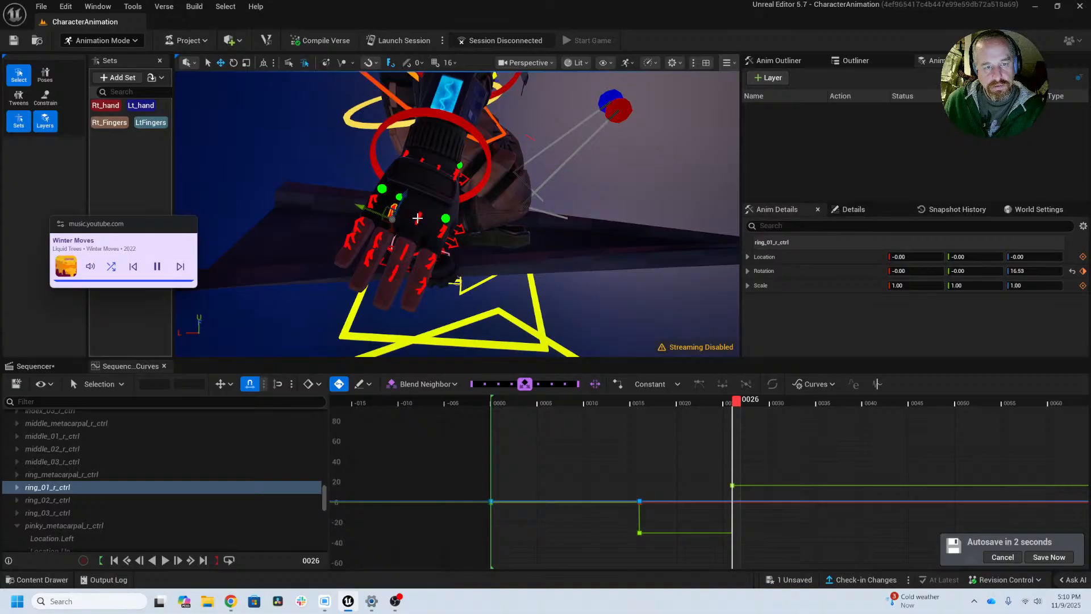
key("e")
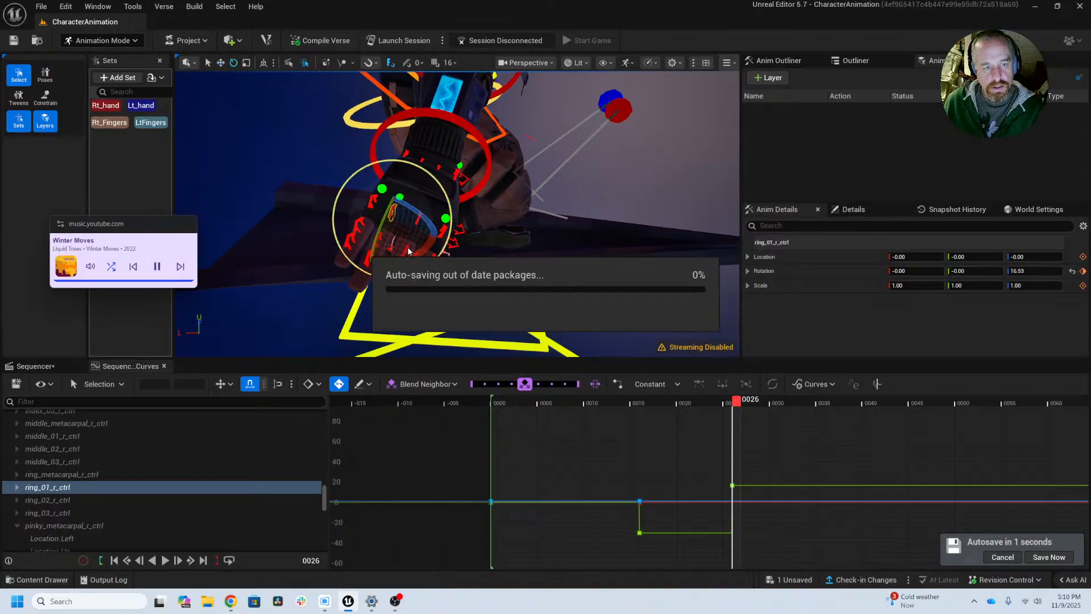
left_click_drag(418, 251, 373, 181)
key("q")
left_click(444, 232)
key("e")
left_click(387, 172)
left_click_drag(376, 190, 151, 290, "alt")
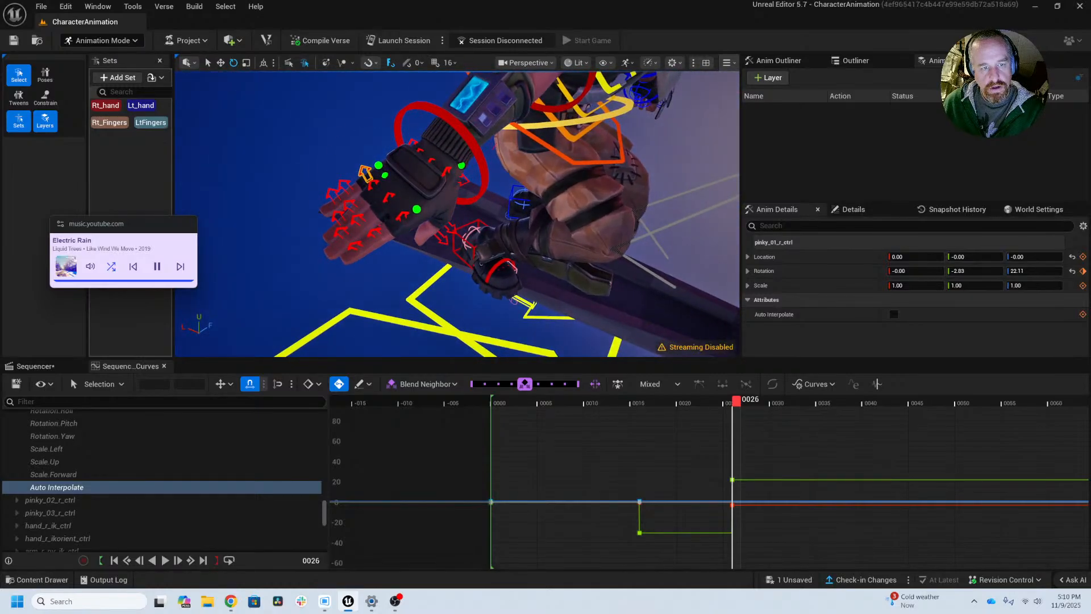
Step: Select the Rt_hand set and compare the right hand's frame 26 pose with frame 318 of the reference video
left_click(102, 108)
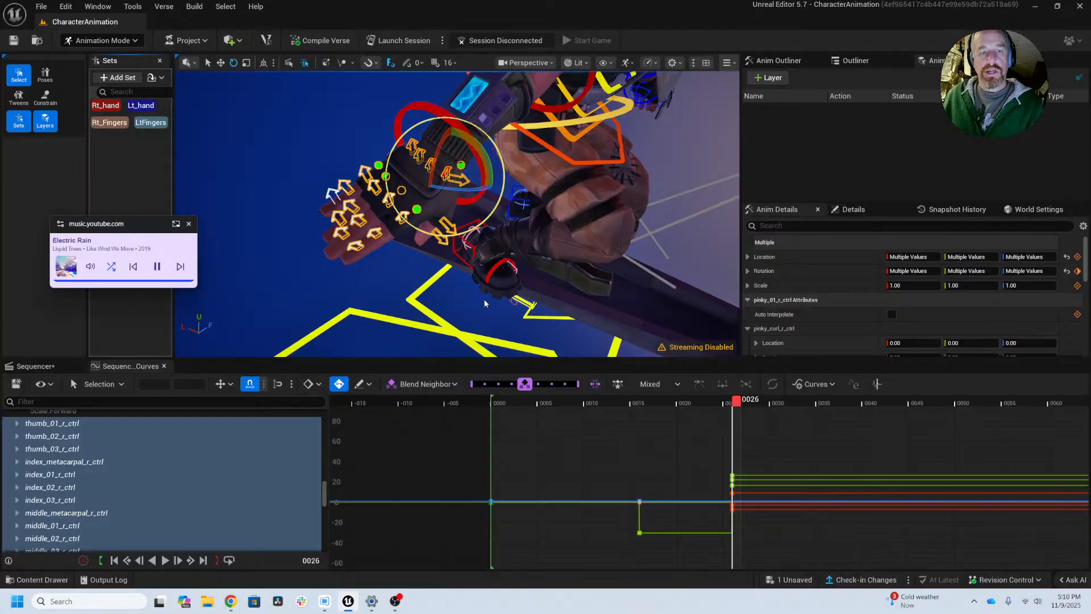
left_click_drag(551, 293, 496, 277, "alt")
key("alt+Tab")
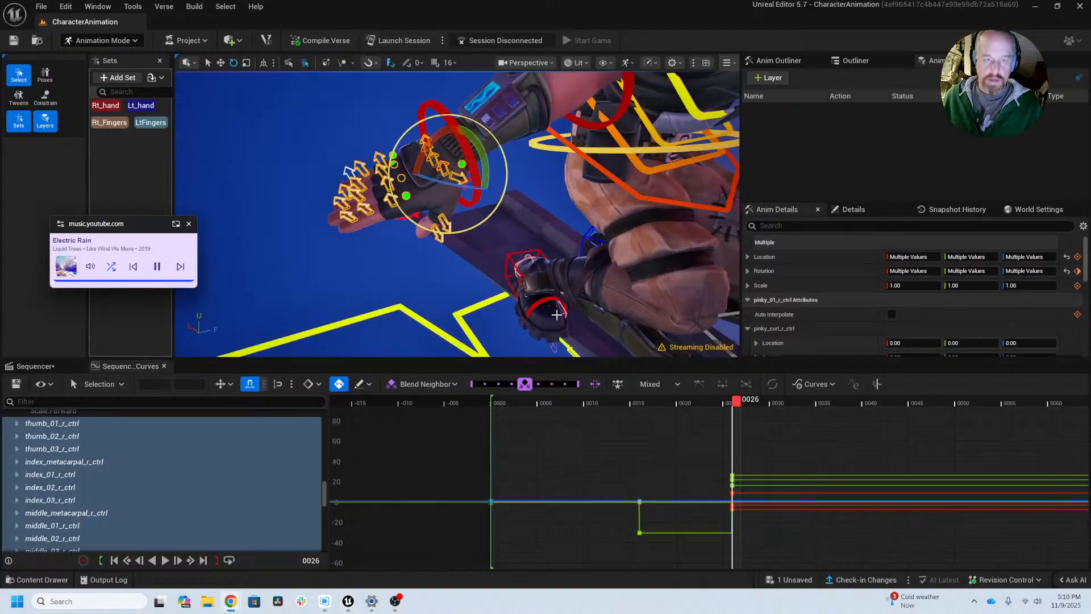
key("alt+Tab")
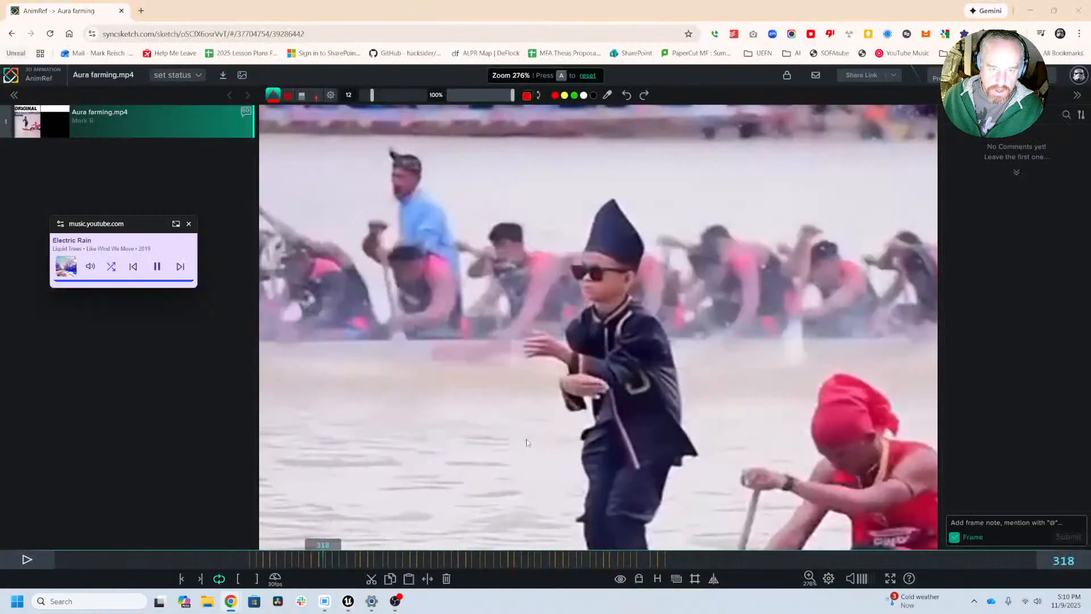
key("alt+Tab")
left_click_drag(512, 266, 506, 265, "alt")
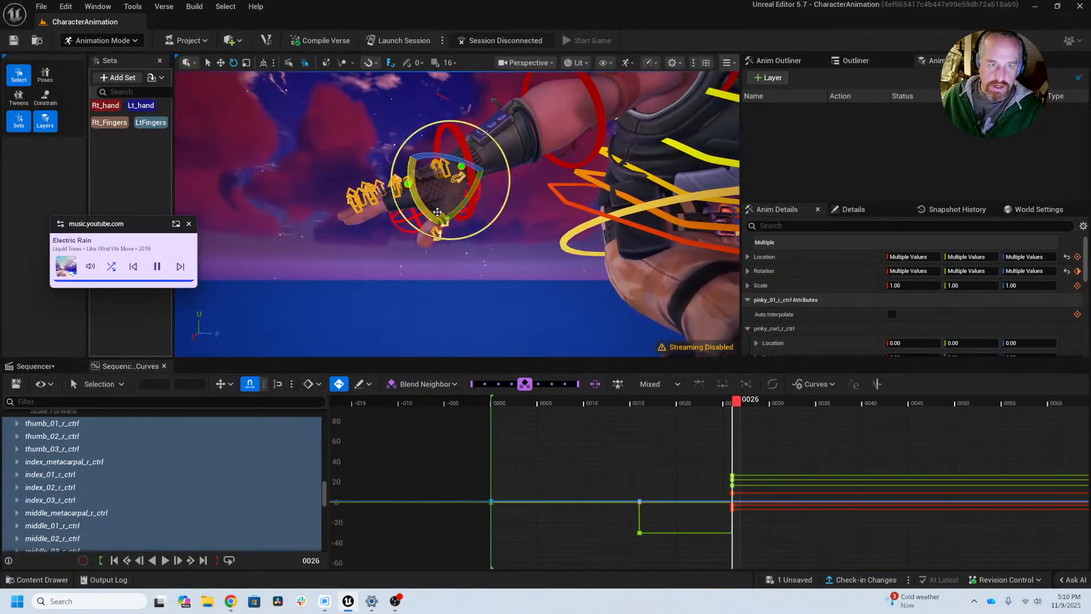
Step: Rotate the right thumb's base control, thumb_01_r_ctrl, at frame 26 to about 21.9, 11.6 and -21 degrees
key("w")
left_click(462, 180)
key("e")
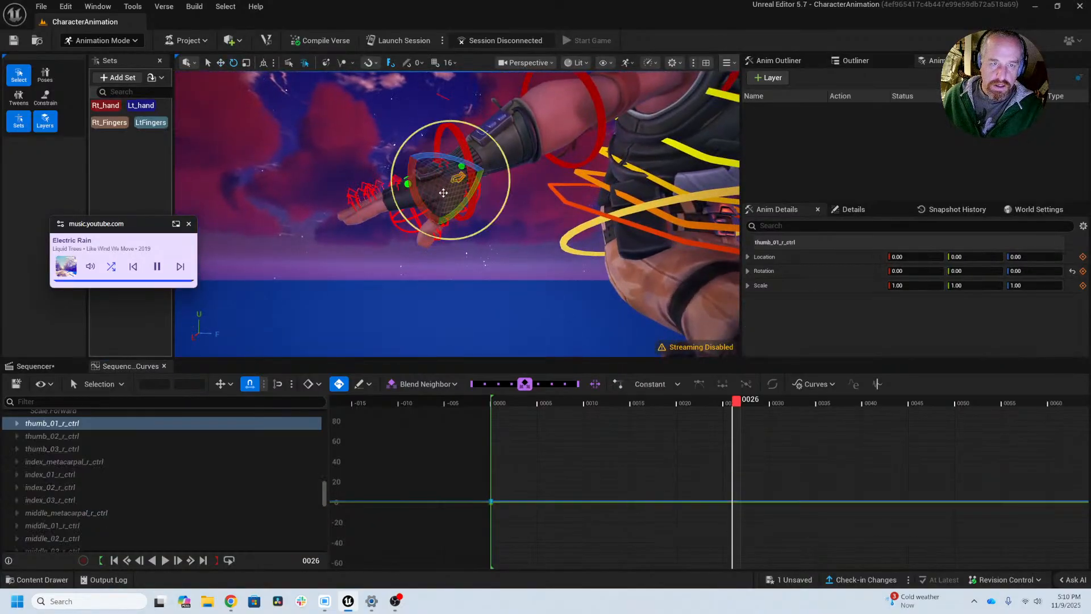
left_click_drag(413, 190, 459, 199)
key("f")
left_click_drag(410, 226, 498, 177)
mouse_move(442, 206)
left_mouse_down()
mouse_move(439, 188)
mouse_move(457, 199)
left_mouse_up()
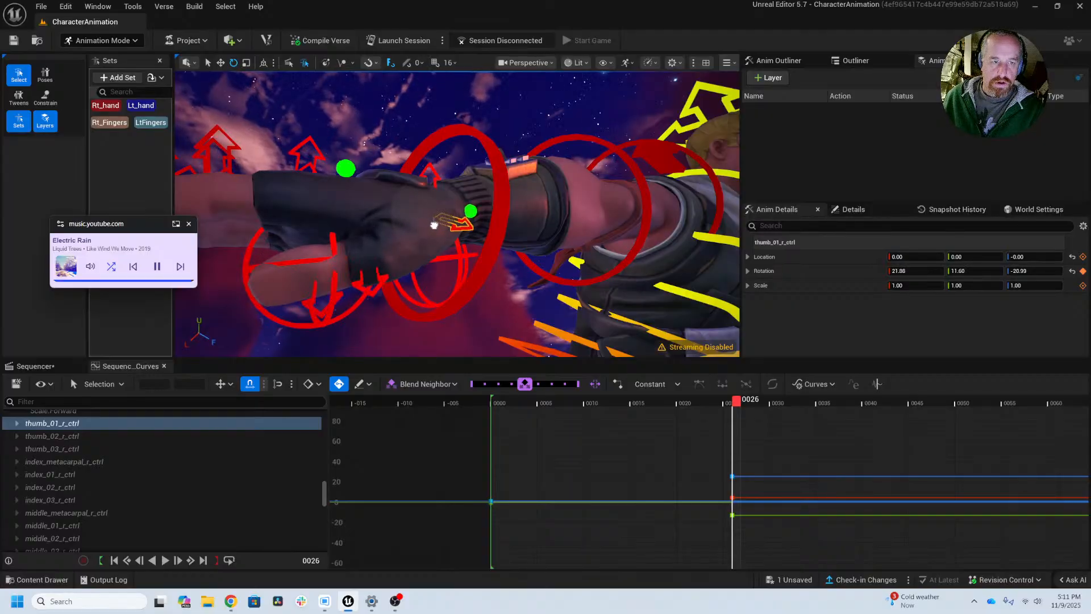
Step: Check the thumb in the Aura farming reference video, return to the Unreal Editor, and refine thumb_01_r_ctrl's rotation to about 17.4, 20.6 and -6.1 degrees
key("alt+Tab")
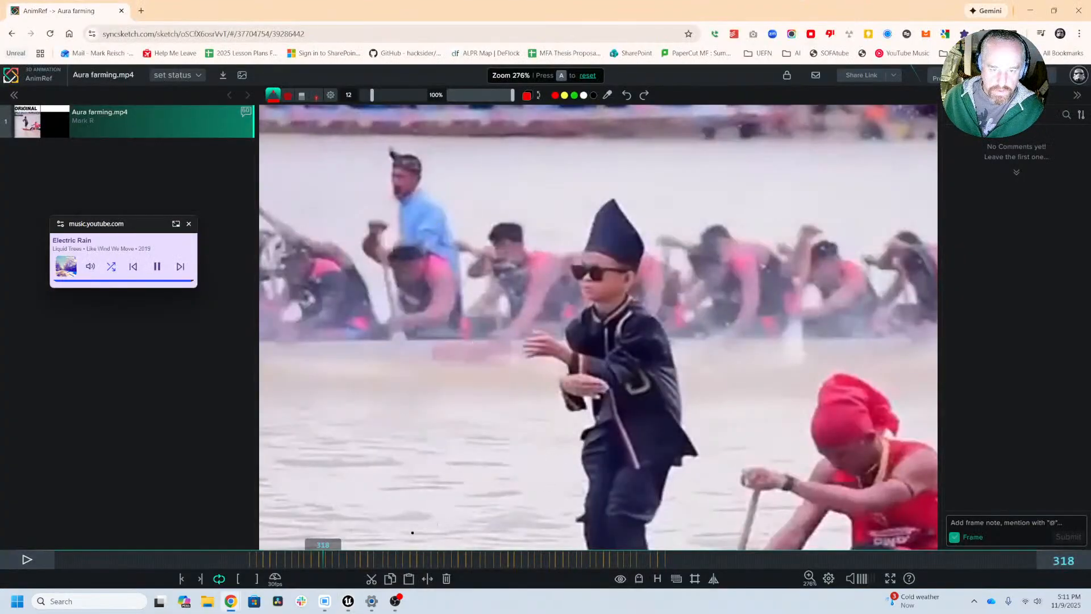
left_click_drag(295, 561, 311, 568)
key("alt+Tab")
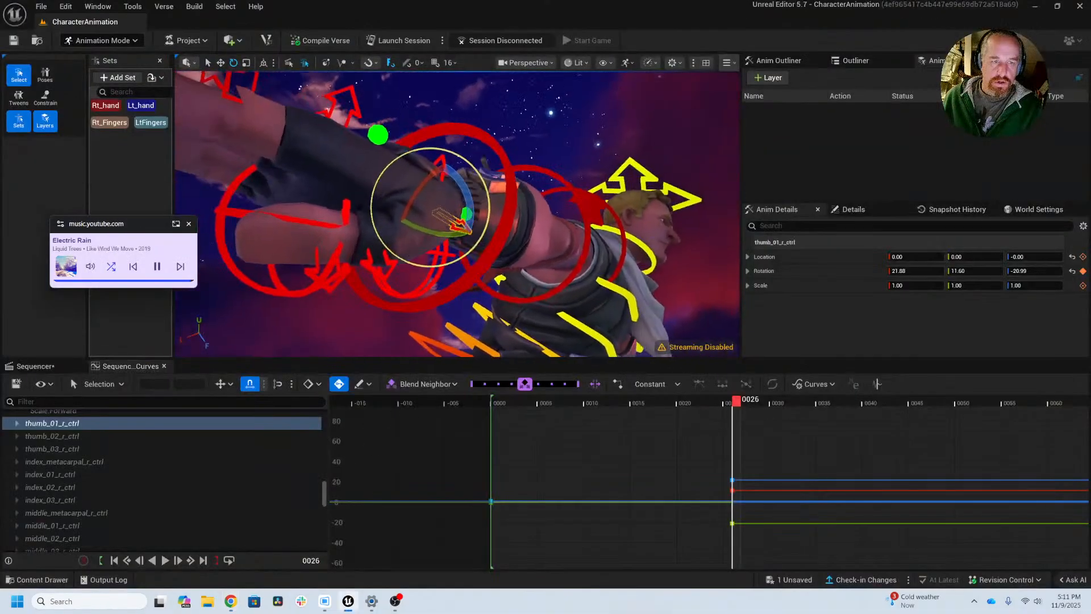
left_click_drag(445, 200, 463, 239, "alt")
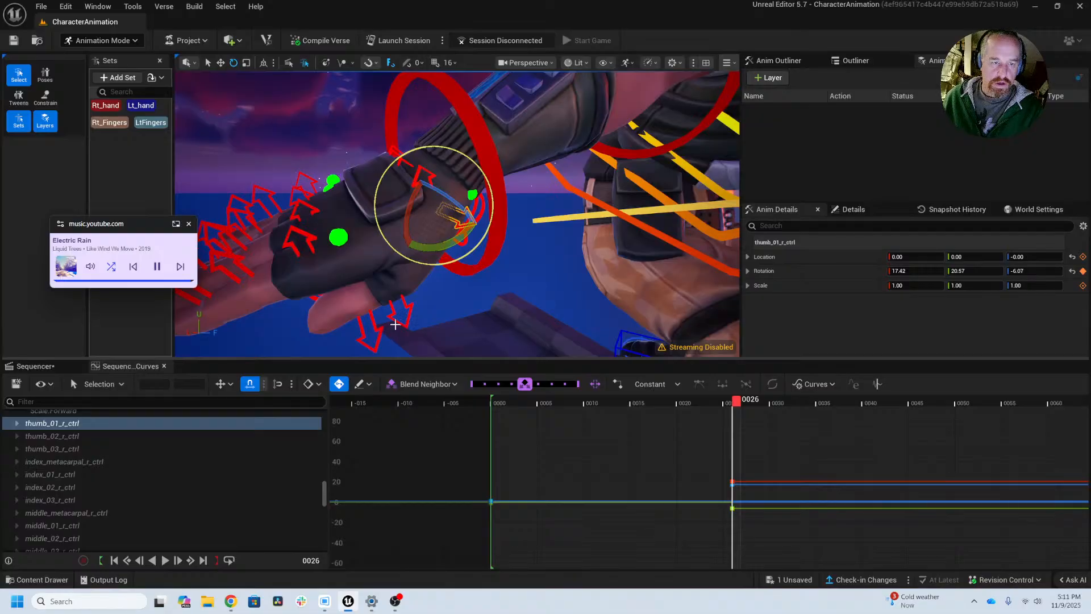
Step: Bend the right thumb at frame 26, rotating thumb_02_r_ctrl to about 6.8 degrees and thumb_03_r_ctrl to about 20.2 degrees in Z
left_click(392, 313)
left_click_drag(422, 295, 428, 279)
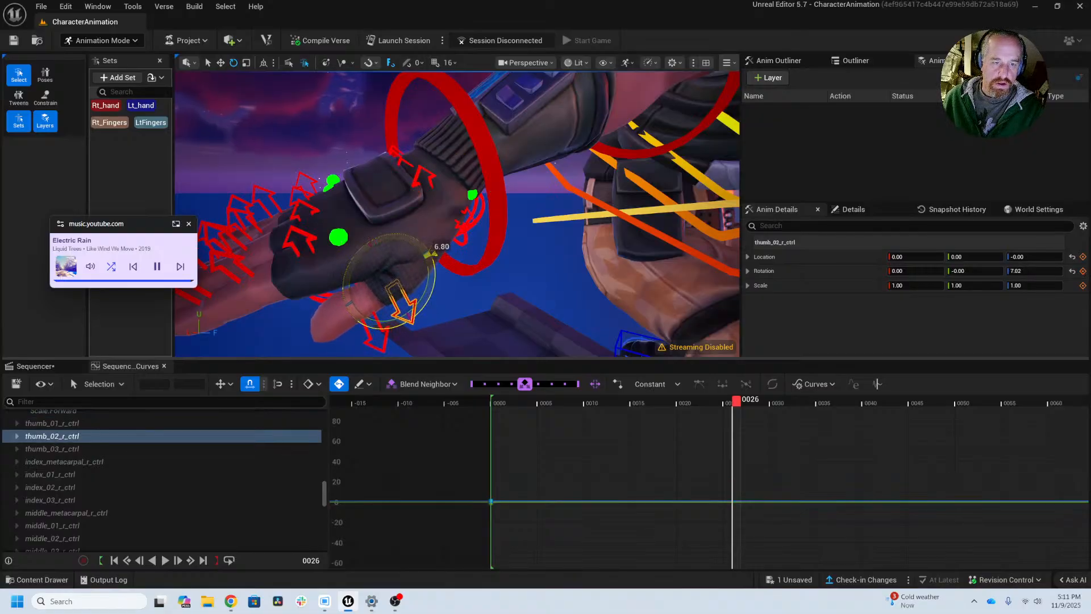
left_click(368, 341)
left_click_drag(399, 325, 405, 273)
right_click_drag(399, 325, 318, 318, "alt")
left_click_drag(418, 315, 410, 313, "alt")
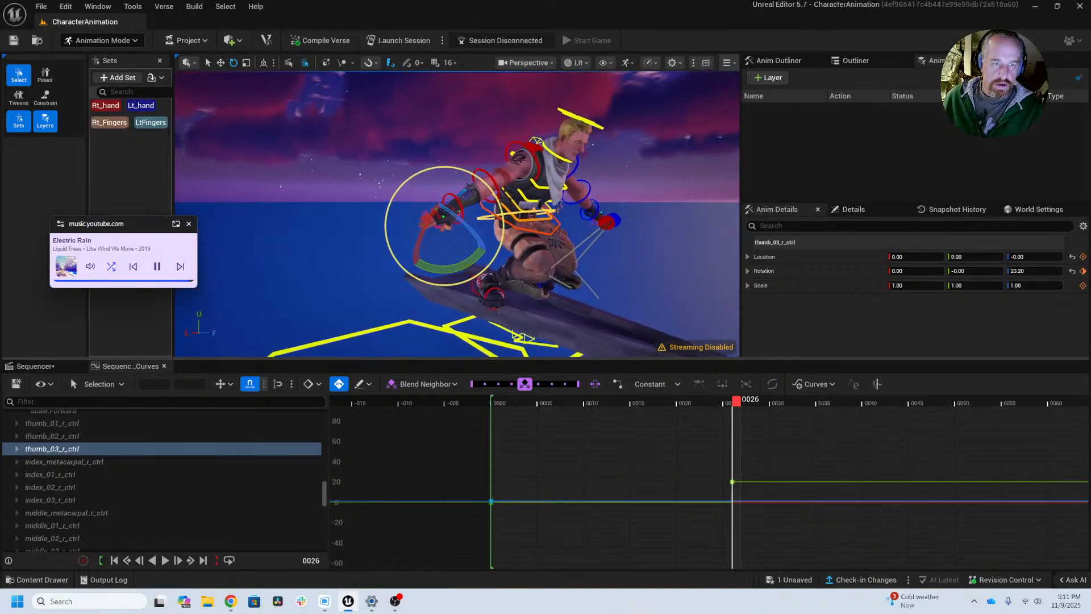
Step: Examine the right hand's pose from several angles, then select the Rt_hand set and review the motion at frames 30 and 36
right_click_drag(418, 315, 375, 296, "alt")
mouse_move(449, 296)
left_mouse_down("alt")
mouse_move(386, 261)
mouse_move(364, 205)
mouse_move(449, 261)
mouse_move(456, 285)
left_mouse_up("alt")
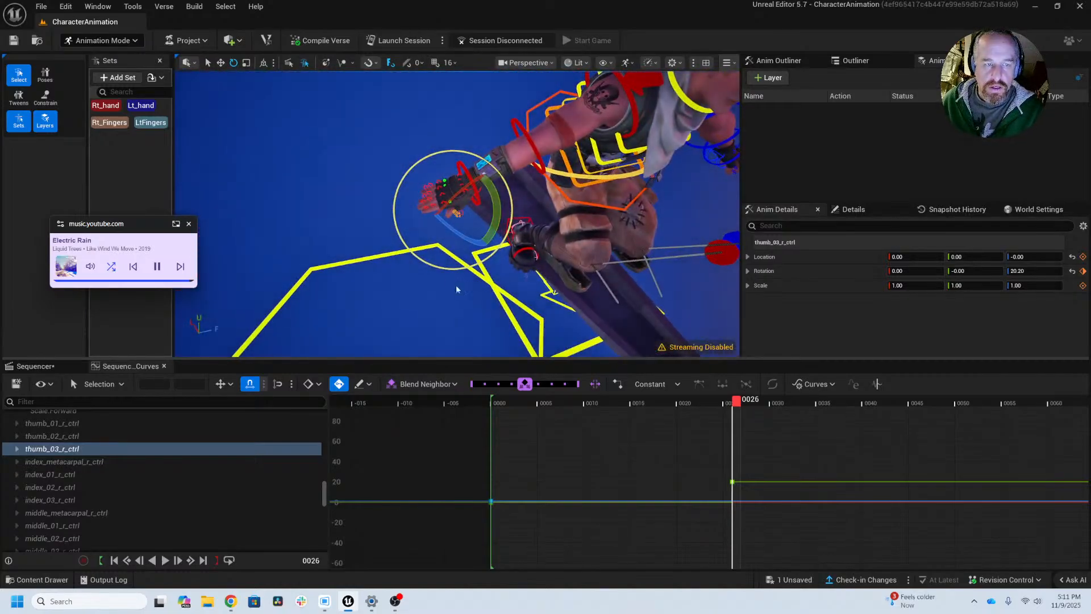
right_click_drag(456, 285, 498, 285, "alt")
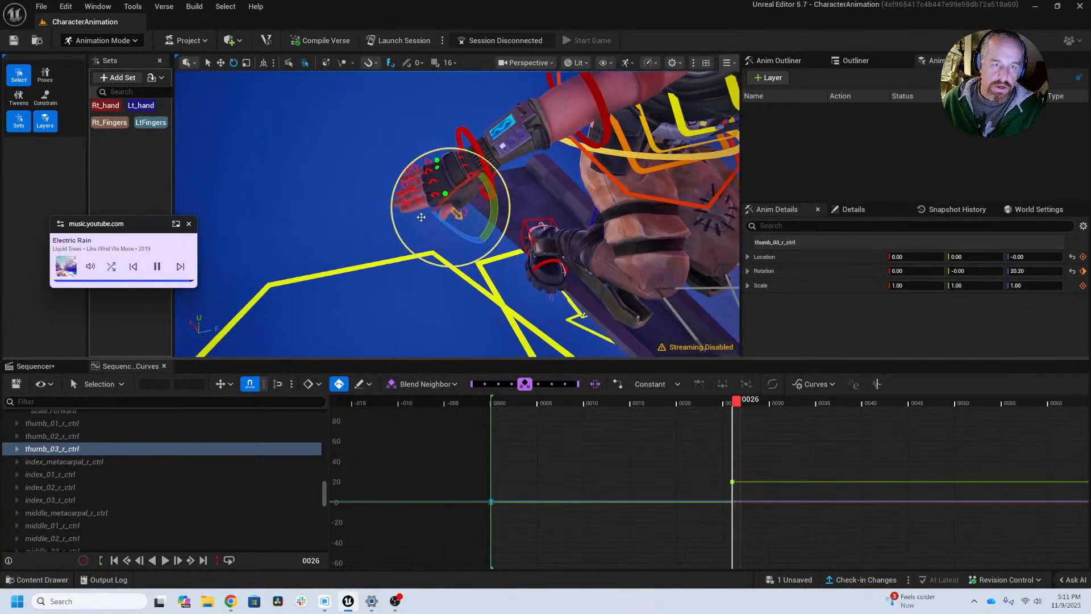
left_click_drag(497, 285, 258, 199, "alt")
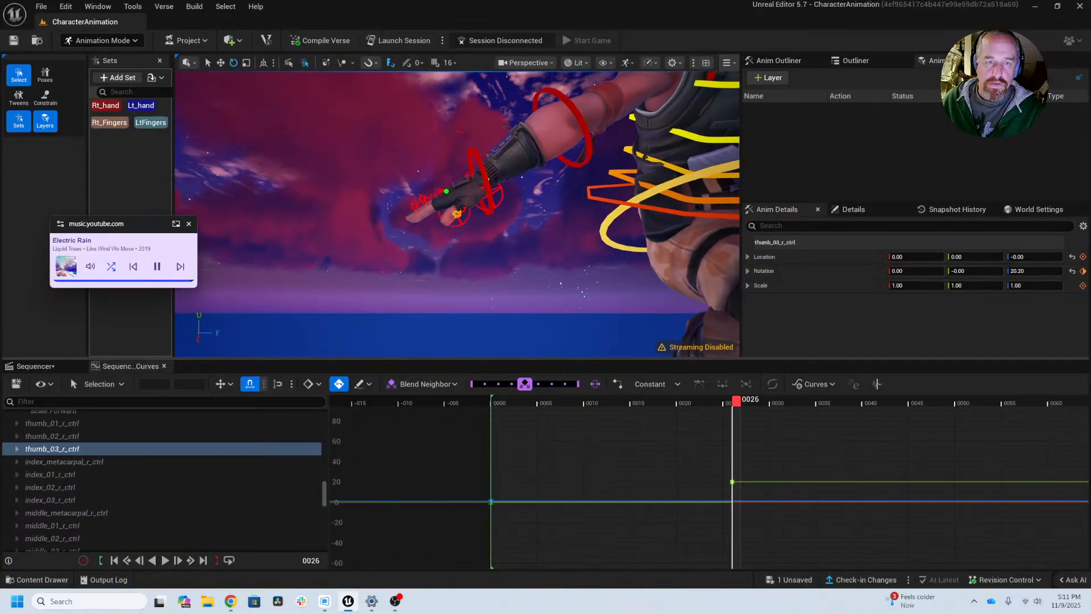
mouse_move(458, 135)
left_mouse_down("alt")
mouse_move(438, 154)
mouse_move(456, 136)
left_mouse_up("alt")
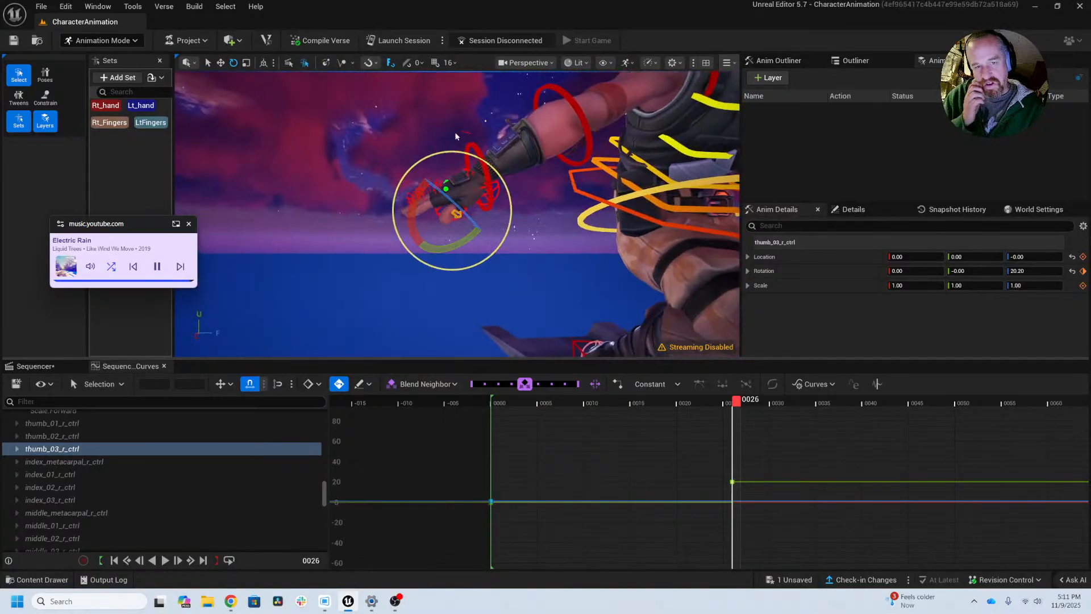
left_click(103, 108)
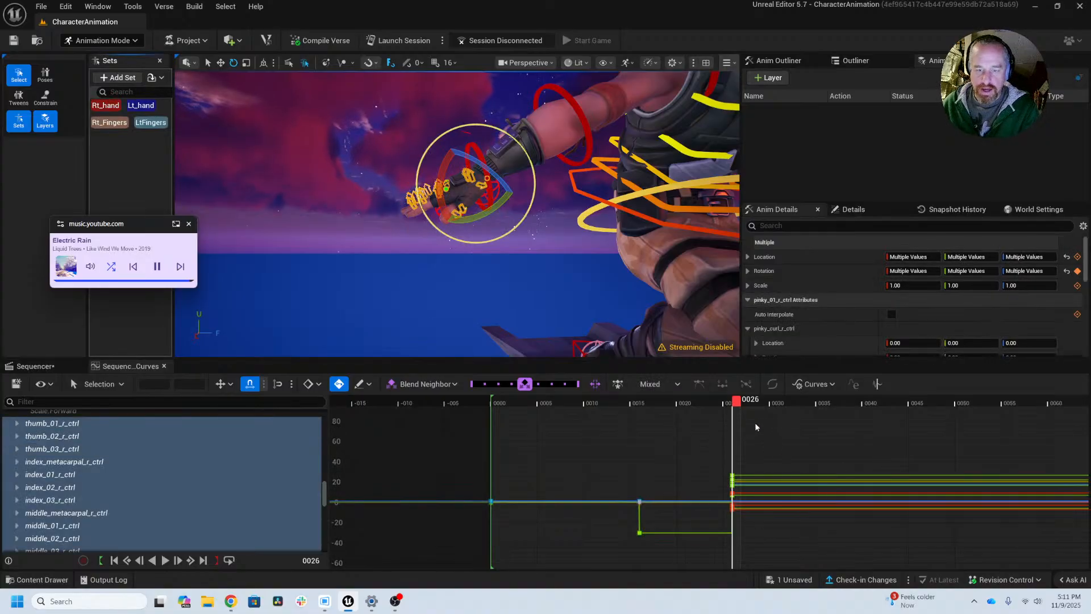
left_click_drag(738, 403, 773, 412)
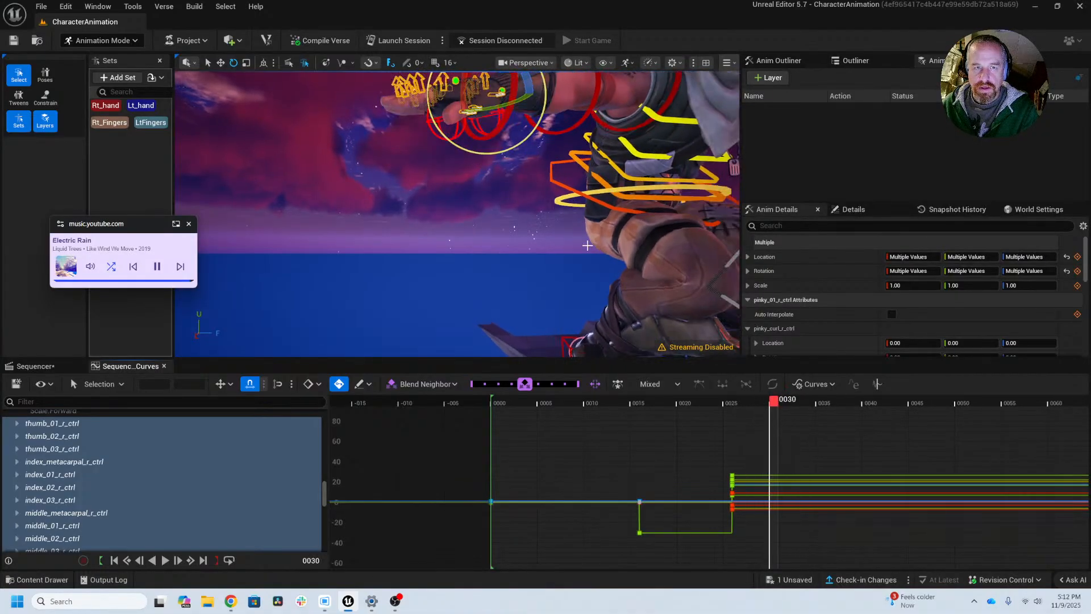
left_click_drag(455, 227, 739, 359, "alt")
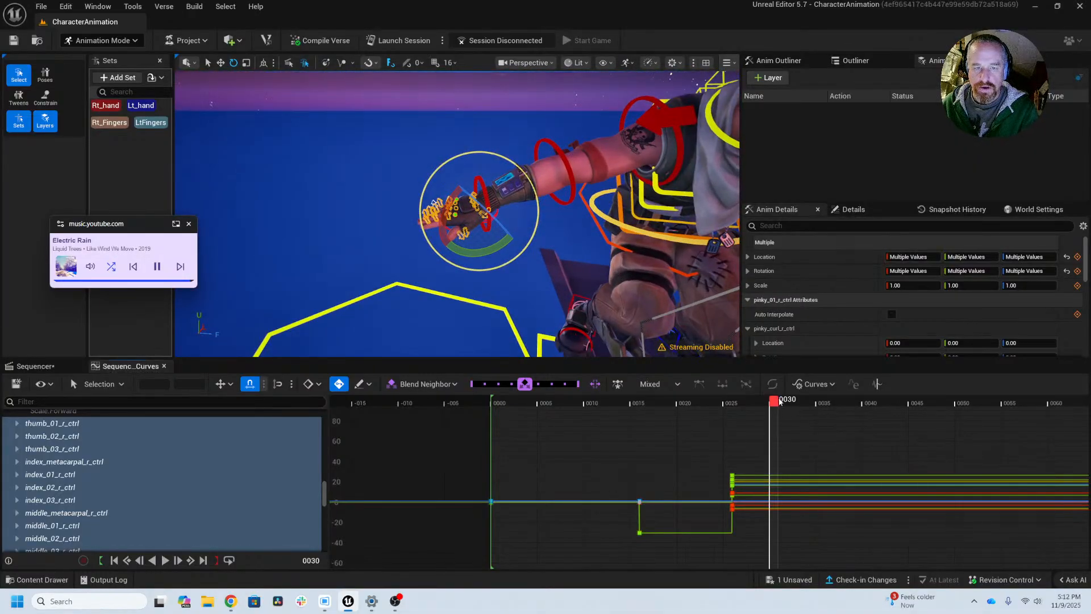
left_click_drag(778, 401, 831, 402)
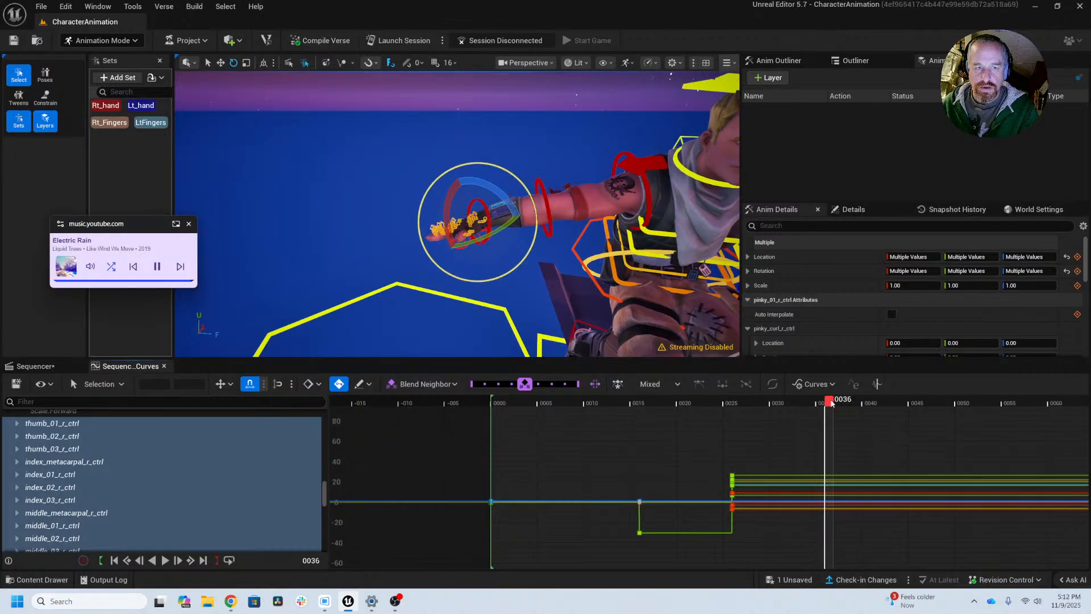
Step: Key the Rt_Fingers set at frame 33 and rotate its controls to about 34.7 degrees in Z at frame 36
left_click(109, 122)
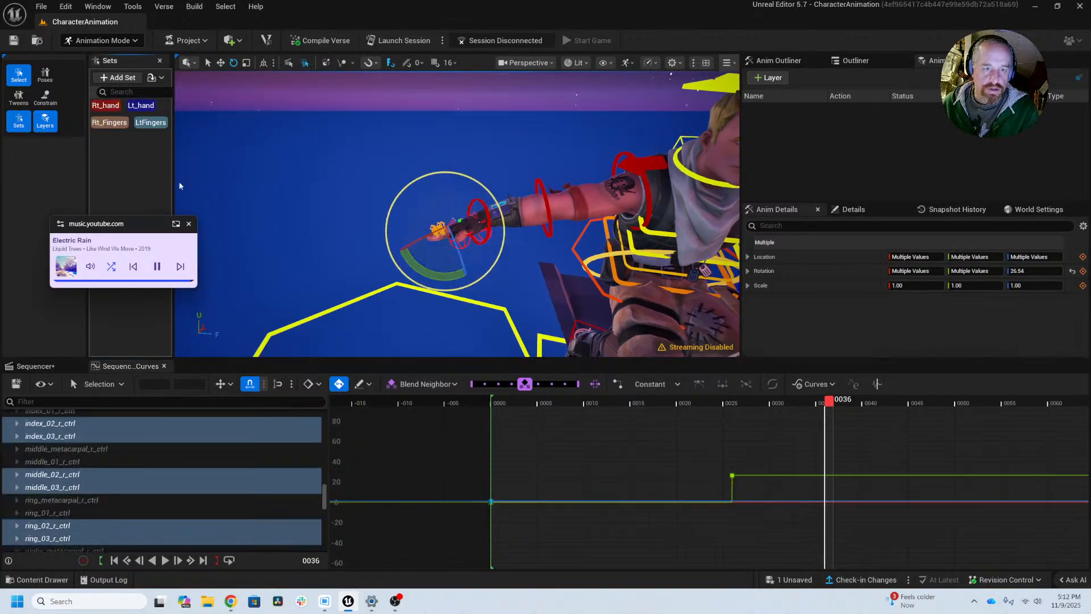
mouse_move(831, 402)
left_mouse_down()
mouse_move(788, 402)
mouse_move(832, 403)
left_mouse_up()
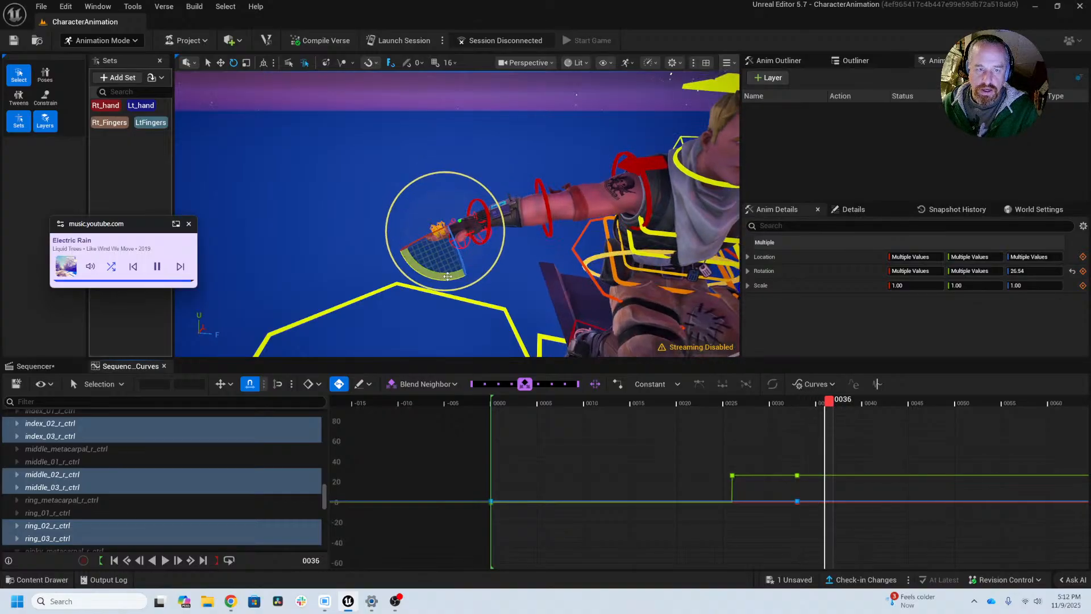
left_click_drag(447, 276, 440, 318)
right_click_drag(440, 318, 484, 318, "alt")
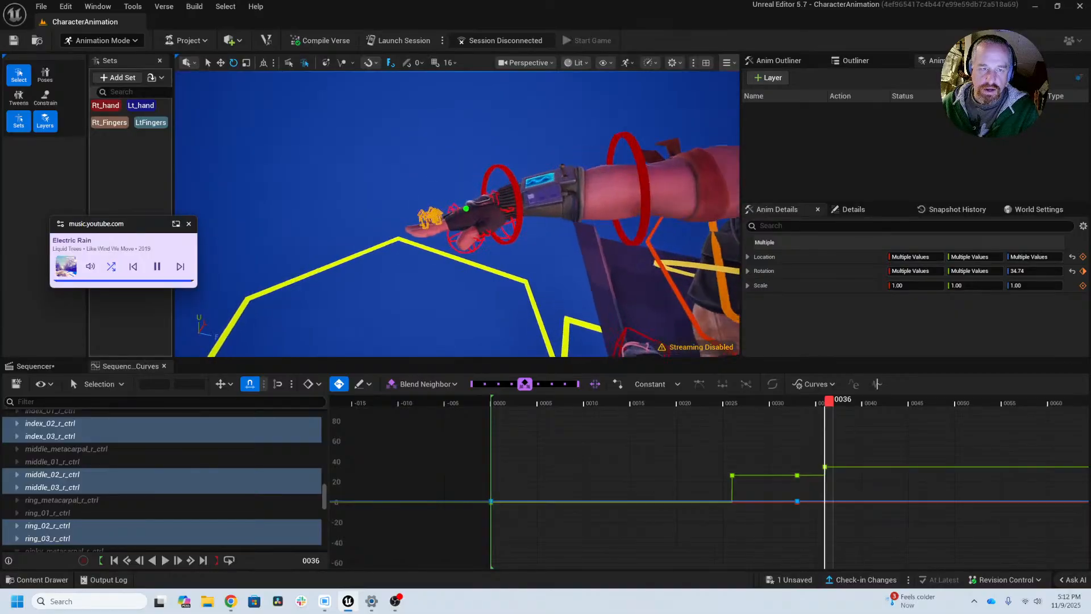
right_click_drag(446, 210, 483, 211, "alt")
Step: Select the right hand's base-knuckle controls and save them as a selection set named RTKnuckles
right_click_drag(446, 126, 443, 141)
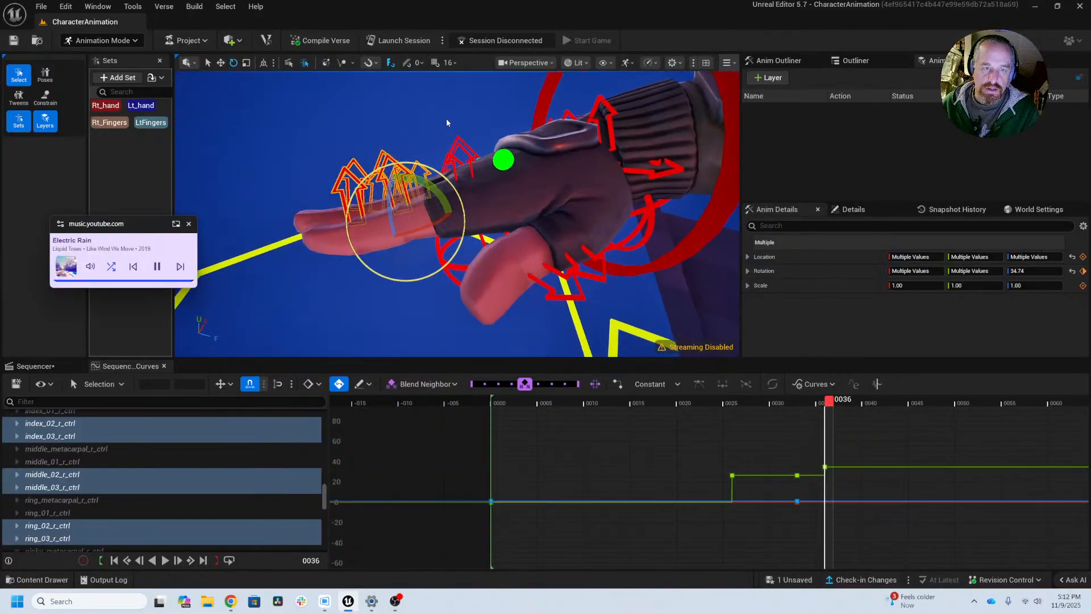
left_click_drag(461, 161, 461, 160, "ctrl+alt")
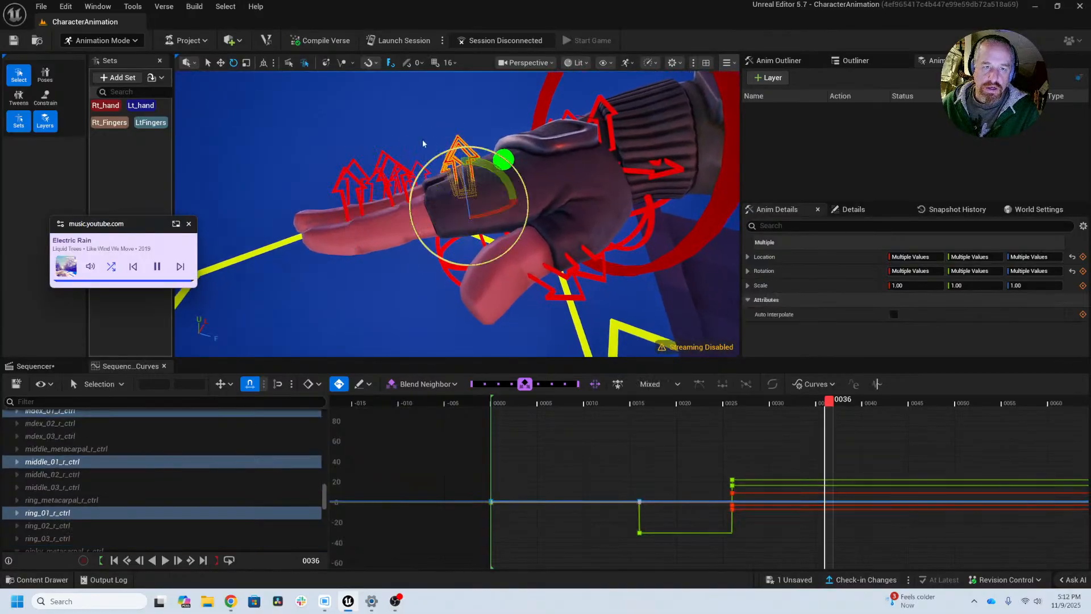
mouse_move(452, 123)
left_mouse_down("alt")
mouse_move(450, 106)
mouse_move(441, 165)
mouse_move(443, 112)
left_mouse_up("alt")
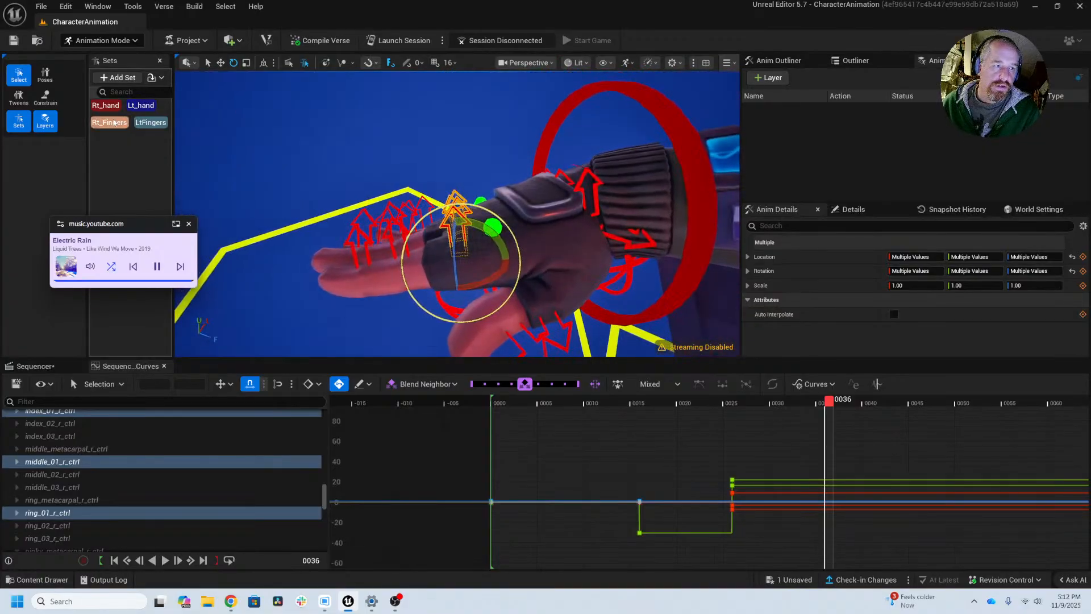
left_click(104, 78)
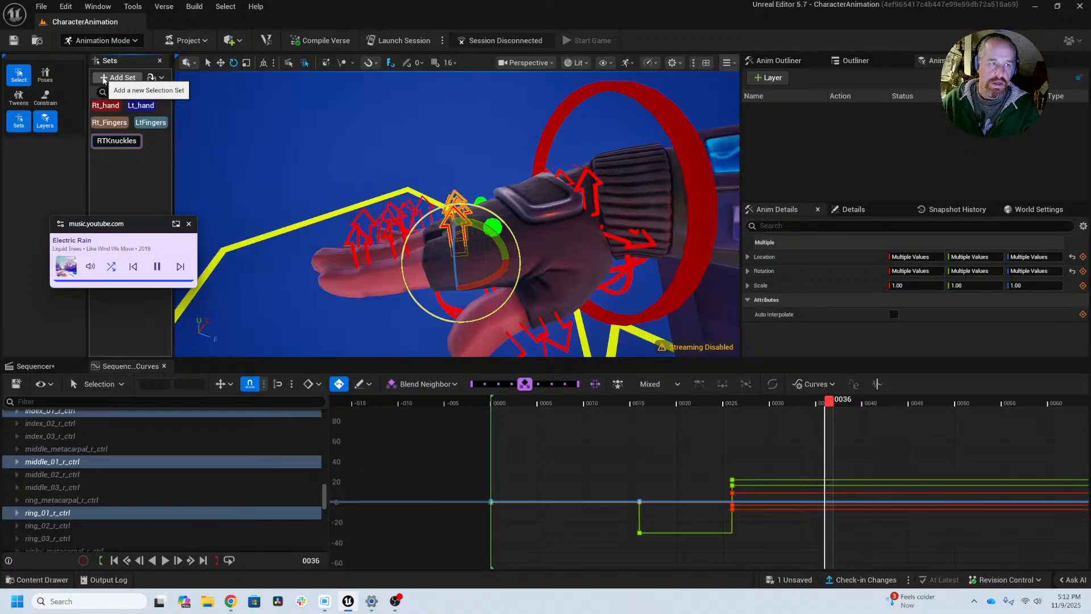
key("Return")
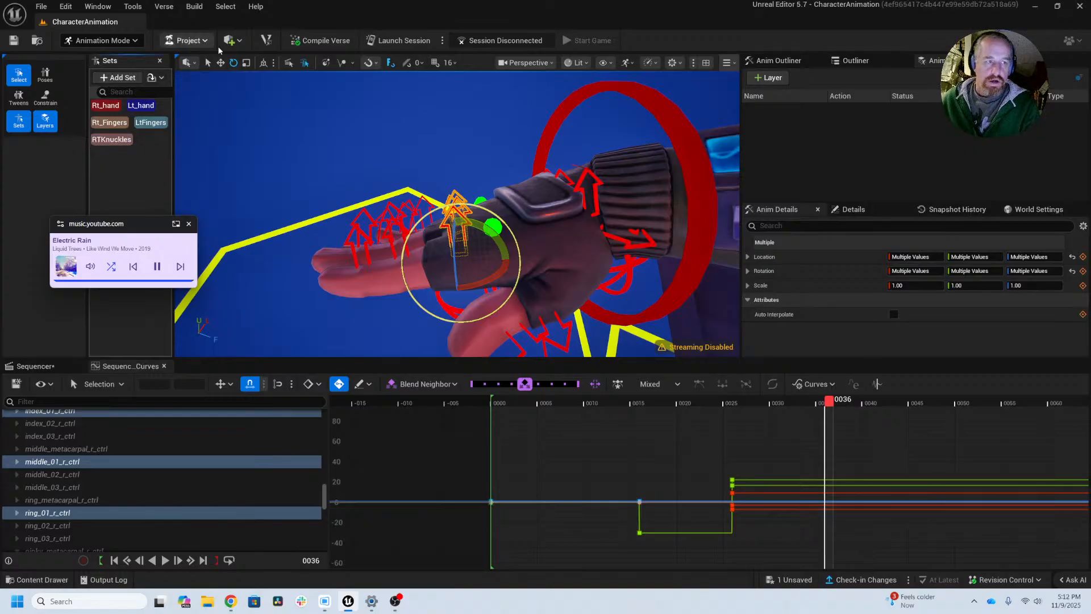
Step: Select the base-knuckle controls of the left hand's fingers
right_click_drag(454, 210, 466, 233)
key("d")
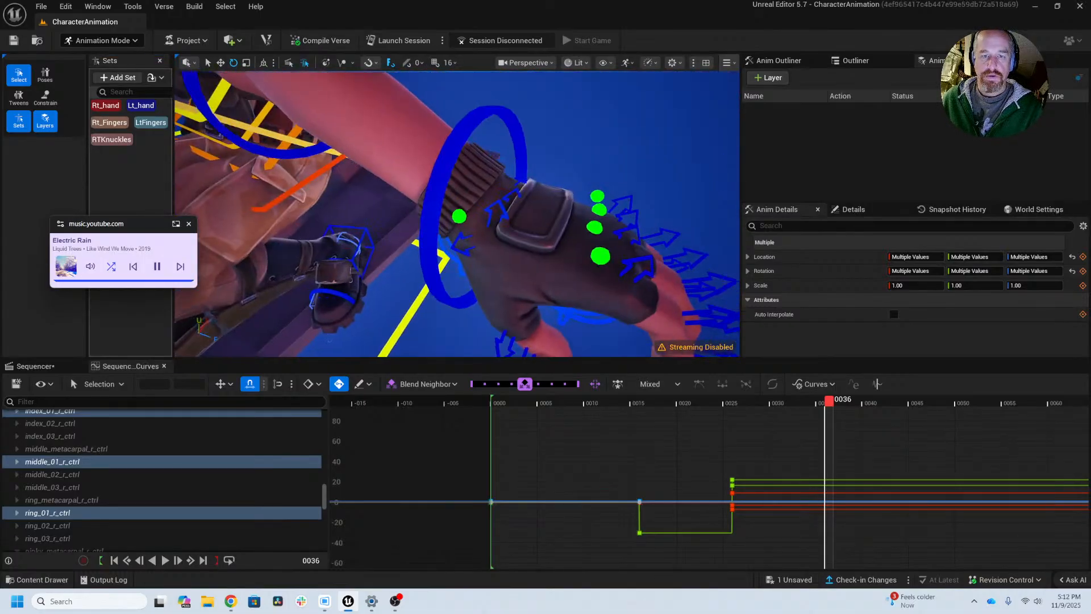
right_click_drag(630, 226, 625, 239)
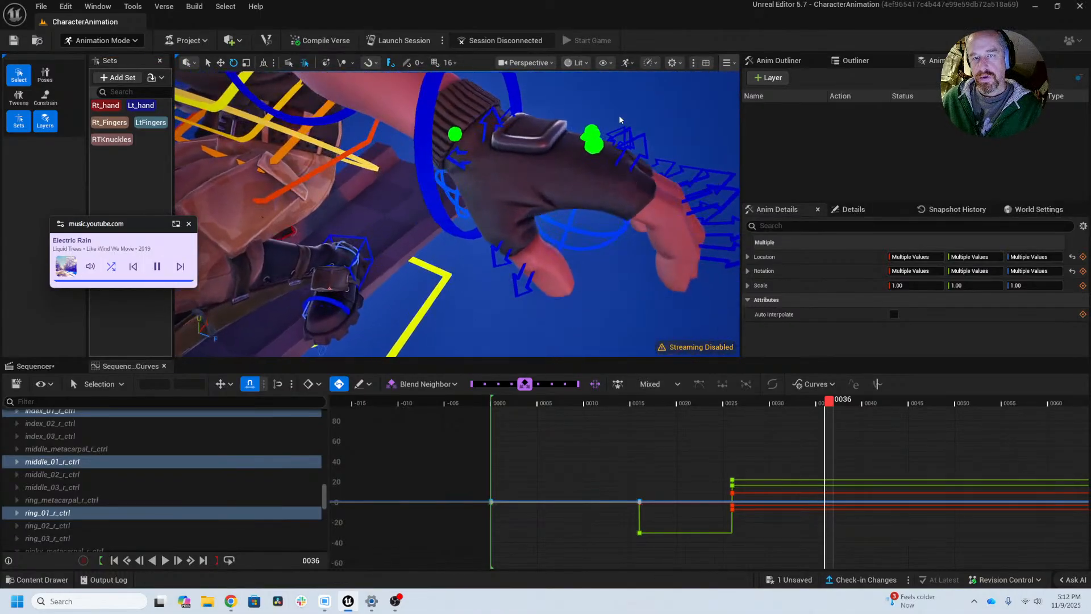
left_click_drag(638, 141, 639, 141)
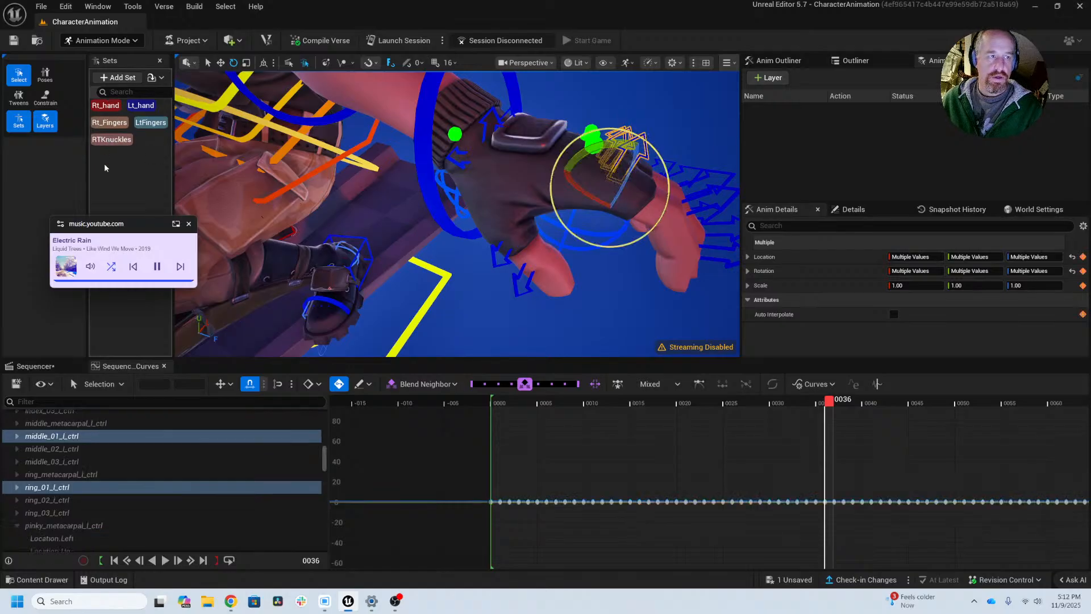
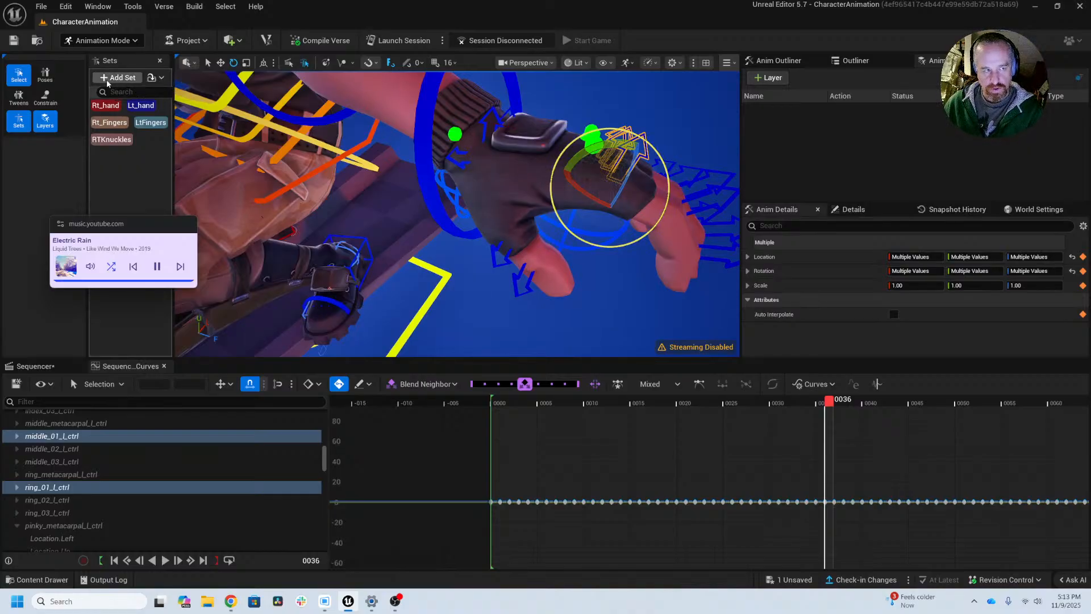
Step: Save the selected left-hand base-knuckle controls as a selection set named LtKnuckles
left_click(107, 80)
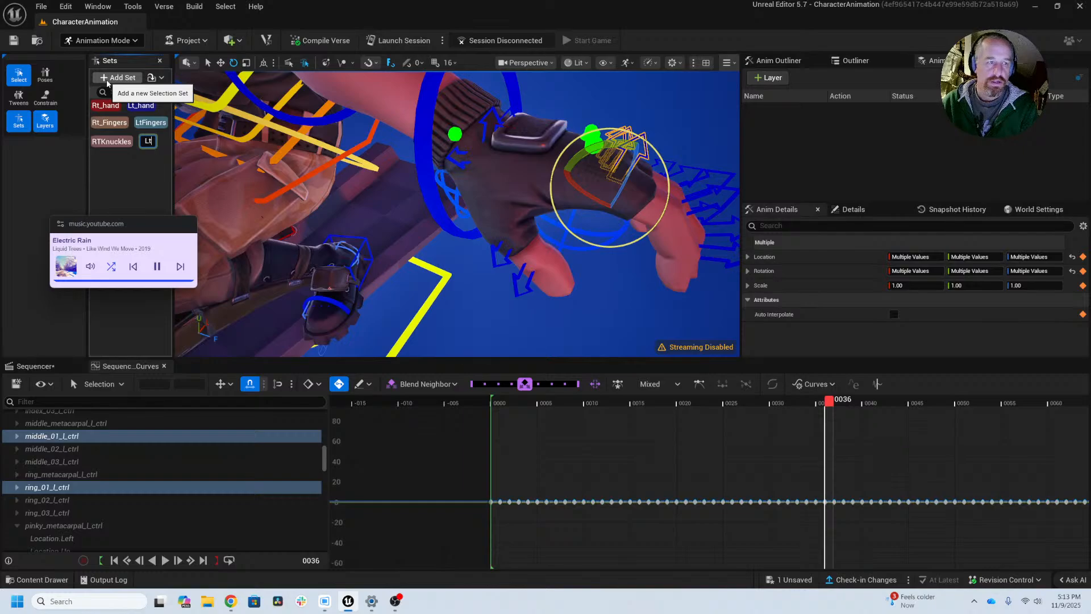
type("LtKnuckle")
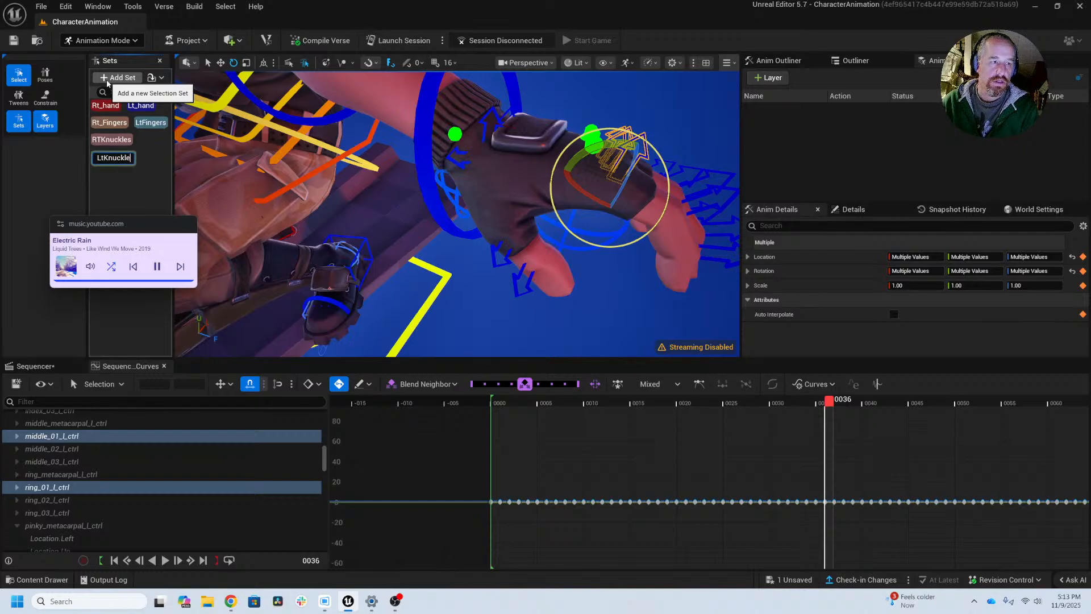
type("s")
key("Return")
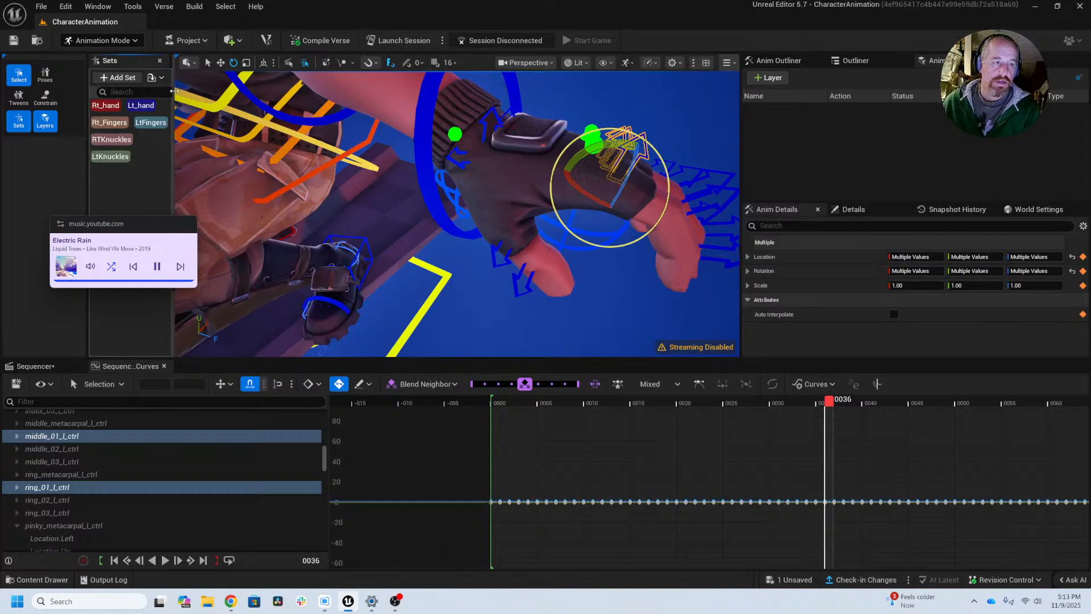
Step: Resize the Sets panel so the selection sets line up in two columns
left_click_drag(174, 91, 198, 89)
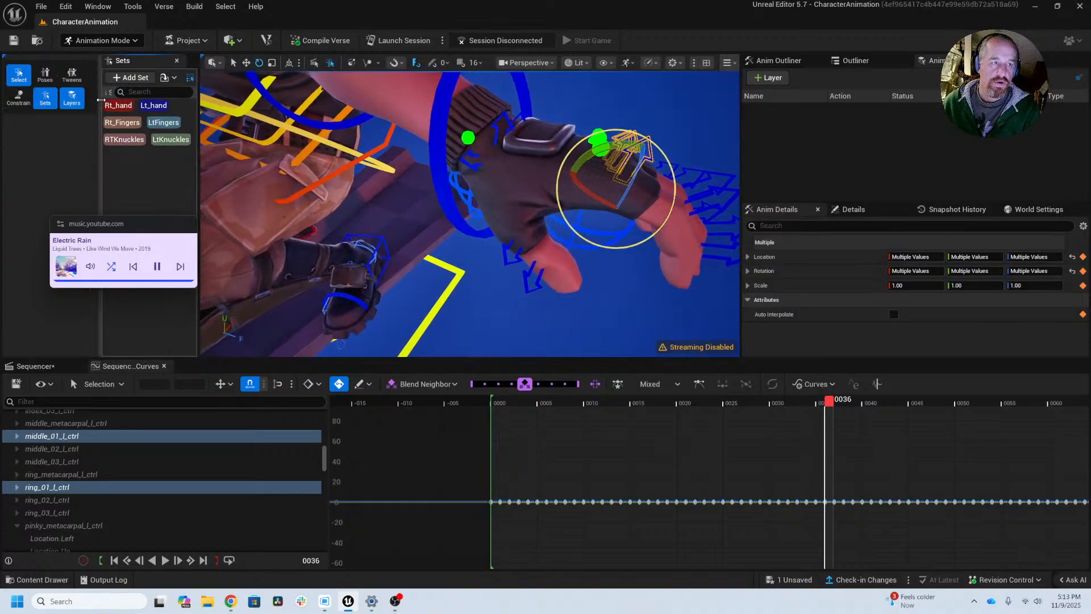
left_click_drag(100, 99, 86, 99)
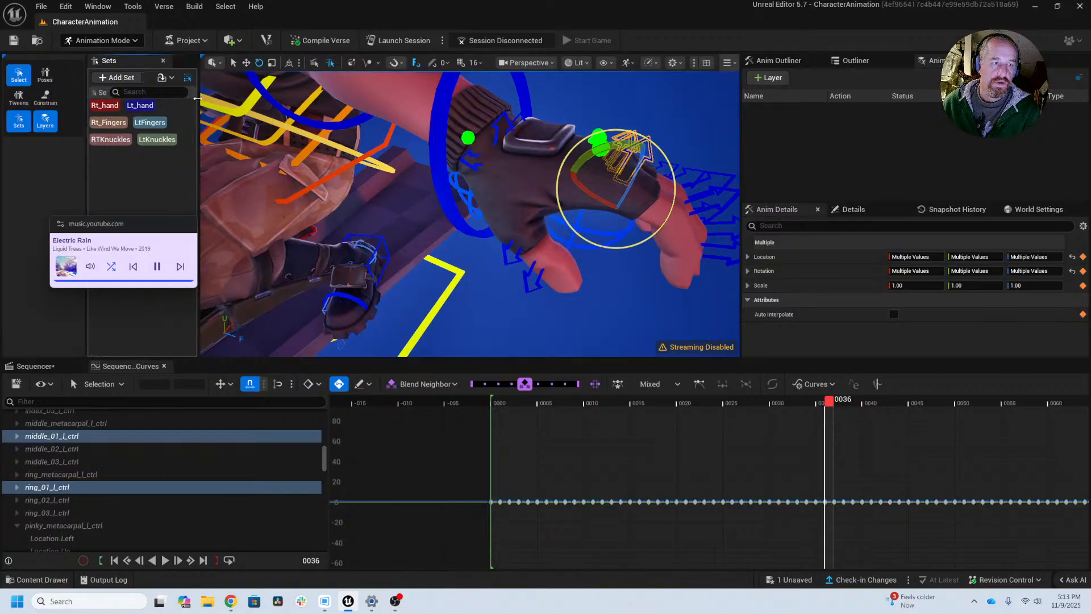
left_click_drag(197, 98, 172, 96)
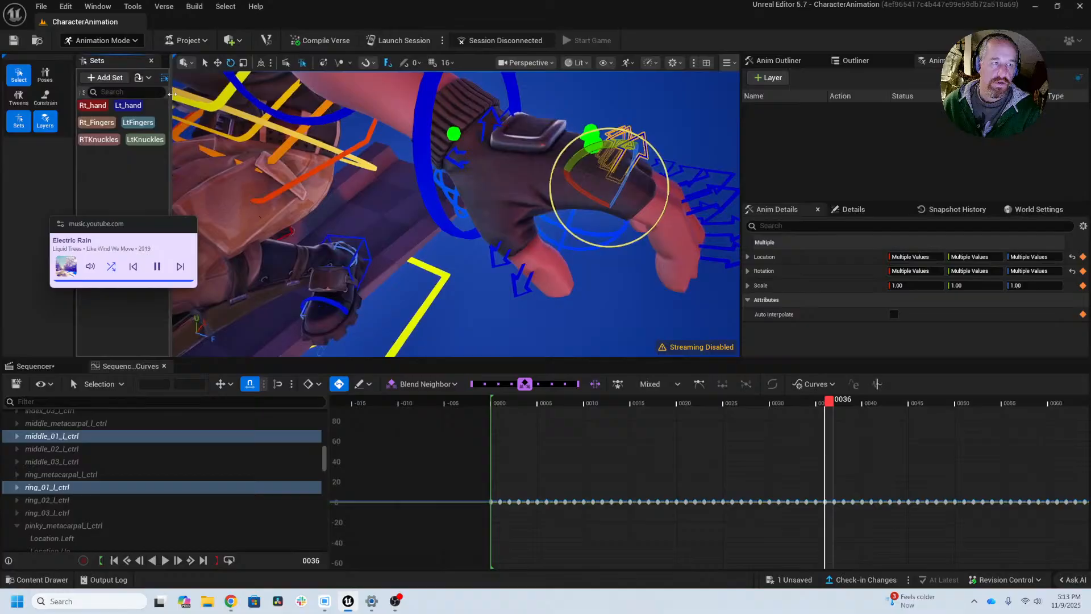
Step: Bring the right hand into close view, select the RTKnuckles set and rotate the base knuckles slightly at frame 36
left_click(101, 107)
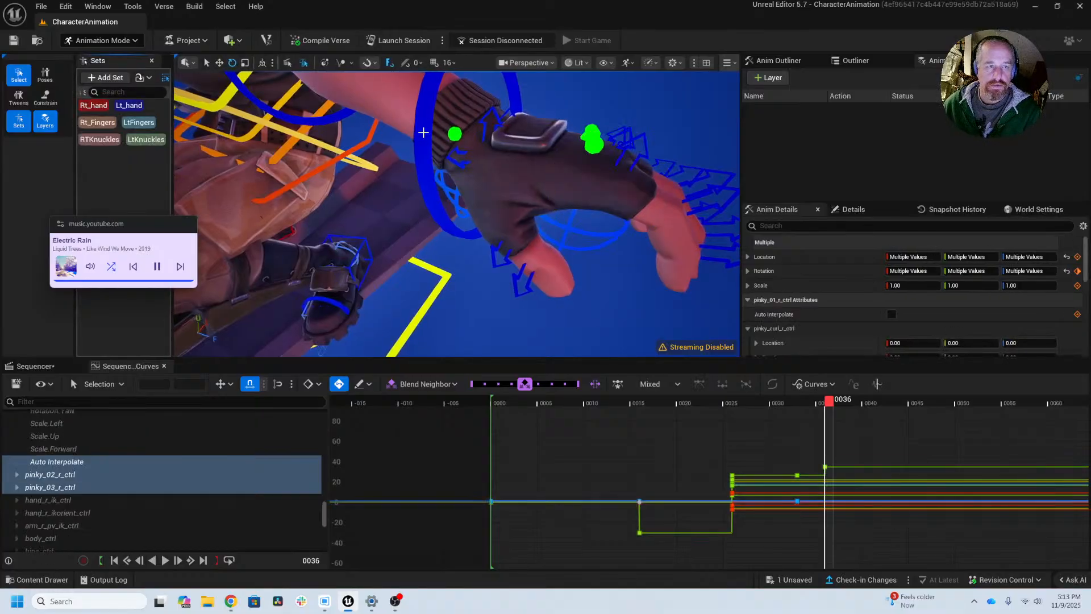
key("f")
left_click_drag(426, 220, 395, 204, "alt")
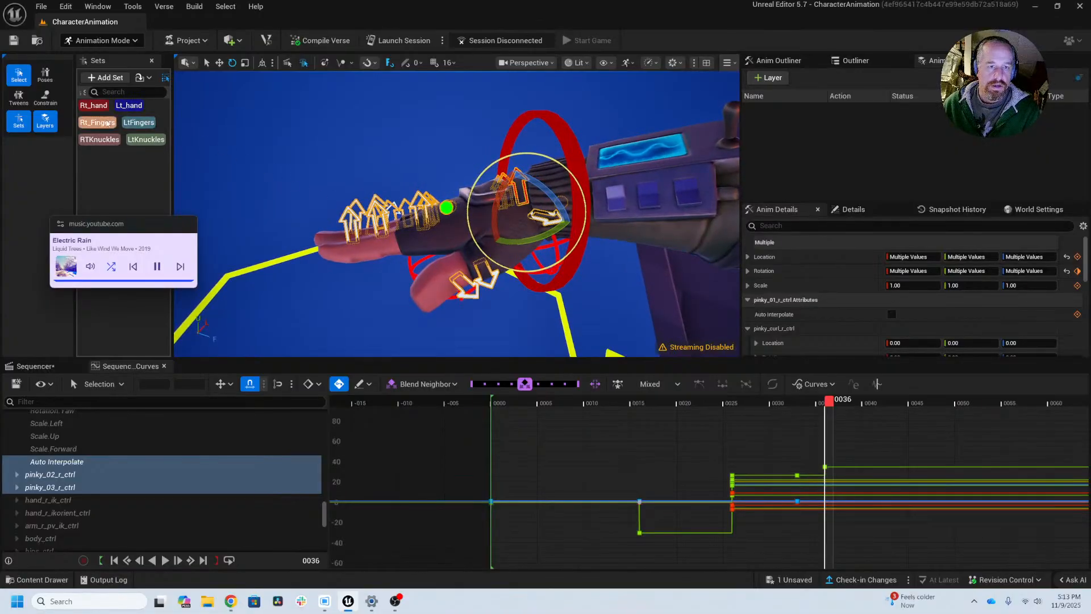
left_click(105, 142)
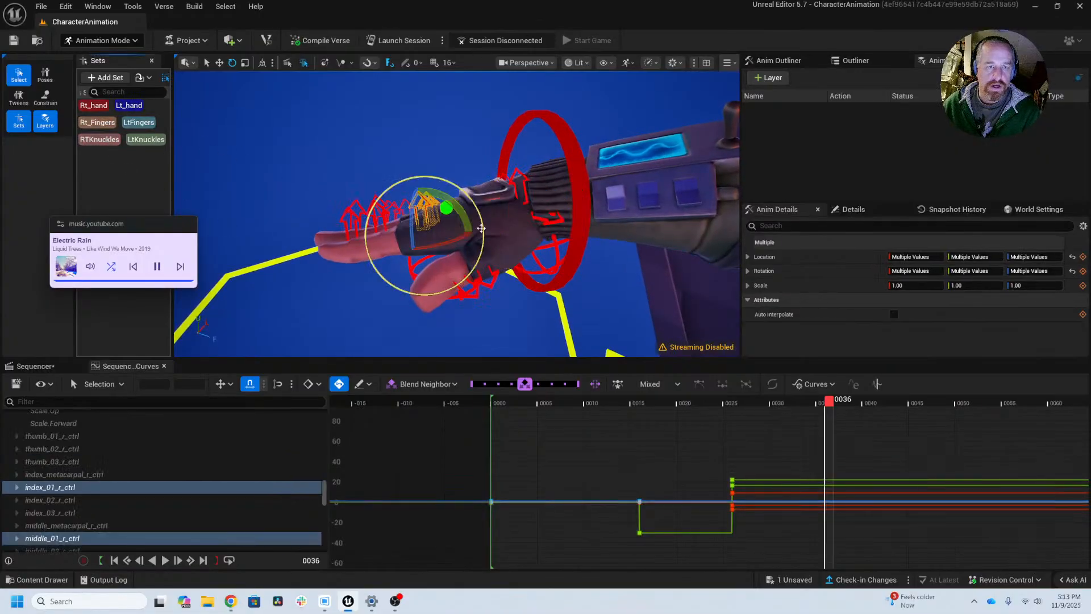
left_click_drag(461, 199, 484, 252)
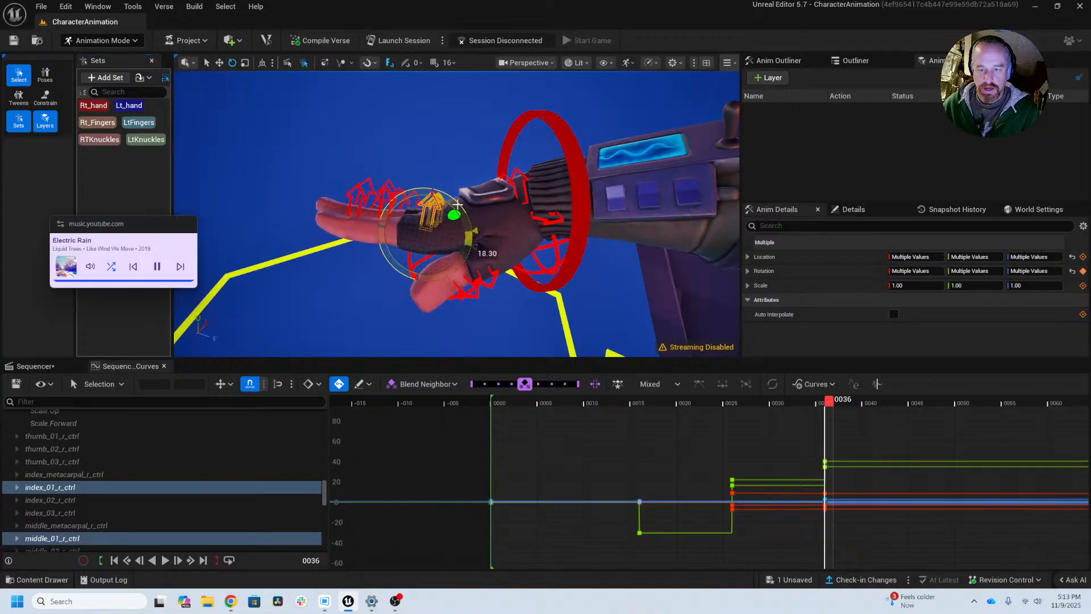
key("ctrl+z")
scroll(787, 427, "down", 5)
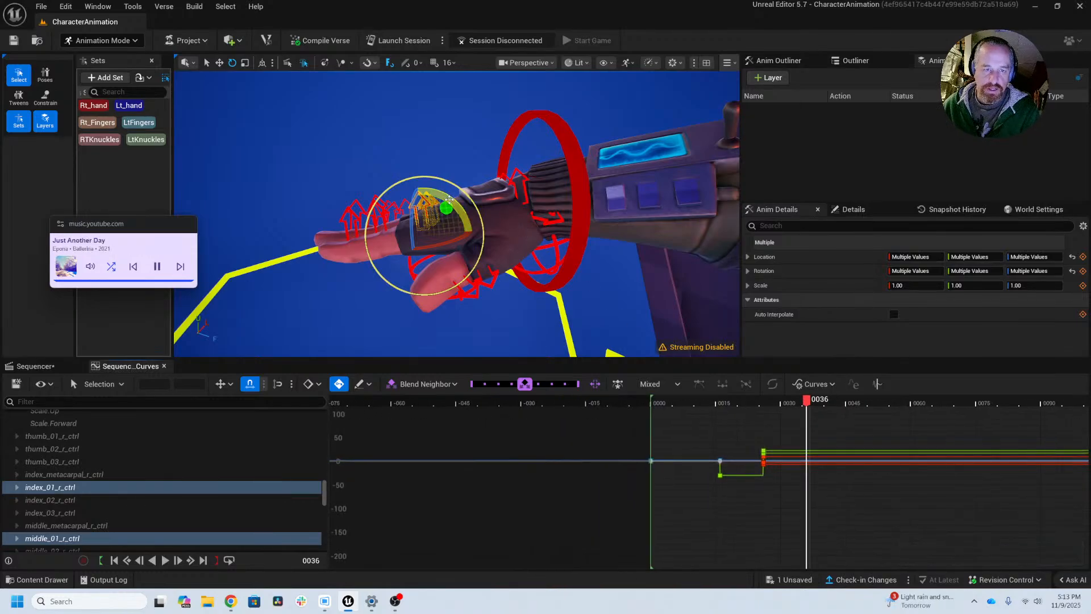
left_click_drag(478, 204, 471, 238)
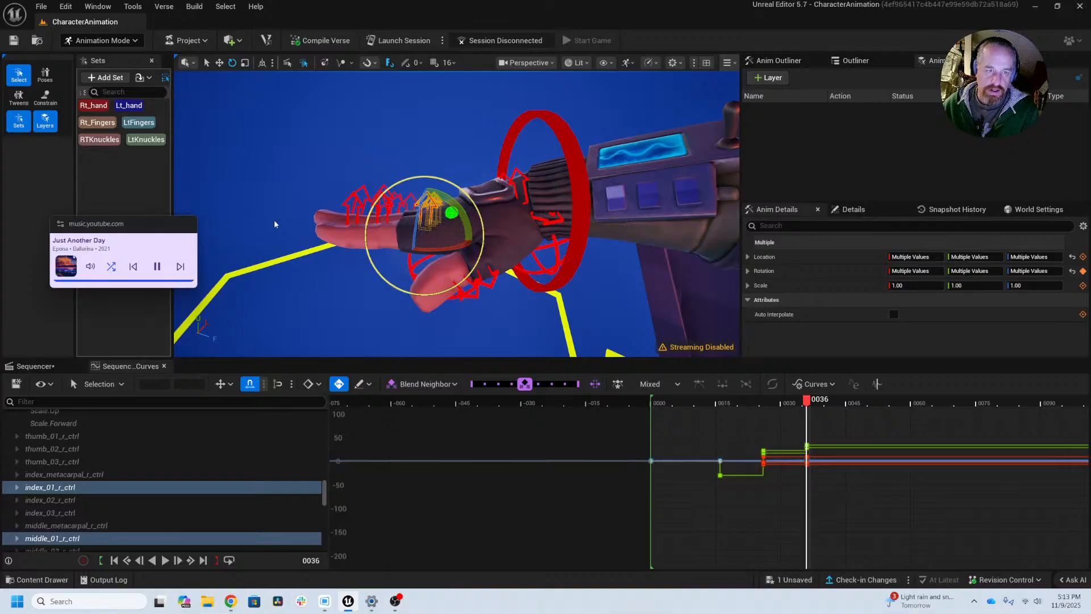
Step: Review the arm motion around frames 26 to 29 and delete the right upper arm control's keys at frame 27
right_click_drag(879, 510, 782, 514)
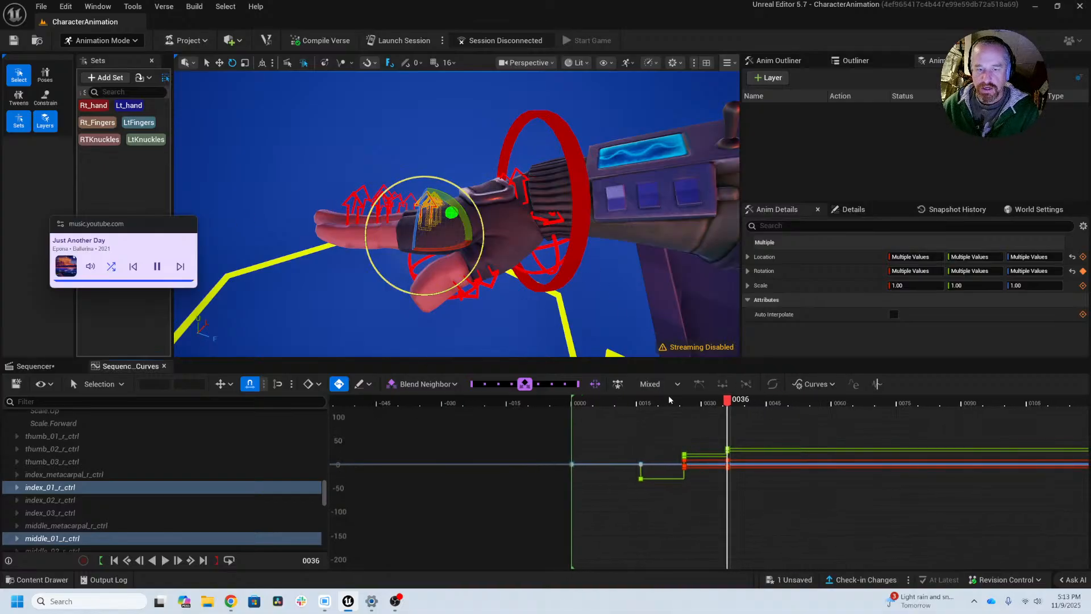
left_click_drag(677, 404, 697, 401)
scroll(636, 244, "down", 6)
left_click_drag(625, 239, 565, 258, "alt")
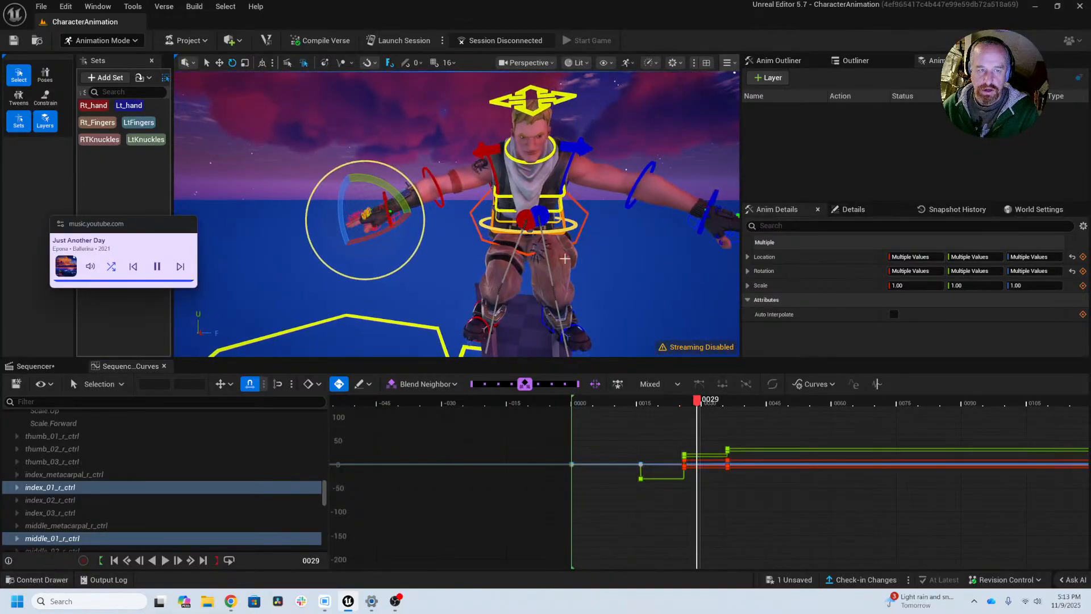
mouse_move(679, 405)
left_mouse_down()
mouse_move(667, 405)
mouse_move(701, 407)
mouse_move(686, 407)
left_mouse_up()
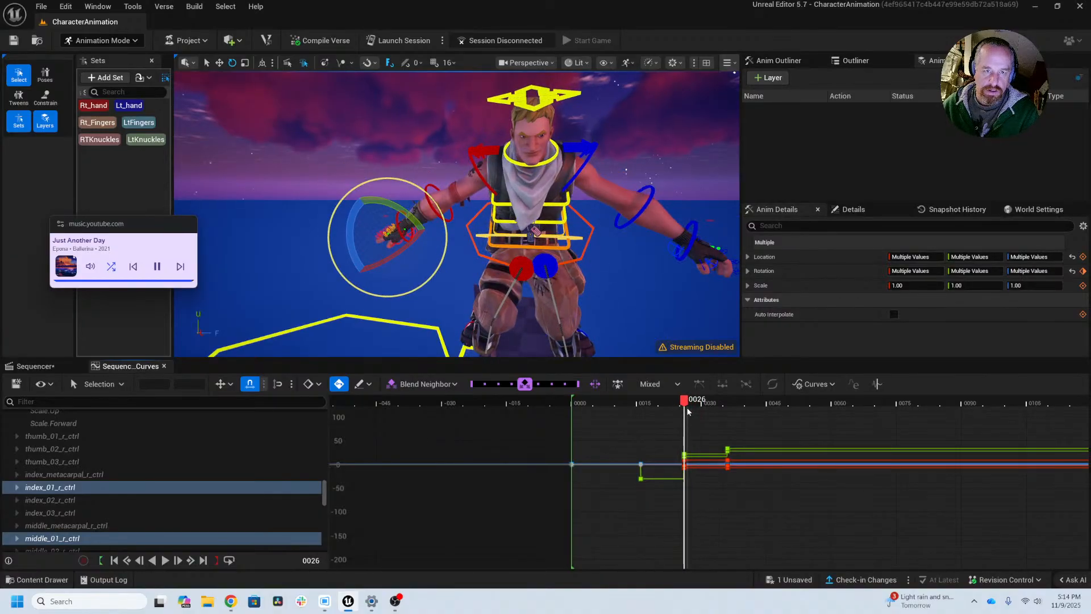
left_click(473, 166)
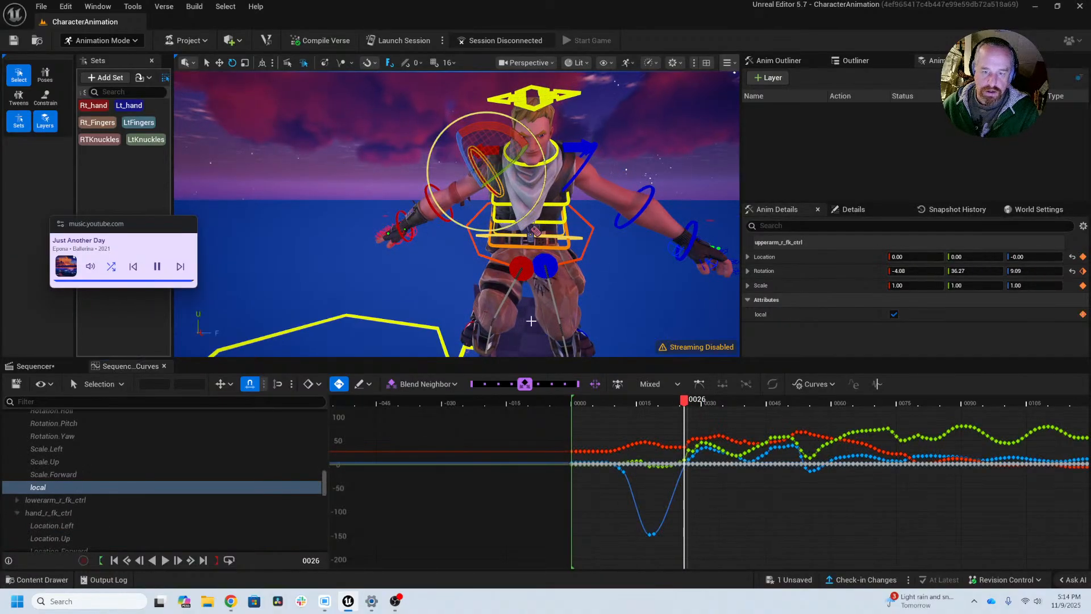
key("f")
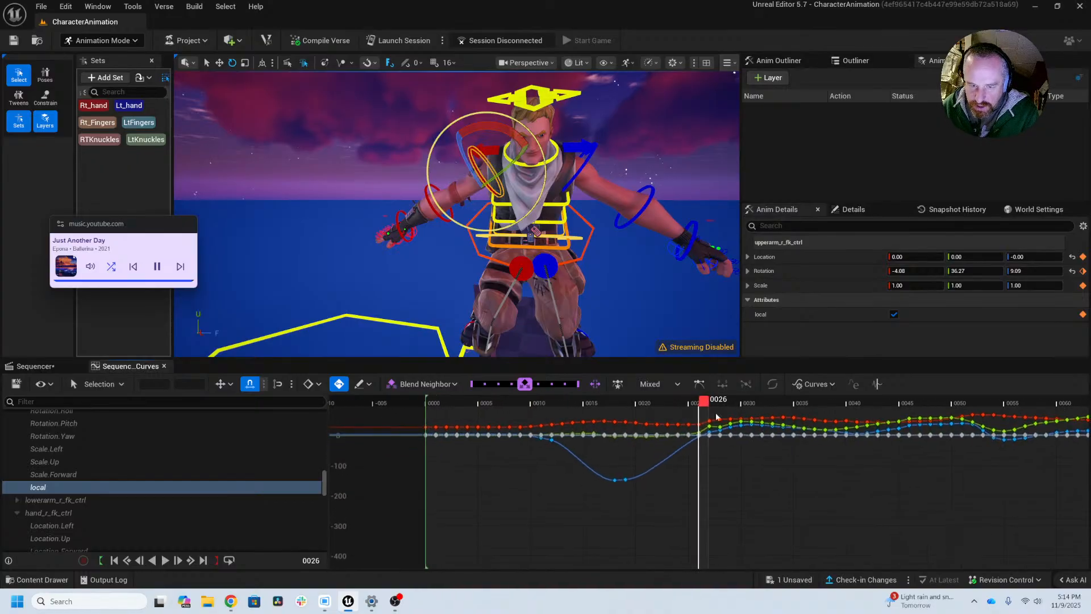
right_click_drag(793, 457, 741, 493)
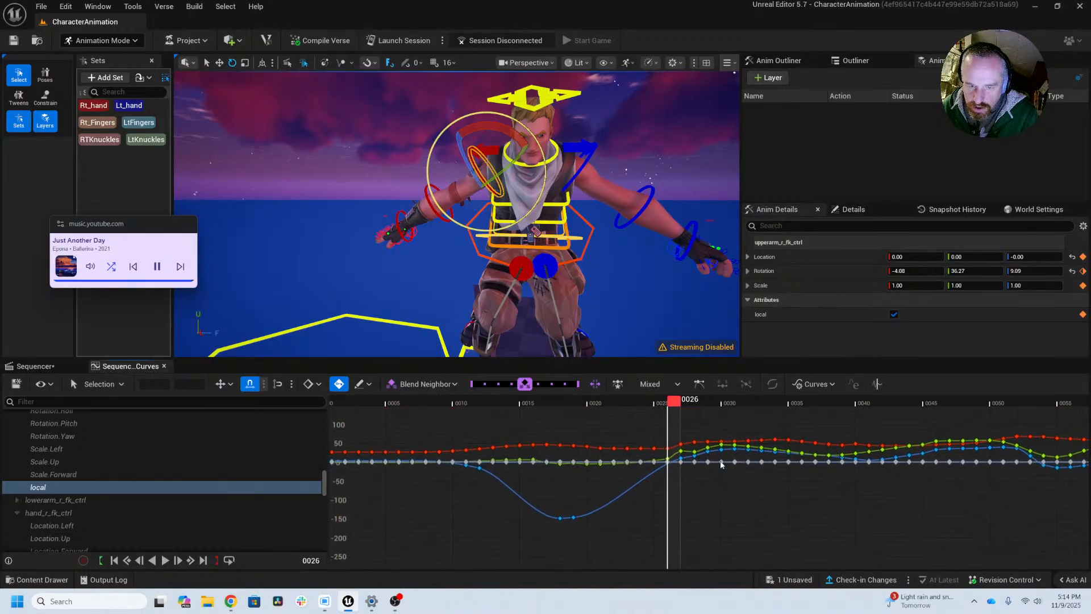
left_click(686, 405)
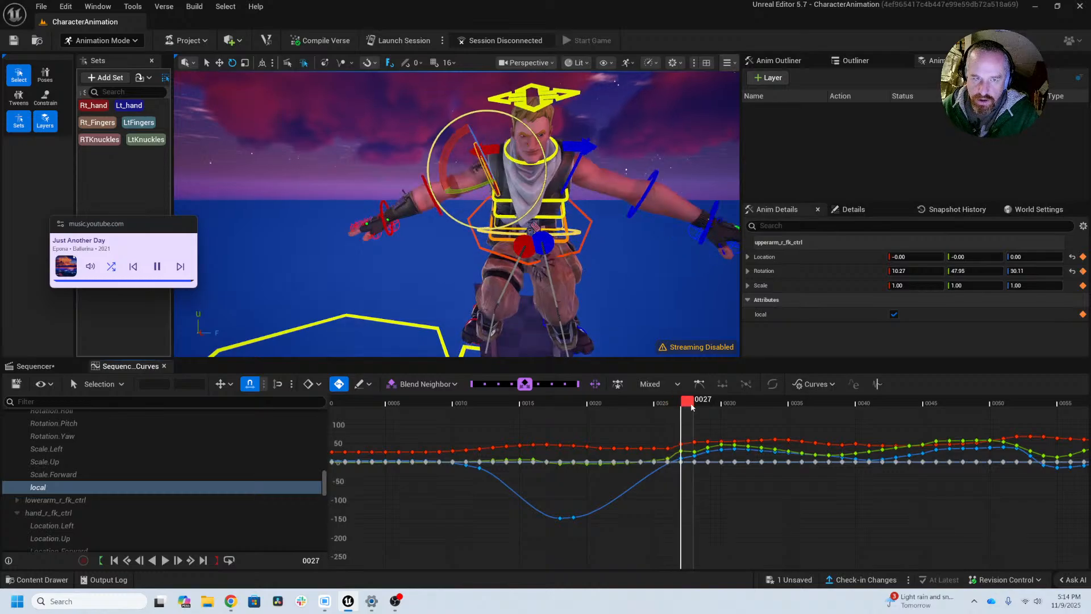
left_click(696, 406)
left_click_drag(694, 407, 690, 428)
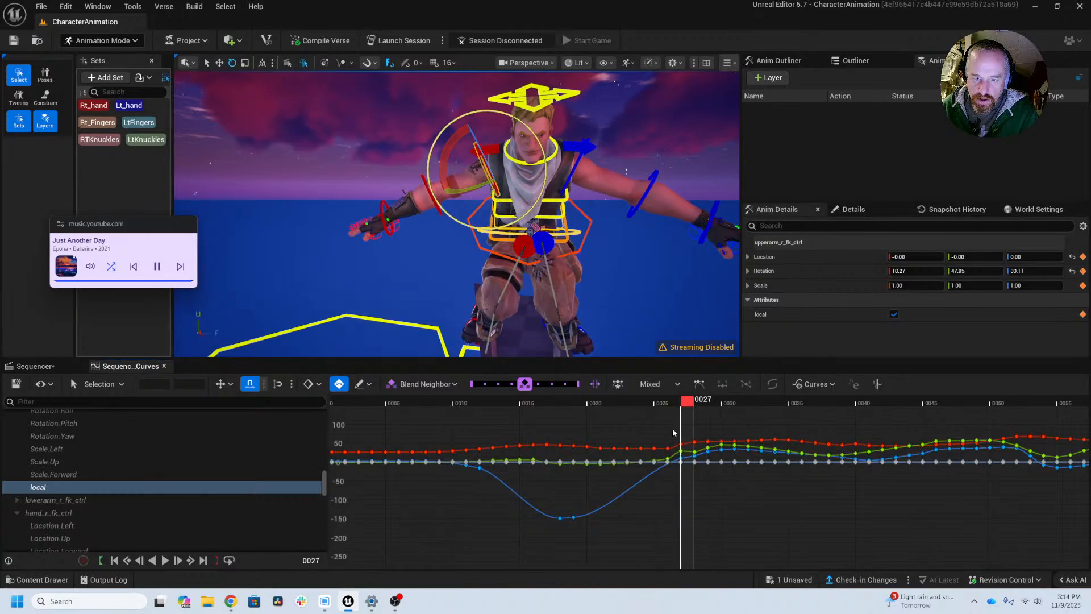
left_click_drag(684, 475, 686, 477)
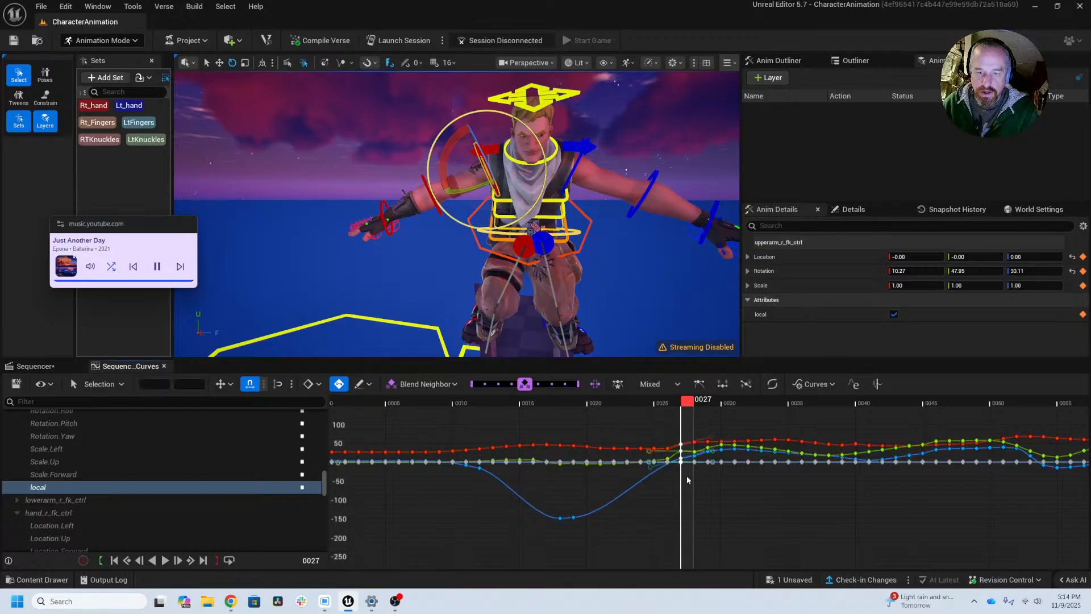
key("Delete")
Step: Review the motion from frame 25 to 41 and delete the right upper arm control's keys at frame 40
left_click(661, 405)
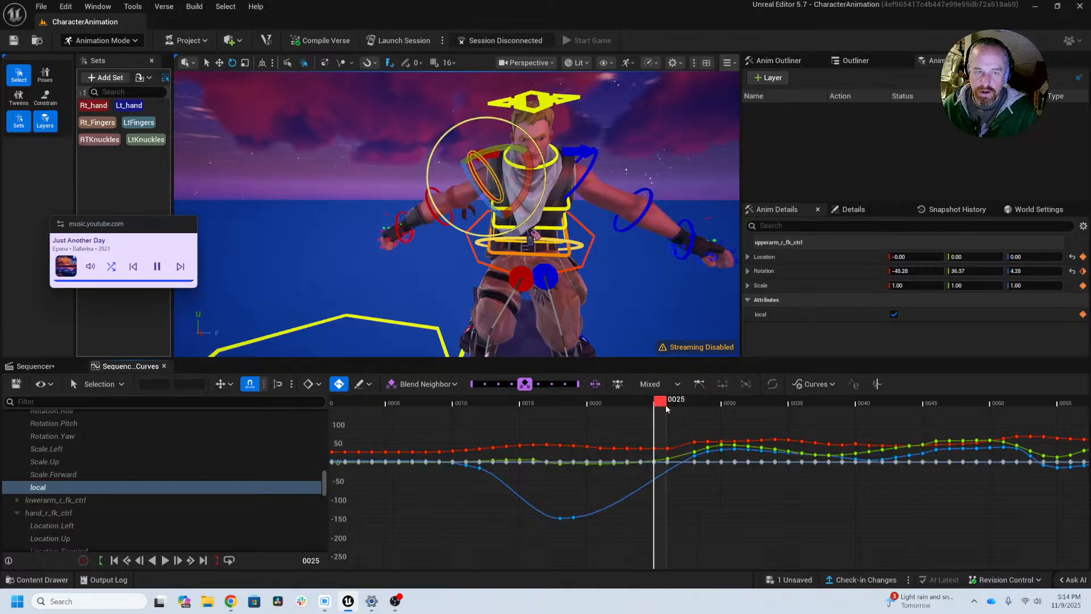
left_click_drag(666, 405, 751, 410)
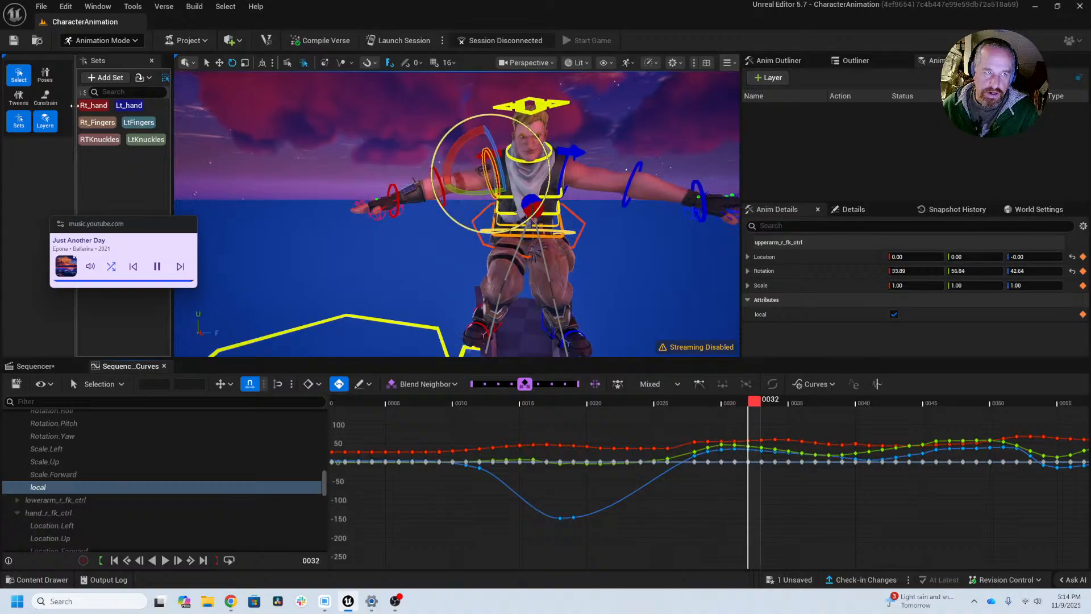
left_click(92, 108)
left_click_drag(754, 408, 875, 424)
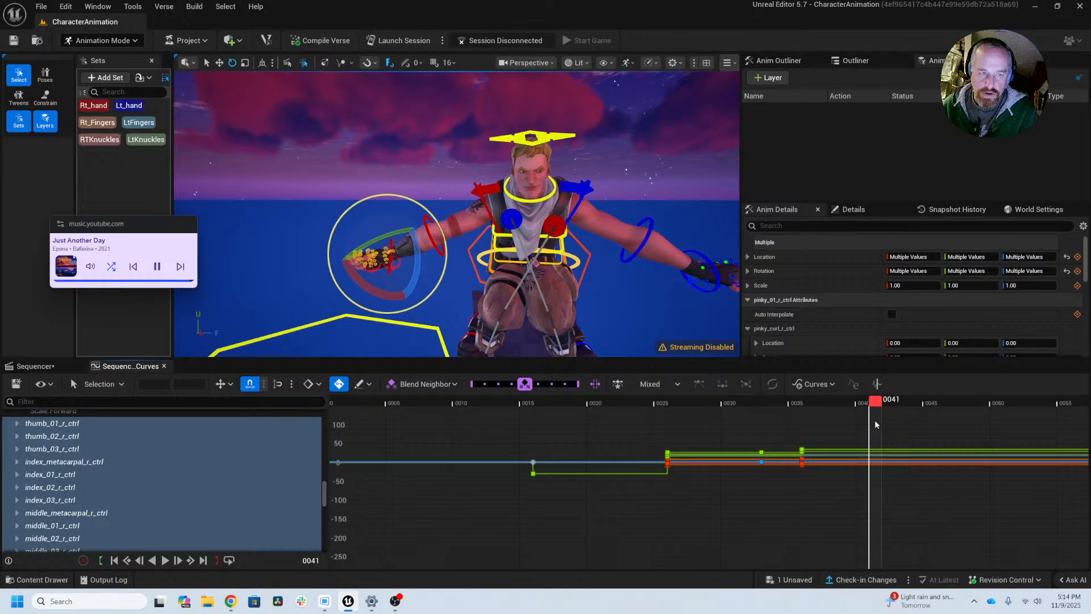
left_click(488, 205)
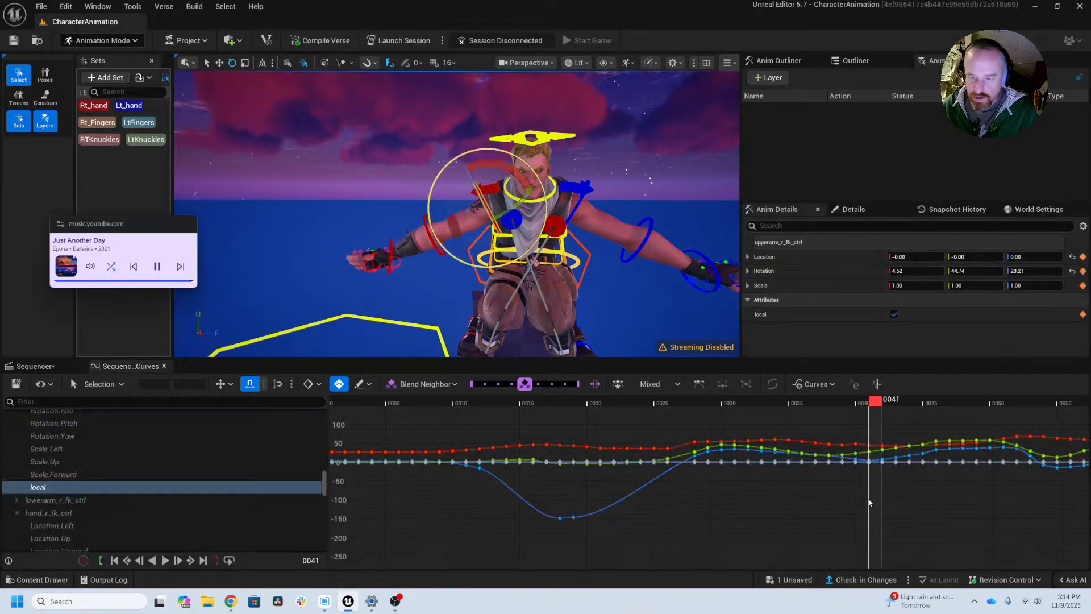
middle_click_drag(869, 502, 702, 514, "alt")
right_click_drag(702, 514, 967, 439, "alt")
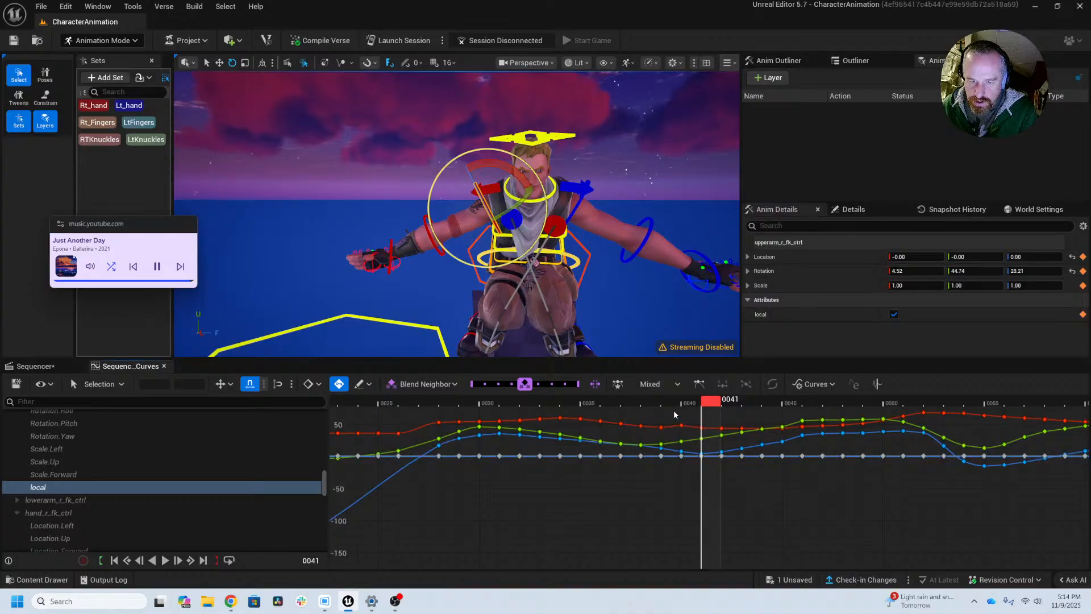
left_click_drag(674, 411, 696, 500)
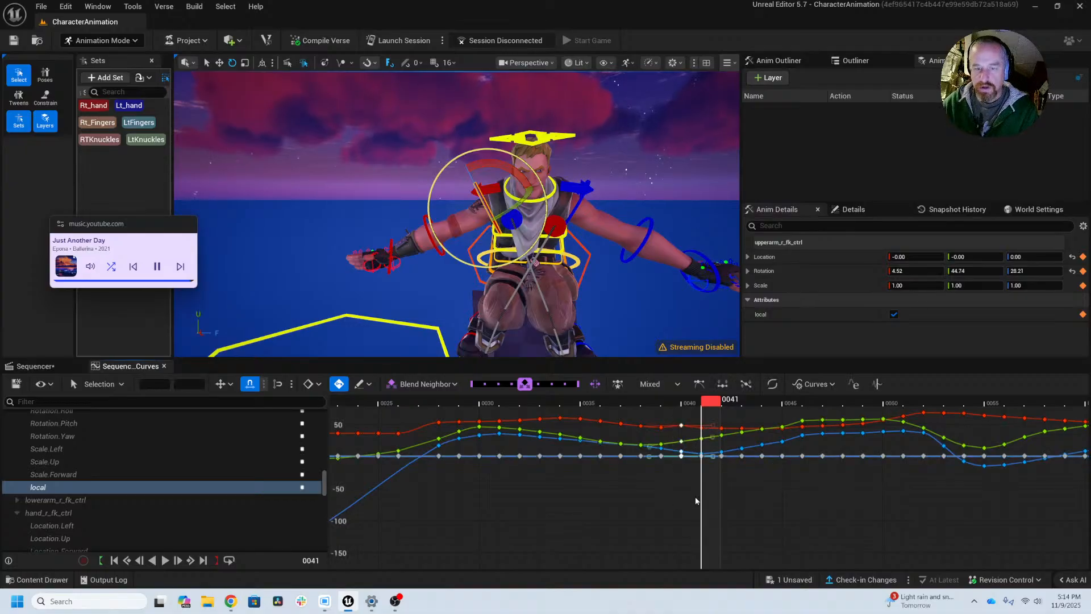
left_click(696, 501)
Step: Check the right arm's motion from frame 42 onward and delete the right upper arm control's keys at frame 45
left_click_drag(669, 408, 736, 444)
middle_click_drag(415, 311, 469, 256)
right_click_drag(415, 311, 483, 311, "alt")
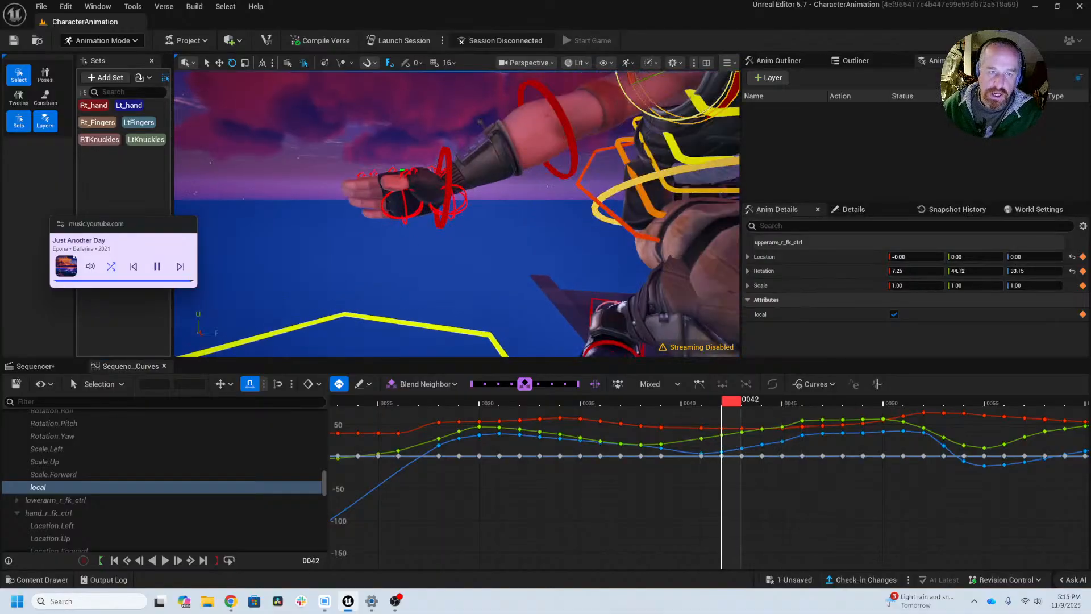
left_click_drag(726, 405, 797, 408)
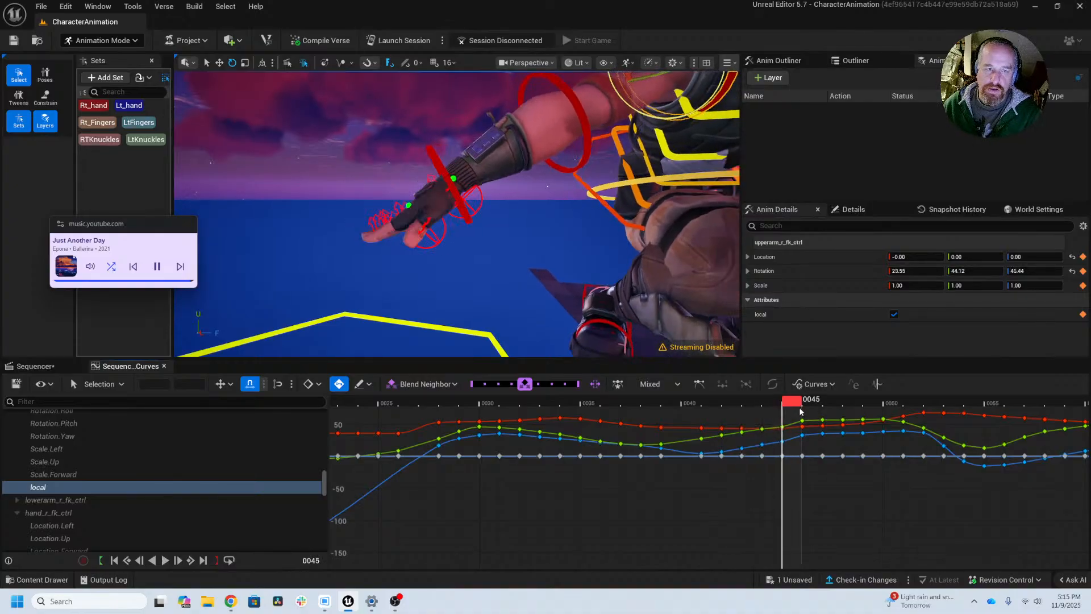
mouse_move(793, 401)
left_mouse_down()
mouse_move(743, 405)
mouse_move(813, 405)
mouse_move(790, 414)
mouse_move(835, 418)
mouse_move(796, 421)
left_mouse_up()
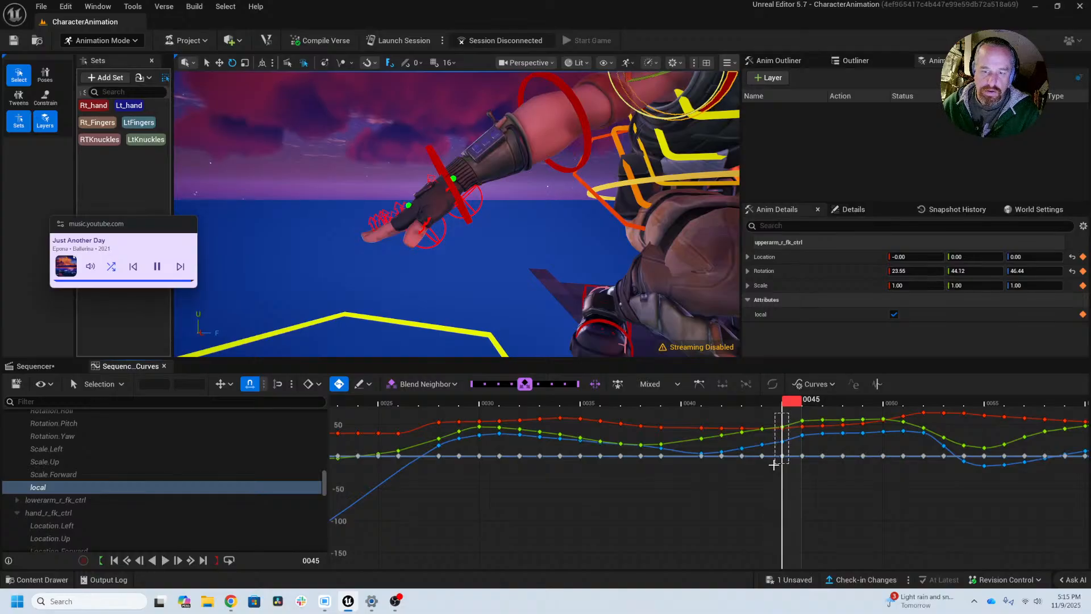
left_click_drag(774, 465, 774, 464)
middle_click_drag(568, 227, 500, 281)
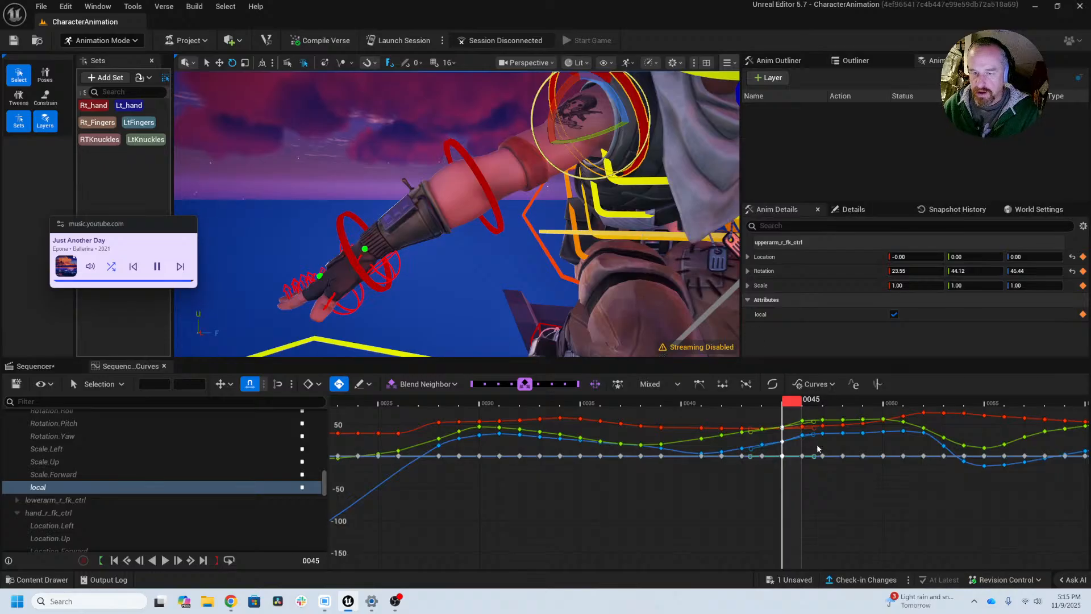
left_click(795, 417)
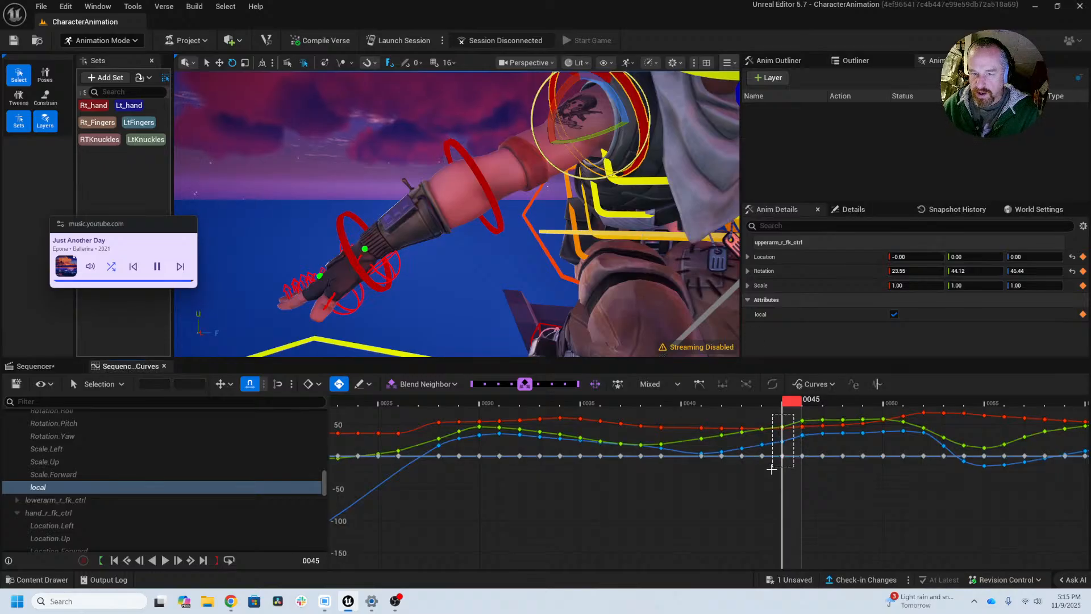
left_click_drag(772, 469, 766, 480)
key("Delete")
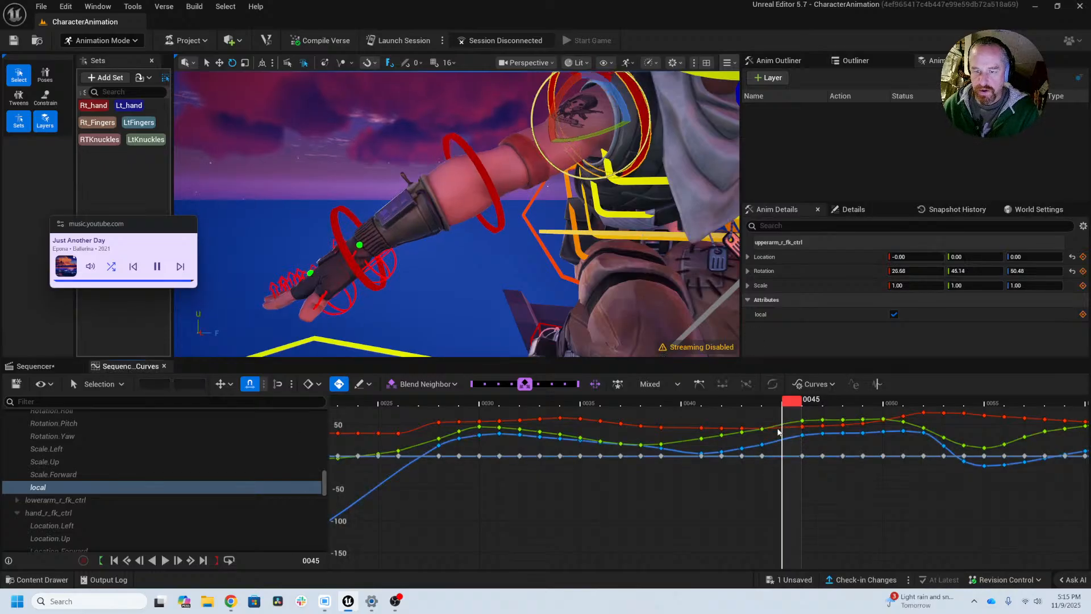
Step: Select the Rt_hand set and key its current pose at frame 45
left_click_drag(795, 401, 809, 419)
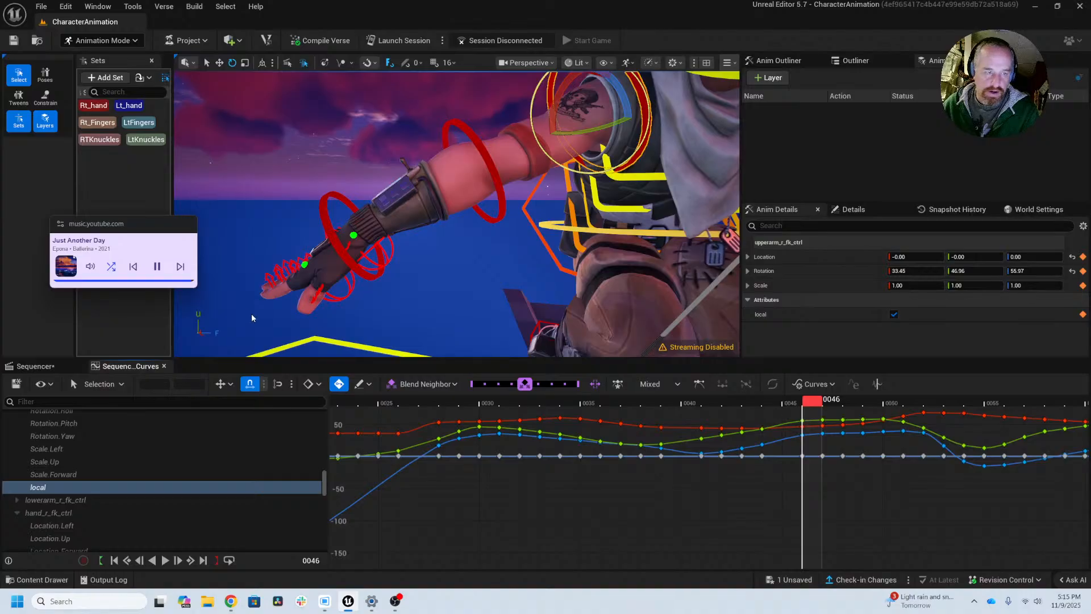
left_click(94, 107)
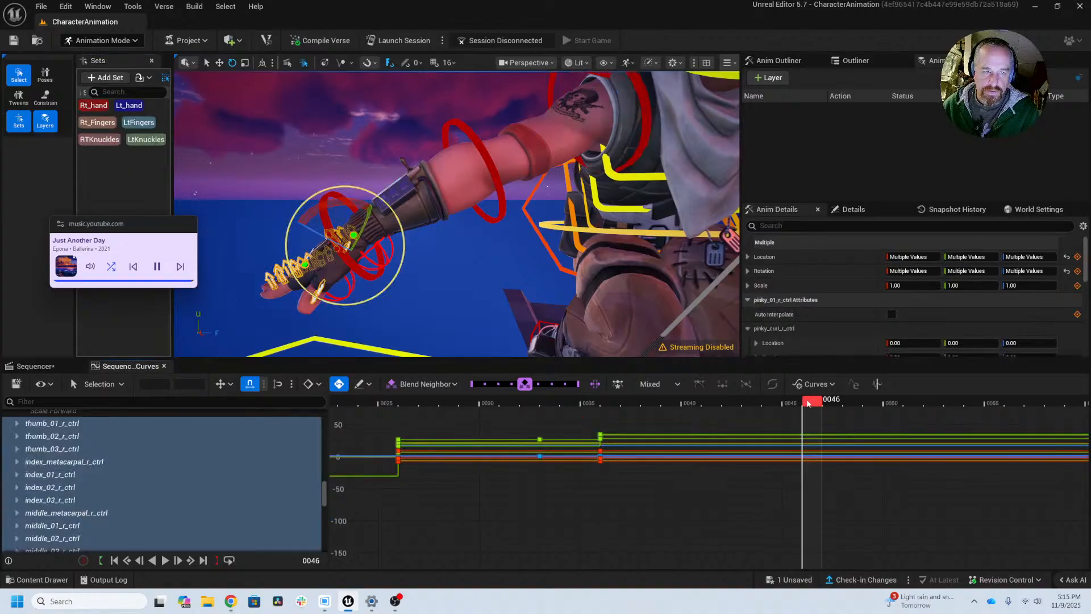
left_click_drag(811, 401, 790, 411)
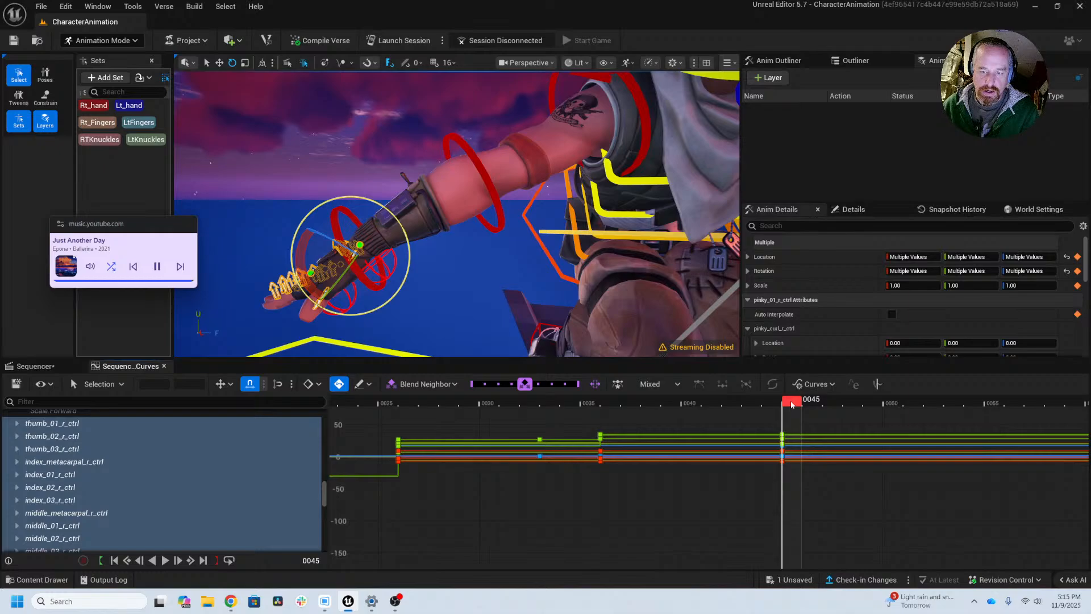
Step: At frame 47, rotate the Rt_Fingers set and the RTKnuckles set to change the right hand's finger pose
left_click_drag(799, 404, 831, 404)
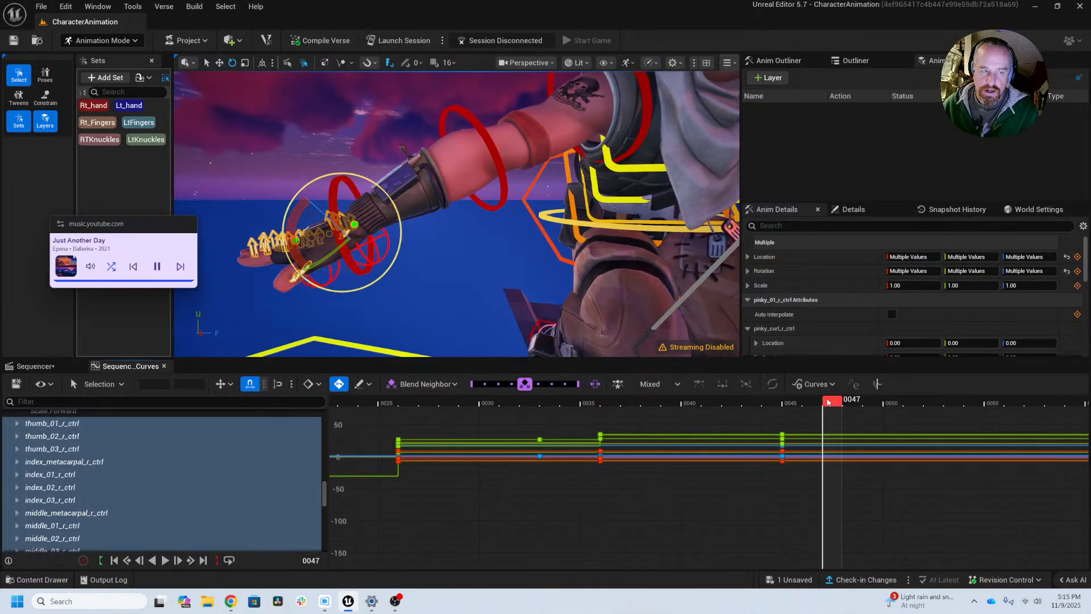
left_click(100, 124)
left_click_drag(305, 251, 349, 256)
left_click(100, 139)
right_click_drag(380, 256, 462, 267)
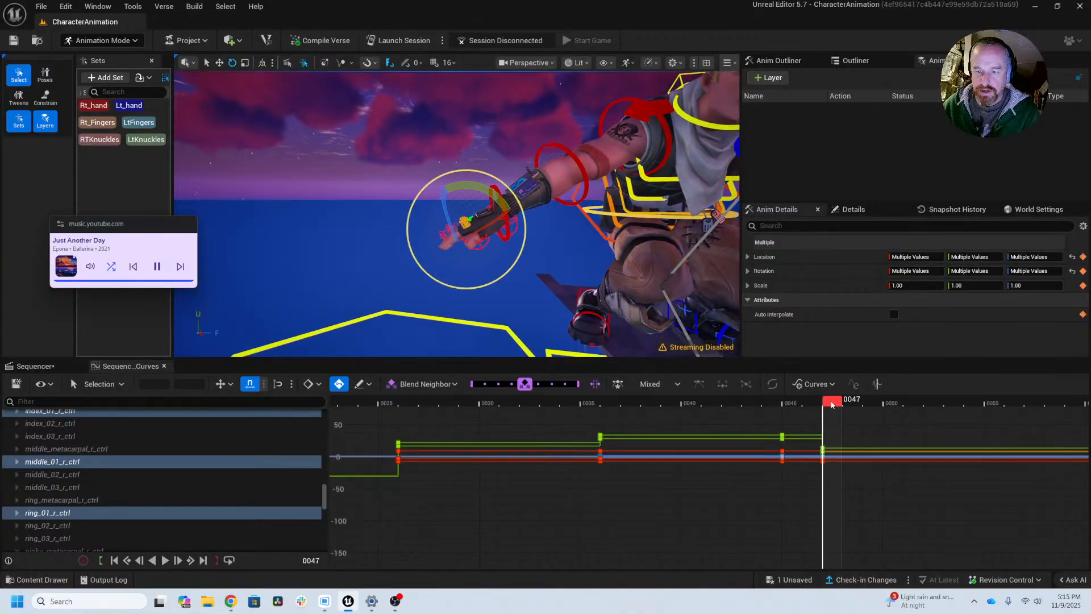
Step: Review the arm motion up to frame 53 and key the whole Rt_hand set there
left_click_drag(830, 404, 950, 402)
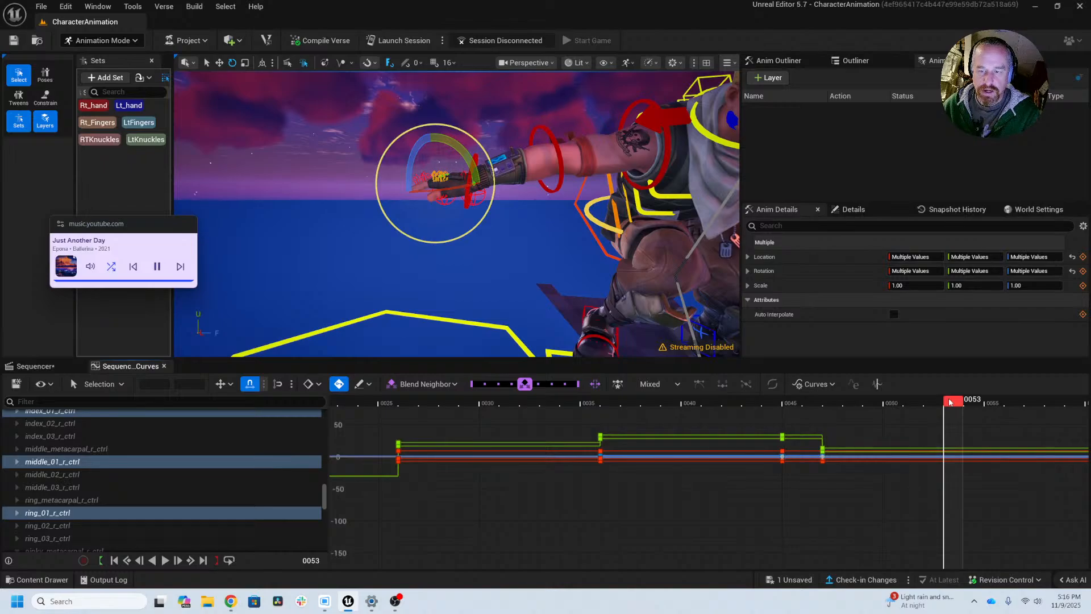
left_click(91, 108)
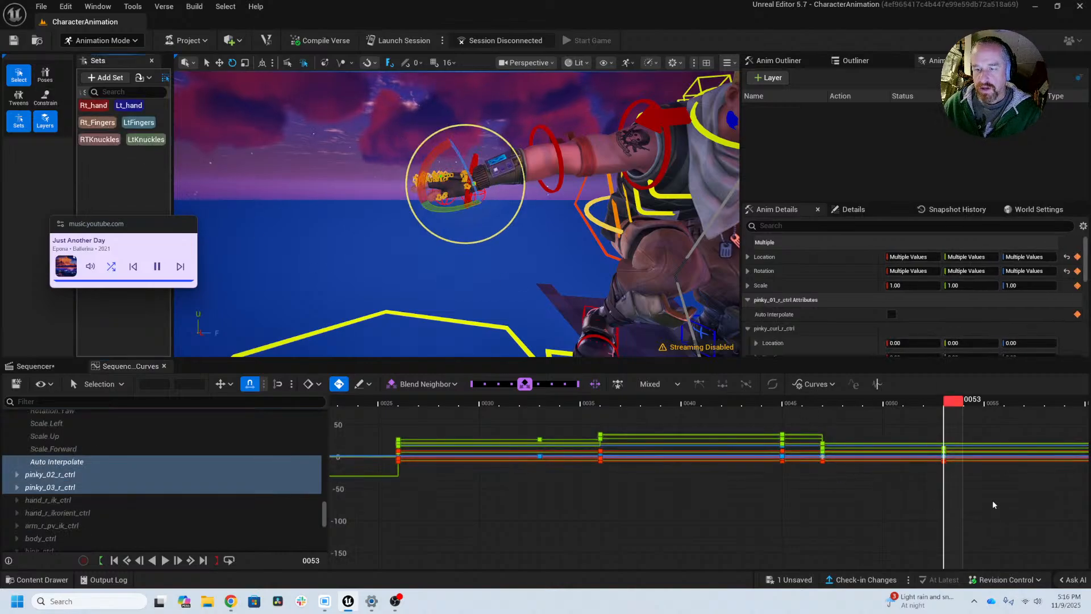
right_click_drag(971, 493, 690, 503)
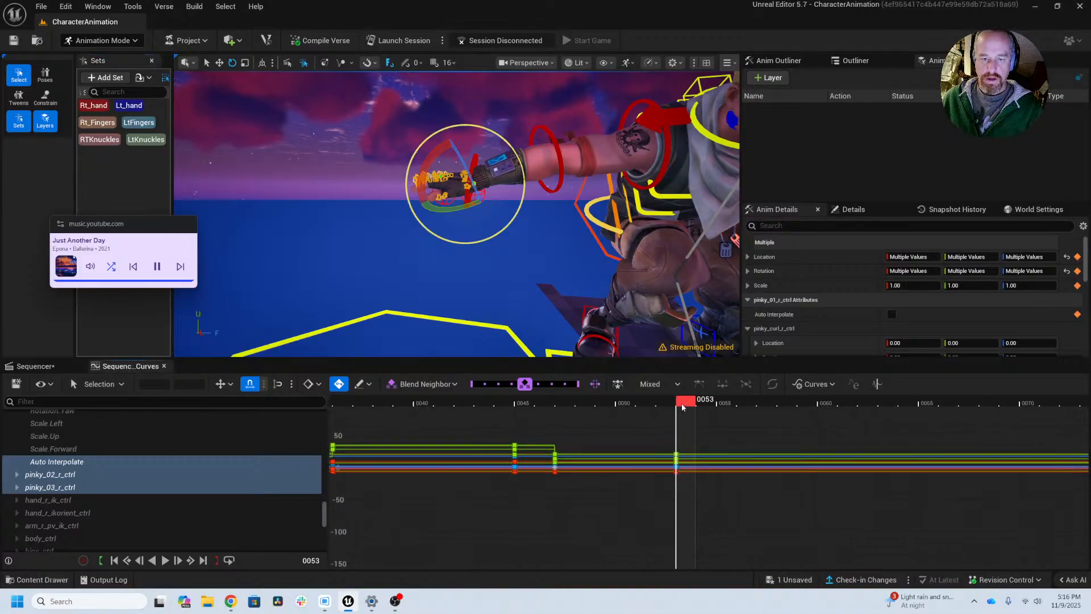
Step: At frame 55, rotate the Rt_Fingers set and the RTKnuckles set to bend the right hand's fingers
left_click_drag(694, 403, 727, 409)
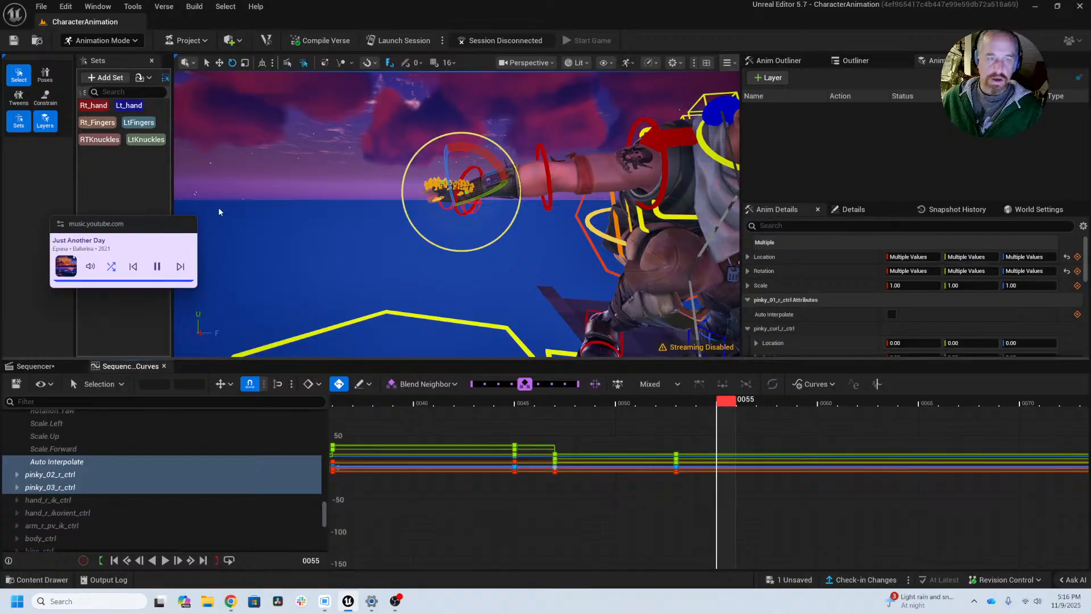
left_click(100, 127)
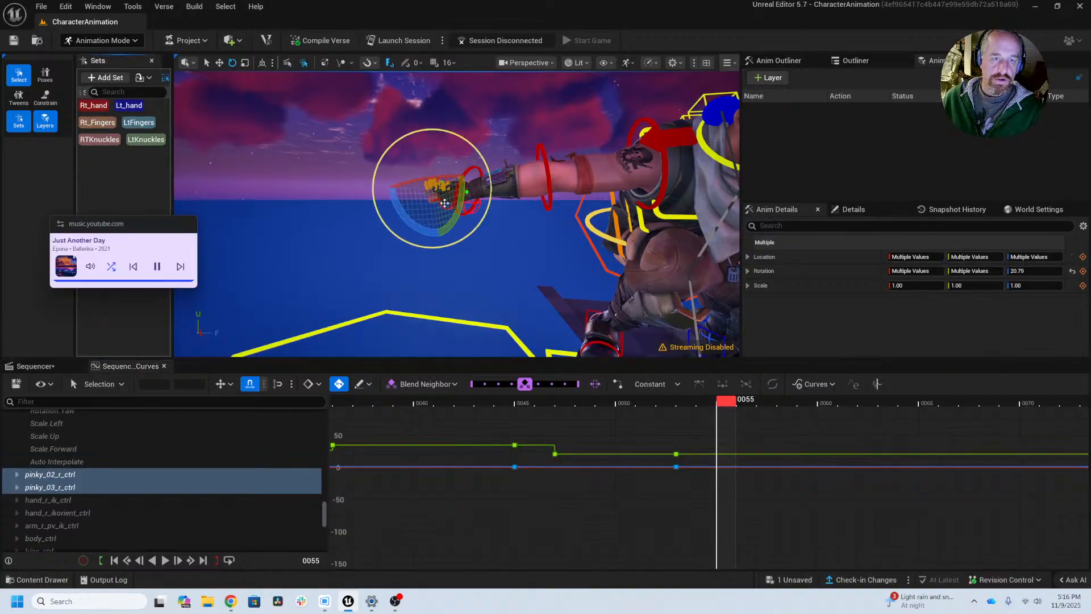
left_click_drag(444, 203, 458, 241, "alt")
left_click_drag(463, 164, 489, 226)
left_click(101, 140)
Step: At frame 58, rotate the RTKnuckles set slightly and the Rt_Fingers set further in the same bending direction
left_click_drag(727, 399, 789, 412)
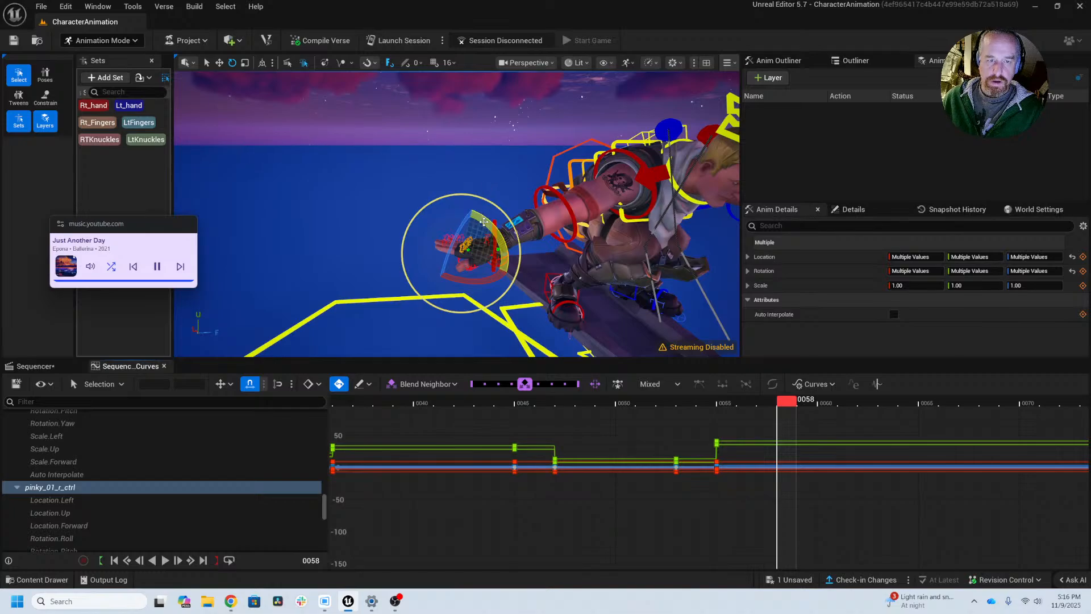
left_click_drag(501, 246, 508, 273)
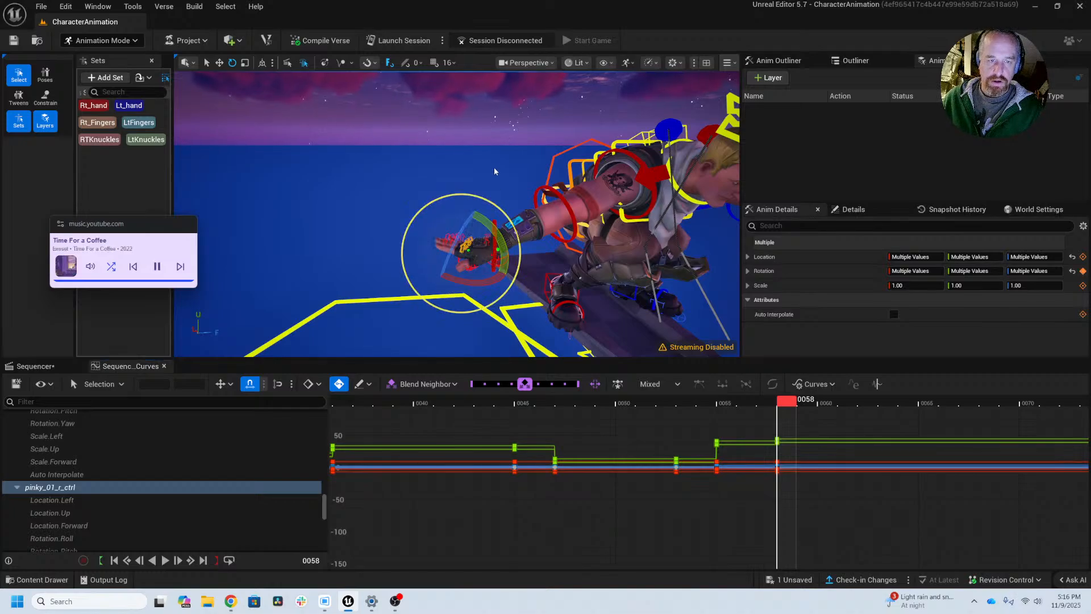
middle_click_drag(494, 171, 431, 106)
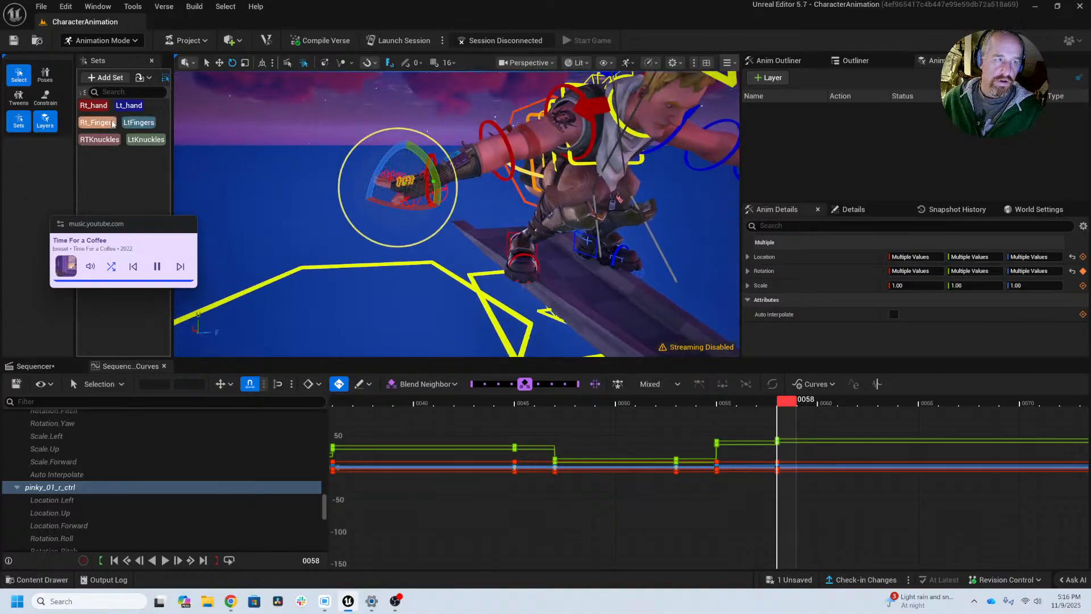
left_click(113, 123)
left_click_drag(428, 187, 433, 202)
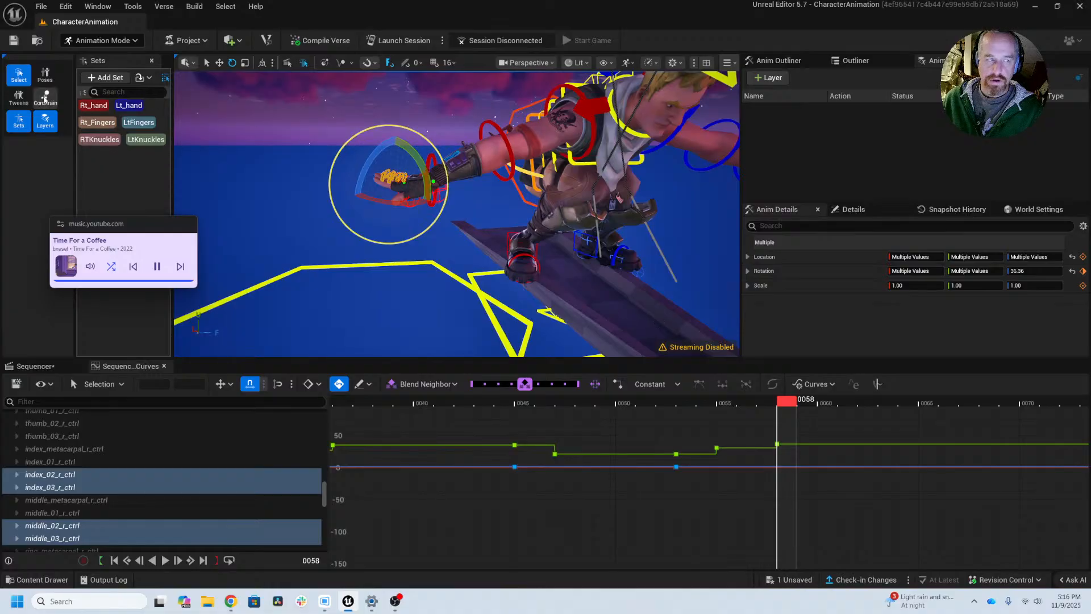
Step: Select the Rt_hand set and key its pose at frame 58 and again at frame 63
left_click(94, 106)
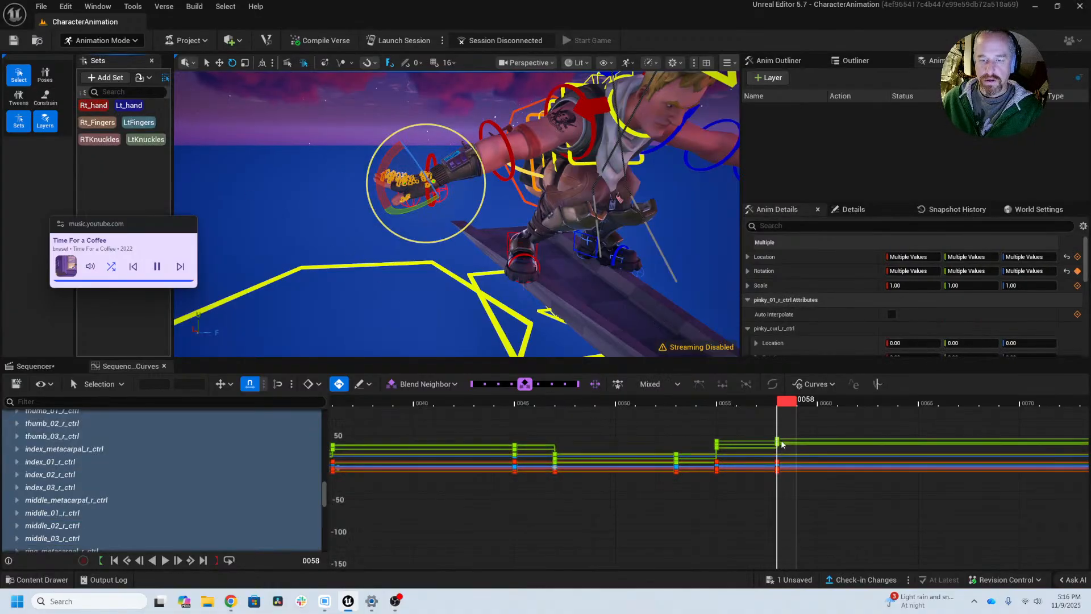
mouse_move(875, 443)
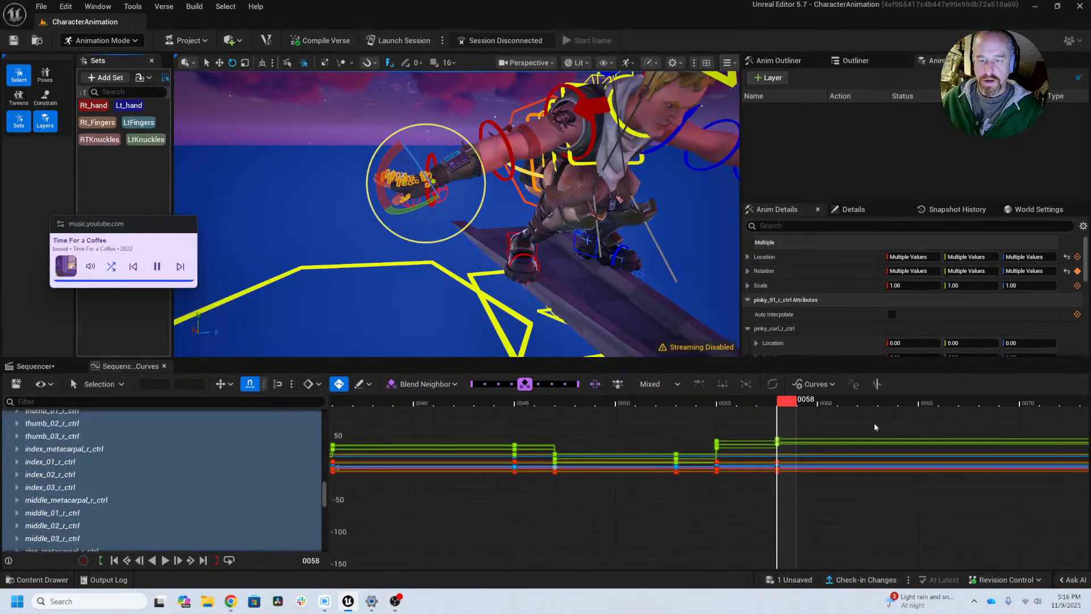
scroll(860, 424, "down", 1)
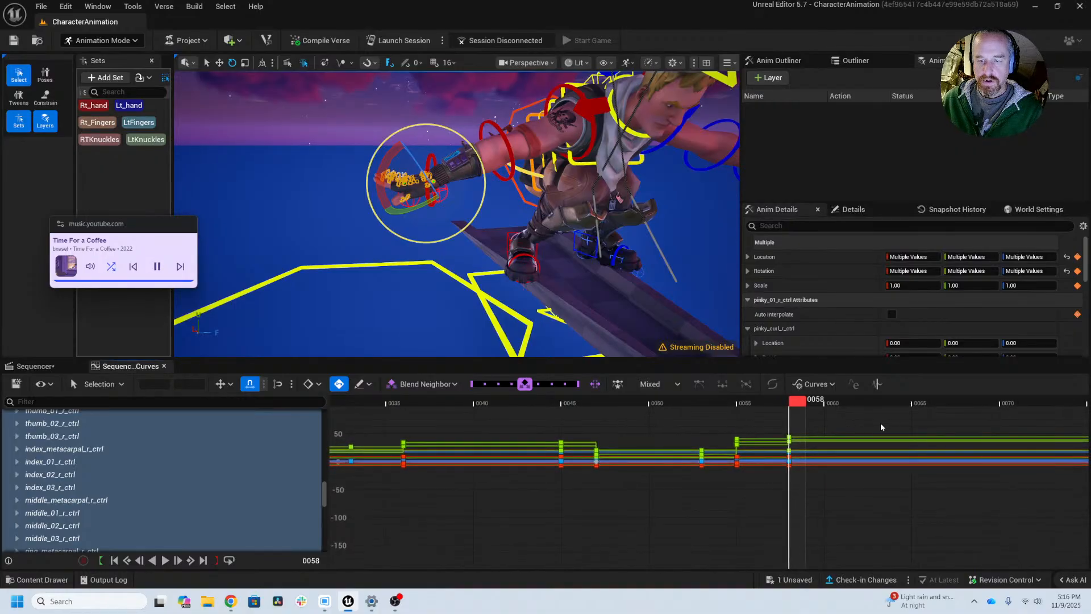
right_click_drag(881, 425, 567, 452)
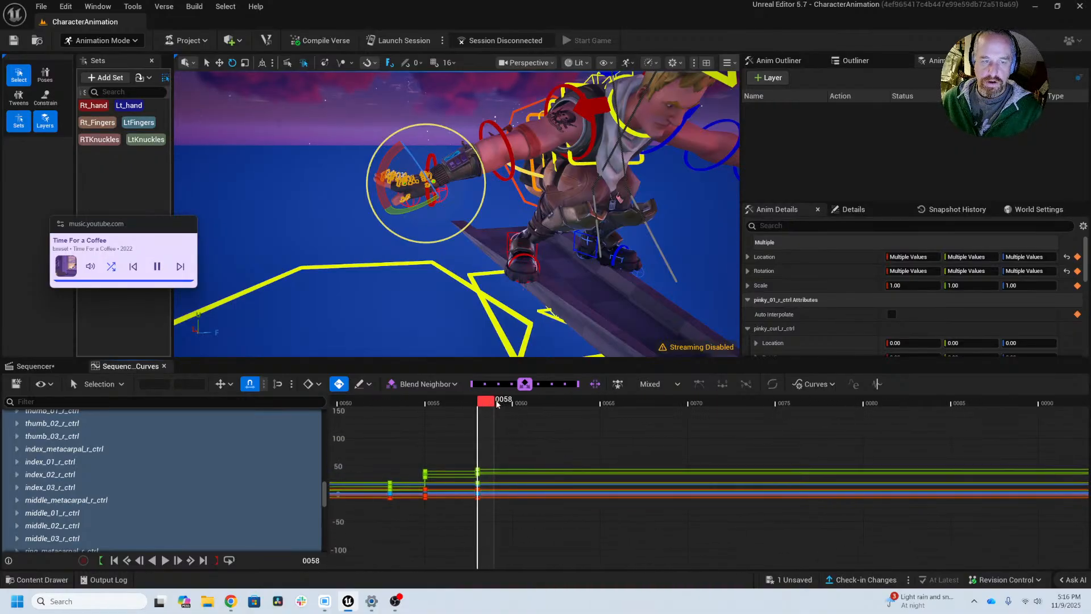
left_click_drag(497, 403, 580, 402)
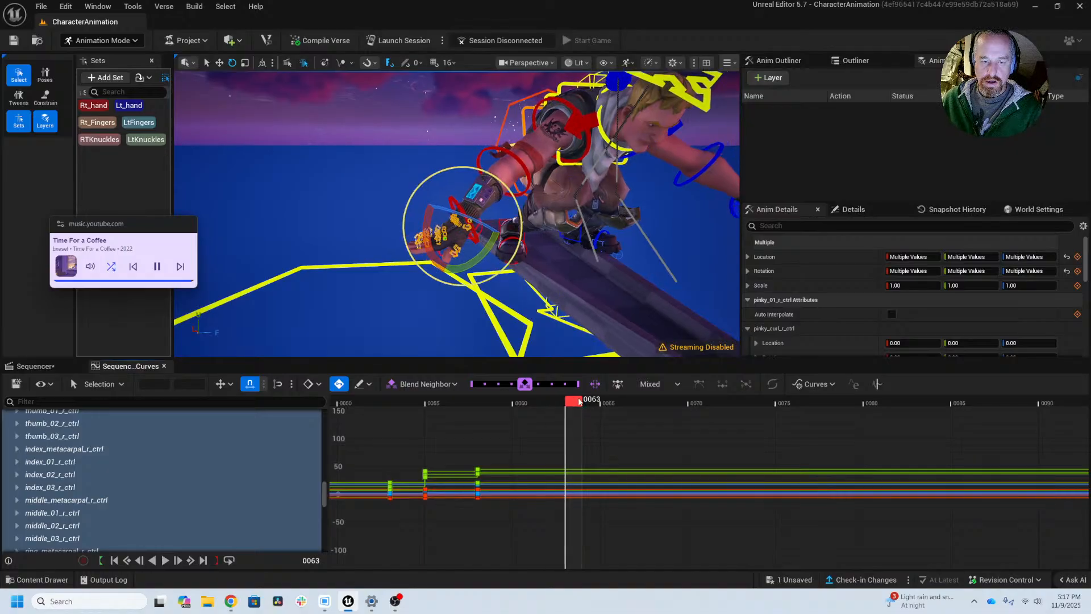
Step: At frame 68, rotate the RTKnuckles set and the Rt_Fingers set back to relax the right hand's fingers
left_click_drag(579, 402, 662, 403)
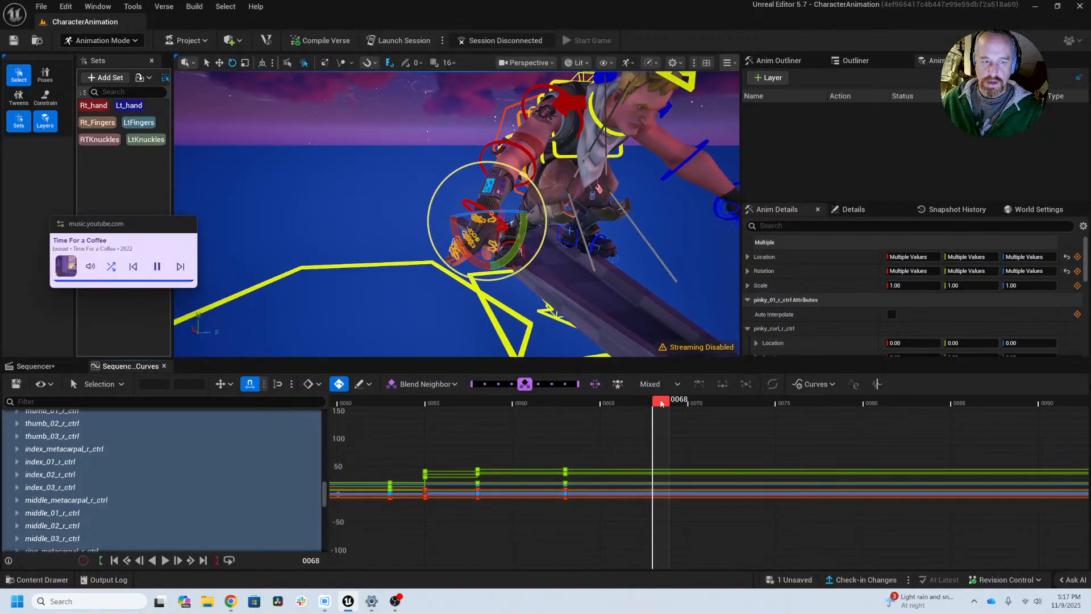
left_click(101, 140)
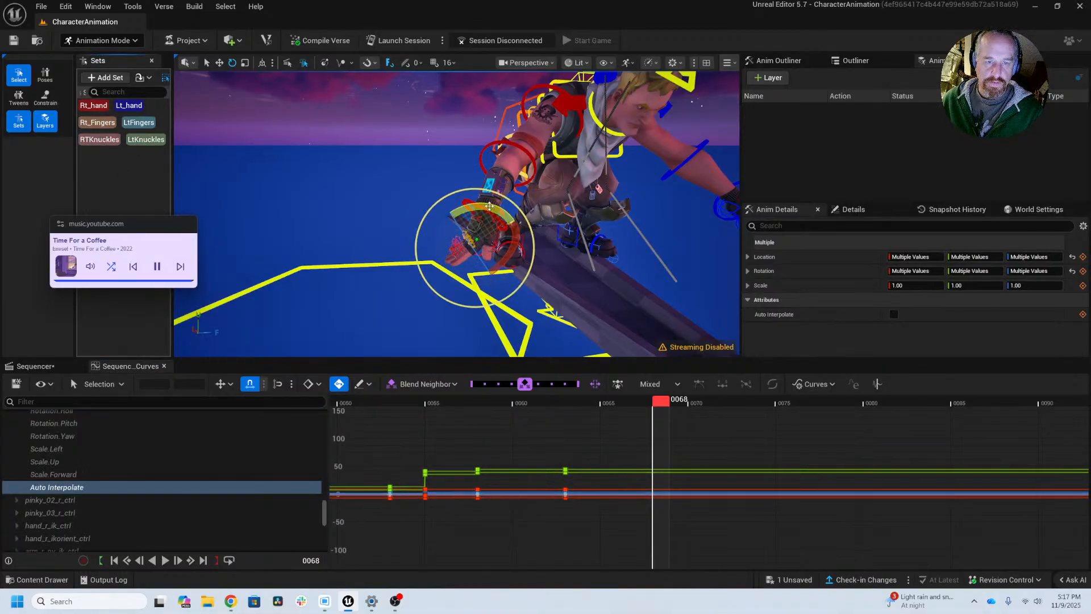
mouse_move(489, 206)
left_mouse_down()
mouse_move(507, 208)
mouse_move(463, 215)
mouse_move(469, 208)
left_mouse_up()
left_click(97, 122)
middle_click_drag(469, 208, 409, 147, "alt")
middle_click_drag(527, 194, 541, 239, "alt")
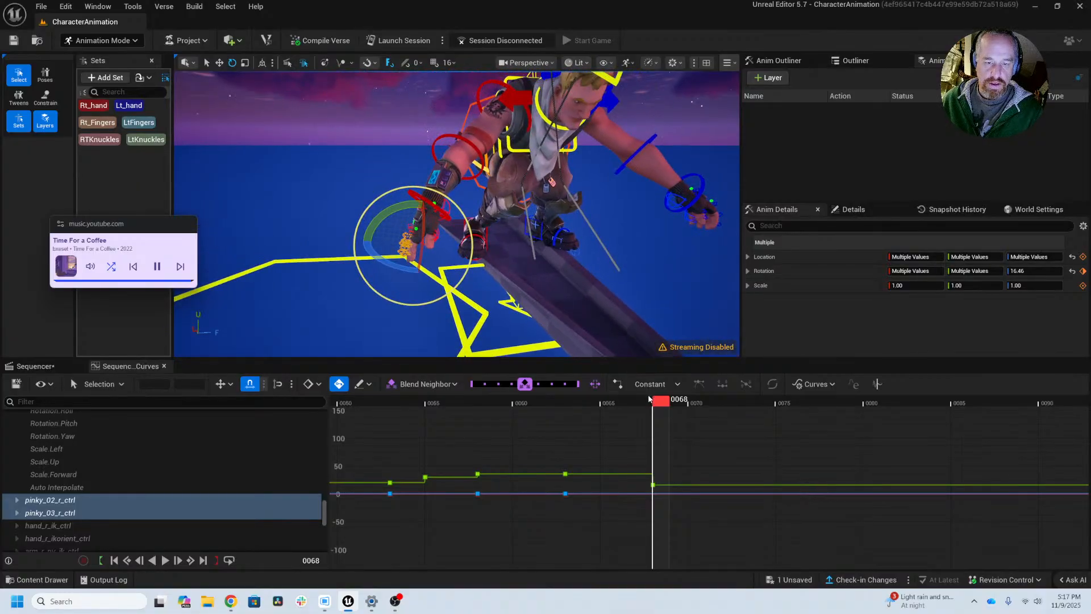
Step: Select the Rt_hand set and key its relaxed pose at frames 68 and 79
left_click(97, 107)
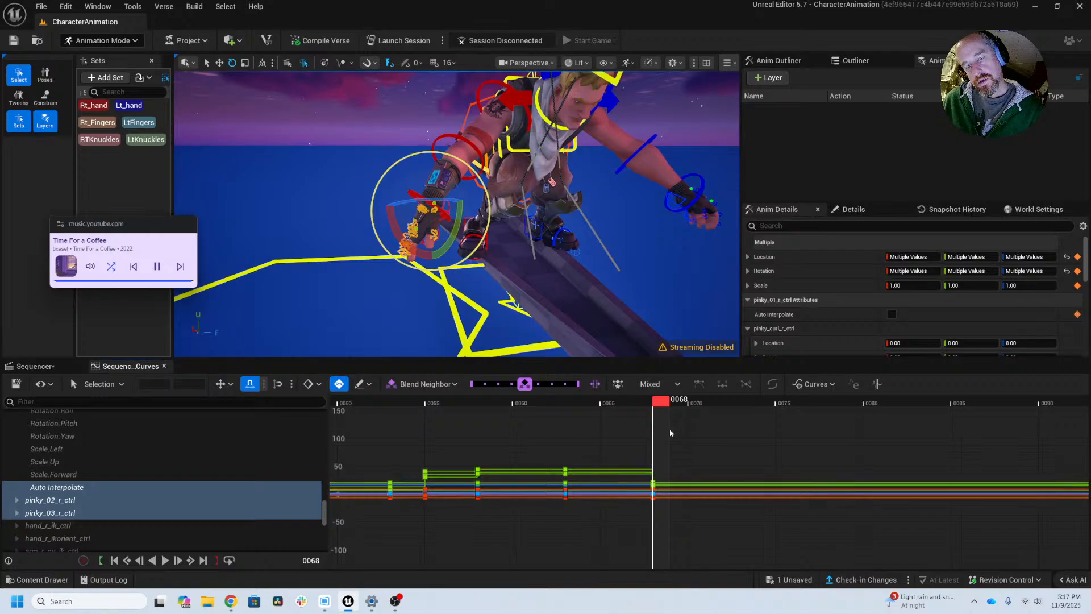
right_click(663, 451)
left_click(662, 445)
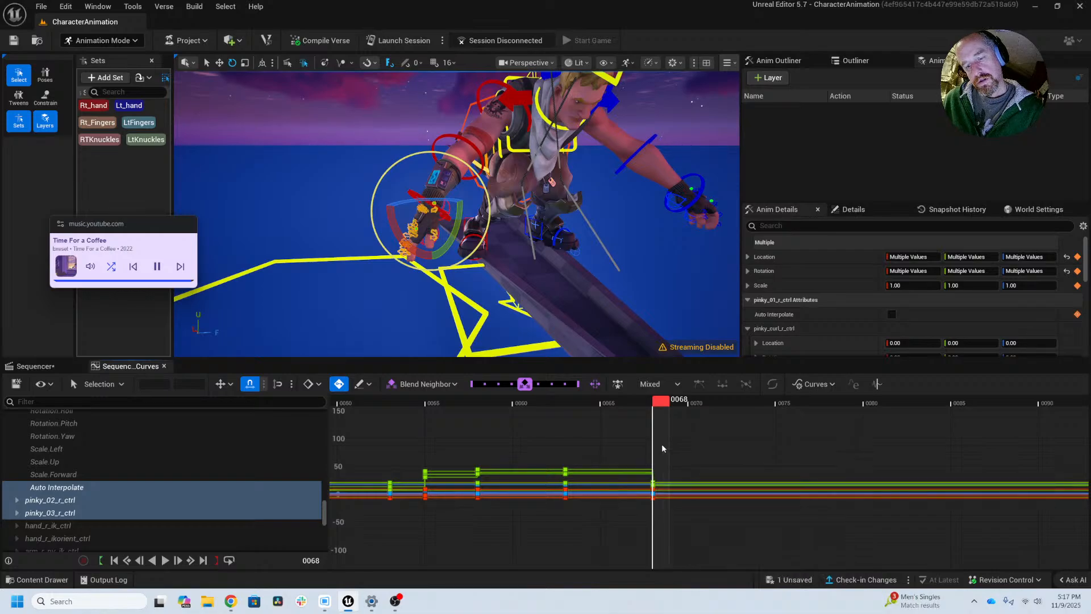
left_click_drag(666, 404, 851, 443)
key("s")
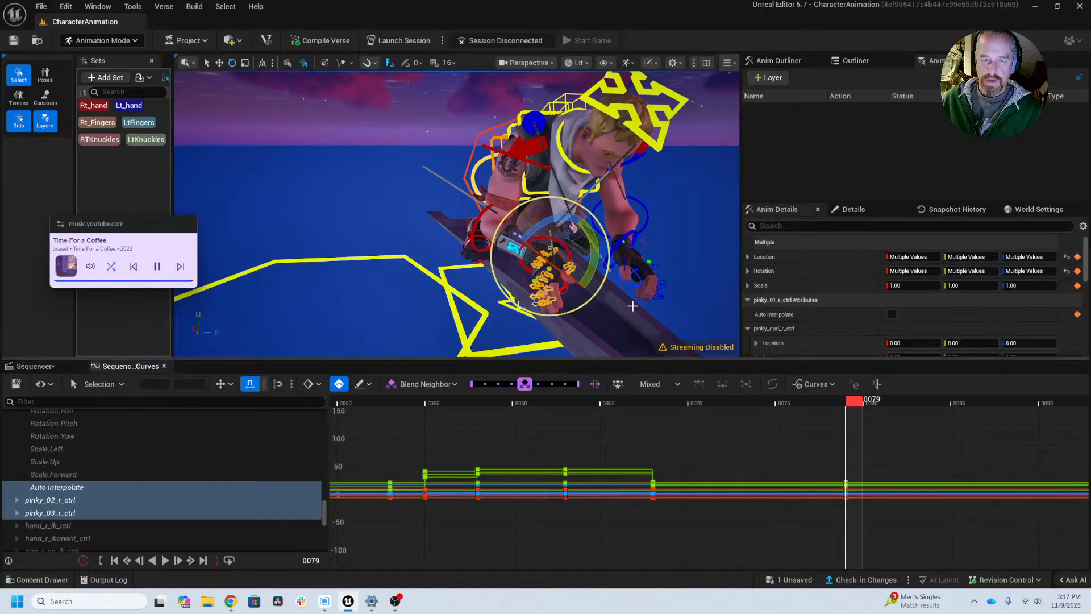
Step: Move the Rt_hand set's keys at frame 79 one frame earlier, to frame 78
middle_click_drag(634, 305, 486, 229)
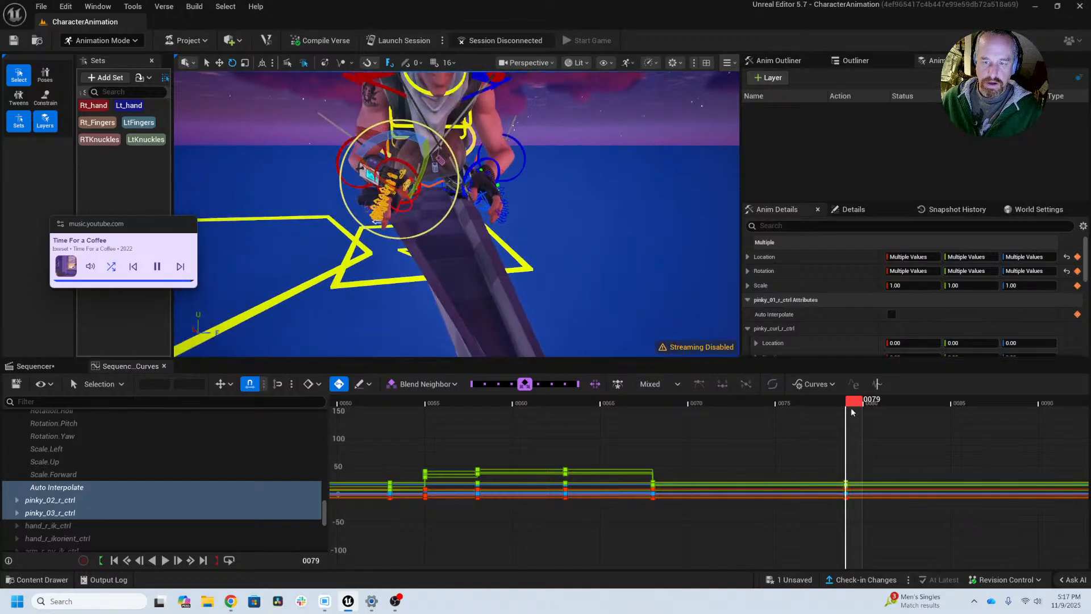
mouse_move(860, 401)
left_mouse_down()
mouse_move(889, 405)
mouse_move(858, 410)
left_mouse_up()
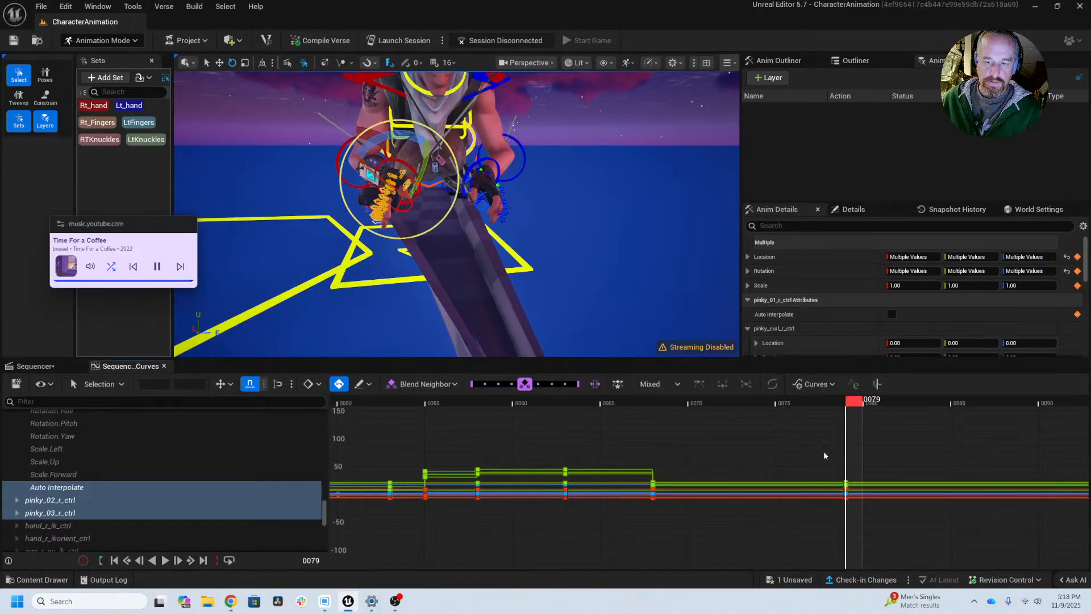
left_click_drag(824, 455, 857, 521)
middle_click_drag(851, 521, 845, 524)
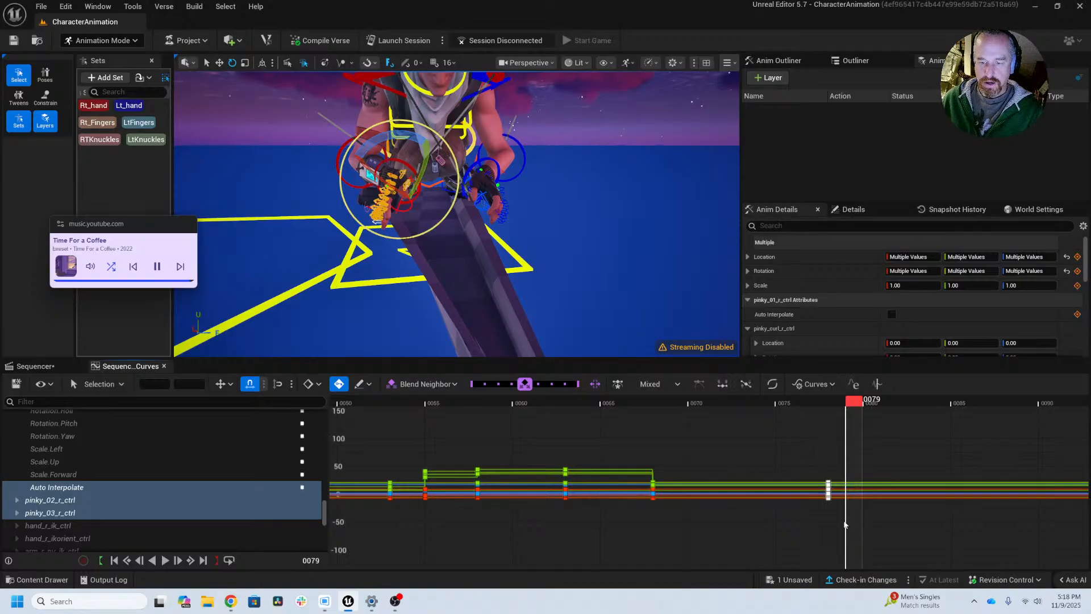
Step: At frame 80, bring the right hand into close view and rotate the RTKnuckles set, then select the Rt_Fingers set and adjust the fingers
left_click_drag(851, 402, 869, 405)
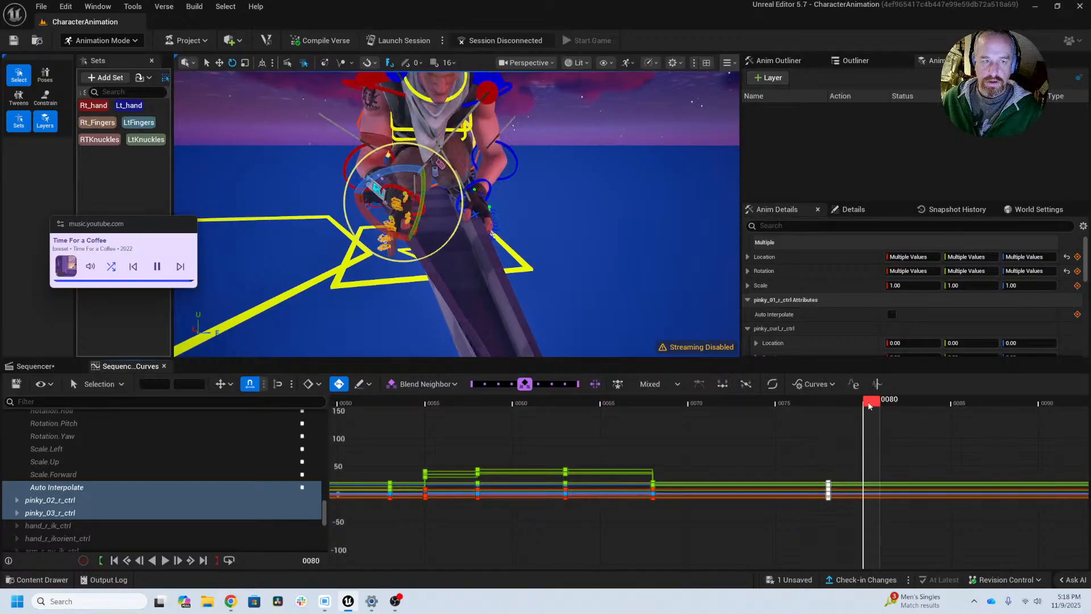
middle_click_drag(460, 241, 533, 241)
scroll(460, 241, "up", 6)
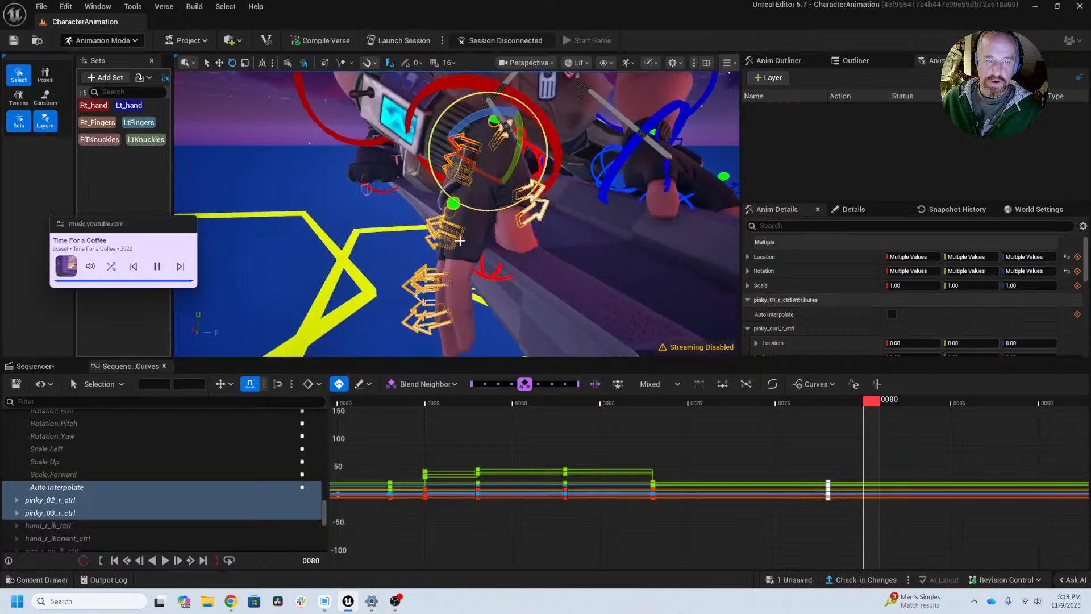
left_click_drag(460, 241, 500, 278, "alt")
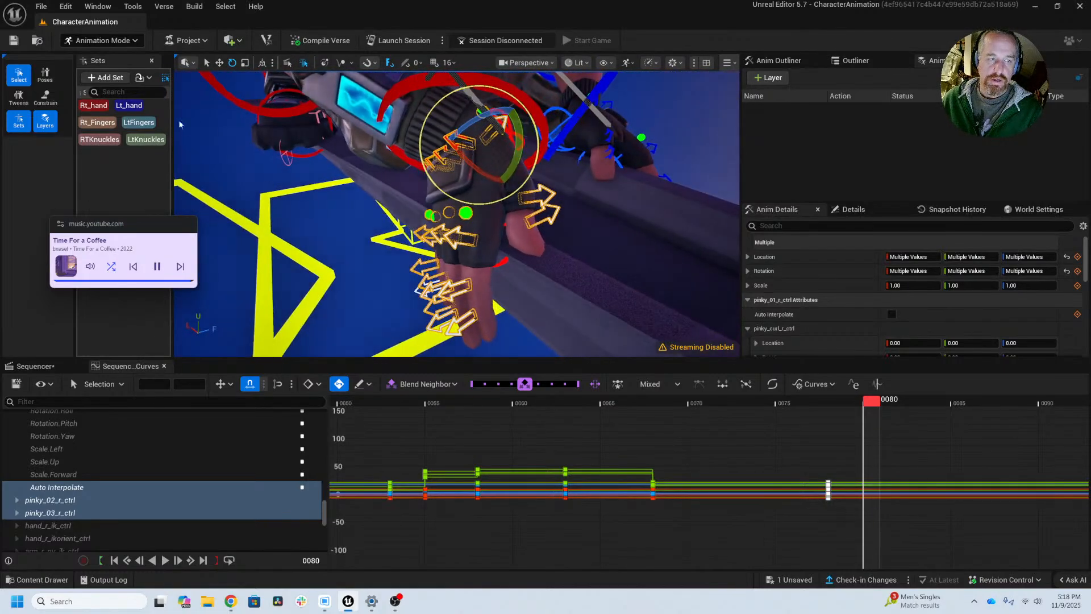
left_click(99, 140)
left_click_drag(452, 207, 416, 195)
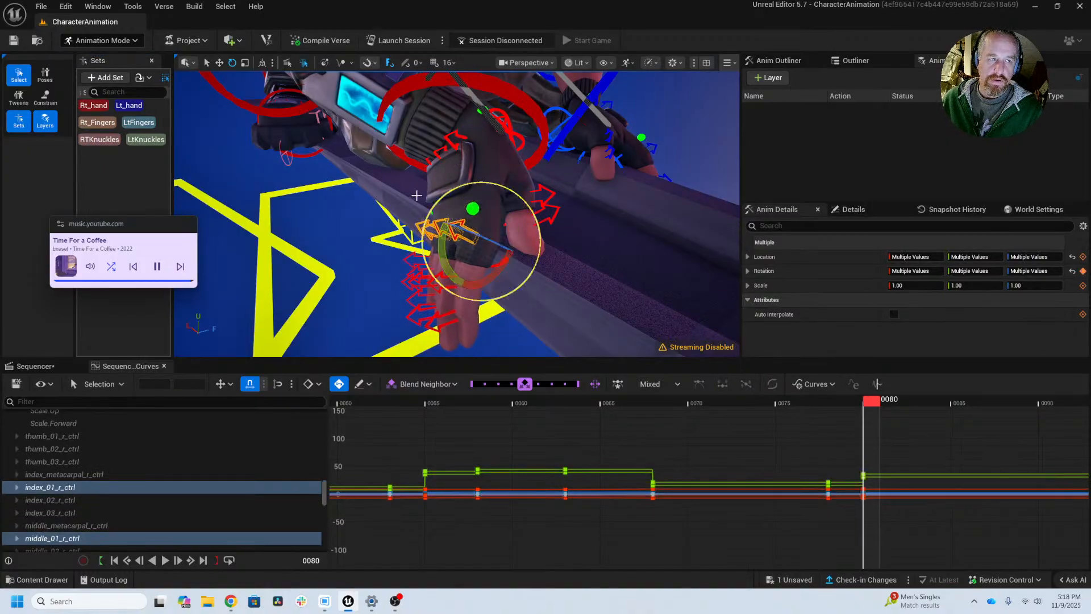
left_click(111, 123)
left_click_drag(469, 238, 481, 218)
Step: At frame 80, spread the right hand's fingers by rotating index_01_r_ctrl, pinky_01_r_ctrl and ring_01_r_ctrl individually
left_click(489, 220)
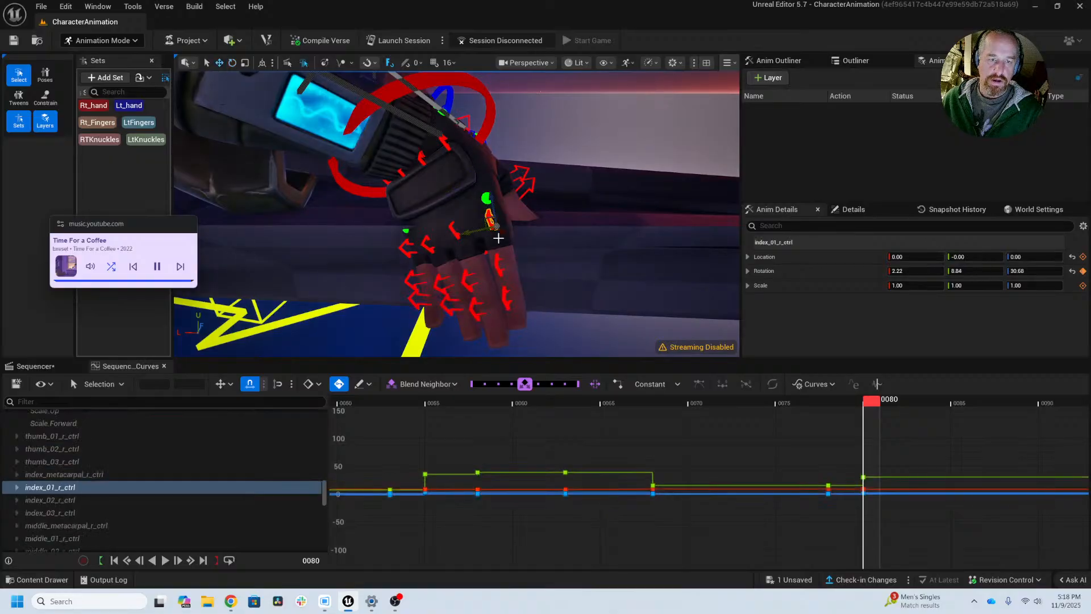
left_click_drag(540, 246, 479, 257)
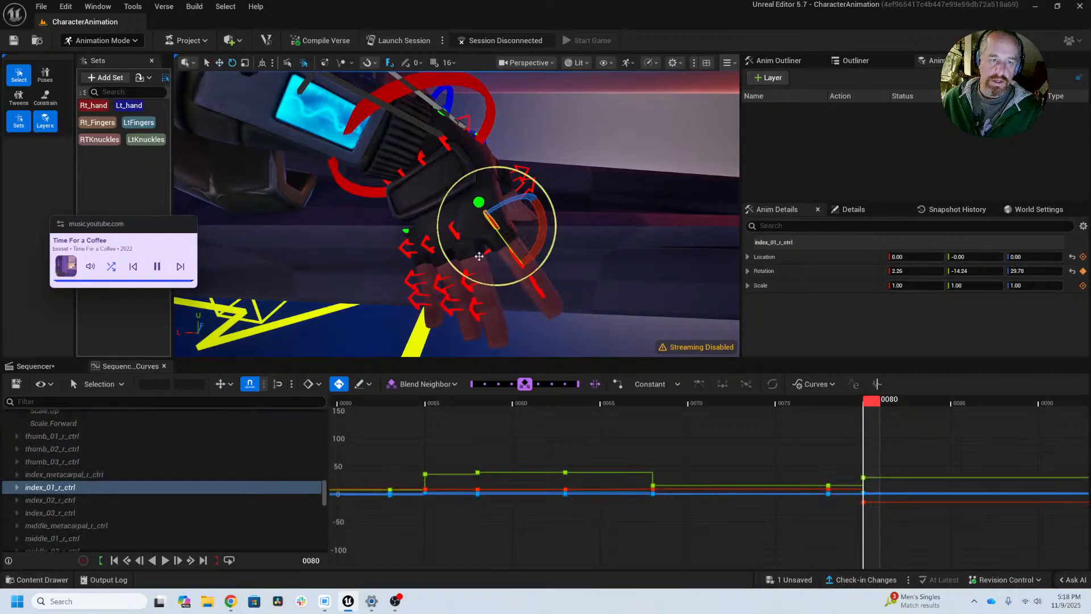
left_click(408, 251)
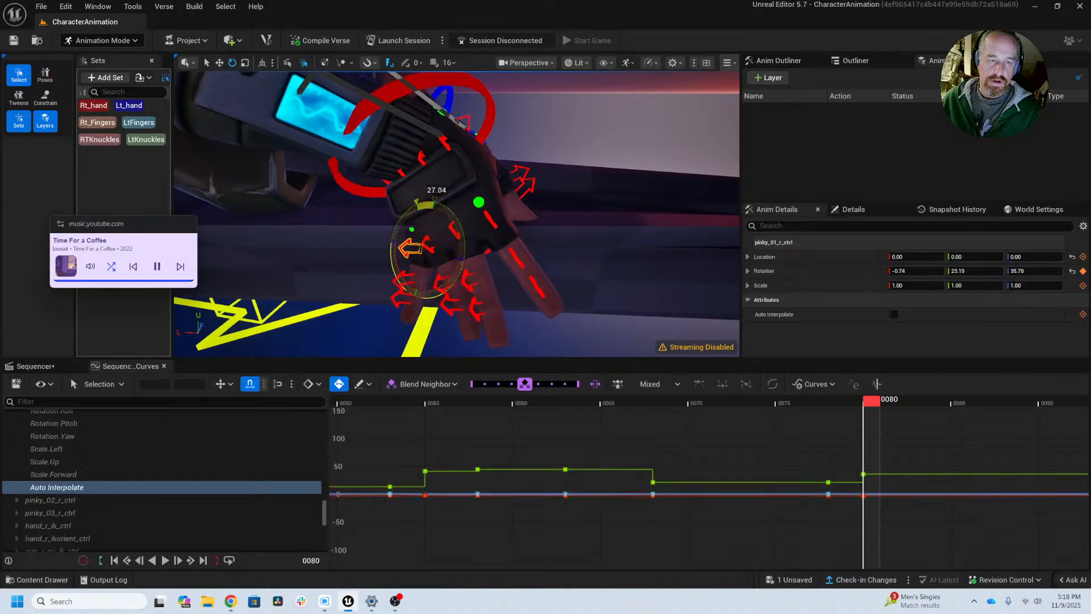
left_click_drag(439, 255, 443, 257)
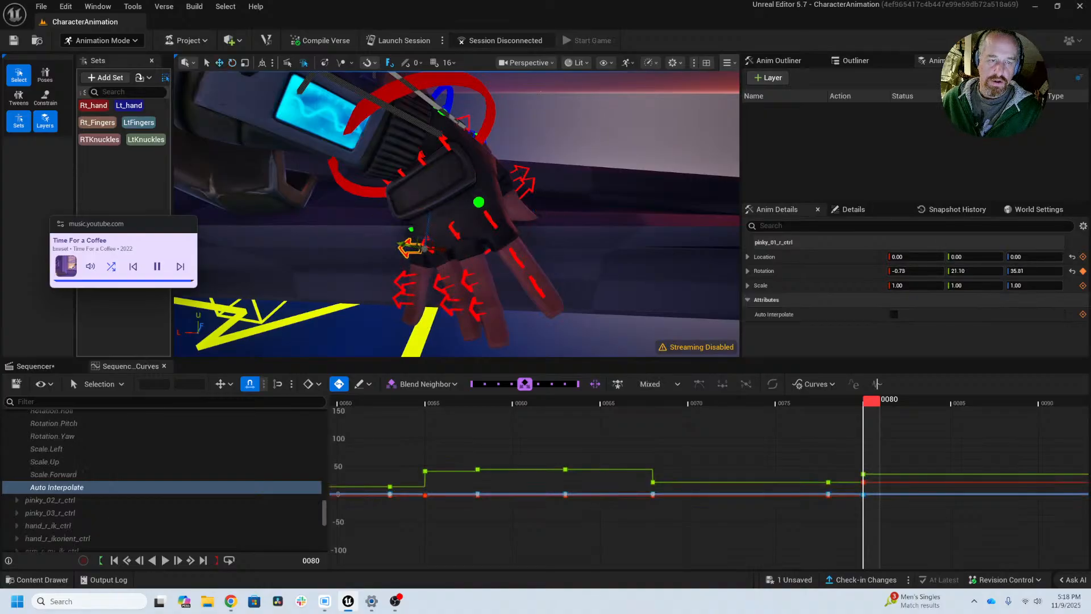
left_click(437, 249)
left_click_drag(477, 252, 472, 248)
Step: Pose the right thumb at frame 80 by rotating thumb_01_r_ctrl away from the palm and bending thumb_02_r_ctrl to about 34°
left_click_drag(501, 186, 372, 197, "alt")
left_click(511, 136)
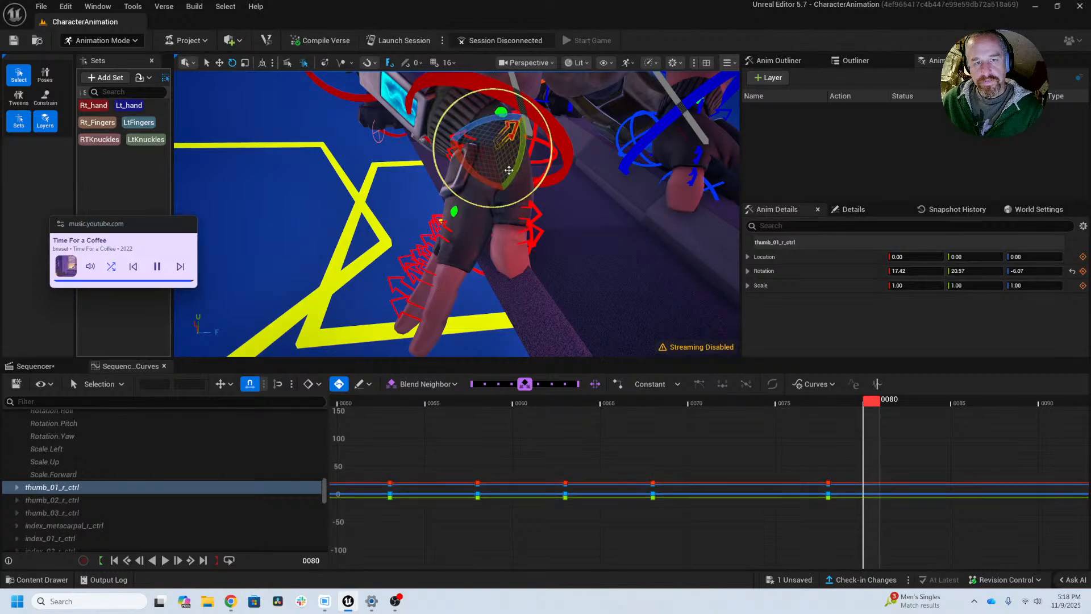
left_click_drag(480, 167, 514, 160)
left_click(573, 200)
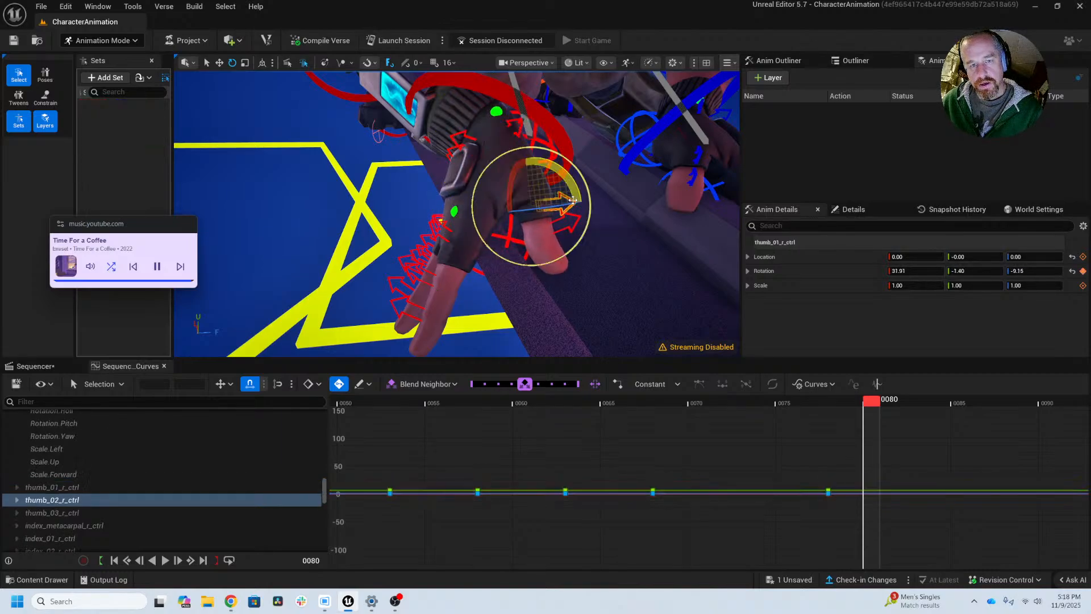
left_click_drag(575, 190, 568, 172)
right_click_drag(609, 224, 580, 226, "alt")
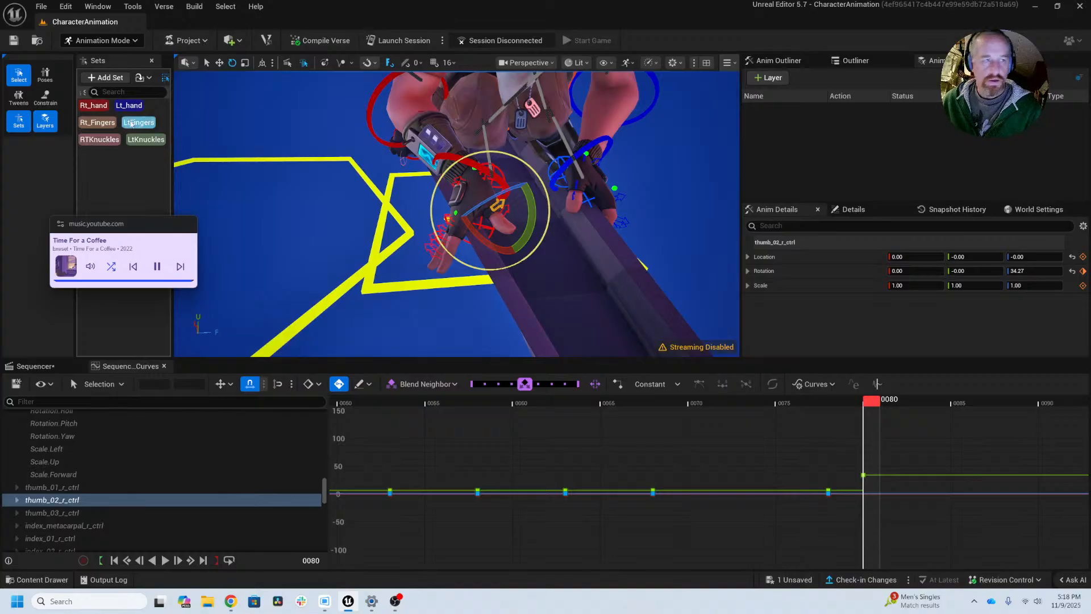
Step: Move the Rt_Fingers set's frame 80 keys to frame 79 and key the set again at frame 80
left_click(97, 122)
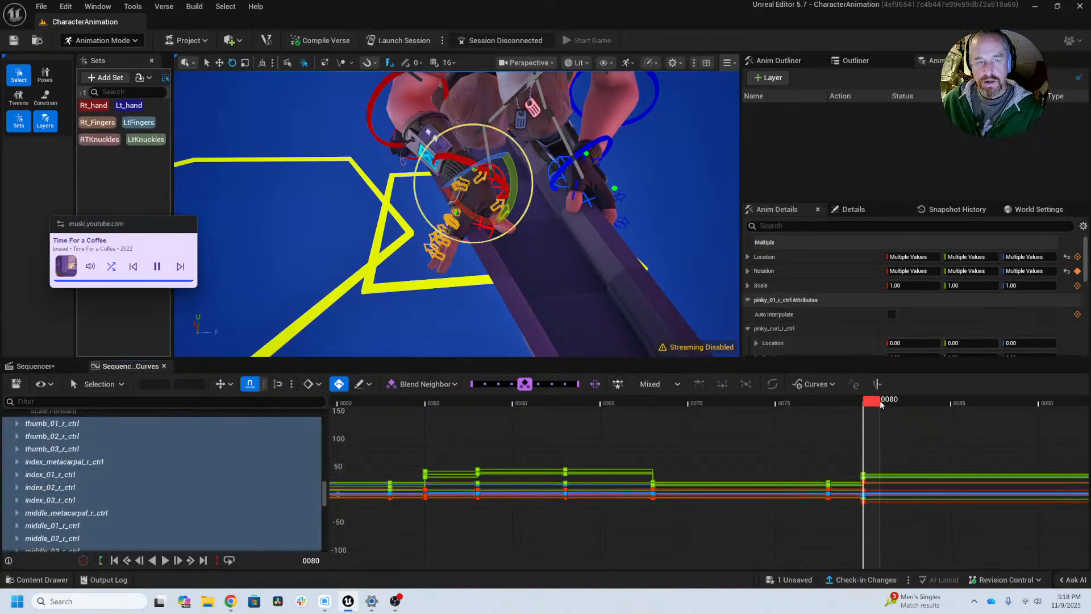
mouse_move(880, 402)
left_mouse_down()
mouse_move(936, 408)
mouse_move(844, 406)
mouse_move(896, 407)
mouse_move(855, 407)
mouse_move(868, 408)
left_mouse_up()
left_click_drag(797, 440, 845, 460)
middle_click_drag(884, 496, 872, 495)
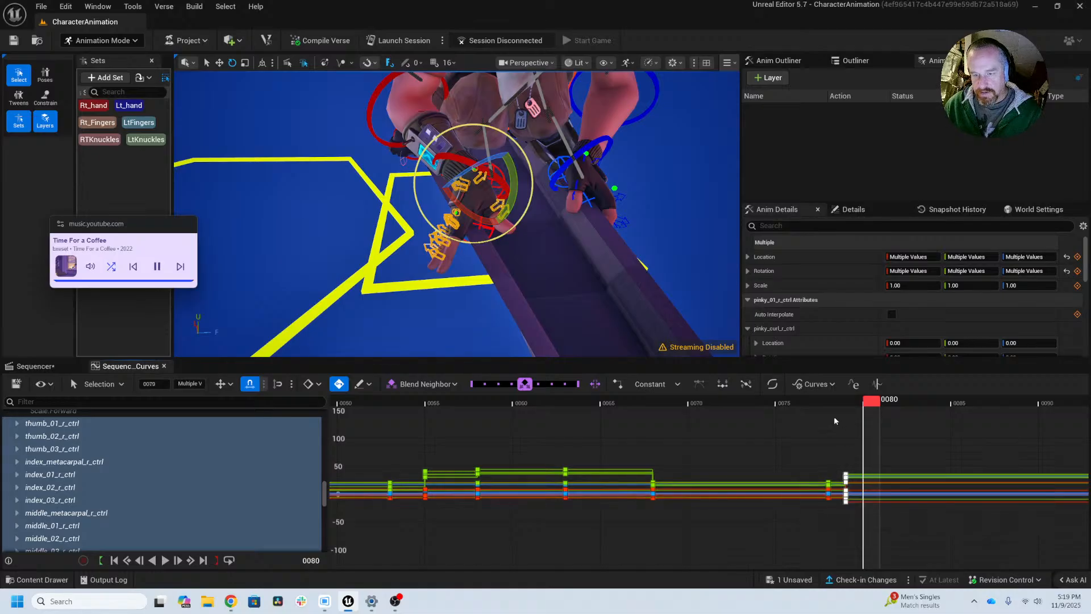
left_click_drag(806, 399, 865, 414)
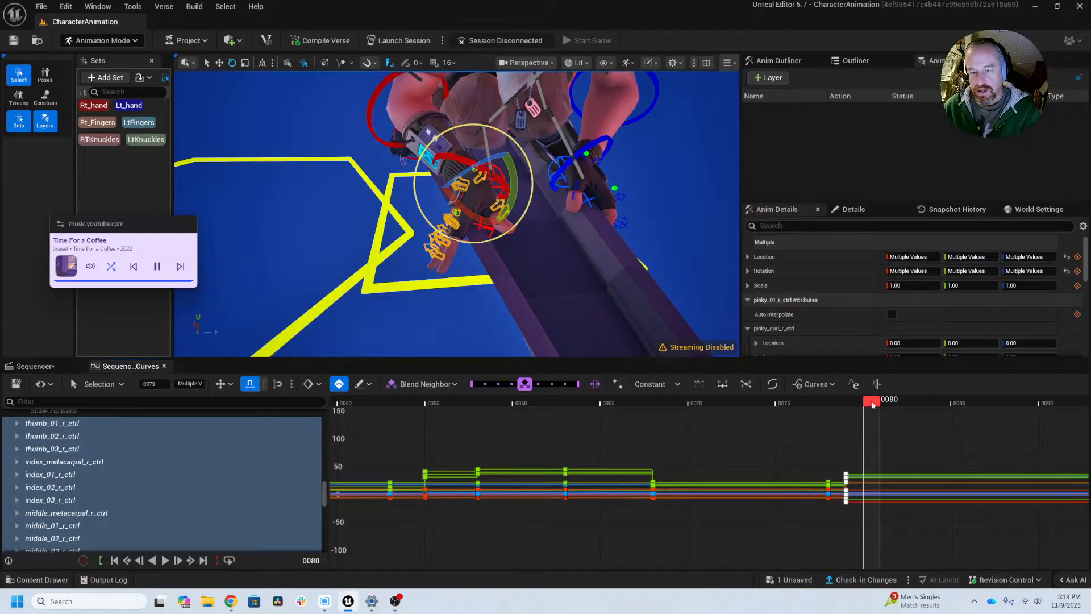
Step: At frame 81, rotate index_01_r_ctrl to about 11, -10, -10 to lift the base of the right index finger
left_click_drag(888, 404, 905, 404)
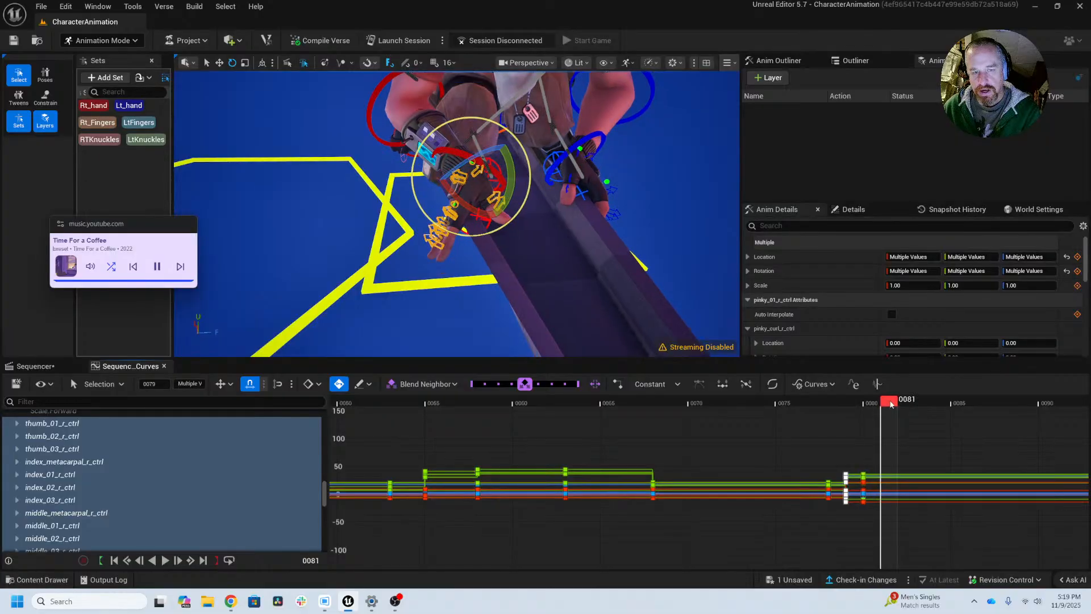
key("f")
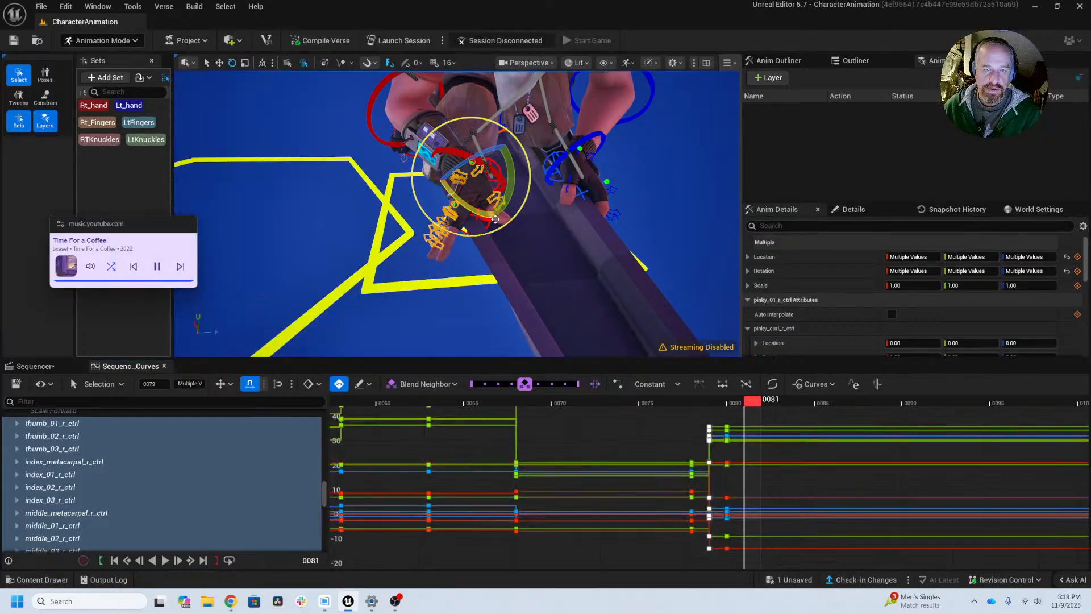
mouse_move(507, 223)
right_mouse_down("alt")
mouse_move(562, 223)
mouse_move(497, 241)
right_mouse_up("alt")
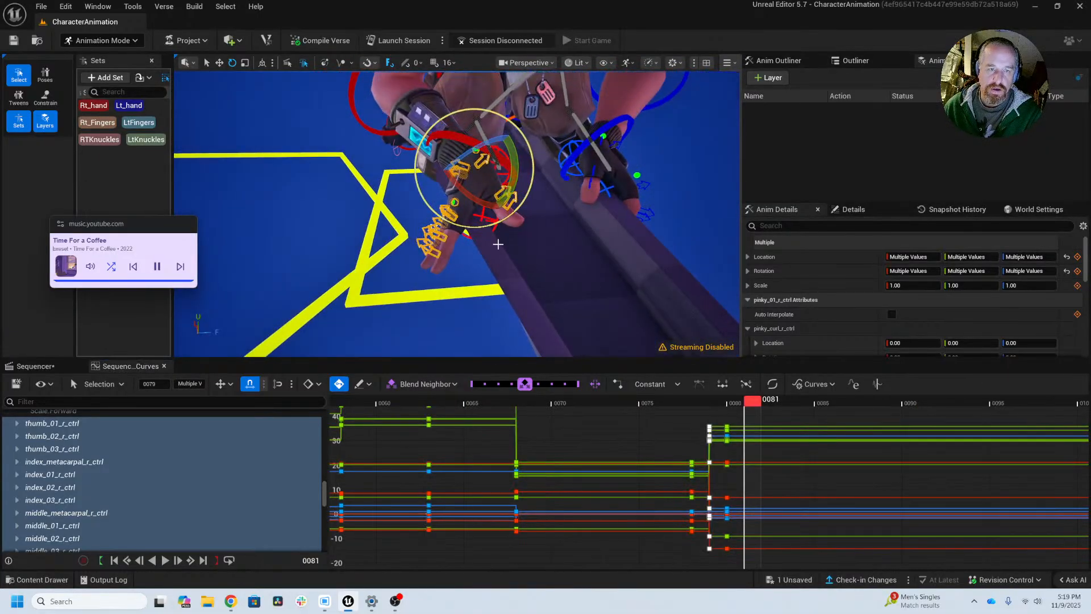
left_click_drag(497, 241, 477, 193, "alt")
right_click_drag(478, 193, 528, 194, "alt")
middle_click_drag(528, 193, 529, 250, "alt")
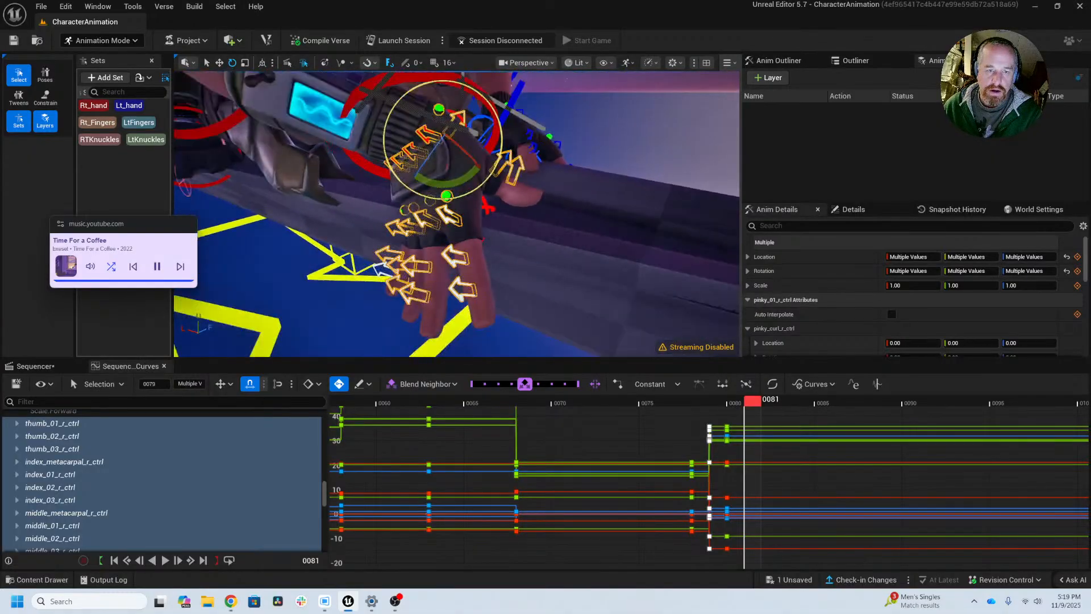
left_click(447, 221)
left_click_drag(498, 232, 392, 191, "alt")
left_click_drag(437, 236, 462, 275)
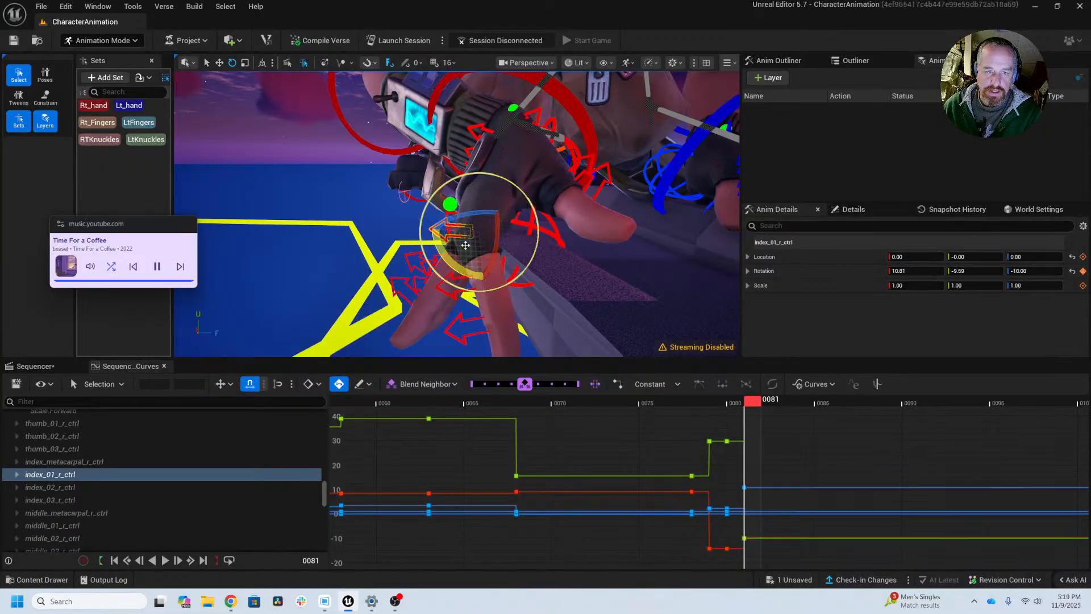
left_click_drag(497, 228, 506, 263)
middle_click_drag(522, 268, 522, 325)
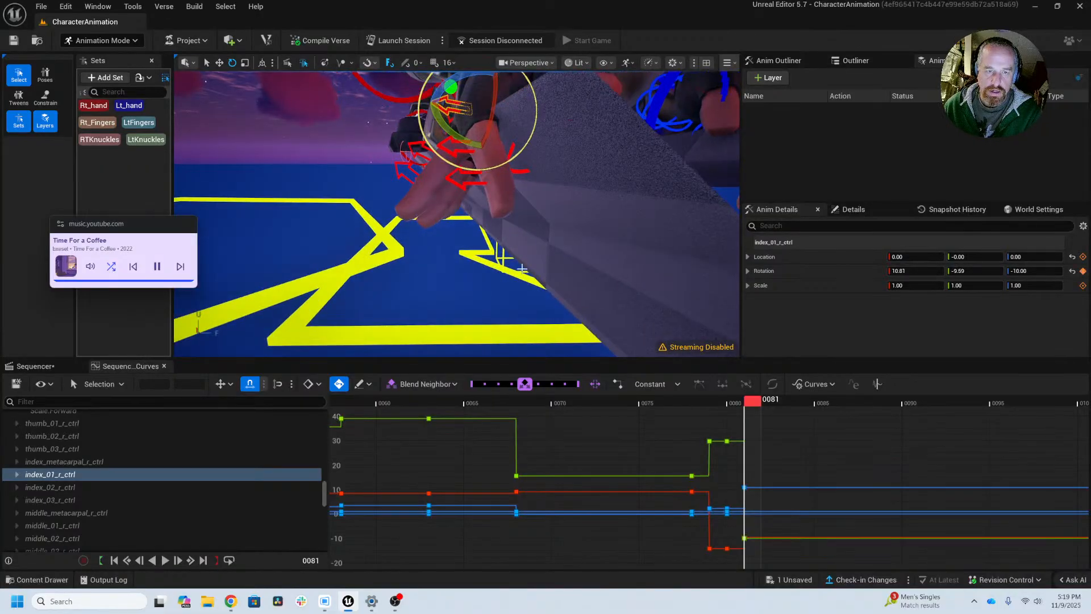
Step: Bend the right index finger at frame 81, rotating index_02_r_ctrl to about -32° and index_03_r_ctrl to about 47° in Z
mouse_move(462, 278)
left_mouse_down("alt")
mouse_move(545, 267)
mouse_move(463, 277)
left_mouse_up("alt")
key("w")
left_click(459, 275)
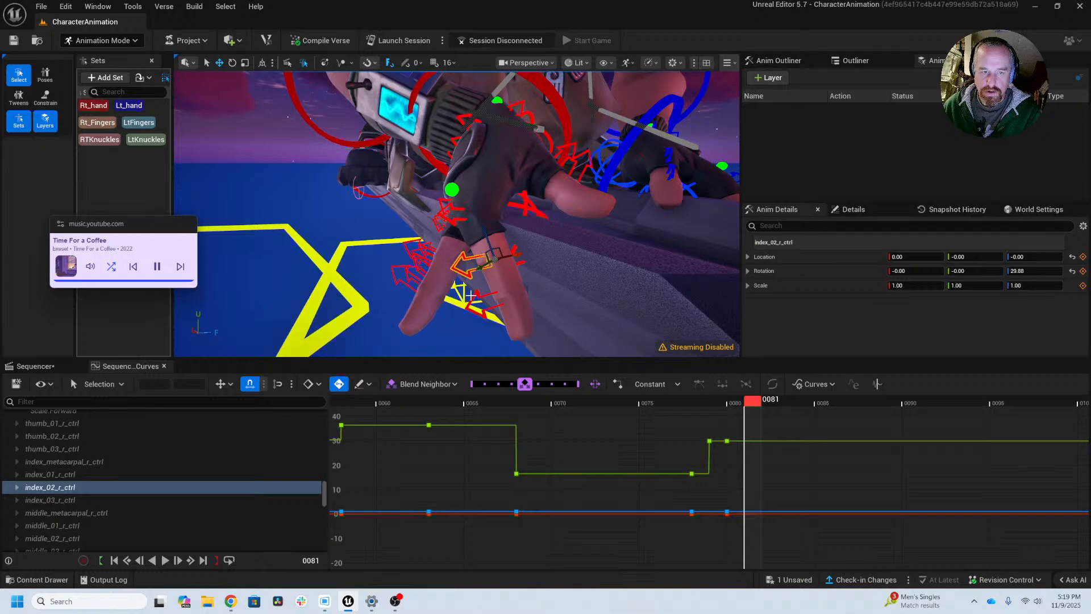
key("e")
left_click_drag(471, 294, 444, 215)
key("w")
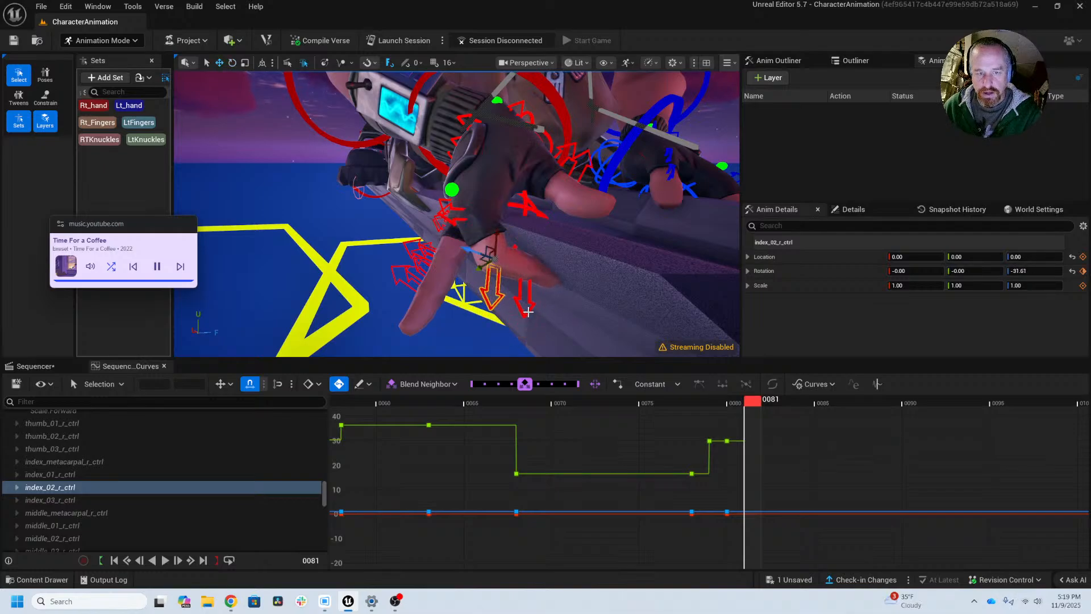
left_click(526, 309)
key("e")
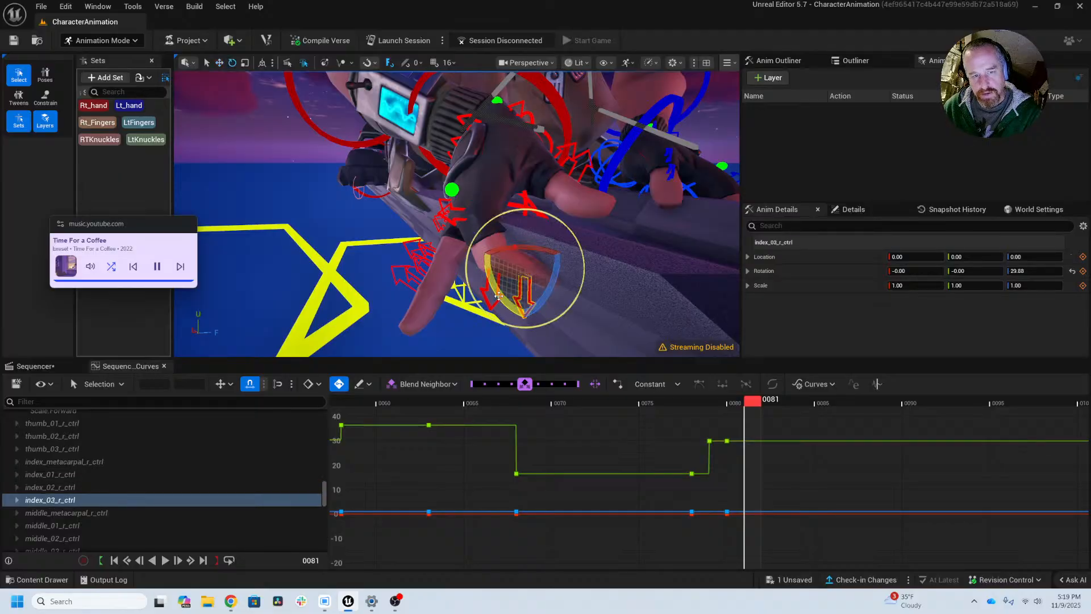
mouse_move(499, 295)
left_mouse_down()
mouse_move(465, 242)
mouse_move(507, 287)
left_mouse_up()
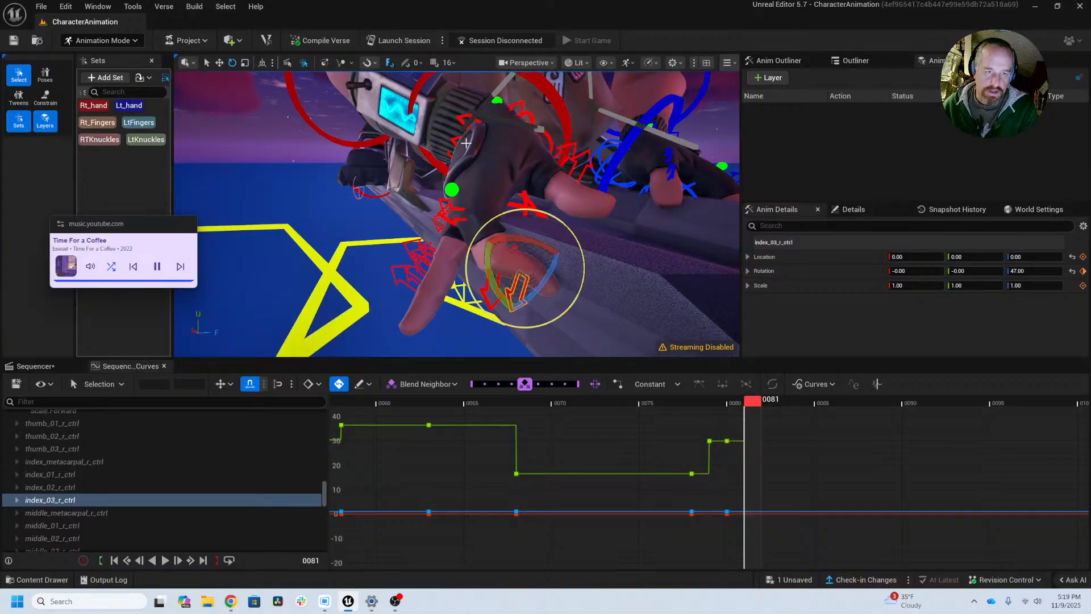
Step: Bend the right middle finger at frame 81, rotating middle_01_r_ctrl to about -26° and middle_02_r_ctrl to about -34° in Z
left_click(441, 223)
left_click_drag(442, 223, 435, 167, "alt")
left_click(519, 173)
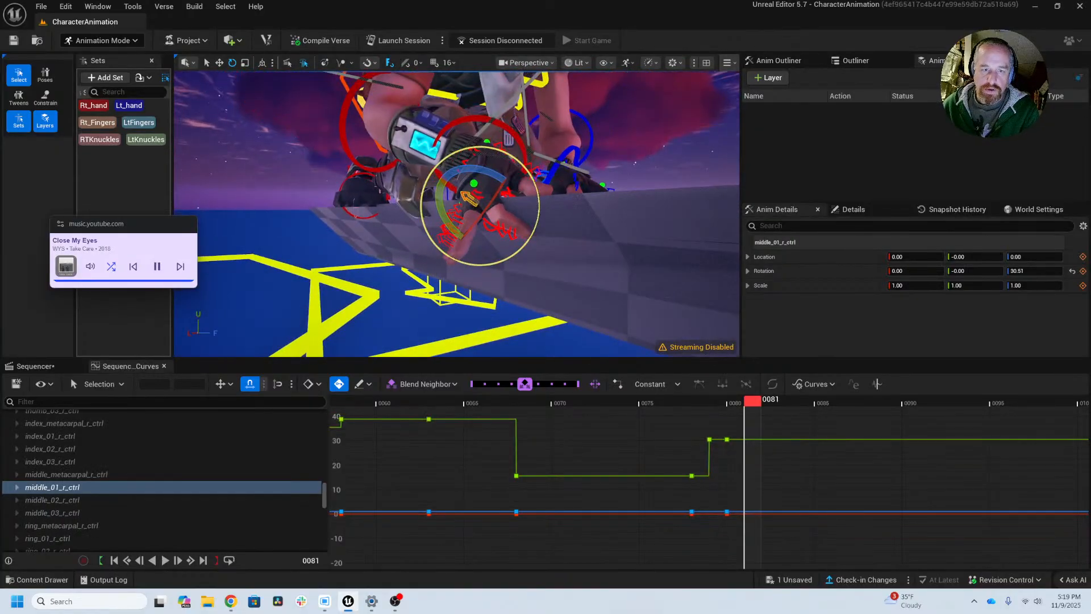
scroll(667, 267, "up", 5)
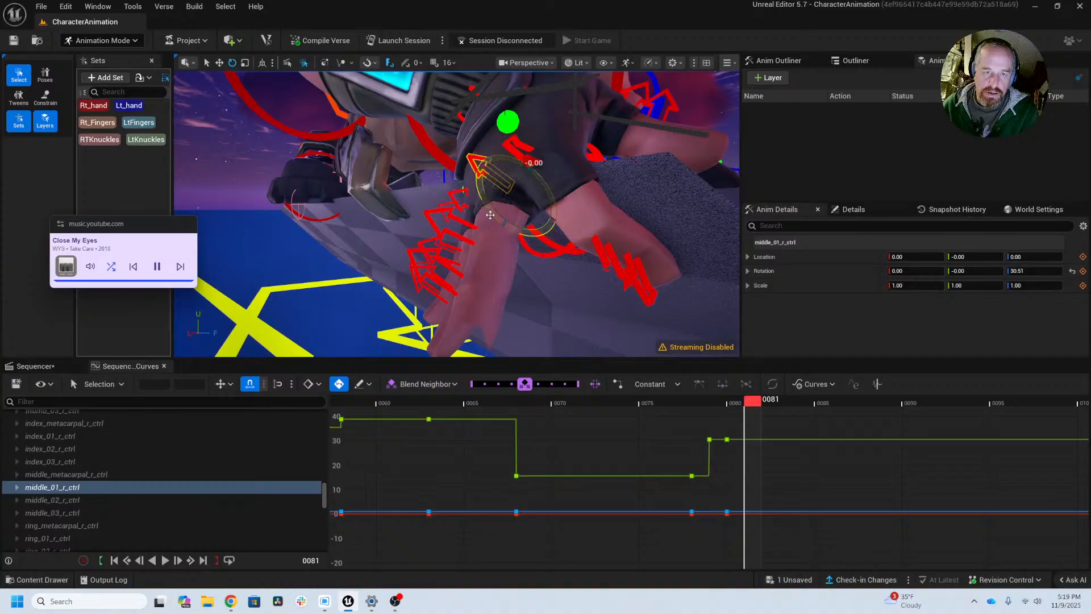
left_click_drag(490, 215, 481, 260)
left_click(505, 267)
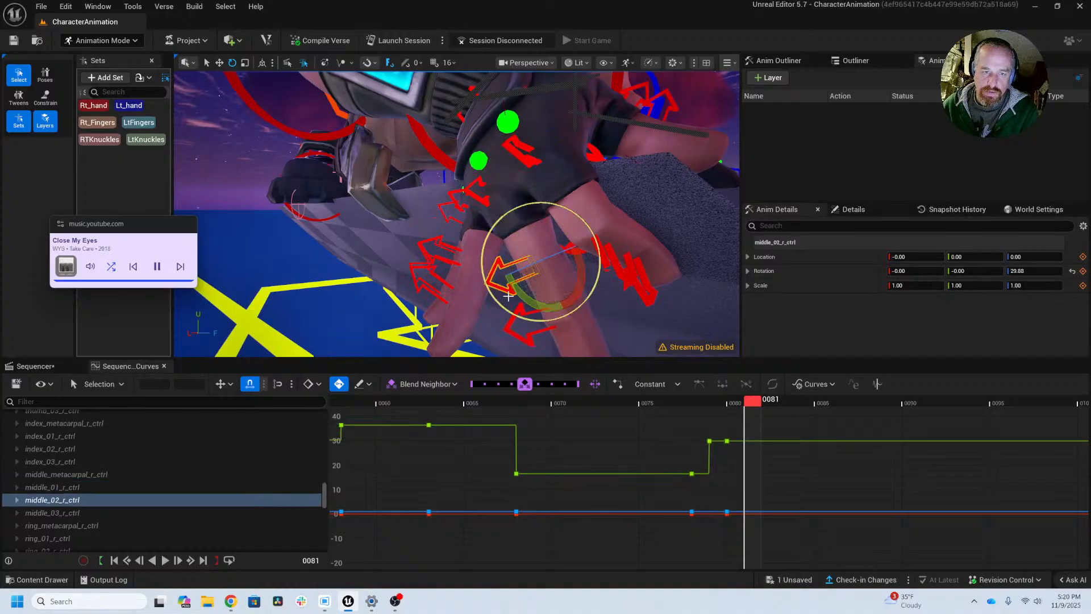
left_click_drag(515, 294, 499, 254)
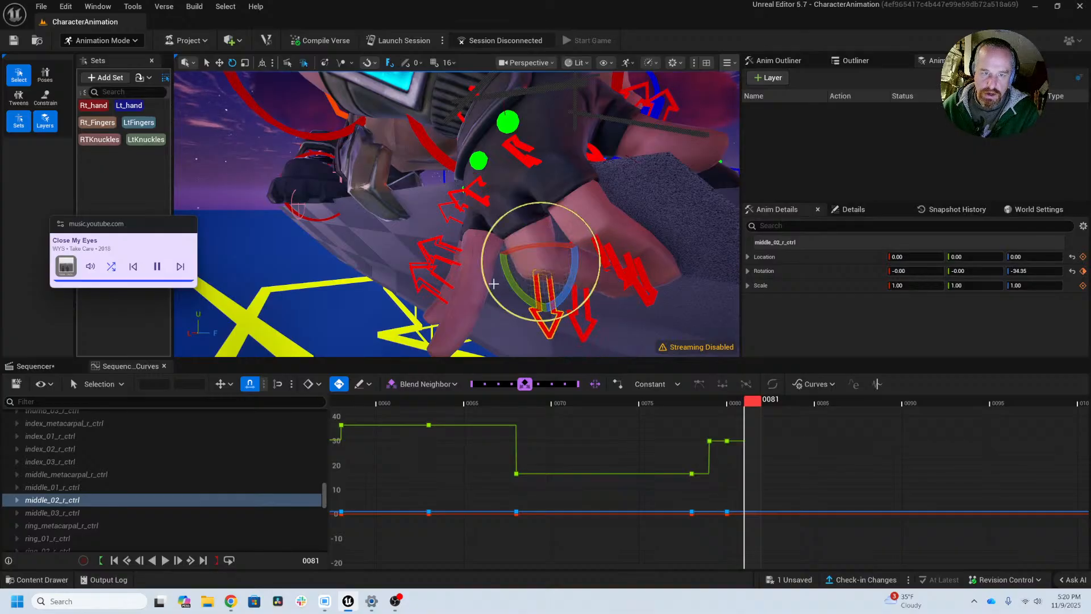
right_click_drag(494, 284, 460, 284)
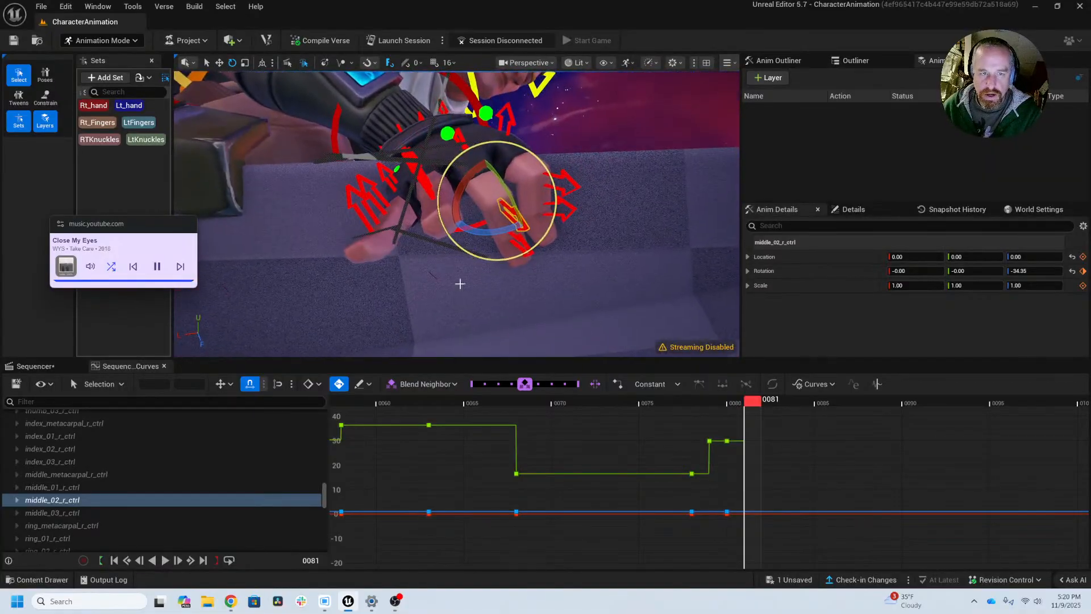
left_click(458, 131)
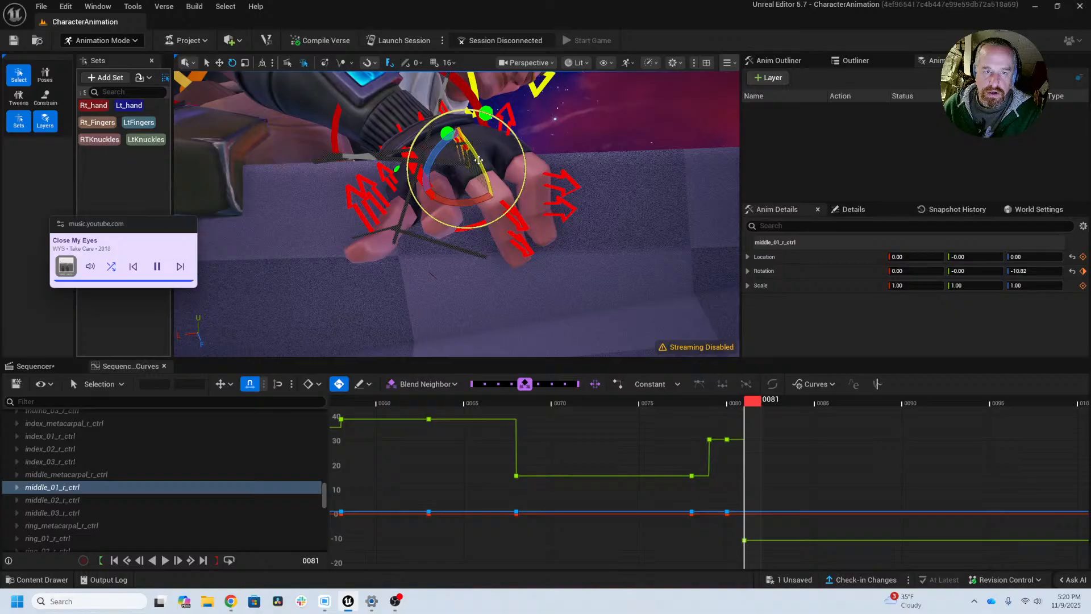
left_click_drag(493, 199, 499, 207)
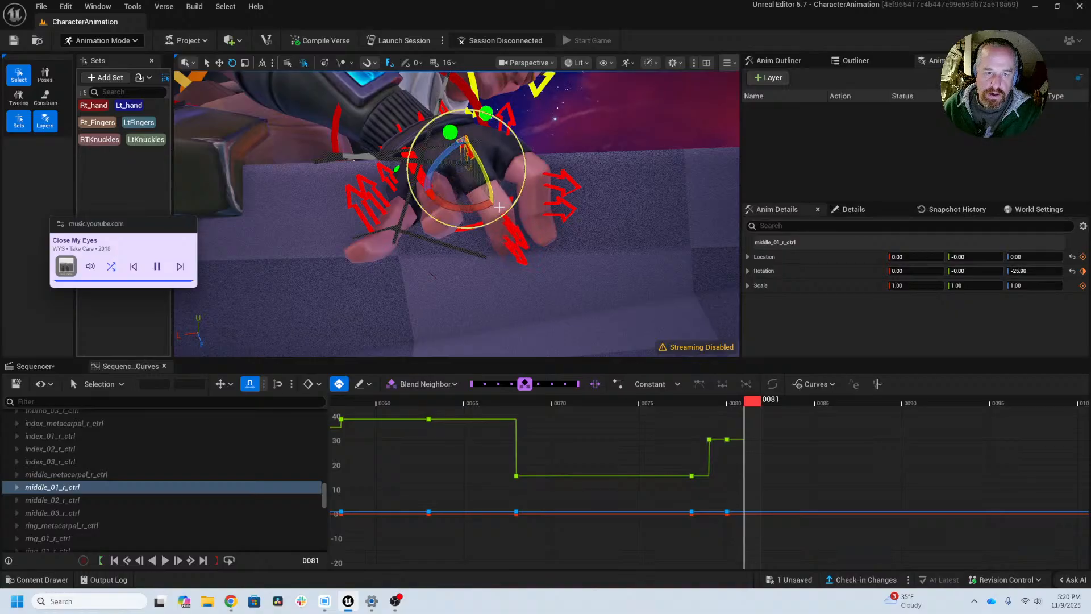
Step: Curl the right middle fingertip at frame 81 by rotating middle_03_r_ctrl to about 50° in Z
left_click(509, 243)
right_click_drag(429, 290, 451, 297)
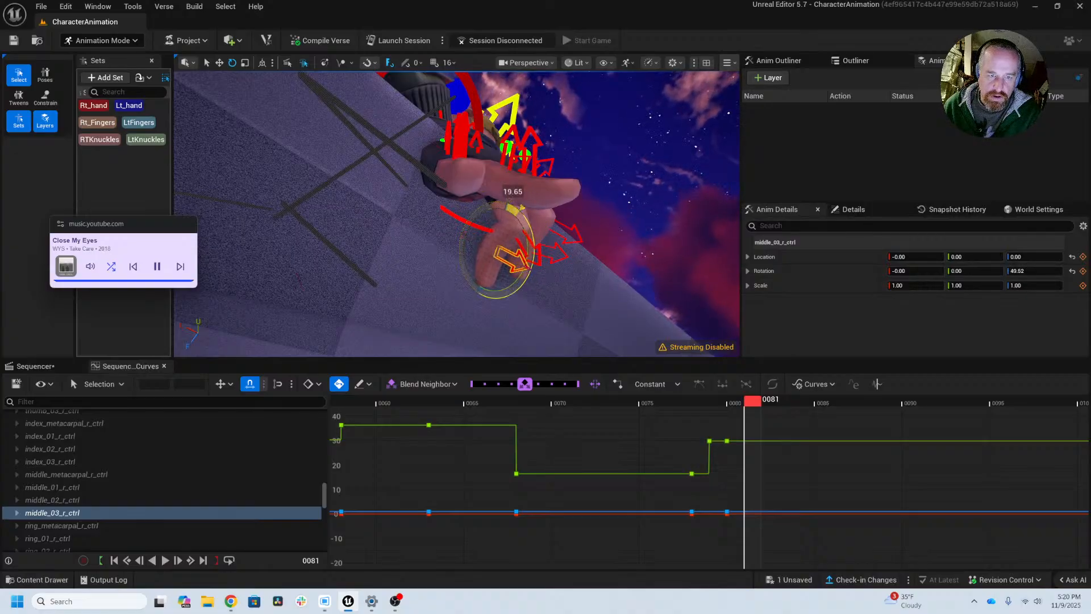
left_click_drag(523, 209, 523, 209)
left_click_drag(523, 209, 501, 222, "alt")
Step: Rotate ring_02_r_ctrl to about -35° in Z and curl the ring fingertip with ring_03_r_ctrl at frame 81
left_click(487, 170)
left_click_drag(500, 222, 438, 220, "alt")
mouse_move(439, 169)
left_mouse_down("alt")
mouse_move(402, 237)
mouse_move(411, 248)
left_mouse_up("alt")
left_click(412, 250)
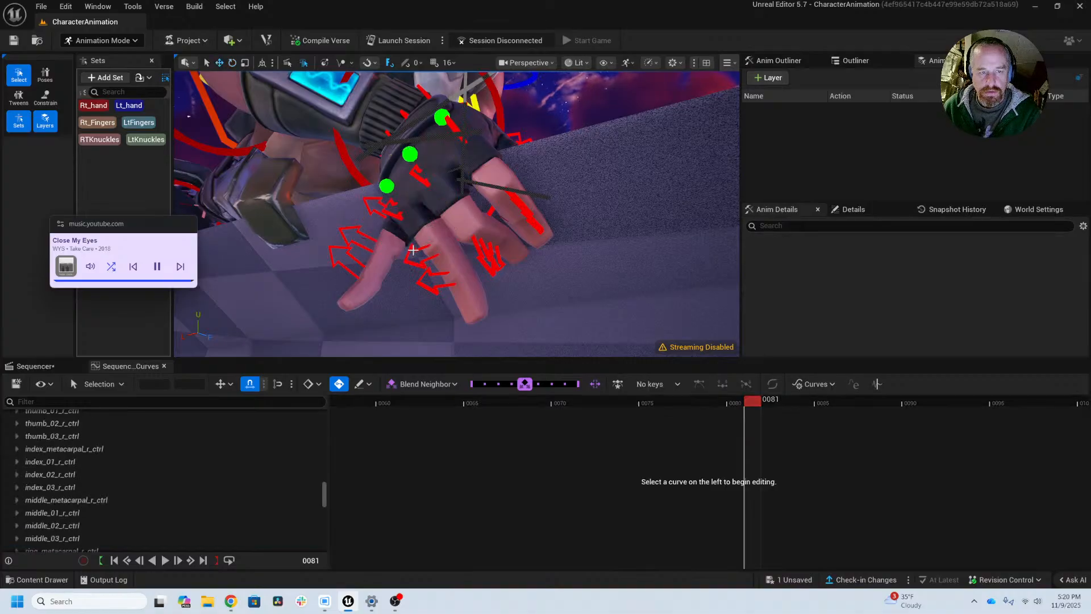
left_click(412, 247)
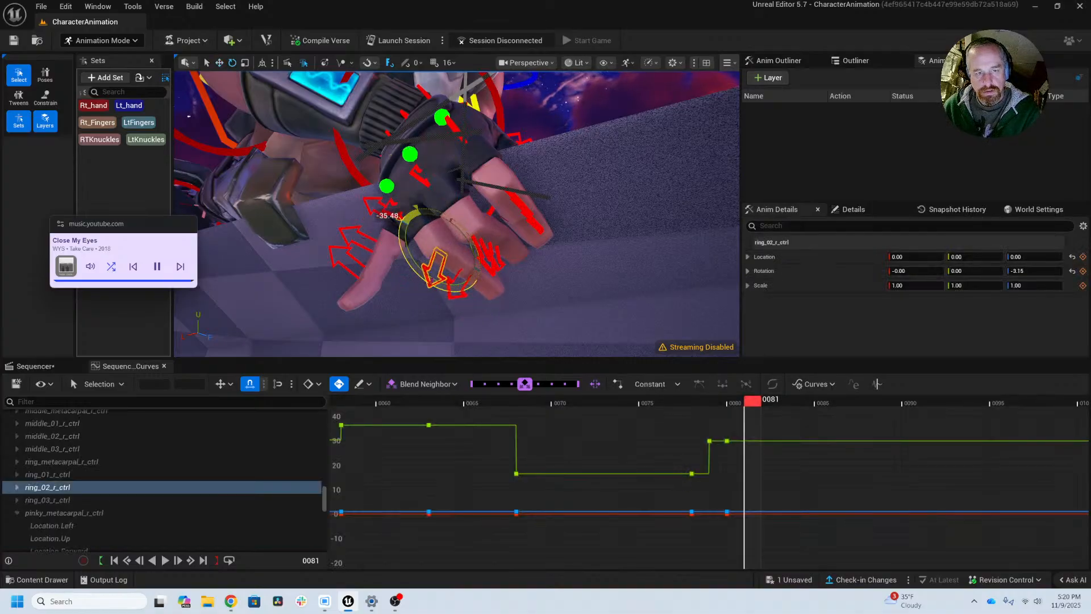
left_click_drag(409, 331, 631, 311, "alt")
key("w")
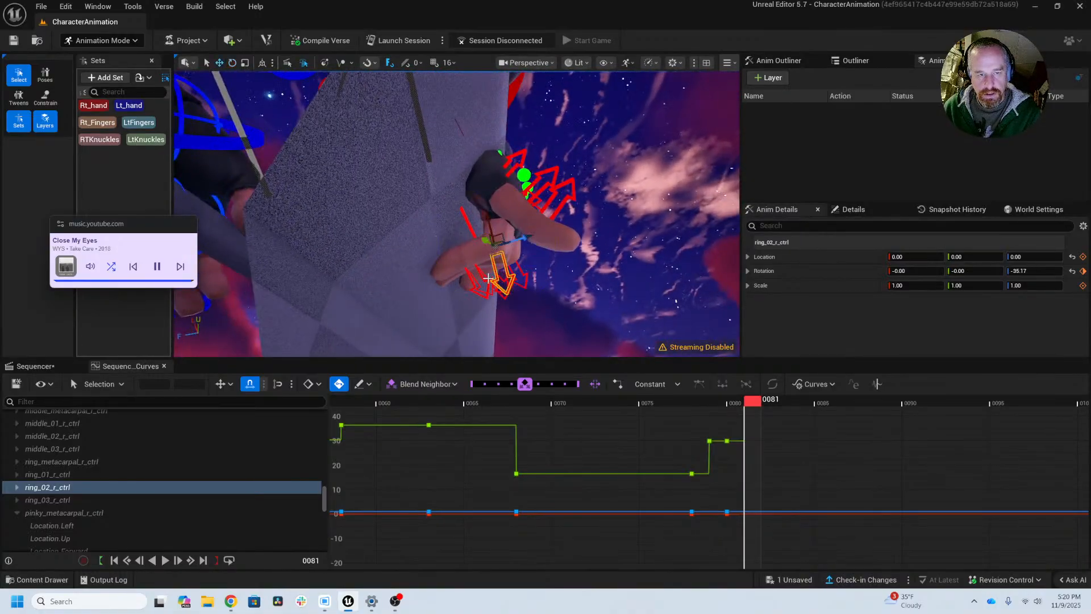
left_click(479, 288)
key("e")
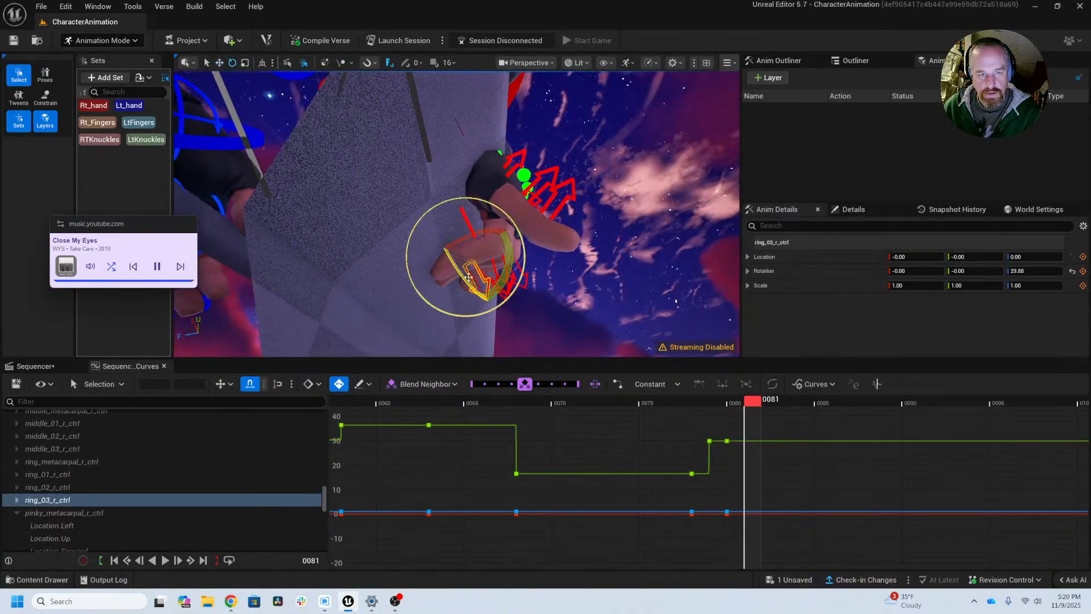
left_click_drag(504, 269, 589, 149)
Step: Rotate ring_01_r_ctrl to about -6, 3, -22 to lift the base of the right ring finger at frame 81
key("w")
left_click(473, 161)
key("e")
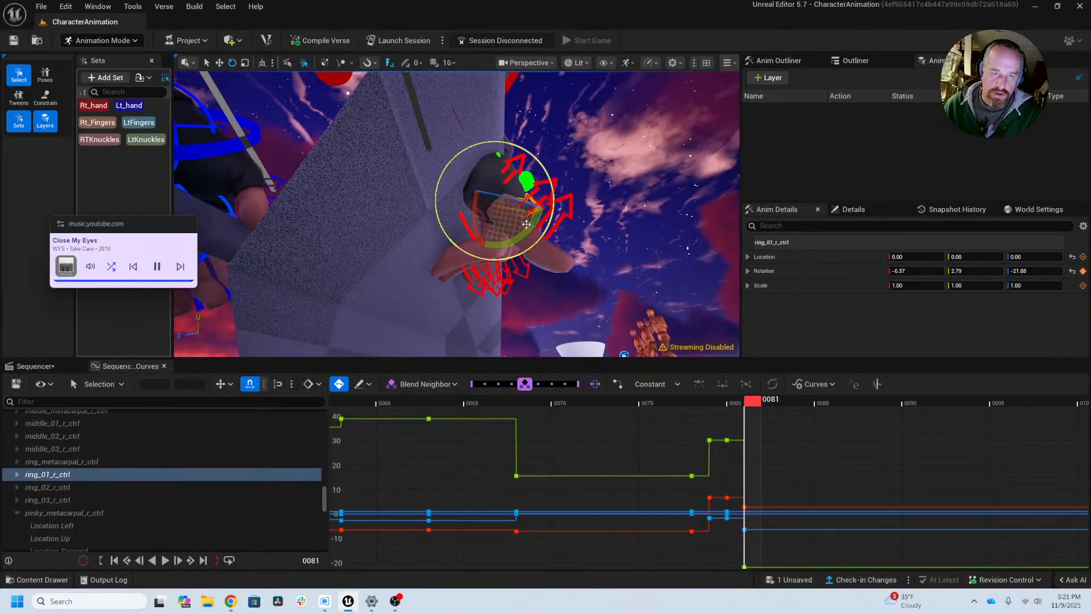
left_click_drag(534, 226, 511, 122)
Step: Curl the right pinky at frame 81, rotating pinky_01_r_ctrl to about -20, 5, -38, bending pinky_02_r_ctrl, and rotating pinky_03_r_ctrl to about 44° in Z
left_click(514, 138)
key("e")
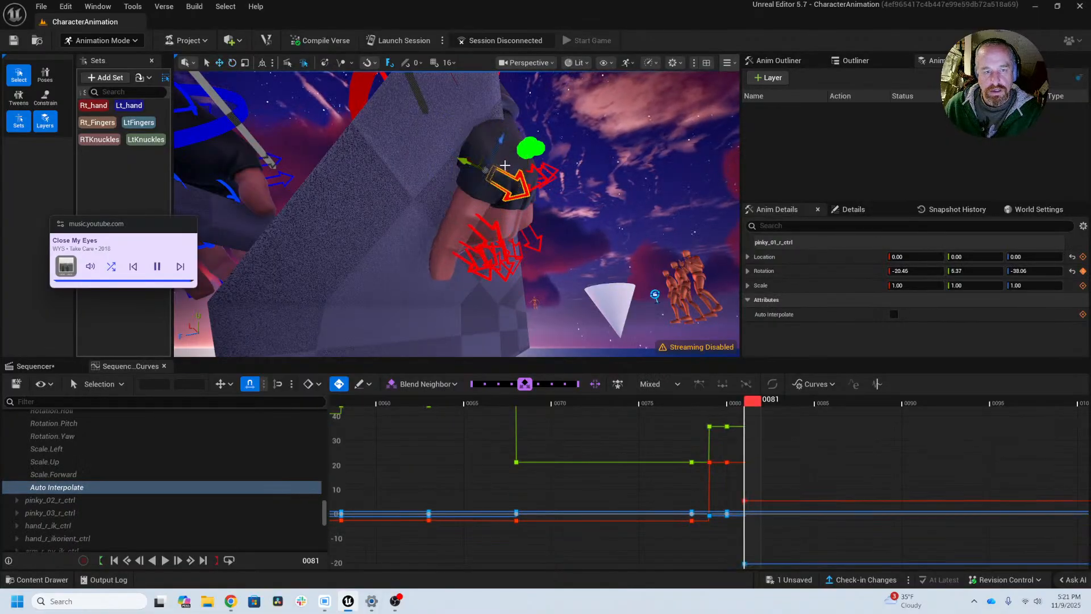
left_click(497, 226)
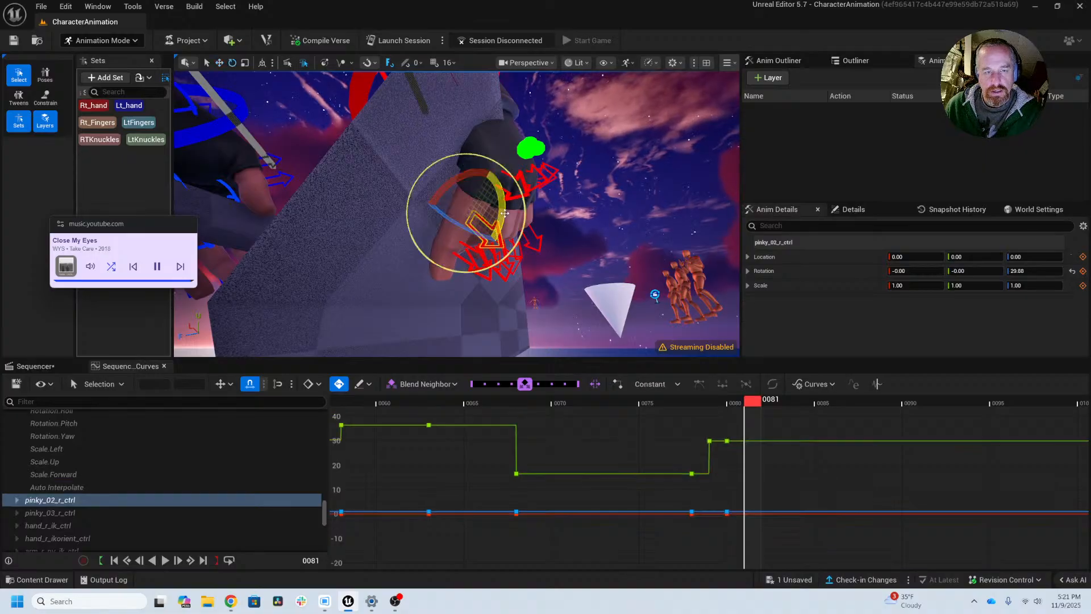
mouse_move(505, 212)
left_mouse_down()
mouse_move(505, 187)
mouse_move(474, 195)
mouse_move(435, 242)
mouse_move(381, 250)
mouse_move(296, 199)
mouse_move(509, 206)
left_mouse_up()
left_click(454, 260)
key("e")
scroll(641, 203, "down", 6)
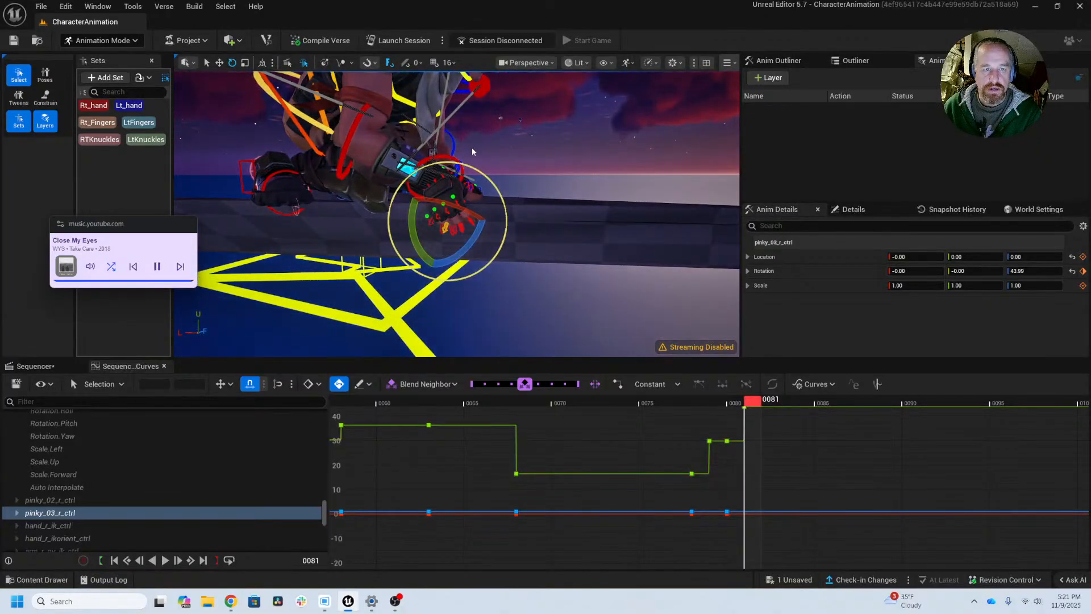
Step: Select the right hand's FK control and examine its Location Left, Up and Forward curves
key("w")
left_click_drag(464, 169, 415, 202, "alt")
left_click(440, 158)
scroll(498, 125, "up", 4)
scroll(497, 125, "up", 4)
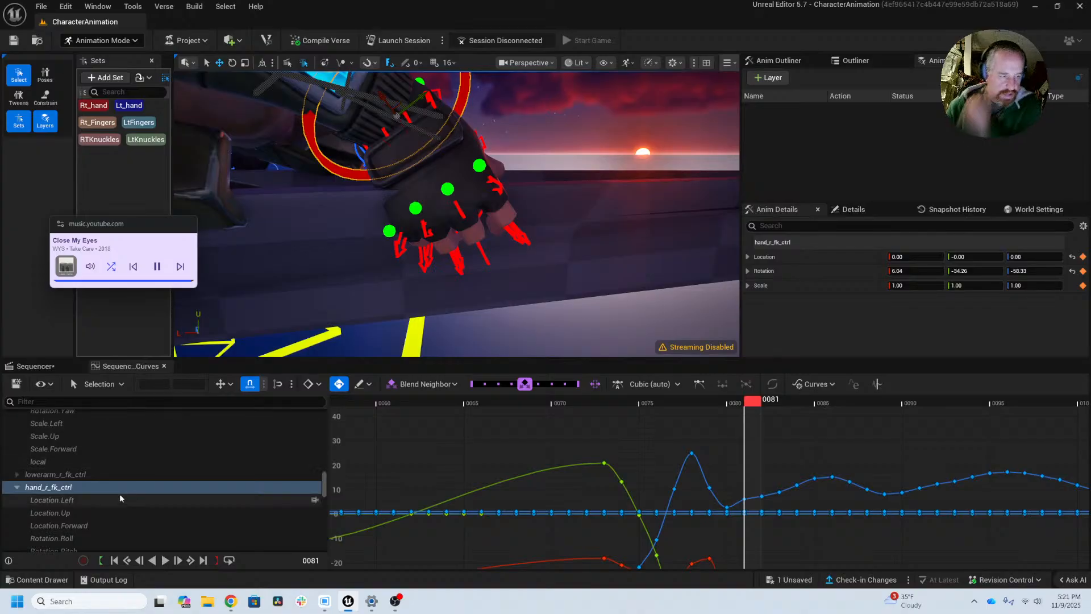
left_click(105, 512)
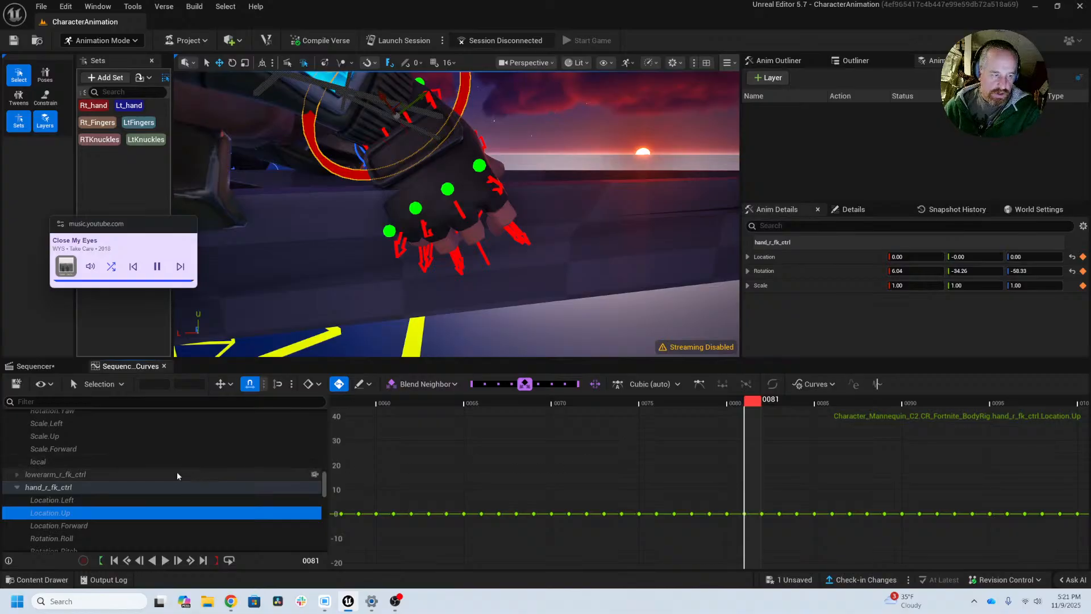
scroll(815, 492, "down", 4)
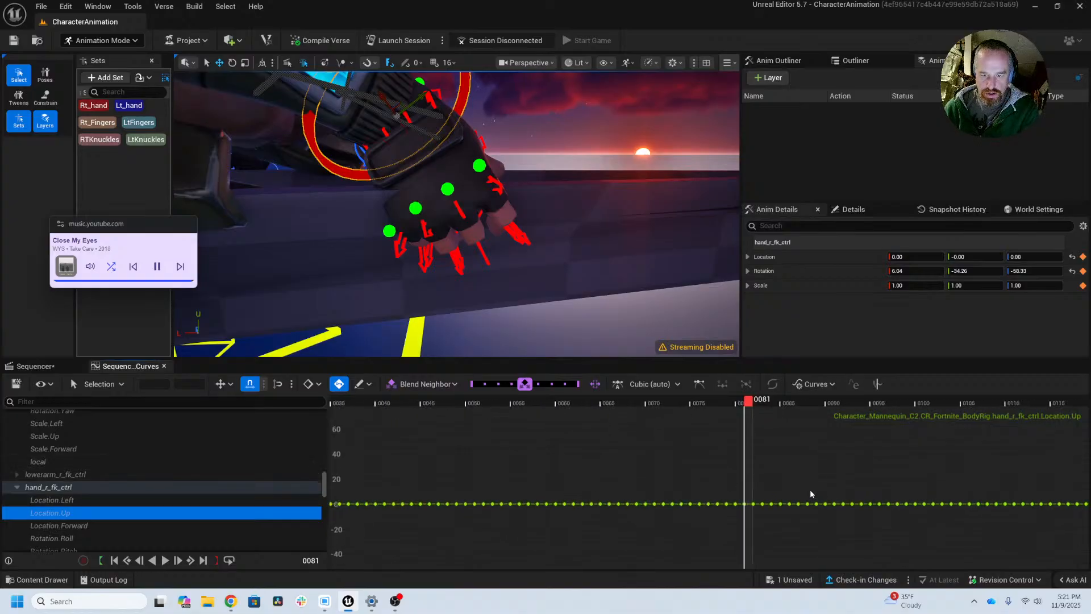
scroll(810, 489, "down", 10)
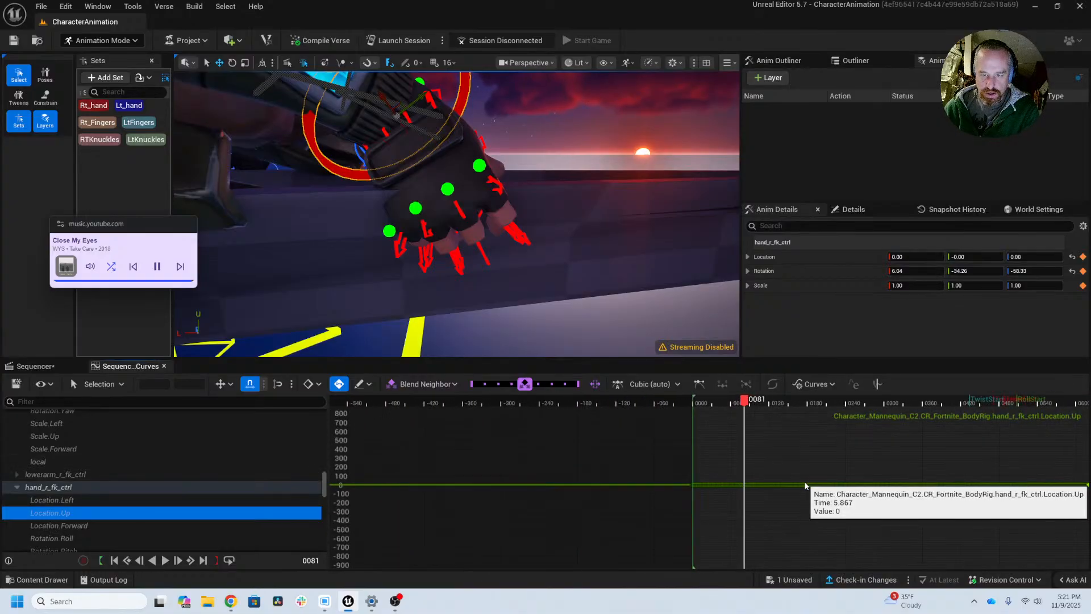
left_click(67, 501)
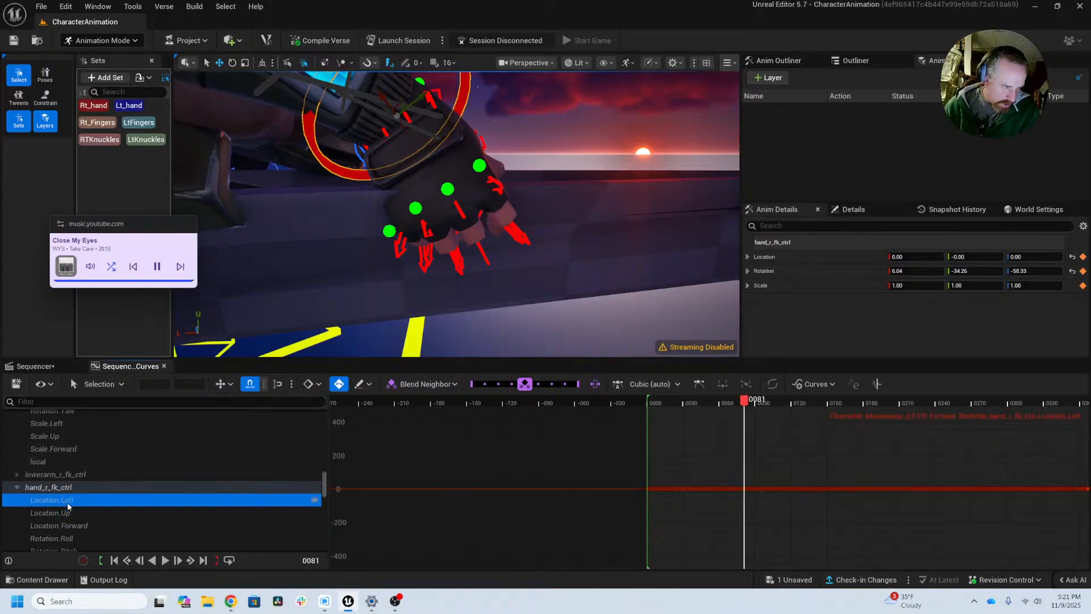
left_click(68, 513)
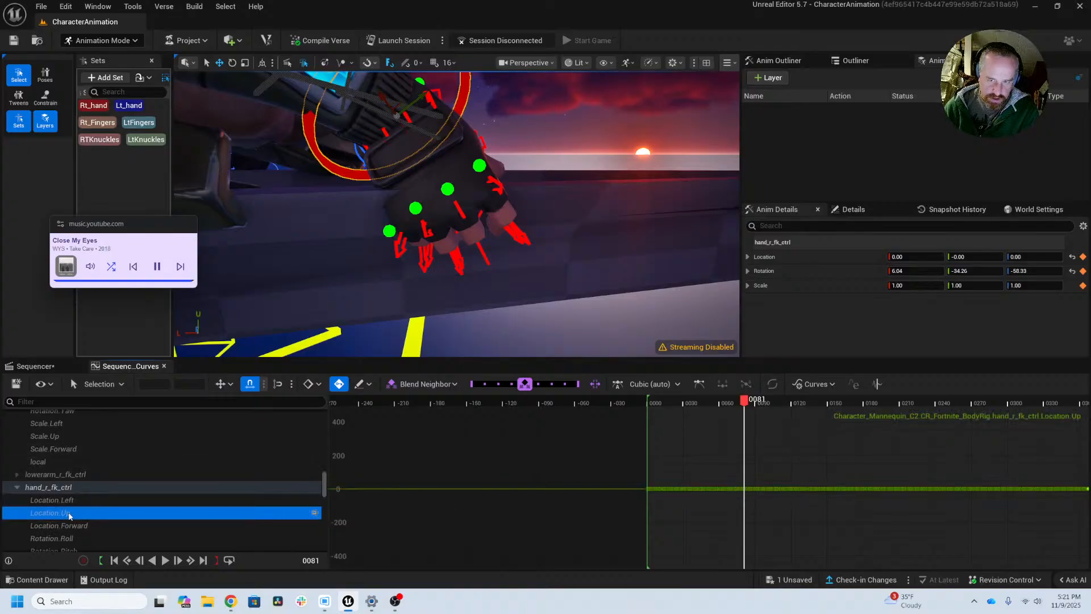
left_click(69, 526)
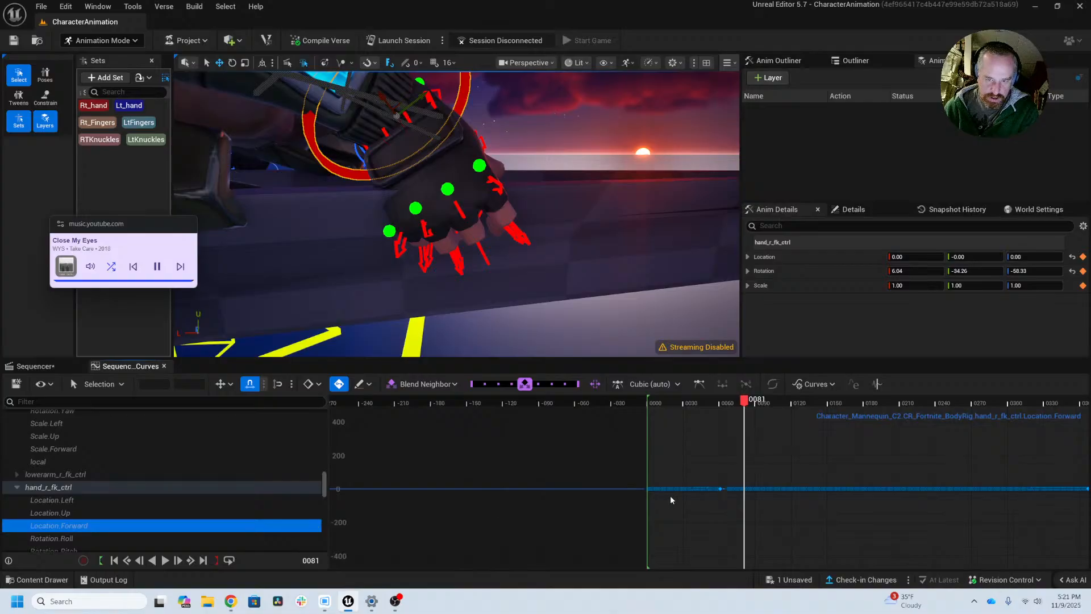
Step: Frame the Location Forward keys of hand_r_fk_ctrl around frame 81 and examine the curve over the wider timeline
left_click_drag(727, 466, 779, 505)
key("f")
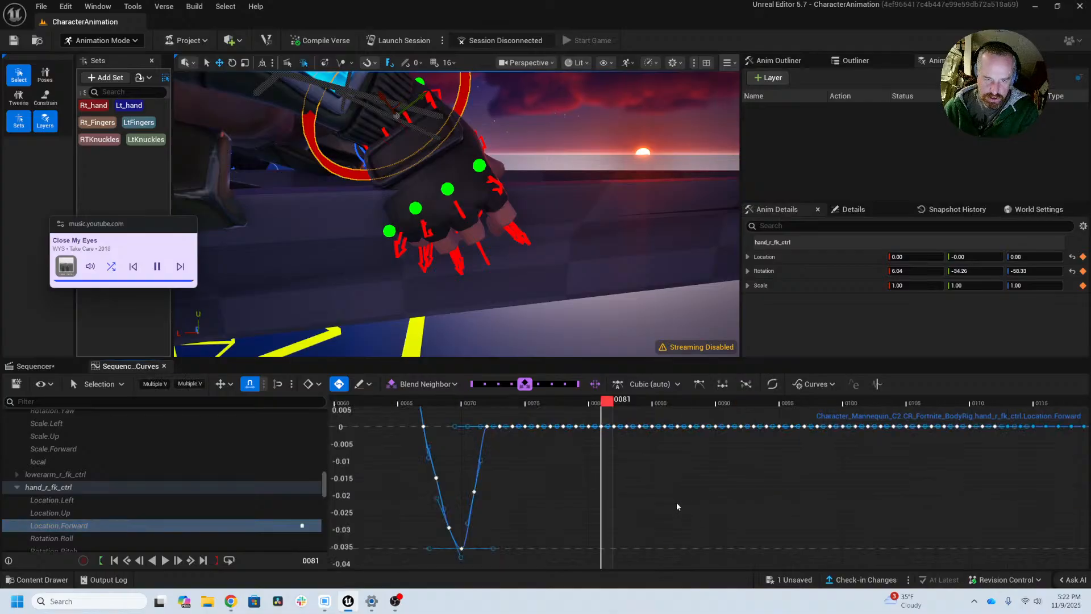
scroll(656, 505, "down", 2)
scroll(619, 511, "down", 6)
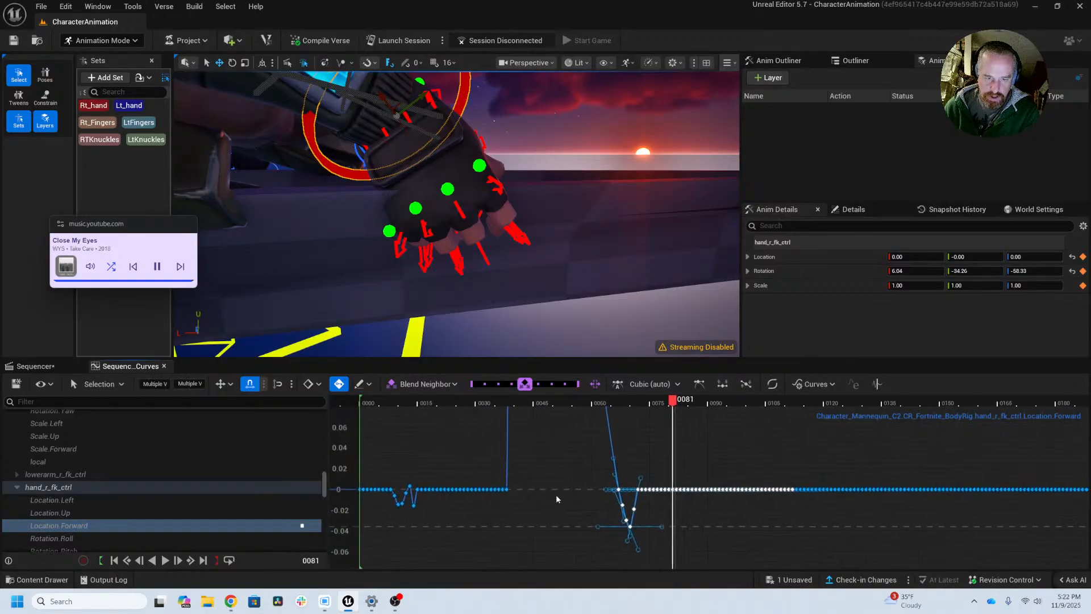
scroll(578, 511, "down", 5)
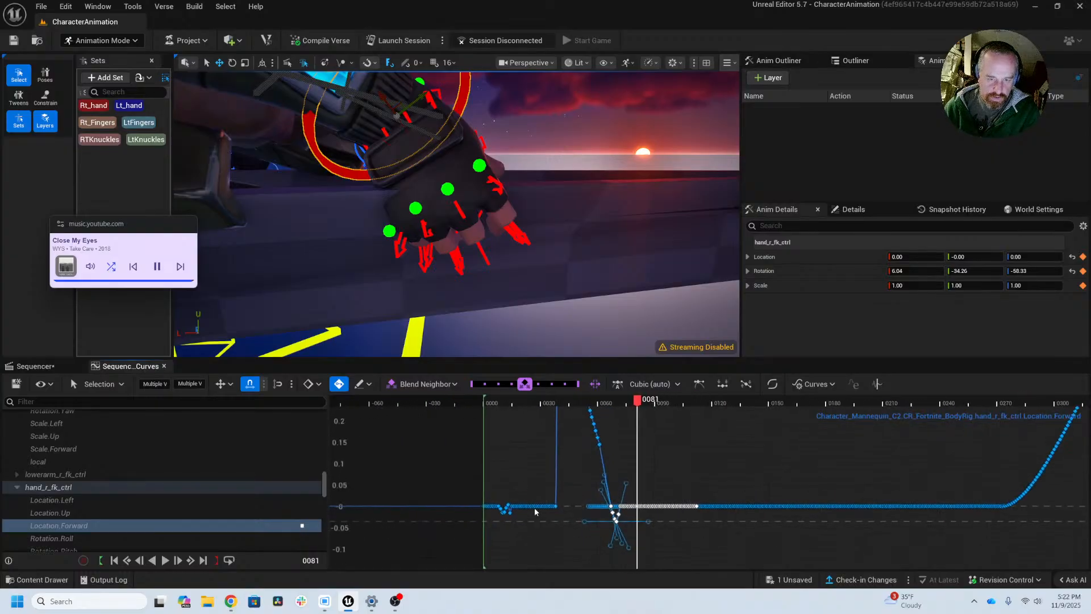
right_click_drag(554, 548, 553, 544, "alt")
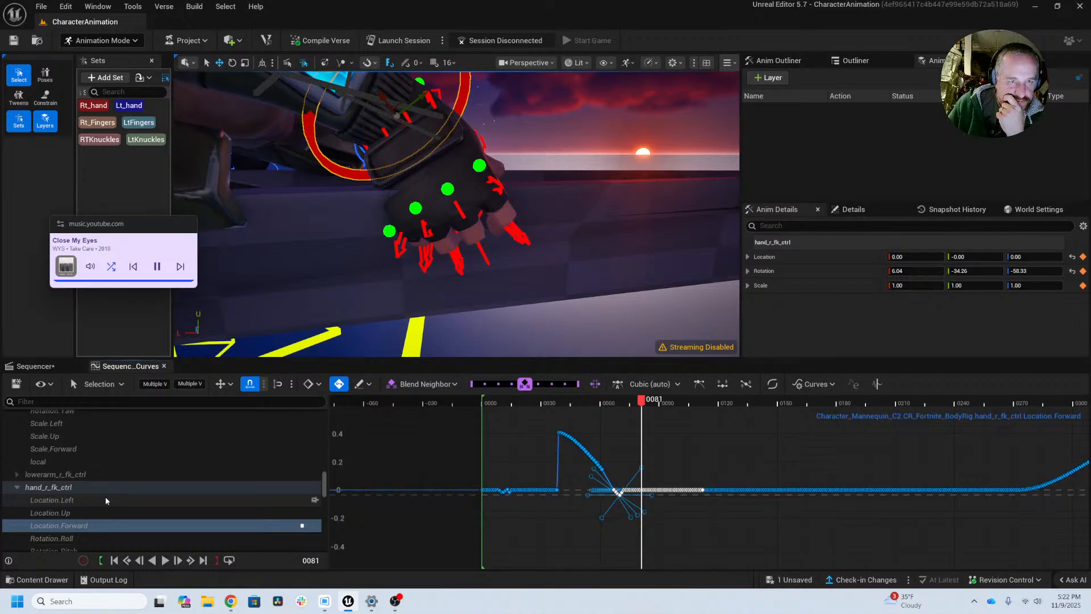
Step: Reselect hand_r_fk_ctrl and compare its three location curves one at a time
left_click(543, 107)
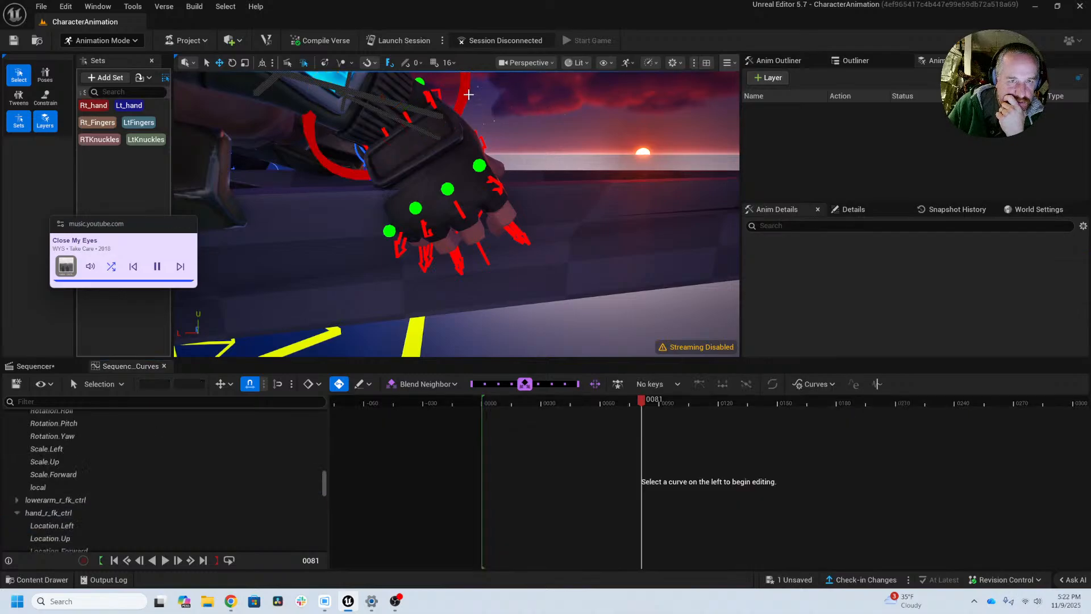
left_click(468, 94)
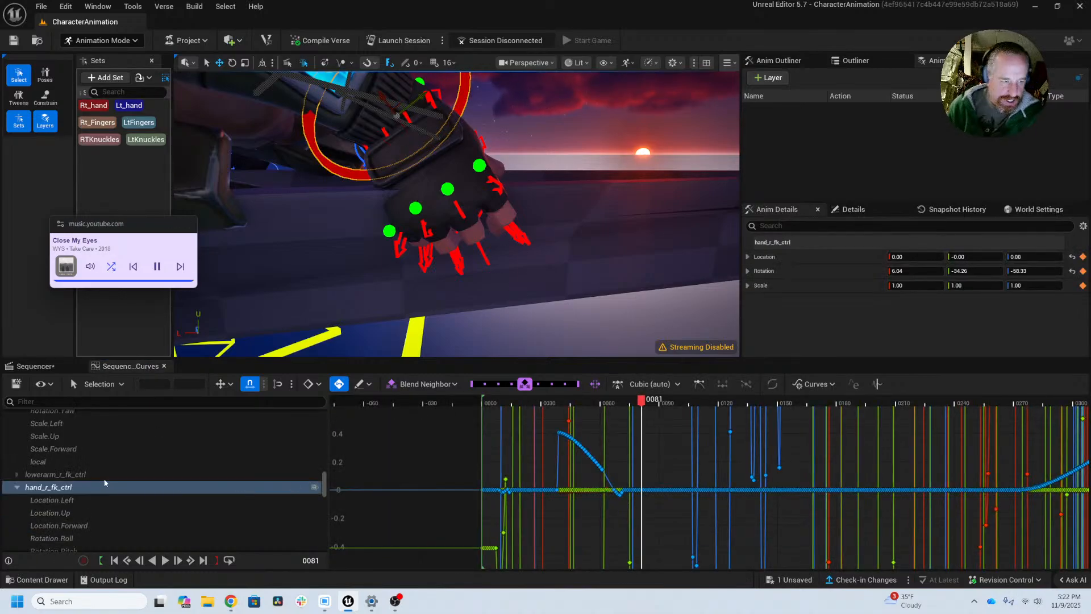
left_click(57, 501)
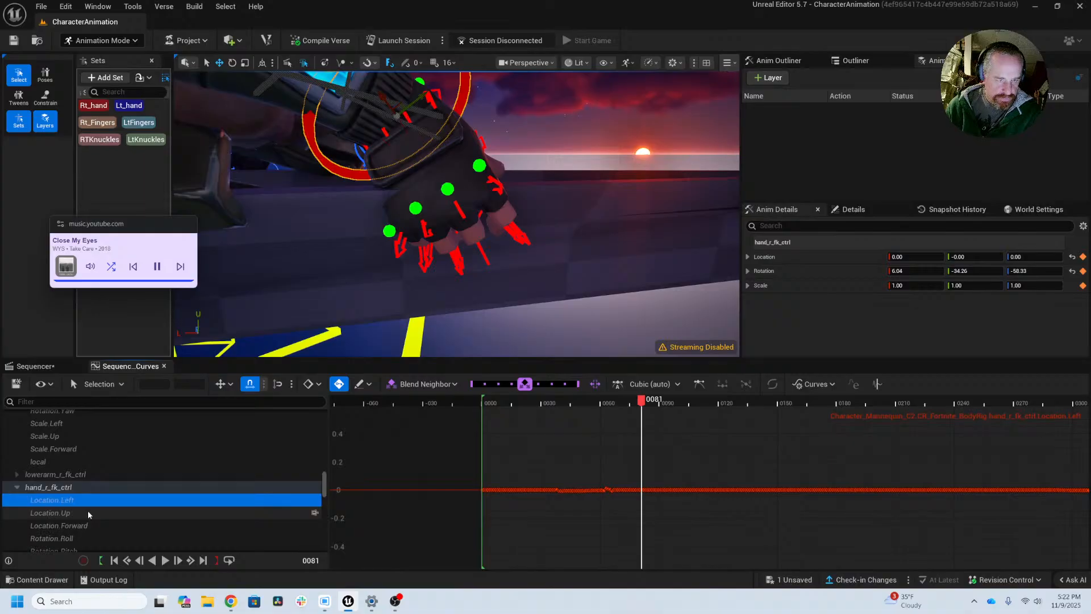
left_click(88, 514)
left_click(89, 526)
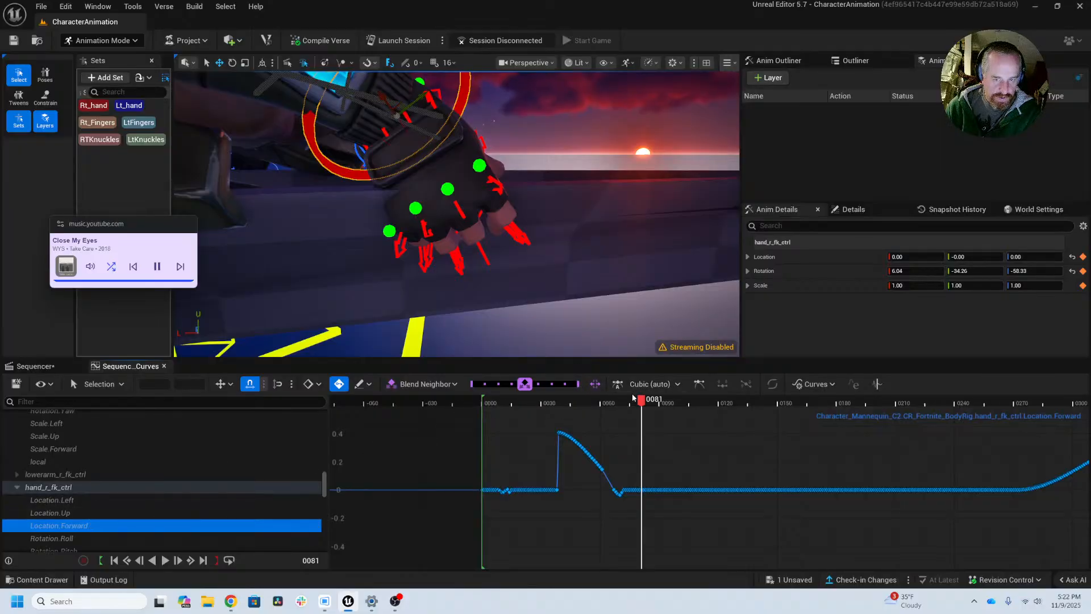
Step: Scrub to frame 142 and examine the animation curves of the right lower arm control, lowerarm_r_fk_ctrl
left_click_drag(642, 402, 762, 396)
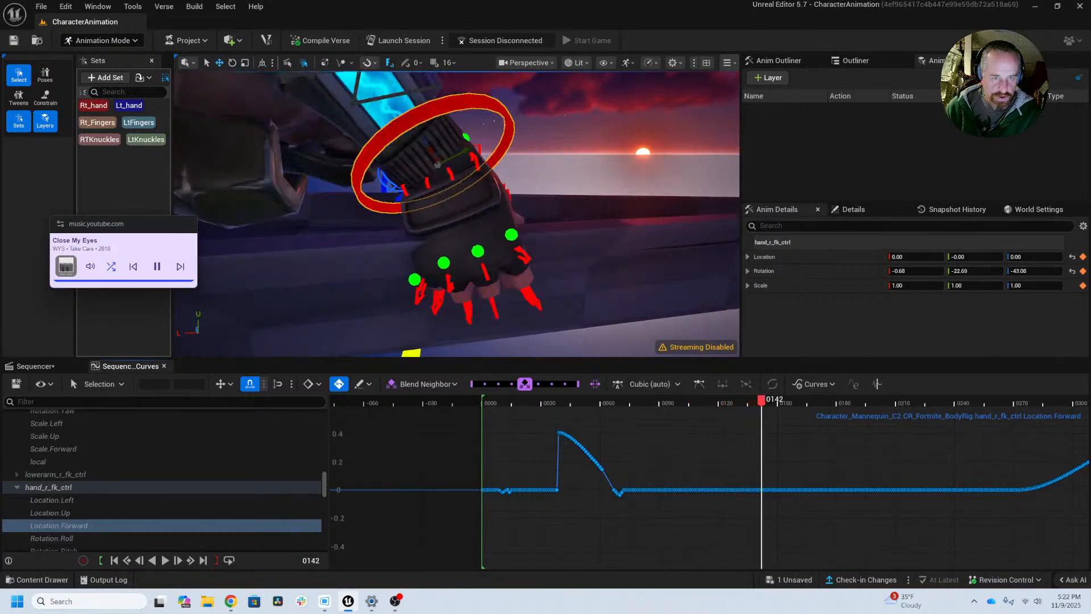
left_click_drag(652, 237, 512, 279, "alt")
mouse_move(653, 237)
right_mouse_down("alt")
mouse_move(563, 236)
mouse_move(652, 244)
right_mouse_up("alt")
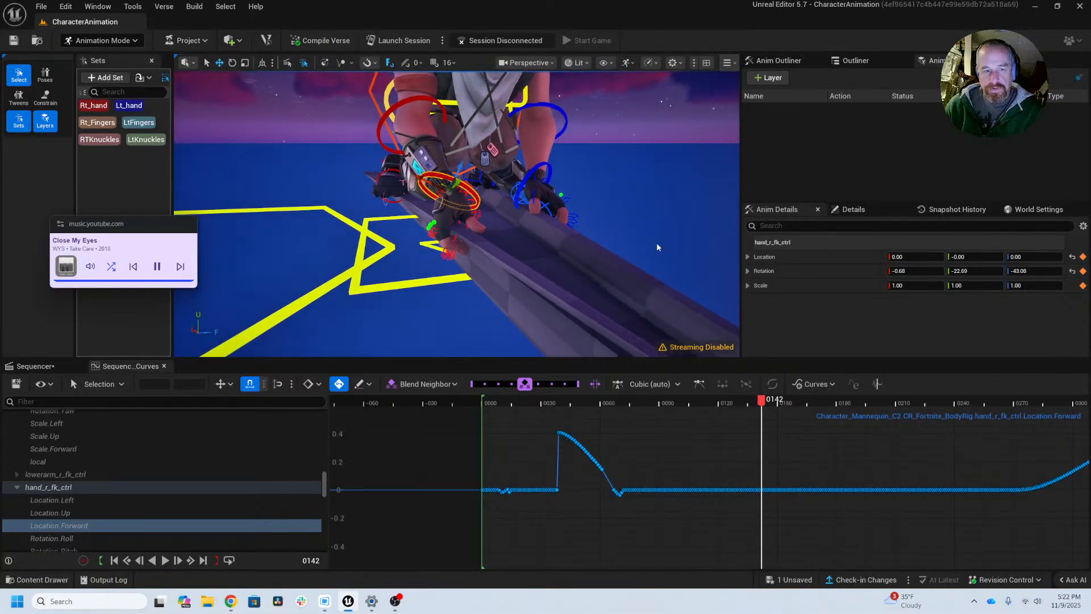
left_click(395, 105)
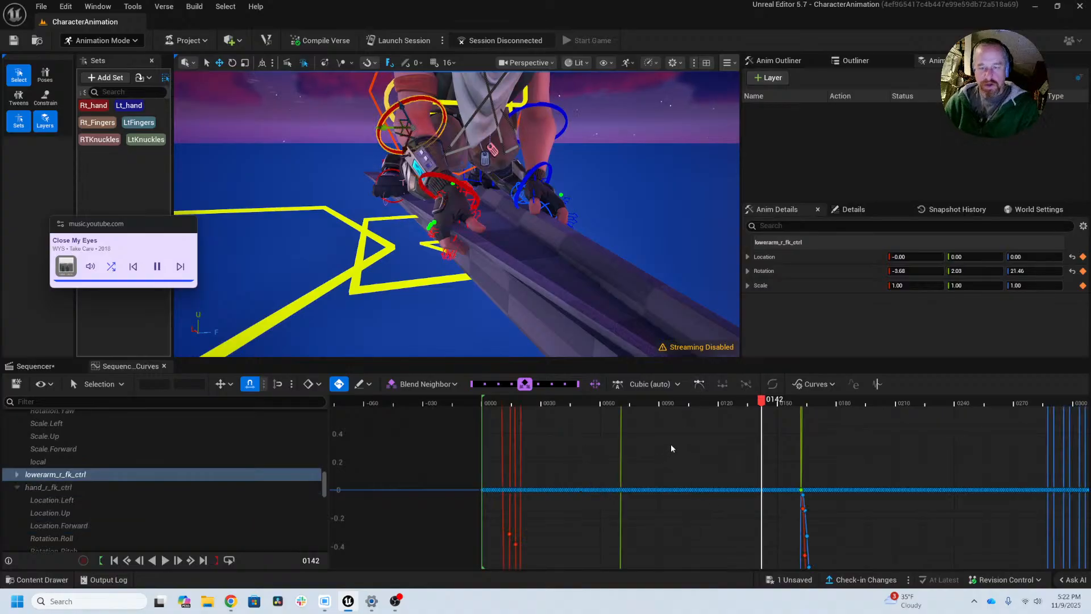
right_click_drag(670, 449, 696, 566, "alt")
right_click_drag(681, 477, 1090, 397, "alt")
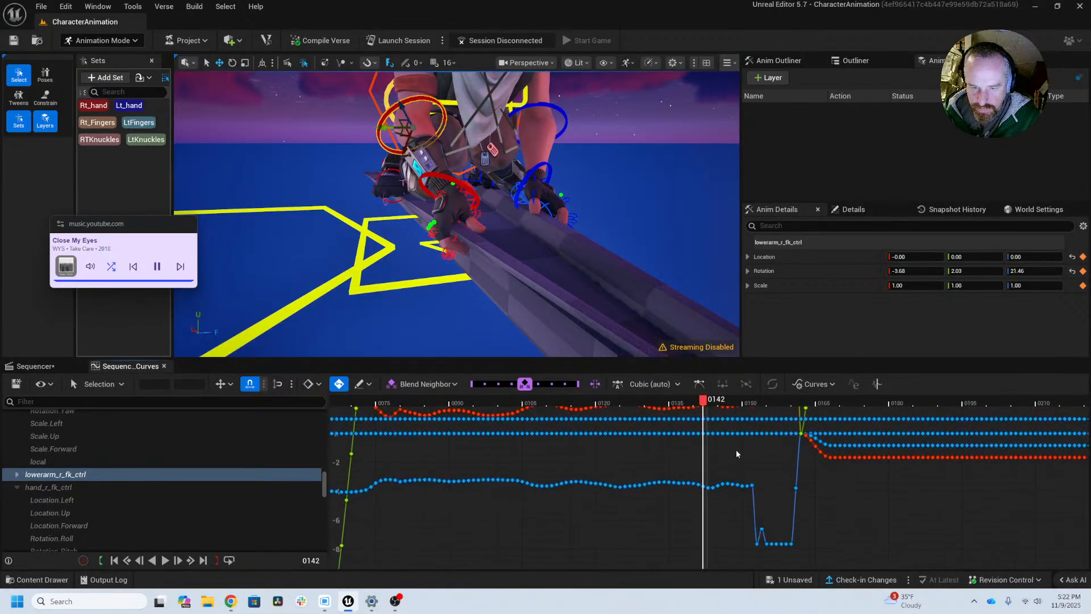
right_click_drag(735, 449, 688, 483)
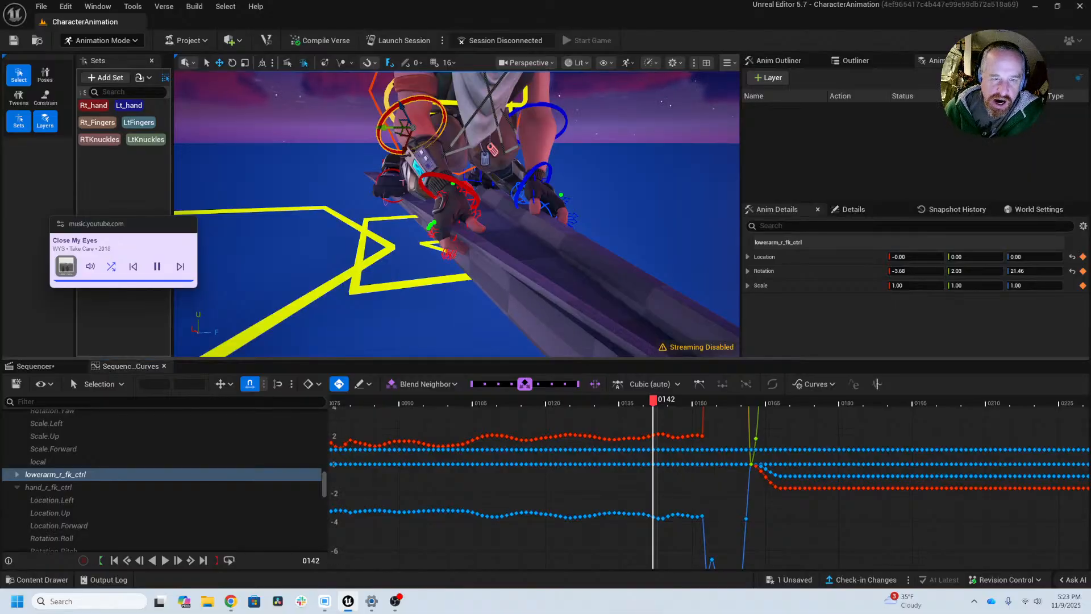
right_click_drag(454, 287, 454, 287)
key("e")
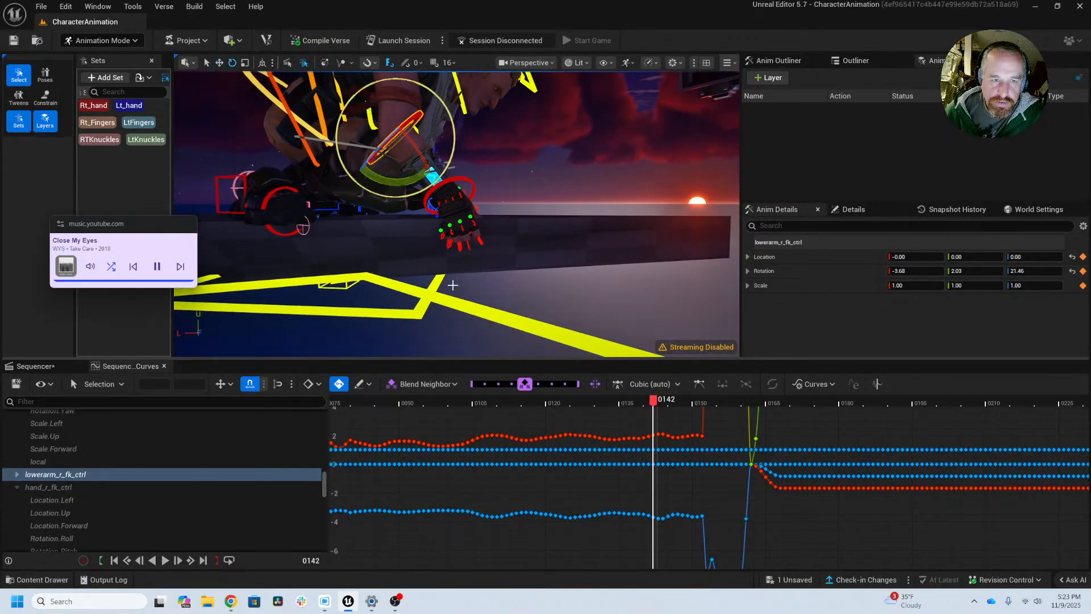
mouse_move(657, 438)
right_mouse_down("alt")
mouse_move(659, 492)
mouse_move(652, 439)
right_mouse_up("alt")
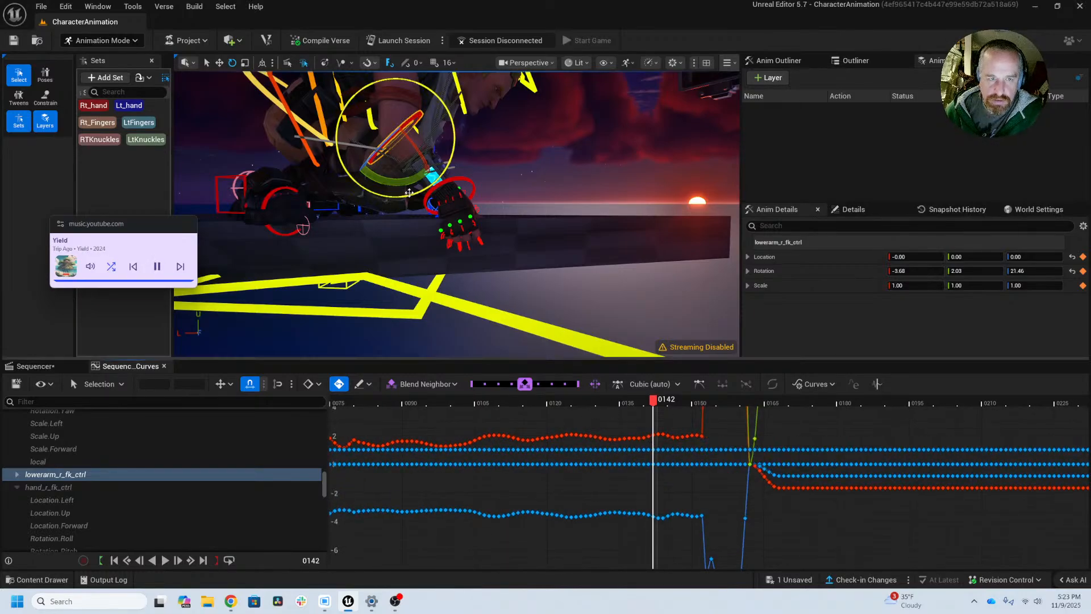
left_click_drag(396, 182, 407, 180)
key("ctrl+z")
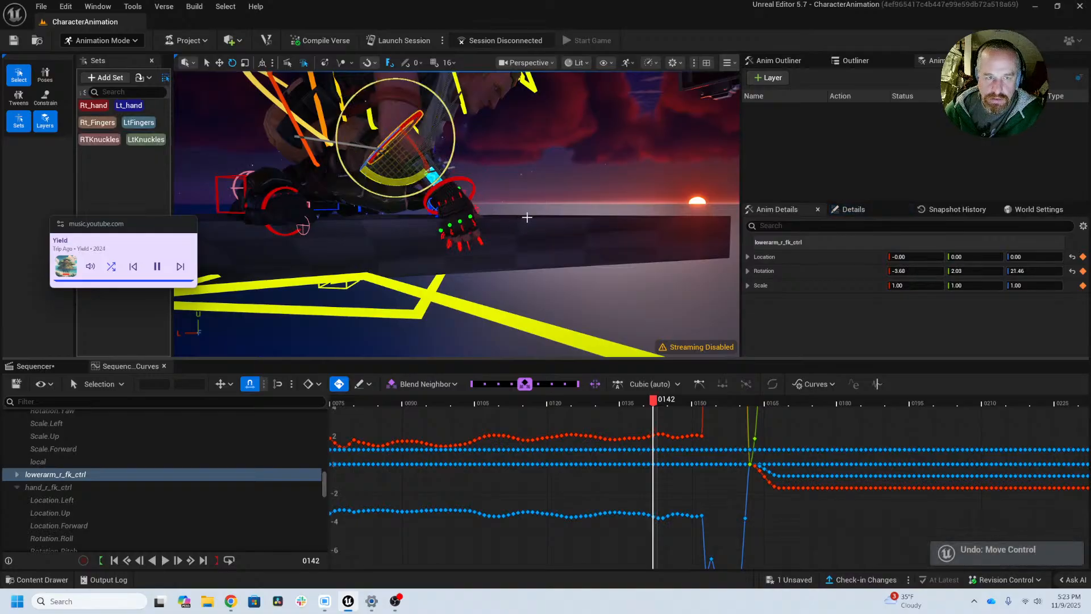
left_click_drag(526, 216, 547, 226, "alt")
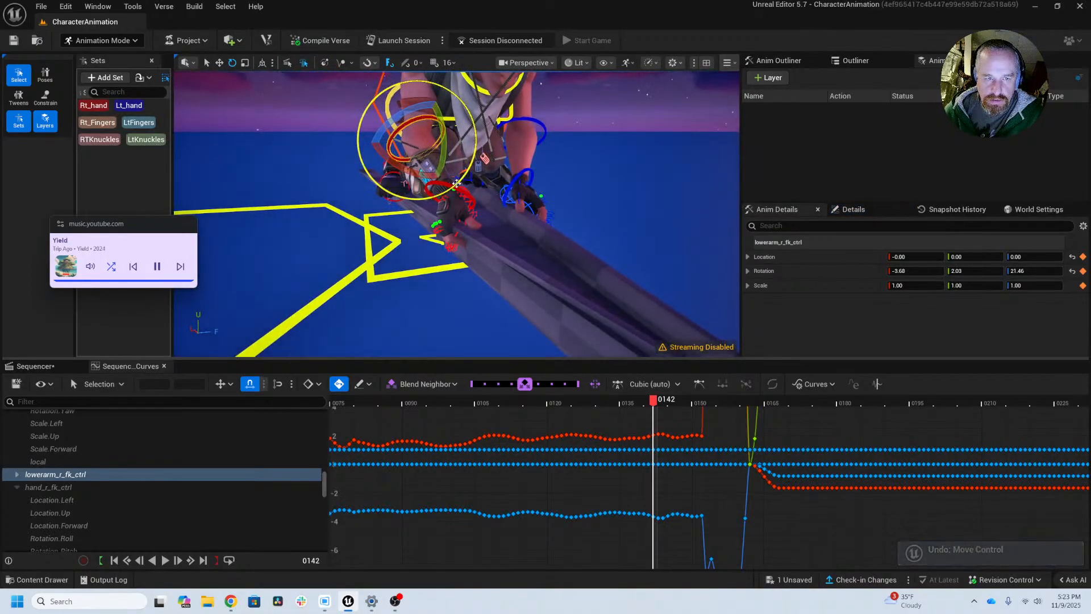
left_click_drag(427, 171, 429, 171)
left_click_drag(400, 108, 571, 84)
key("ctrl+z")
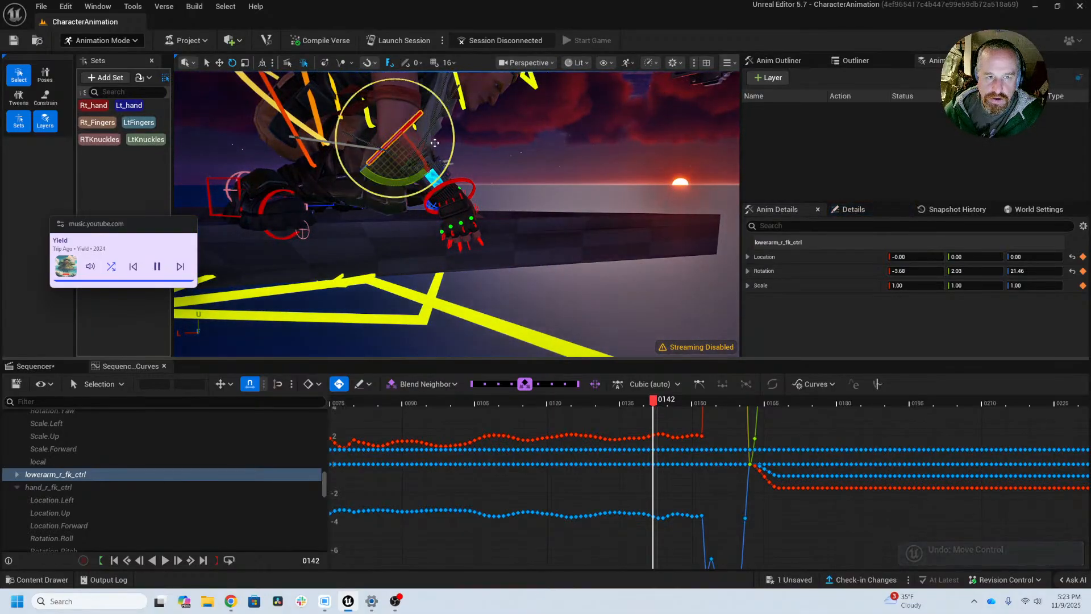
Step: Rotate lowerarm_r_fk_ctrl to about -3, 7, 21 at frame 142
left_click_drag(411, 156, 414, 166)
left_click_drag(514, 215, 509, 250, "alt")
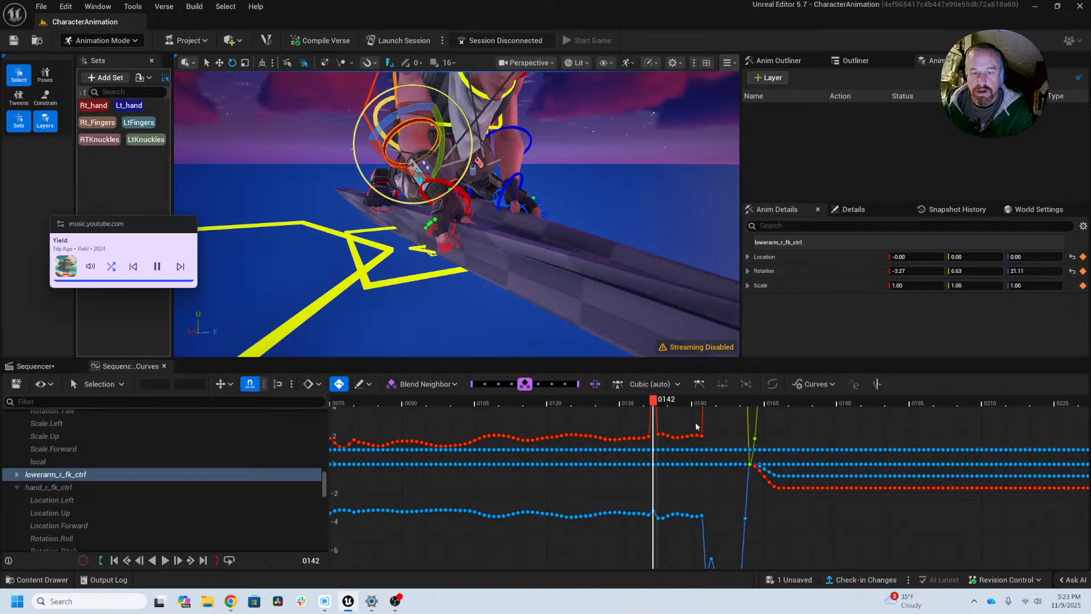
right_click_drag(696, 424, 655, 524, "alt+shift")
Step: Scrub to frame 98 and back to frame 80, examining the lowerarm_r_fk_ctrl curves and the arm's pose
left_click_drag(639, 403, 428, 437)
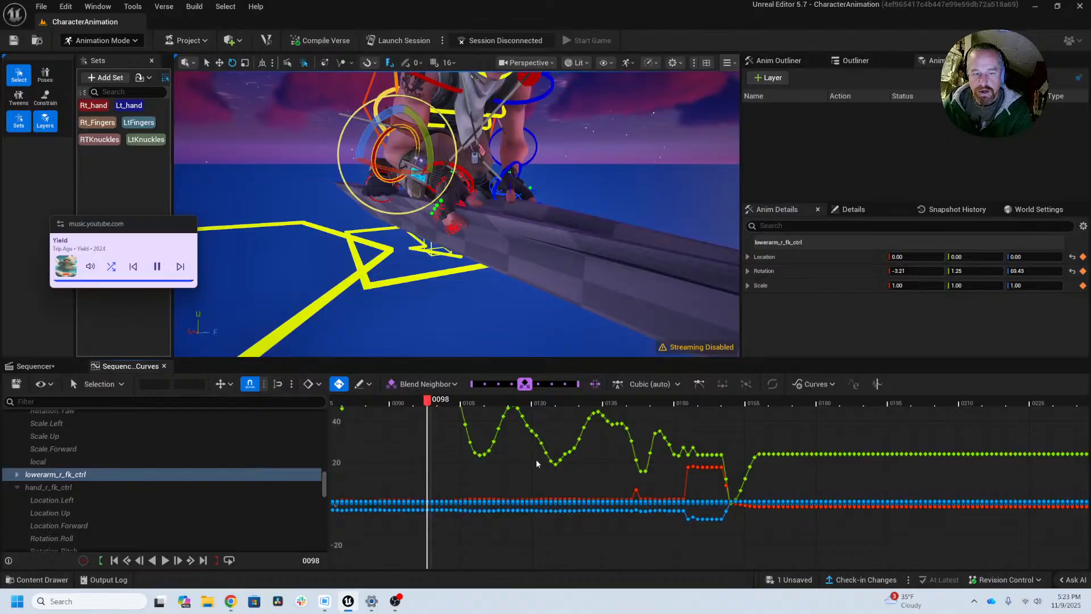
right_click_drag(536, 460, 667, 508)
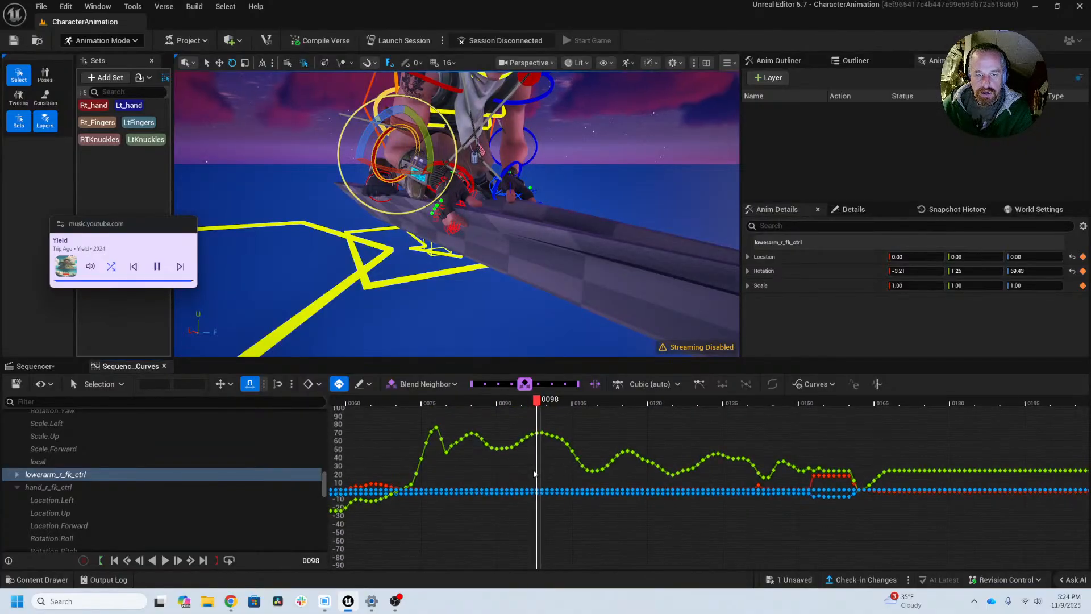
right_click_drag(534, 474, 853, 472)
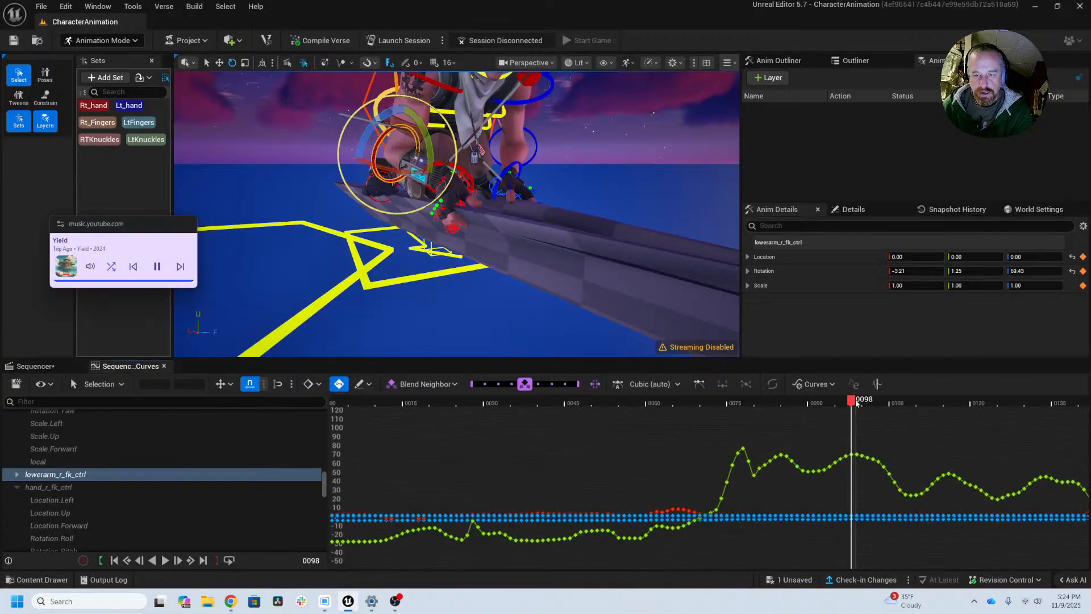
left_click_drag(857, 403, 759, 418)
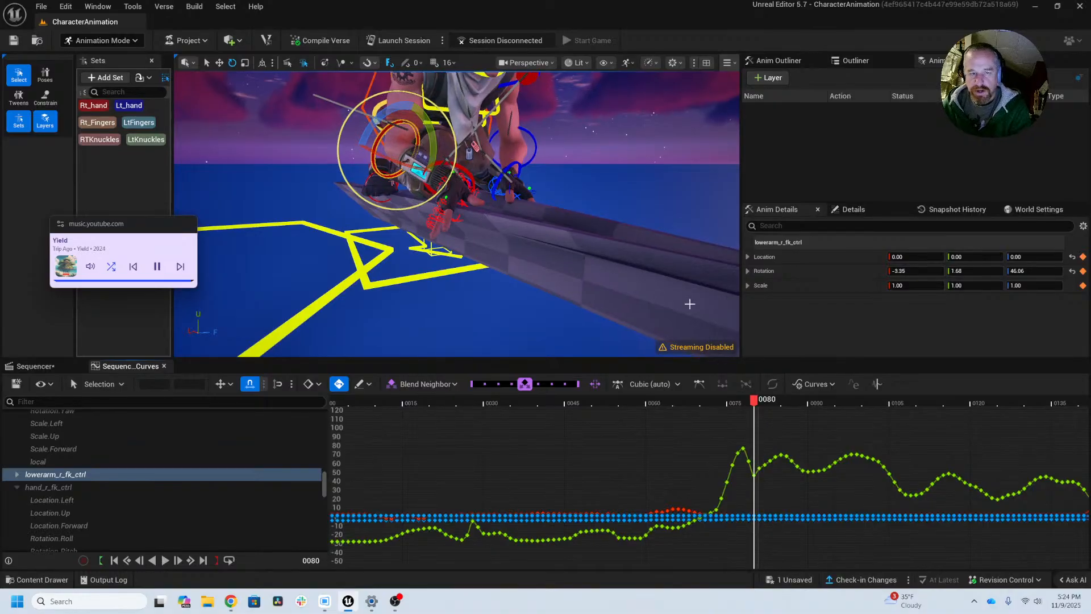
left_click_drag(448, 231, 443, 229, "alt")
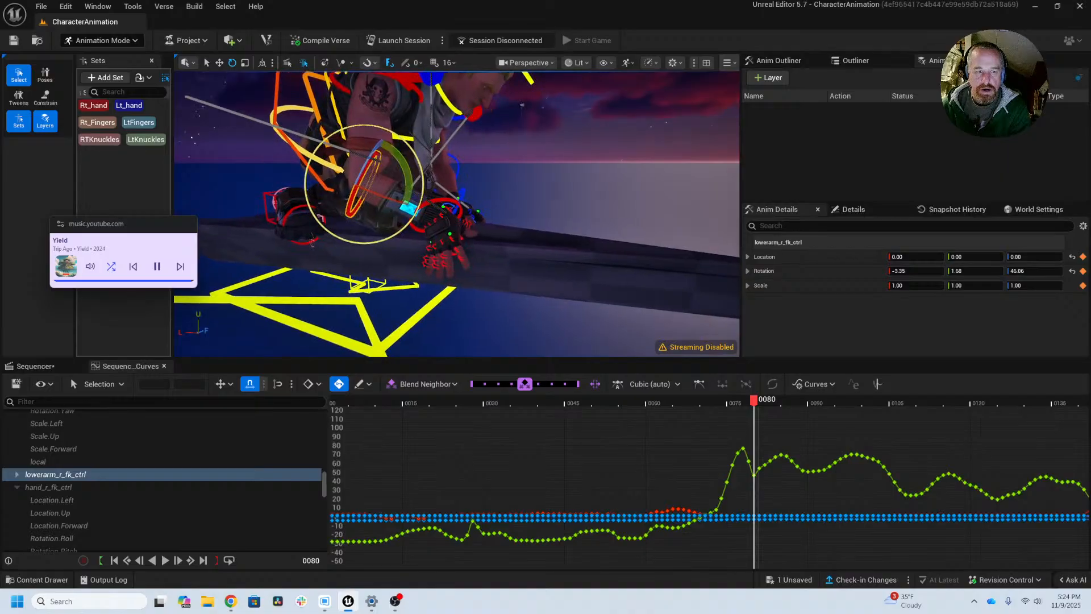
Step: Select global_ctrl and try turning on its arm_r_fk_ik_switch at frame 80, undoing the change
left_click(363, 307)
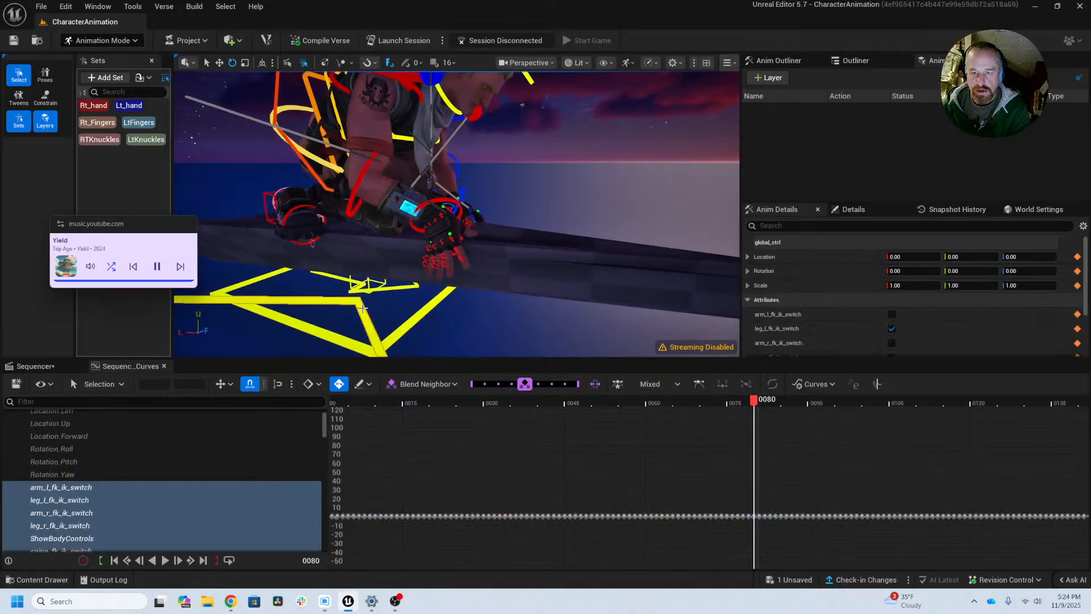
scroll(794, 292, "down", 3)
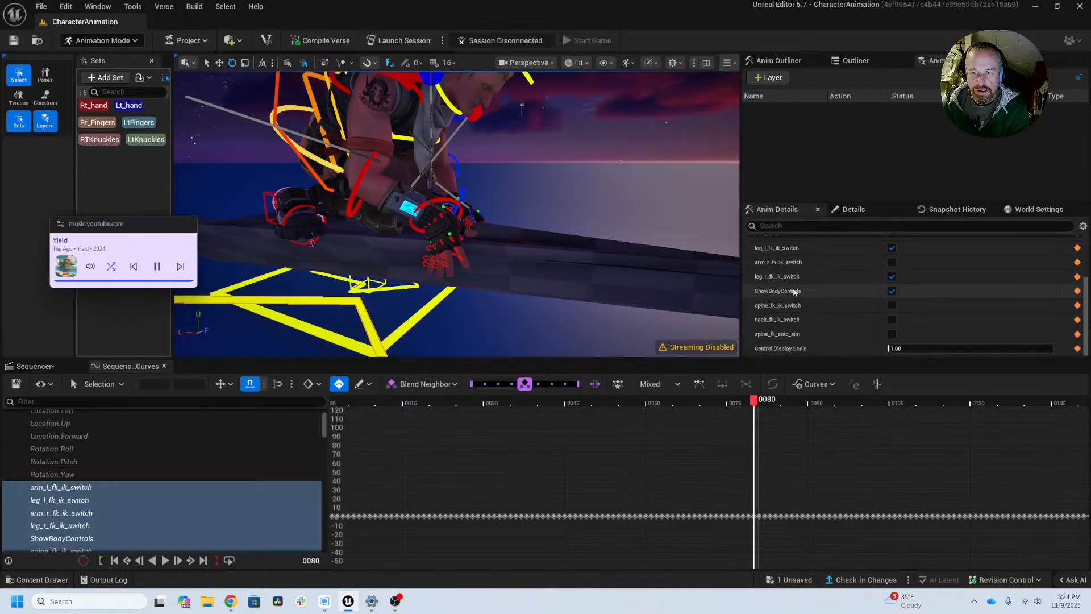
scroll(807, 289, "up", 1)
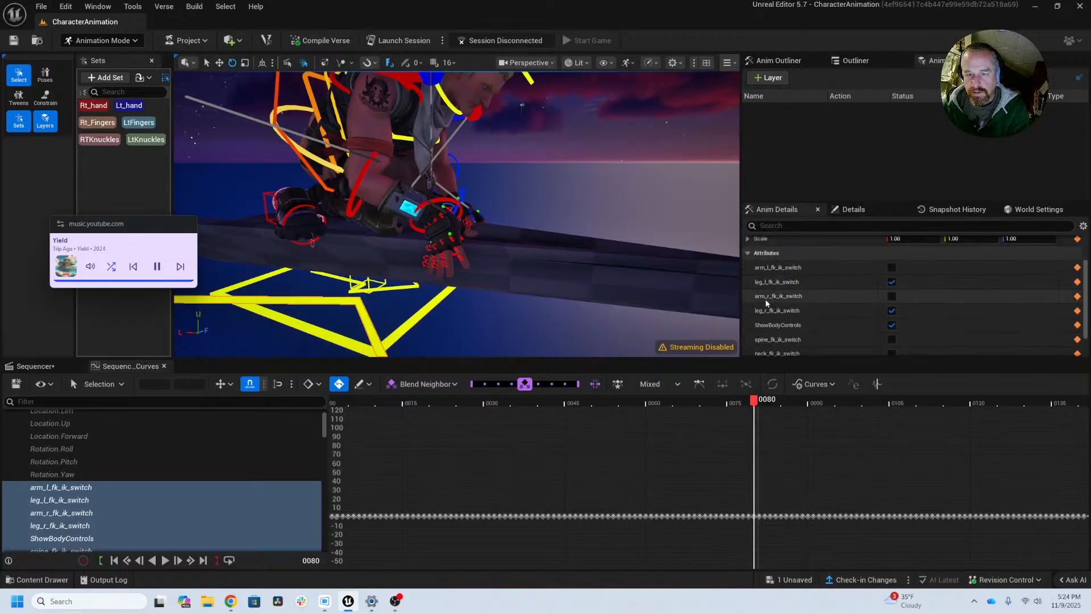
left_click(891, 296)
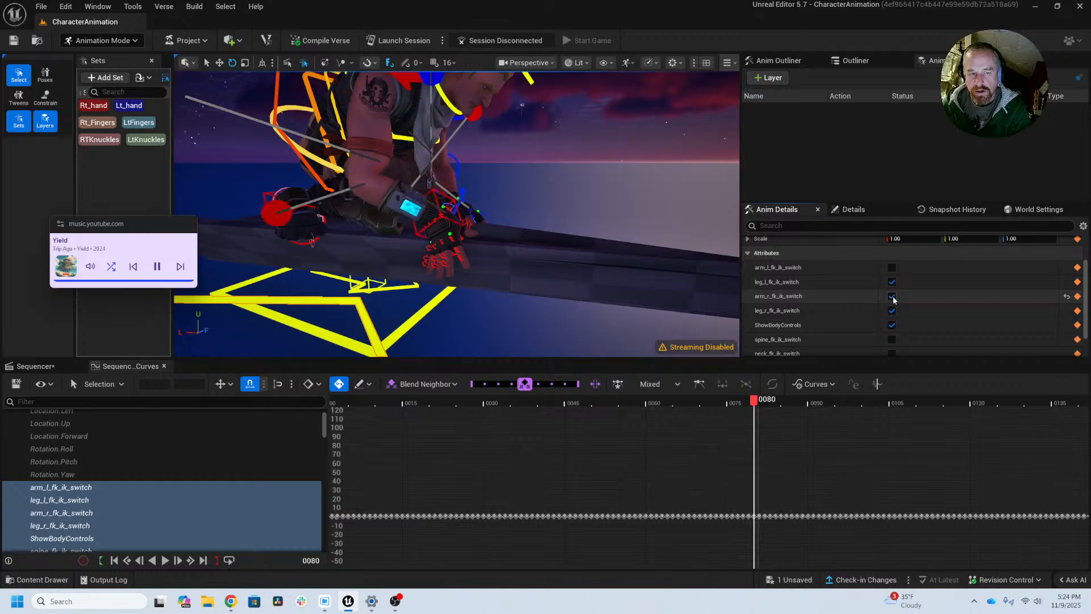
key("ctrl+z")
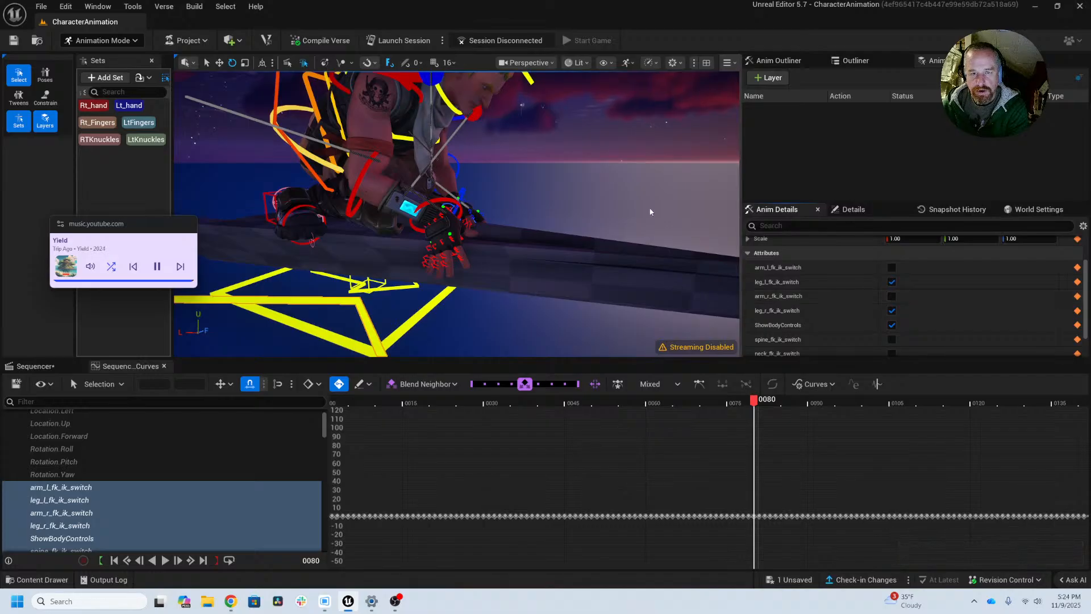
Step: Advance to frame 81 and turn on arm_r_fk_ik_switch for global_ctrl, leaving spine_fk_ik_switch off
key("Left")
key("Right")
key("Right")
left_click(891, 340)
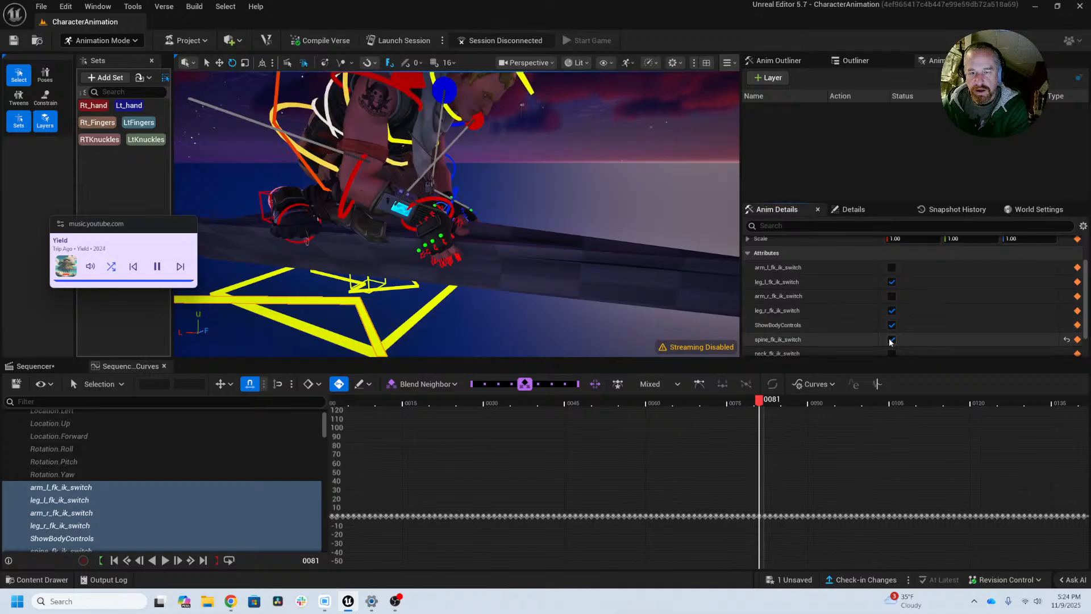
left_click(891, 339)
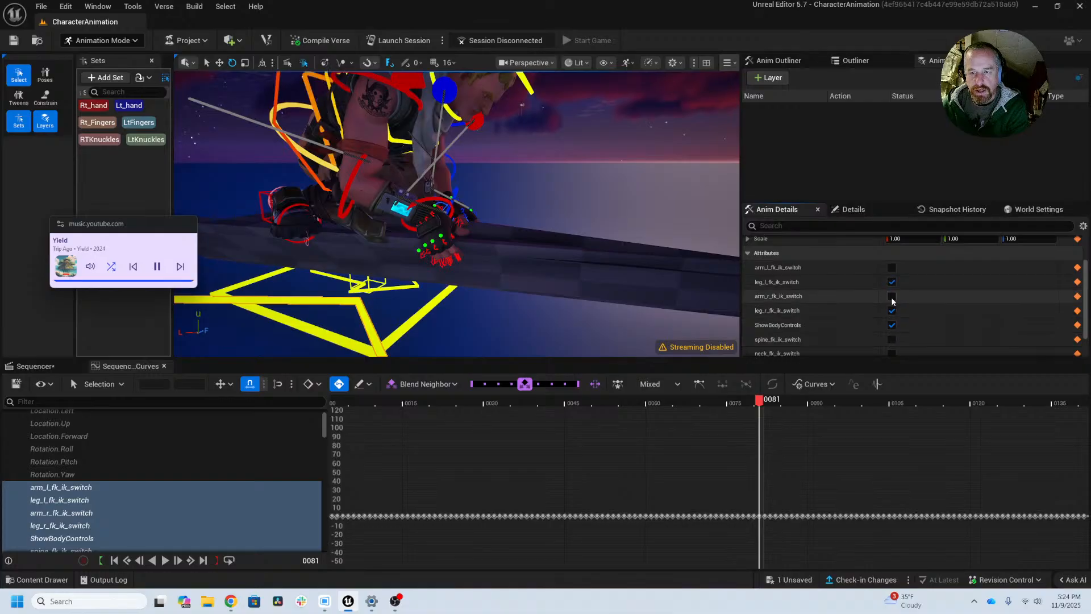
left_click(891, 296)
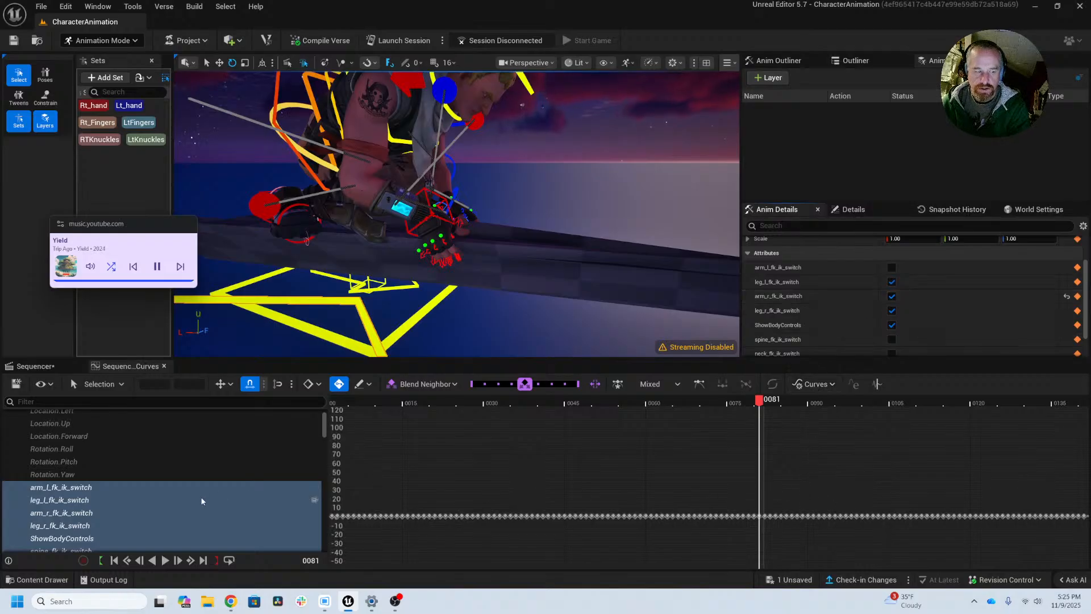
Step: Isolate the arm_r_fk_ik_switch curve and examine its keys around frame 81 and over the wider timeline
scroll(202, 501, "down", 2)
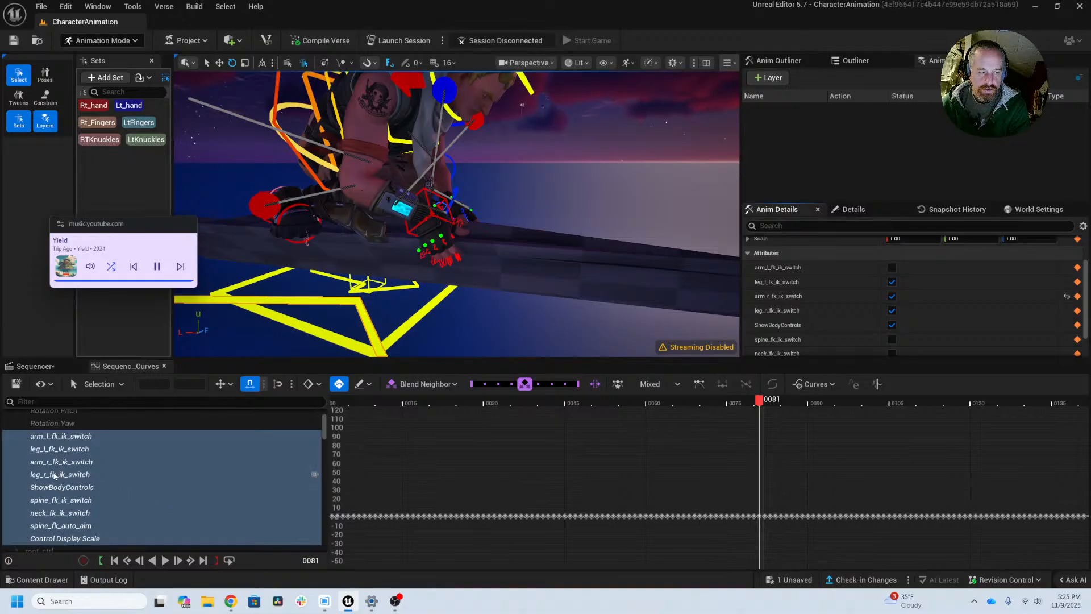
left_click(50, 462)
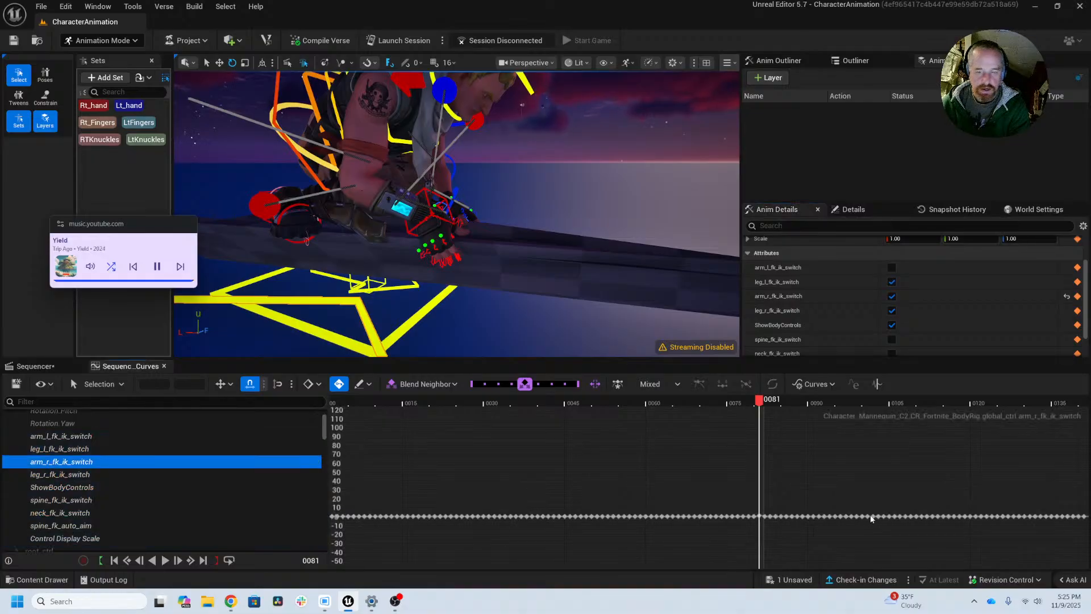
right_click_drag(937, 489, 892, 477)
left_click_drag(701, 497, 715, 522)
key("f")
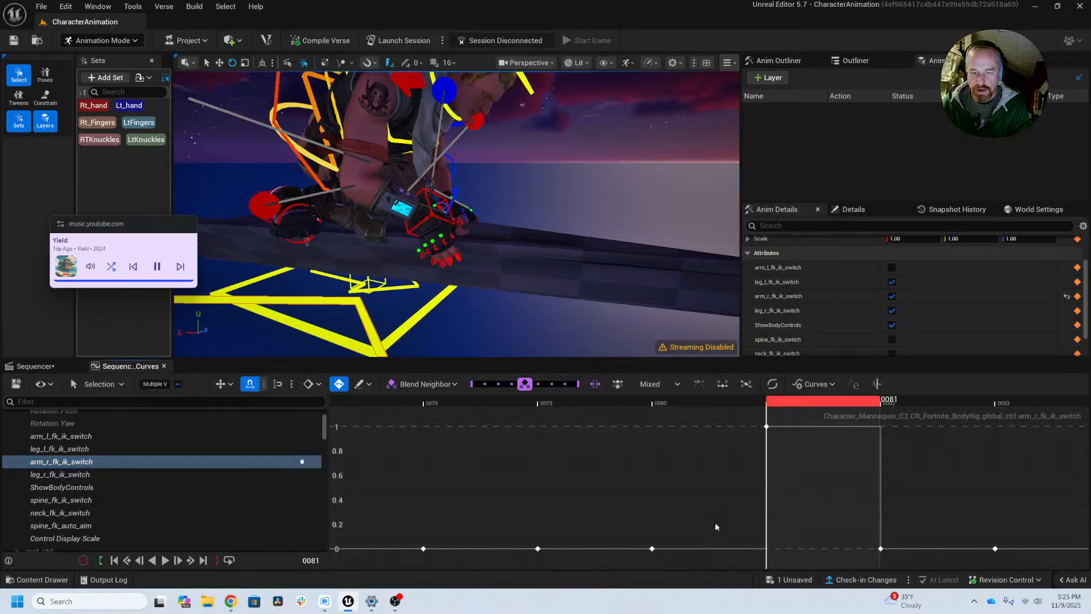
right_click_drag(887, 502, 646, 502, "alt")
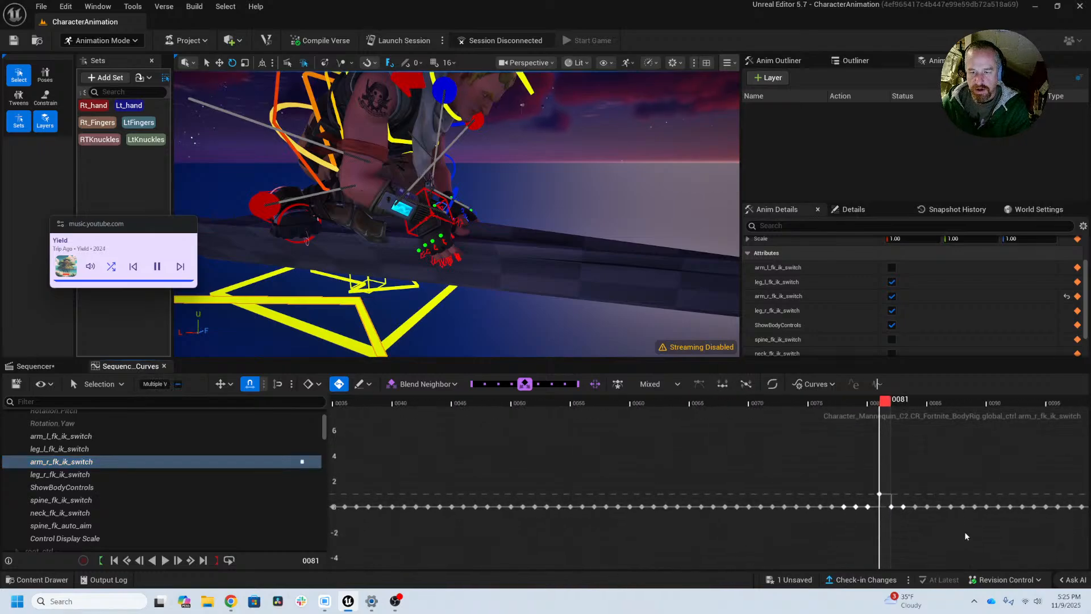
right_click_drag(904, 532, 532, 534)
right_click_drag(764, 465, 540, 474, "alt")
right_click_drag(823, 446, 538, 477)
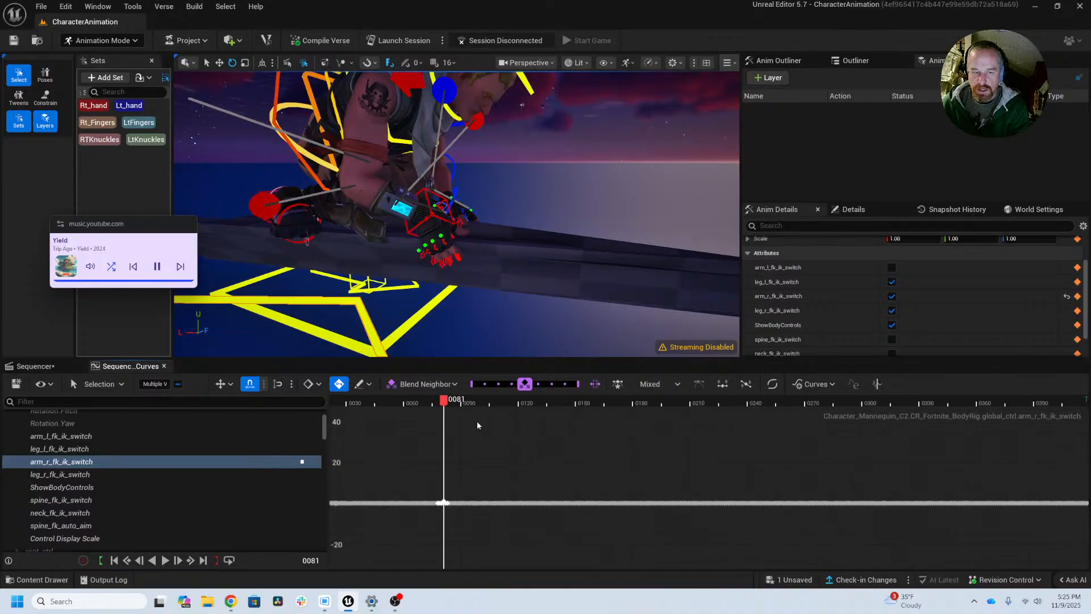
Step: Step to frame 153, turn on spine_fk_ik_switch there, and compare with frame 154
left_click_drag(442, 400, 574, 415)
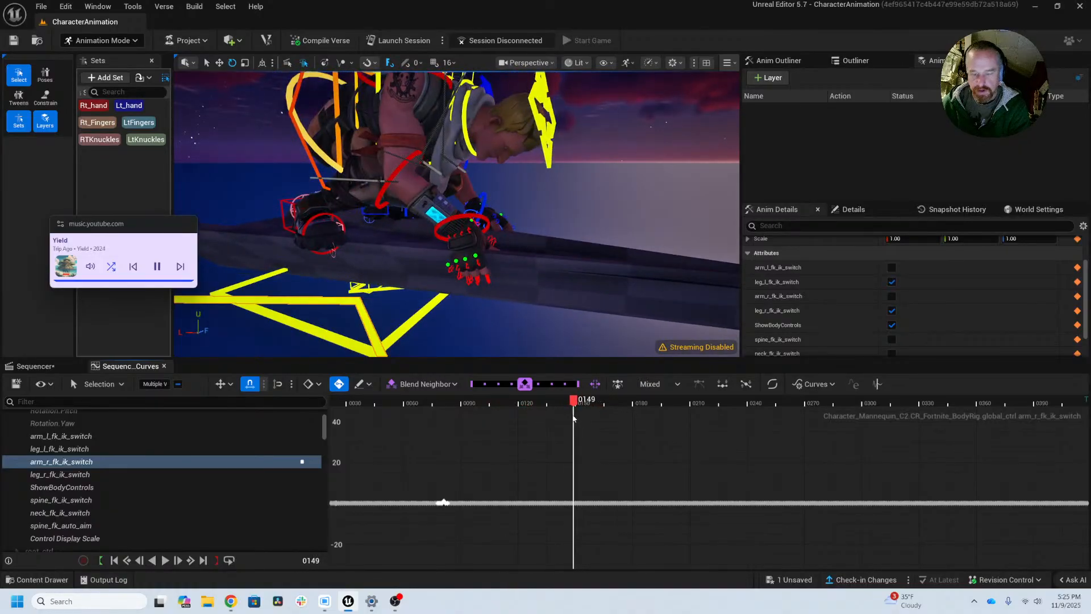
key("Right")
key("Right")
key("Right")
key("Right")
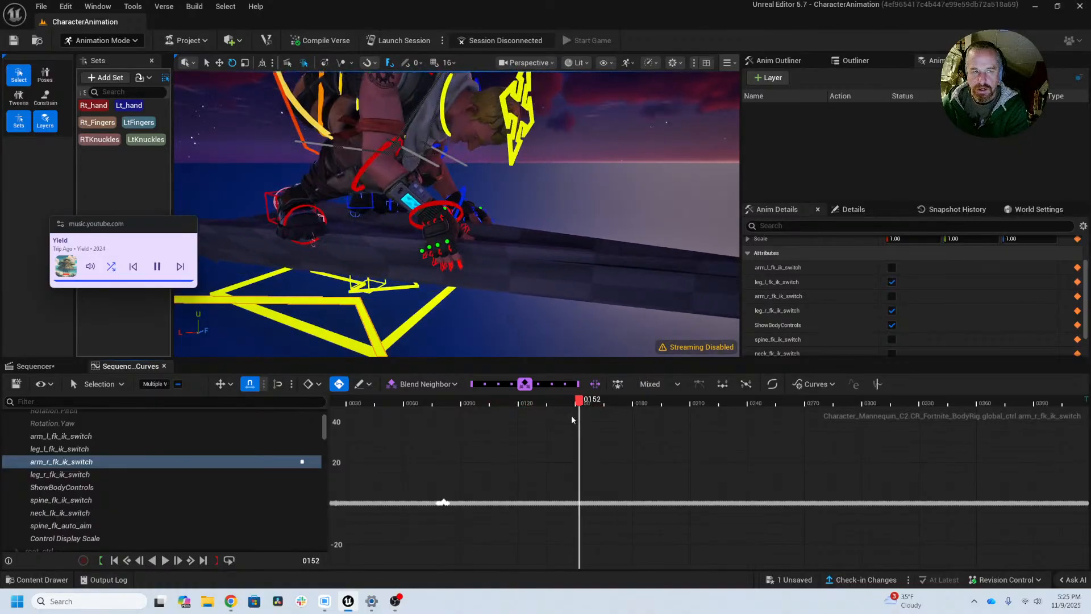
key("Right")
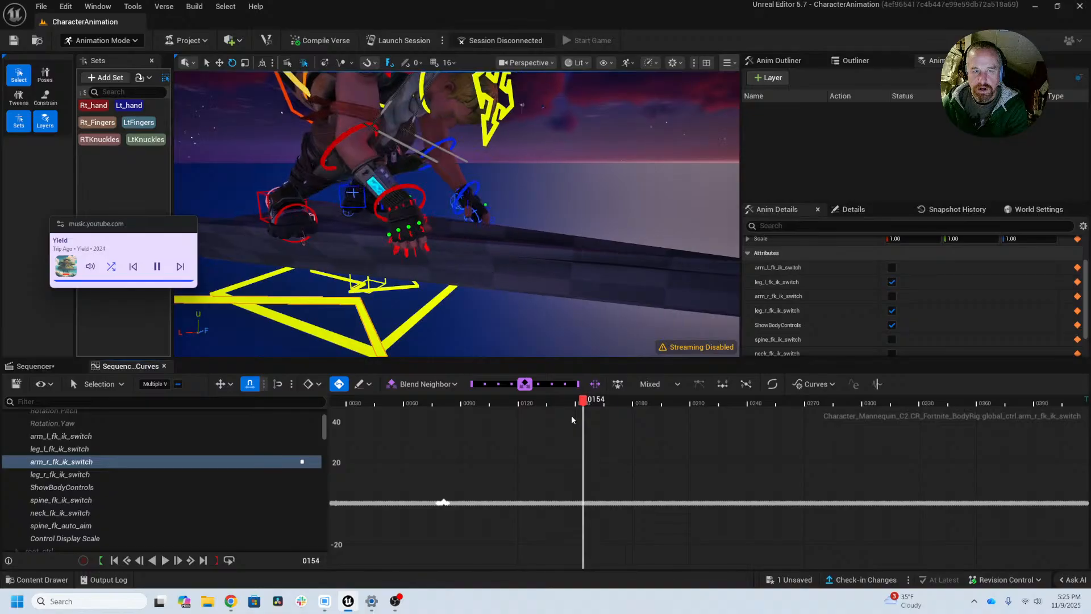
key("Left")
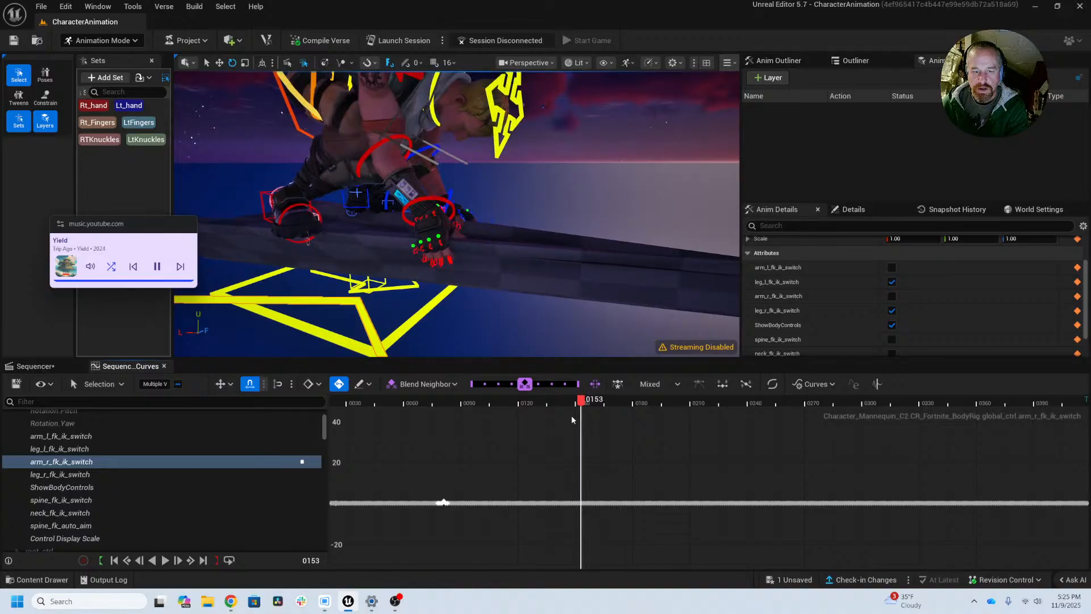
left_click(892, 340)
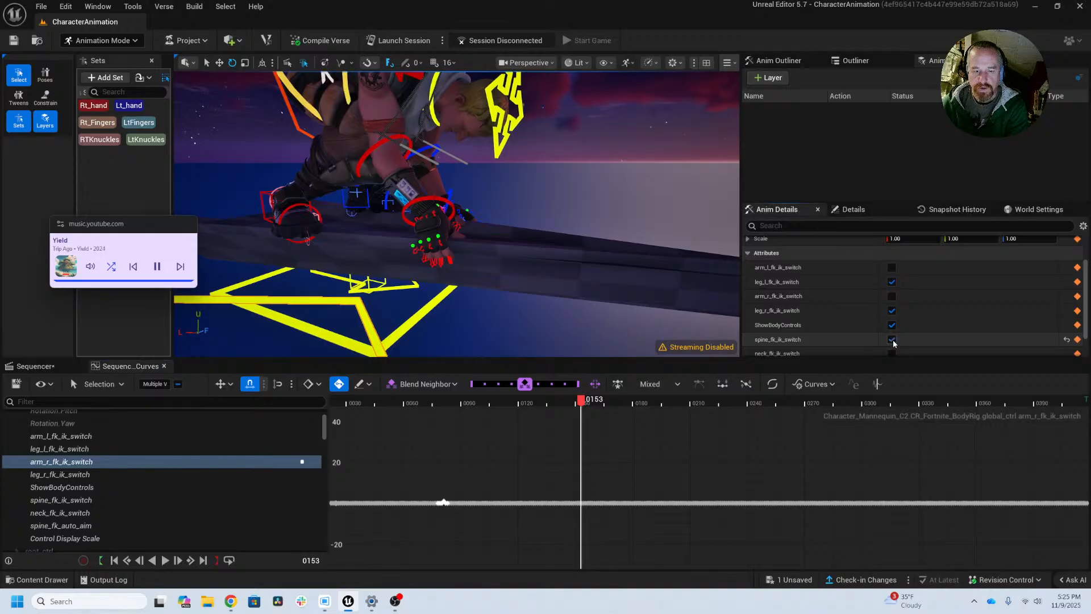
key("Right")
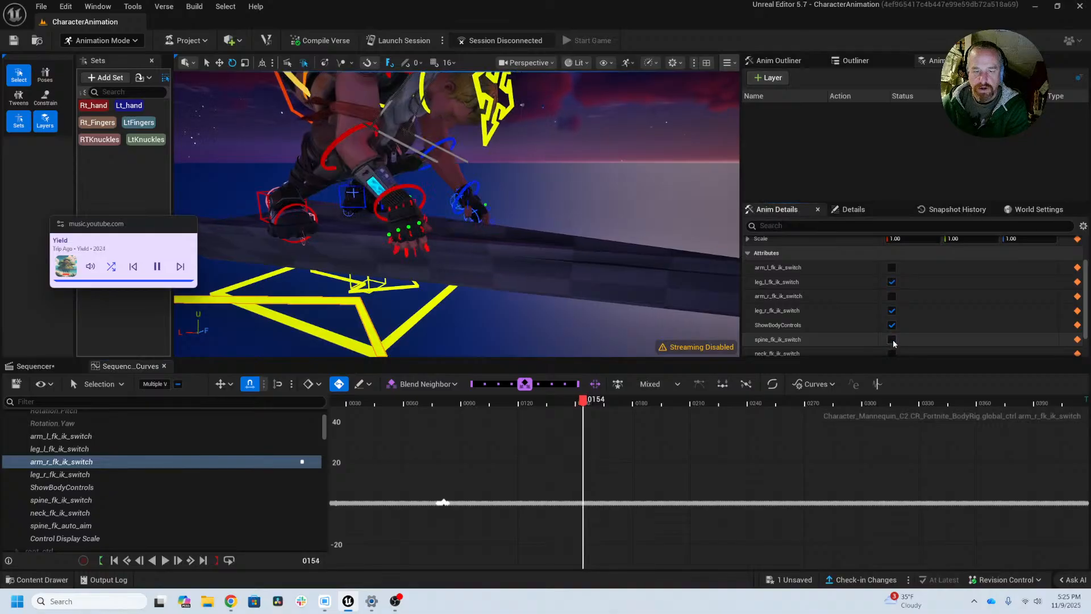
key("Left")
Step: Frame the arm_r_fk_ik_switch keys around frame 153 and examine the curve across the whole timeline
left_click_drag(575, 493, 600, 519)
key("f")
right_click_drag(576, 520, 599, 539)
scroll(698, 541, "down", 5)
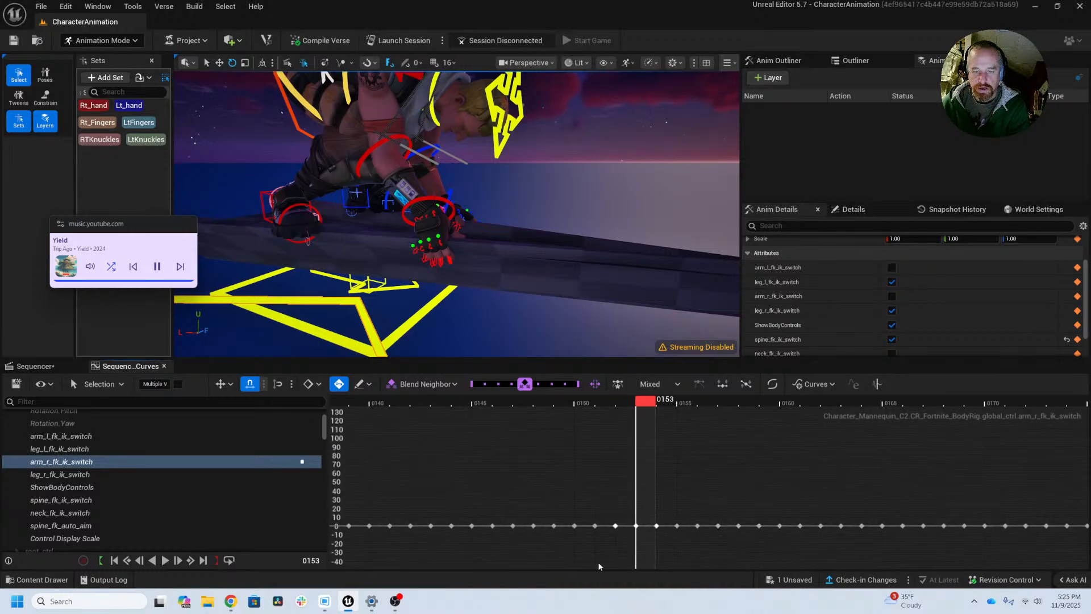
key("f")
scroll(687, 540, "down", 4)
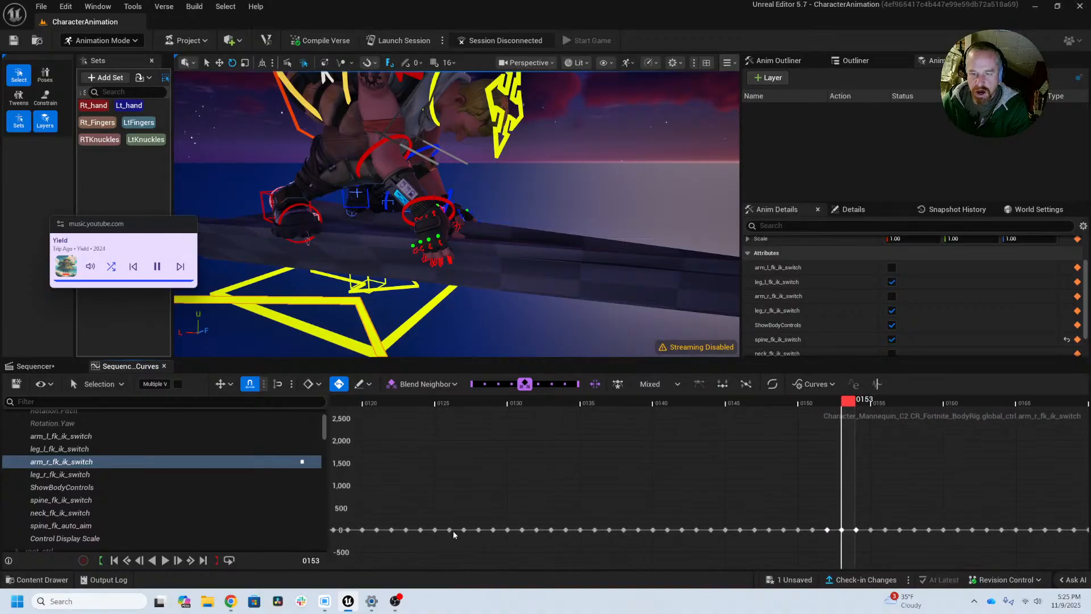
scroll(546, 539, "down", 10)
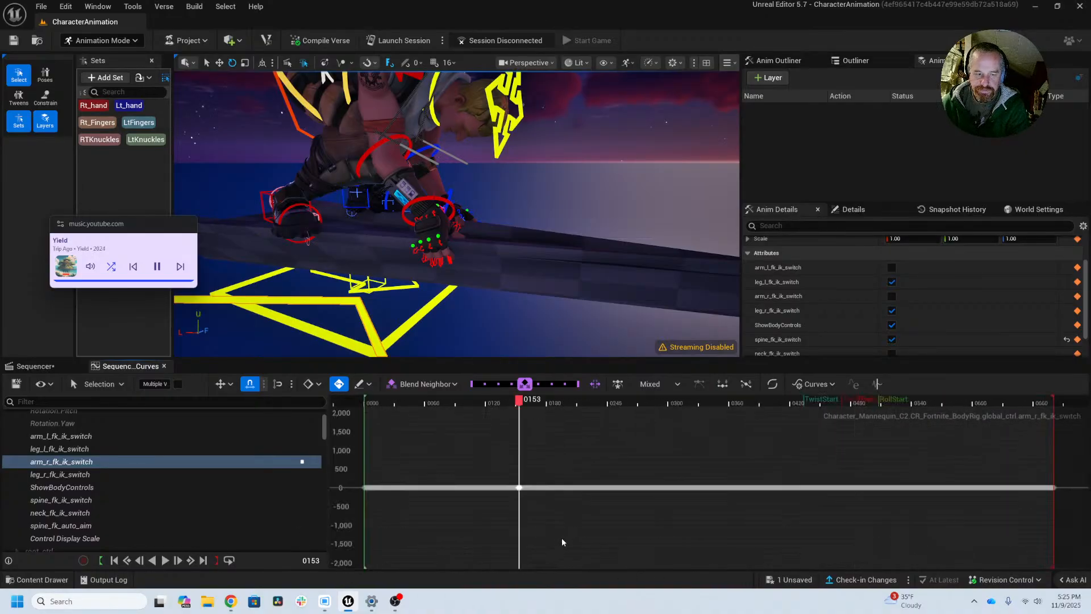
scroll(568, 529, "up", 3)
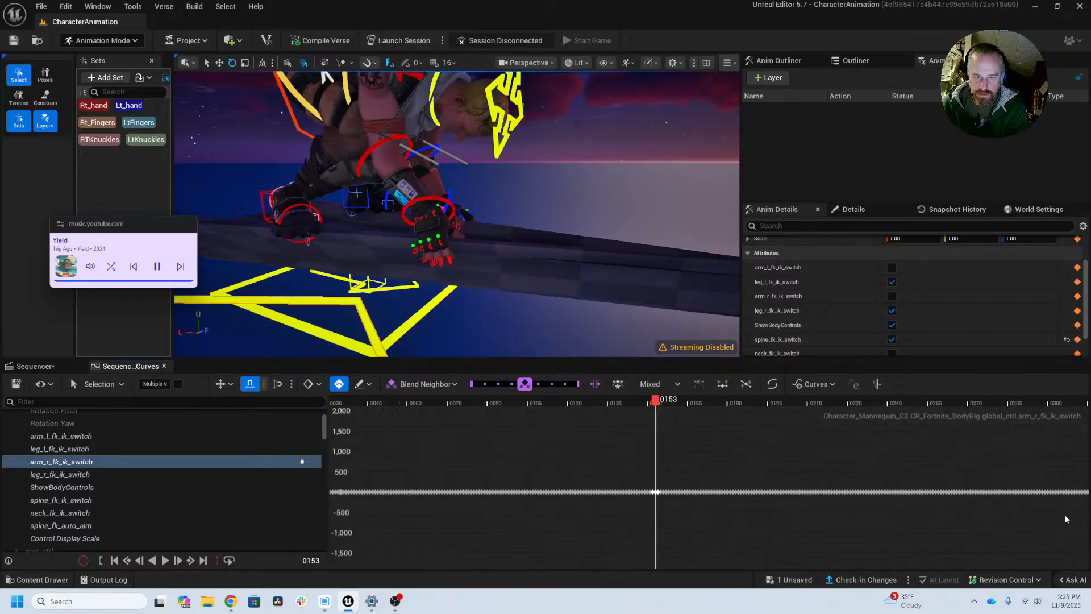
scroll(834, 521, "up", 2)
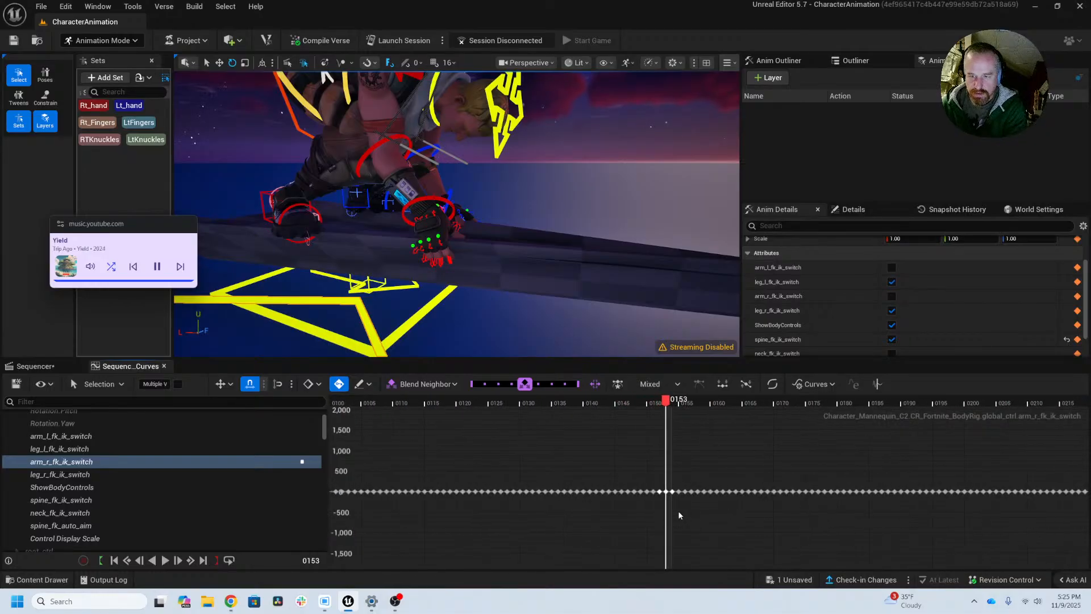
Step: Compare the character's pose at frame 153 with the neighbouring frames 152 and 154
key("Left")
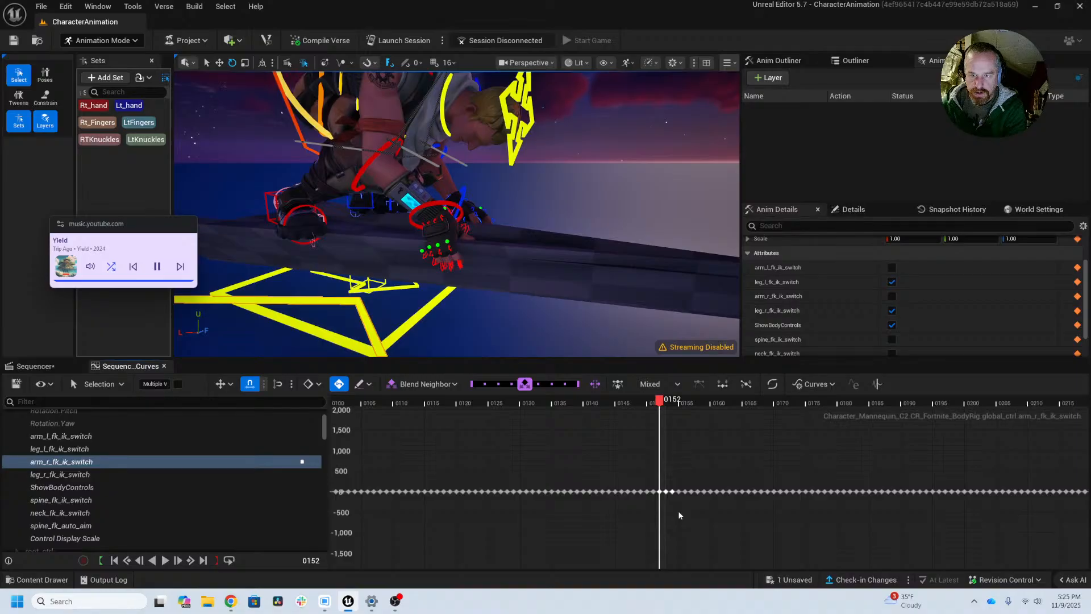
key("Right")
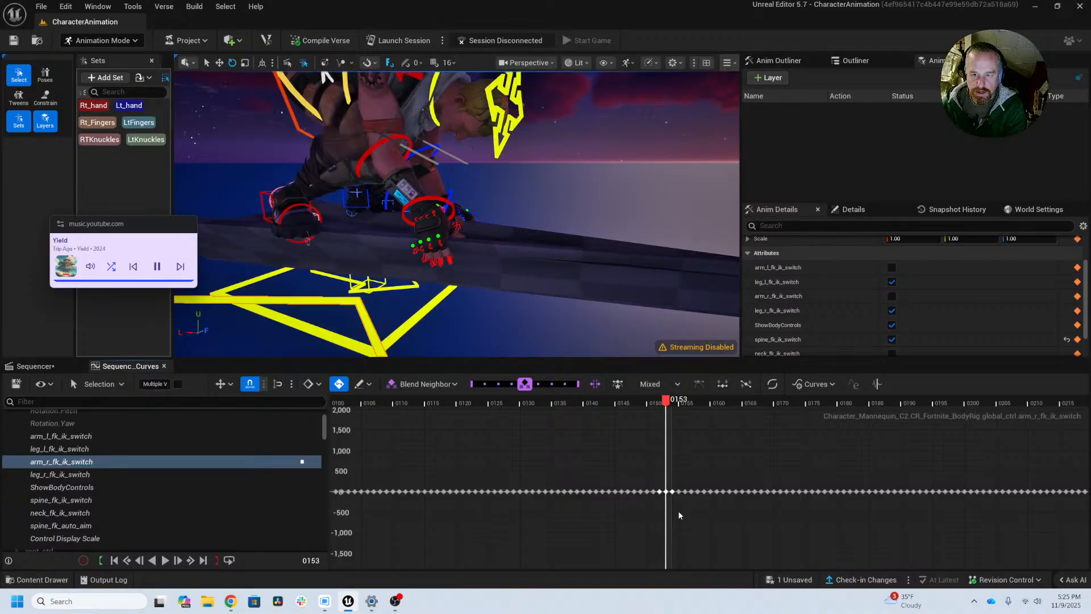
key("Right")
key("Left")
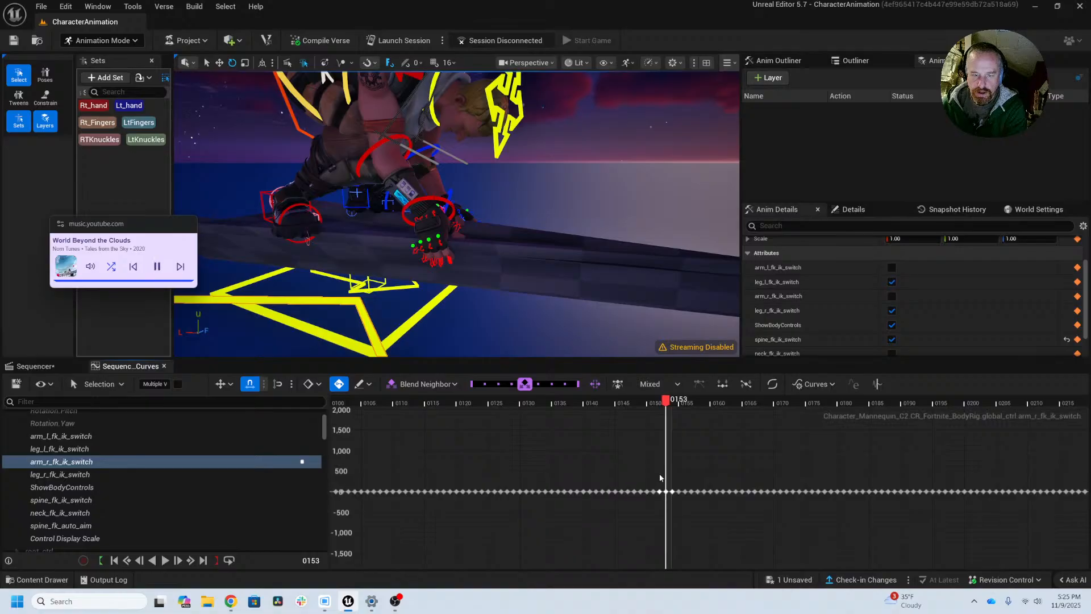
Step: Delete the arm_r_fk_ik_switch keys just after frame 81, up to about frame 104
left_click_drag(660, 473, 408, 514)
middle_click_drag(432, 522, 909, 524, "alt")
right_click_drag(907, 525, 787, 539, "alt")
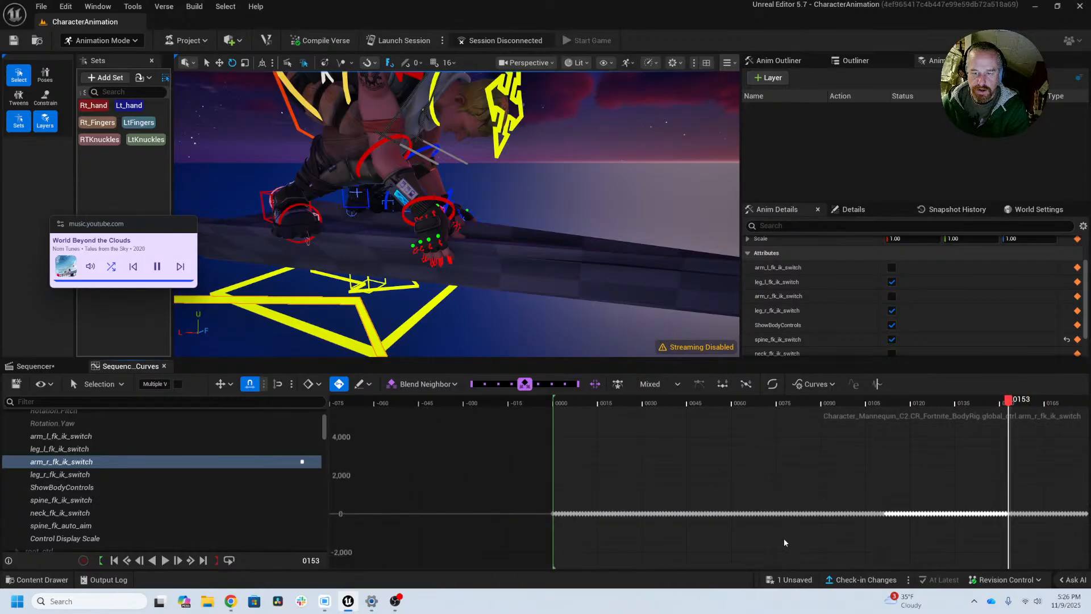
left_click_drag(1002, 420, 797, 430)
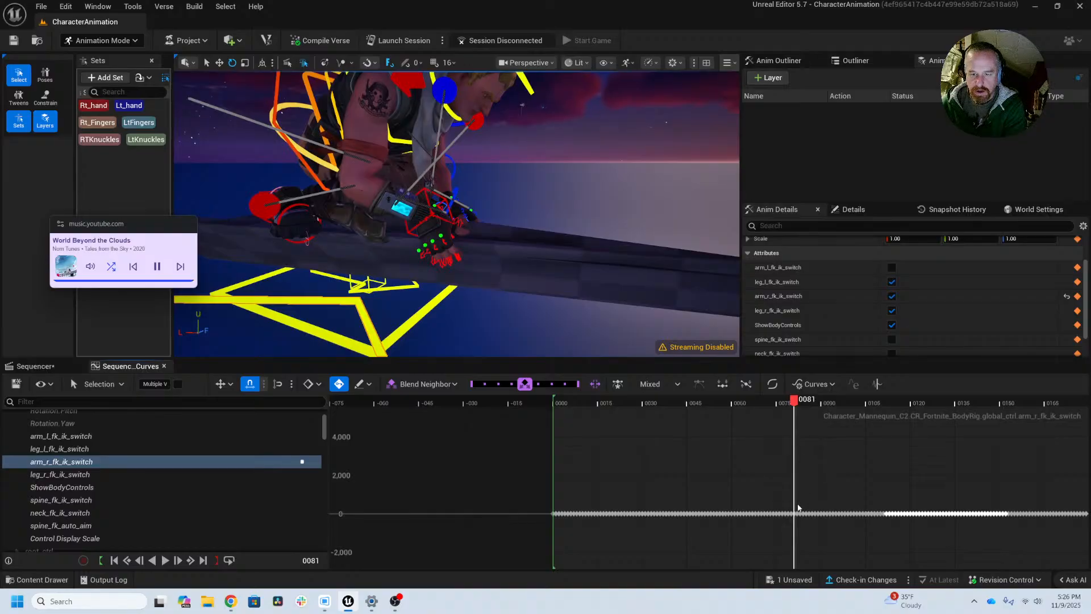
left_click_drag(797, 509, 865, 533)
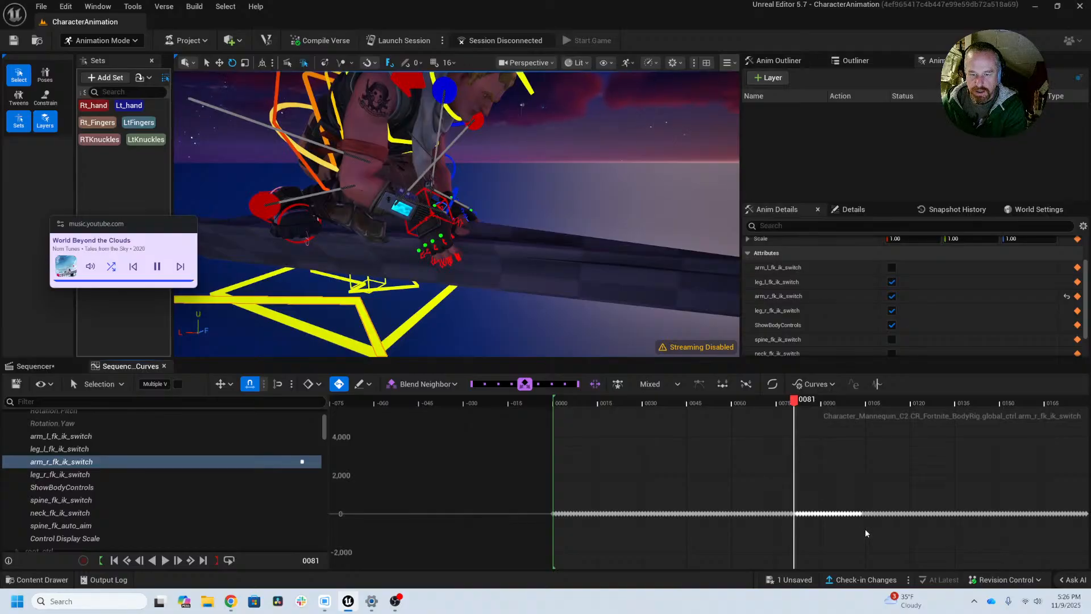
key("Delete")
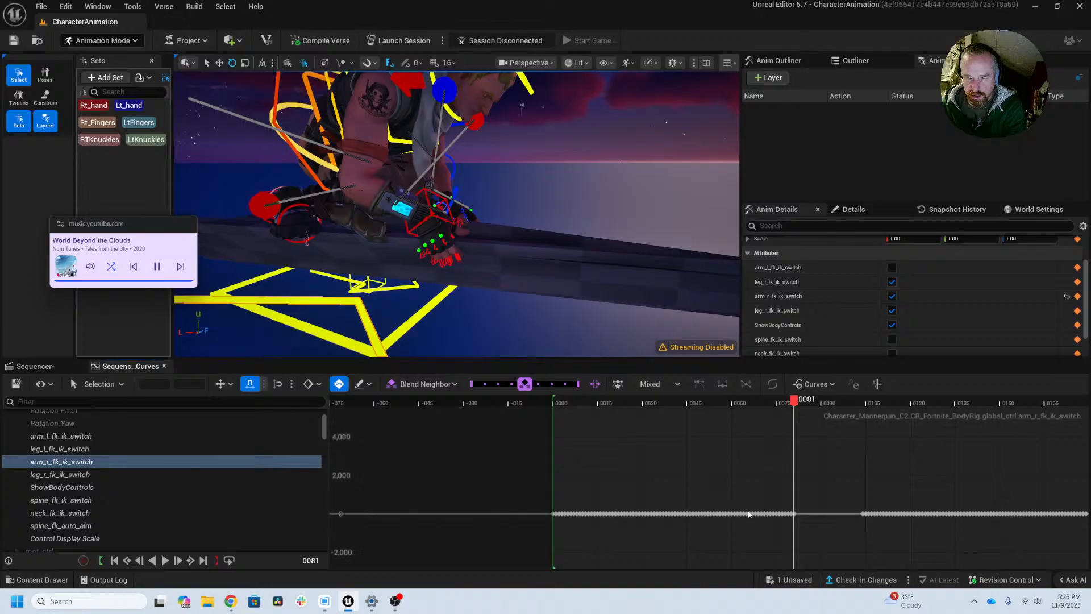
Step: Examine the arm_r_fk_ik_switch keys beyond frame 81 and compare the character's pose across frames 151 to 154
left_click(795, 514)
key("f")
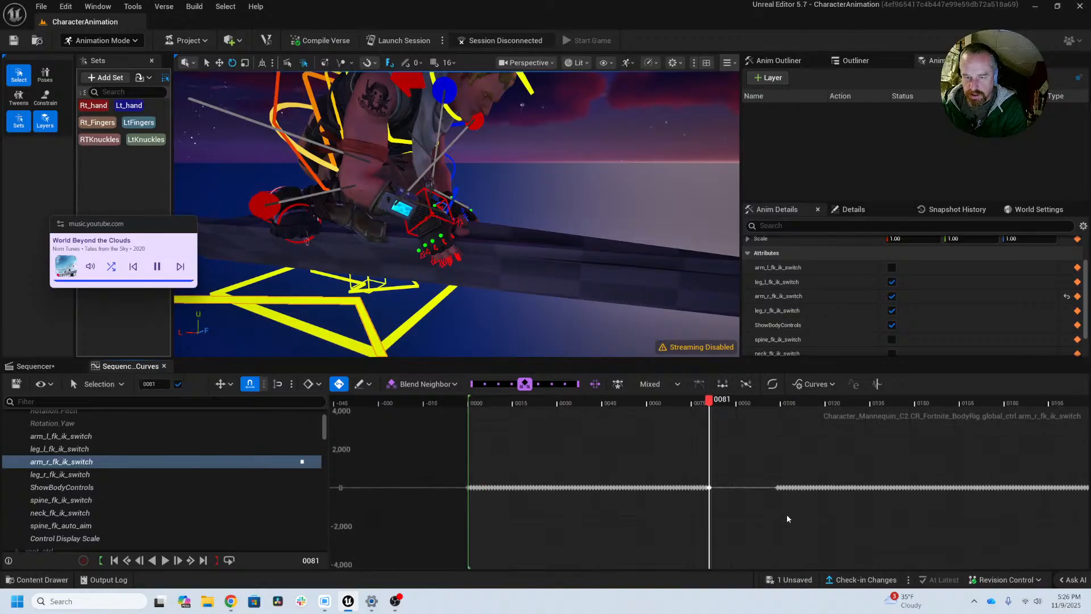
right_click_drag(718, 499, 1089, 502, "alt")
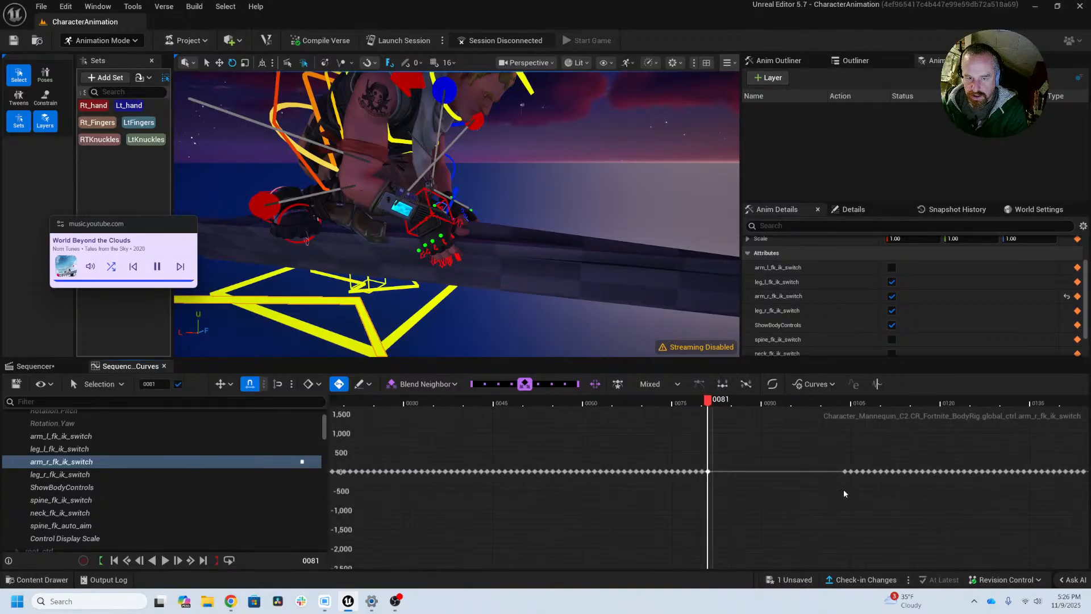
right_click_drag(856, 467, 634, 515, "alt")
left_click_drag(569, 405, 712, 392)
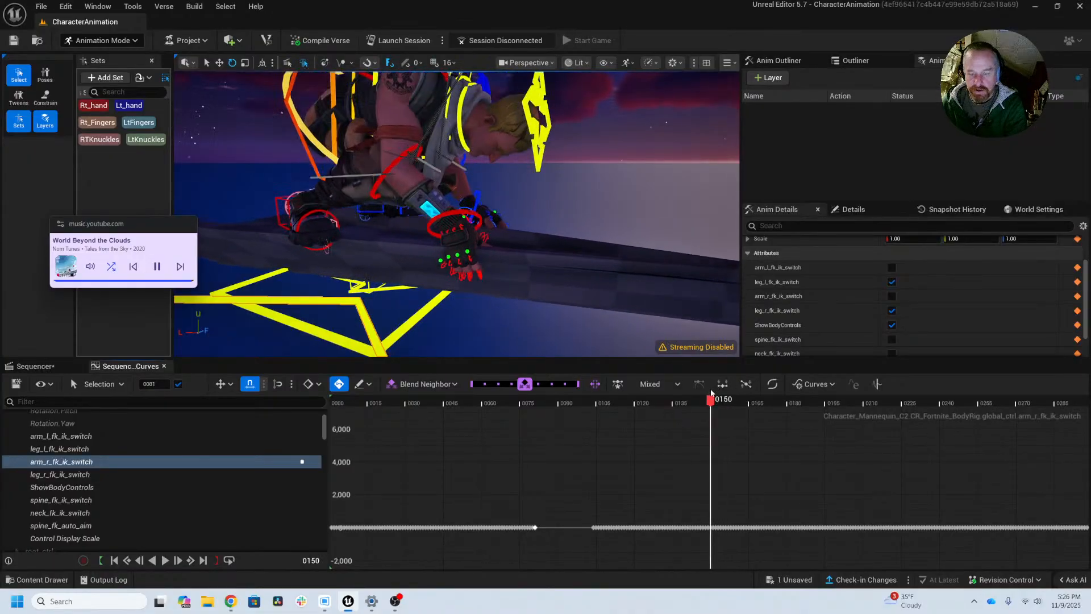
key("Right")
key("Right")
key("Right")
key("Right")
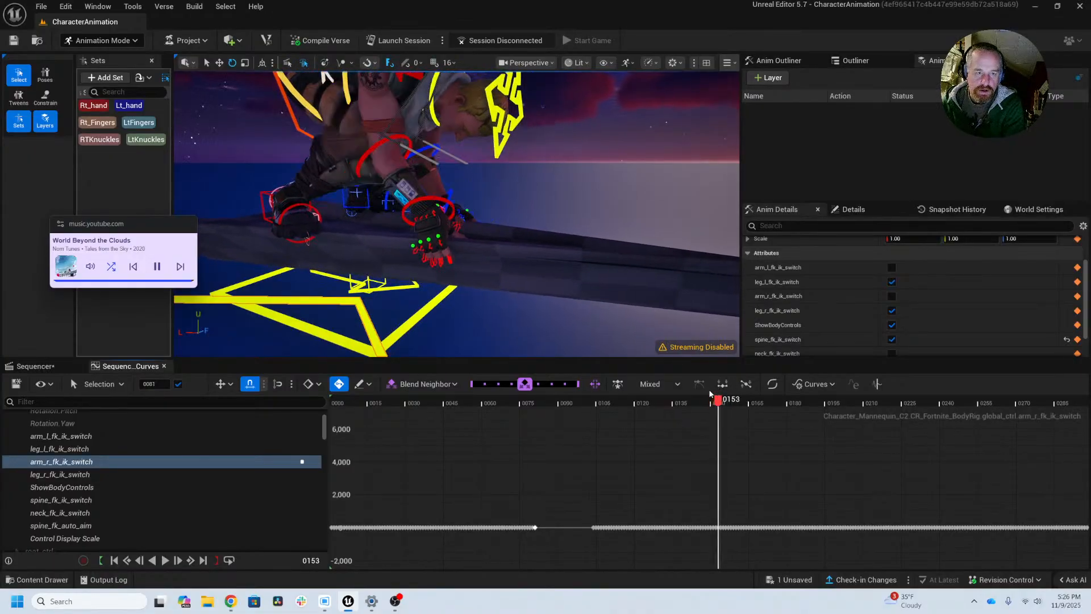
key("Left")
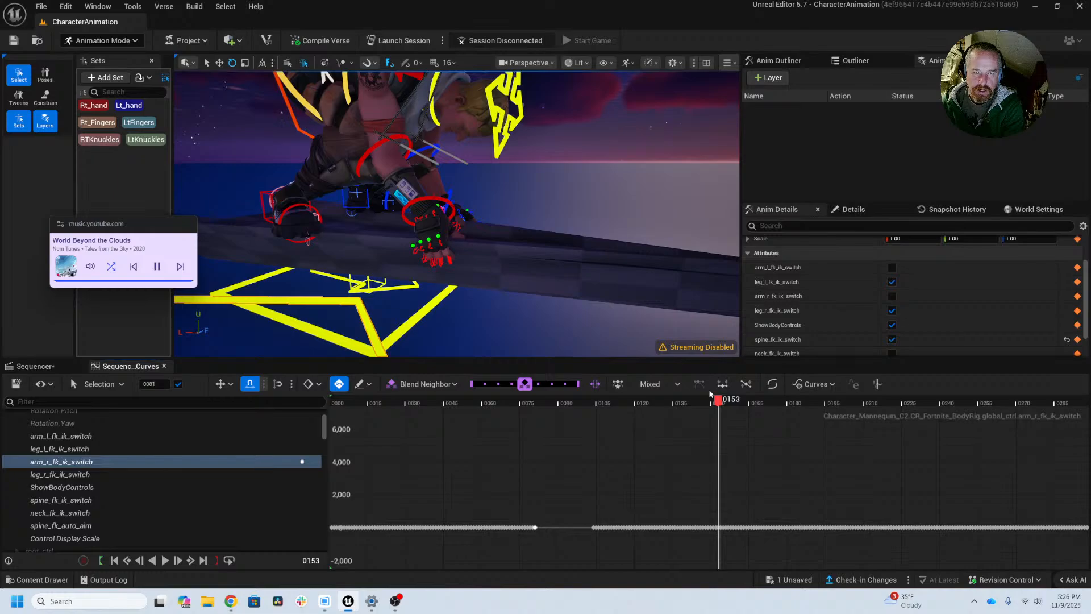
key("Right")
key("Left")
key("Left")
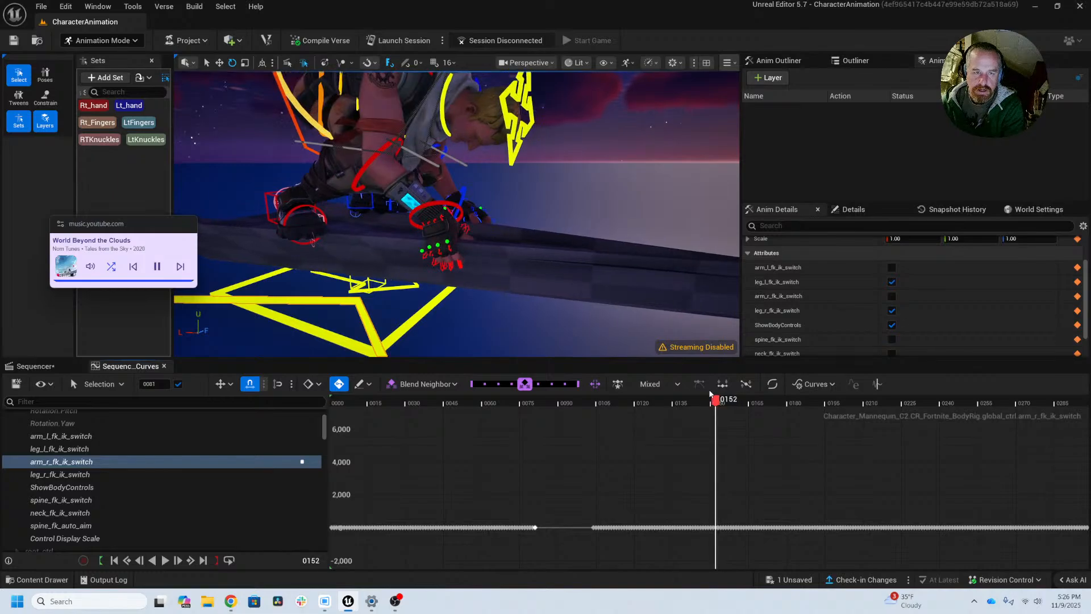
key("Left")
key("Right")
key("Right")
key("Left")
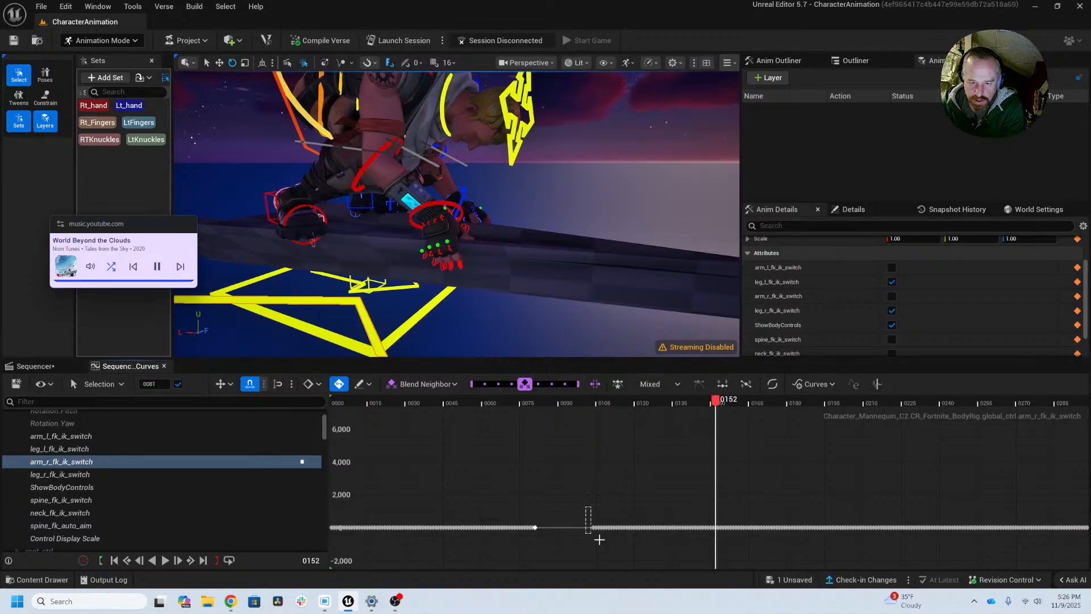
Step: Delete the remaining arm_r_fk_ik_switch keys before frame 152, then toggle spine_fk_ik_switch and check the adjacent frames
left_click_drag(600, 539, 714, 549)
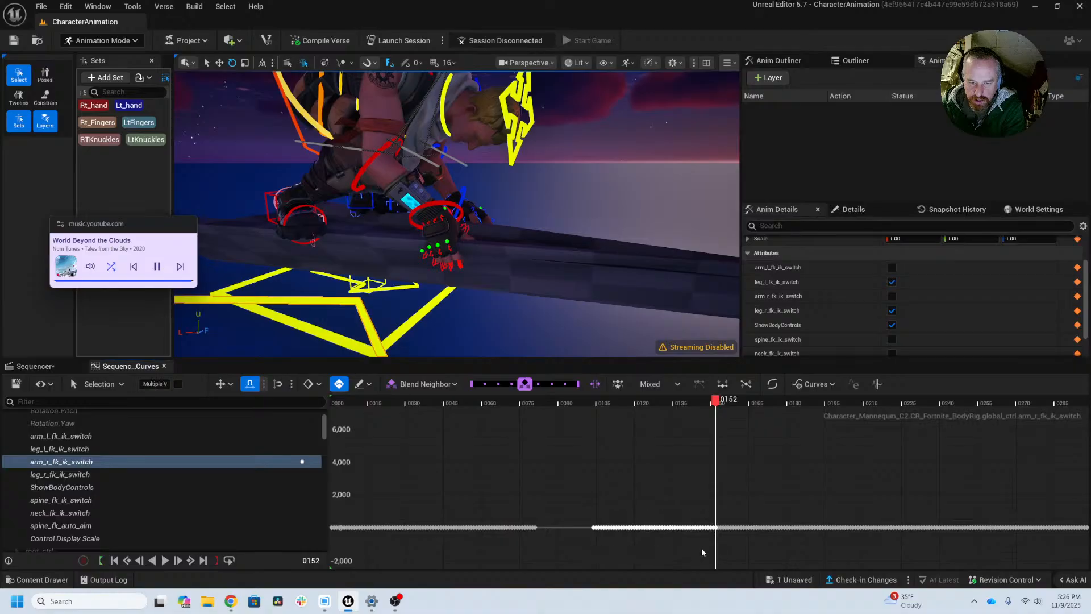
key("Delete")
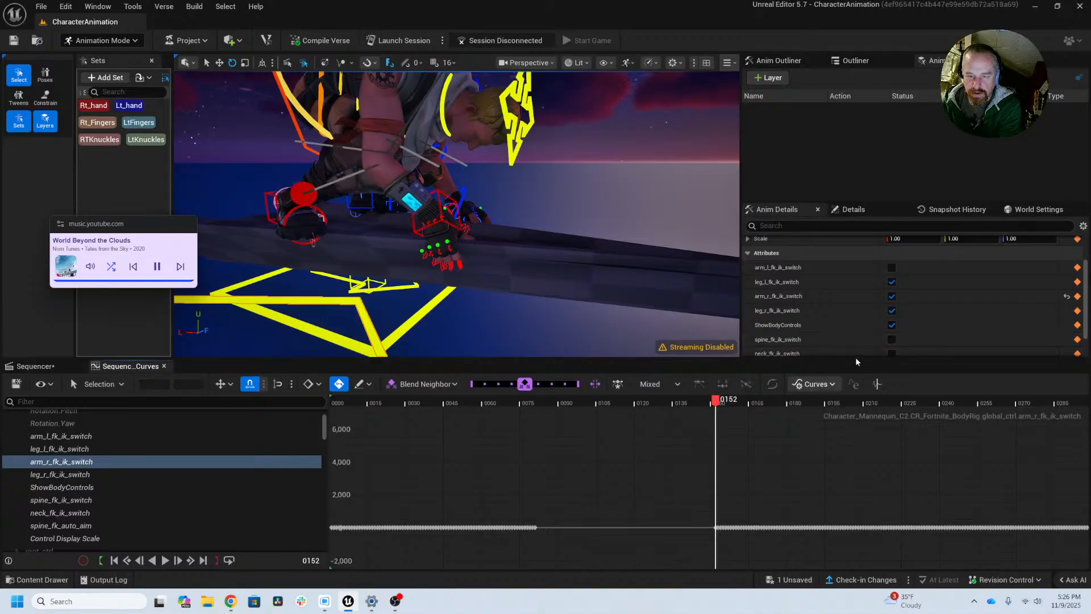
left_click(891, 340)
key("Left")
key("Right")
key("Right")
key("Right")
key("Right")
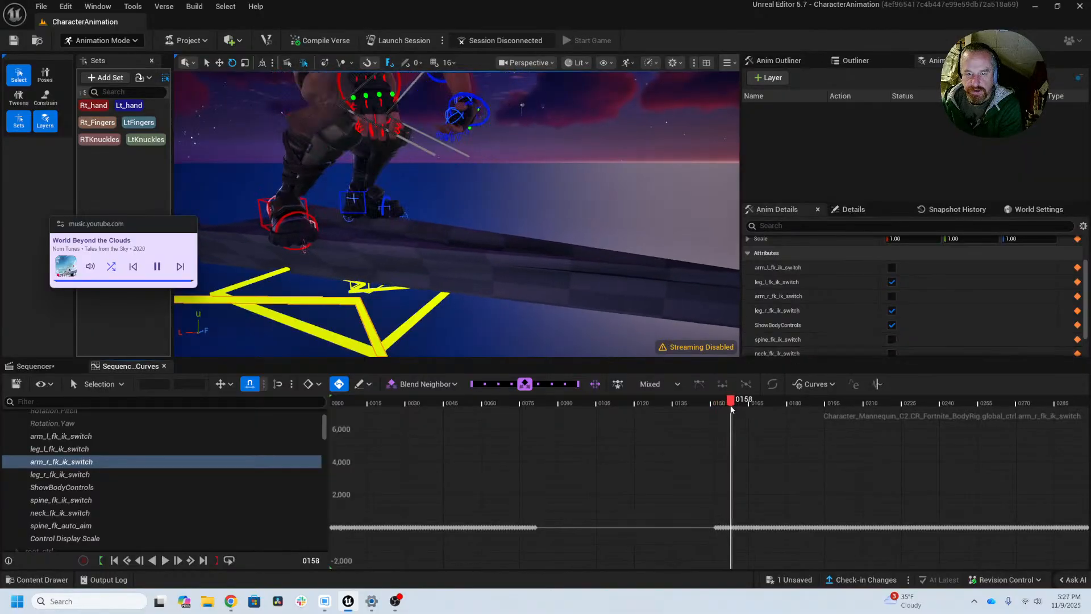
Step: At frame 81, select hand_r_ik_ctrl and limit the constraint list to the selected control
left_click_drag(728, 404, 536, 421)
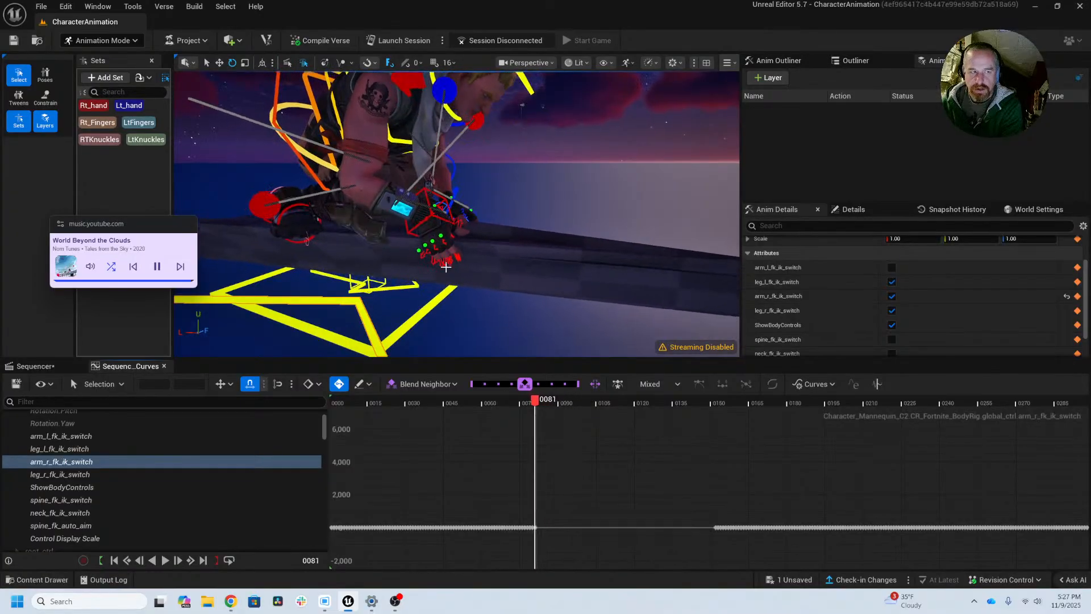
left_click(491, 246)
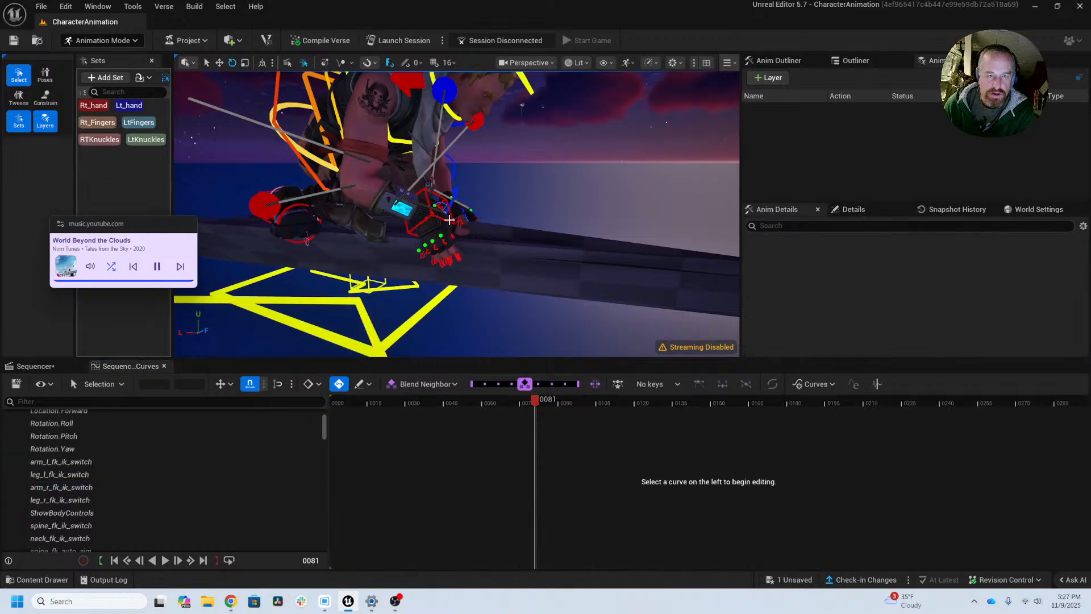
left_click(471, 223)
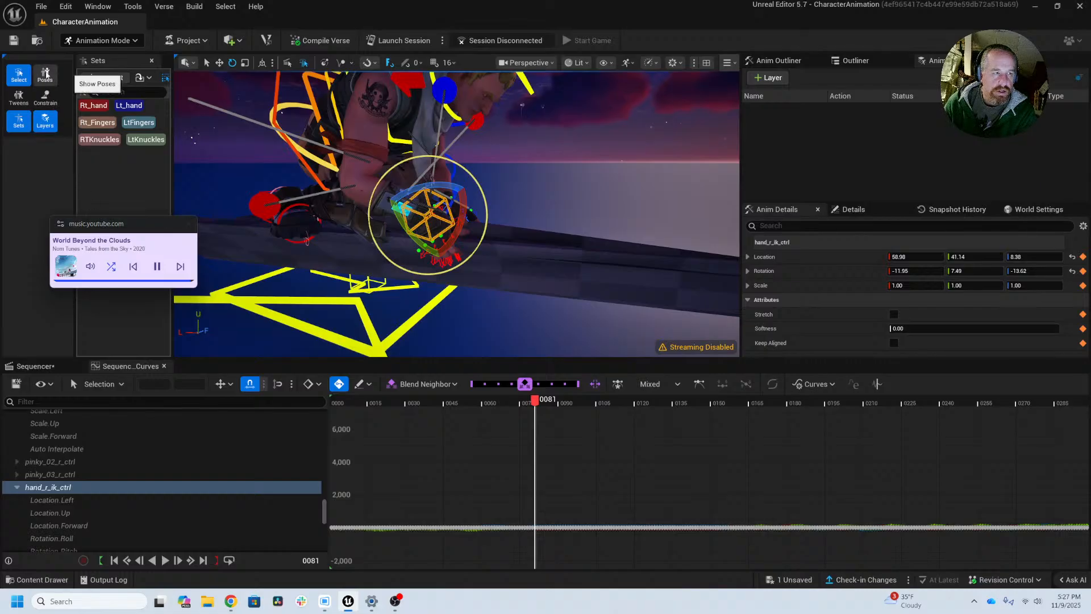
left_click(44, 98)
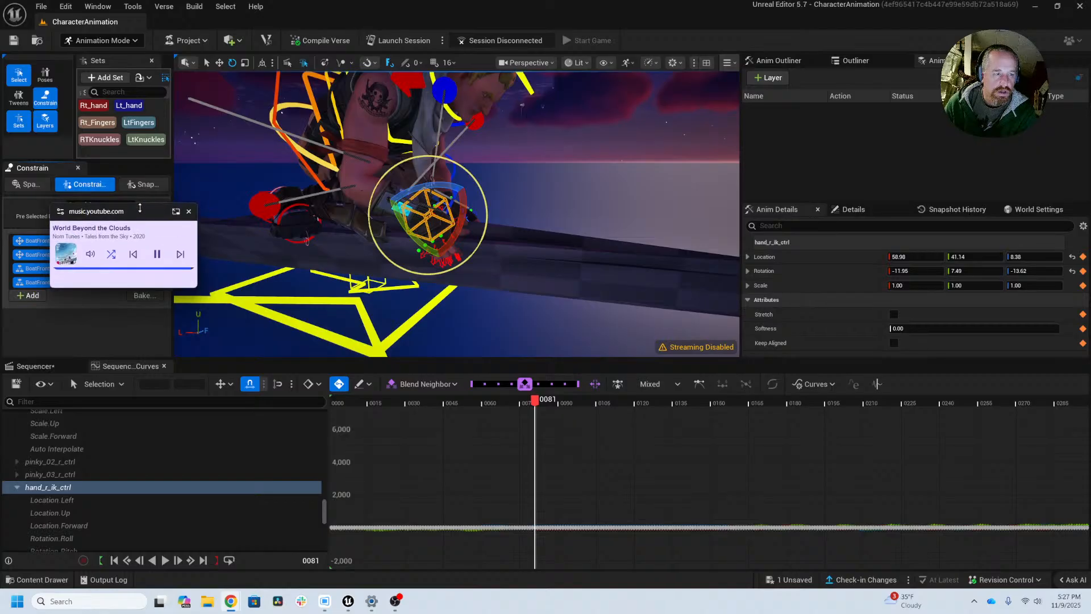
left_click_drag(134, 224, 134, 55)
left_click(108, 202)
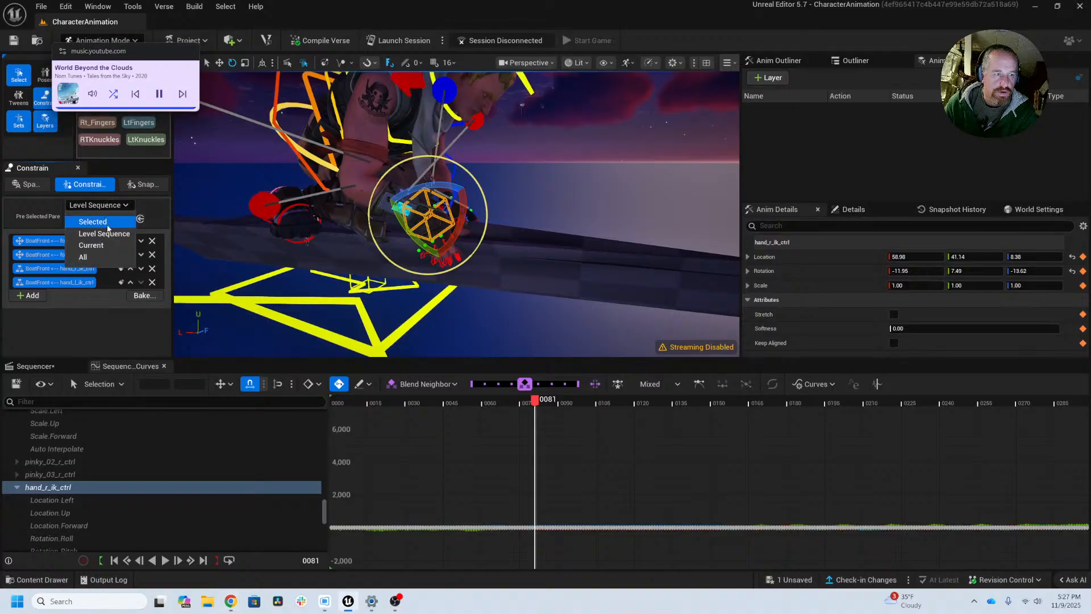
left_click(106, 224)
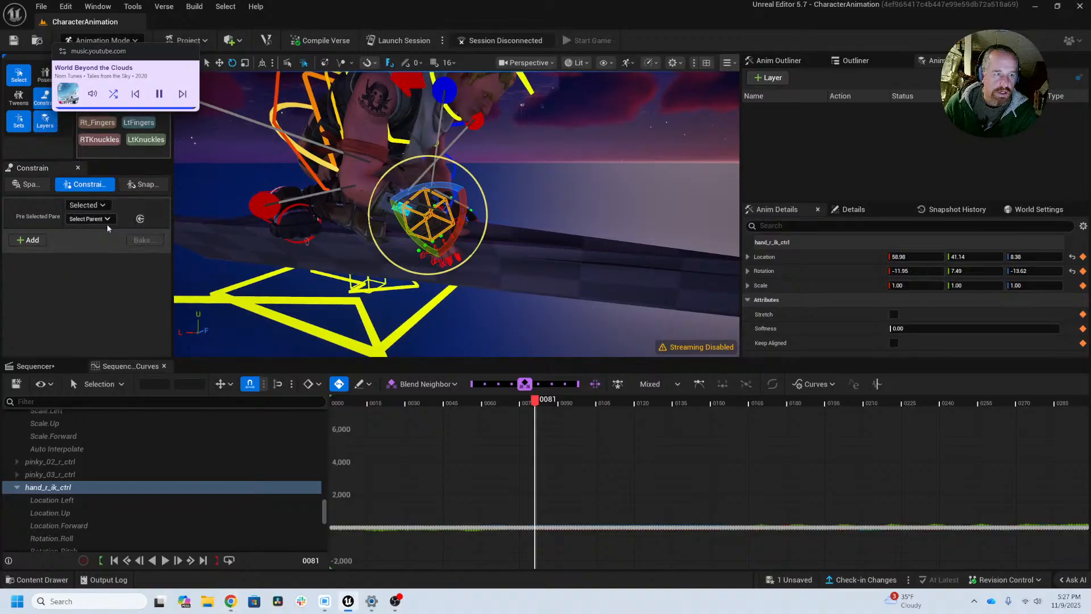
Step: Rotate hand_r_ik_ctrl about 24° to an X rotation of 12.08 and move it to 59.64, 39.44, 8.84 so the hand meets the boat
left_click(15, 245)
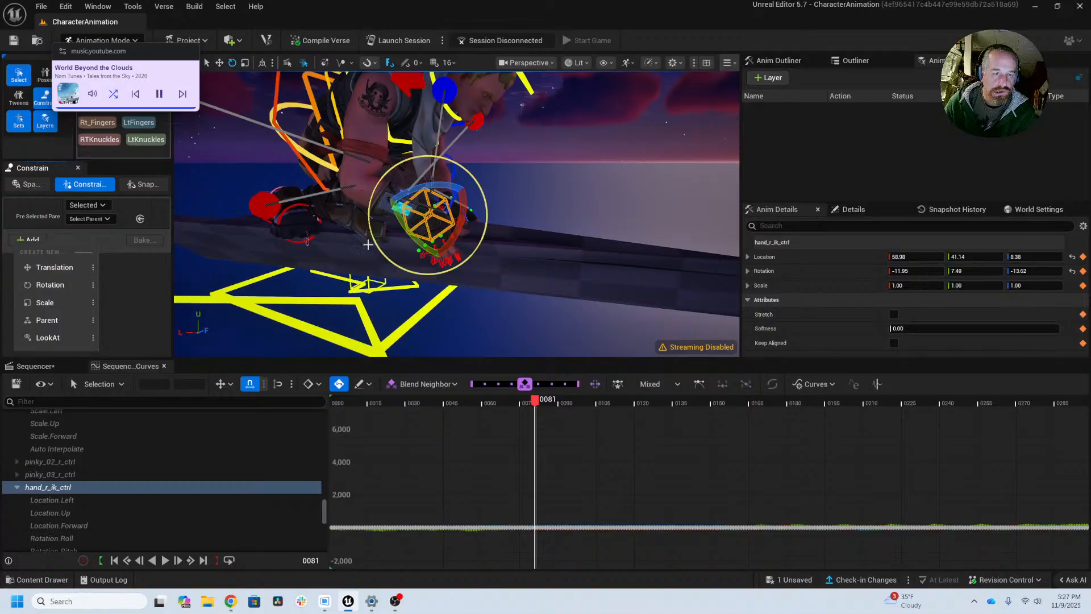
left_click(408, 254)
middle_click_drag(435, 247, 499, 246, "alt")
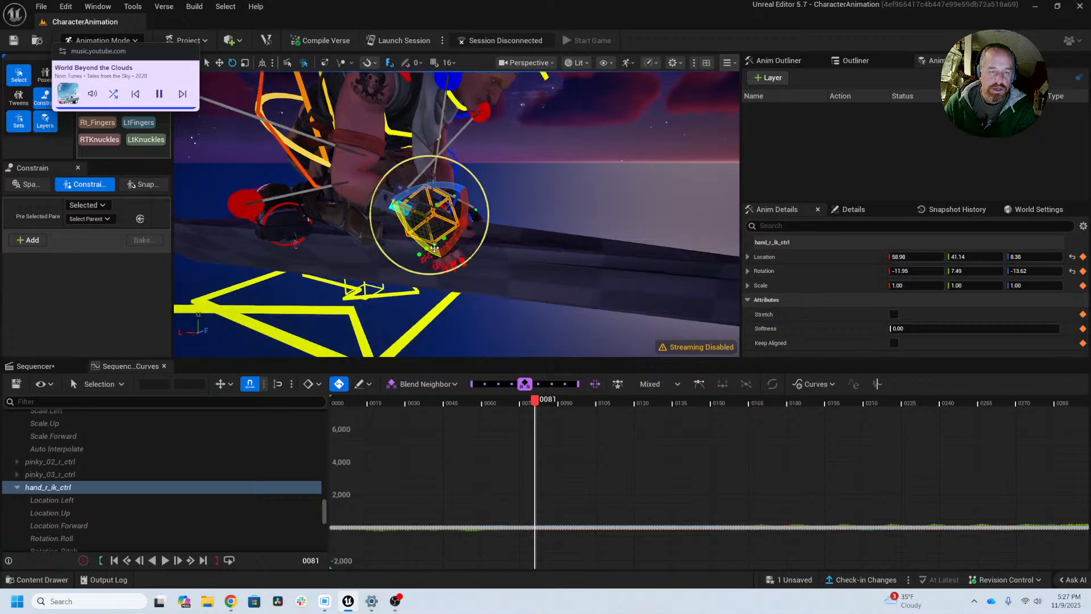
key("f")
left_click_drag(396, 259, 462, 188, "alt")
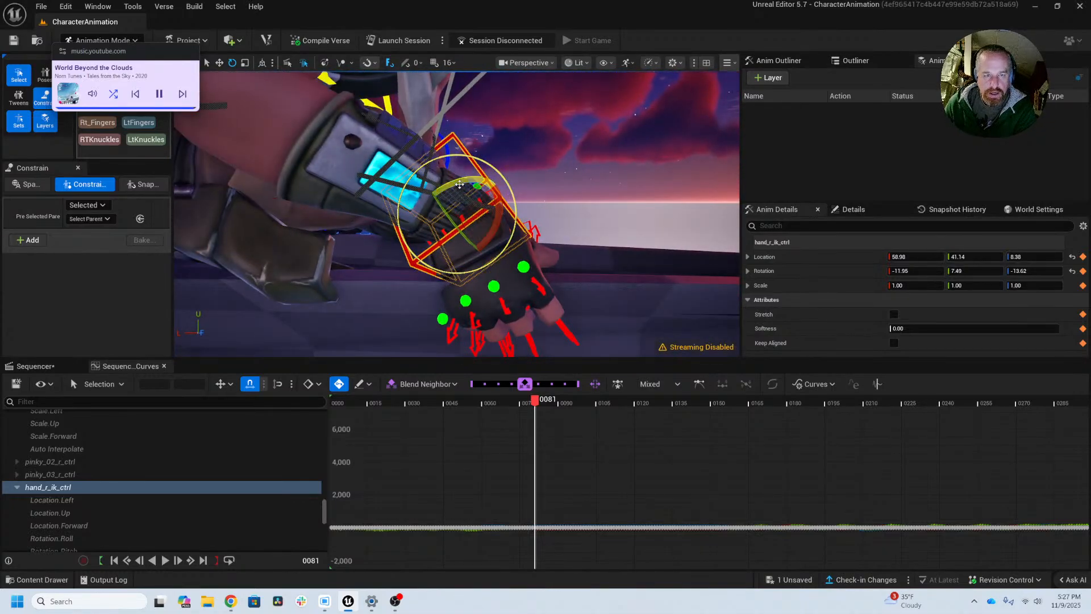
left_click_drag(460, 184, 499, 193)
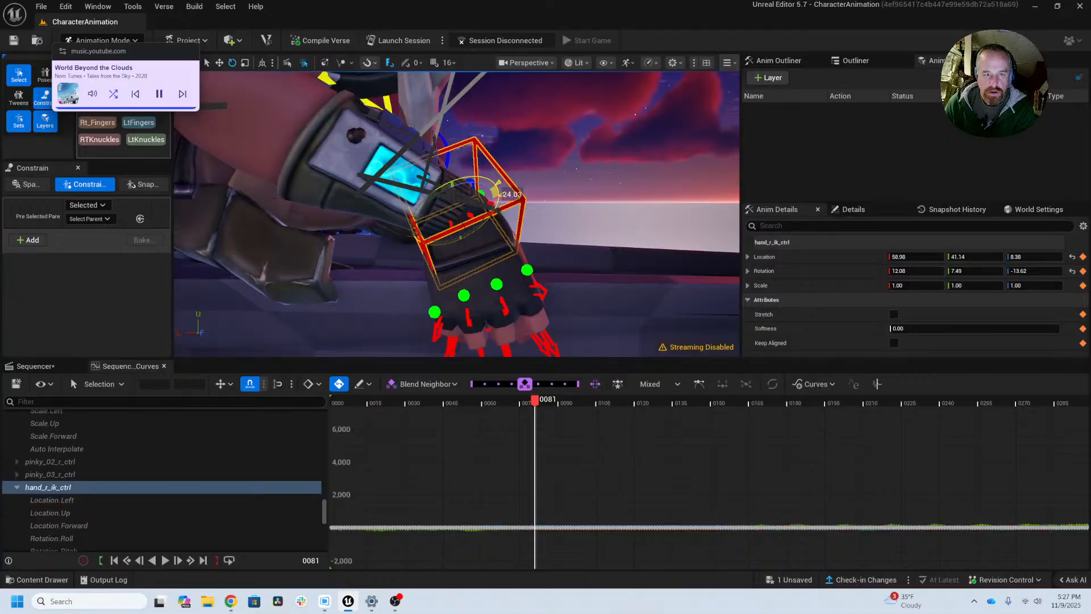
left_click_drag(441, 248, 352, 247, "alt")
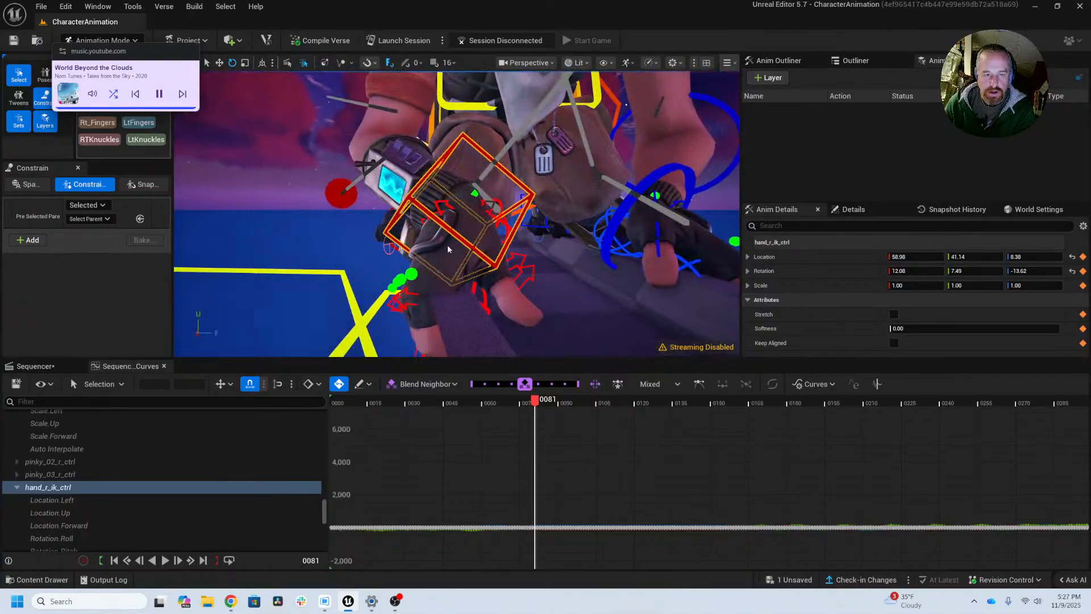
left_click_drag(454, 216, 236, 324, "alt")
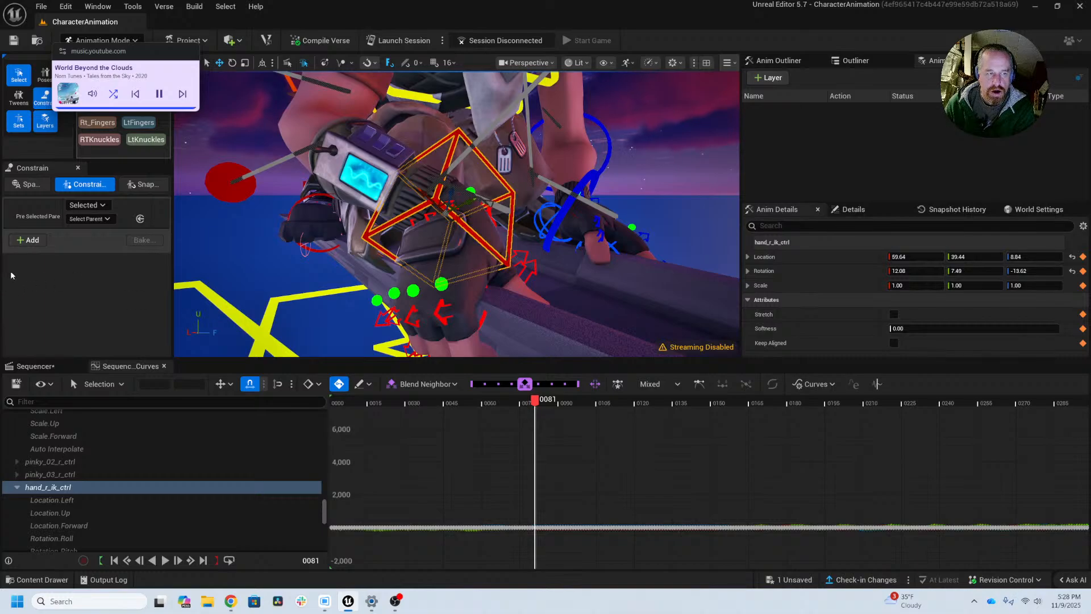
Step: Add a Parent constraint from hand_r_ik_ctrl to BoatFront at frame 81 and save the level sequence
left_click(27, 240)
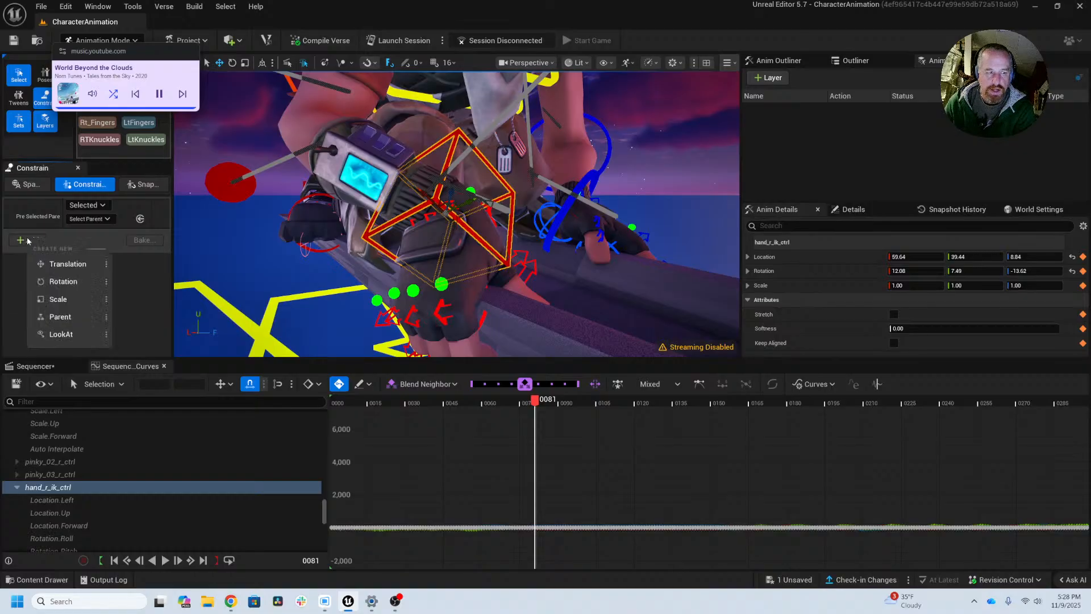
left_click(69, 317)
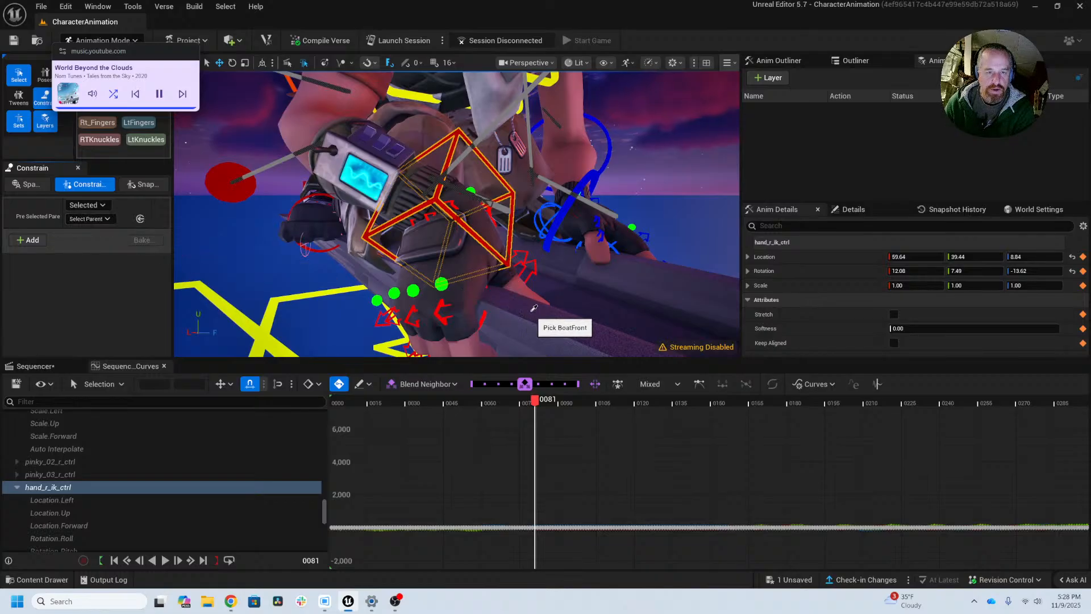
left_click(558, 294)
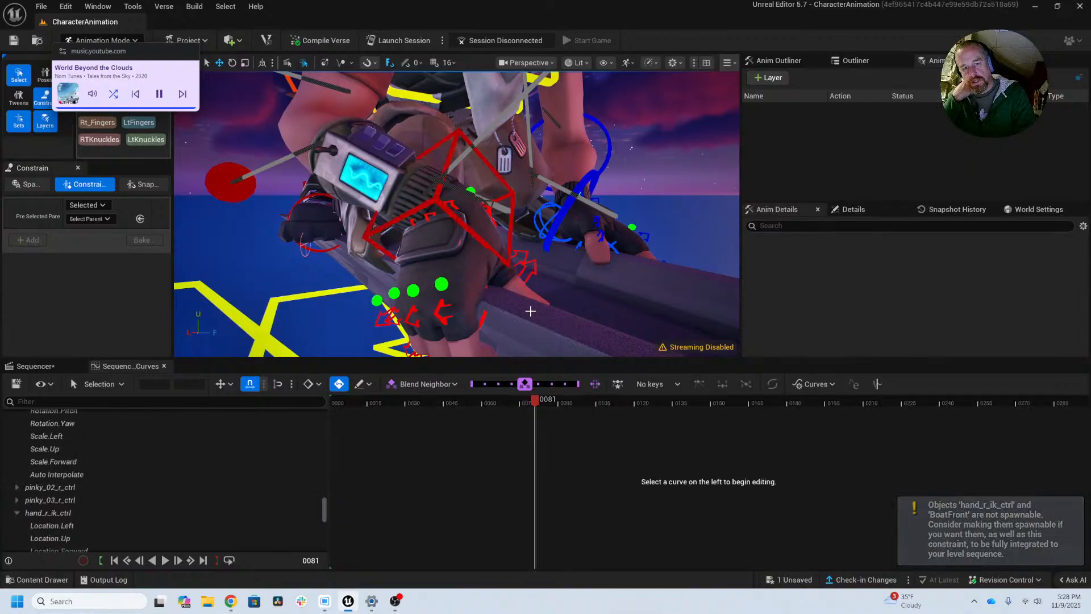
key("ctrl+s")
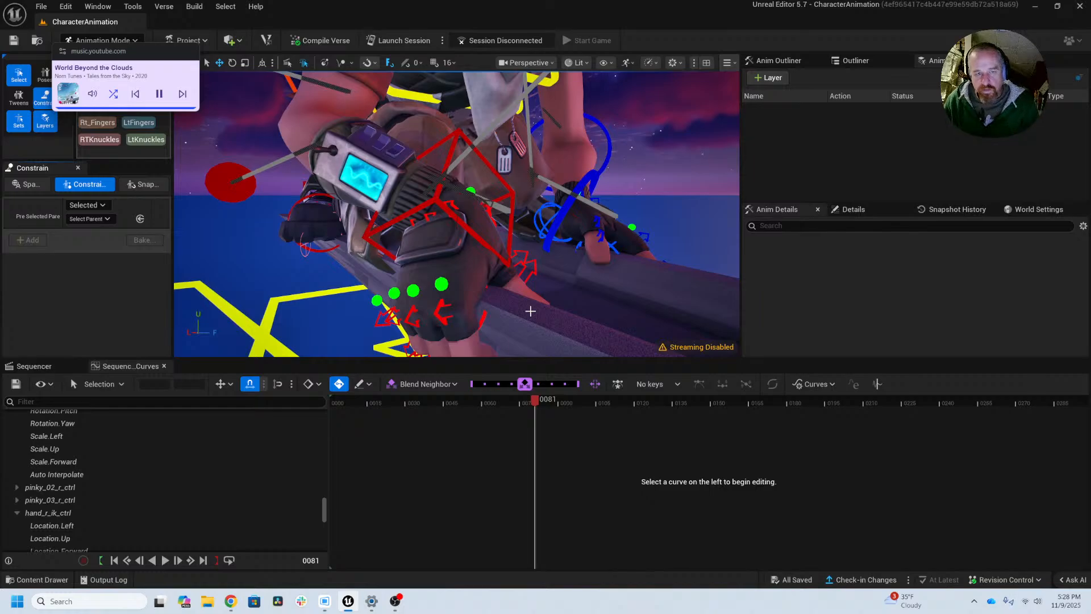
Step: Compare the right hand's placement on the boat at frames 80 and 81
right_click_drag(569, 253, 515, 270, "alt")
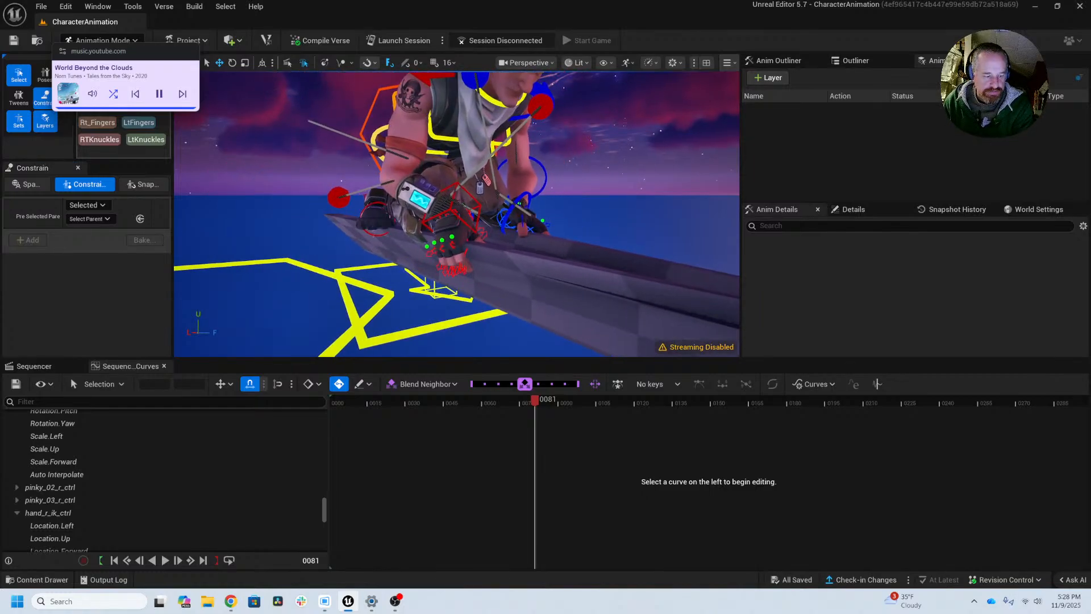
mouse_move(519, 246)
left_mouse_down("alt")
mouse_move(575, 249)
mouse_move(483, 256)
mouse_move(526, 253)
left_mouse_up("alt")
mouse_move(535, 400)
left_mouse_down()
mouse_move(558, 400)
mouse_move(533, 399)
left_mouse_up()
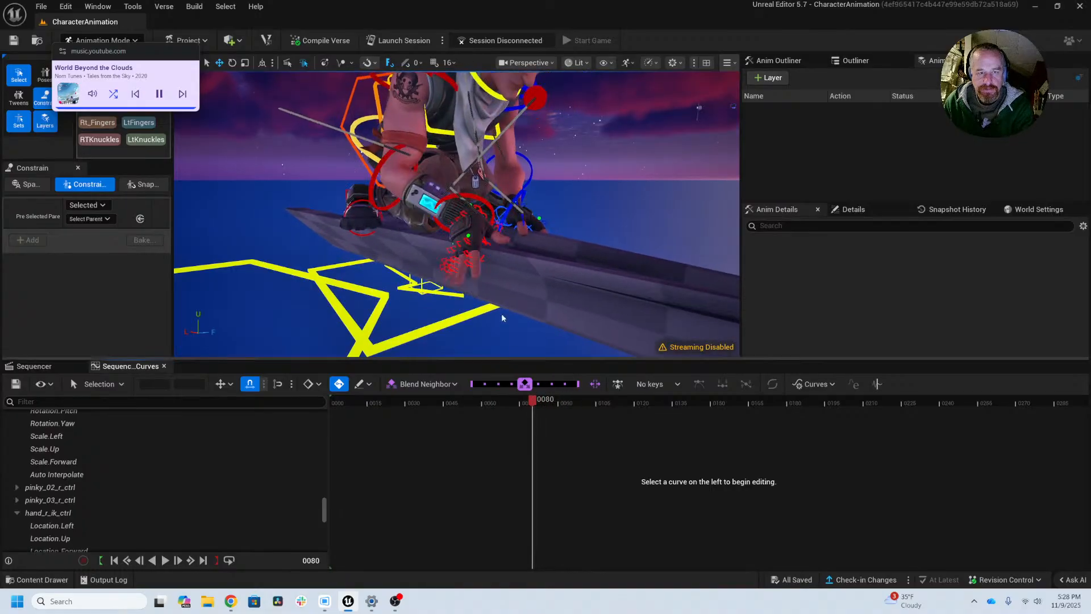
key("Right")
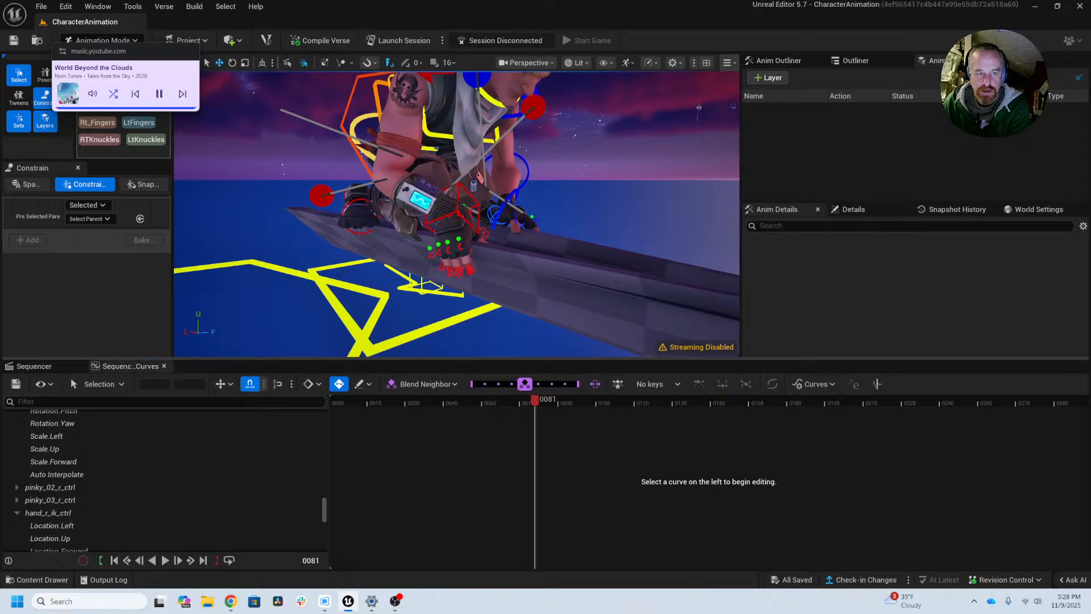
Step: Select global_ctrl and inspect its arm_r_fk_ik_switch curve around frames 80 to 82
left_click(375, 291)
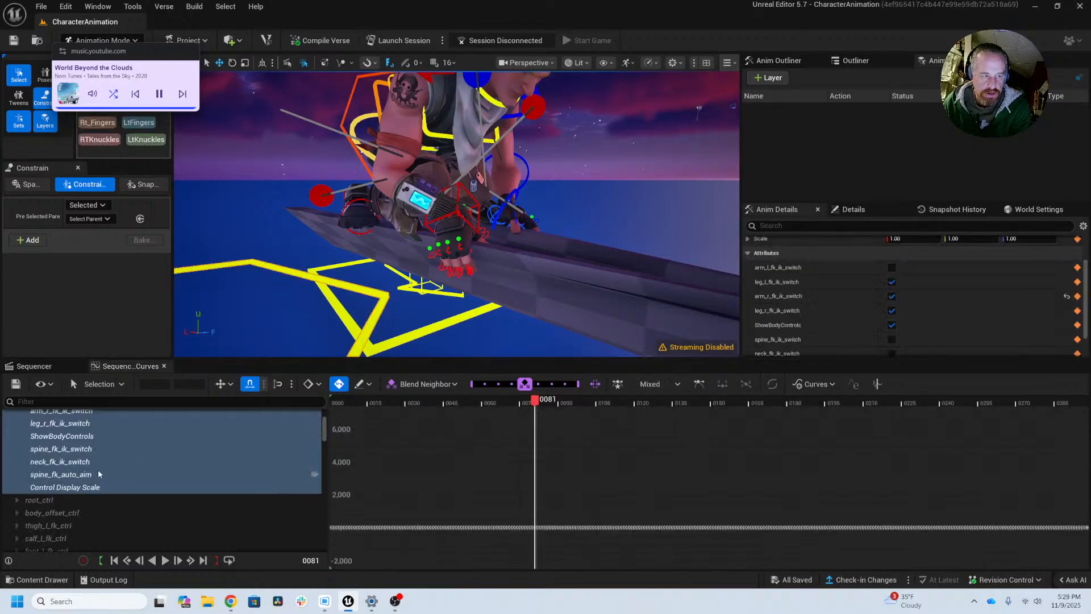
scroll(76, 438, "up", 1)
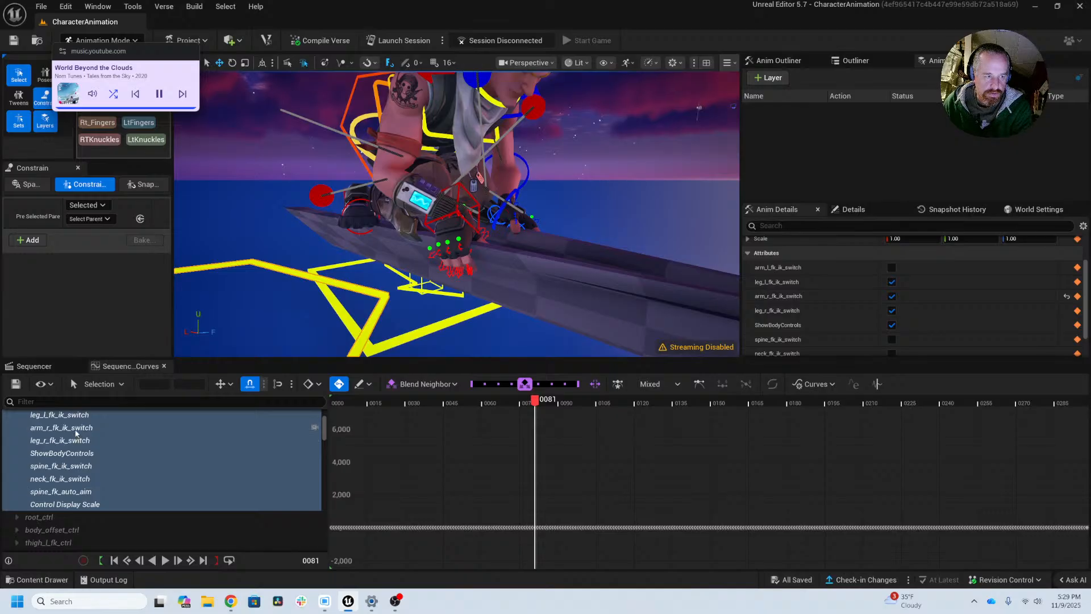
left_click(77, 430)
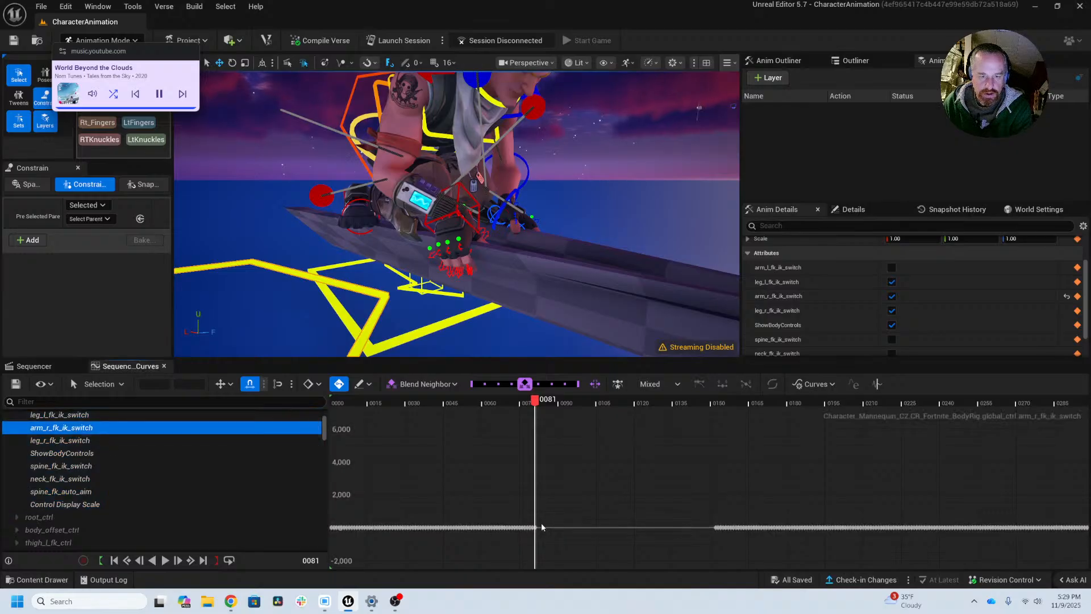
left_click_drag(539, 519, 530, 539)
key("f")
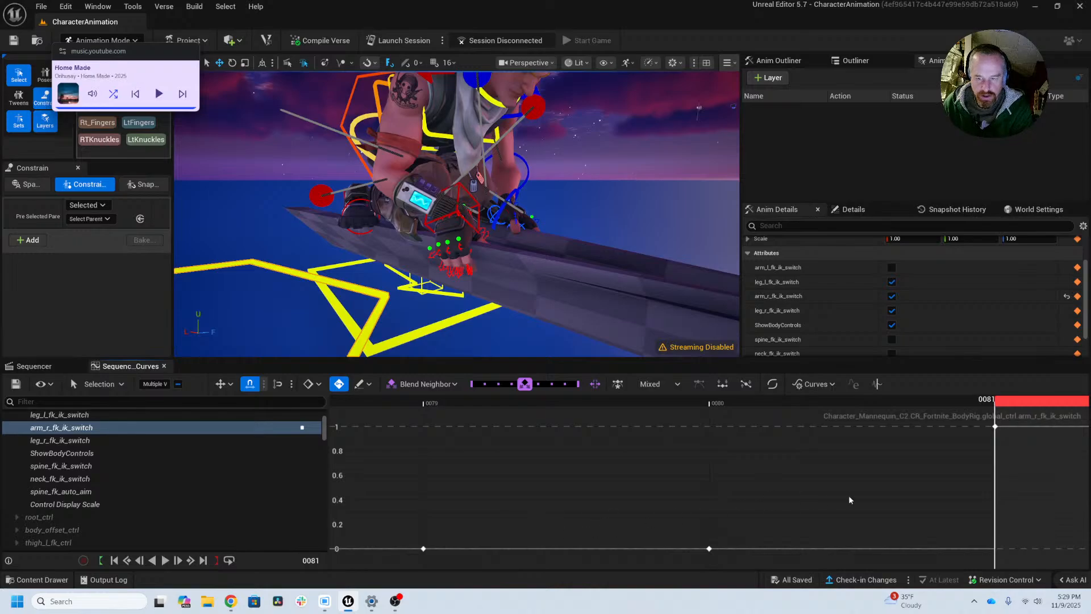
right_click_drag(849, 497, 713, 494, "alt")
middle_click_drag(855, 484, 657, 492, "alt")
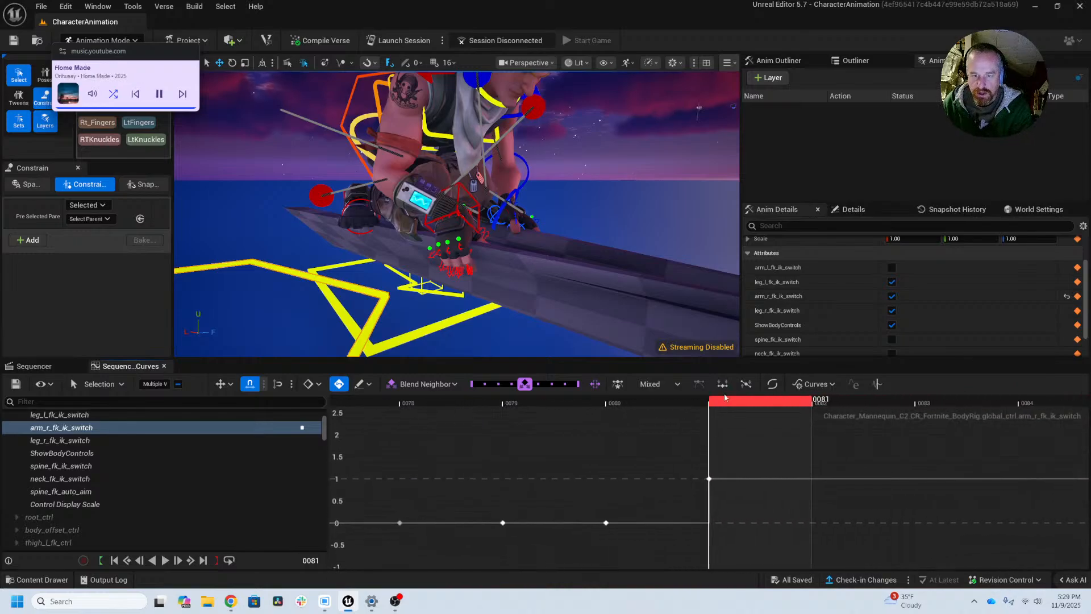
mouse_move(703, 405)
left_mouse_down()
mouse_move(690, 405)
mouse_move(718, 405)
left_mouse_up()
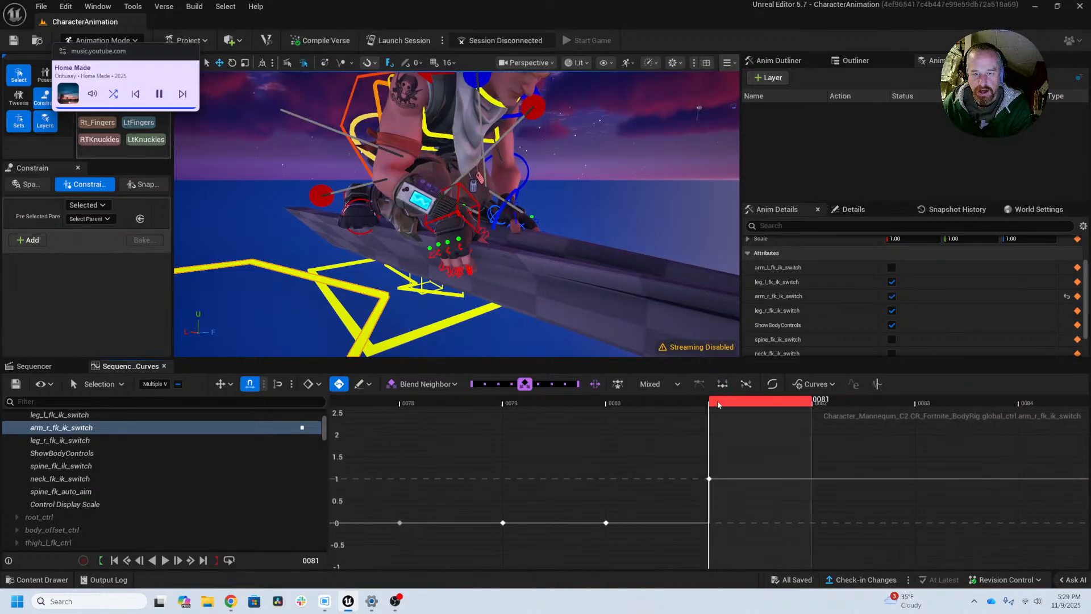
left_click_drag(789, 404, 816, 404)
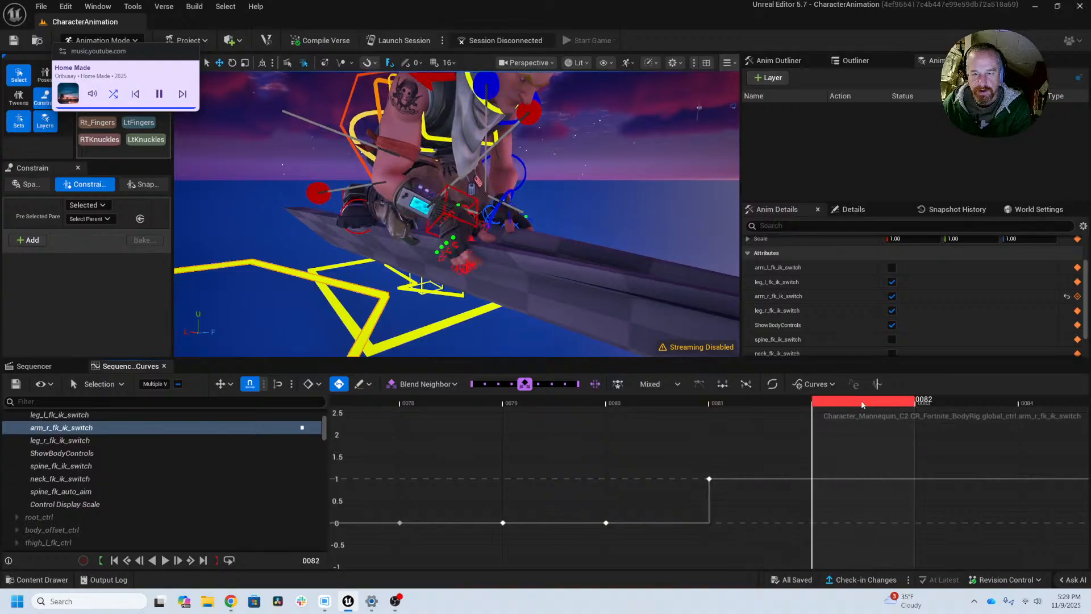
right_click_drag(891, 428, 802, 449, "alt")
middle_click_drag(849, 475, 739, 514, "alt")
Step: View global_ctrl's Location Forward, Rotation Roll and Rotation Pitch curves across the timeline
scroll(166, 459, "up", 5)
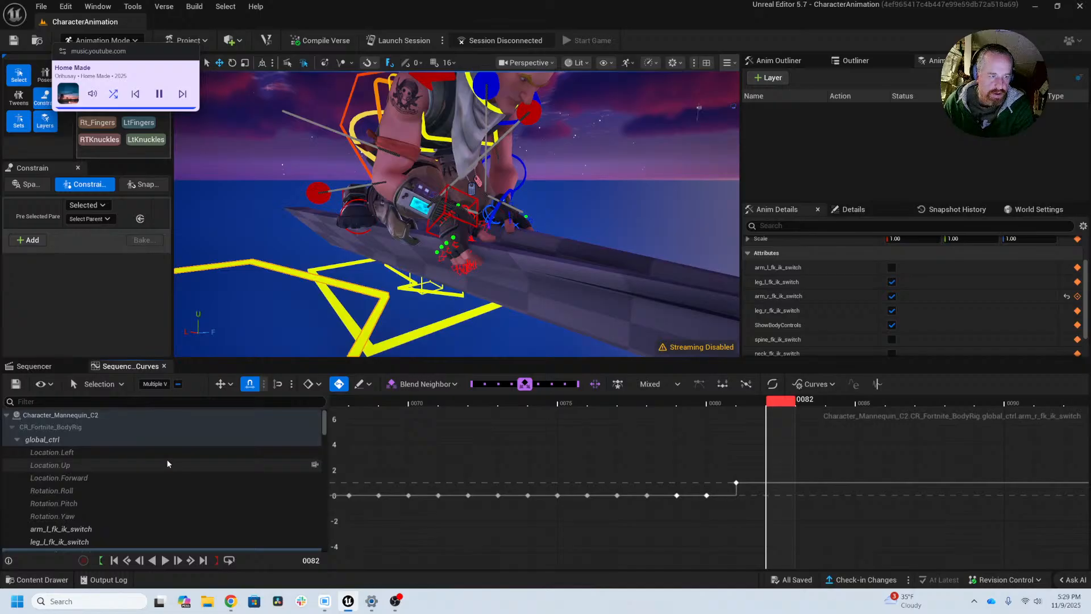
left_click(126, 484)
left_click(122, 503, "shift")
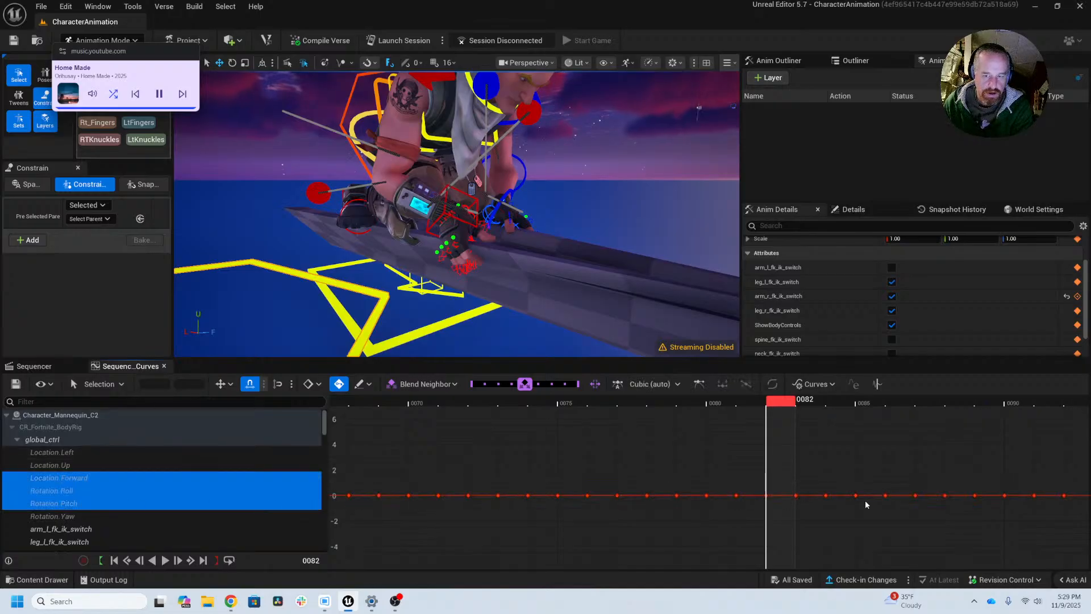
right_click_drag(886, 515, 737, 471, "alt")
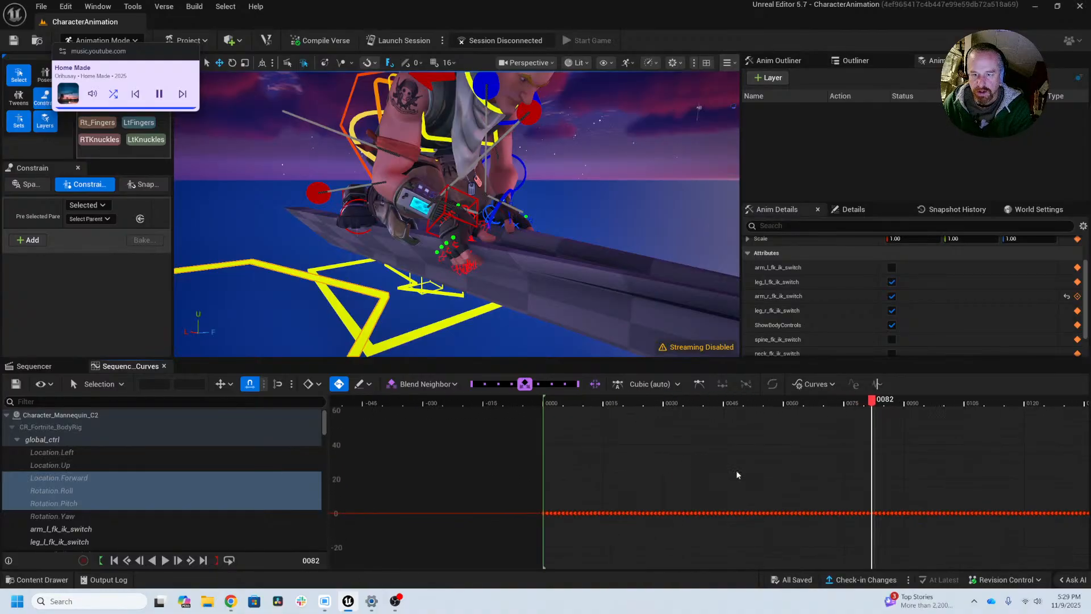
right_click_drag(920, 490, 699, 418)
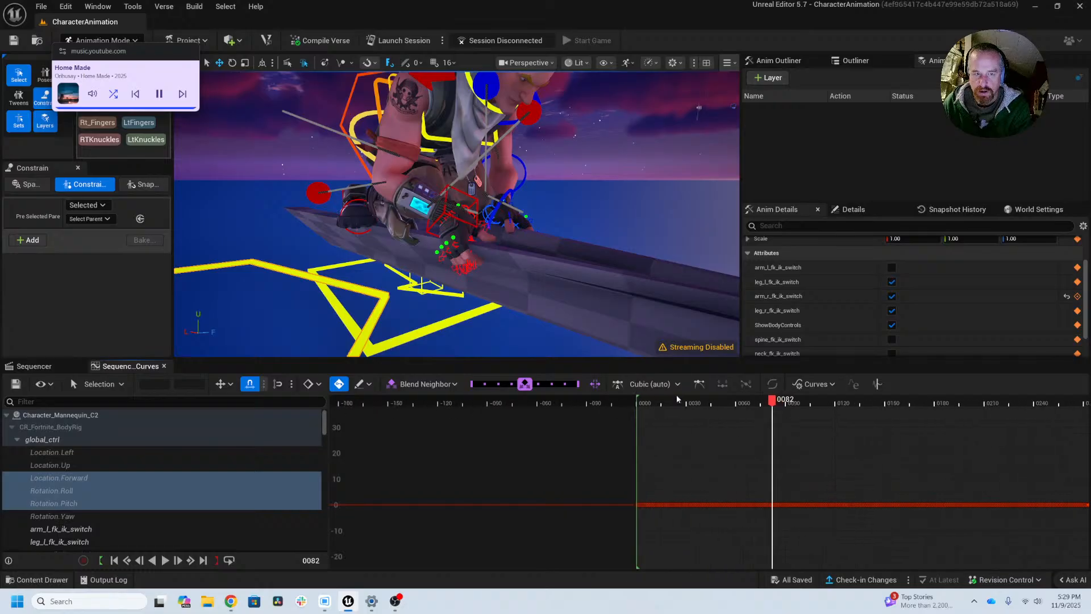
Step: Select hand_r_ik_ctrl and isolate its Rotation Roll, Pitch and Yaw curves, framed around frame 82
left_click(478, 200)
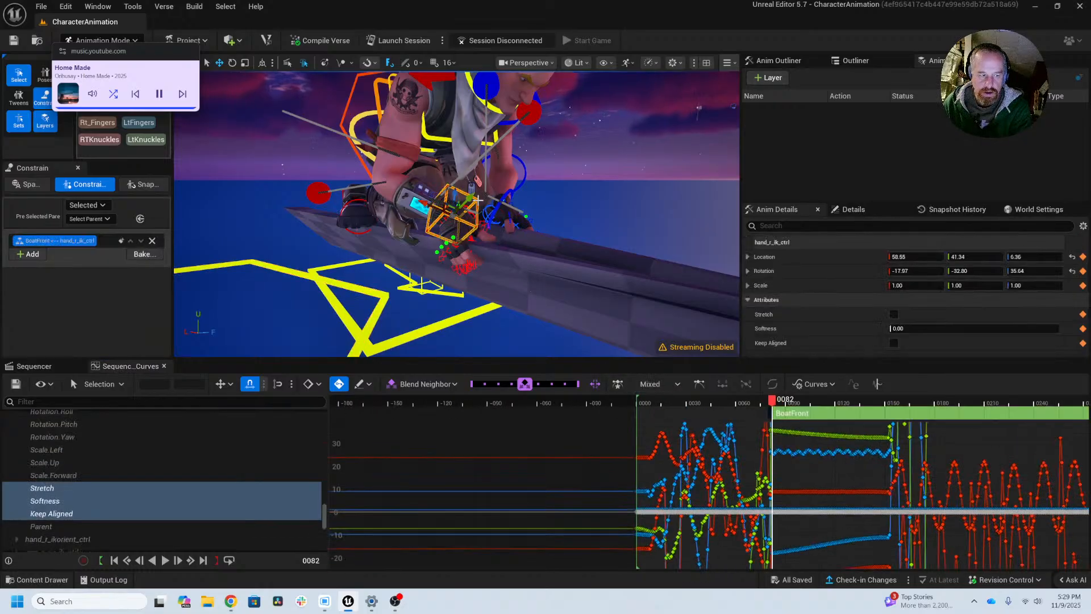
scroll(162, 468, "up", 2)
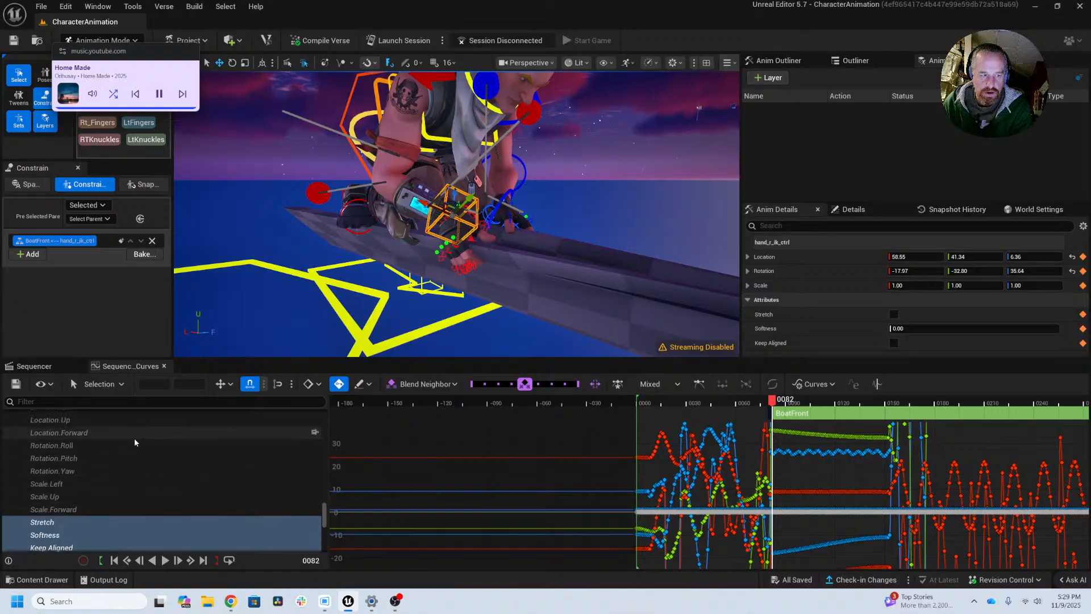
left_click(134, 442)
left_click(132, 465, "shift")
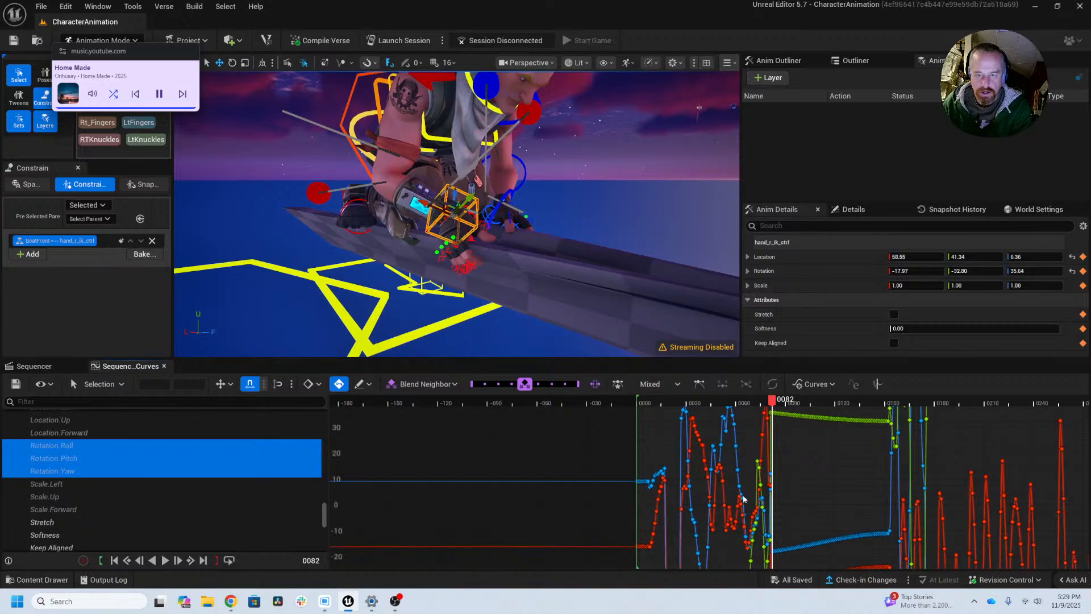
key("f")
scroll(863, 523, "up", 5)
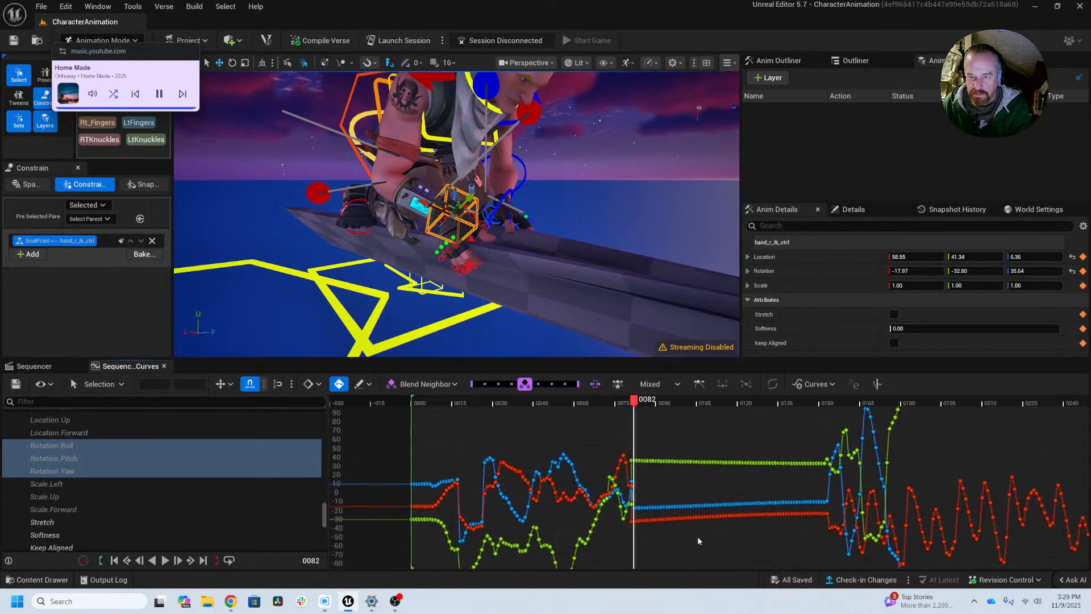
scroll(648, 528, "up", 3)
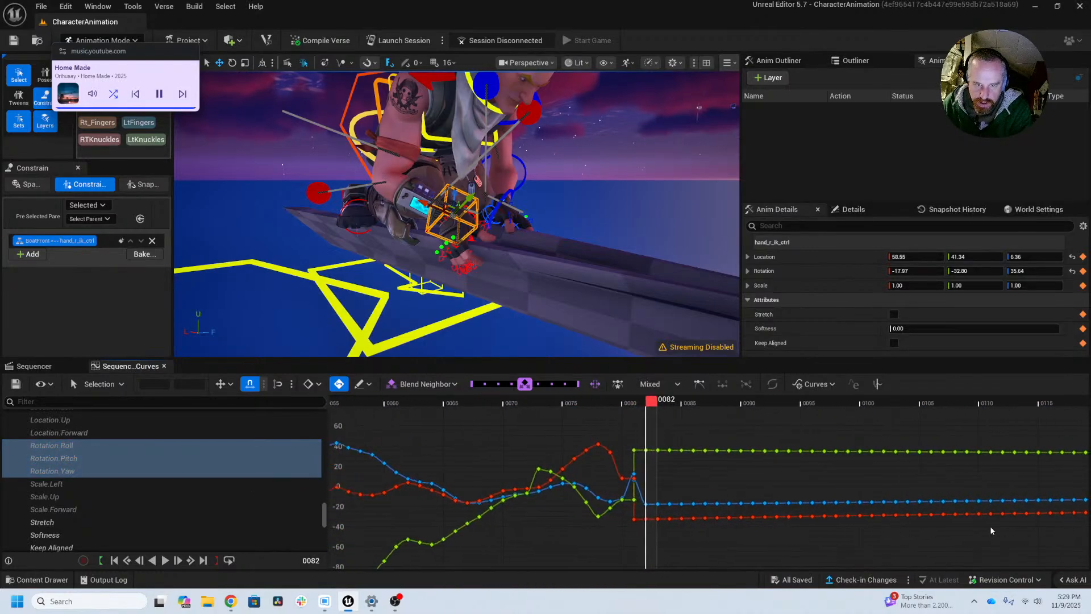
right_click(733, 559)
right_click_drag(705, 557, 976, 549, "alt")
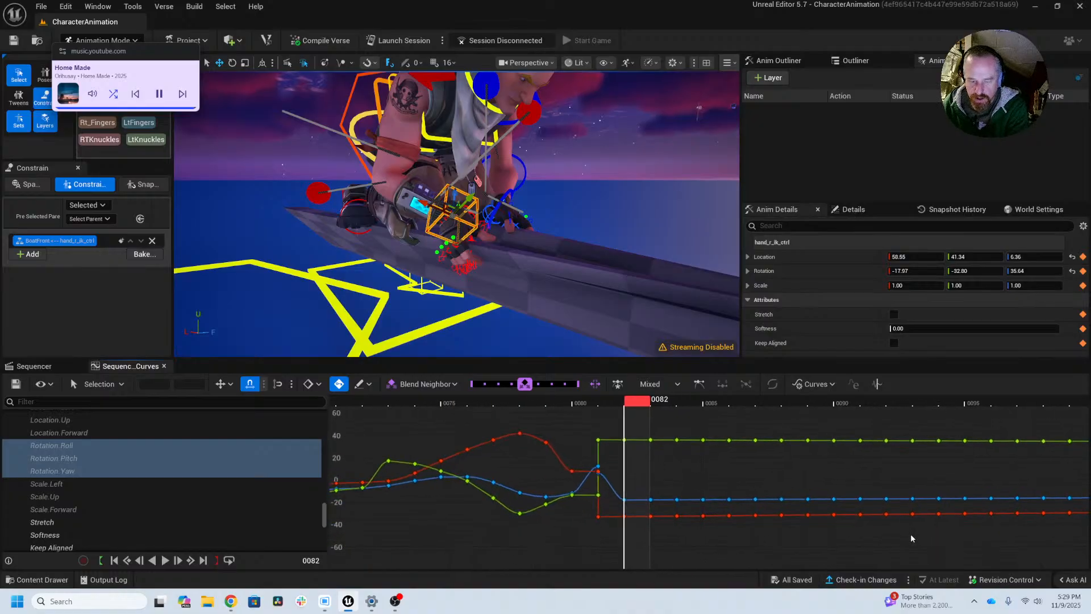
Step: Step through frames 81 to 95 and check how the right hand follows the boat
key("Left")
key("Right")
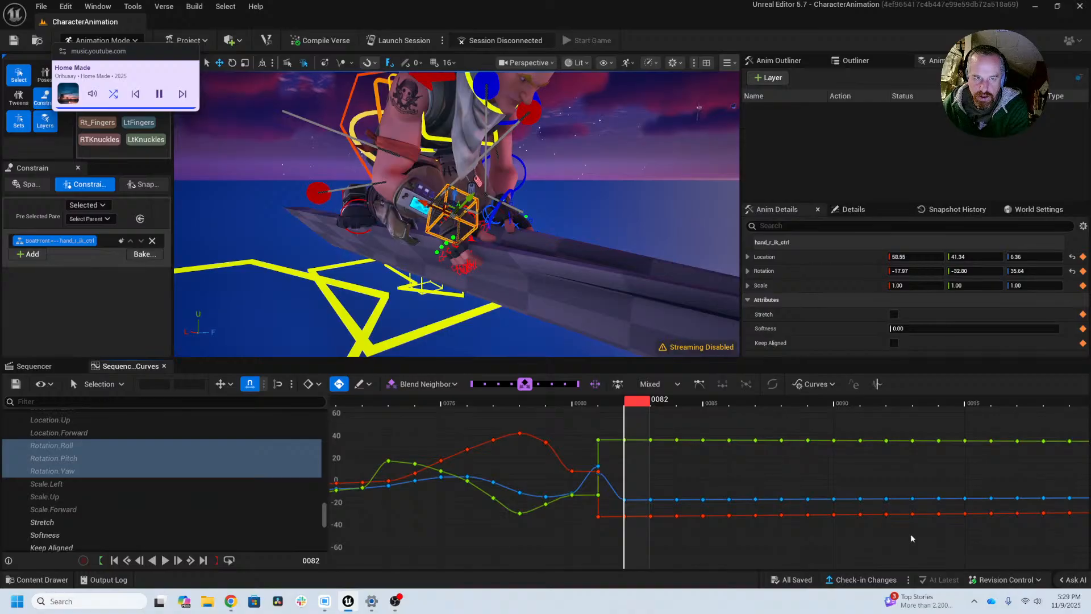
key("Right")
key("Right")
key("Right")
key("Right")
key("Right")
key("Right")
key("Right")
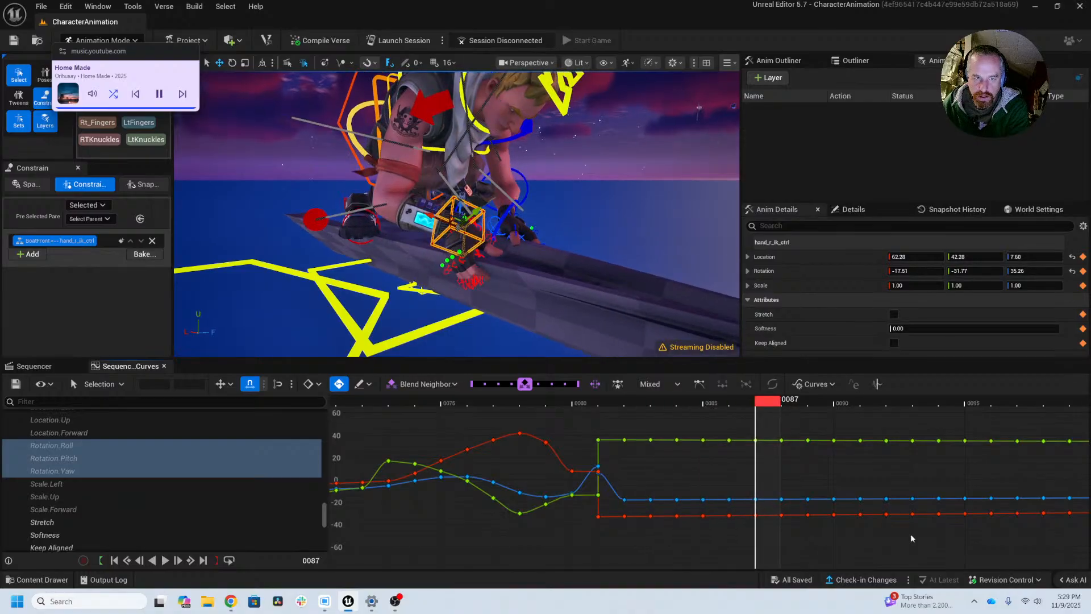
key("Right")
key("Right")
key("Right")
key("Right")
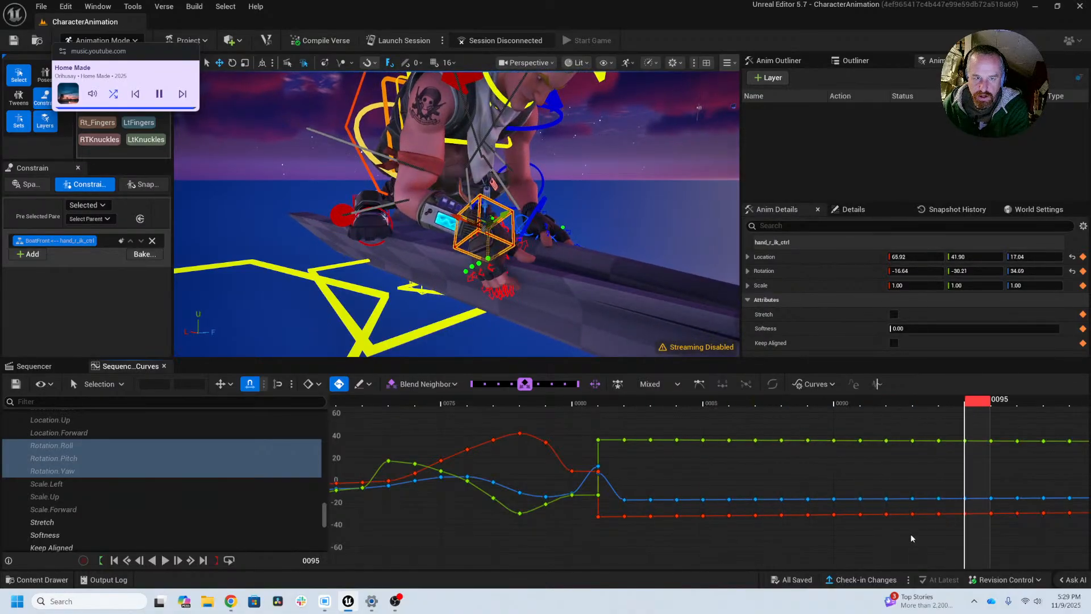
key("Left")
key("Left")
key("Left")
key("Left")
key("Left")
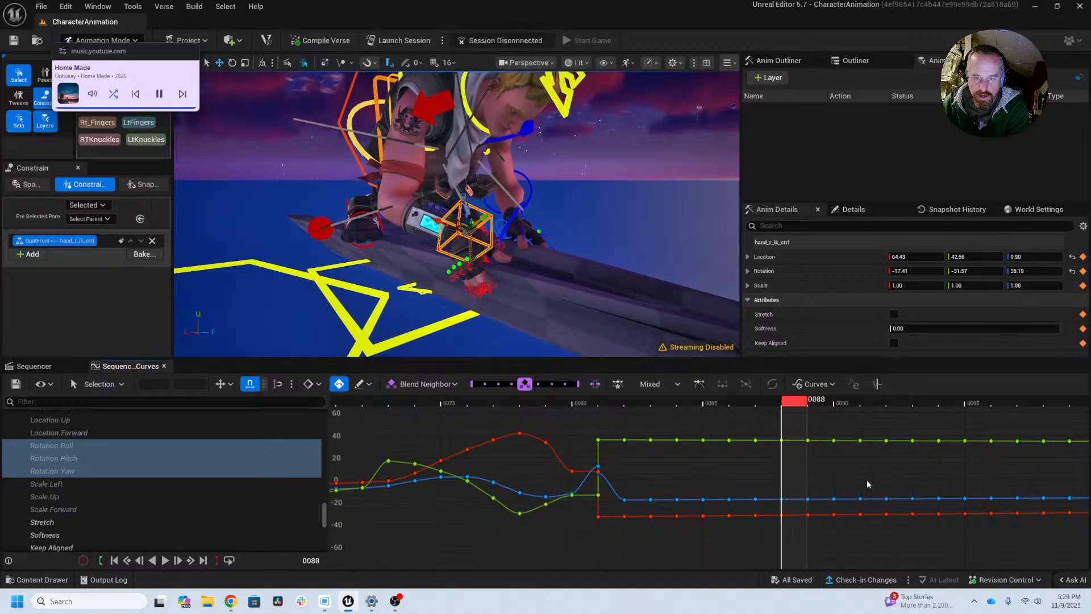
Step: Compare the right hand's rotation at frames 81 and 82 in a close-up from in front of the hand
left_click_drag(781, 405, 887, 413)
left_click_drag(937, 413, 609, 443)
left_click_drag(440, 278, 727, 219, "alt")
key("Right")
scroll(454, 216, "up", 5)
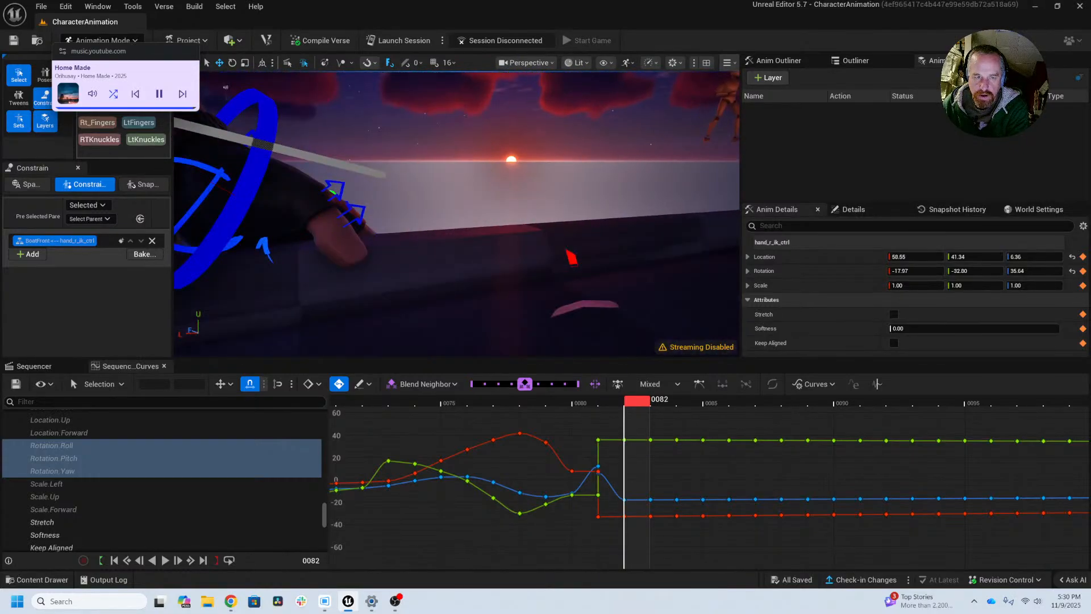
scroll(454, 216, "down", 3)
left_click_drag(455, 216, 456, 279, "alt")
key("Left")
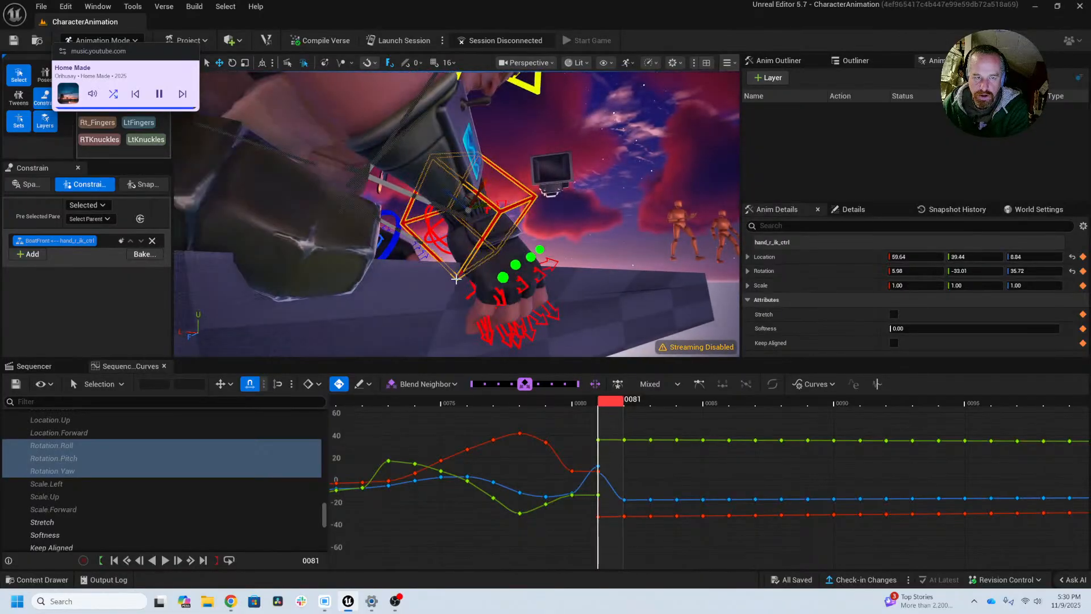
left_click_drag(546, 289, 512, 304, "alt")
key("Right")
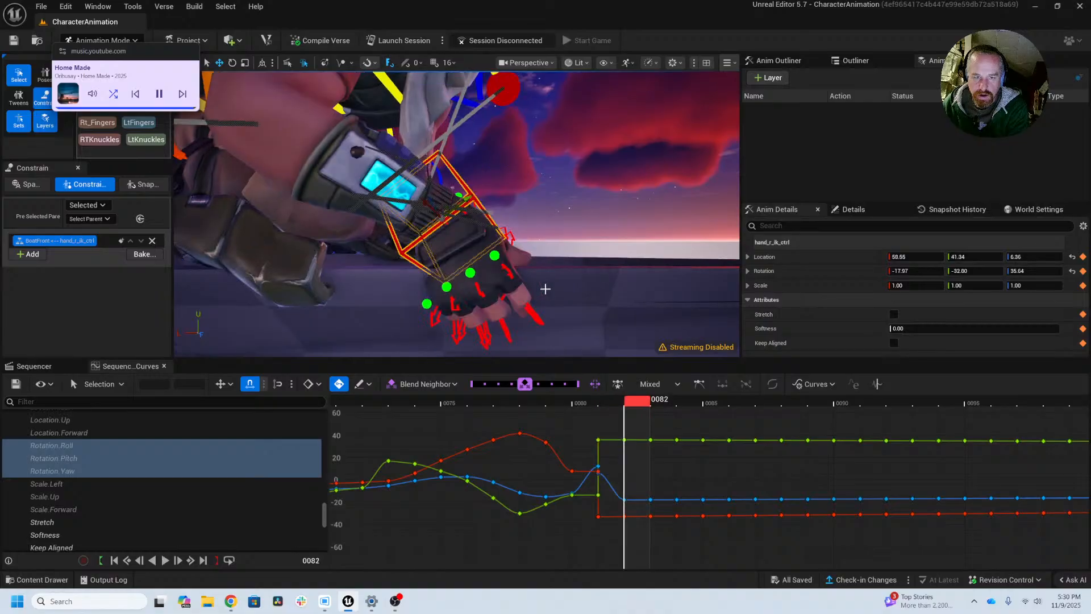
key("Left")
Step: Try deleting hand_r_ik_ctrl's rotation keys between frames 81 and 152
scroll(660, 449, "down", 5)
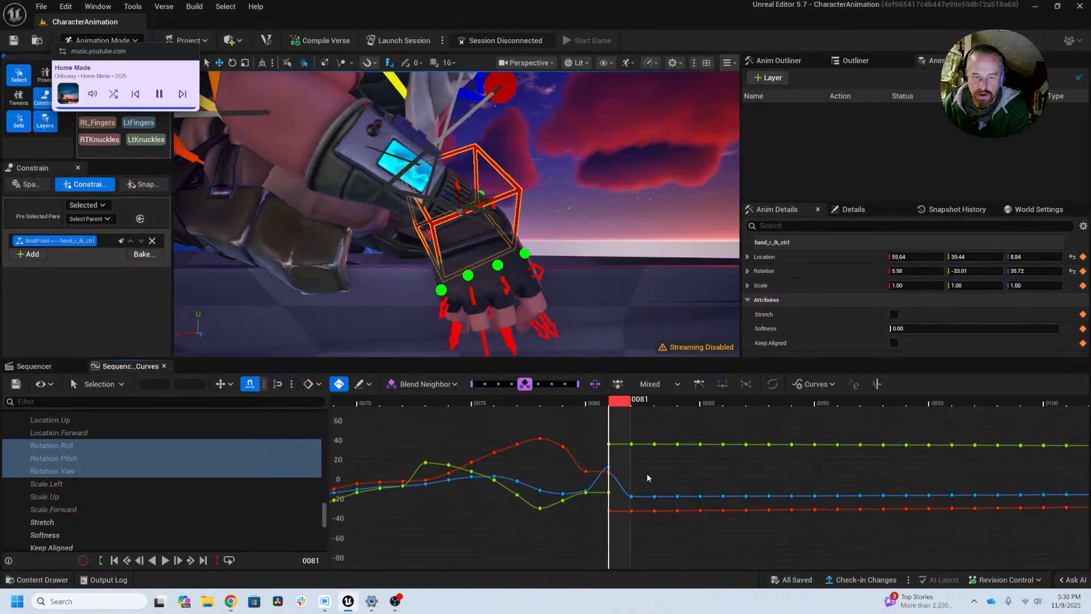
scroll(571, 479, "down", 5)
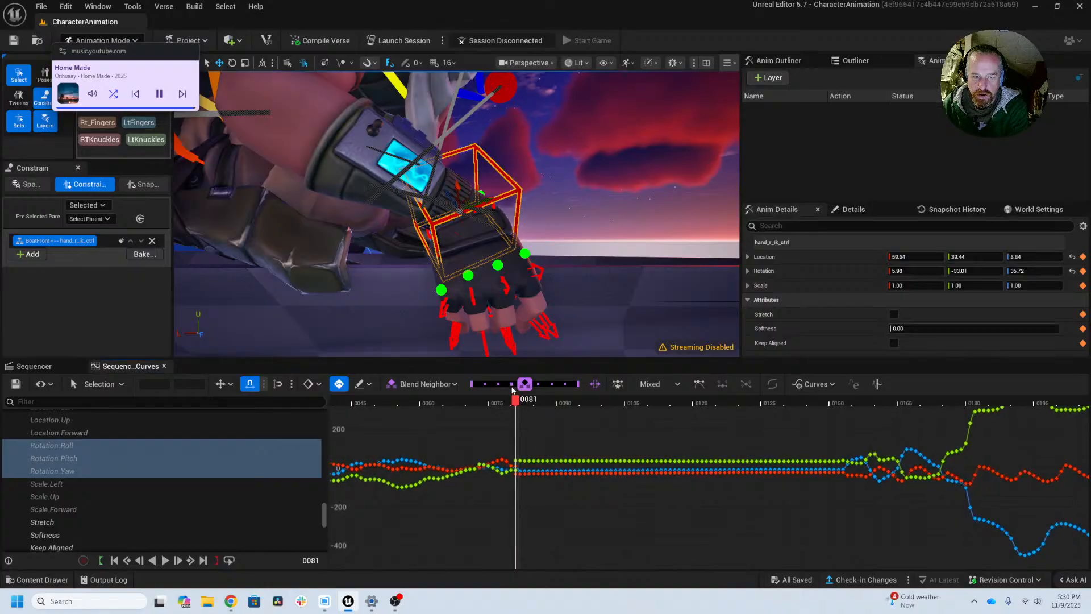
left_click_drag(515, 401, 834, 406)
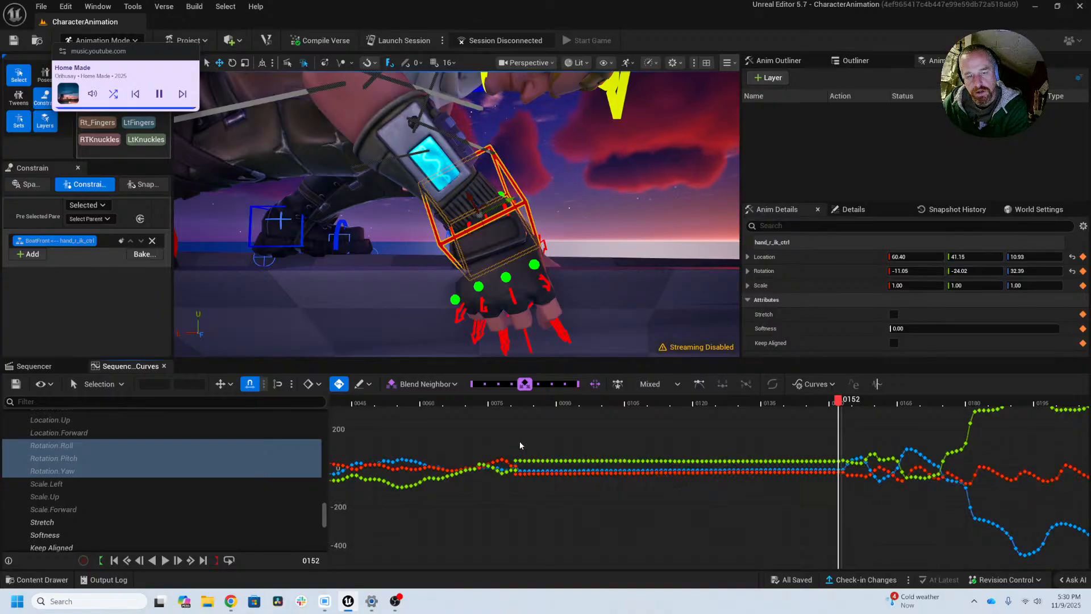
left_click_drag(519, 441, 833, 494)
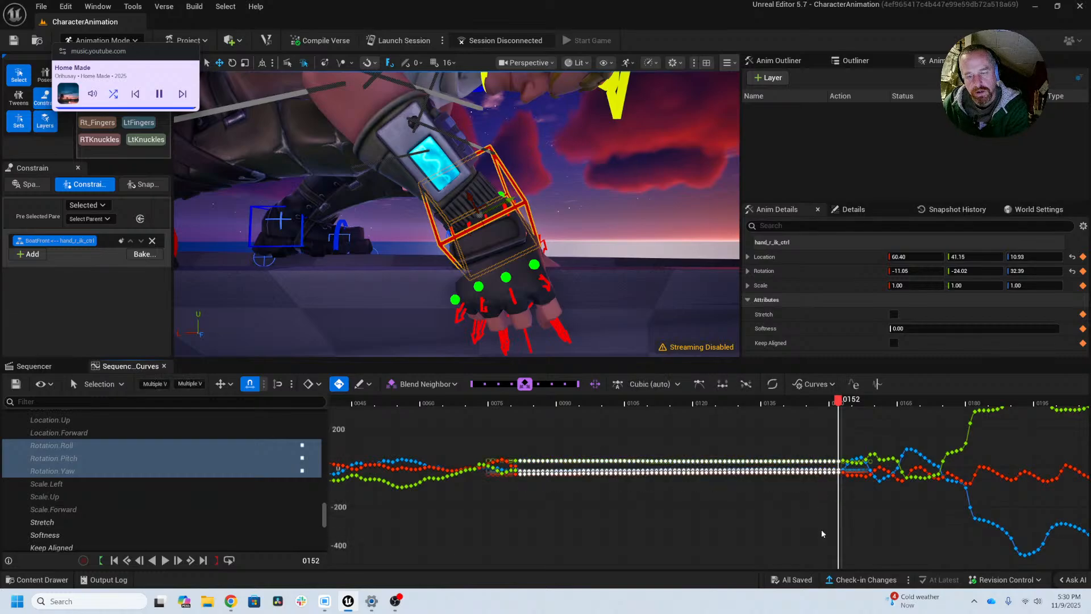
key("Delete")
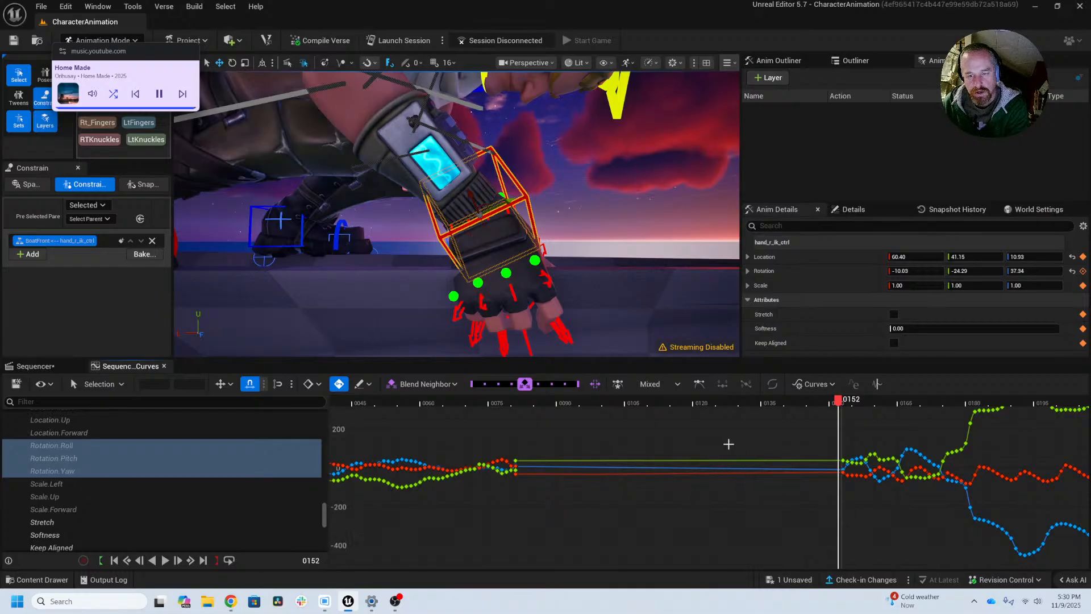
Step: Try deleting the rotation keys at frame 81 as well, and undo both key deletions
left_click_drag(705, 442, 777, 438)
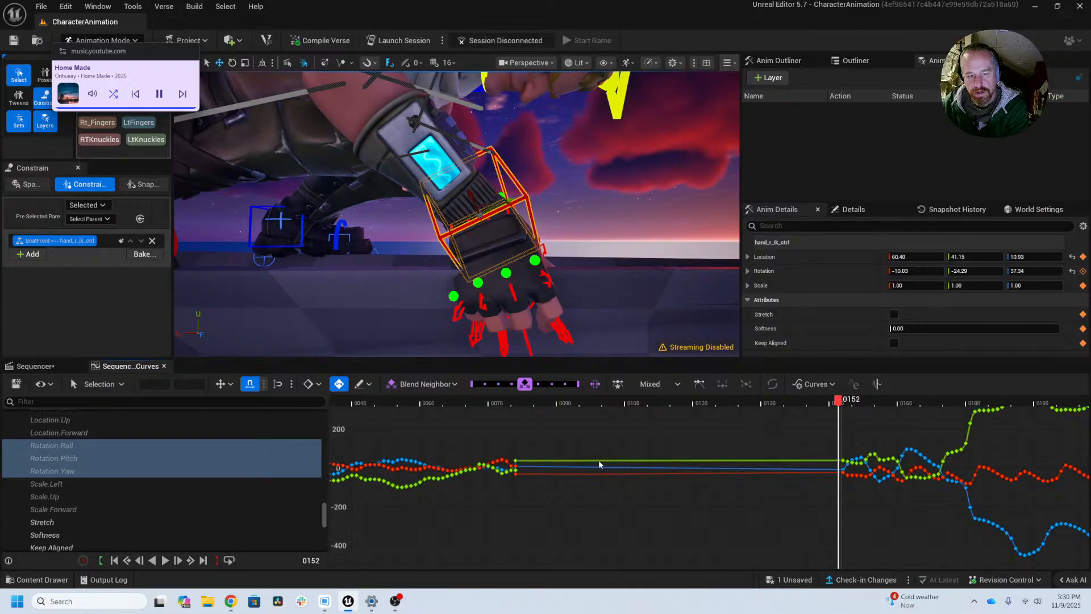
left_click_drag(539, 443, 515, 484)
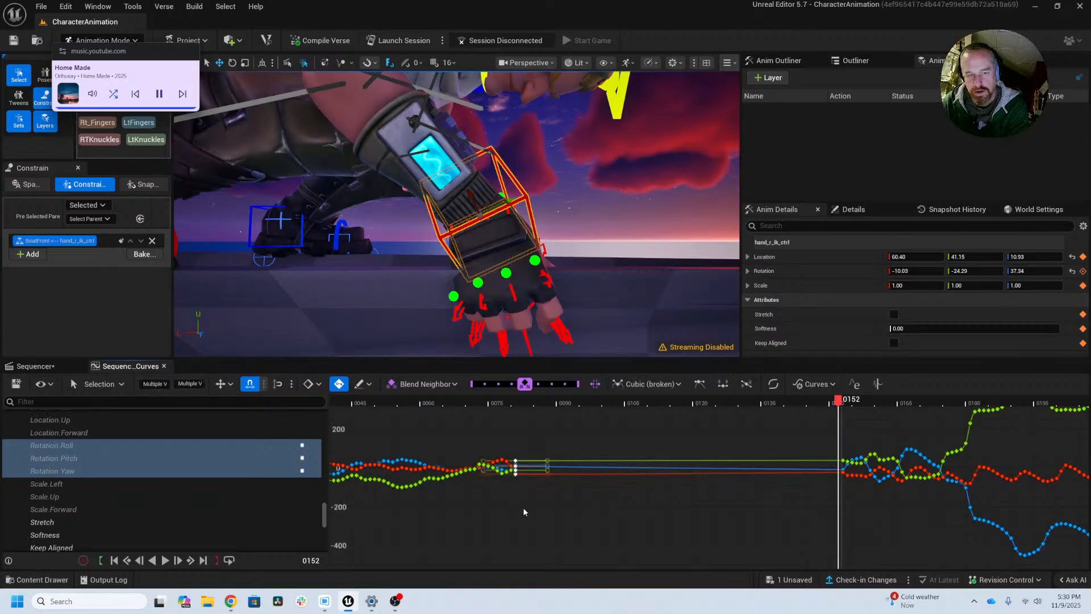
key("Delete")
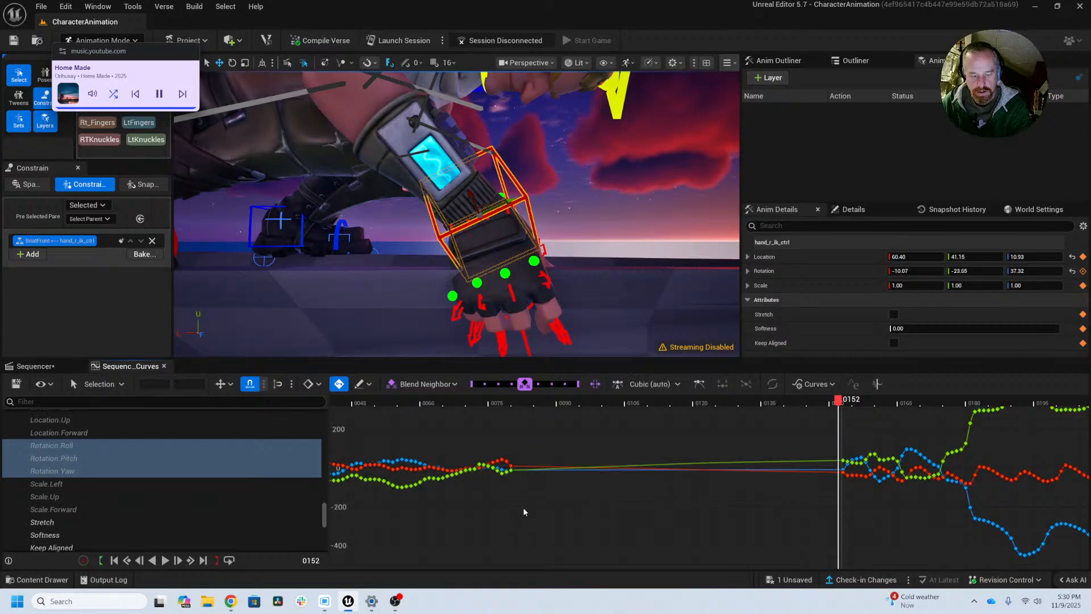
key("ctrl+z")
key("ctrl+z")
key("ctrl+z")
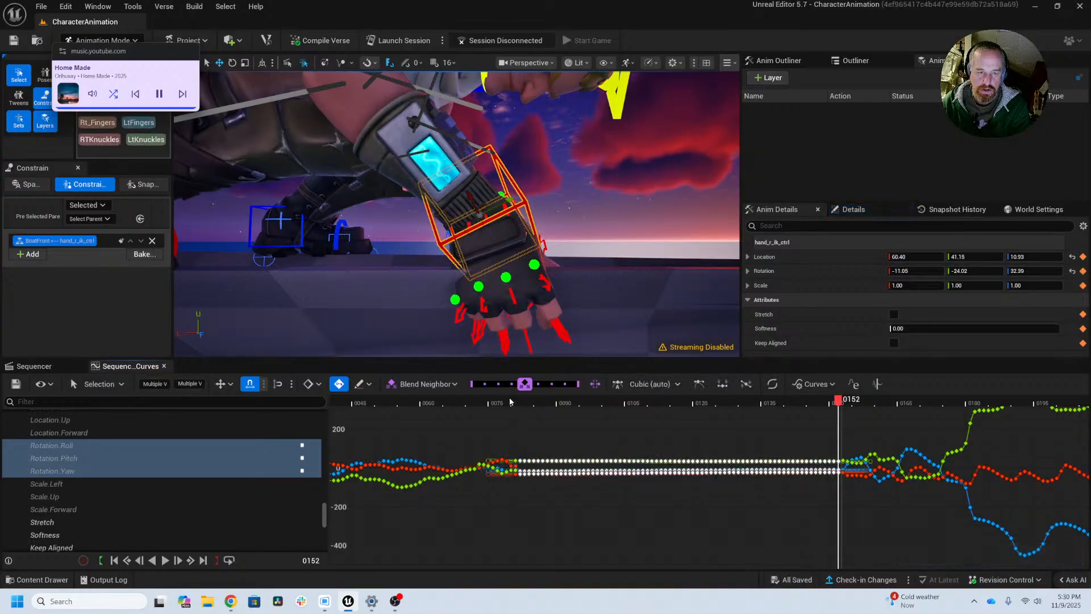
Step: Select only hand_r_ik_ctrl's rotation keys at frame 81 in the curves and undo the last change
left_click_drag(509, 399, 519, 402)
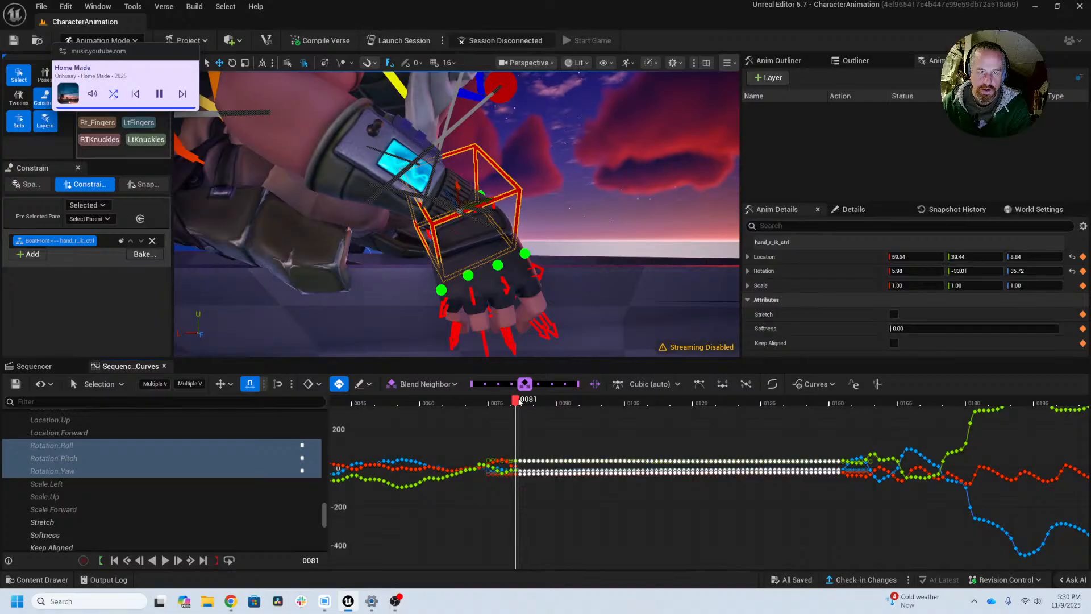
left_click(526, 449)
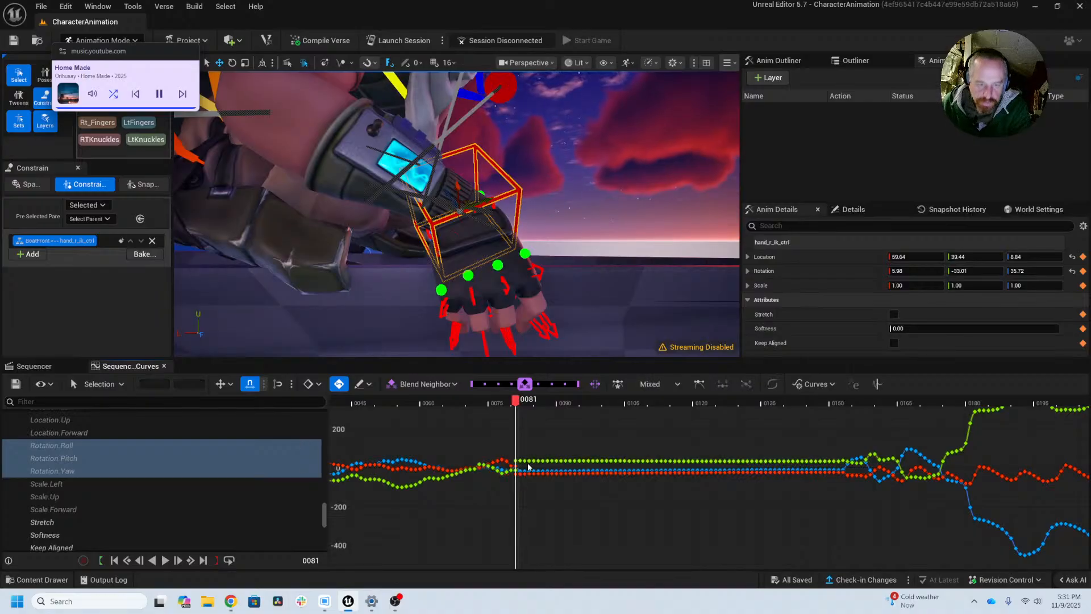
left_click_drag(512, 452, 518, 480)
key("f")
right_click_drag(822, 478, 607, 486, "alt")
middle_click_drag(838, 493, 718, 509, "alt")
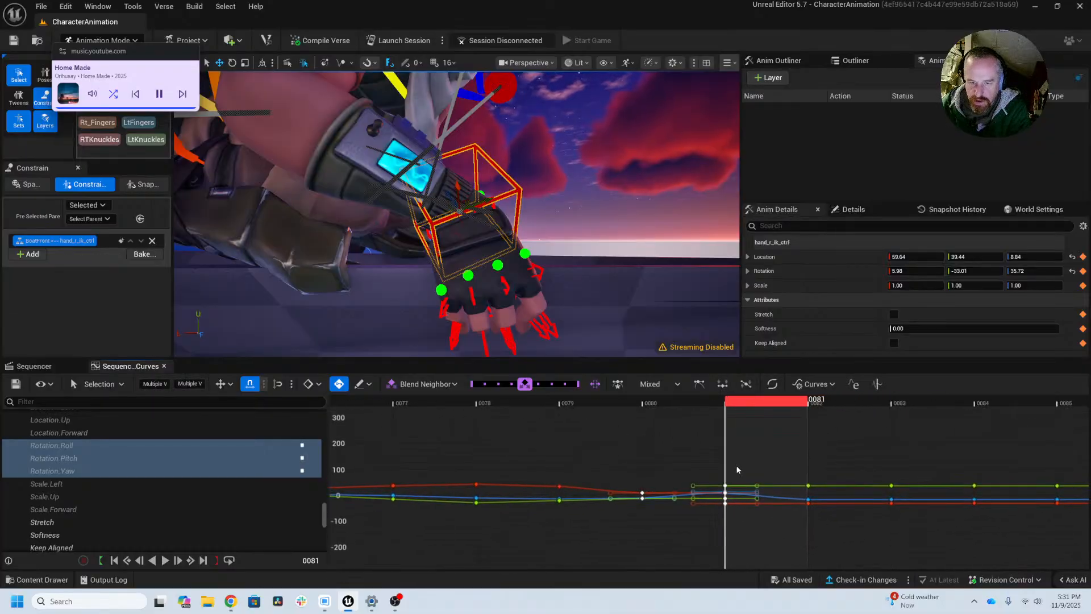
left_click_drag(738, 465, 709, 519)
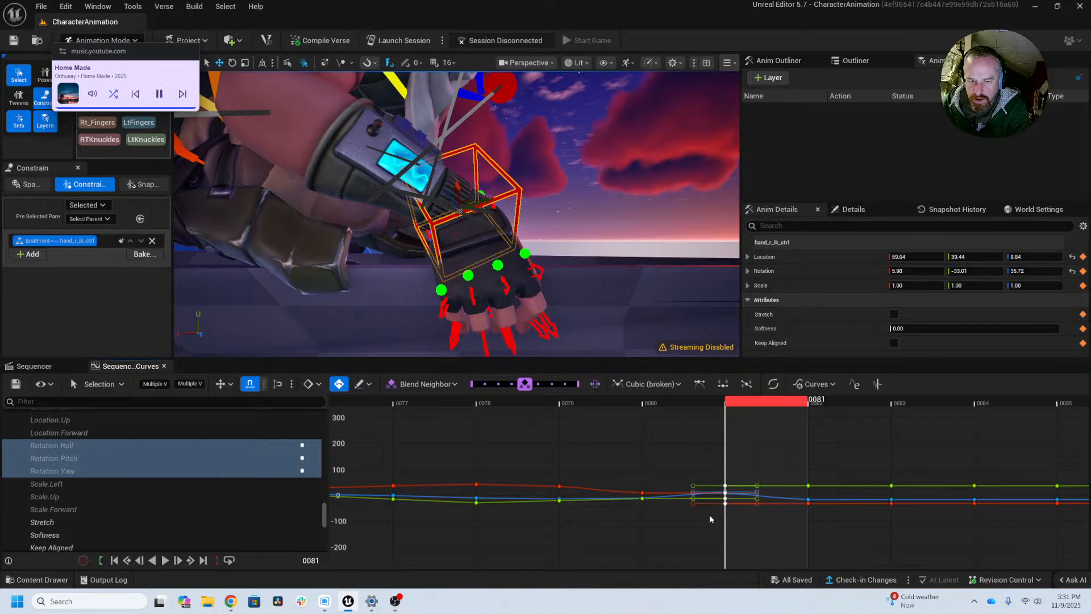
key("ctrl+z")
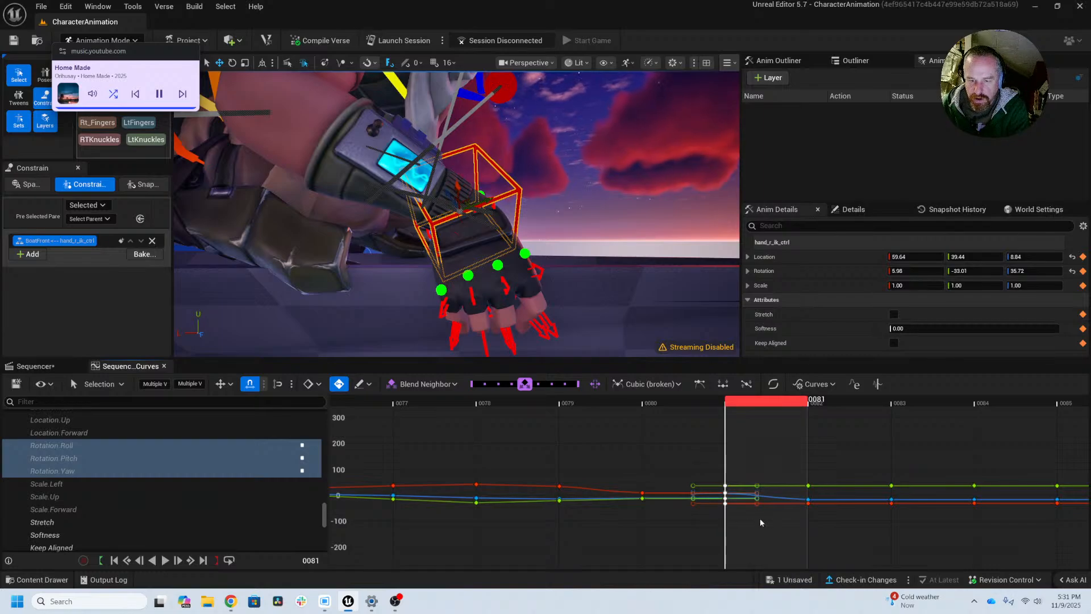
Step: Delete hand_r_ik_ctrl's rotation keys from frame 82 to frame 94, keeping the keys at frame 81
right_click_drag(822, 530, 742, 531, "alt")
middle_click_drag(857, 528, 567, 515, "alt")
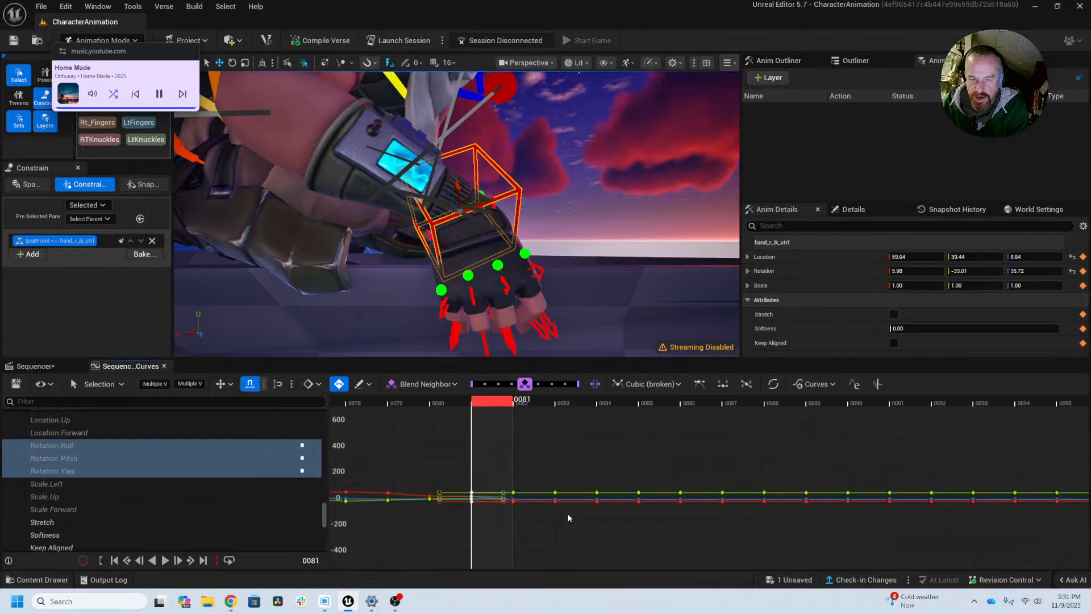
left_click_drag(491, 455, 1017, 539)
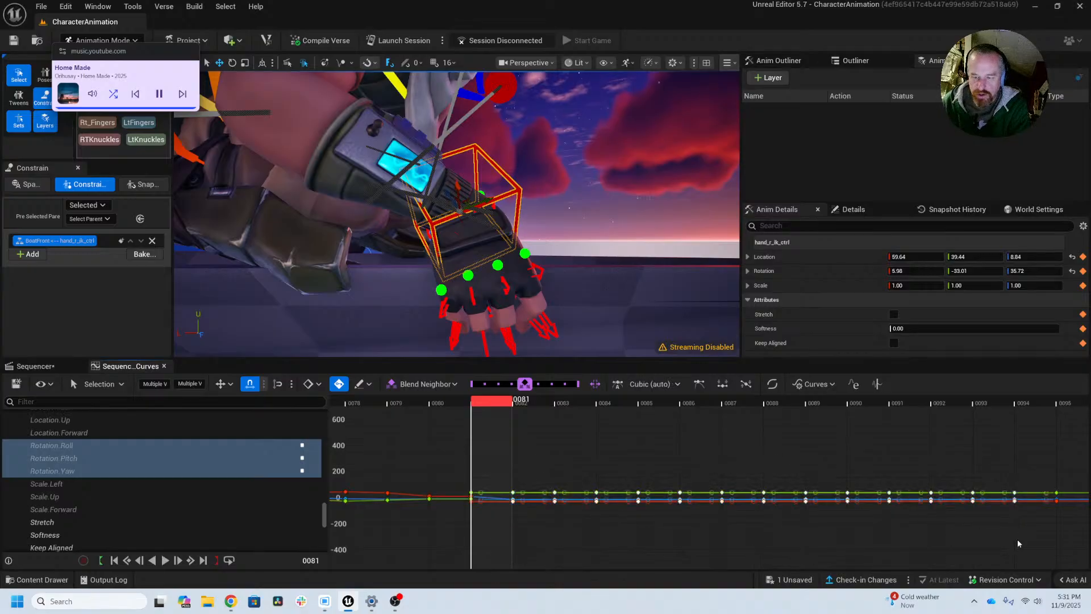
key("Delete")
Step: Scrub from frame 81 to 154 and check how the right hand's rotation behaves against the boat
right_click_drag(995, 532, 930, 524, "alt")
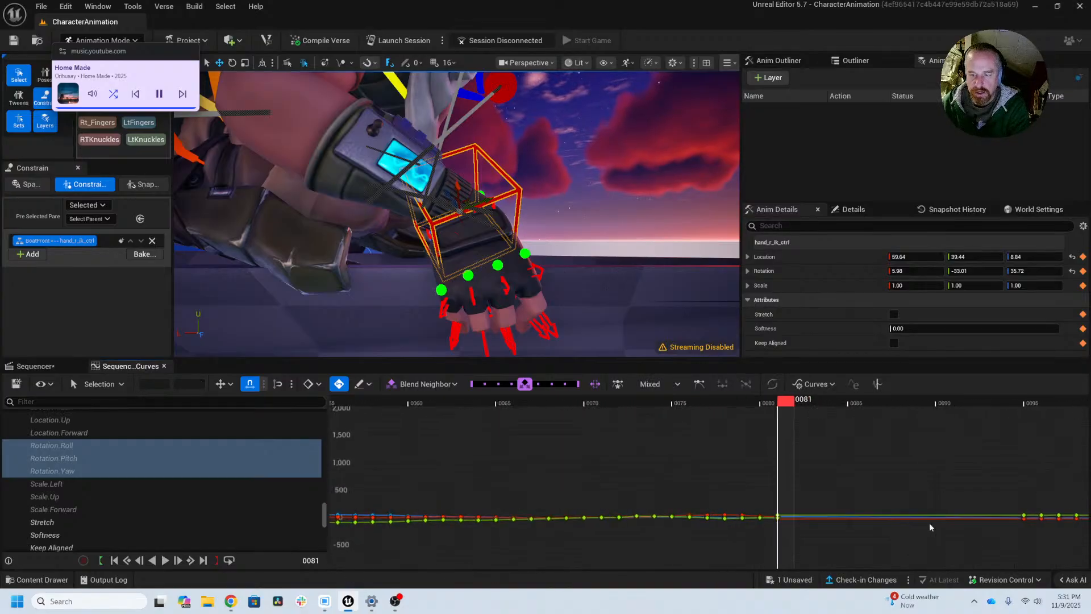
middle_click_drag(930, 524, 369, 508, "alt")
middle_click_drag(449, 511, 462, 511, "alt")
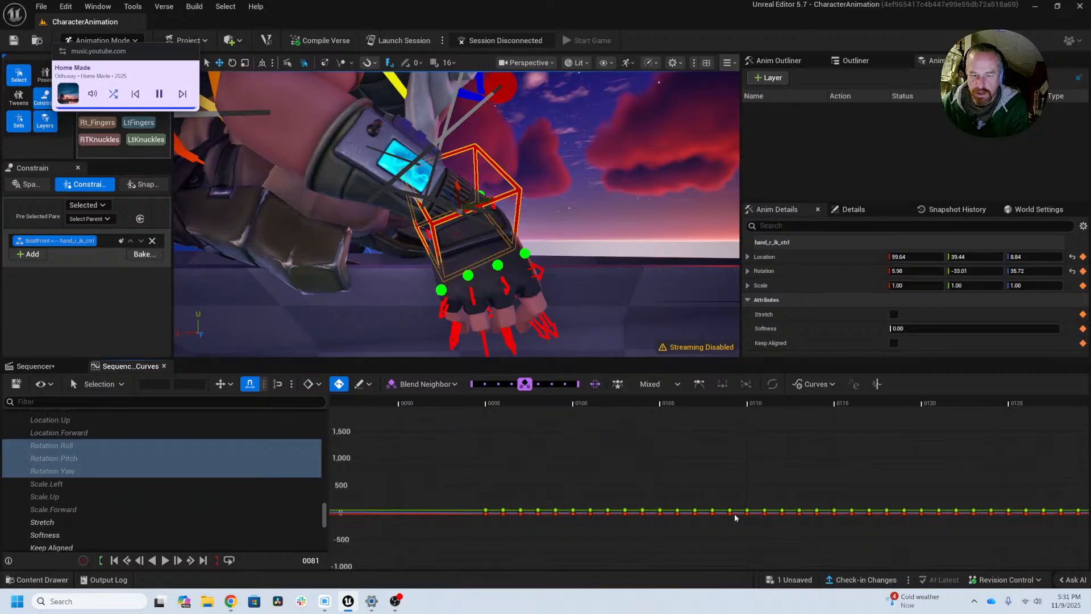
right_click_drag(735, 516, 569, 514, "alt")
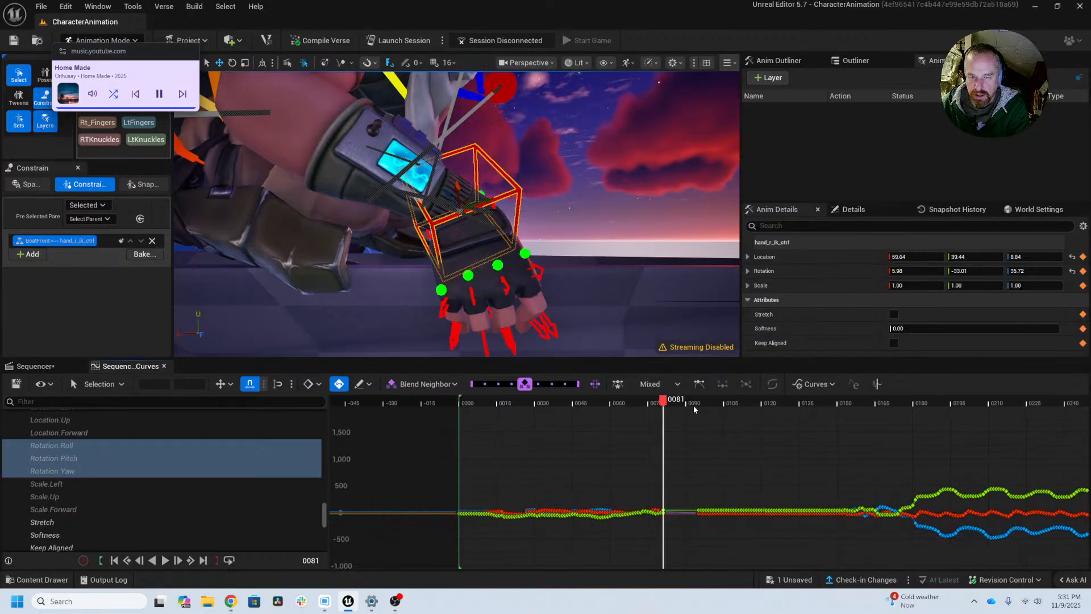
left_click_drag(691, 402, 851, 402)
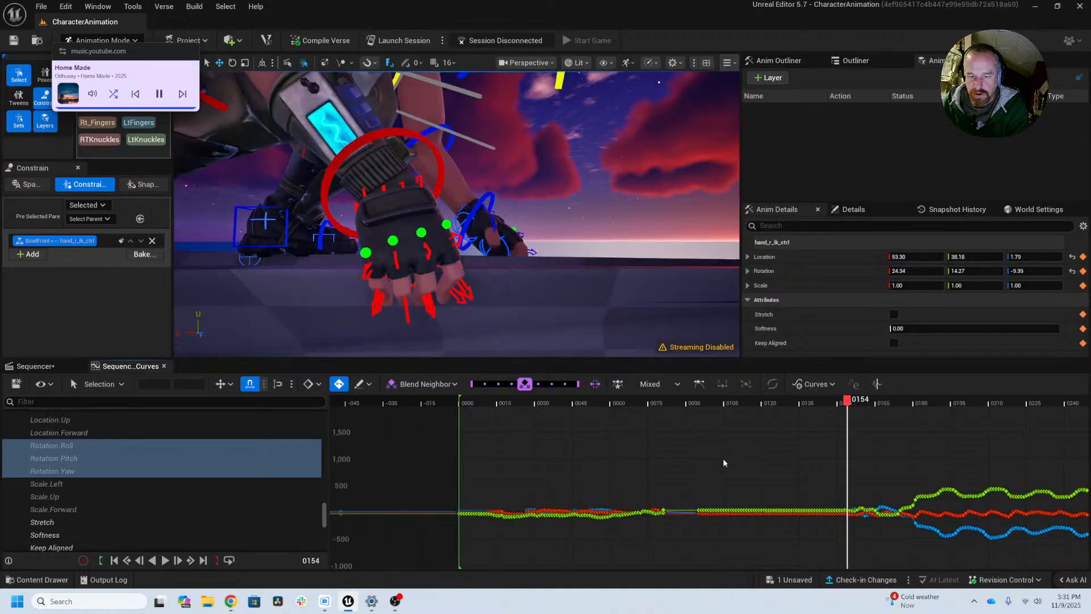
Step: Select hand_r_ik_ctrl's remaining rotation keys from frame 95 to about 154 and save the sequence at frame 153
left_click_drag(704, 506, 848, 542)
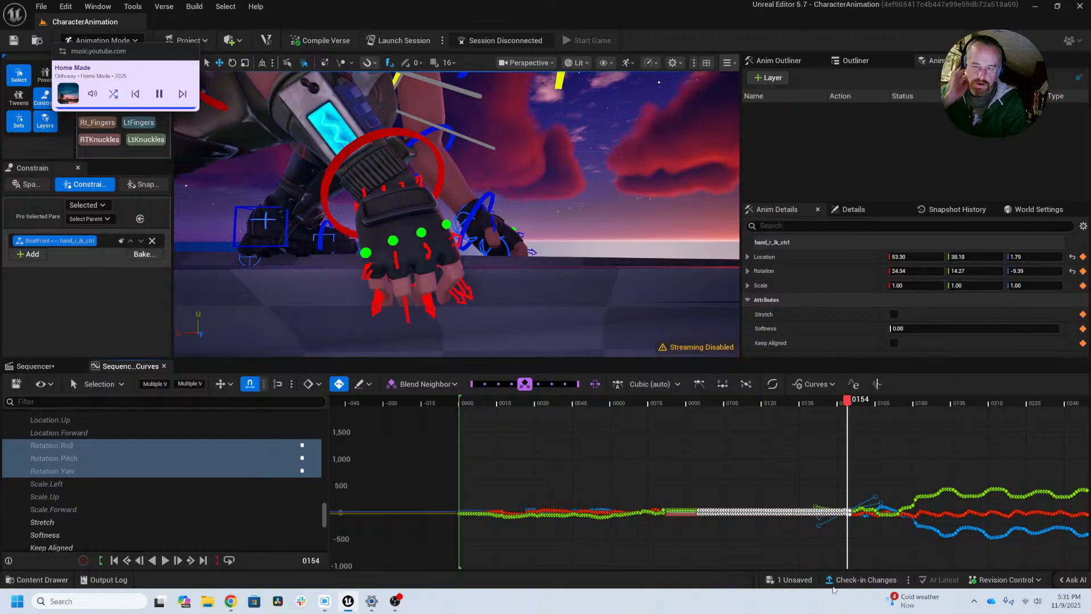
left_click_drag(846, 402, 846, 402)
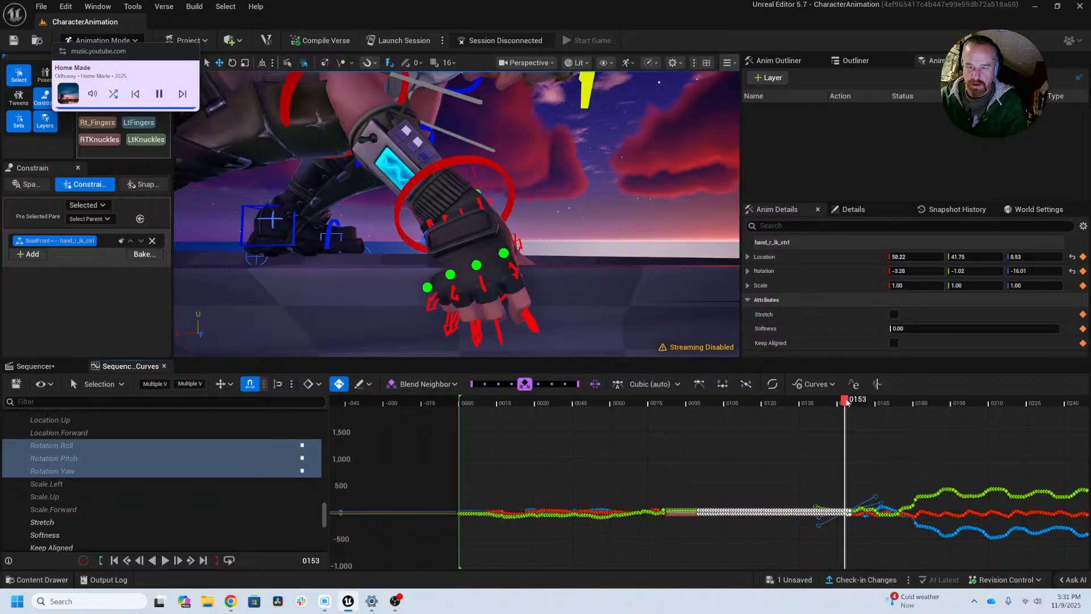
key("ctrl+s")
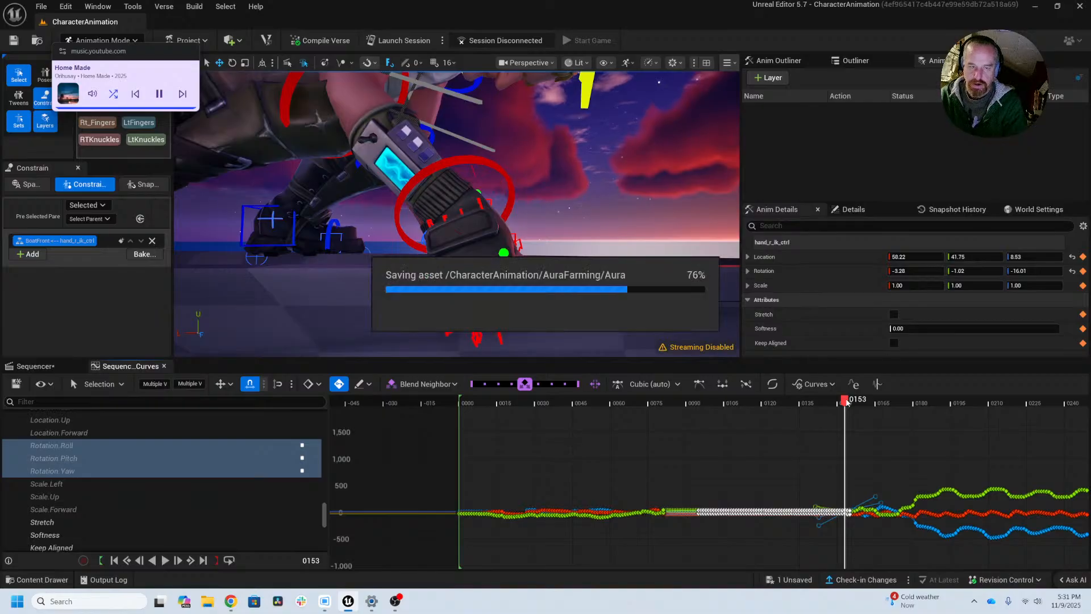
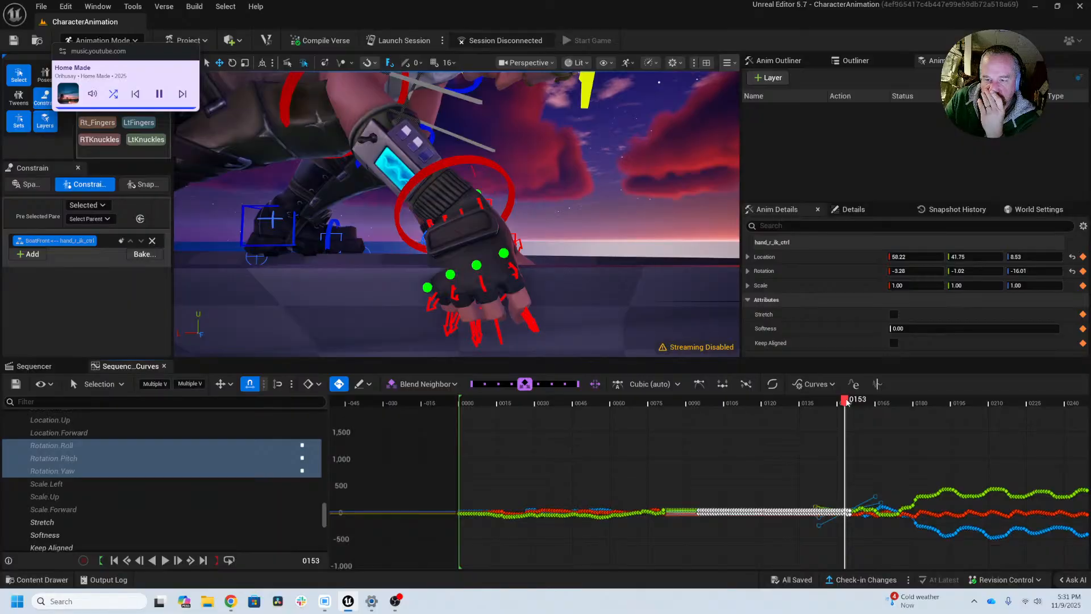
Step: Delete hand_r_ik_ctrl's selected rotation keys up to about frame 155 and return to frame 81
right_click(811, 513)
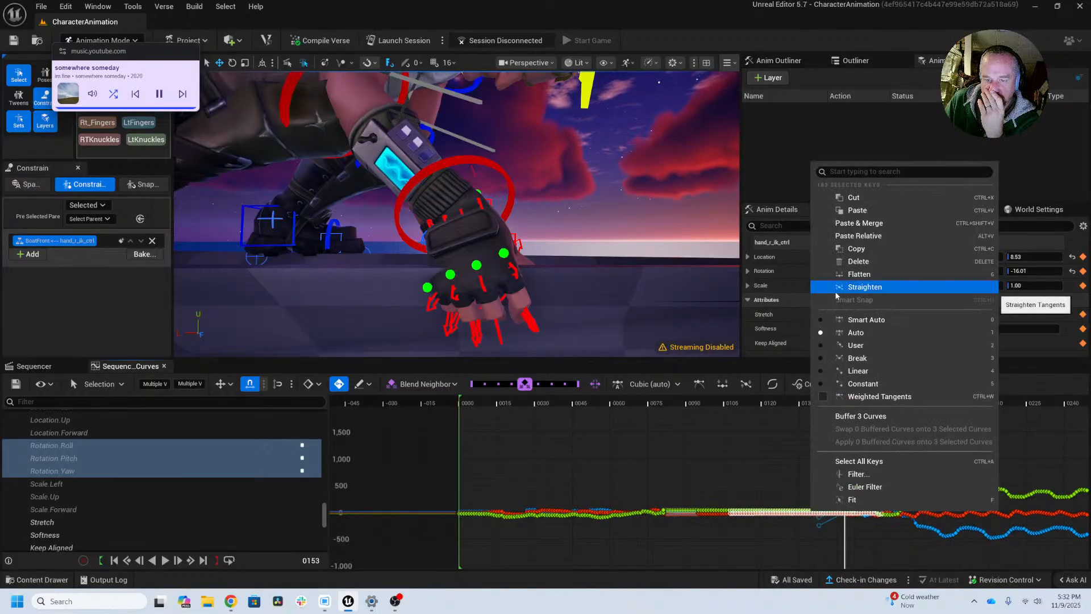
left_click(859, 262)
left_click_drag(843, 396, 666, 405)
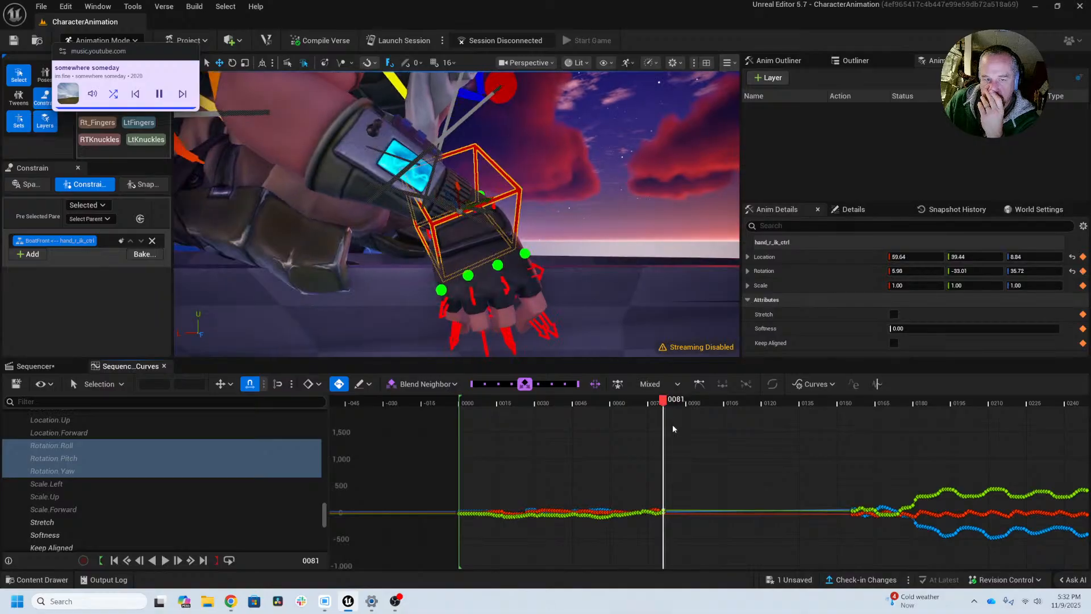
Step: Select hand_r_ik_ctrl's rotation keys at frame 81, move to frame 156 and inspect the curves between the two frames
left_click_drag(685, 474, 664, 534)
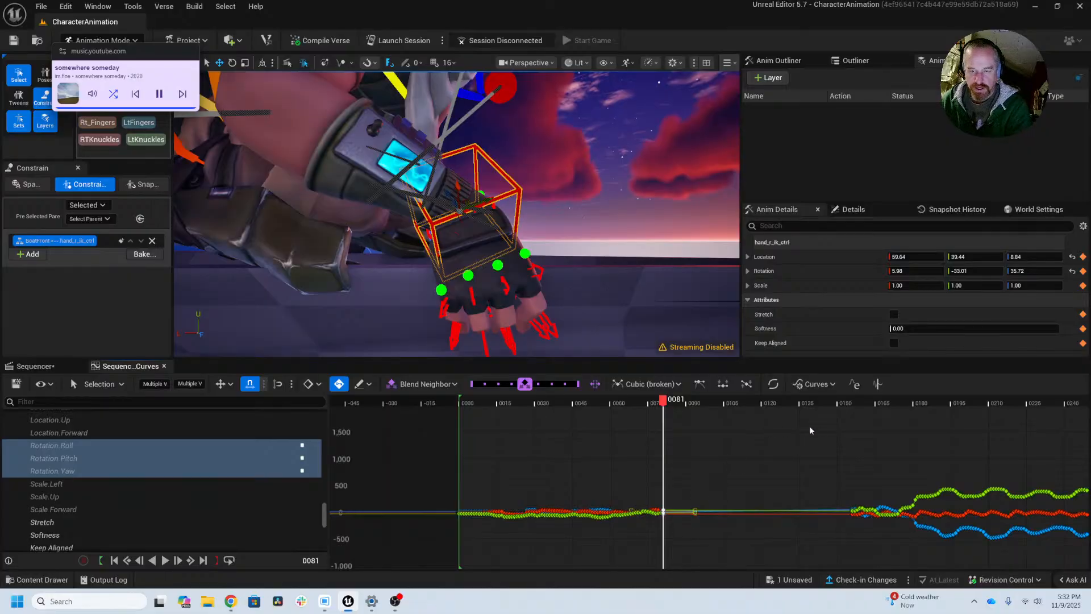
left_click(860, 403)
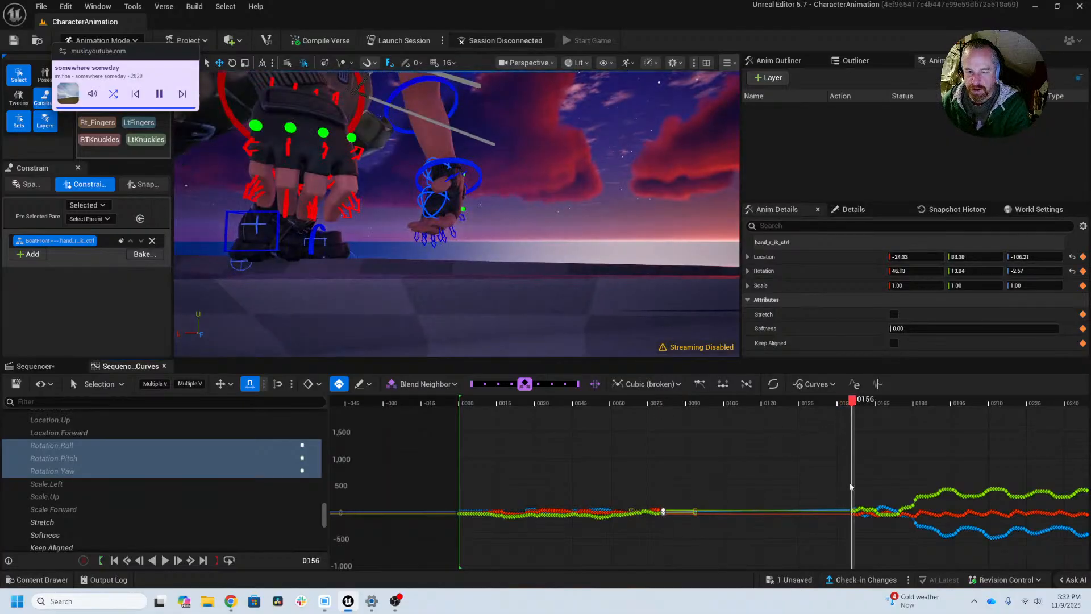
key("f")
right_click_drag(827, 510, 496, 506, "alt")
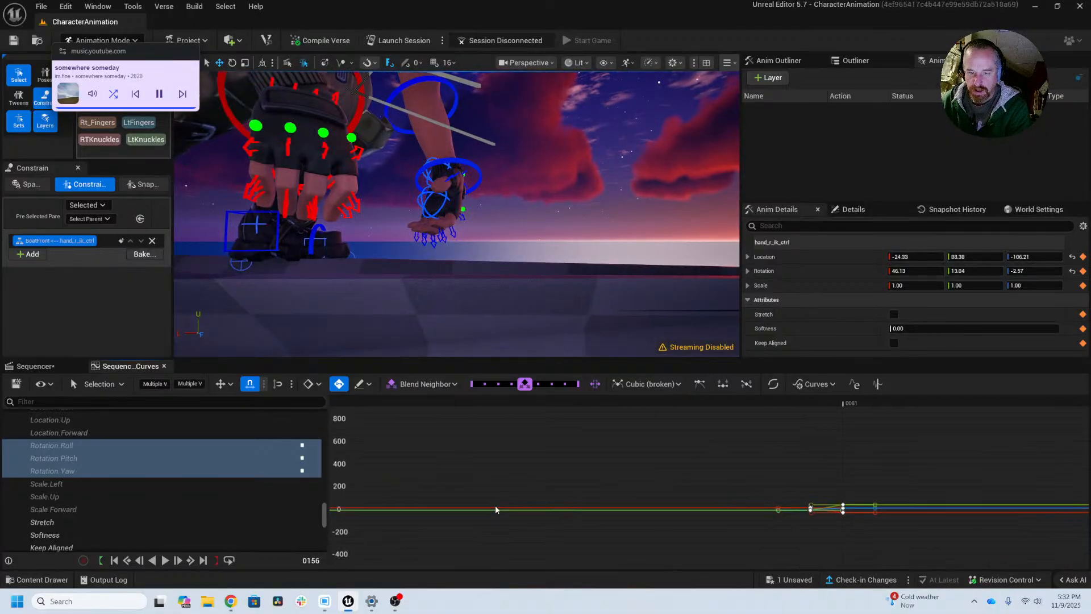
right_click_drag(866, 510, 512, 477, "alt")
right_click_drag(787, 449, 437, 489, "alt")
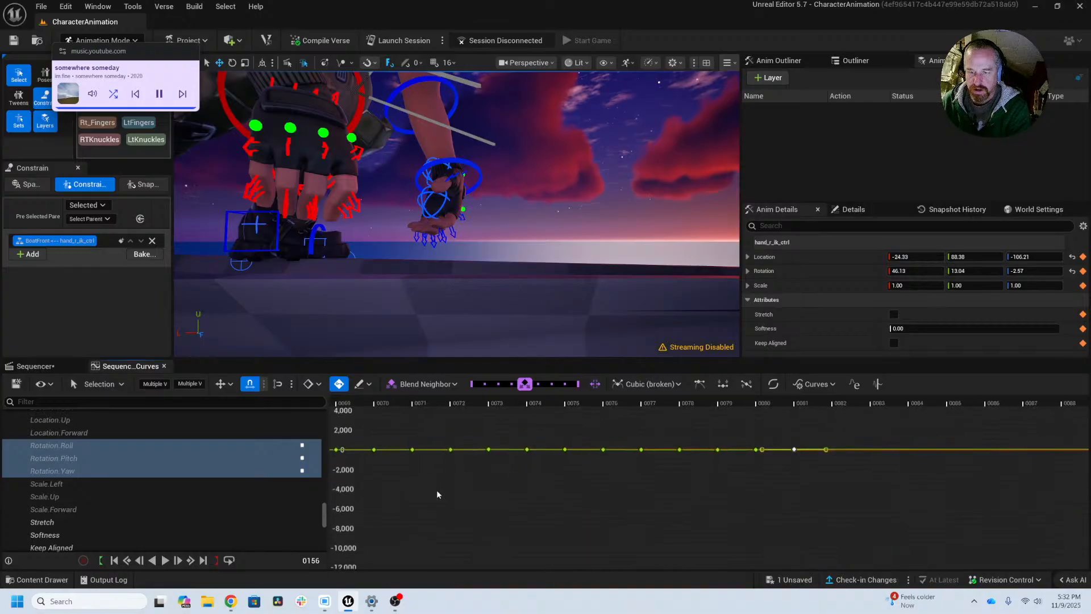
right_click_drag(653, 453, 401, 456, "alt")
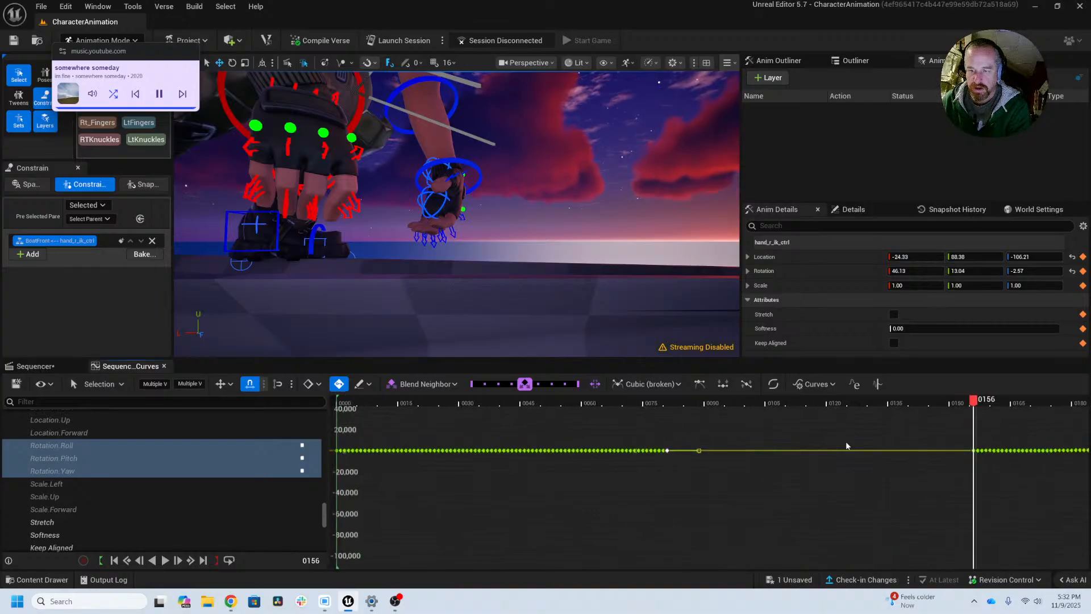
Step: Select hand_r_ik_ctrl's first few rotation keys from frame 156 onward and frame them in the curves
middle_click_drag(835, 441, 512, 475, "alt")
right_click_drag(512, 475, 739, 466, "alt")
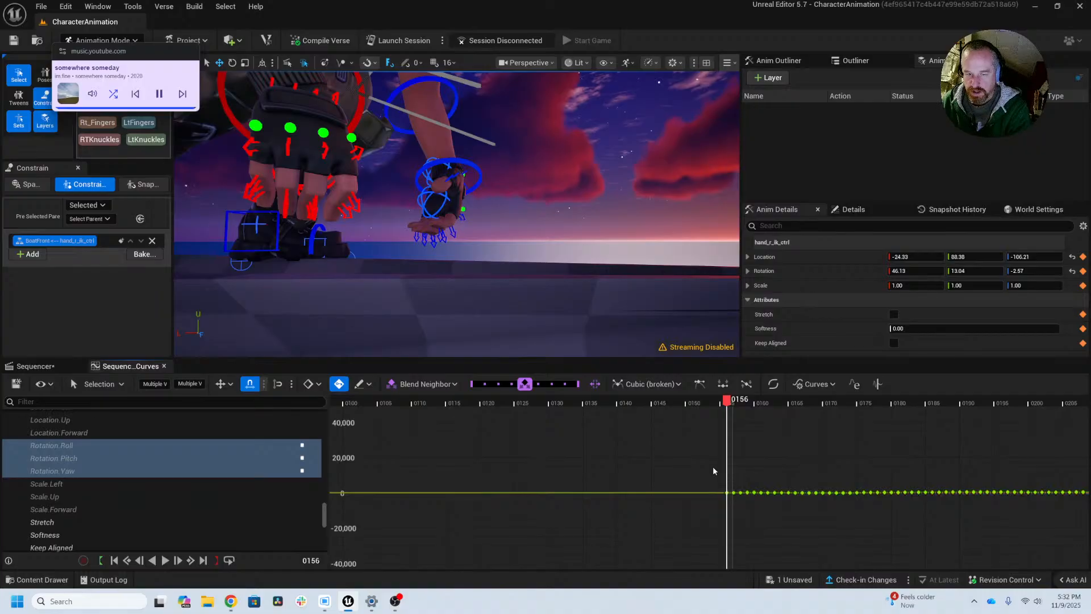
left_click_drag(714, 471, 748, 519)
key("f")
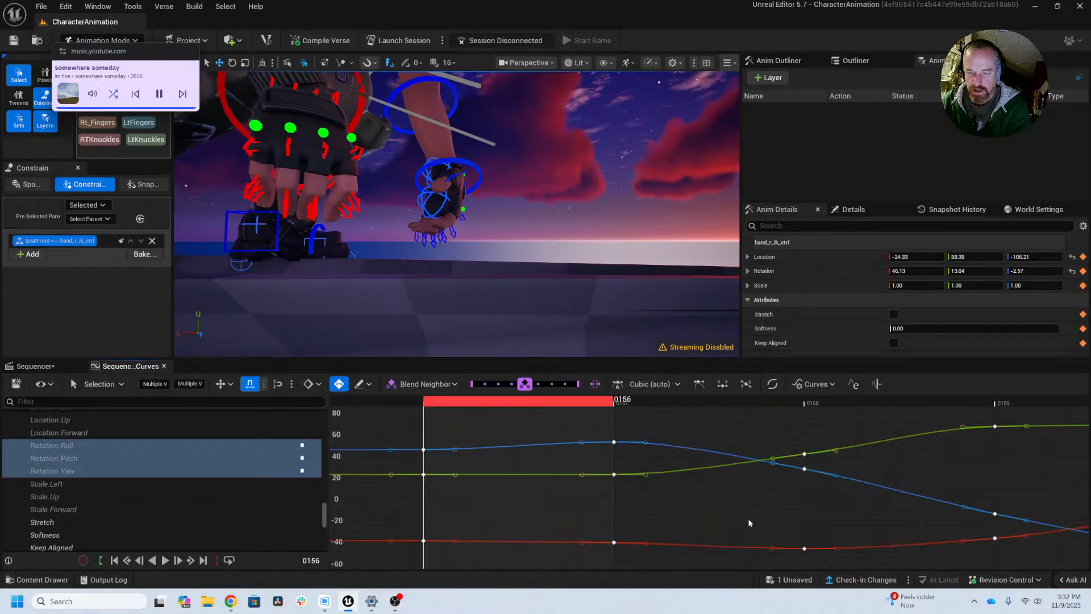
right_click_drag(755, 513, 483, 513, "alt")
Step: Try pasting the copied rotation keys of hand_r_ik_ctrl at frame 153 and undo the paste
key("Left")
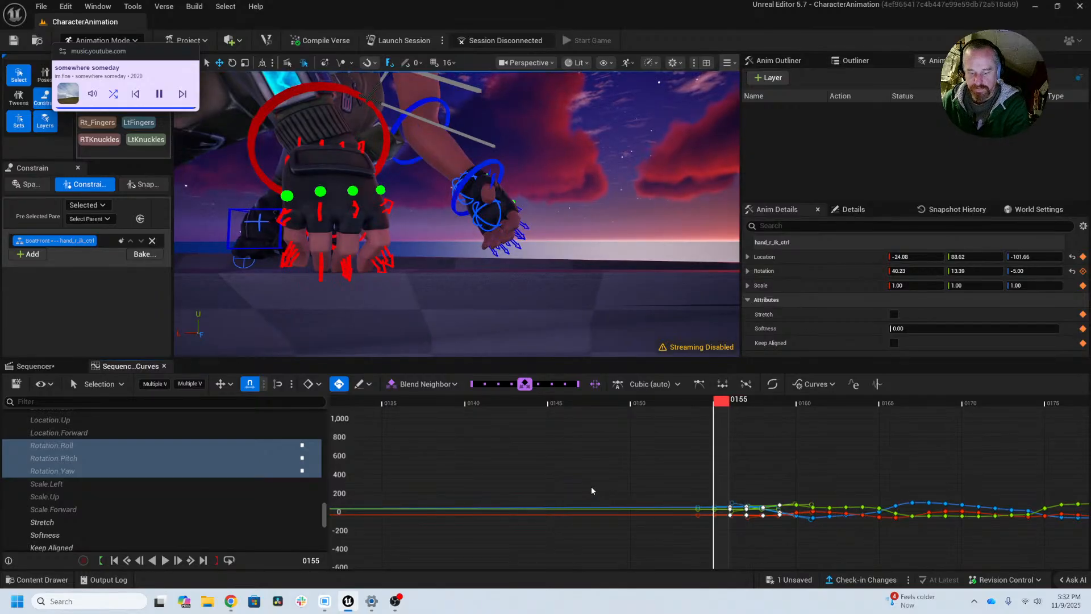
key("Left")
key("Left")
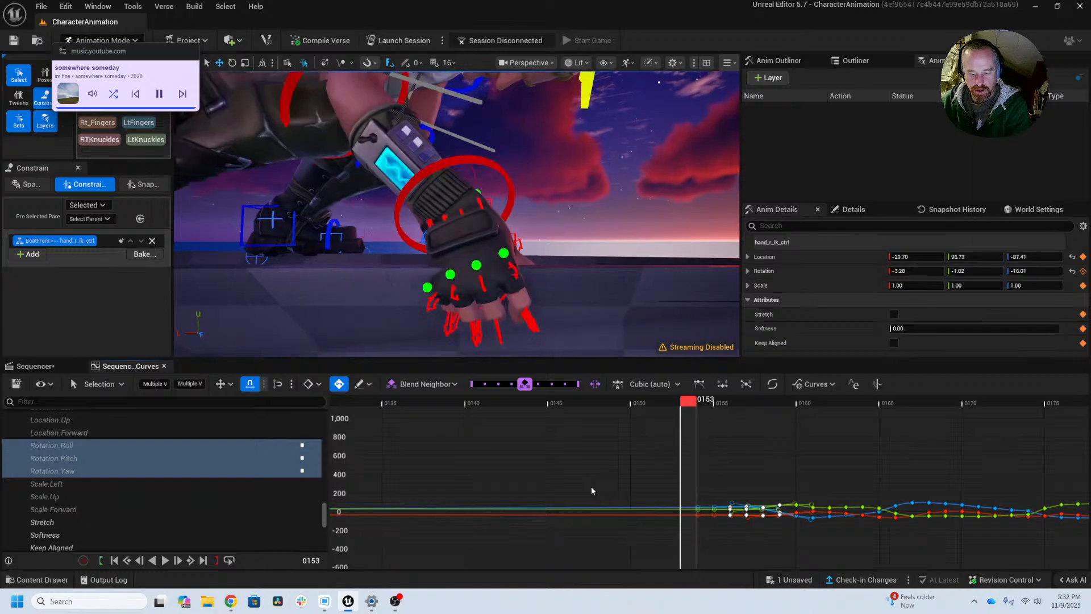
right_click(677, 493)
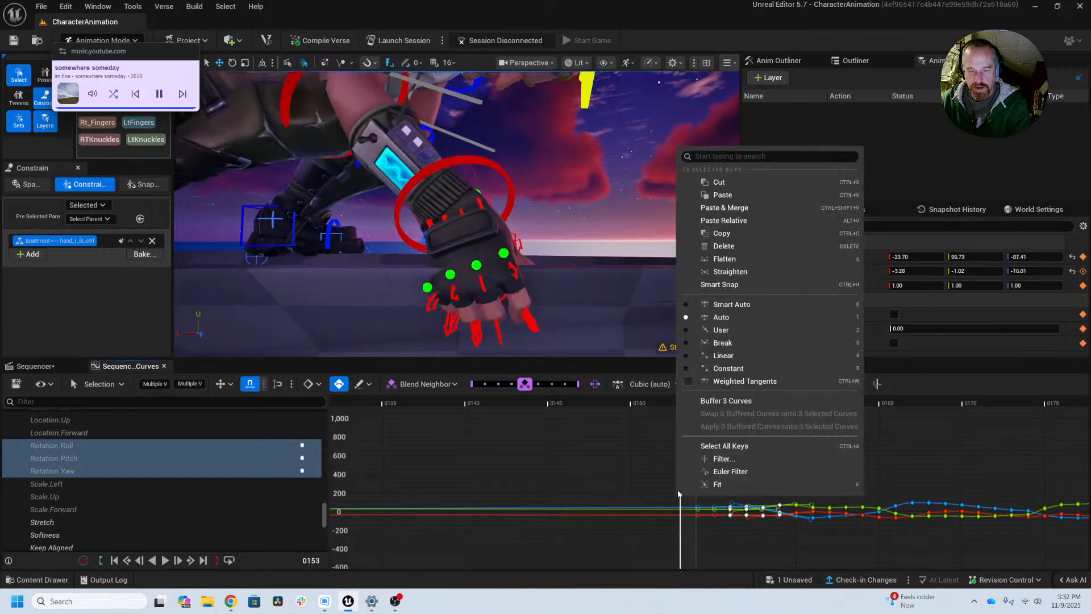
left_click(765, 193)
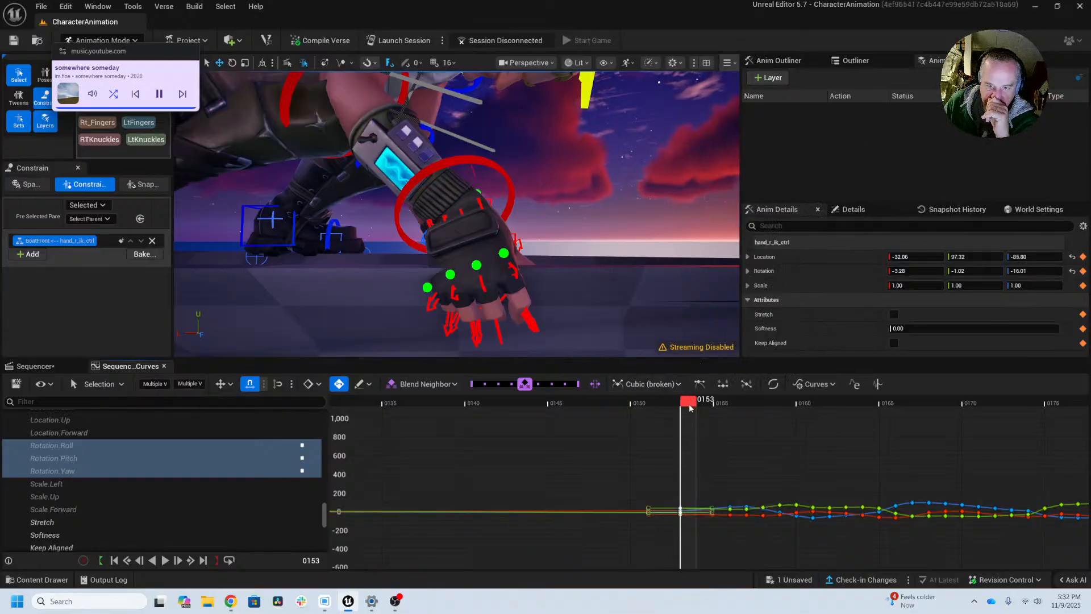
mouse_move(689, 404)
left_mouse_down()
mouse_move(712, 403)
mouse_move(588, 406)
mouse_move(689, 408)
left_mouse_up()
scroll(595, 449, "down", 5)
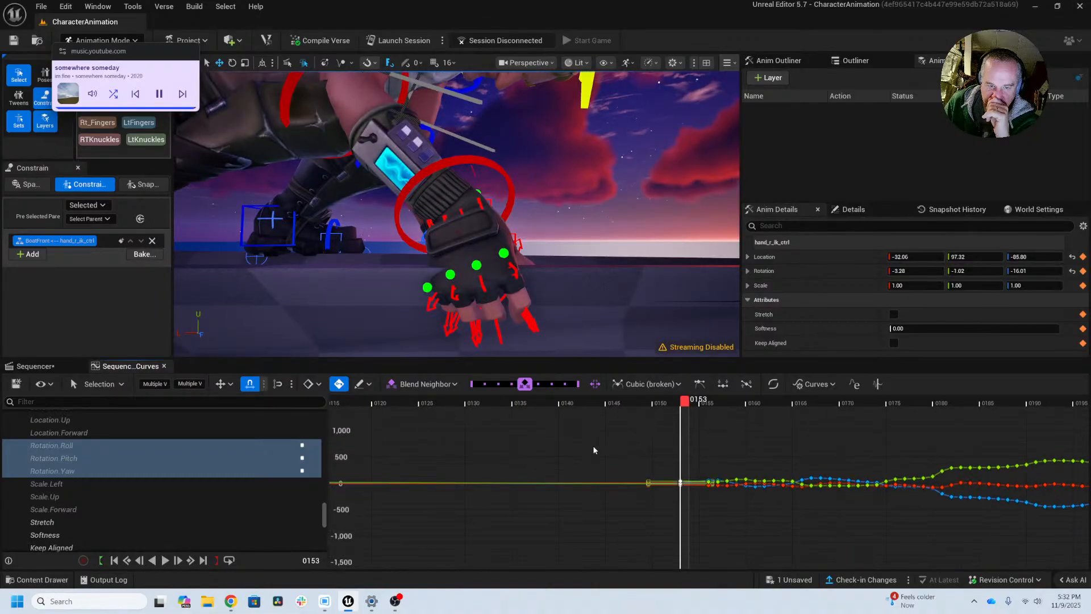
key("ctrl+z")
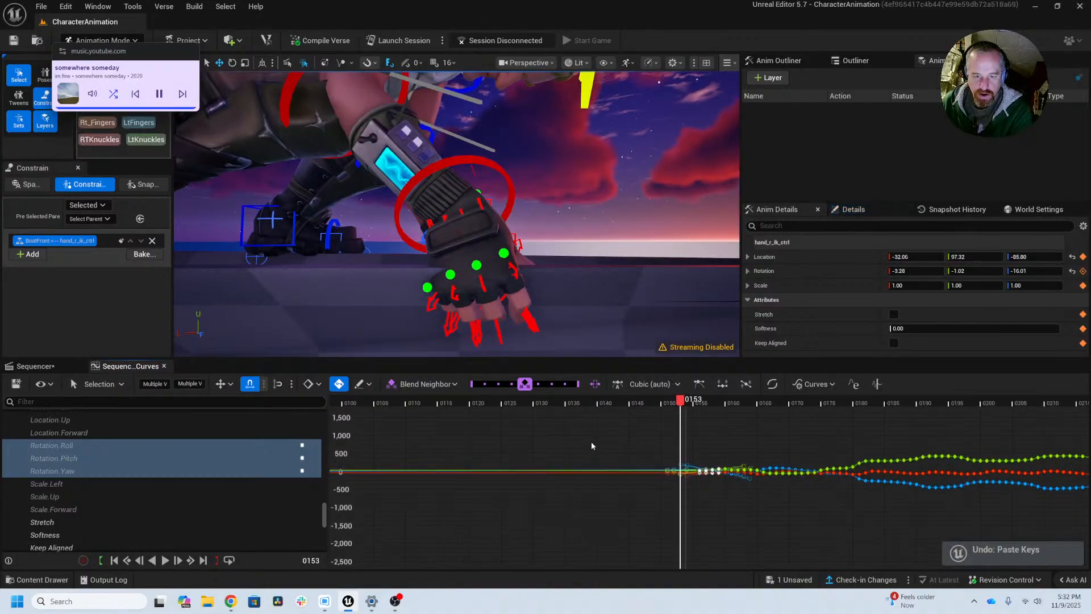
Step: Scrub between frames 81 and 155 and check the right hand's rotation across the stretch without keys
right_click_drag(569, 453, 717, 461)
scroll(718, 456, "down", 3, "ctrl")
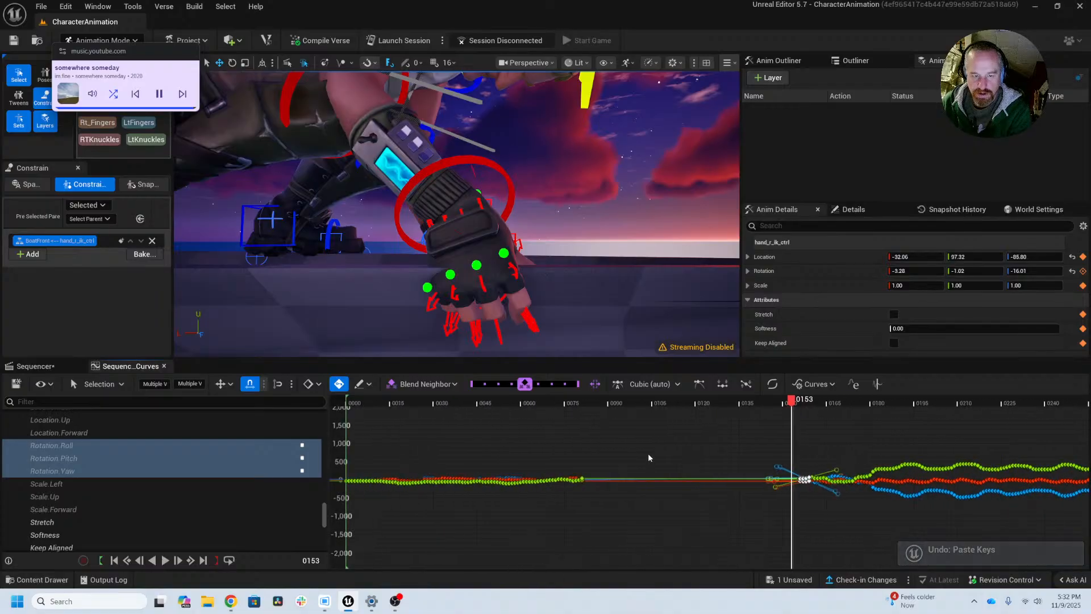
key("Left")
key("Left")
key("Left")
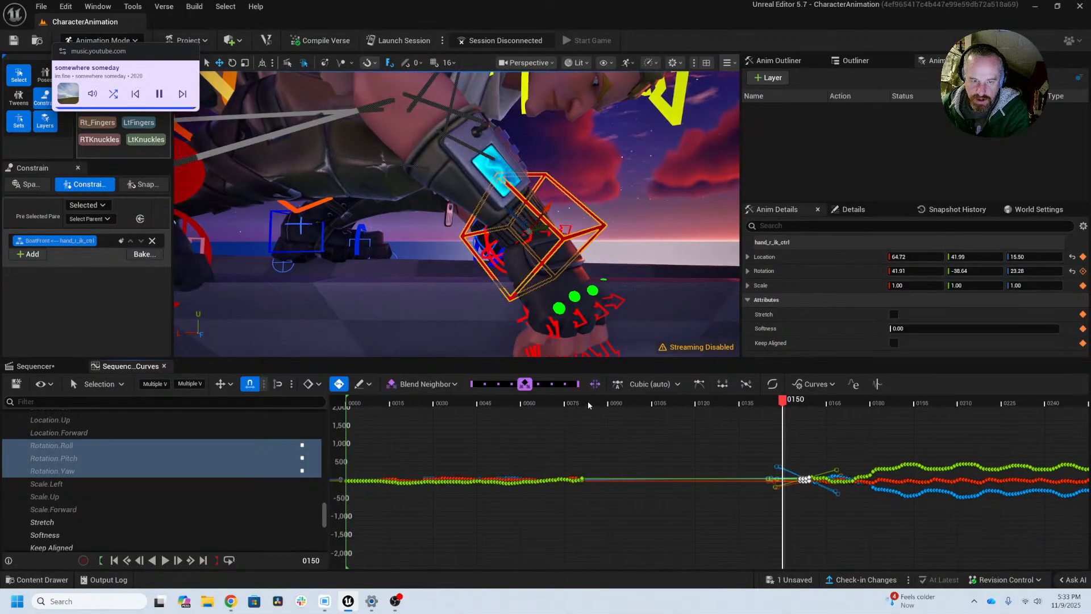
left_click_drag(588, 401, 799, 415)
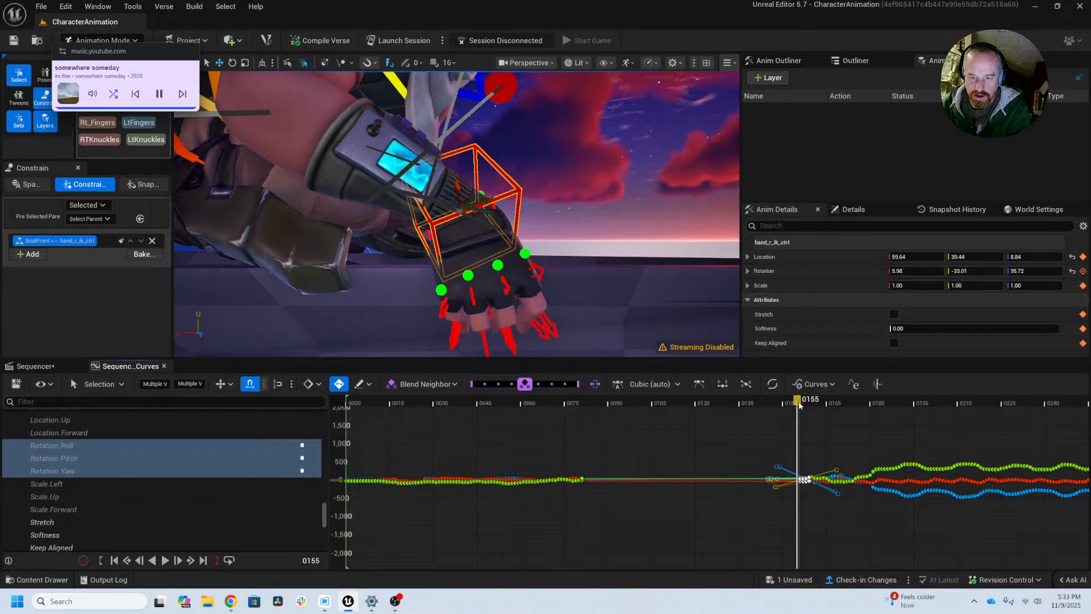
left_click(799, 401)
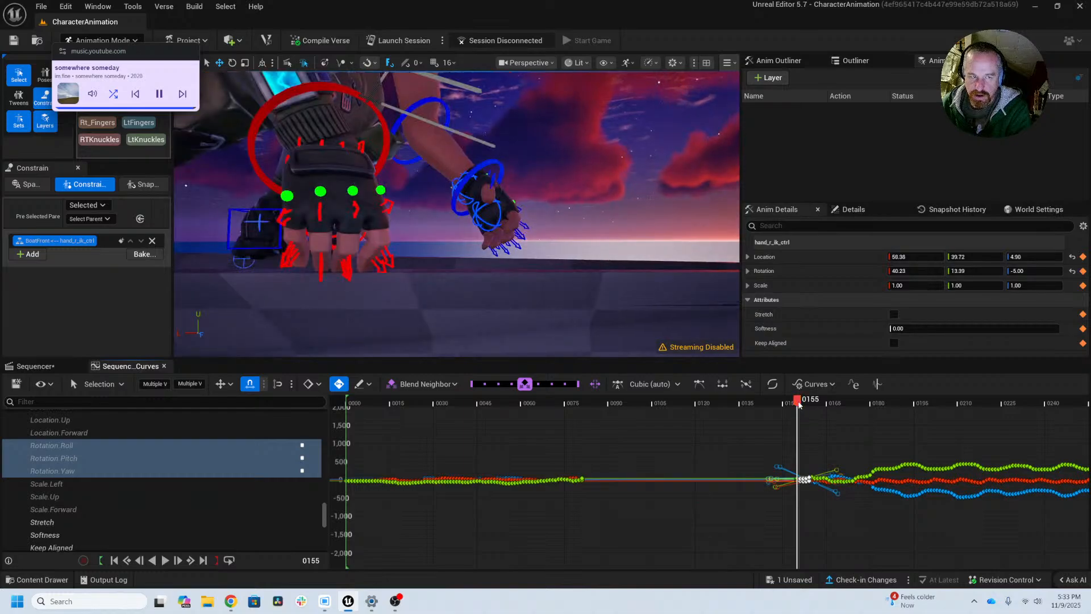
left_click_drag(797, 402, 721, 402)
left_click_drag(708, 401, 596, 404)
Step: Select only global_ctrl and isolate its arm_r_fk_ik_switch curve in the curve editor
left_click_drag(524, 250, 660, 245, "alt")
right_click_drag(660, 244, 737, 77, "alt")
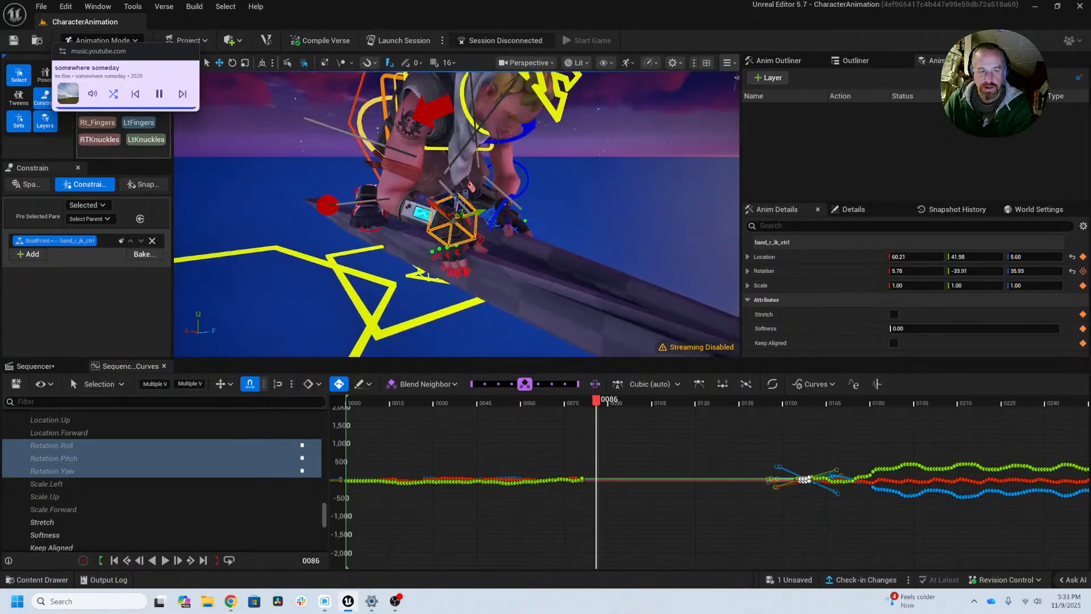
left_click(393, 284, "ctrl")
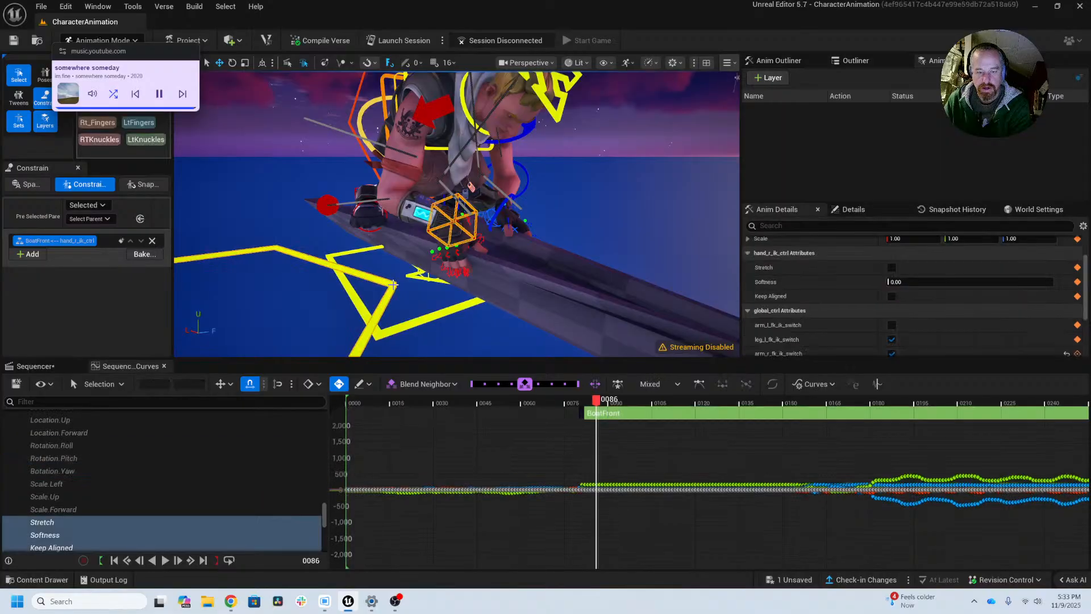
left_click(393, 285)
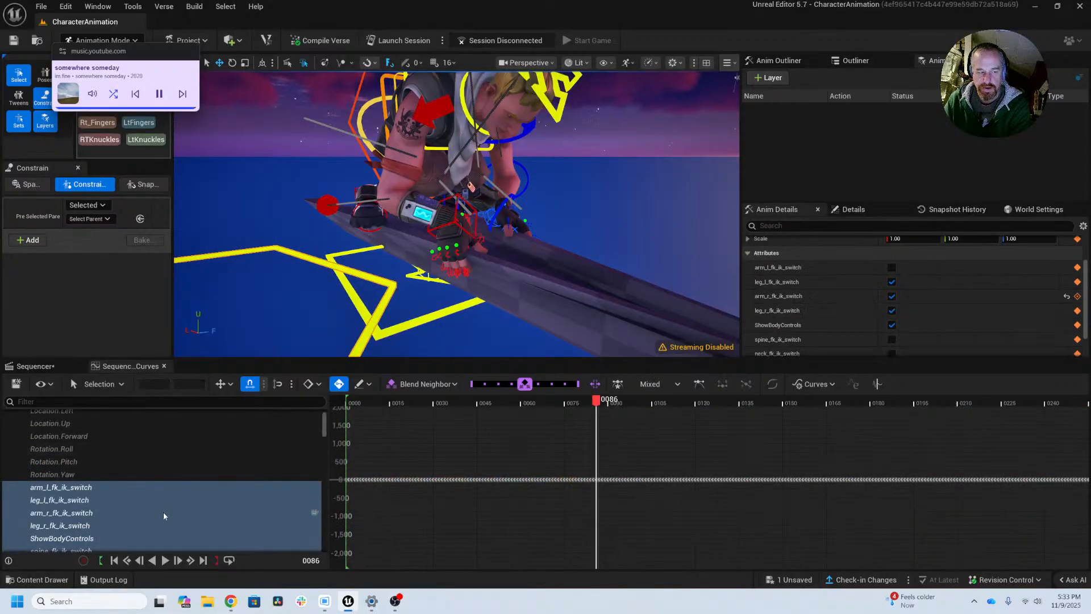
left_click(78, 514)
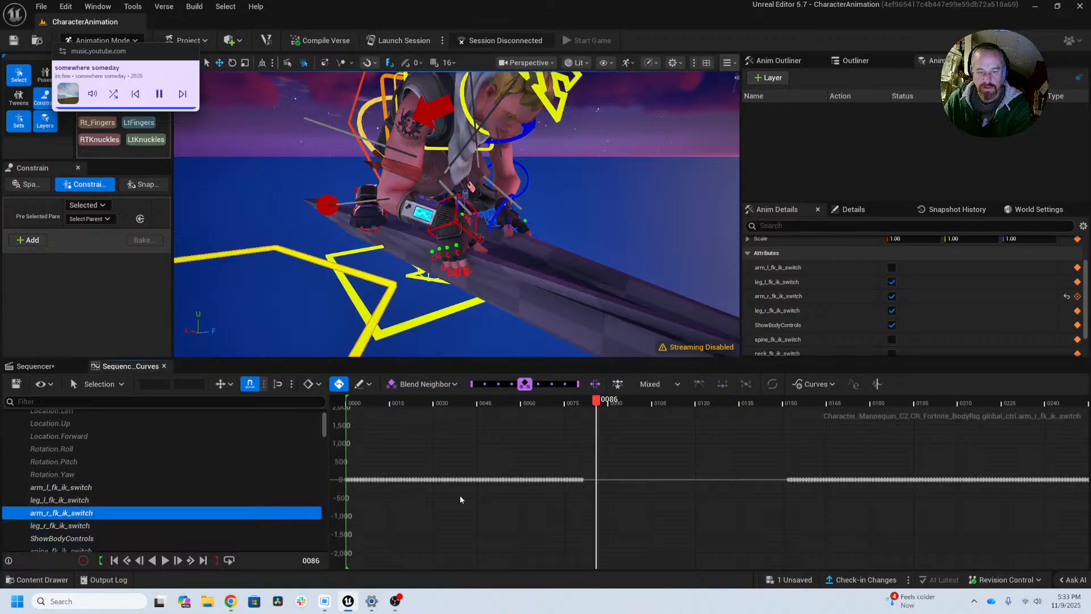
Step: Step back and forth around frame 81 and check the right arm's switch to IK, ending at frame 92
left_click_drag(605, 403, 580, 390)
key("Right")
key("Right")
key("Right")
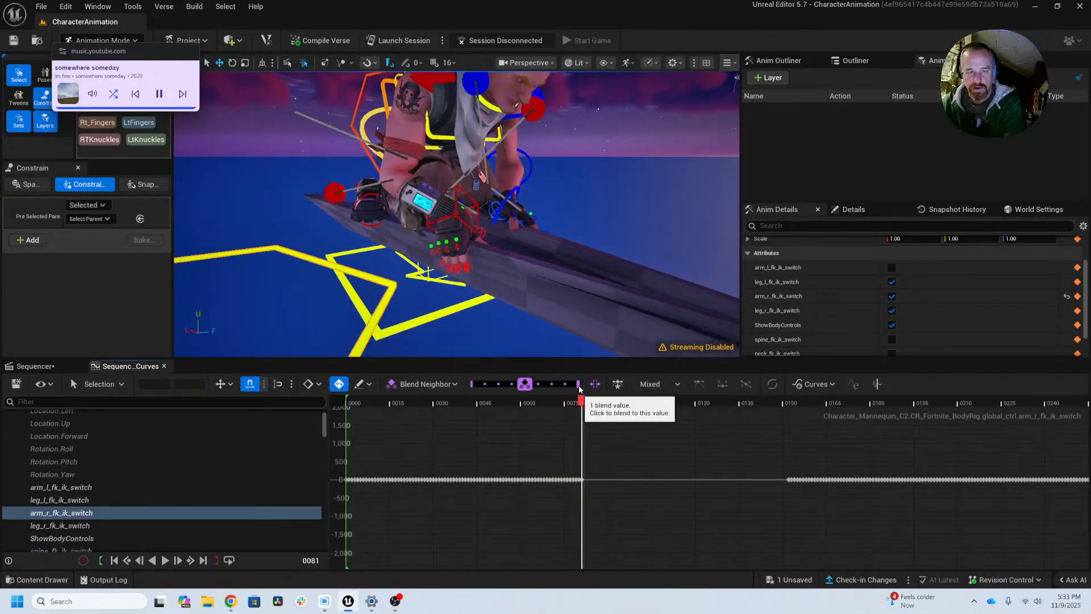
key("Right")
key("Right")
key("Right")
key("Right")
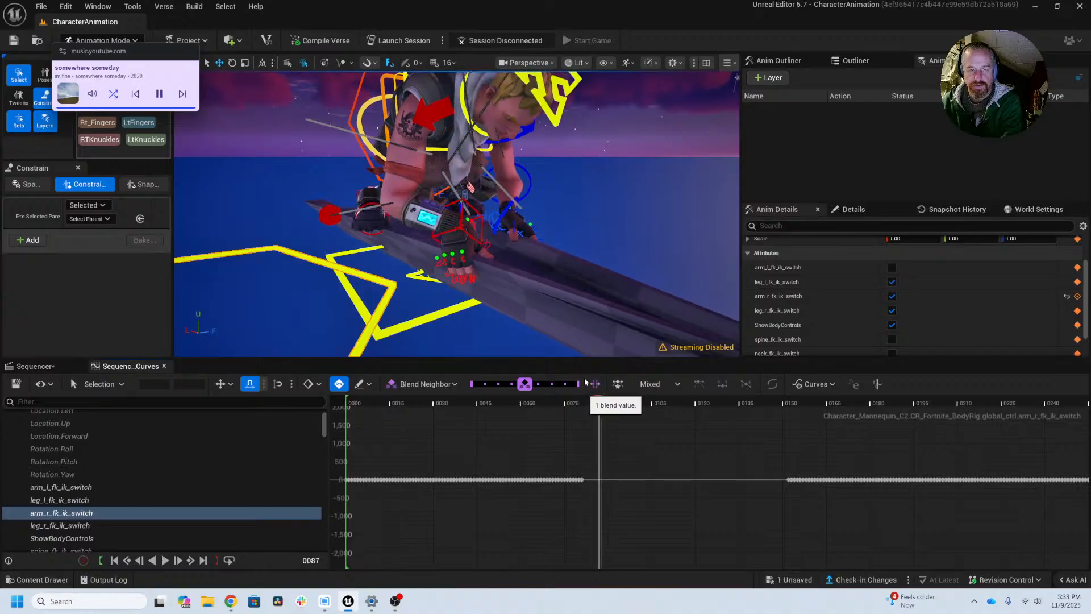
key("Left")
key("Left")
key("Left")
key("Left")
key("Left")
key("Left")
key("Left")
key("Right")
key("Right")
key("Right")
key("Right")
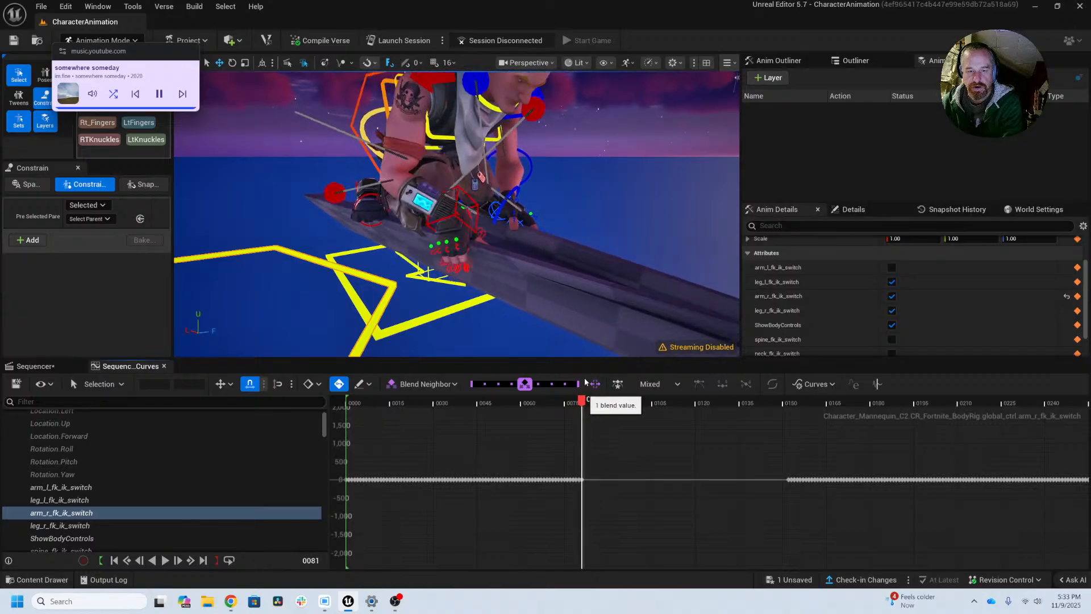
key("Right")
key("Right")
key("Right")
key("Right")
key("Right")
key("Right")
key("Right")
key("Right")
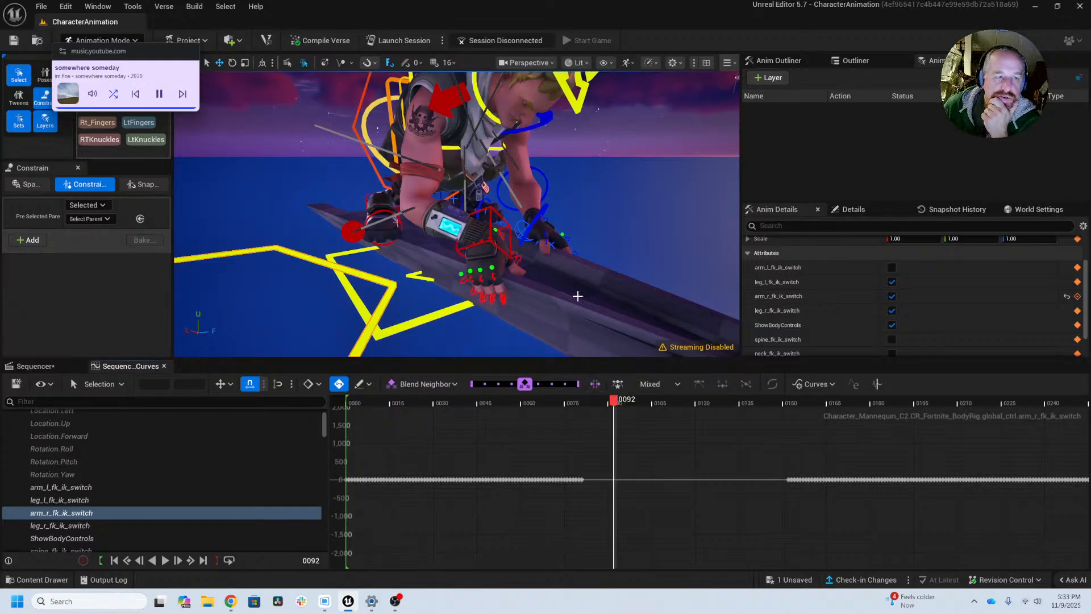
Step: Select hand_r_ik_ctrl, scrub to frame 154 and examine both hands on the boat with the rig controls hidden
left_click(494, 243)
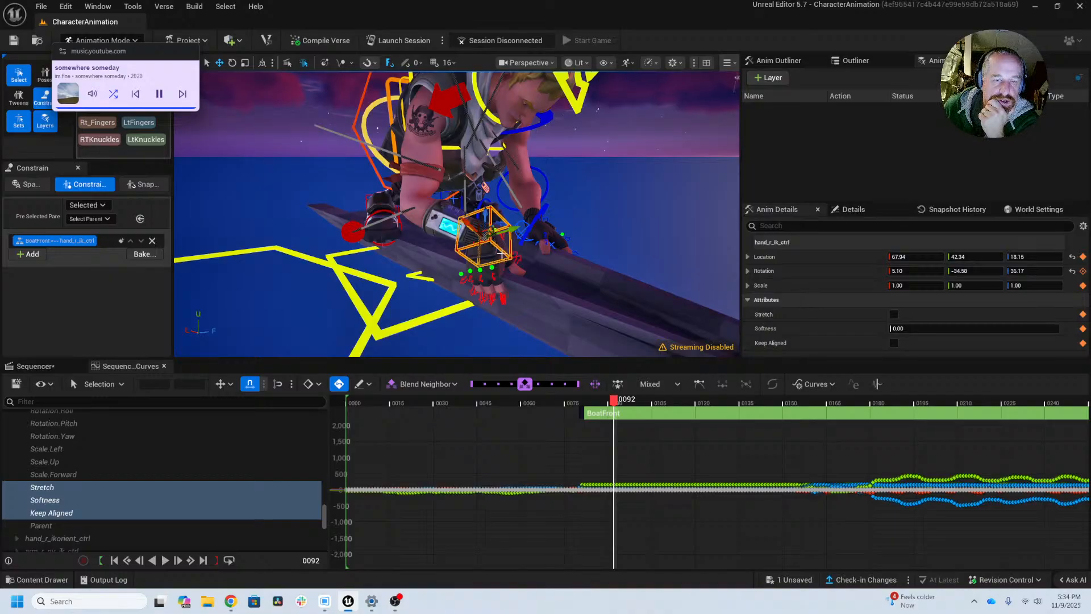
left_click_drag(614, 403, 794, 399)
key("g")
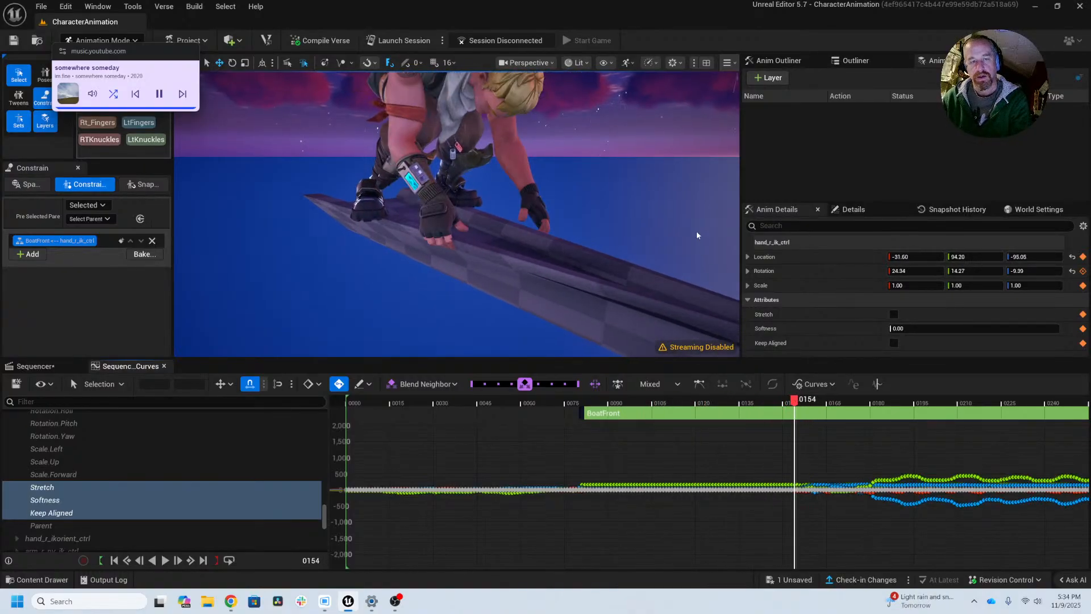
left_click_drag(499, 252, 499, 255, "alt")
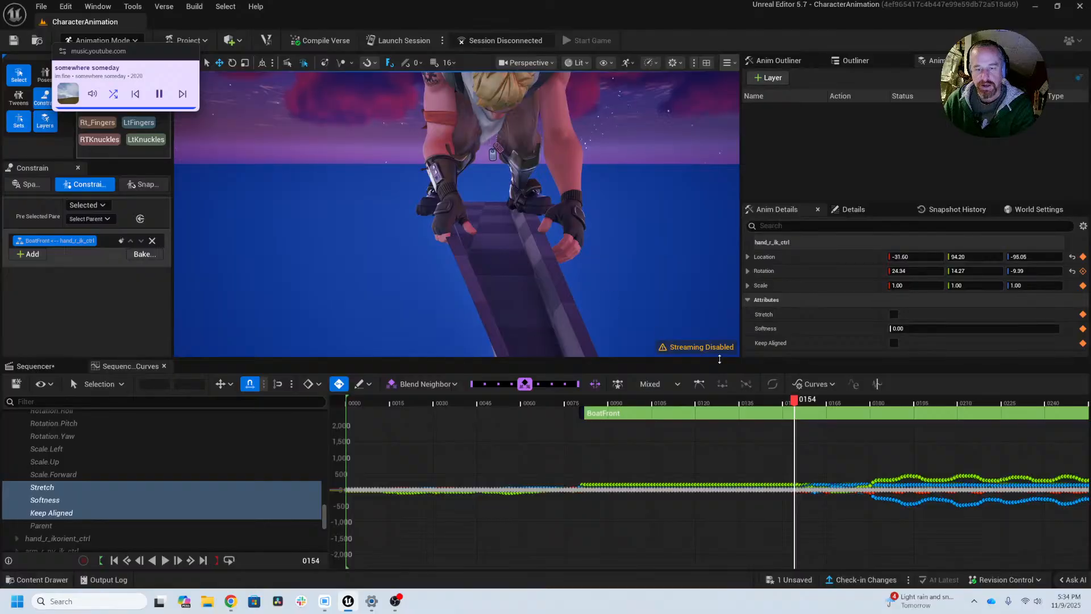
Step: At frame 153, rotate upperarm_r_fk_ctrl to about -11.81, -12.29, 92.02, comparing the right arm with frame 152
left_click_drag(797, 401, 791, 401)
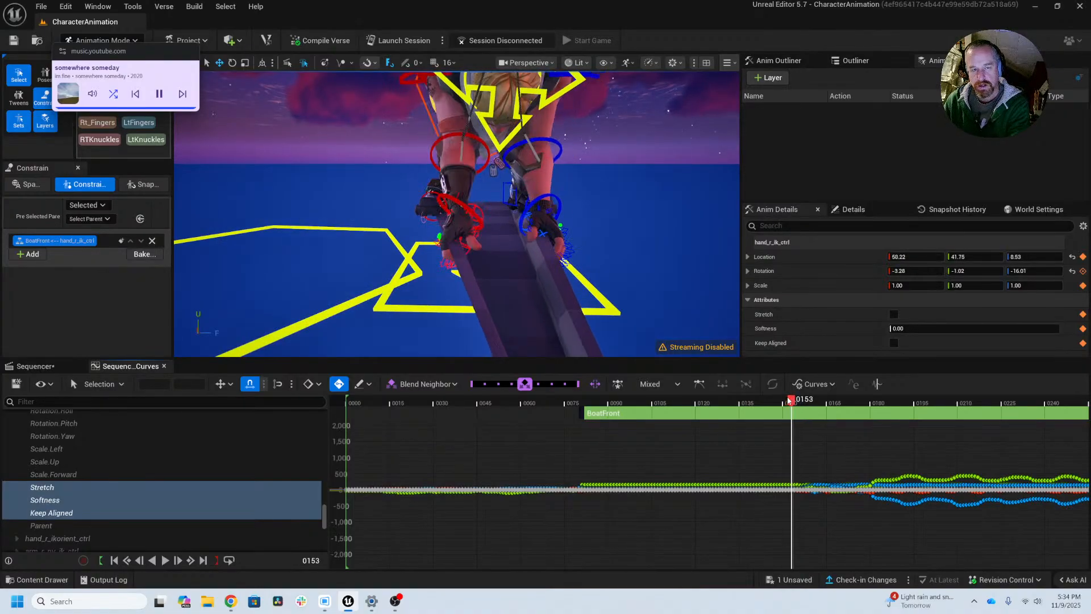
scroll(464, 168, "up", 3)
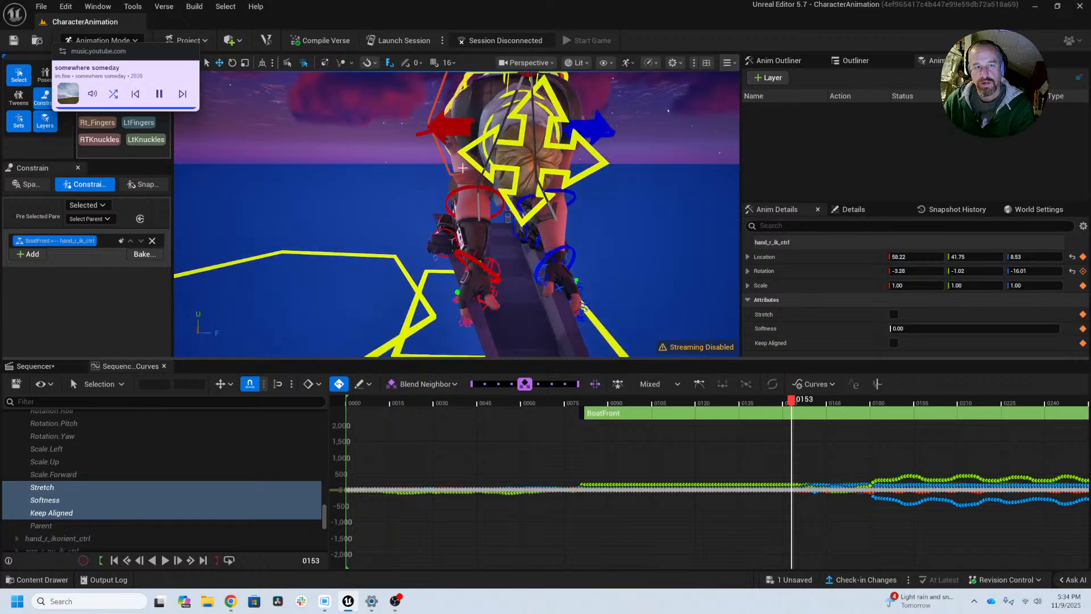
left_click(420, 132)
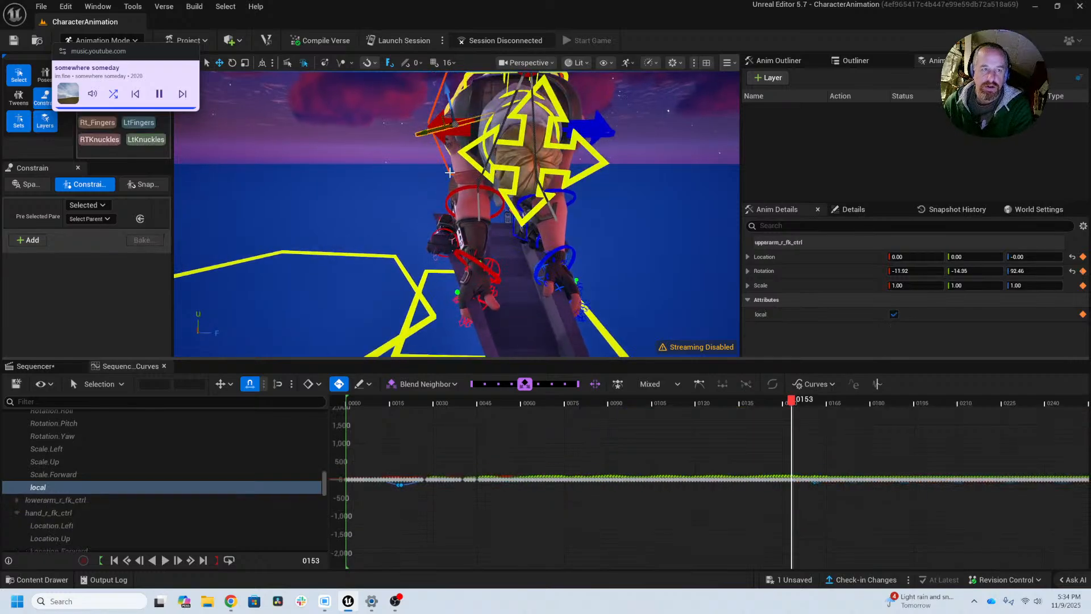
middle_click_drag(620, 323, 579, 319)
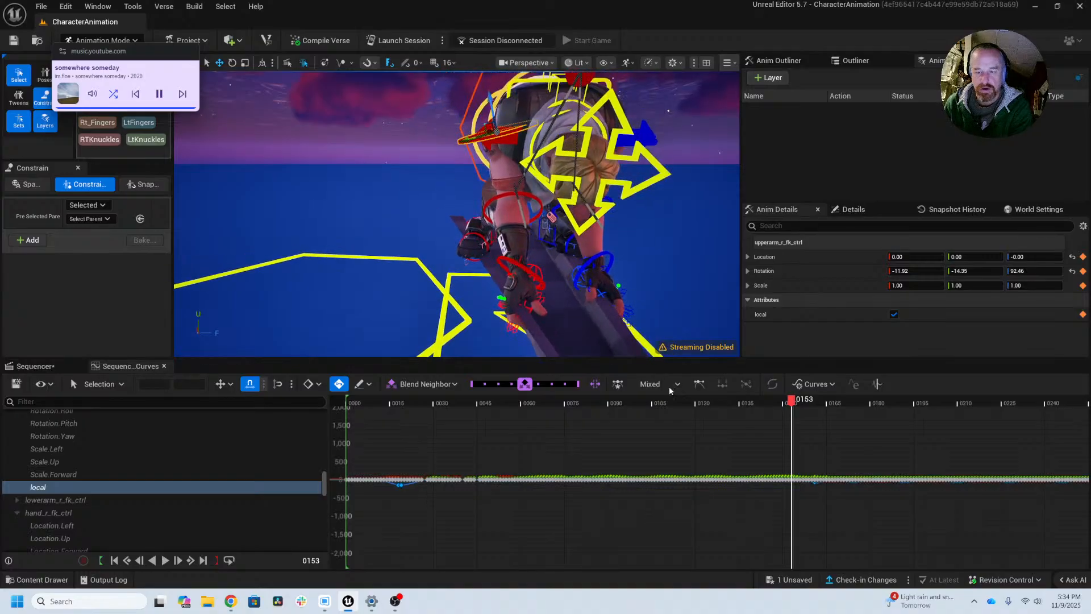
key("e")
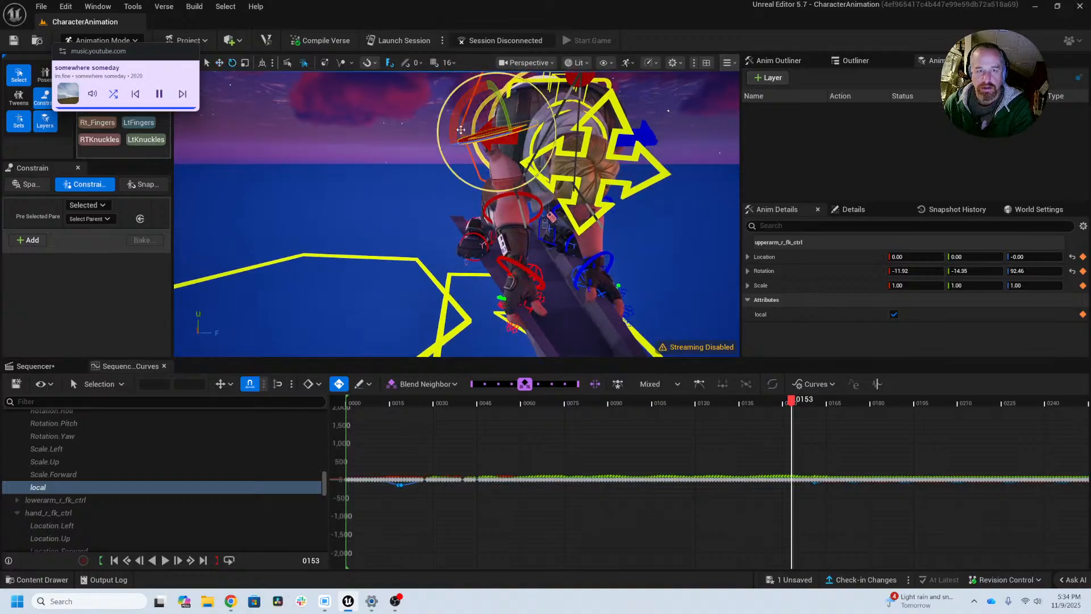
left_click_drag(459, 111, 454, 126)
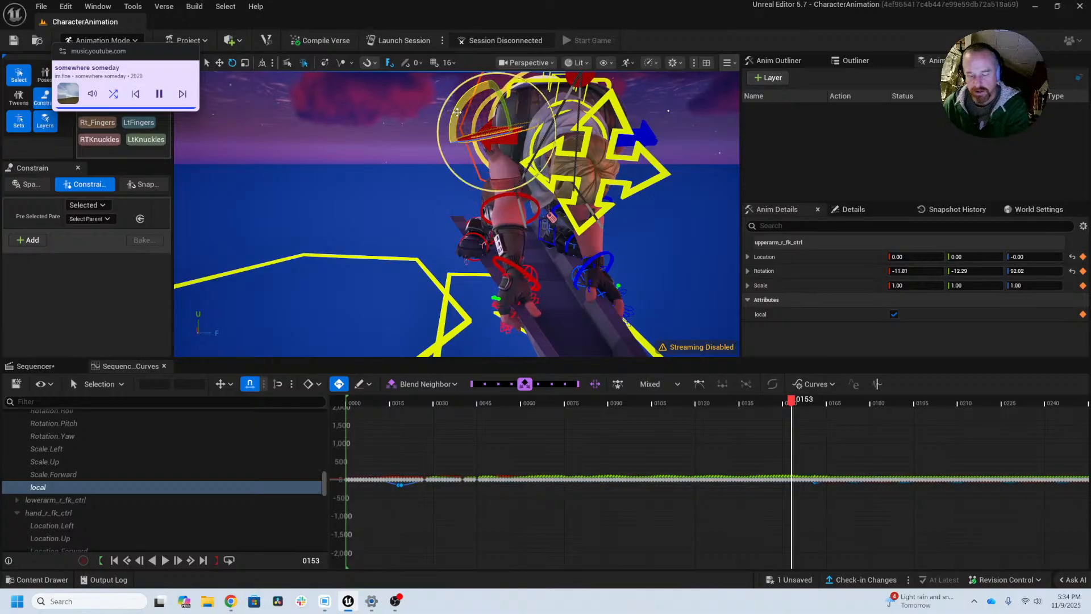
key("Left")
key("Right")
key("Left")
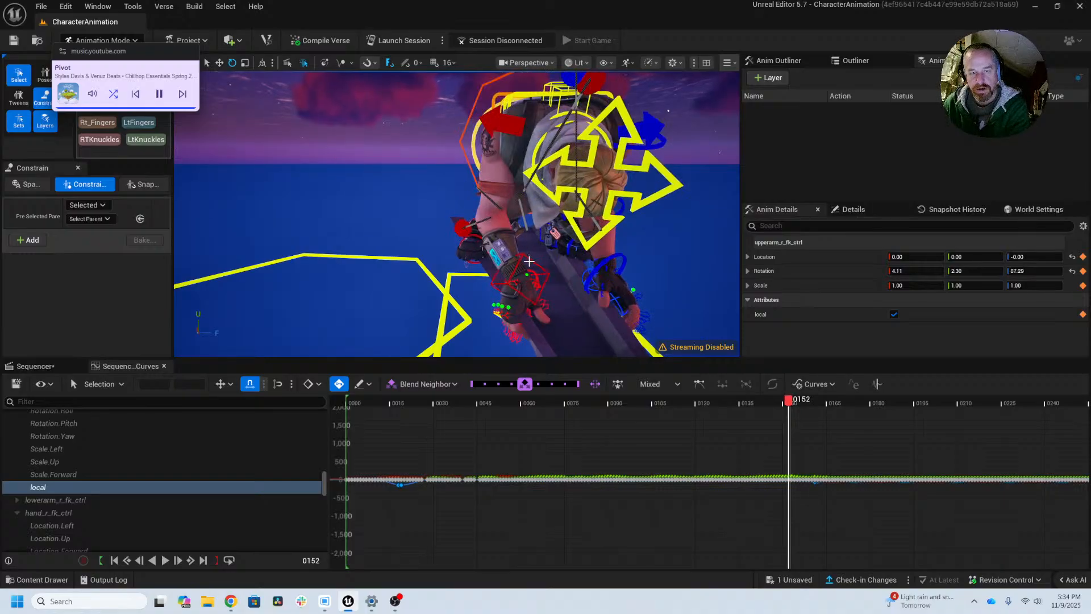
Step: At frame 152, move hand_r_ik_ctrl slightly outward to location about 60.73, 40.11, 10.75 and compare it with frame 153
left_click(514, 282)
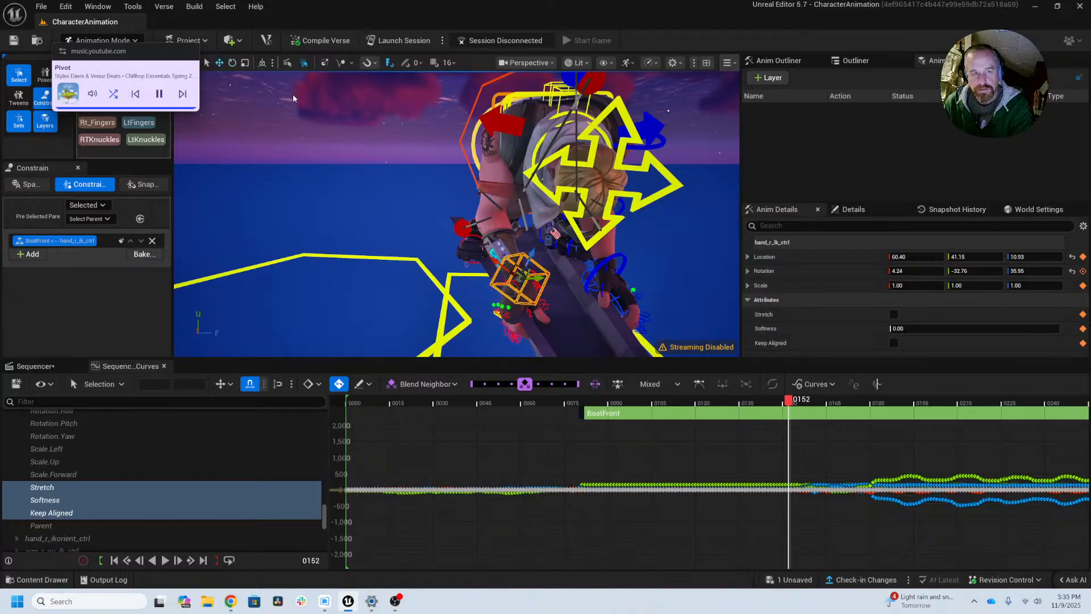
left_click(263, 63)
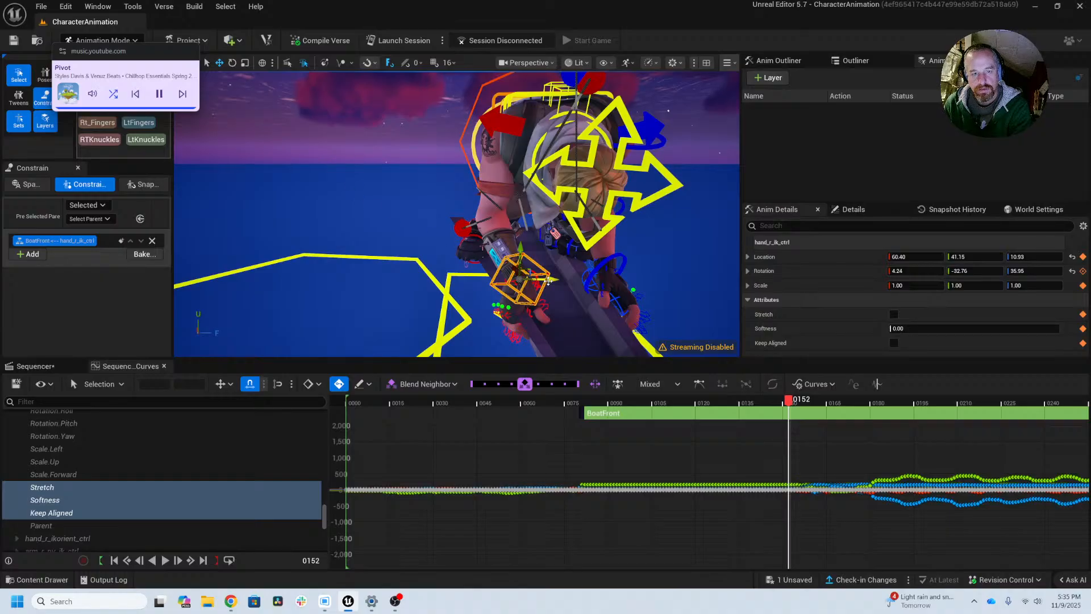
left_click_drag(548, 281, 544, 279)
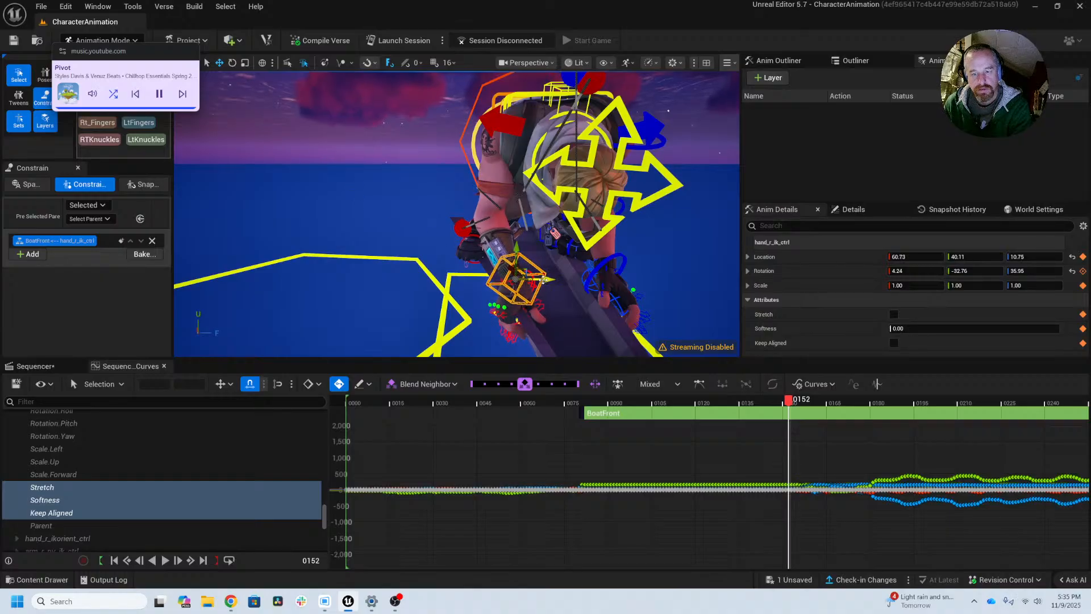
key("Right")
key("Left")
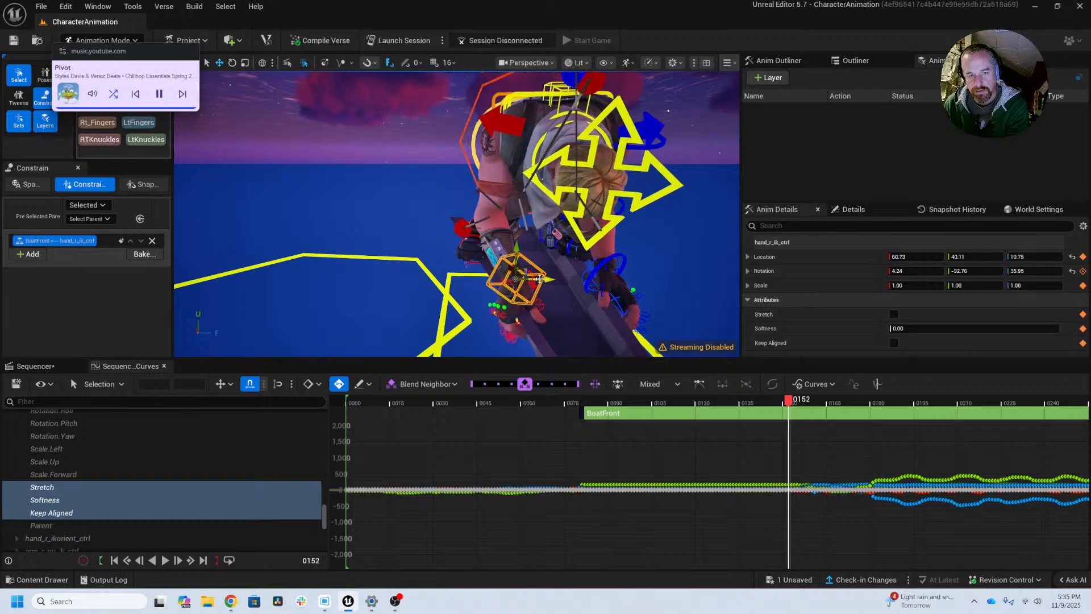
Step: At frame 150, move hand_r_ik_ctrl outward on the boat to location about 65.16, 40.63, 15.26
key("Left")
key("Right")
key("Left")
key("Left")
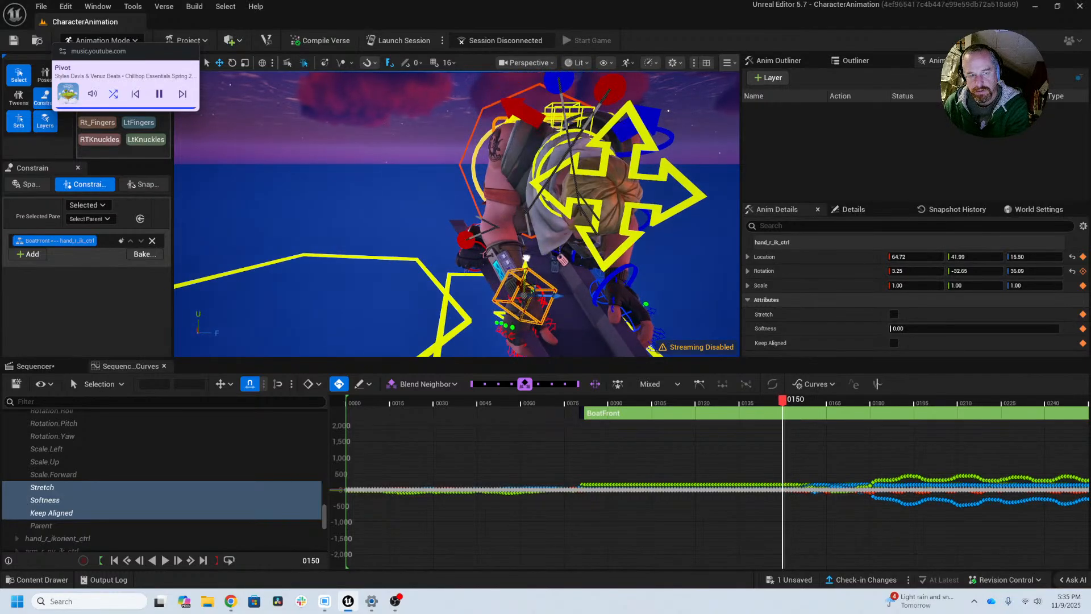
middle_click_drag(482, 276, 478, 279)
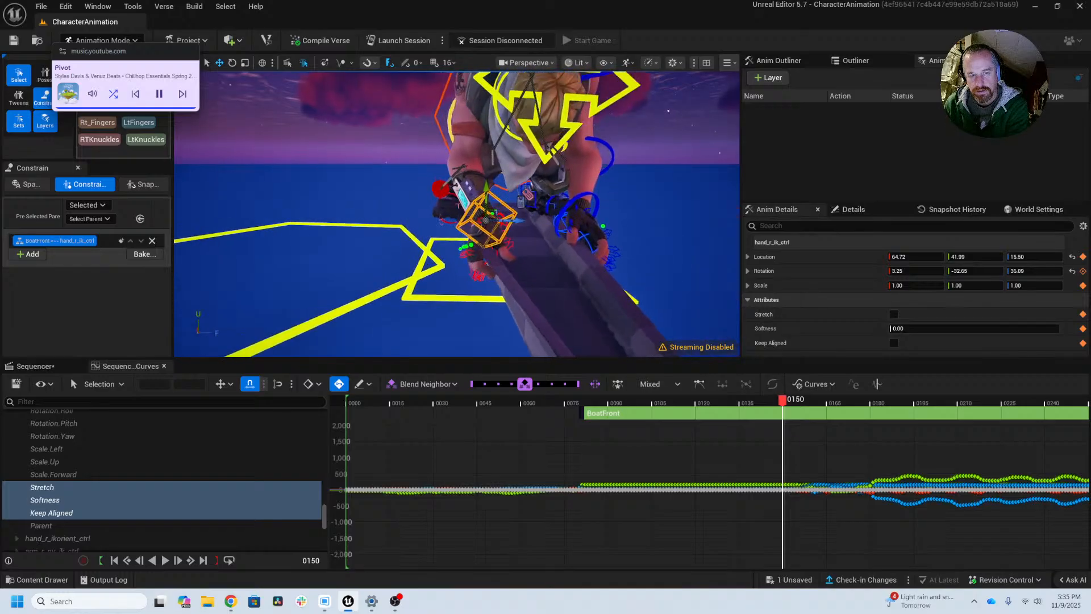
scroll(477, 279, "down", 5)
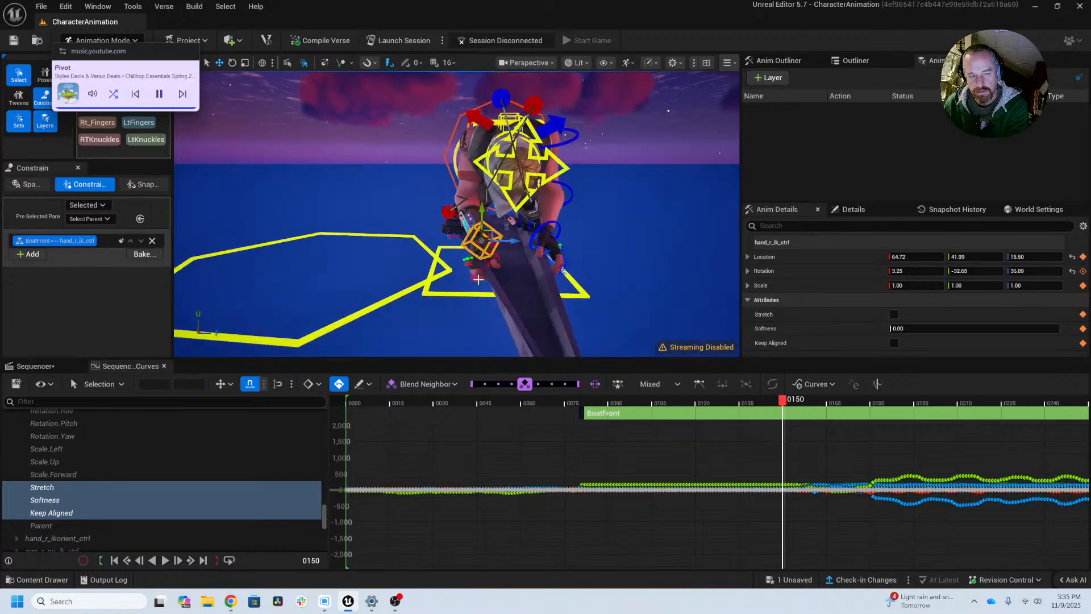
scroll(475, 278, "up", 7)
scroll(475, 278, "down", 5)
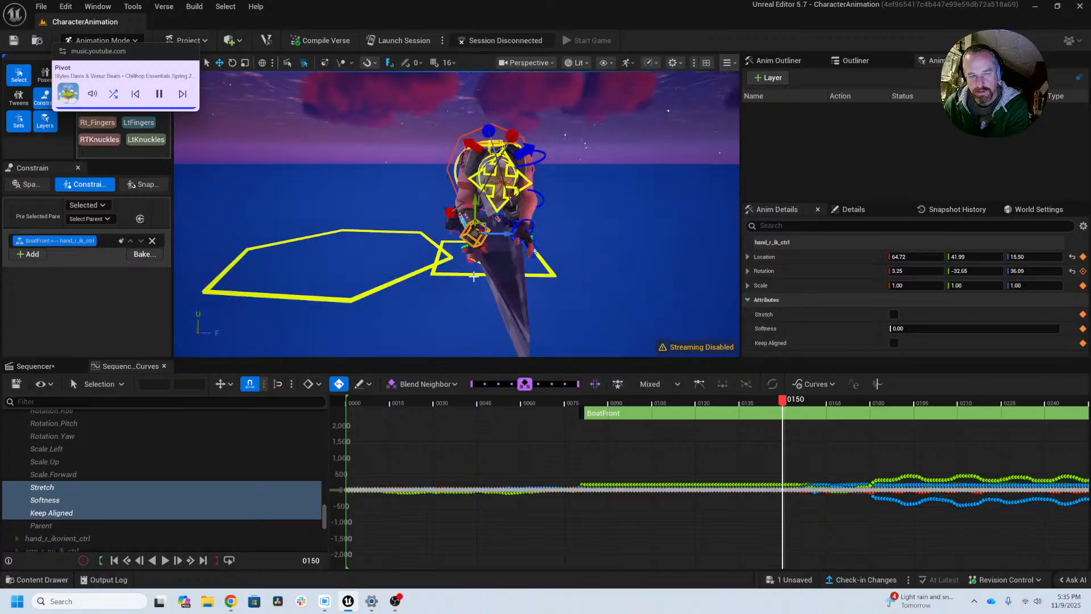
scroll(474, 277, "up", 5)
middle_click_drag(473, 291, 498, 269)
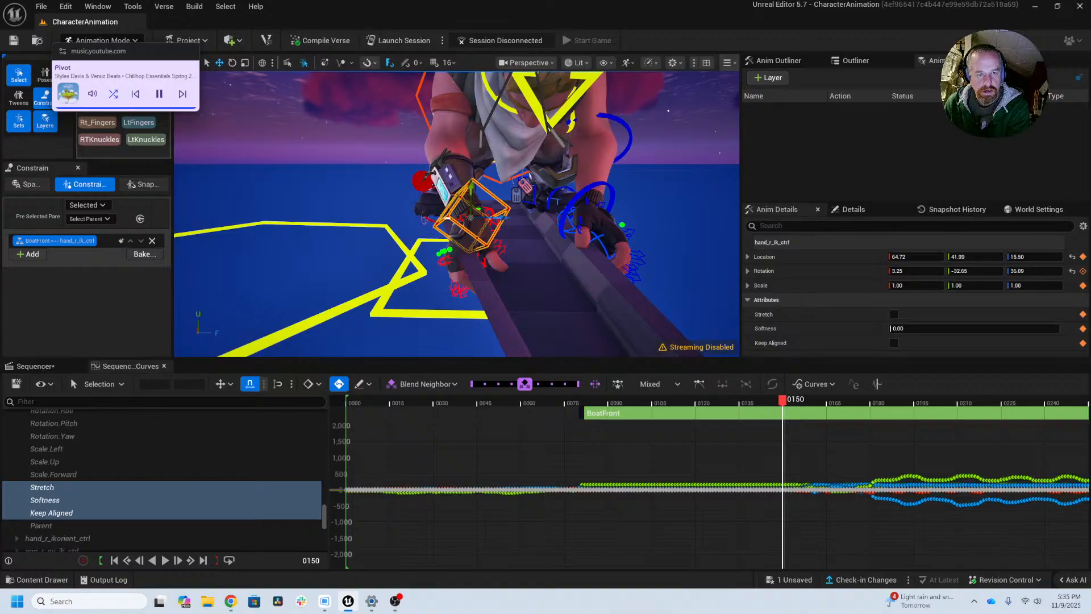
key("e")
key("r")
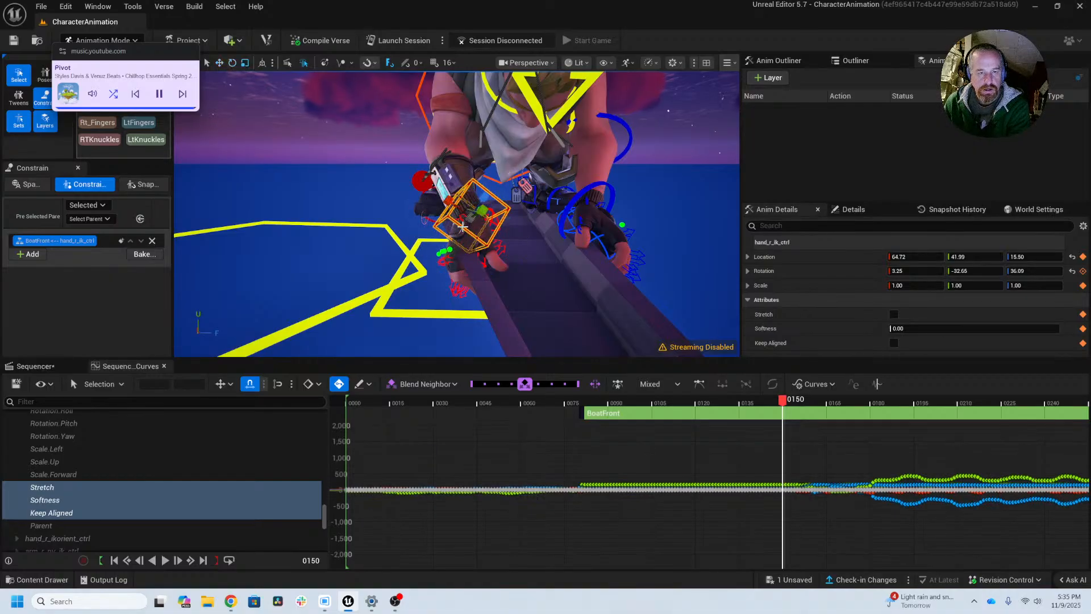
key("w")
left_click_drag(502, 218, 496, 217)
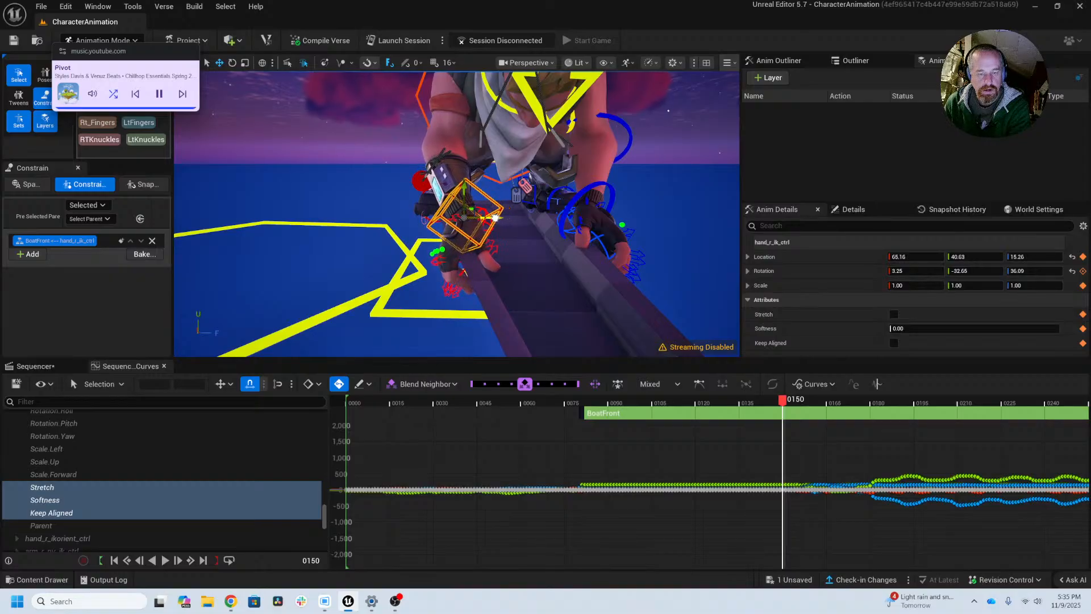
Step: Shift hand_r_ik_ctrl at frame 148 to location about 67.97, 41.26, 18.37 and compare the hand between frames 145 and 149
key("Left")
key("Left")
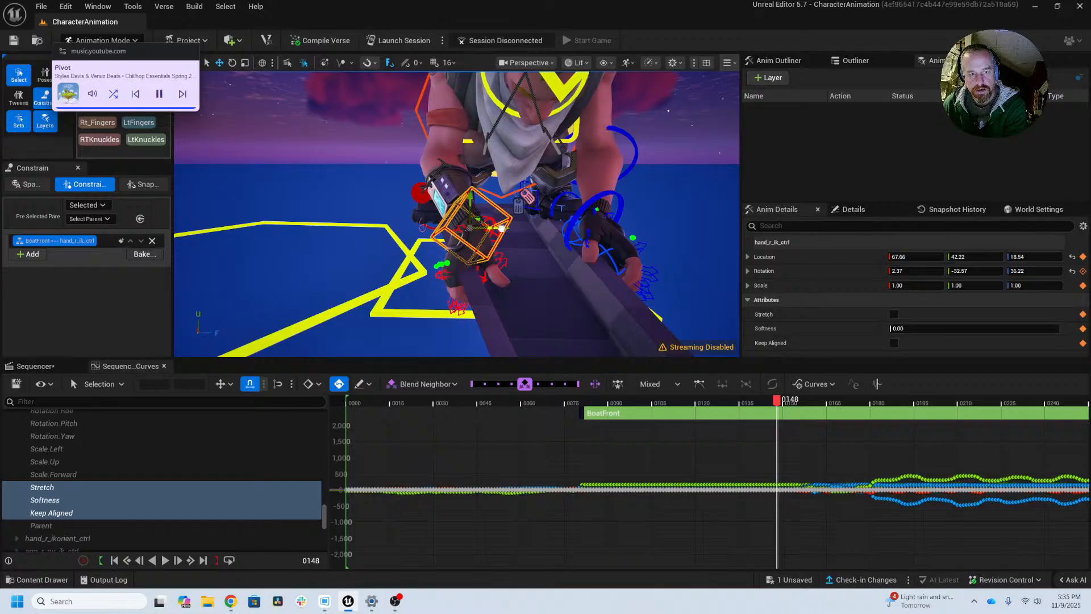
left_click_drag(501, 227, 497, 229)
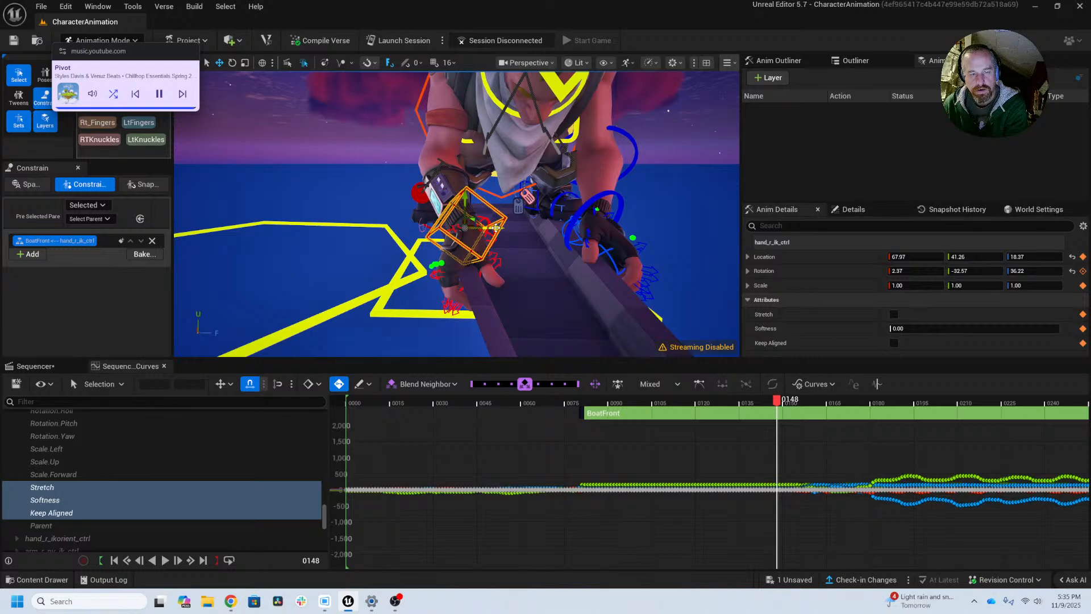
key("Left")
key("Left")
key("Left")
key("Left")
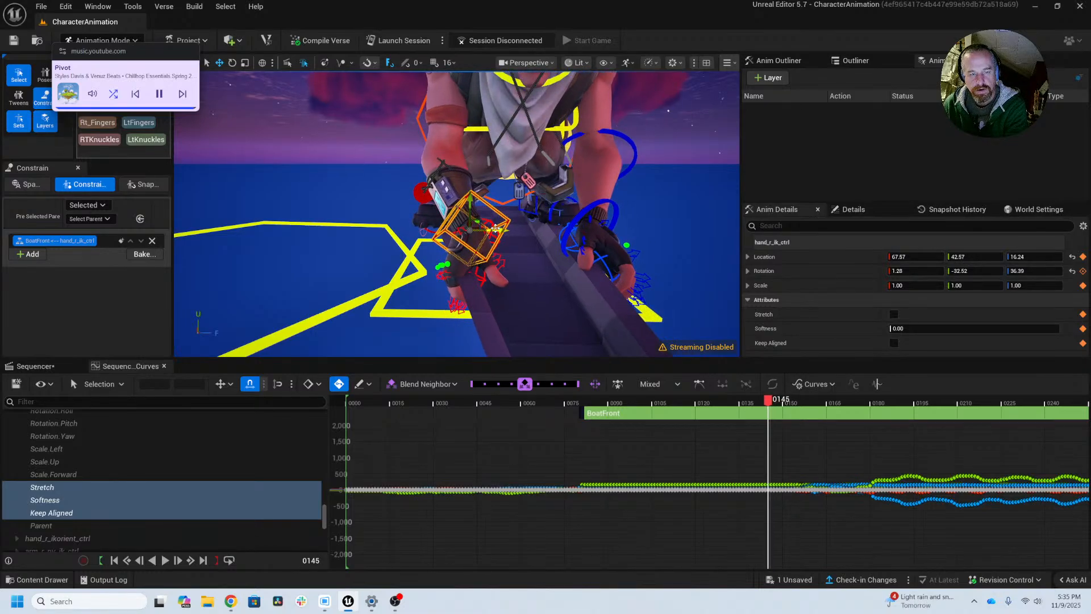
key("Right")
key("Right")
key("Right")
key("Right")
key("Right")
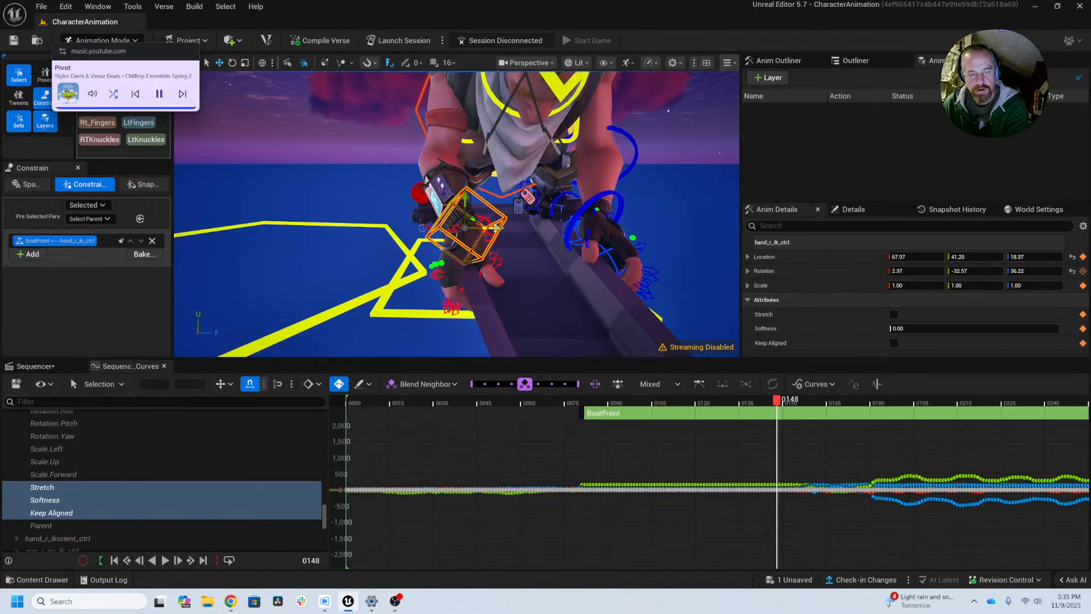
key("Left")
key("Right")
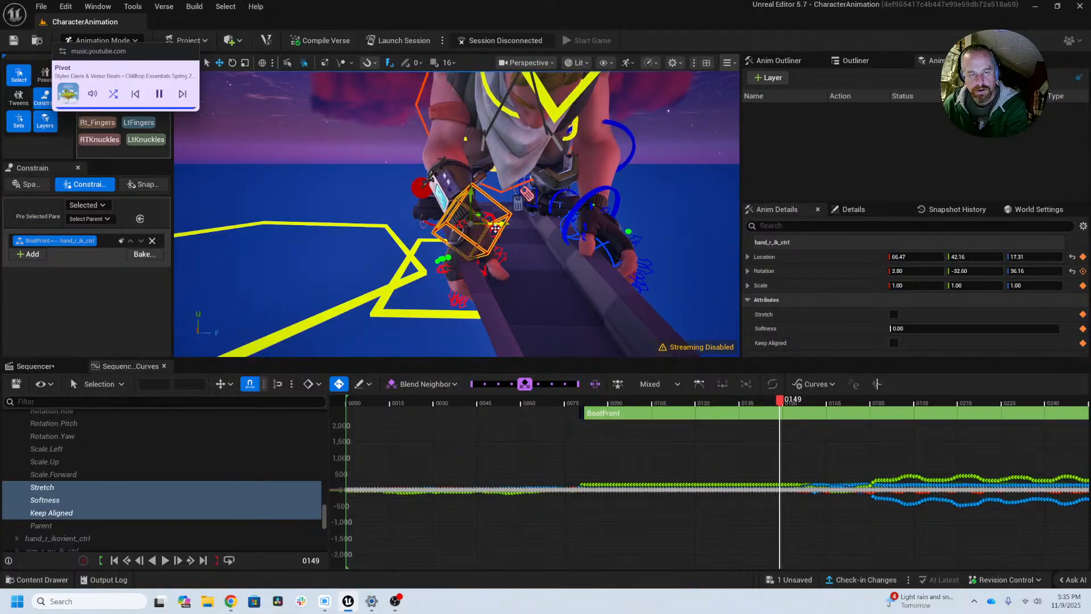
key("Left")
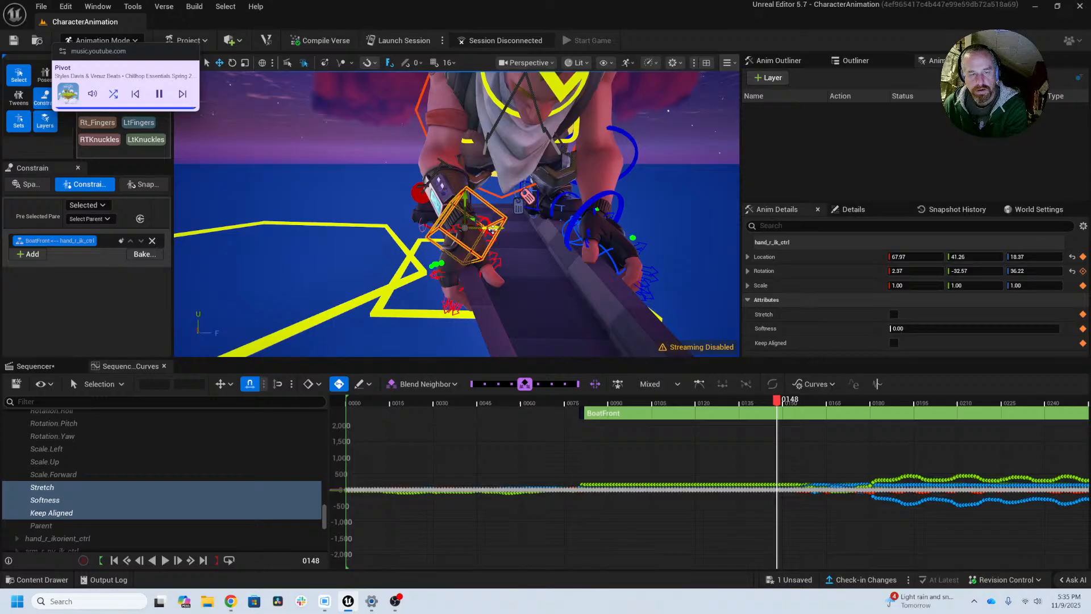
Step: Move hand_r_ik_ctrl outward to about 68.62, 40.63, 18.71 at frame 147 and 68.33, 41.13, 17.93 at frame 146
key("Left")
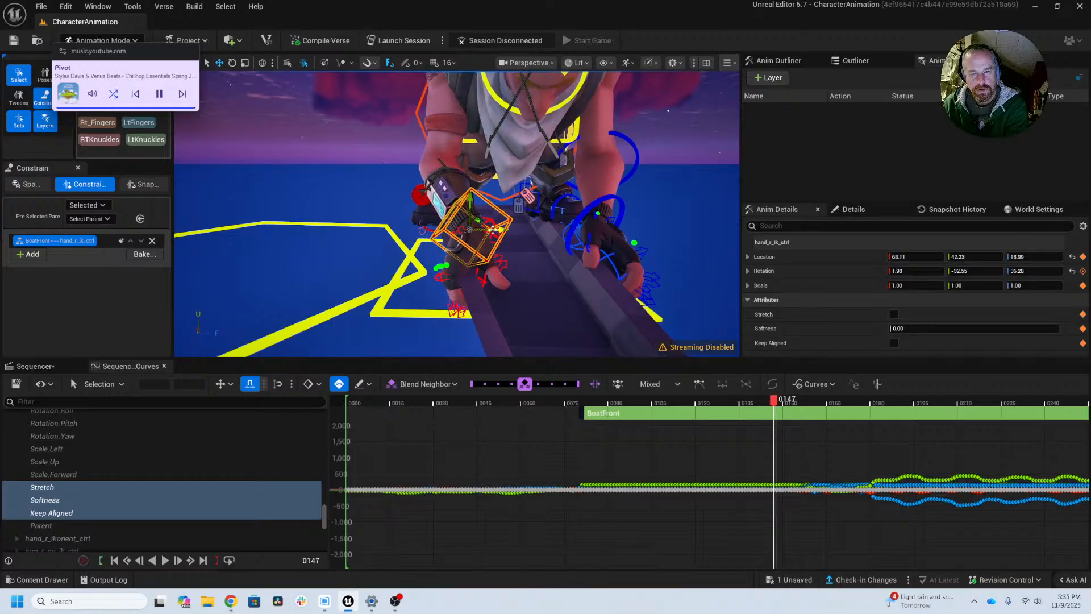
left_click_drag(493, 228, 483, 227)
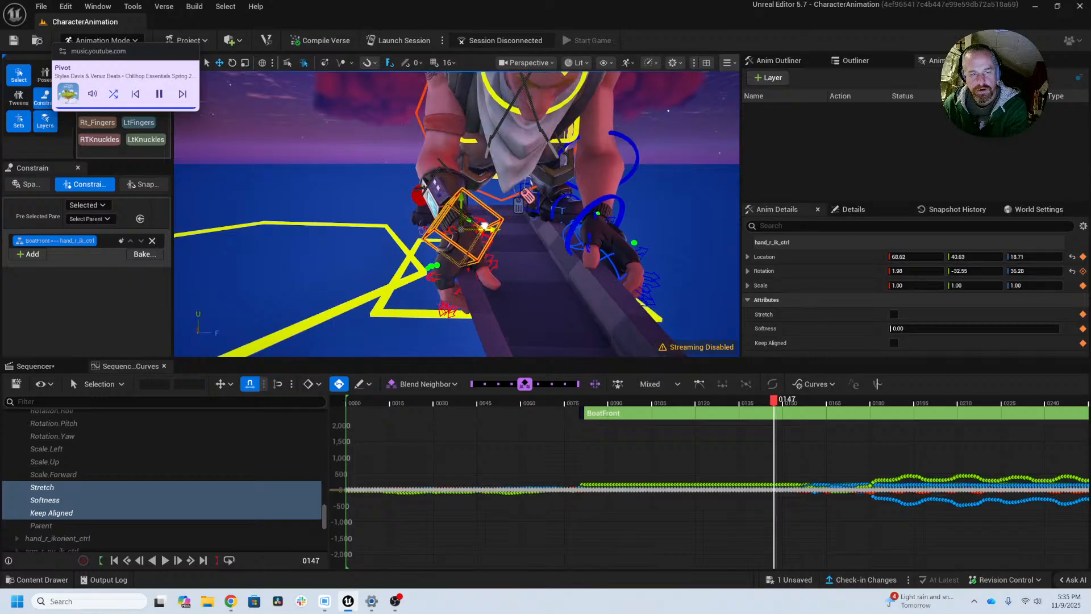
key("Left")
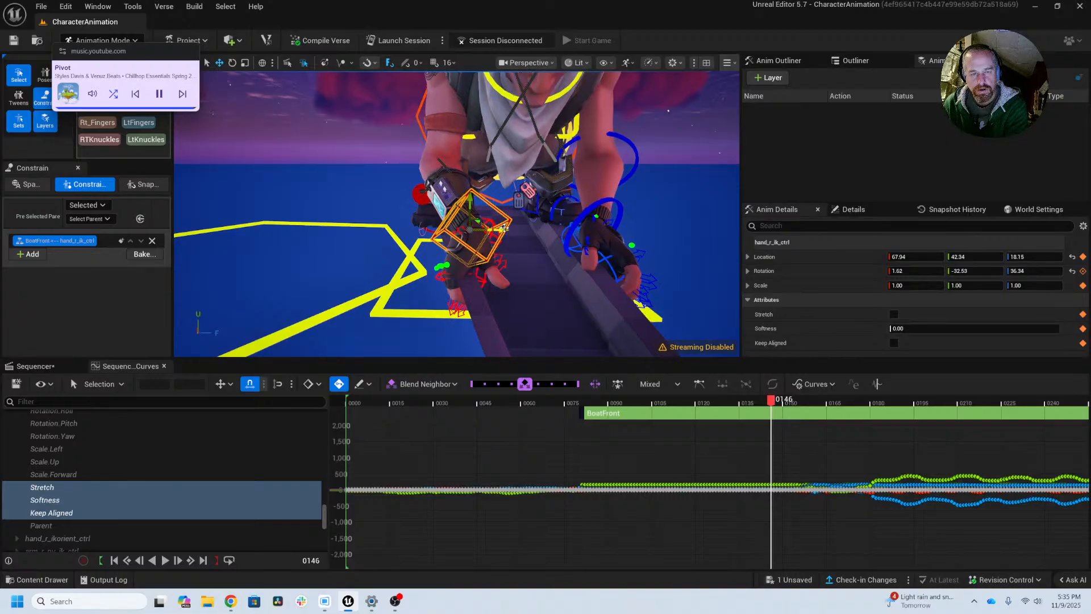
left_click_drag(504, 228, 498, 227)
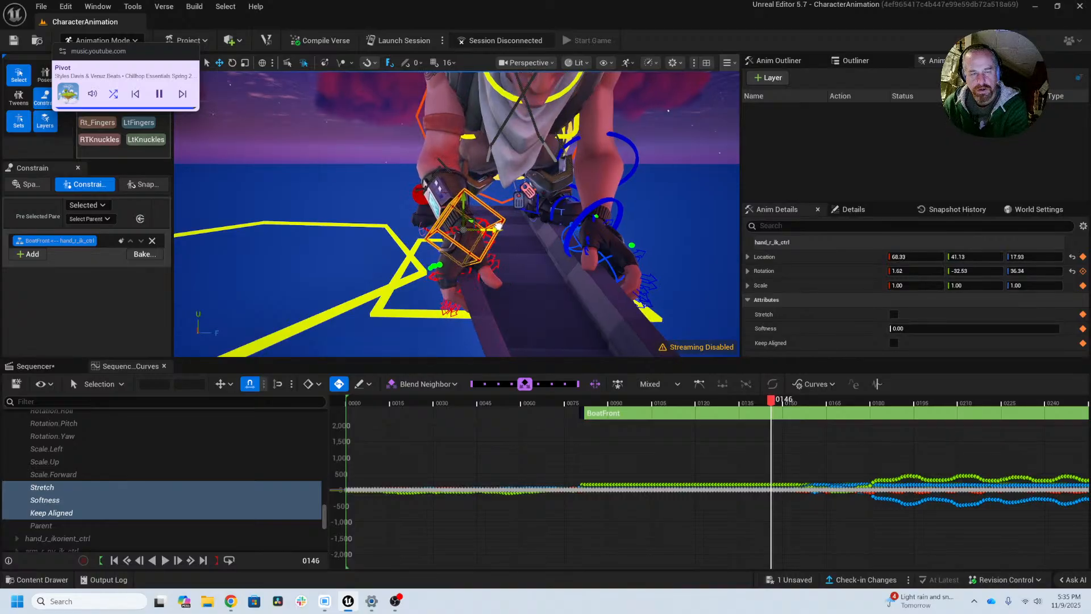
Step: Try to nudge hand_r_ik_ctrl outward at frames 144, 142 and 140, using location about 67.64, 41.20, 13.94 at frame 144
key("Left")
key("Left")
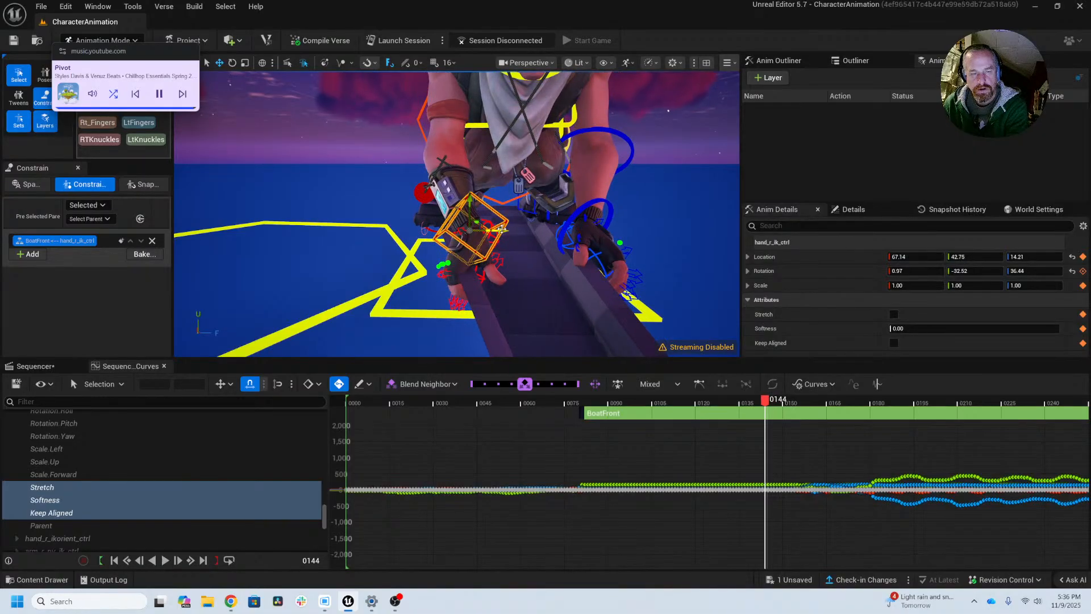
left_click_drag(501, 229, 494, 228)
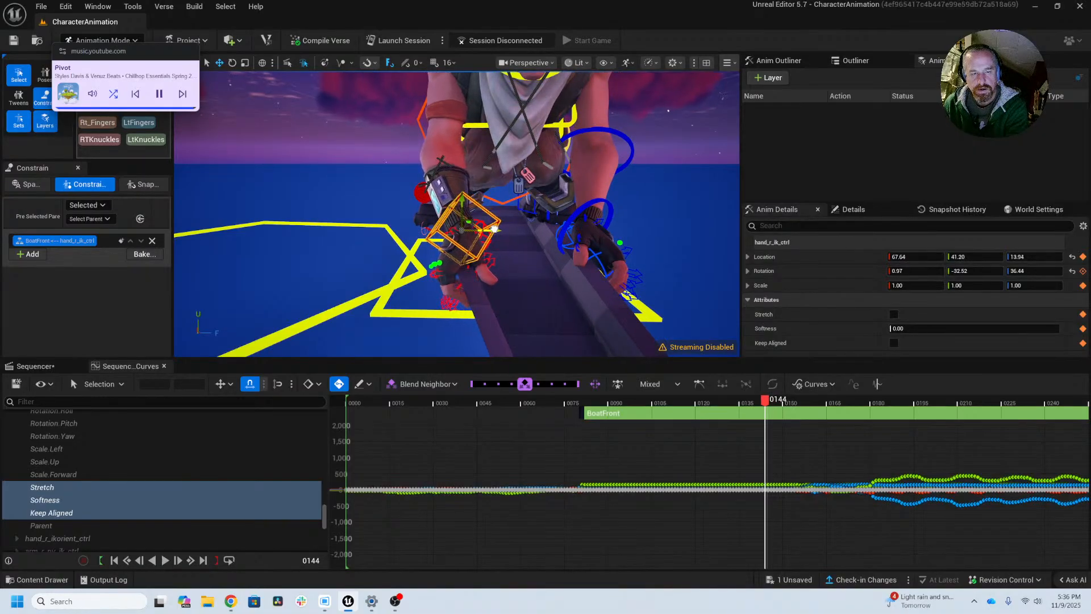
key("Left")
key("Left")
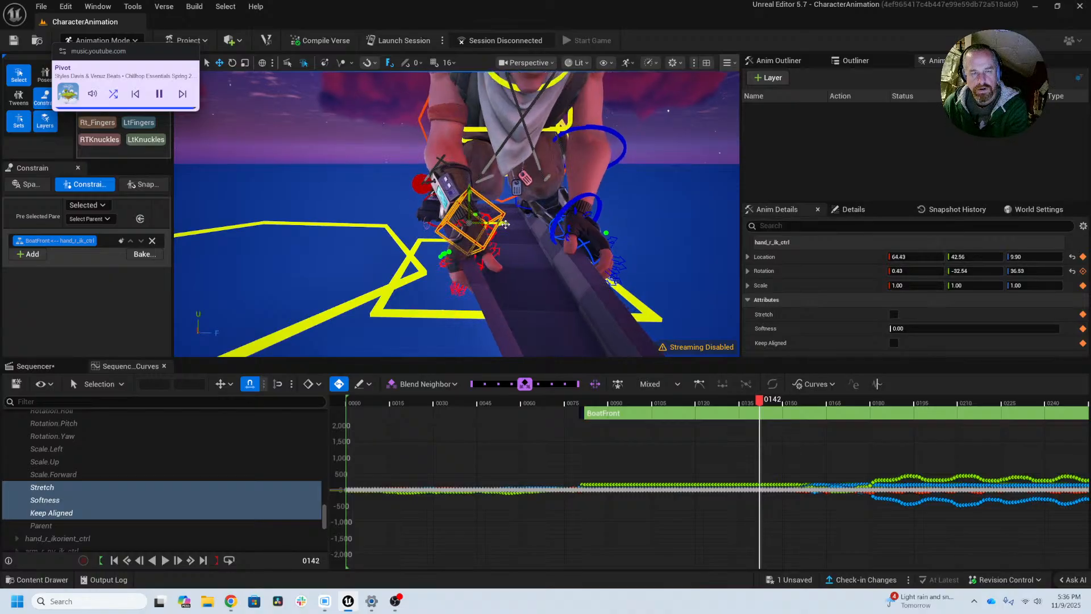
left_click_drag(506, 224, 500, 223)
key("Left")
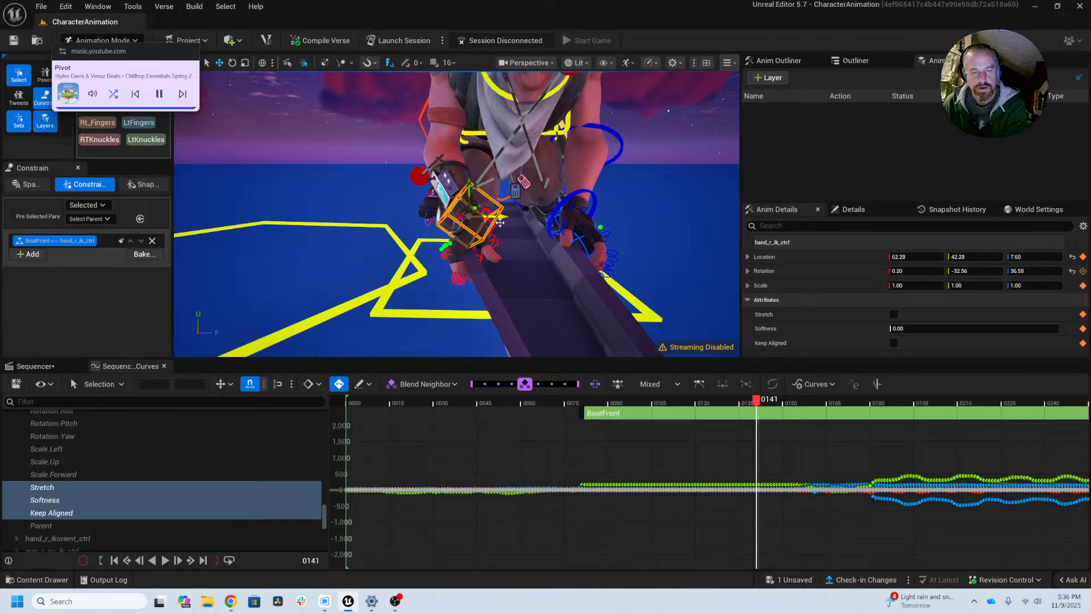
key("Left")
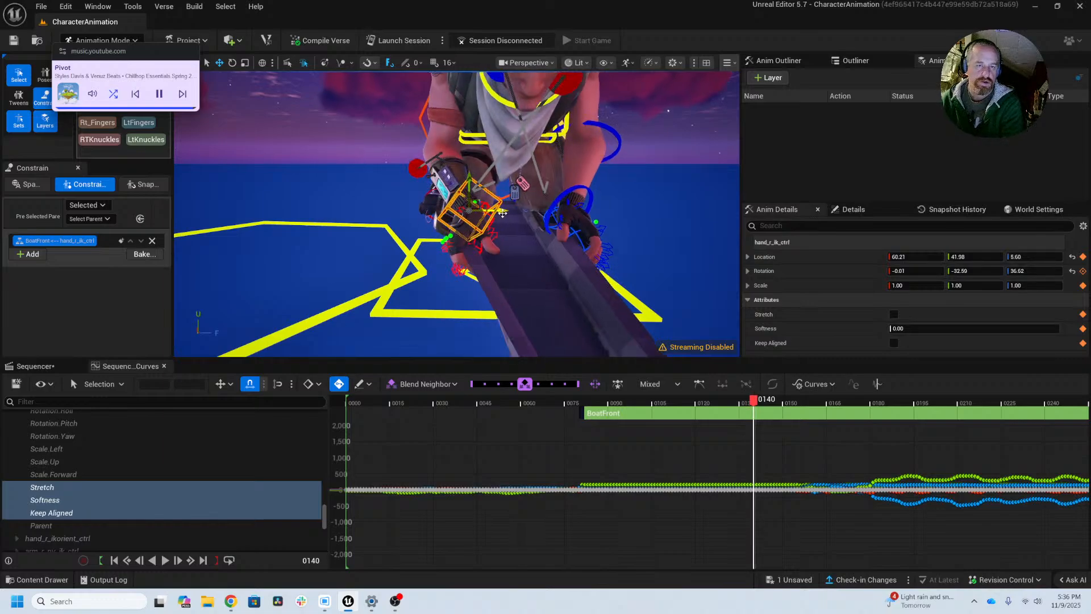
left_click_drag(502, 213, 499, 212)
key("Left")
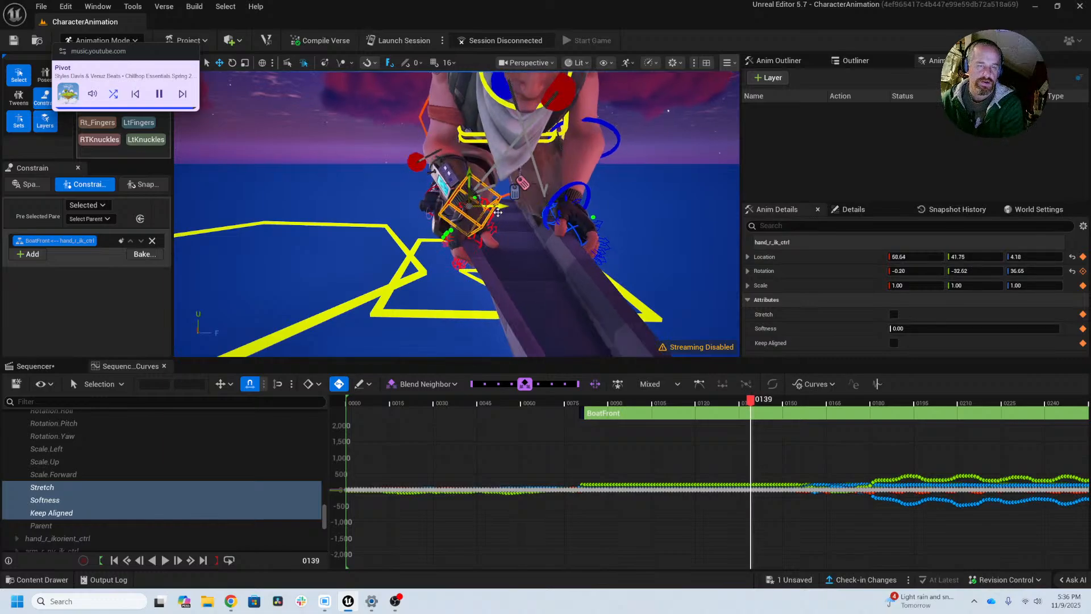
Step: Scrub back to frame 128 and undo the latest hand_r_ik_ctrl moves
left_click_drag(751, 402, 721, 374)
key("ctrl+z")
key("ctrl+z")
key("ctrl+z")
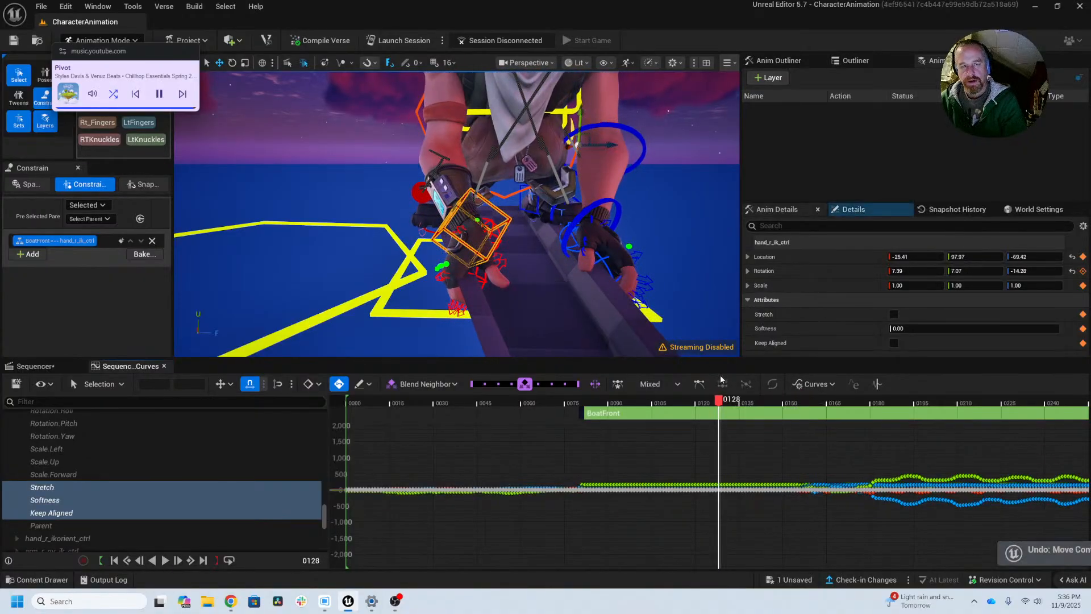
key("ctrl+y")
key("ctrl+y")
key("ctrl+y")
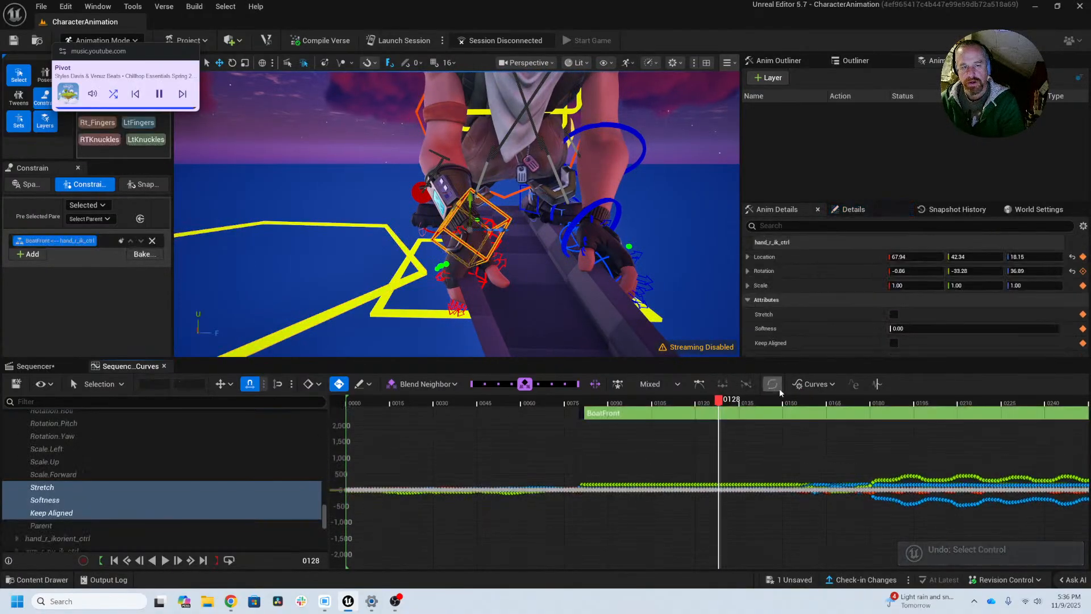
Step: Scrub to frame 169 and back to frame 153, examining how the right hand leaves the boat
left_click_drag(719, 400, 840, 406)
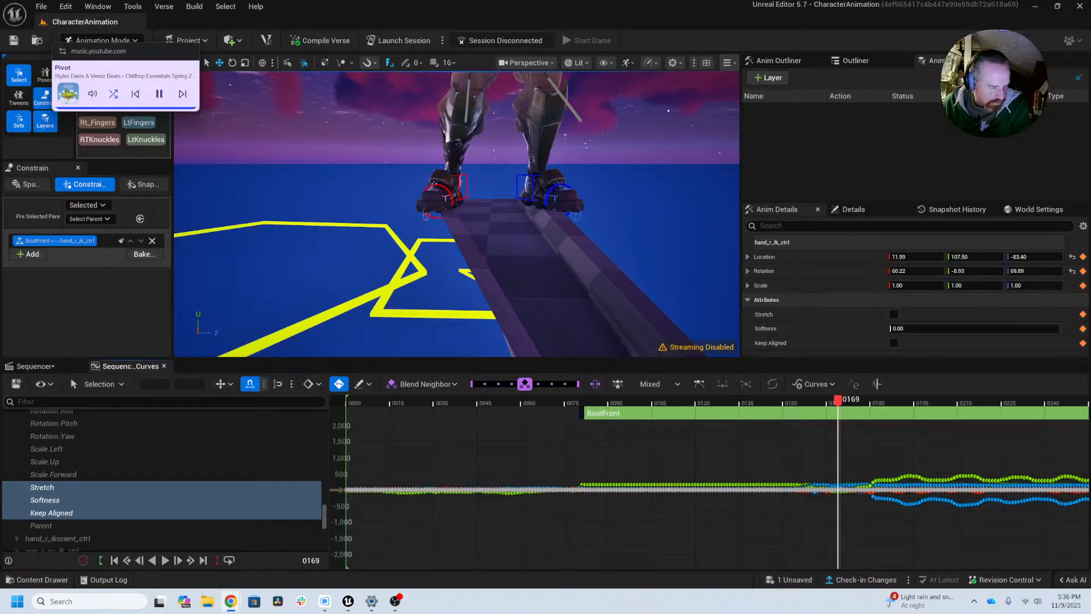
key("alt+Tab")
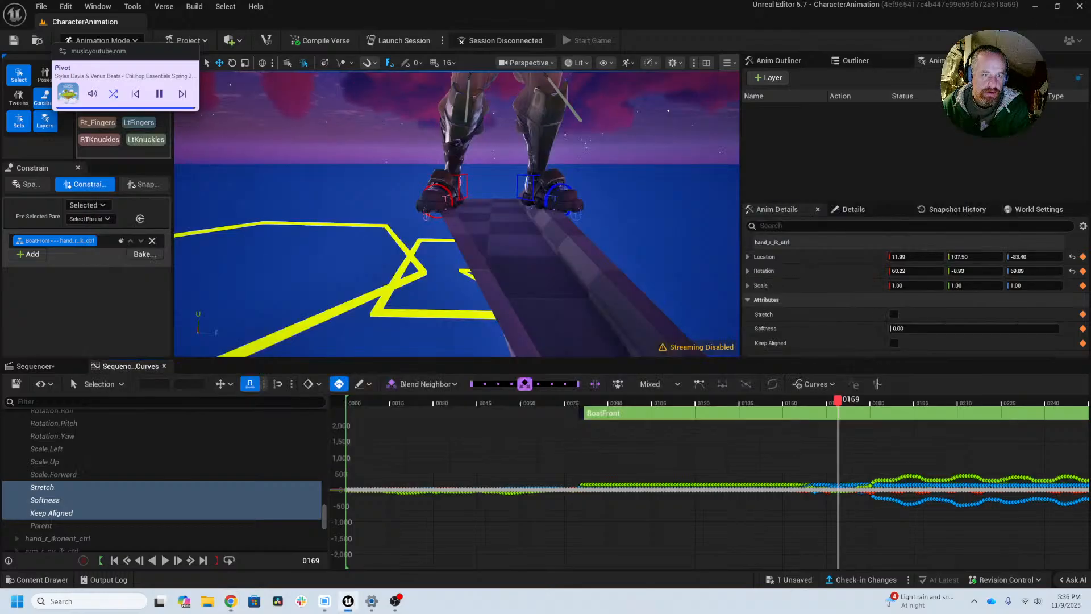
key("alt+Tab")
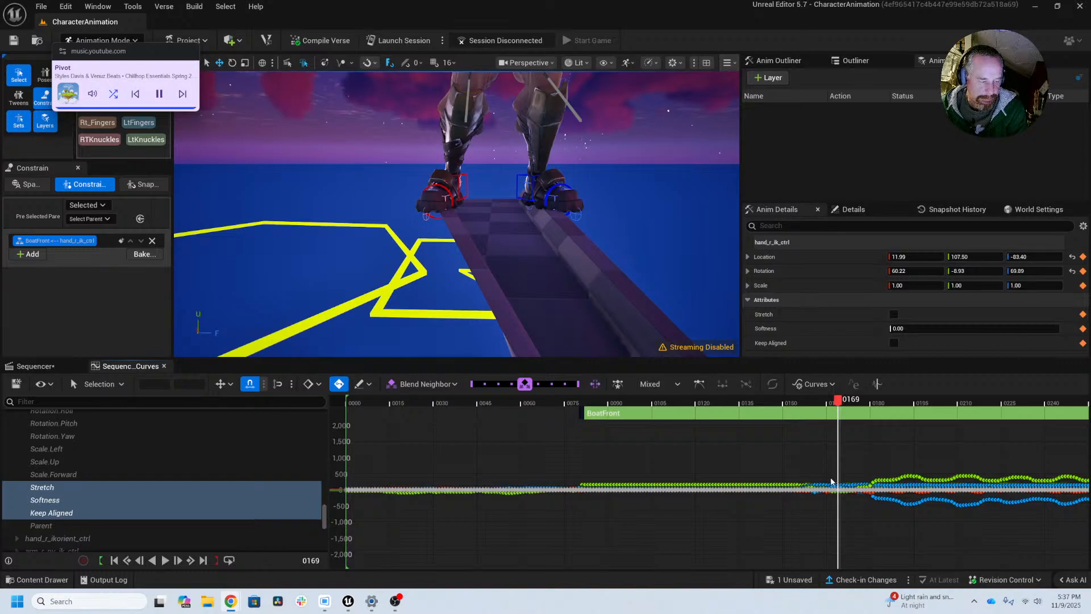
left_click_drag(838, 399, 812, 404)
middle_click_drag(576, 234, 550, 102)
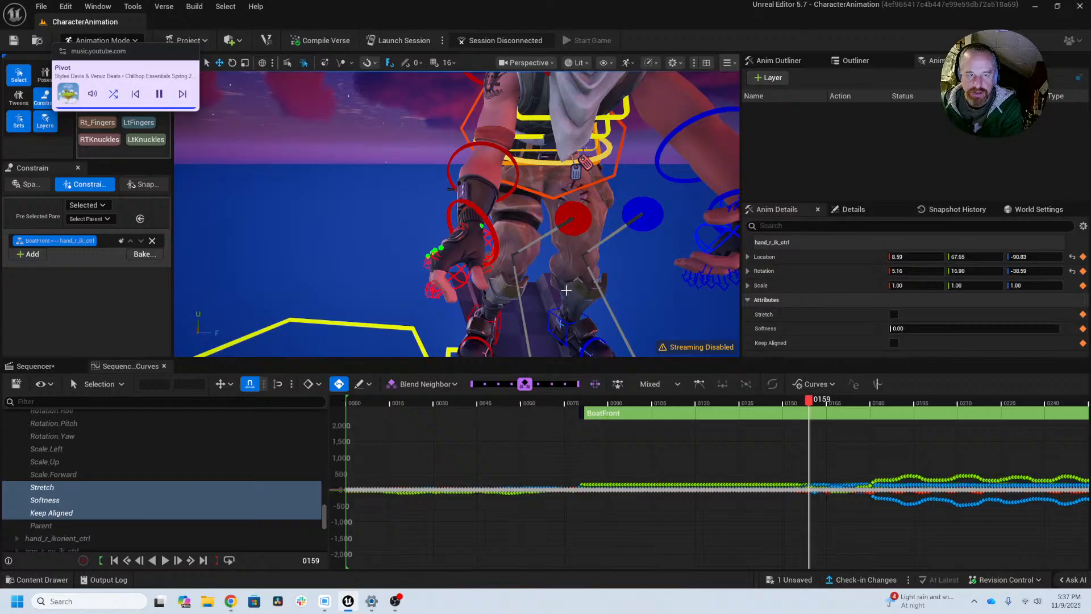
key("Left")
mouse_move(565, 291)
middle_mouse_down()
mouse_move(586, 356)
mouse_move(563, 290)
middle_mouse_up()
key("Left")
key("Left")
key("Left")
key("Left")
key("Left")
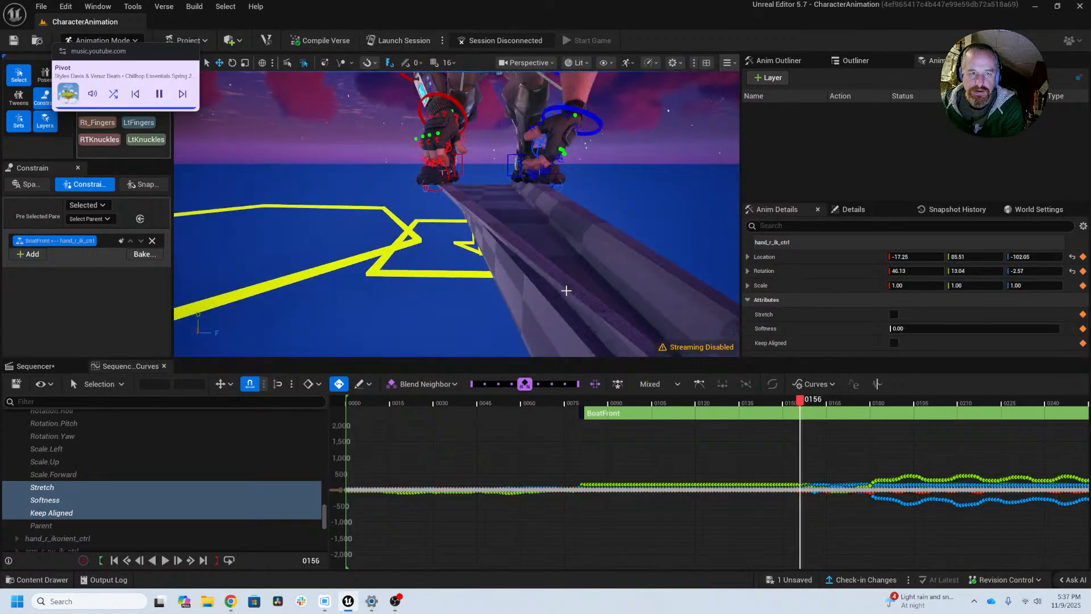
left_click_drag(528, 273, 541, 304, "alt")
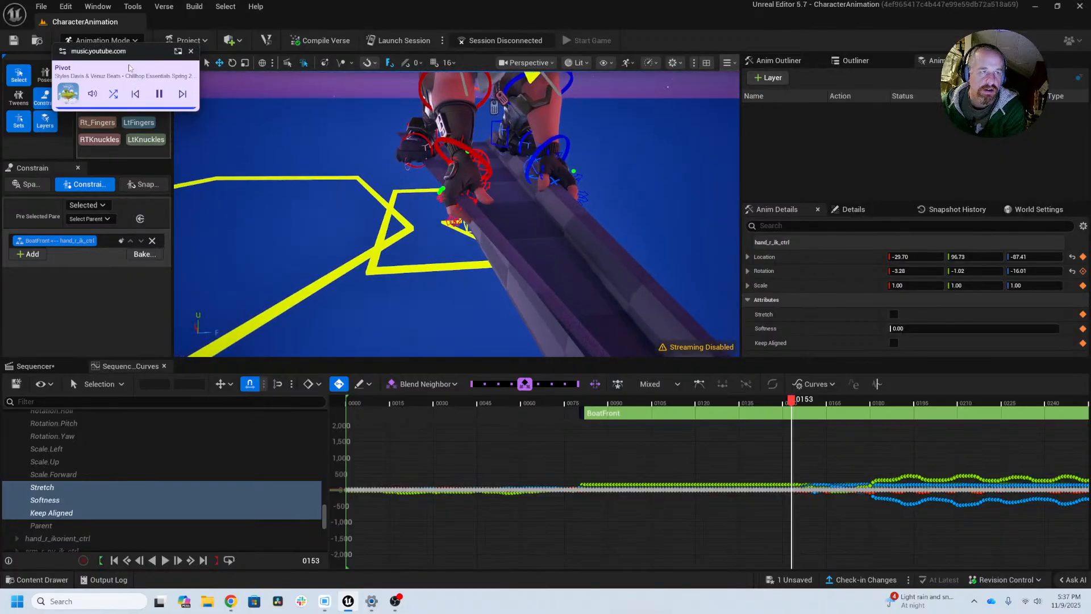
Step: Select the right finger controls with the Rt_Fingers set and all their keys at frame 80
left_click_drag(131, 61, 123, 170)
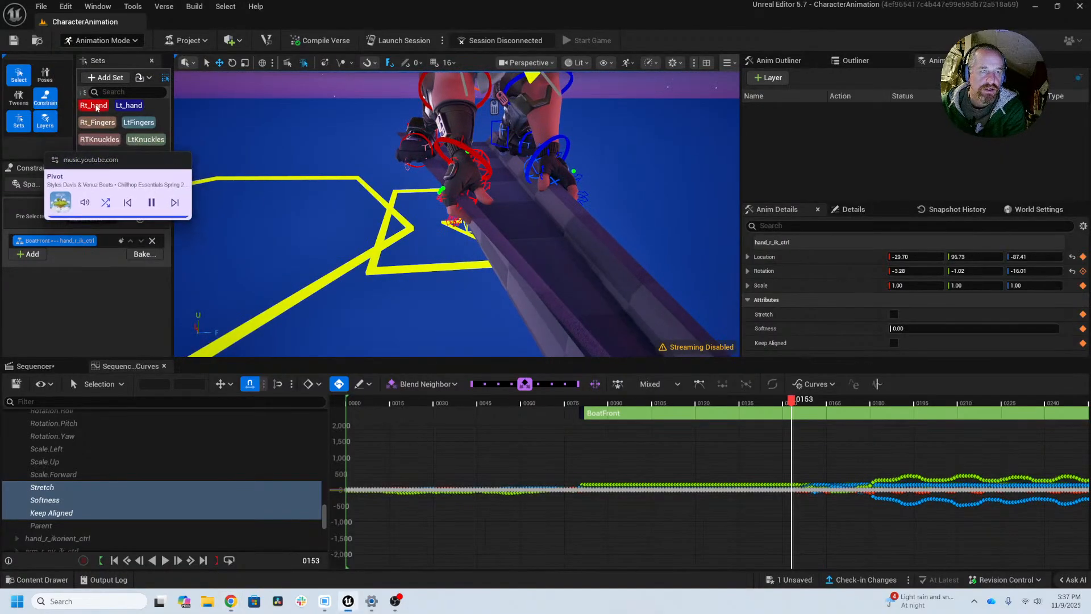
left_click(97, 122)
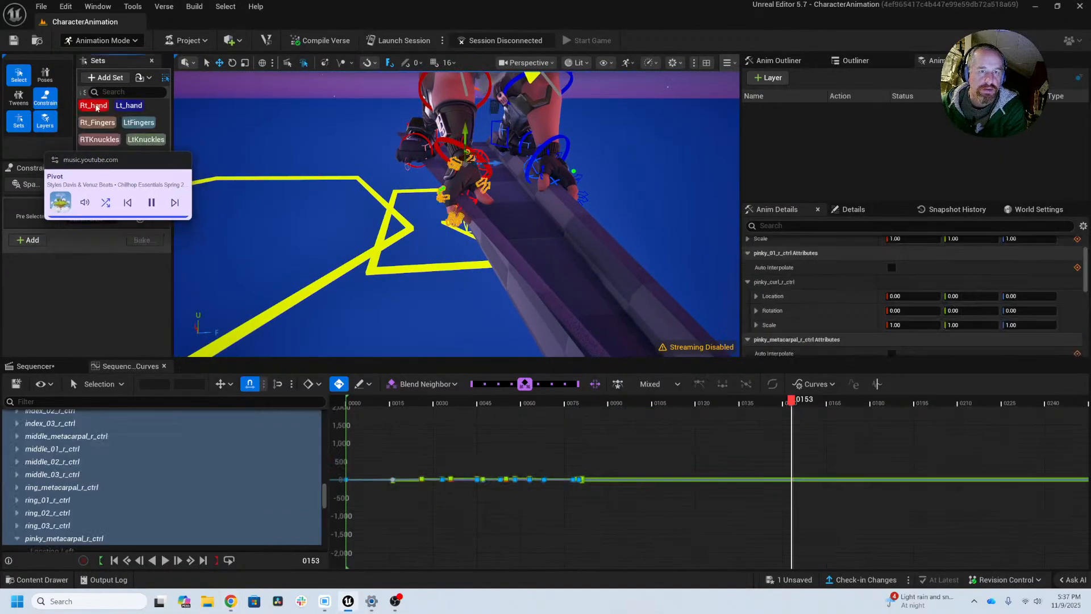
left_click(573, 403)
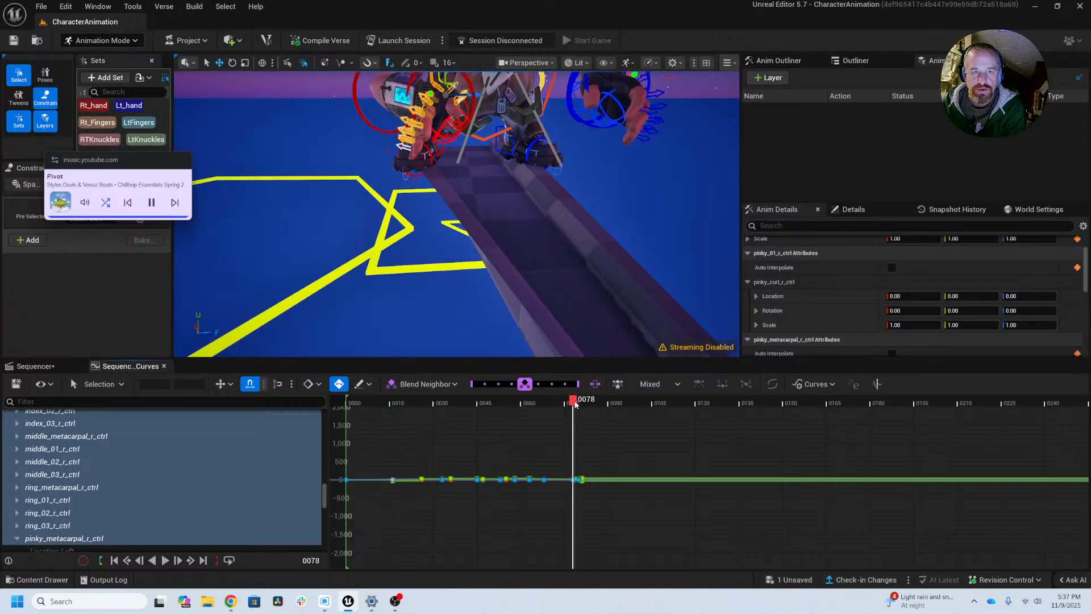
left_click_drag(575, 404, 580, 412)
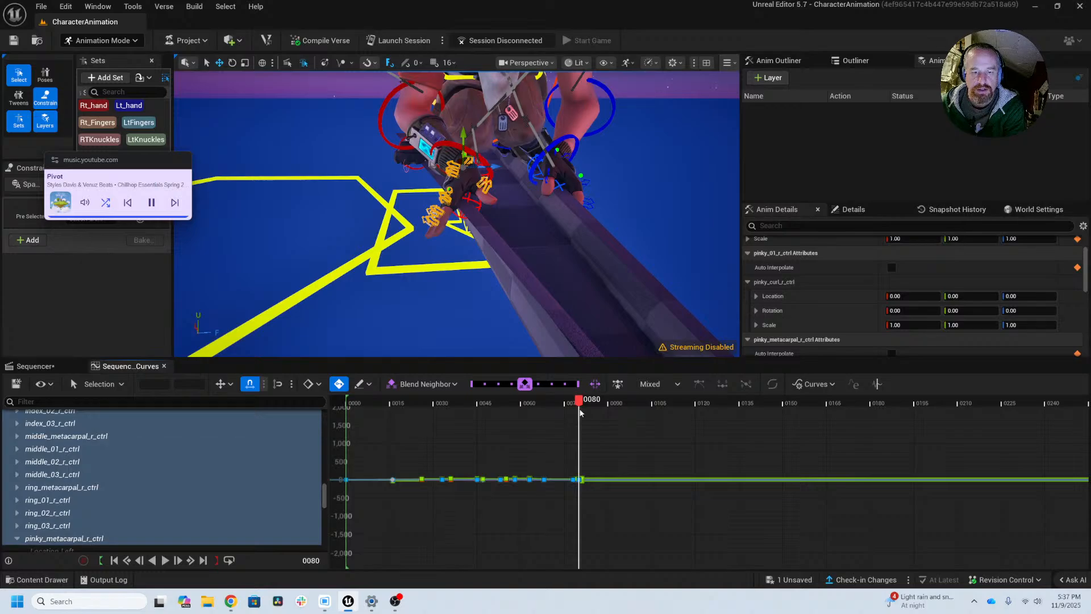
scroll(580, 504, "up", 5)
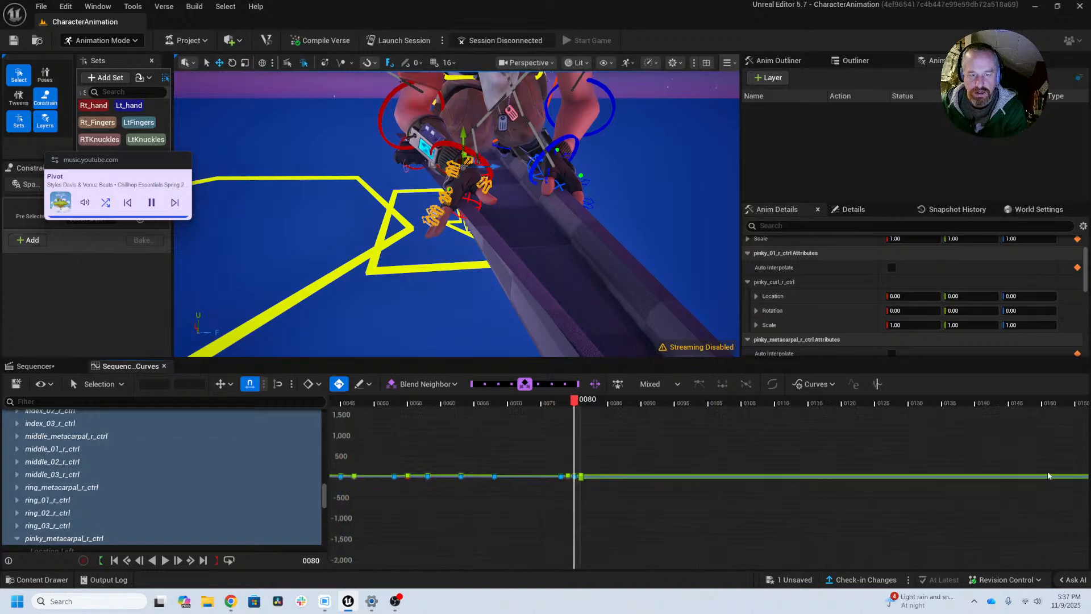
scroll(648, 492, "up", 2)
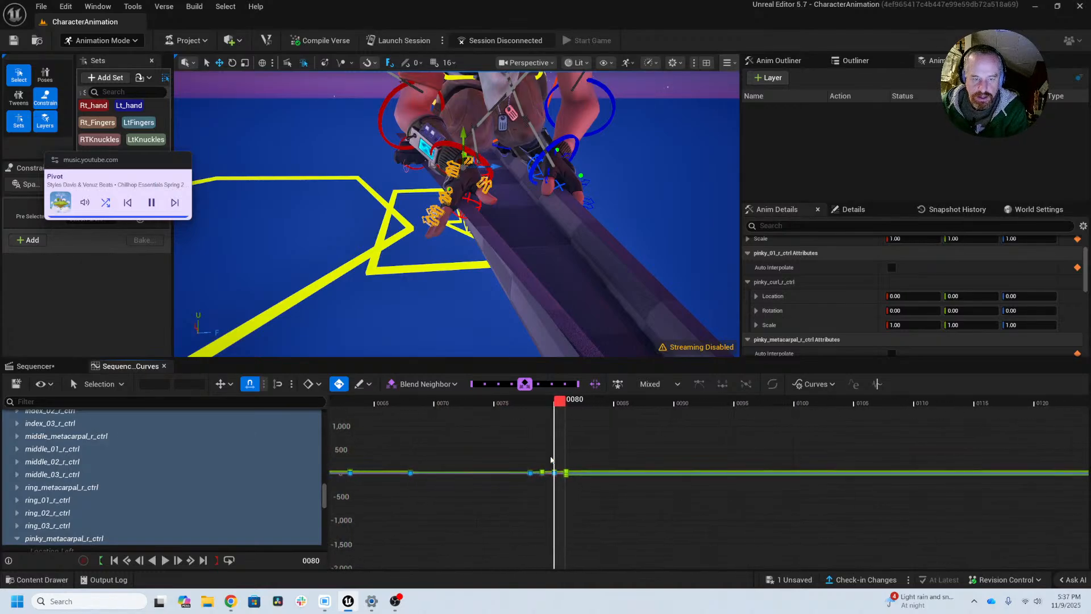
left_click_drag(546, 451, 559, 496)
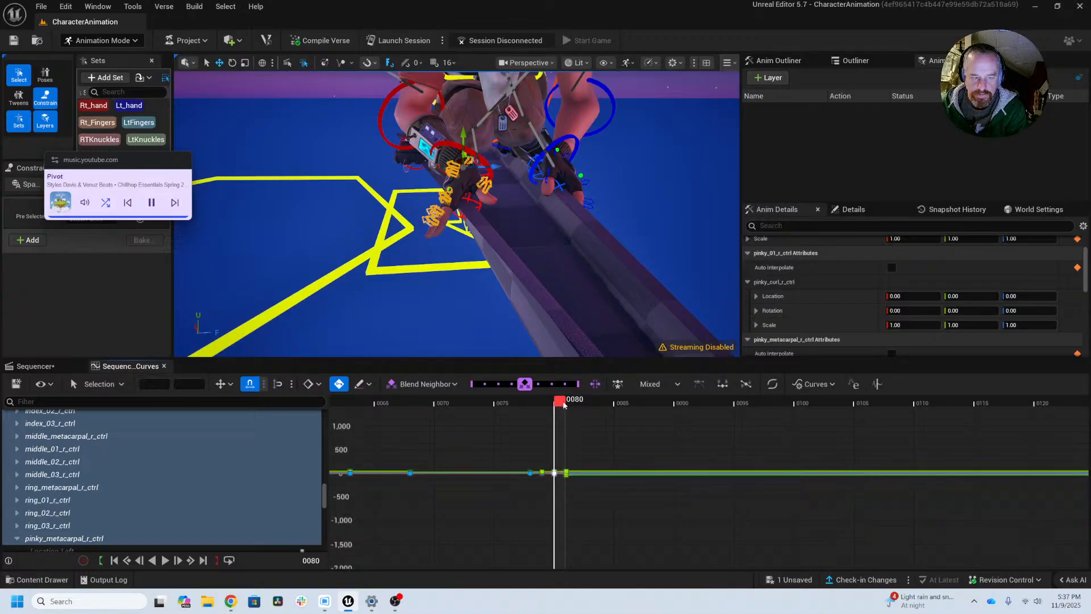
Step: Compare frames 152 and 153 and key the right finger controls just before the hand leaves the boat
left_click_drag(564, 404, 946, 414)
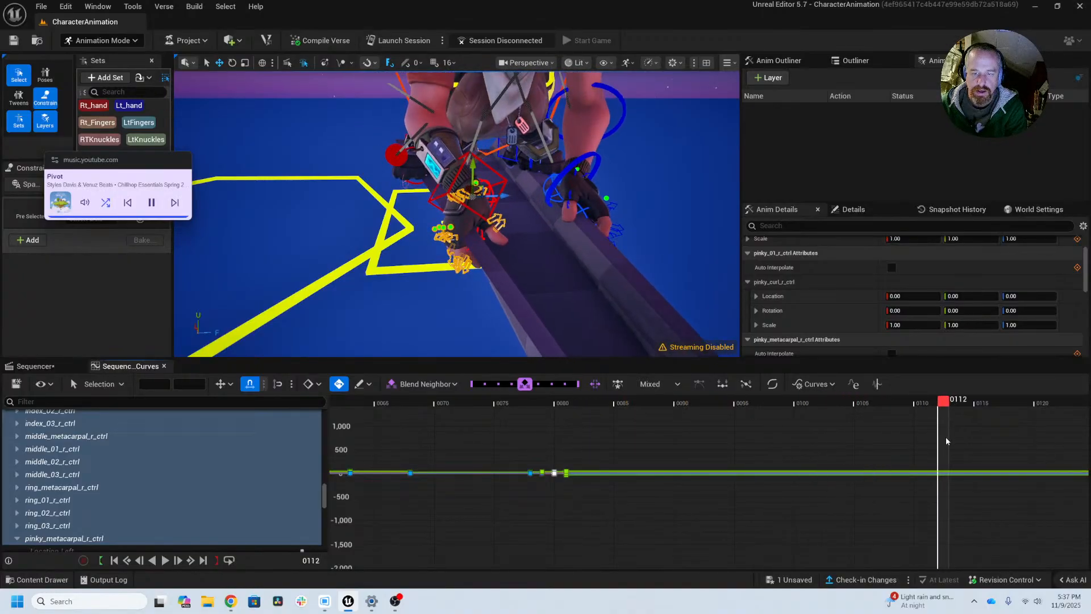
right_click_drag(946, 437, 693, 457)
left_click_drag(739, 401, 982, 402)
scroll(952, 430, "down", 4)
right_click_drag(868, 436, 507, 428)
scroll(704, 435, "down", 5)
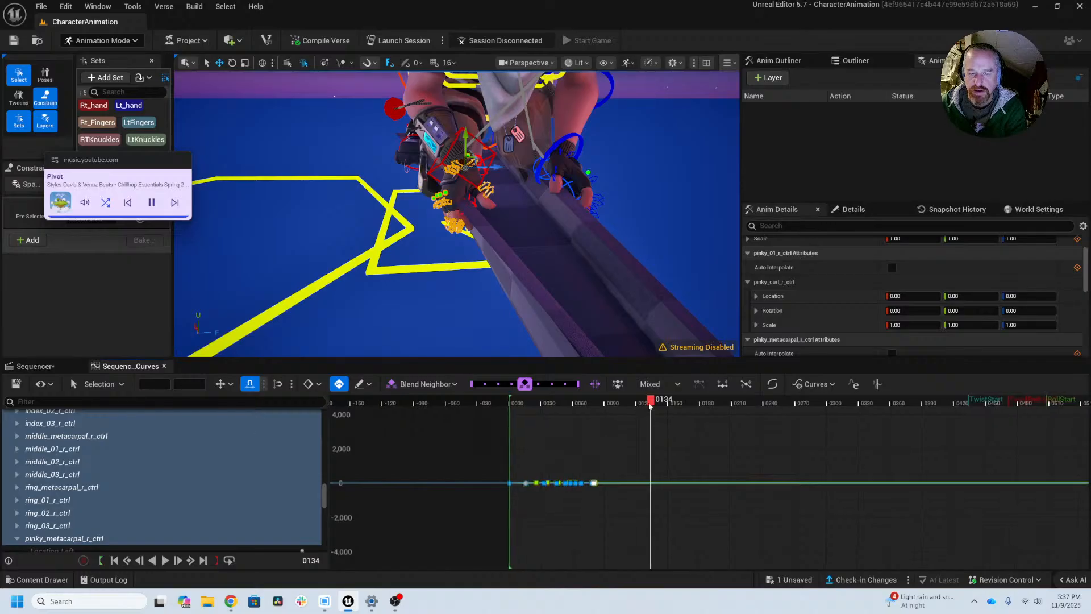
mouse_move(652, 403)
left_mouse_down()
mouse_move(677, 401)
mouse_move(668, 405)
left_mouse_up()
key("Right")
key("Right")
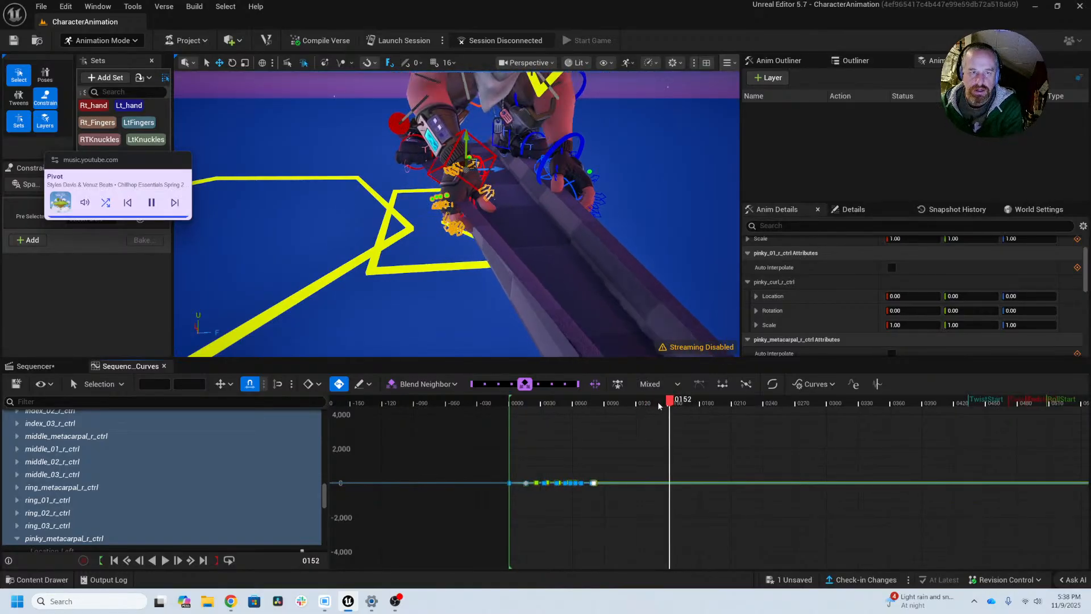
key("Left")
key("Right")
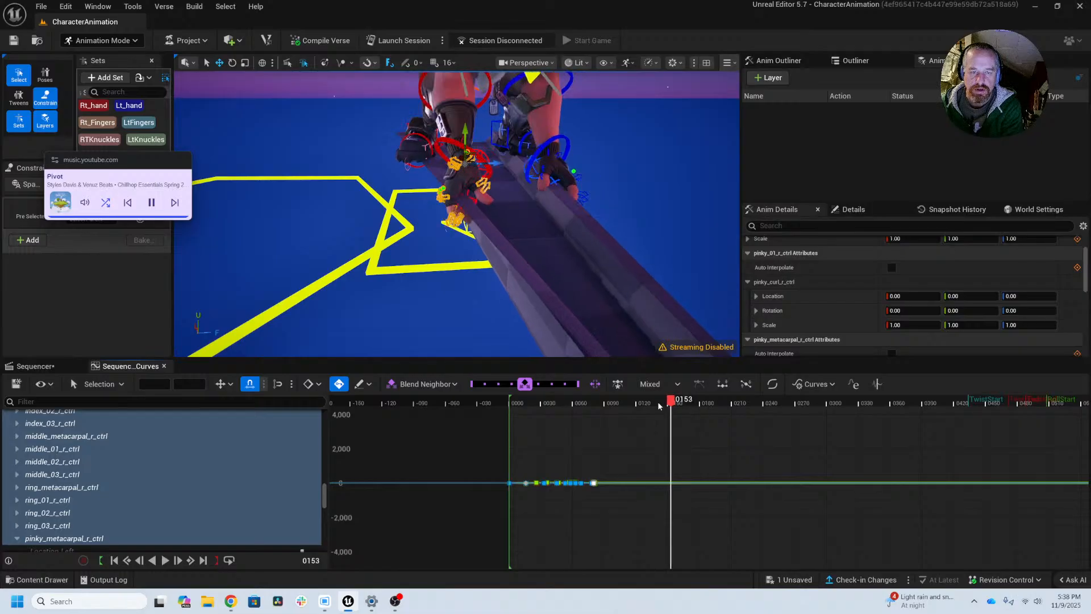
key("Left")
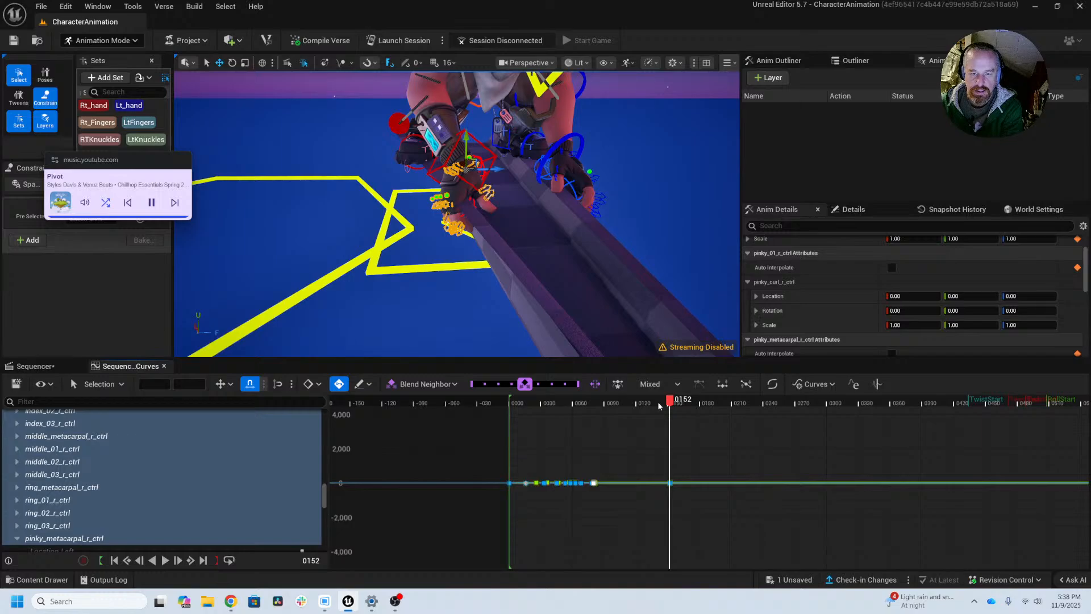
Step: Paste the right finger keys from frame 80 at frame 154
key("Right")
key("Right")
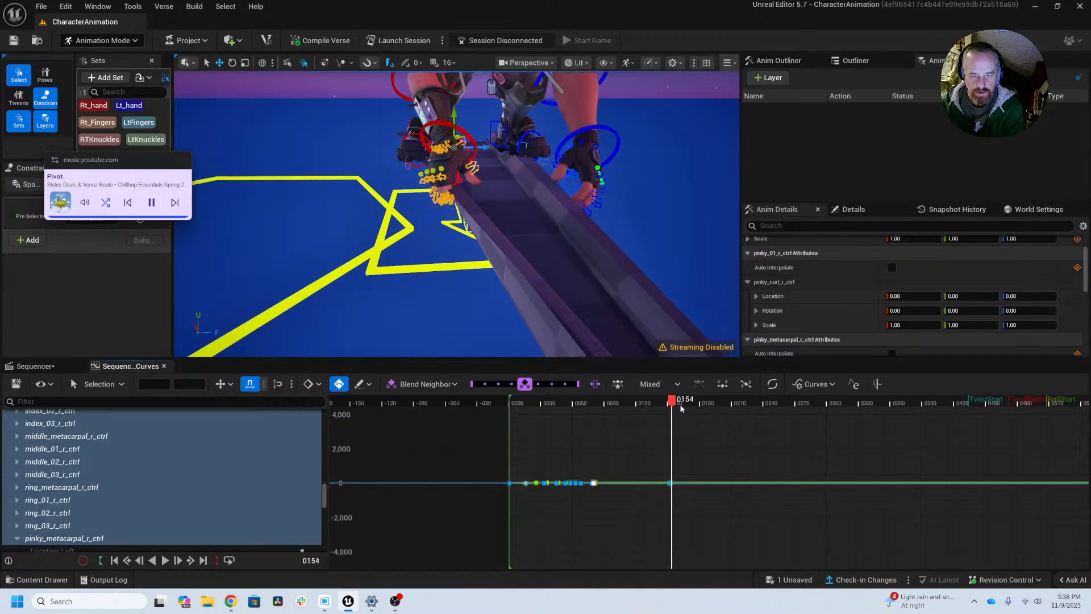
right_click(679, 431)
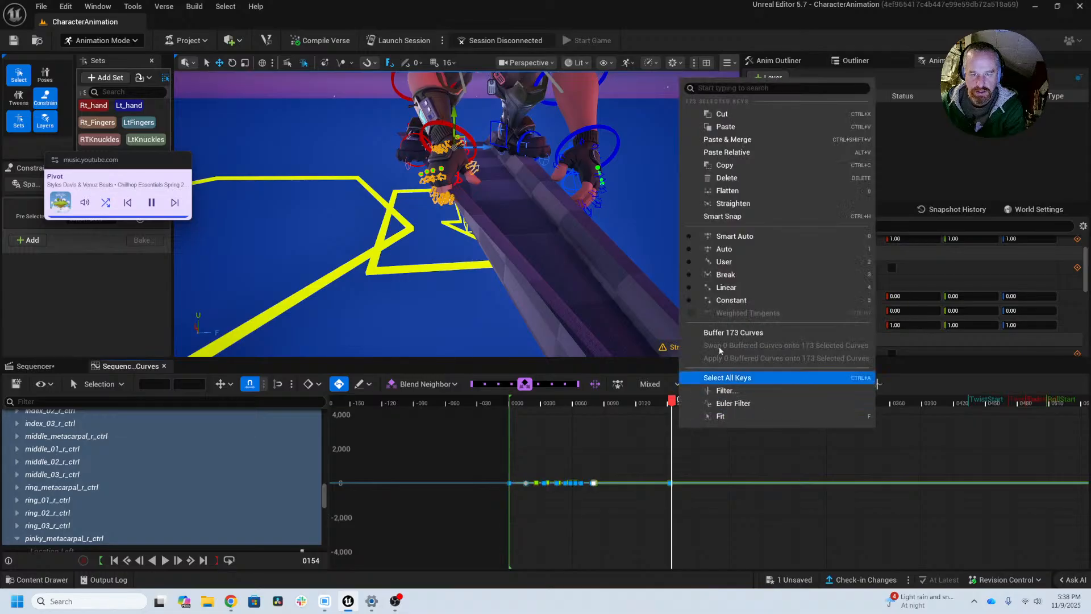
left_click(726, 127)
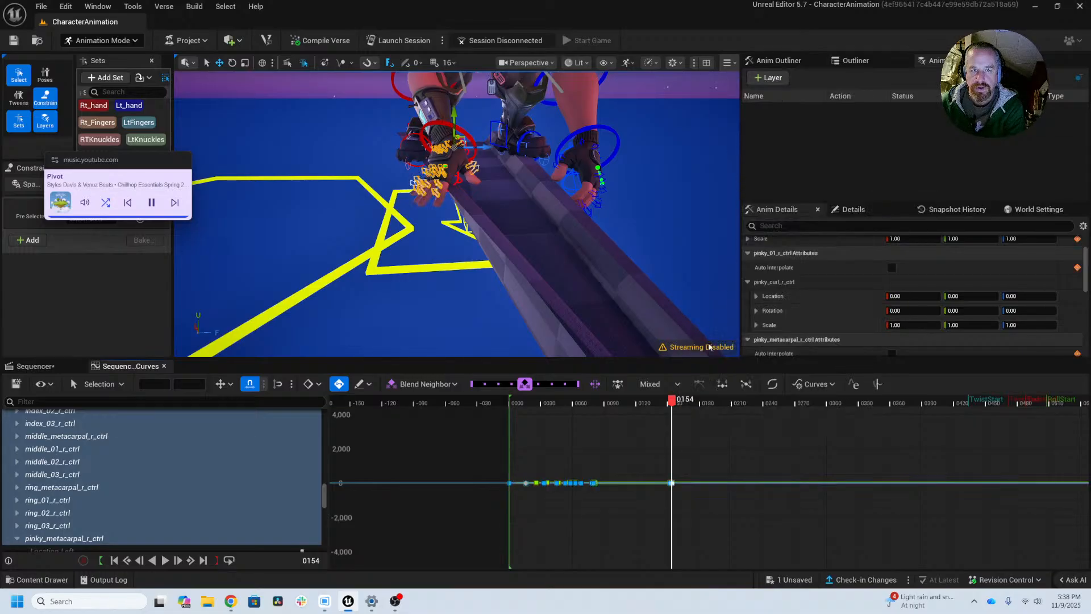
Step: Key the right finger controls at frame 158
left_click_drag(672, 402, 677, 397)
middle_click_drag(370, 198, 393, 202, "alt")
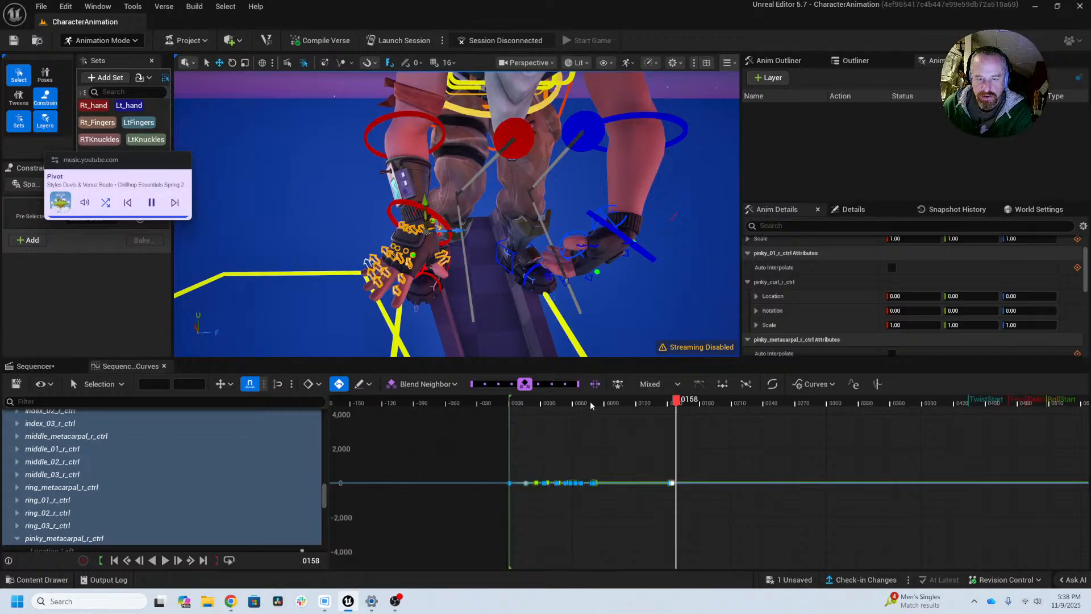
key("s")
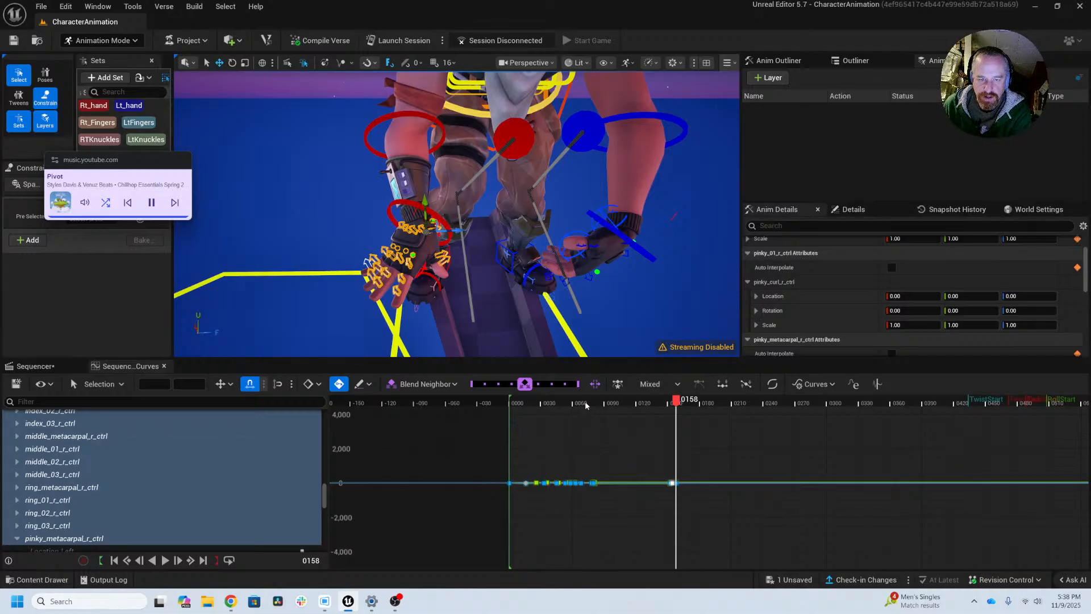
Step: Step from frame 67 to frame 78 and examine the right hand's finger pose from the side and up close
left_click(584, 403)
key("Left")
key("Left")
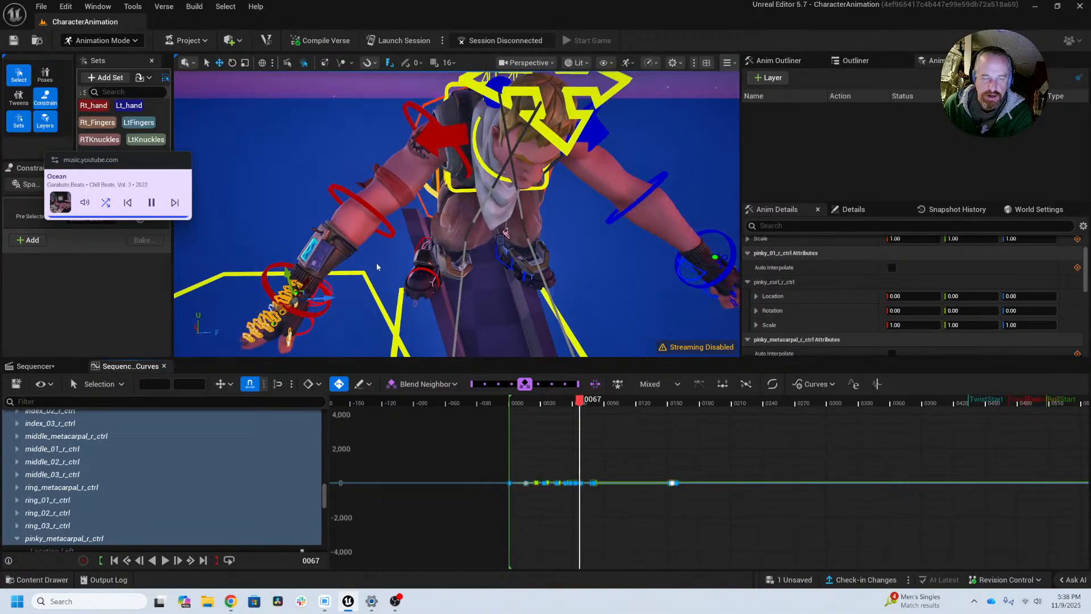
left_click_drag(377, 267, 449, 248, "alt")
middle_click_drag(378, 267, 534, 203, "alt")
left_click_drag(377, 267, 426, 267, "alt")
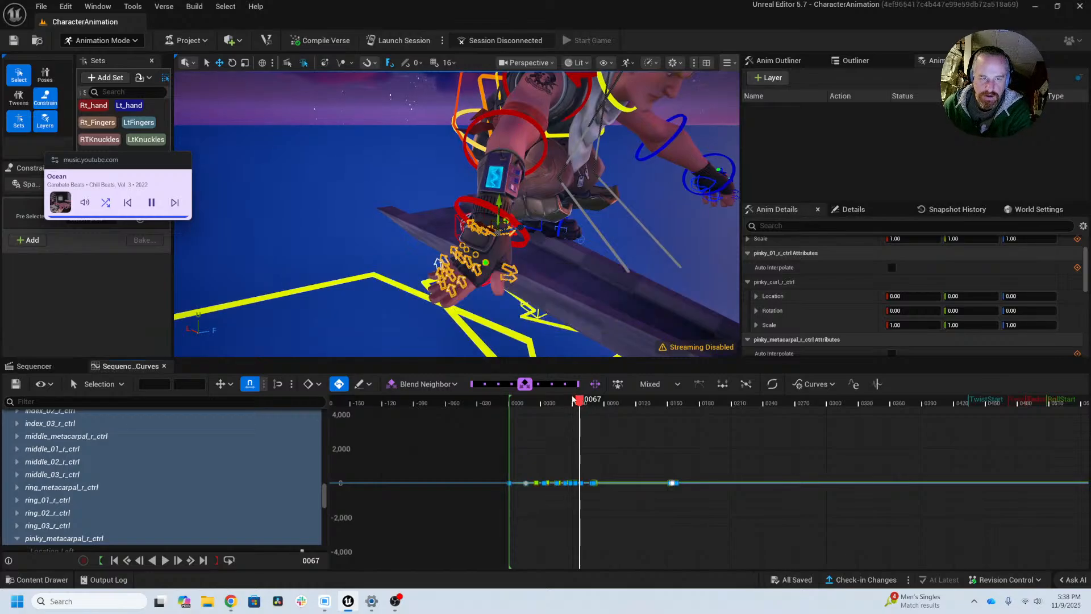
key("period")
key("period")
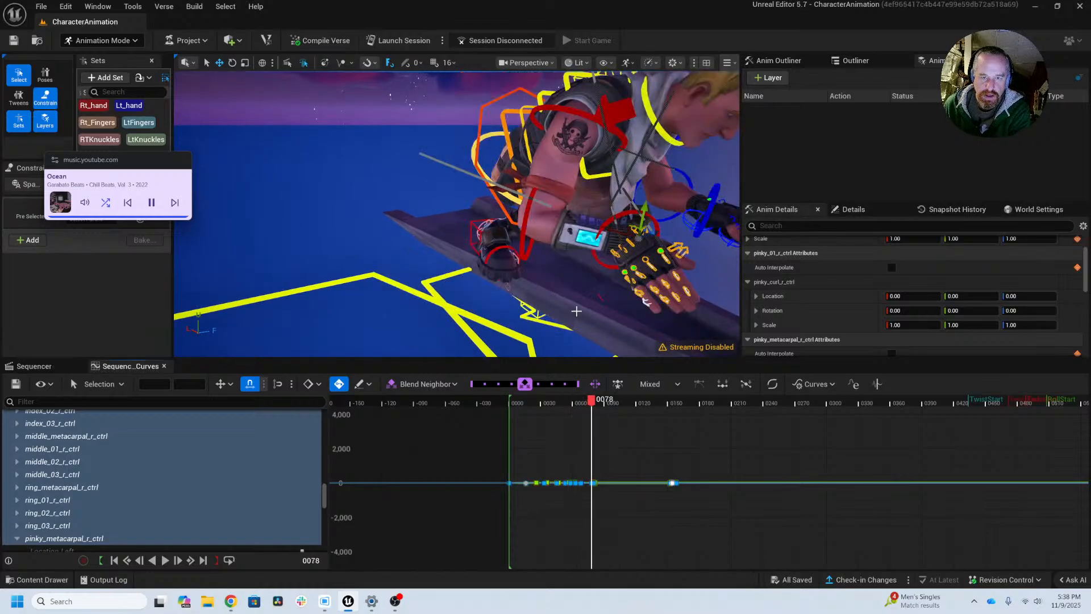
left_click_drag(576, 312, 671, 278, "alt")
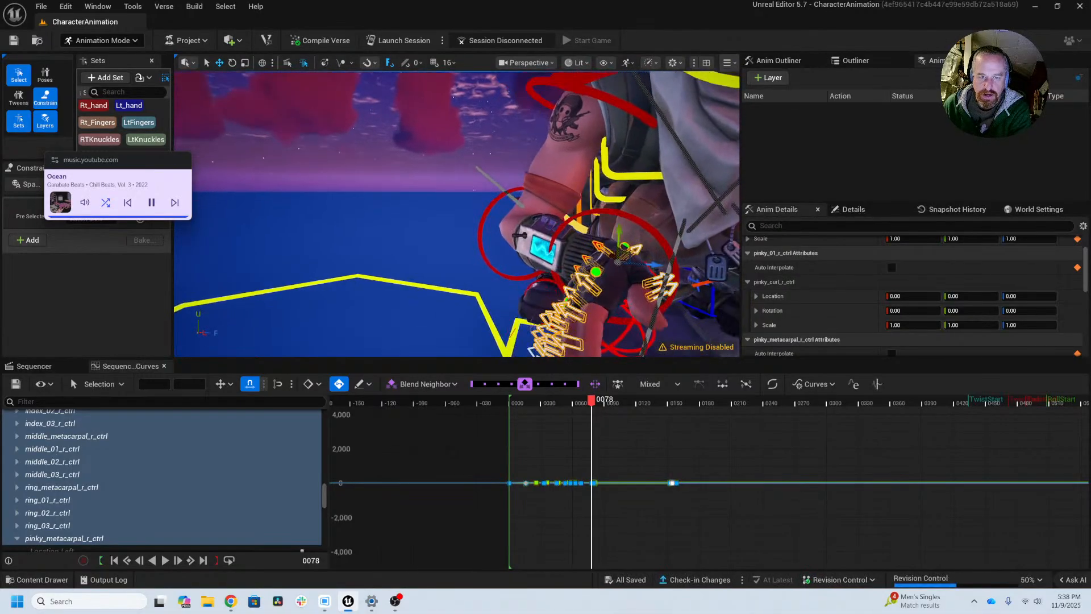
Step: Frame the right finger curves around frame 78 and select all the finger keys at that frame
left_click(594, 482)
key("f")
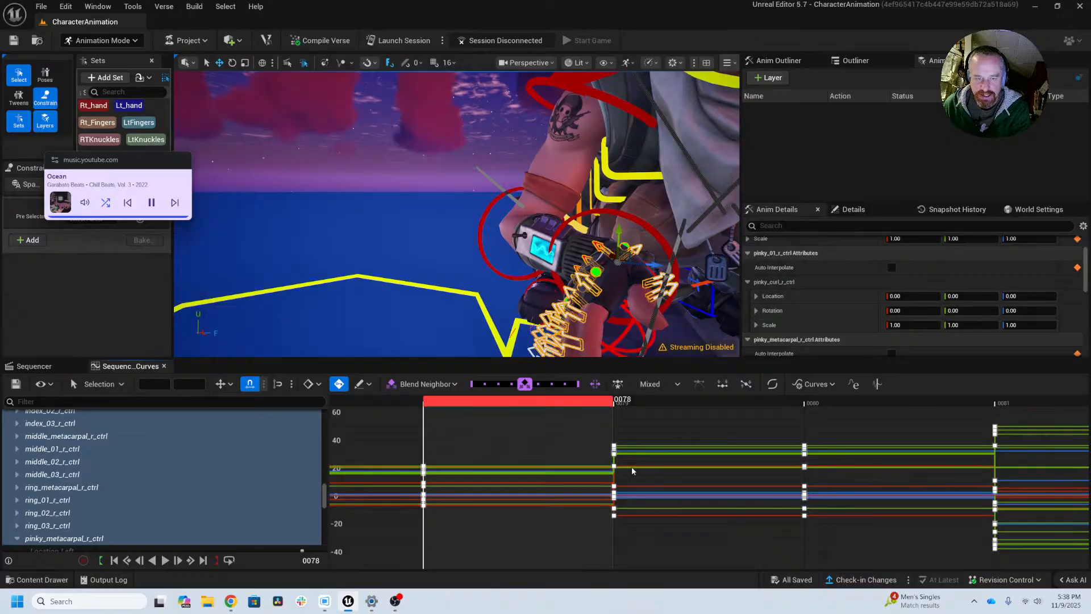
left_click_drag(453, 431, 391, 545)
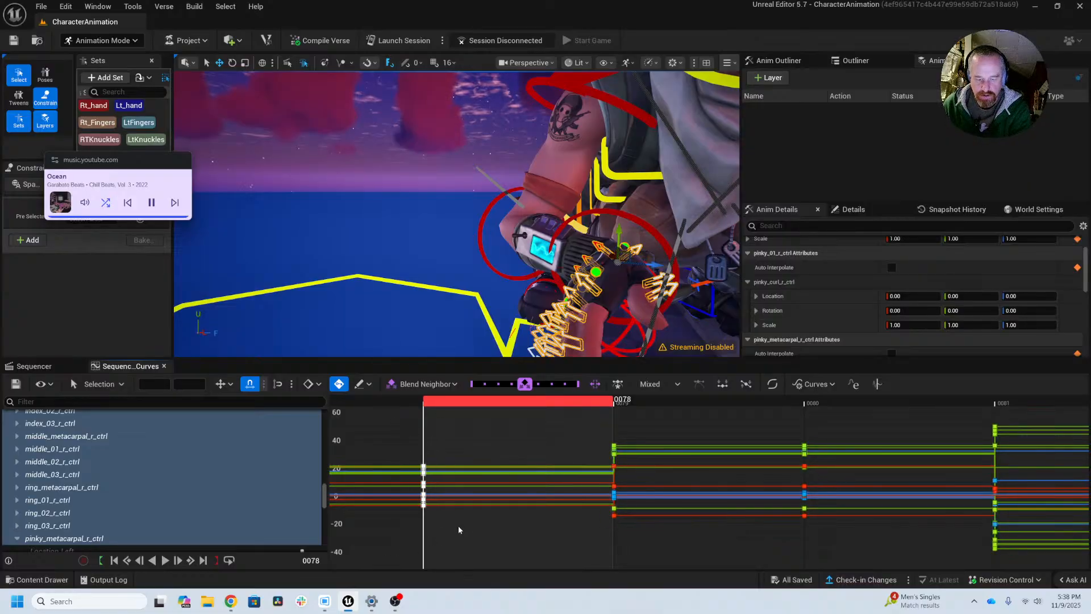
scroll(721, 511, "down", 6)
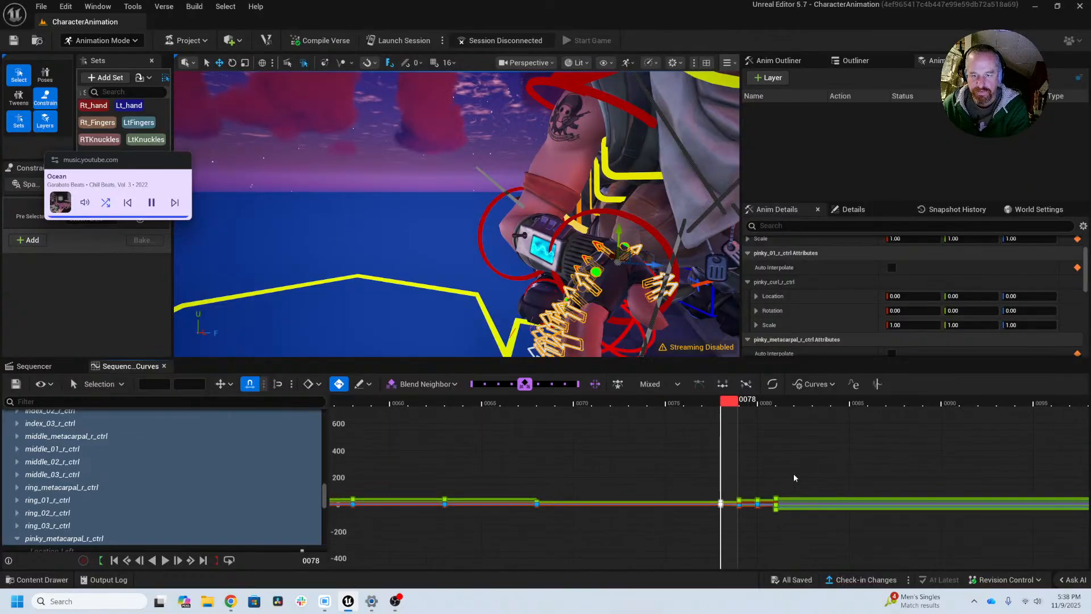
middle_click_drag(794, 476, 571, 475, "alt")
right_click_drag(789, 470, 544, 448, "alt")
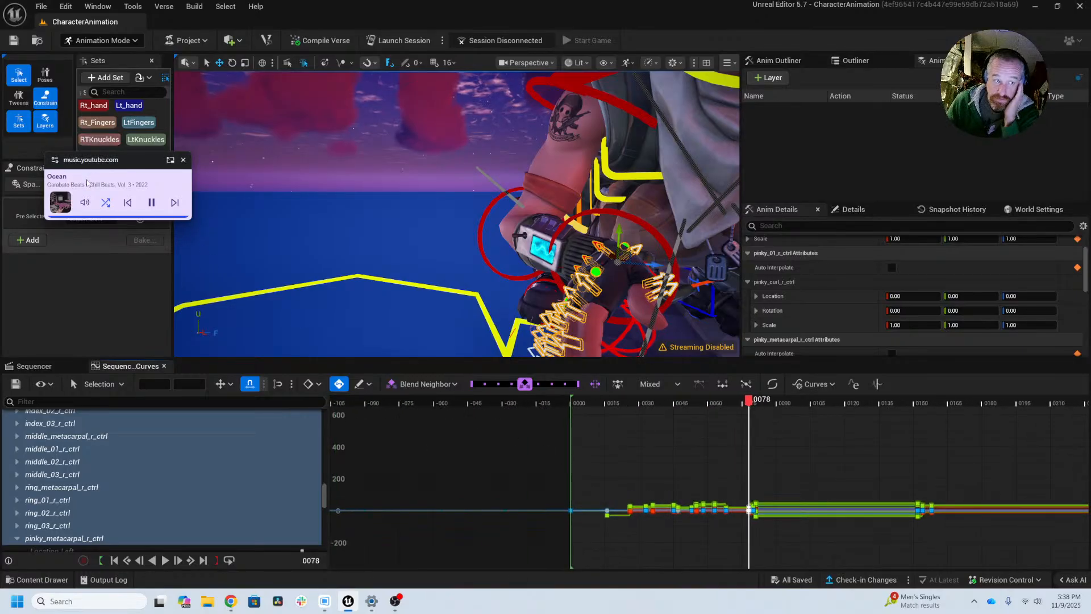
Step: Open the Control Rig Pose library, place it clear of the viewport, and bring both hands into view
left_click_drag(98, 160, 71, 274)
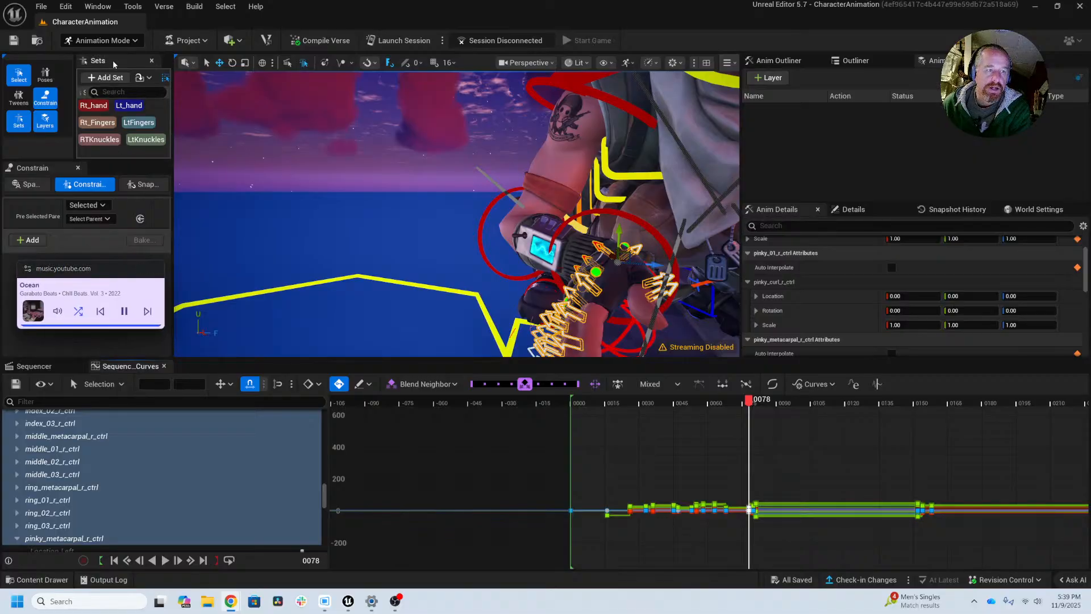
left_click(45, 75)
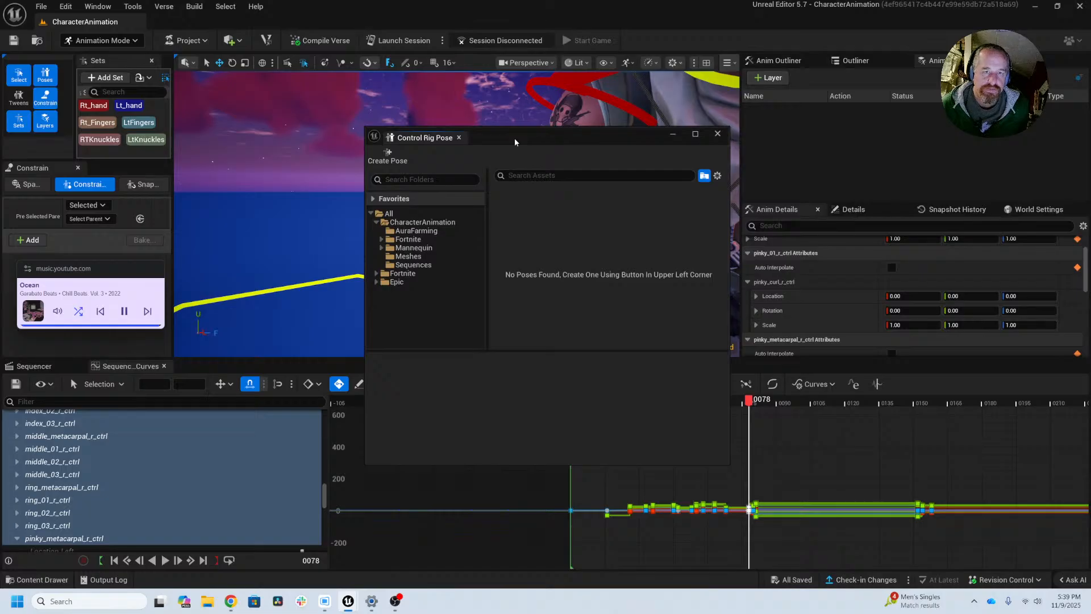
left_click_drag(515, 141, 495, 494)
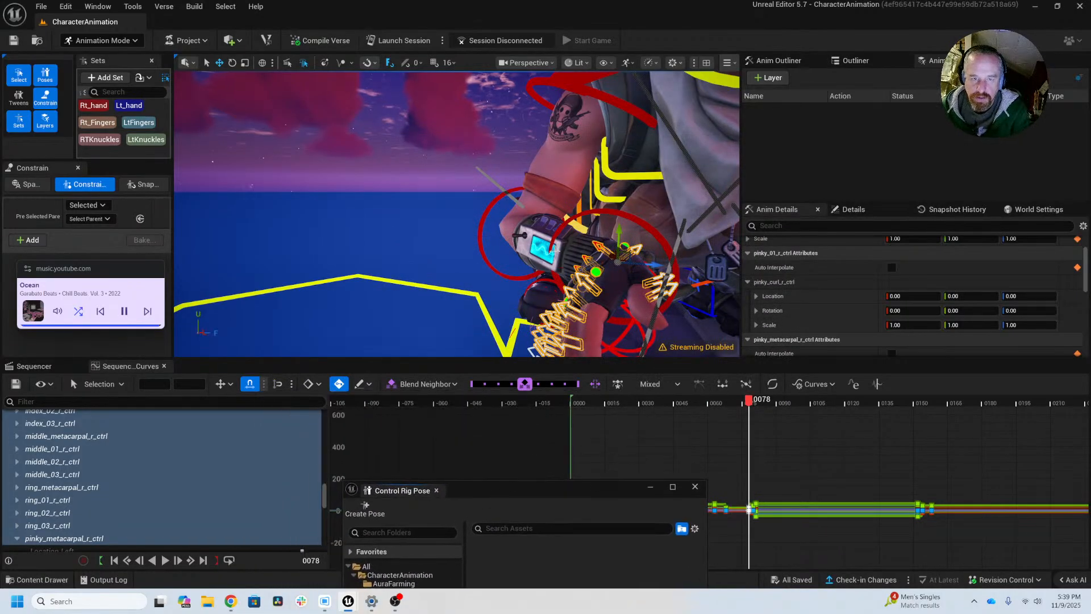
left_click_drag(570, 265, 594, 274, "alt")
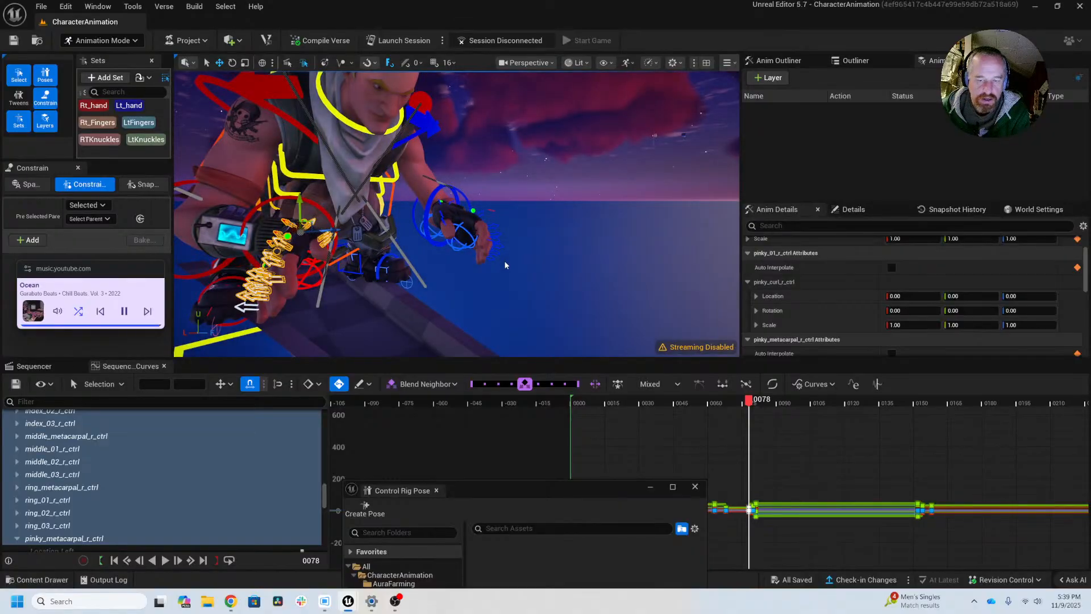
Step: Try to create a Control Rig pose asset named Rt_Hand_Together from the selected right finger controls
left_click_drag(562, 494, 619, 260)
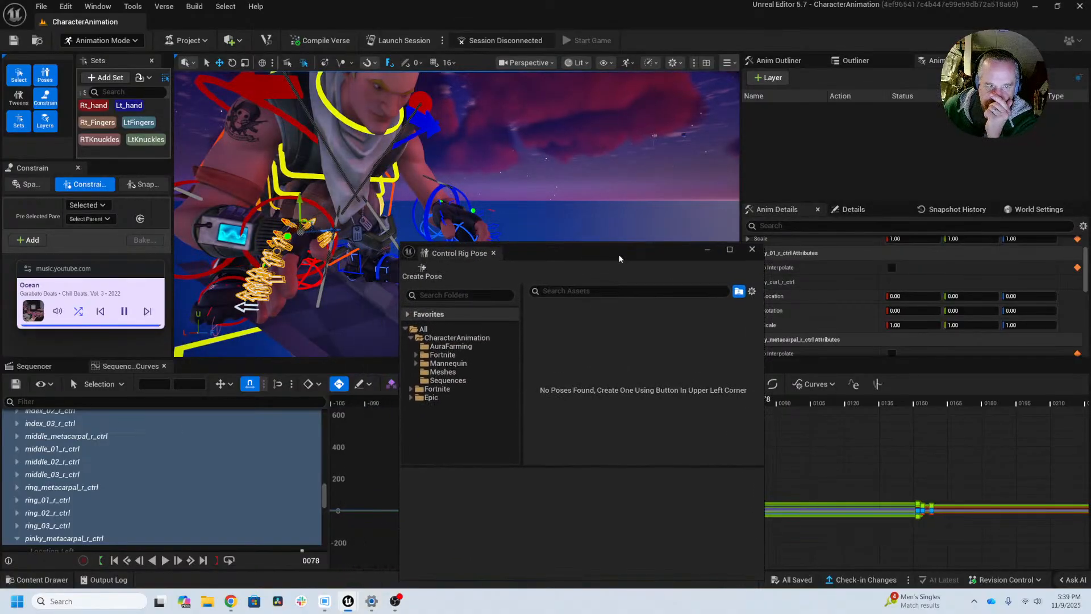
left_click(428, 280)
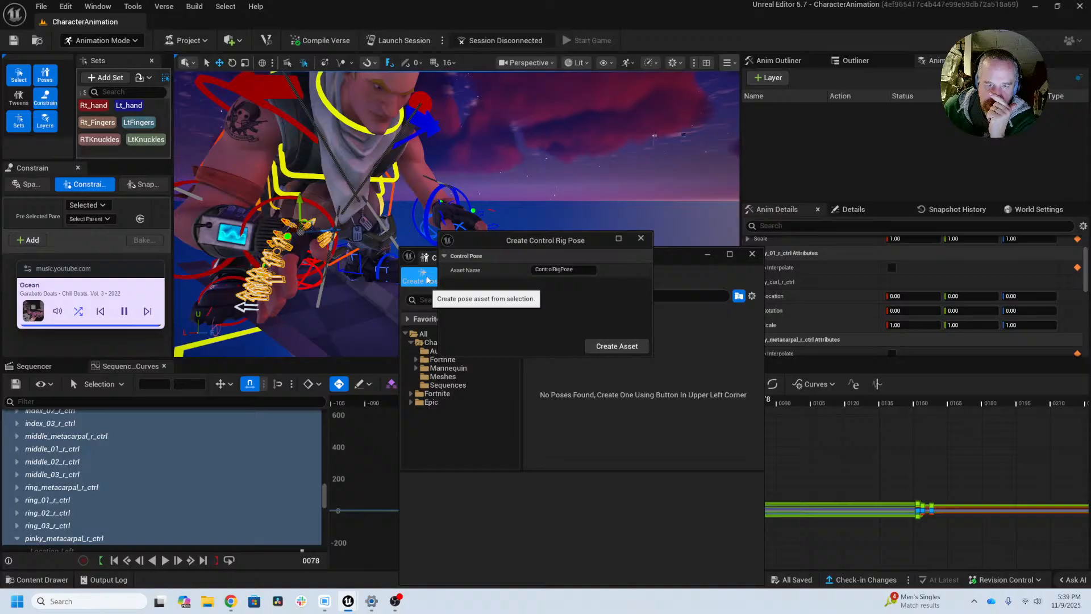
left_click(579, 271)
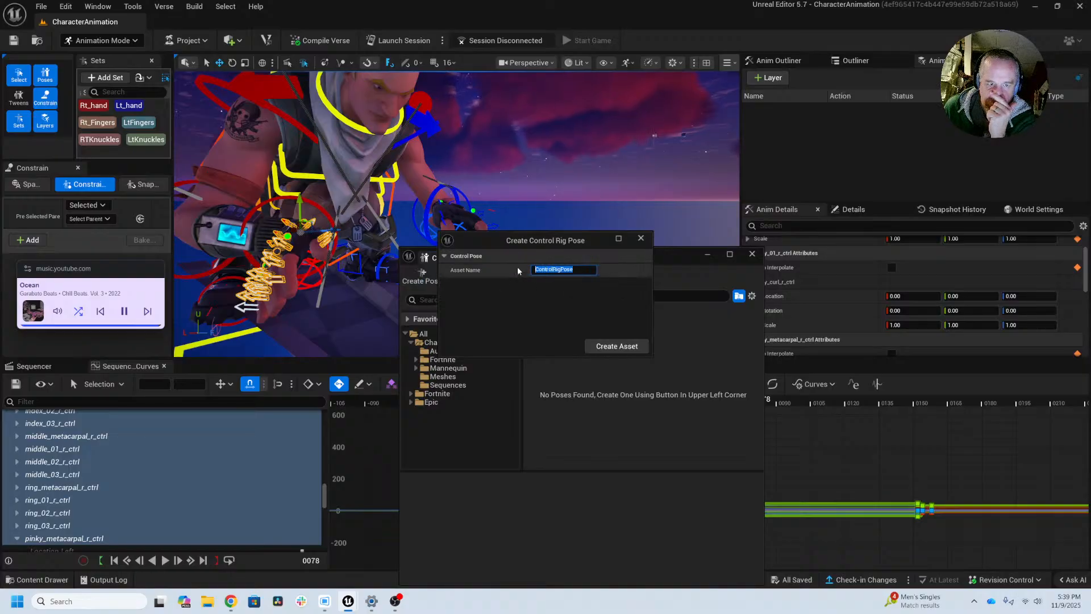
left_click_drag(514, 244, 575, 303)
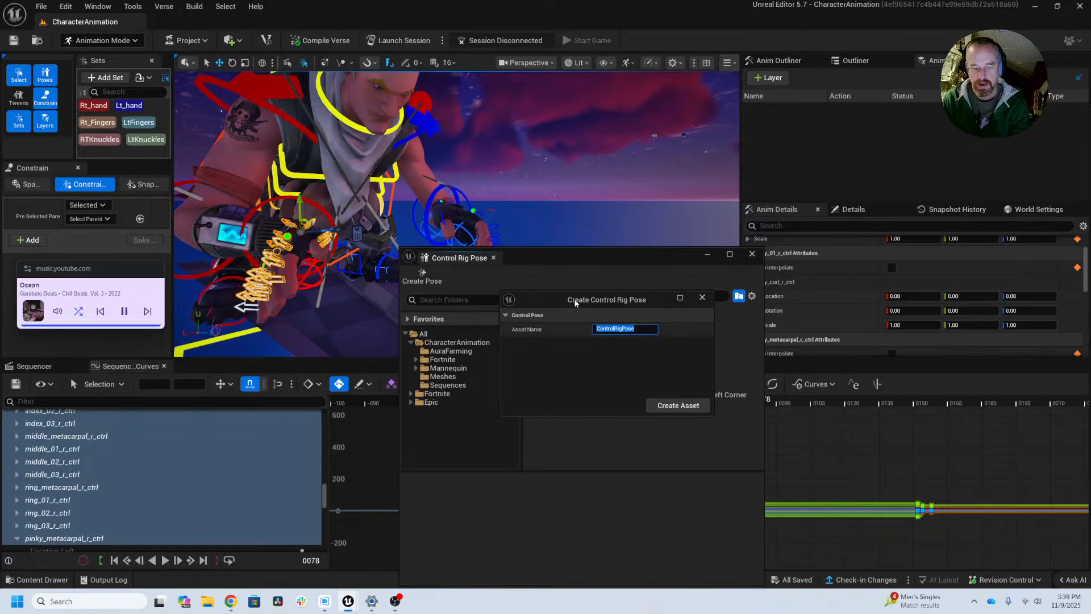
type("Rt_Hand_Toge")
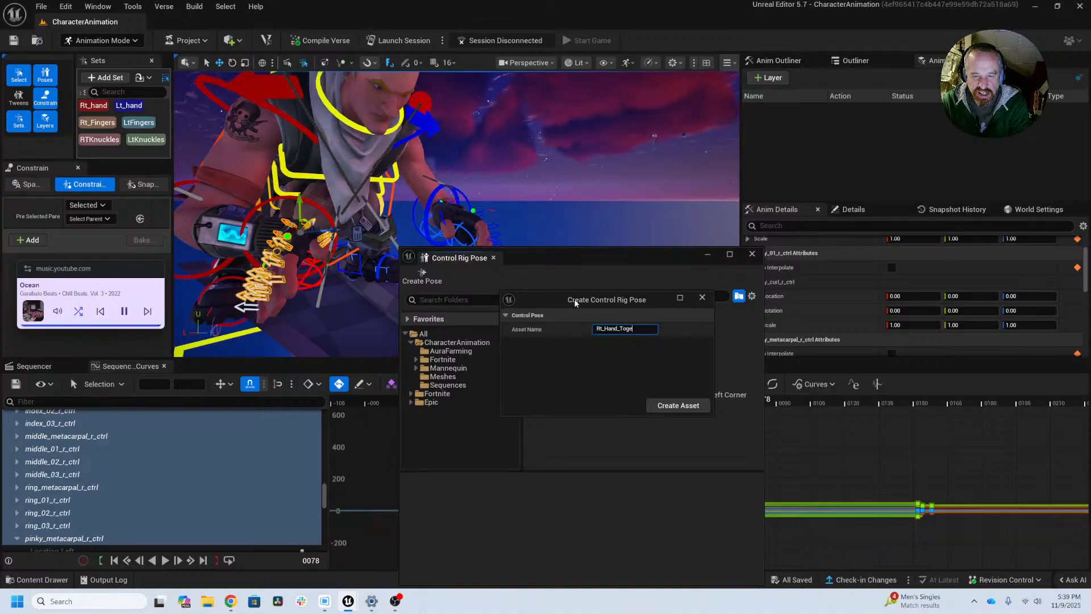
type("ther")
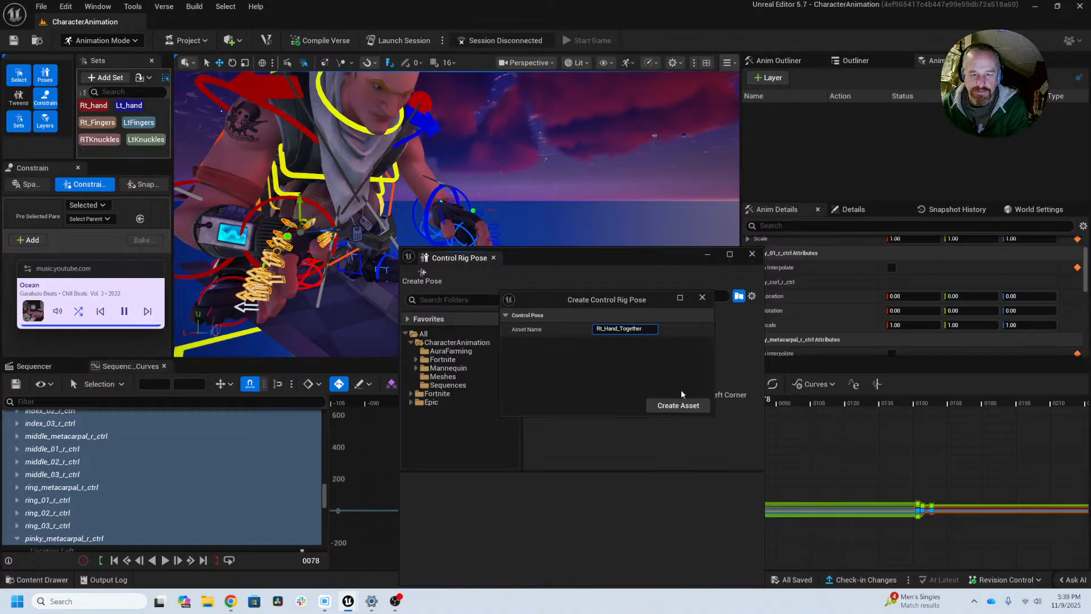
left_click(677, 406)
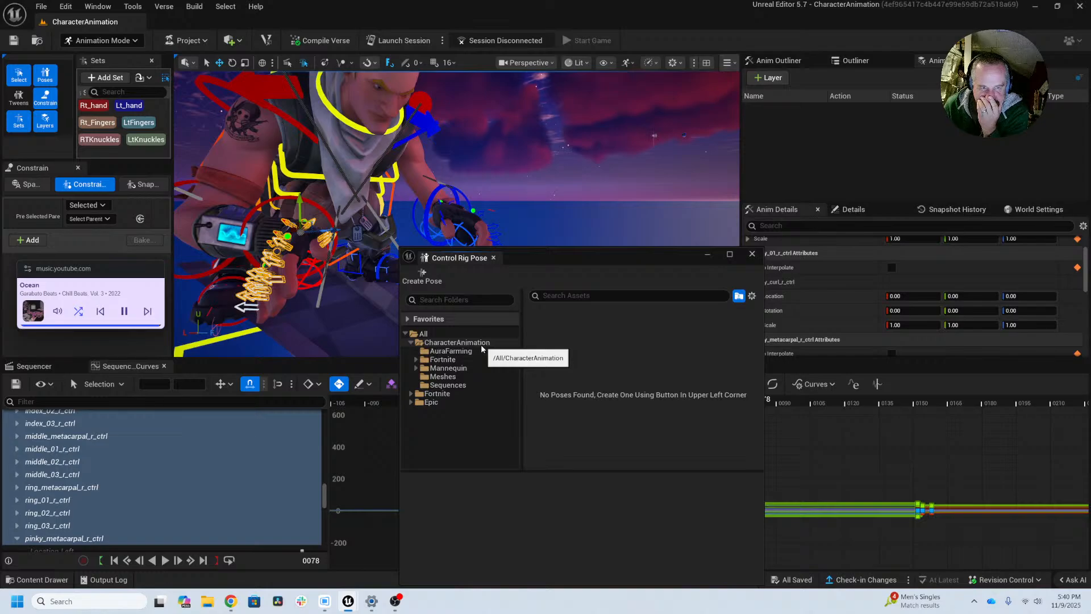
Step: Create the Rt_Hand_Together pose asset from the selected finger controls inside the AuraFarming folder
left_click(481, 352)
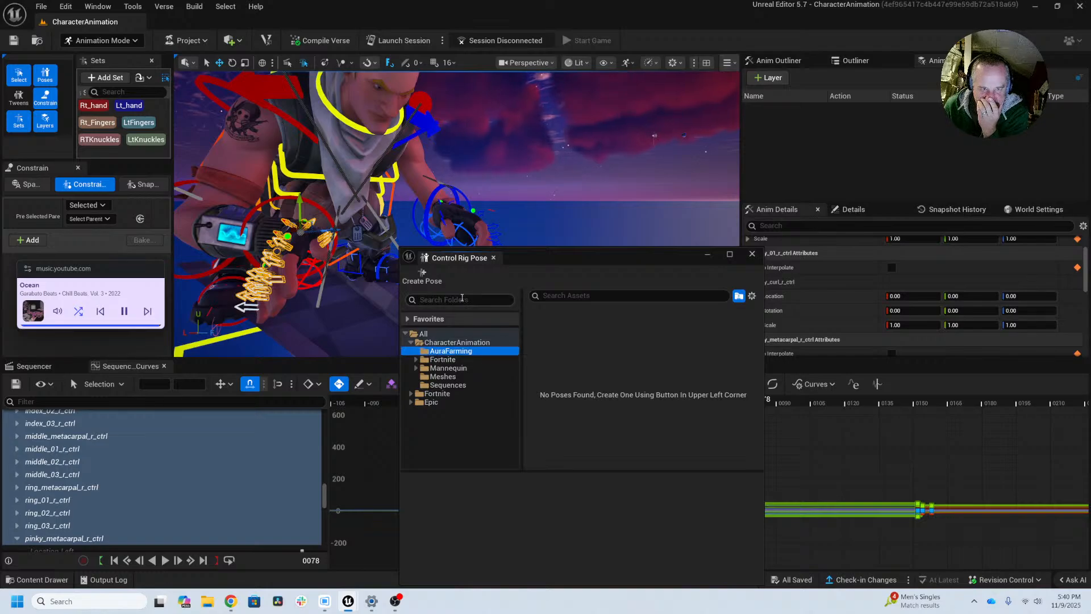
left_click(421, 276)
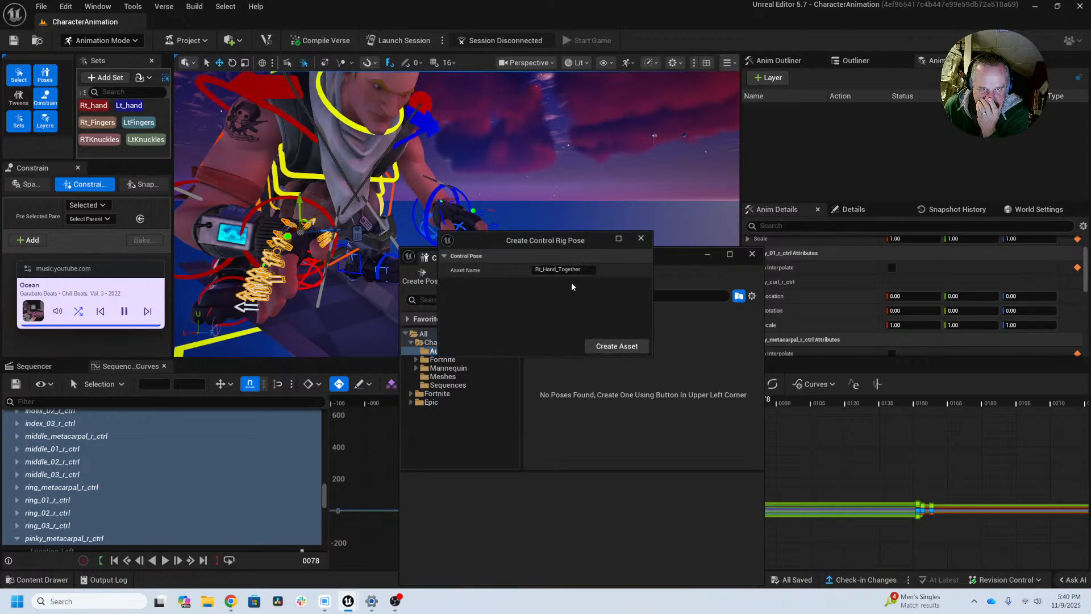
left_click(615, 347)
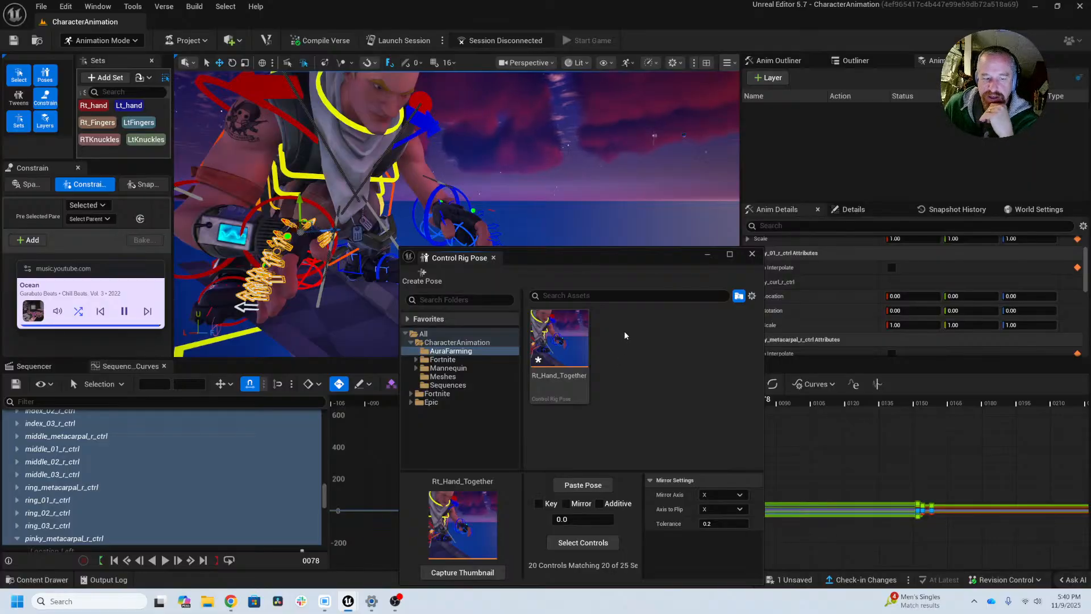
left_click_drag(601, 262, 579, 201)
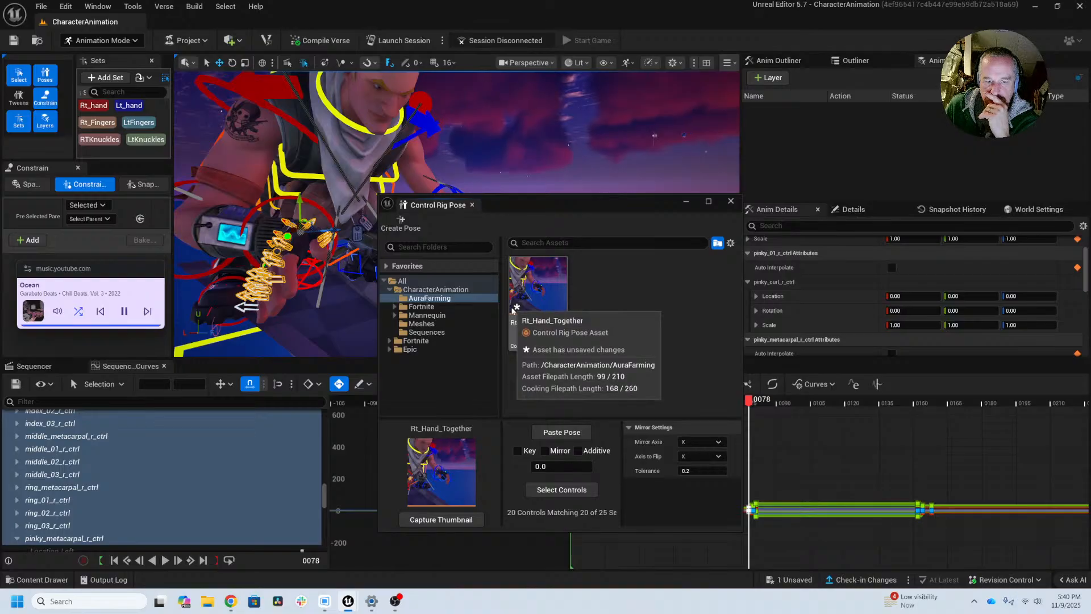
Step: Capture a close-up of the right hand at frame 28 as the thumbnail of the Rt_Hand_Together pose
left_click_drag(584, 208, 785, 186)
left_click_drag(376, 217, 495, 222, "alt")
middle_click_drag(436, 262, 477, 171, "alt")
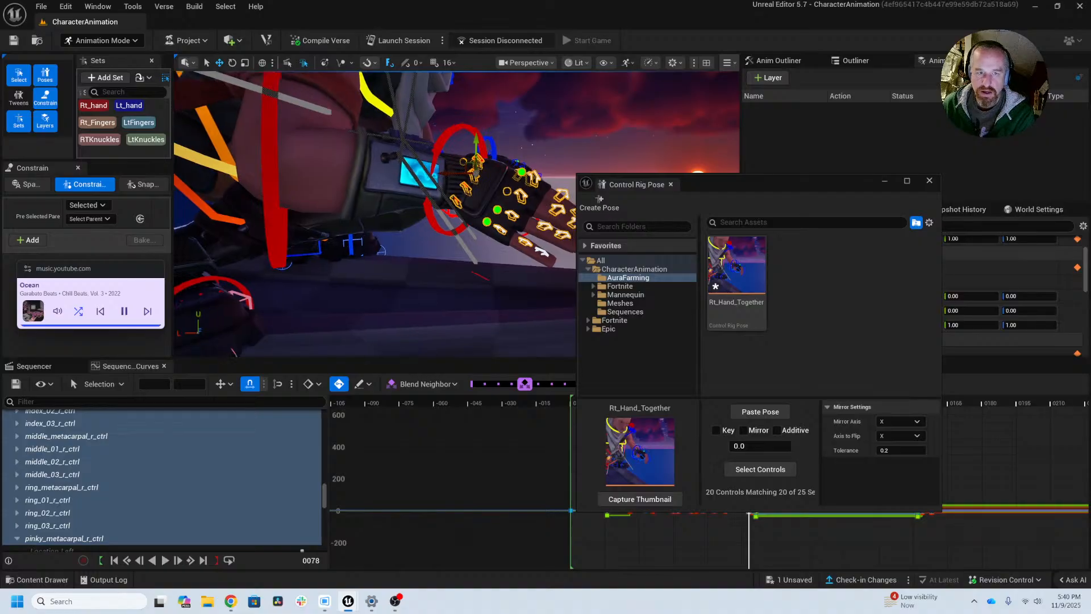
scroll(384, 239, "up", 3)
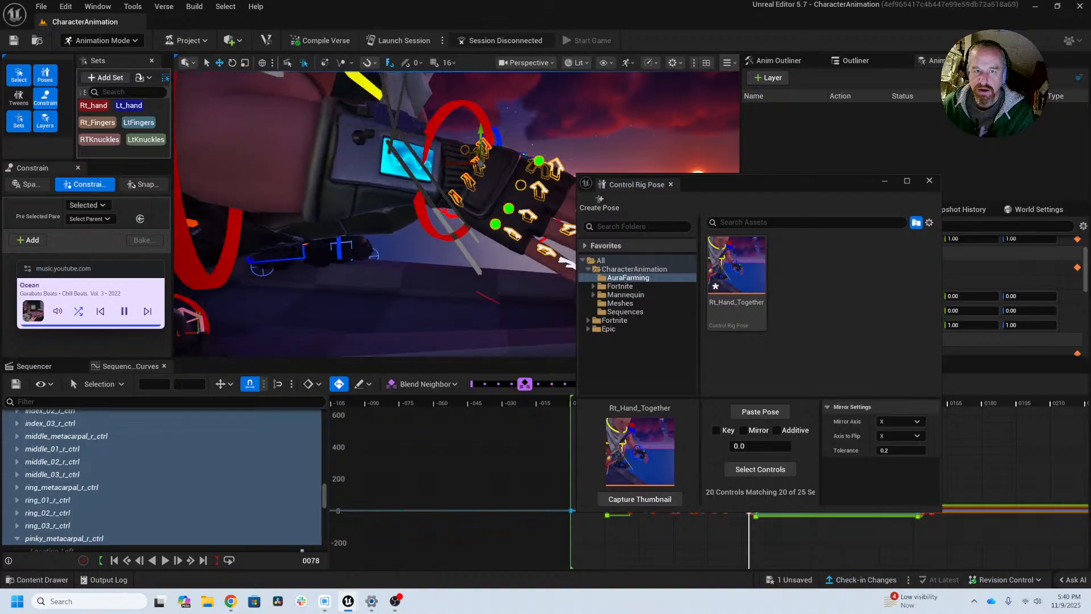
middle_click_drag(408, 241, 389, 301, "alt")
scroll(421, 250, "down", 5)
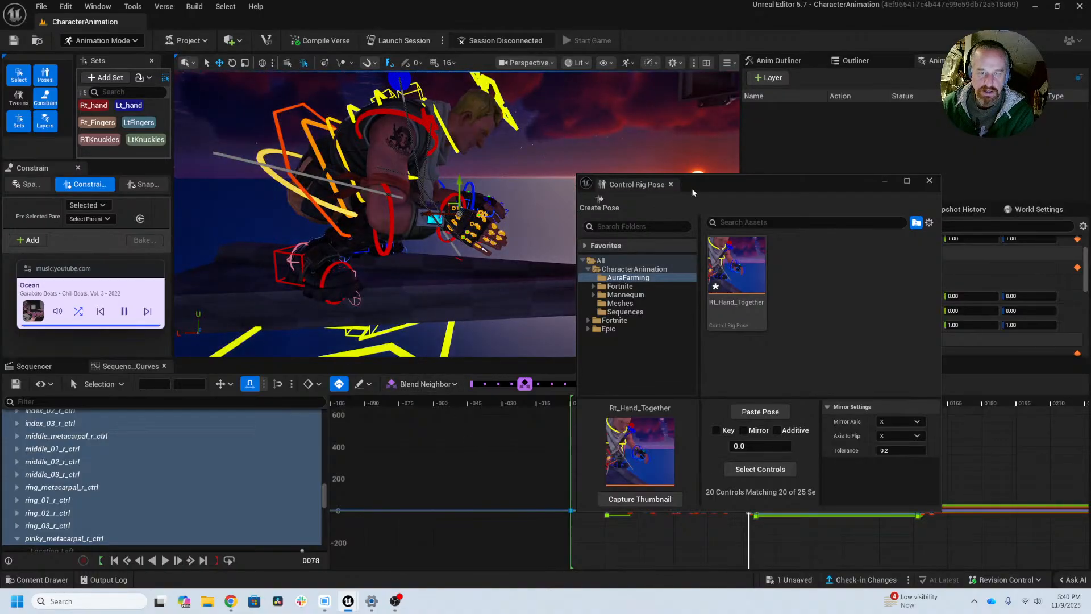
left_click_drag(707, 190, 949, 166)
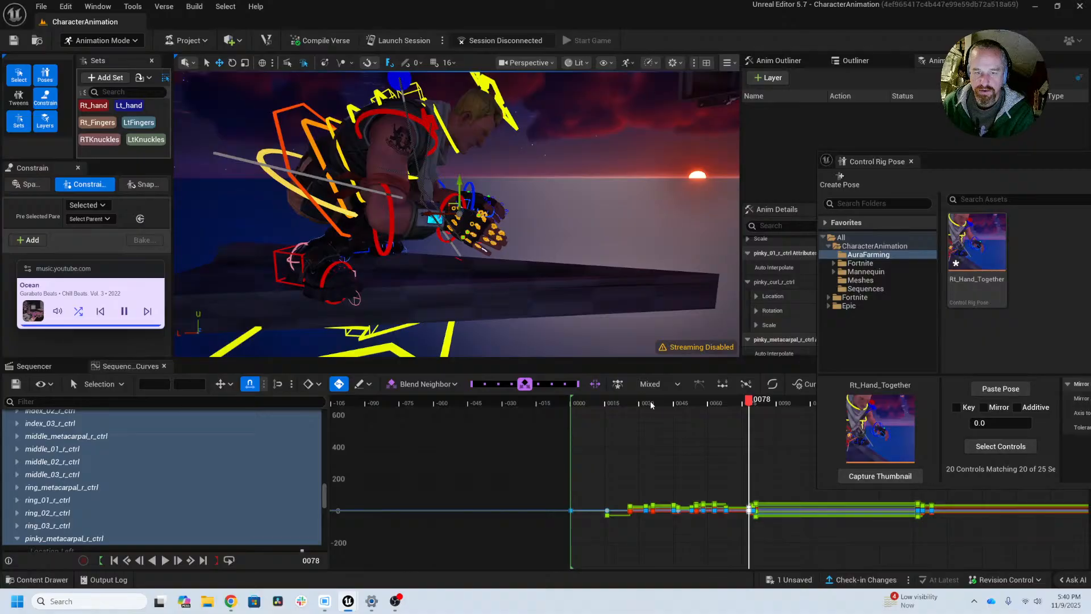
left_click_drag(649, 405, 635, 404)
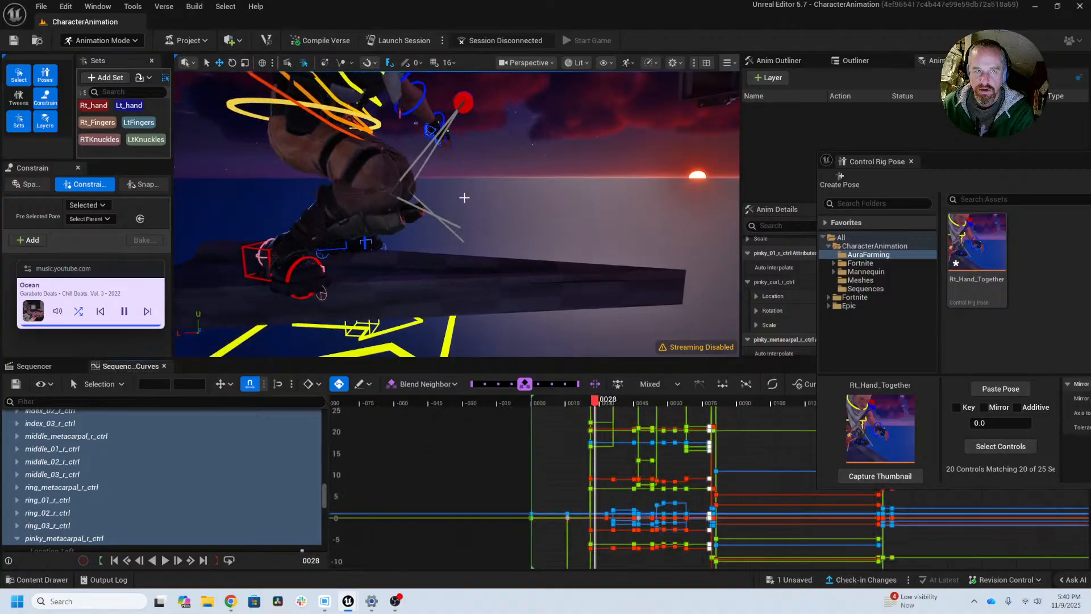
key("f")
left_click_drag(457, 214, 414, 280, "alt")
left_click_drag(357, 245, 354, 233, "alt")
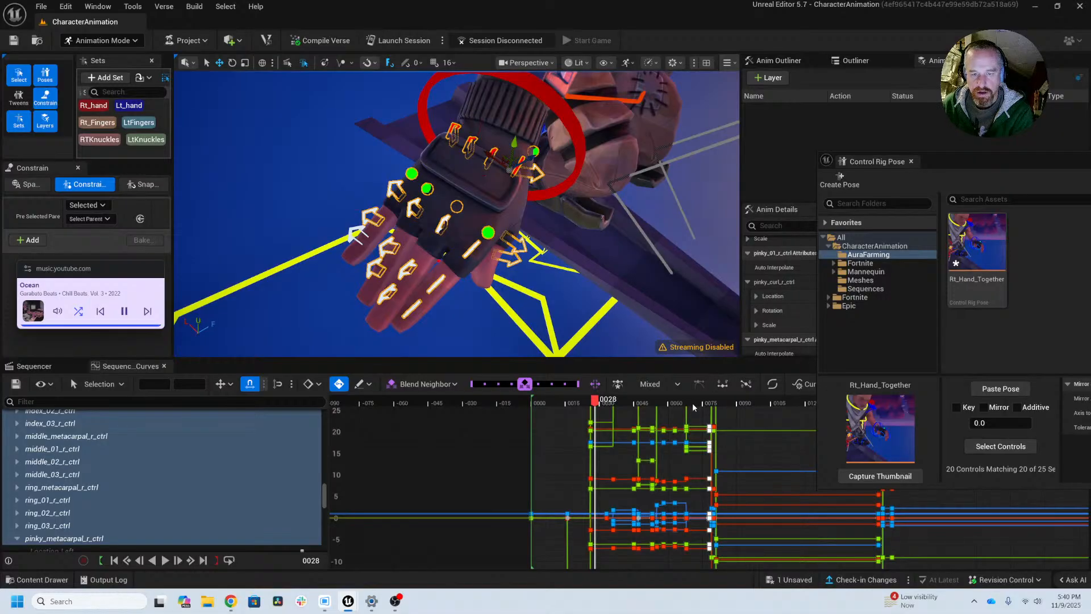
left_click(879, 477)
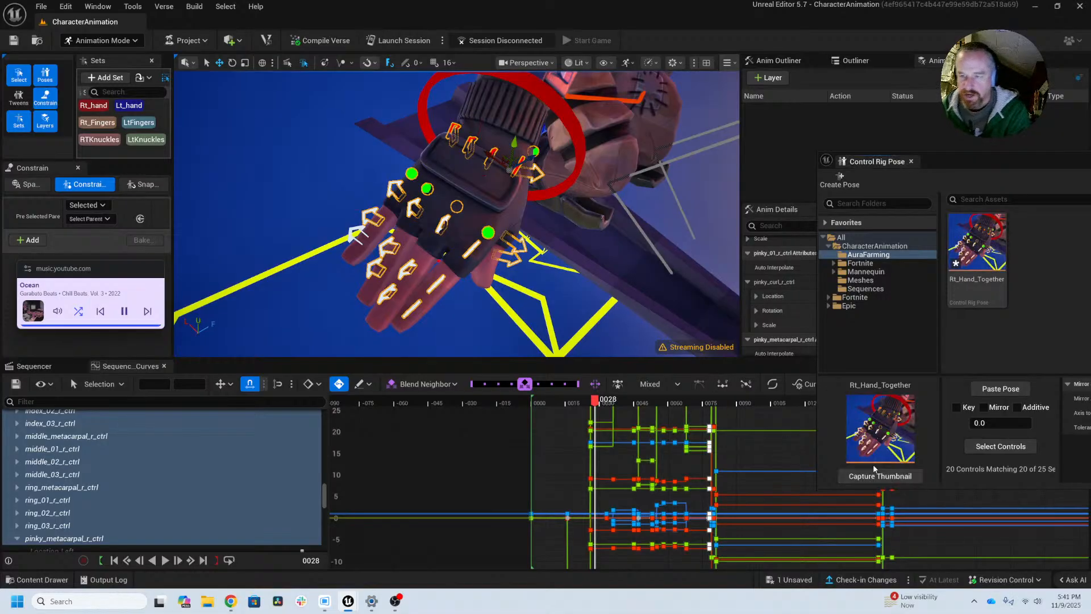
Step: Add a subfolder named Poses to the AuraFarming folder in the pose library
left_click_drag(966, 161, 742, 159)
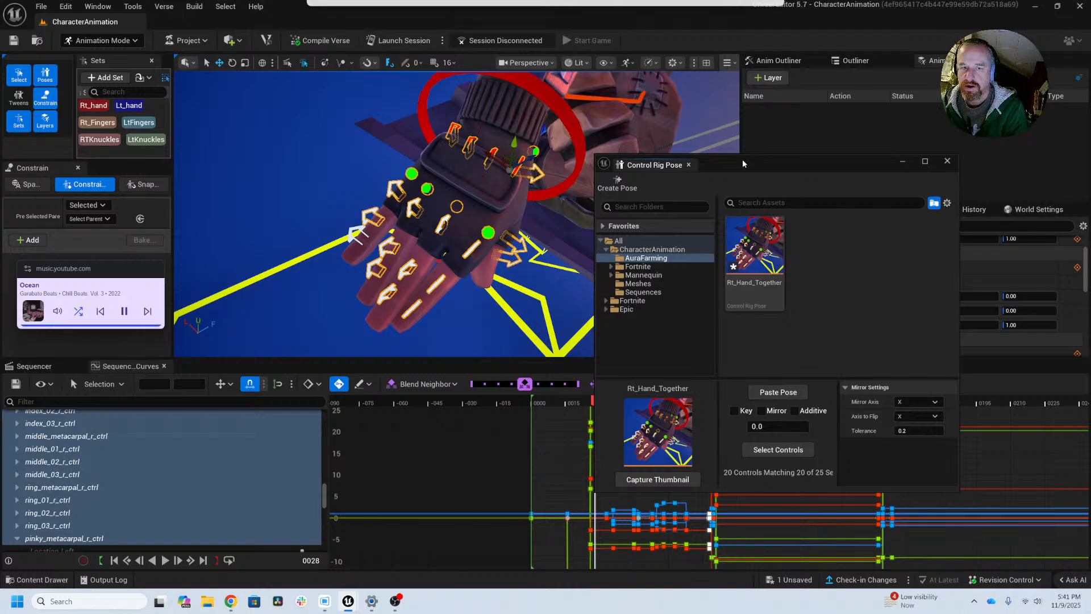
left_click(642, 259)
right_click(644, 261)
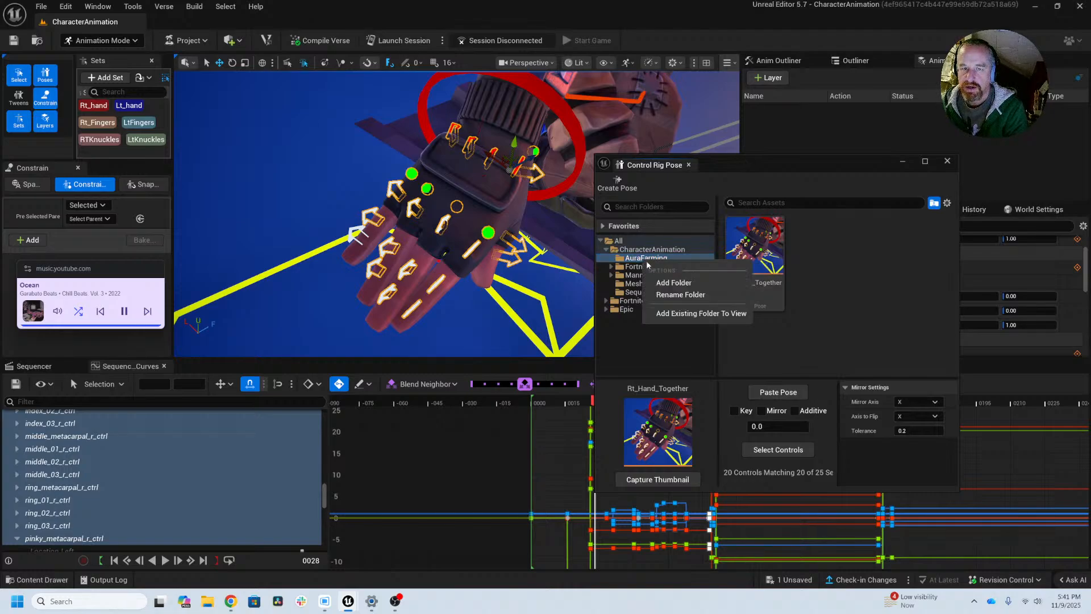
left_click(691, 283)
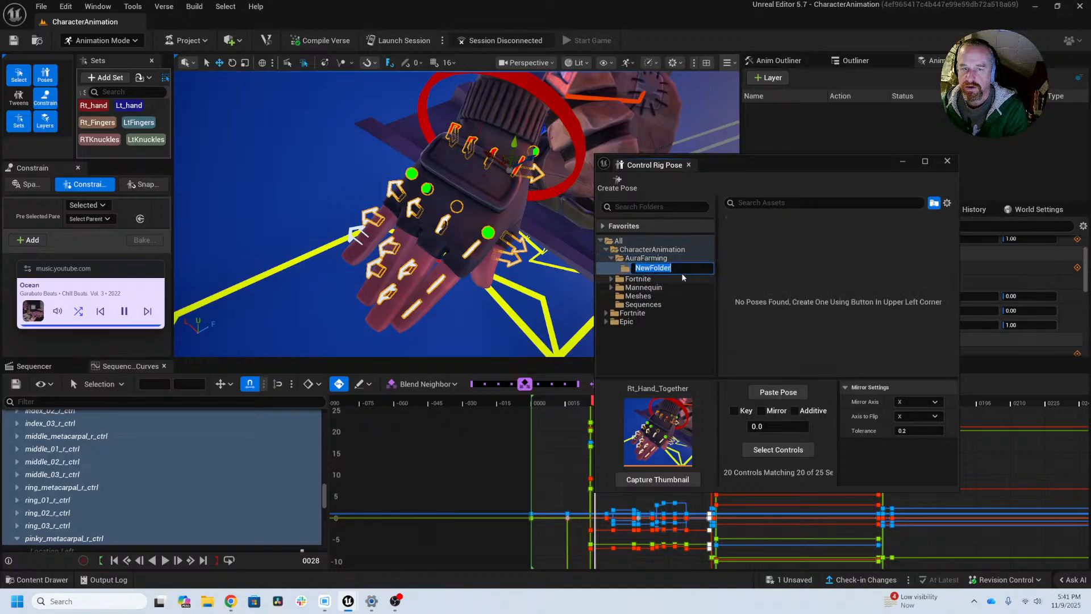
type("Pose")
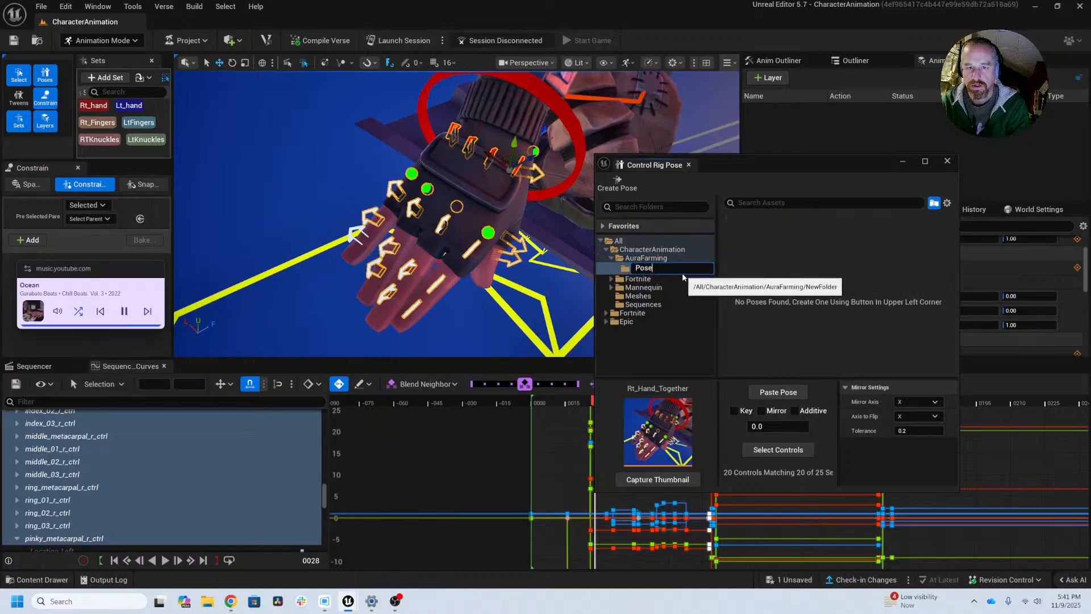
type("s")
key("Return")
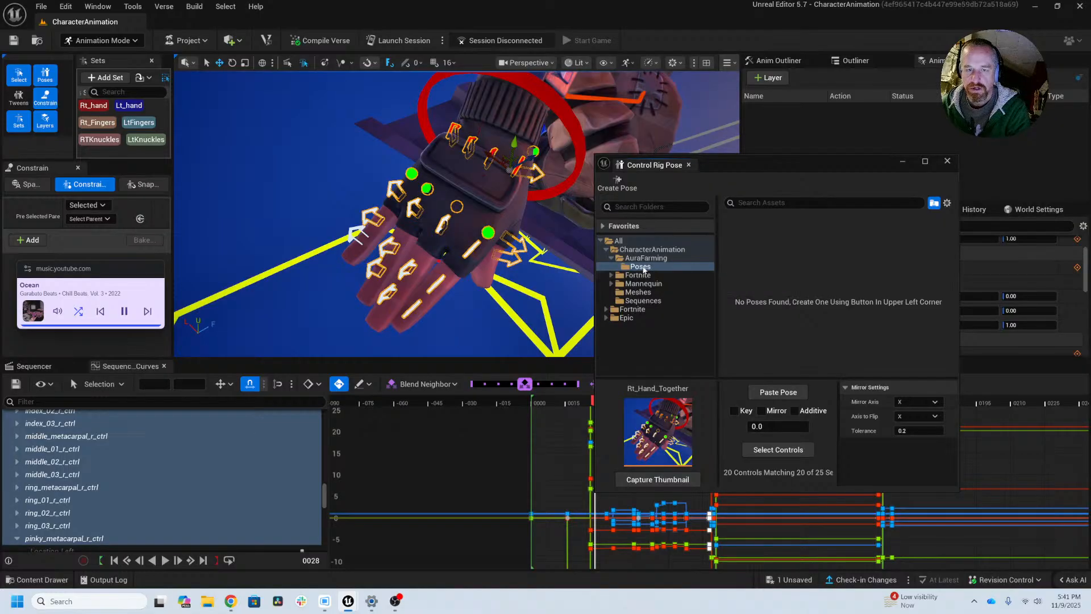
Step: Create the Rt_Hand_Together pose asset in the Poses folder and save all unsaved assets
left_click(659, 267)
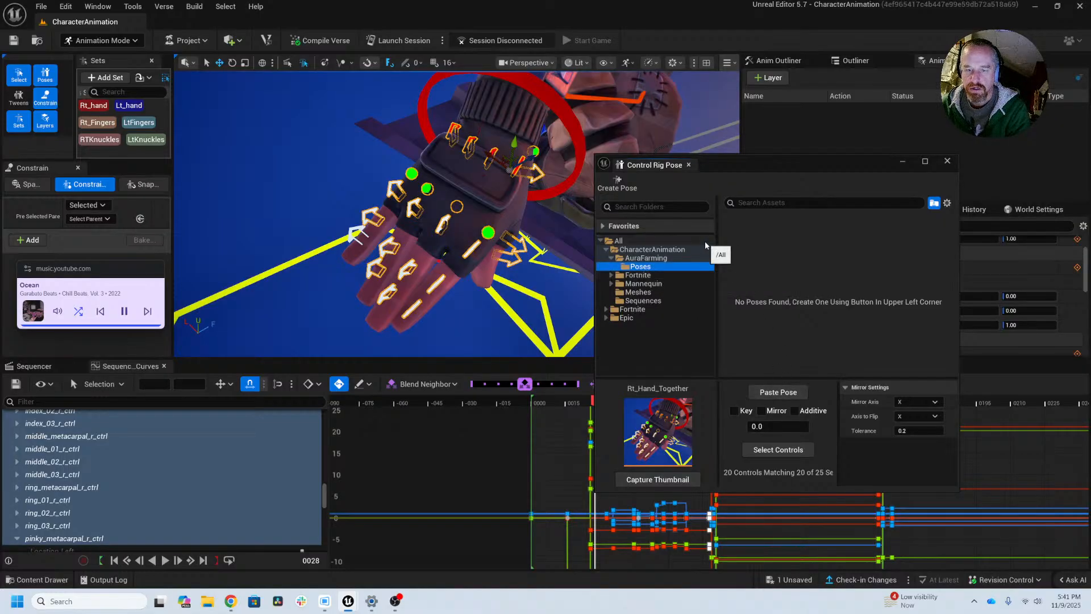
left_click(625, 187)
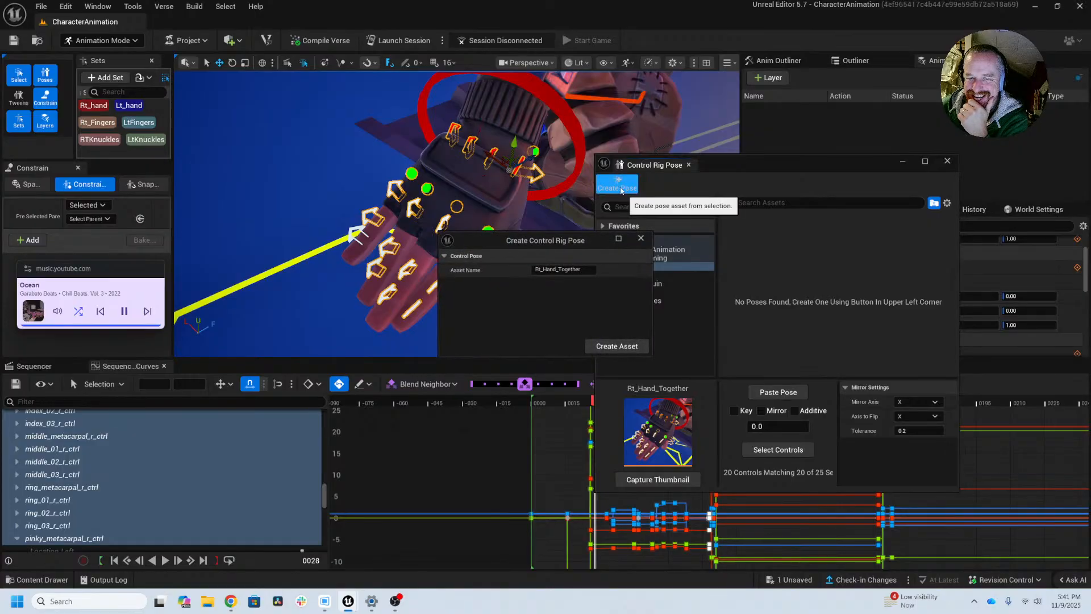
left_click(612, 346)
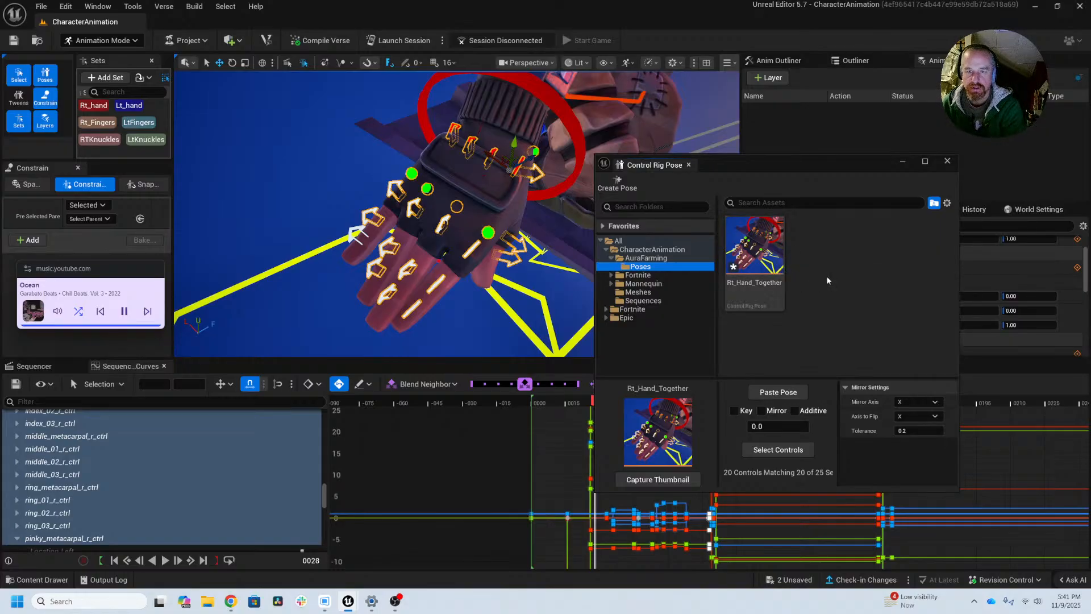
key("ctrl+shift+s")
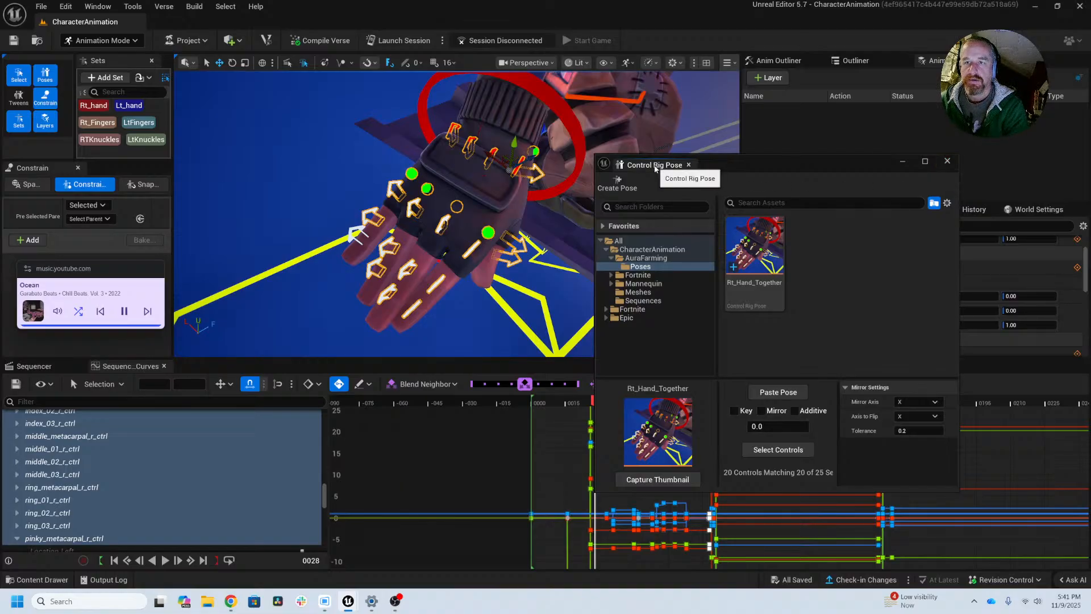
Step: Dock the Control Rig Pose library alongside the Anim Outliner and enlarge it to show its folders and pose options
left_click_drag(656, 165, 975, 60)
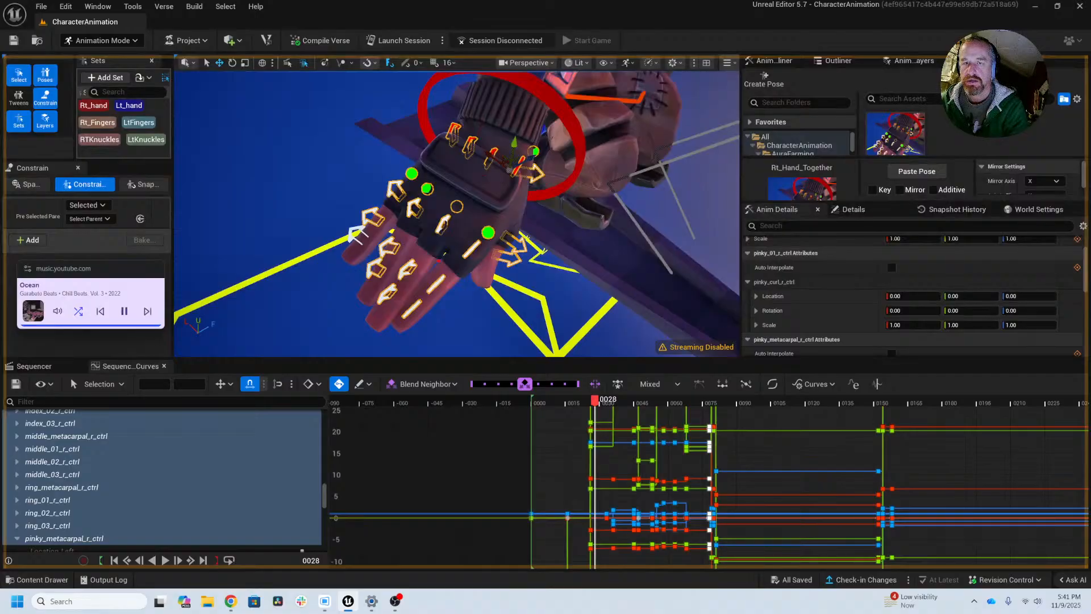
left_click_drag(975, 60, 891, 110)
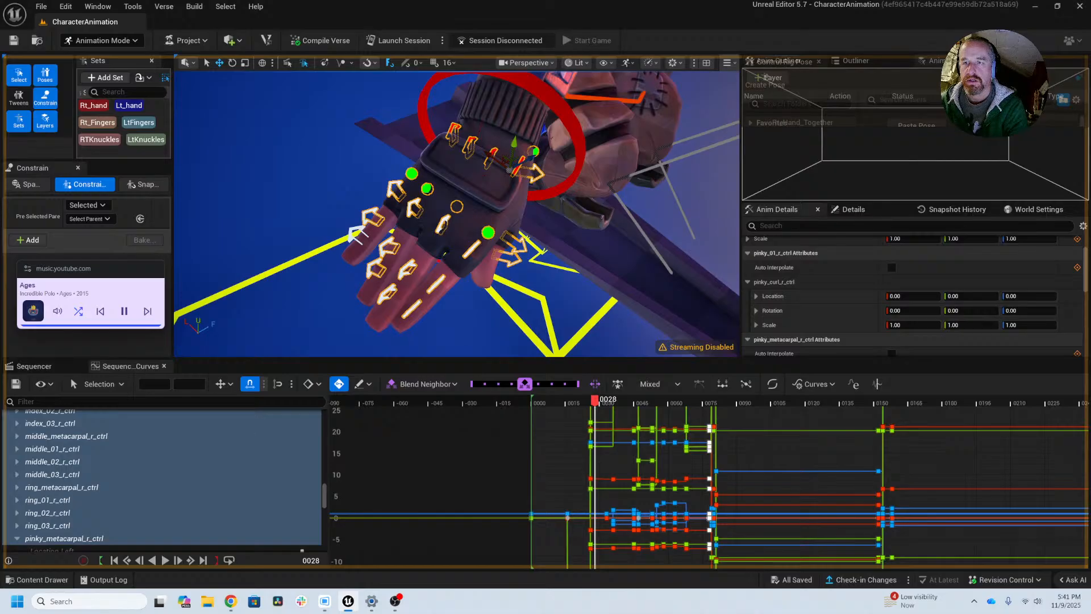
left_click_drag(787, 61, 984, 61)
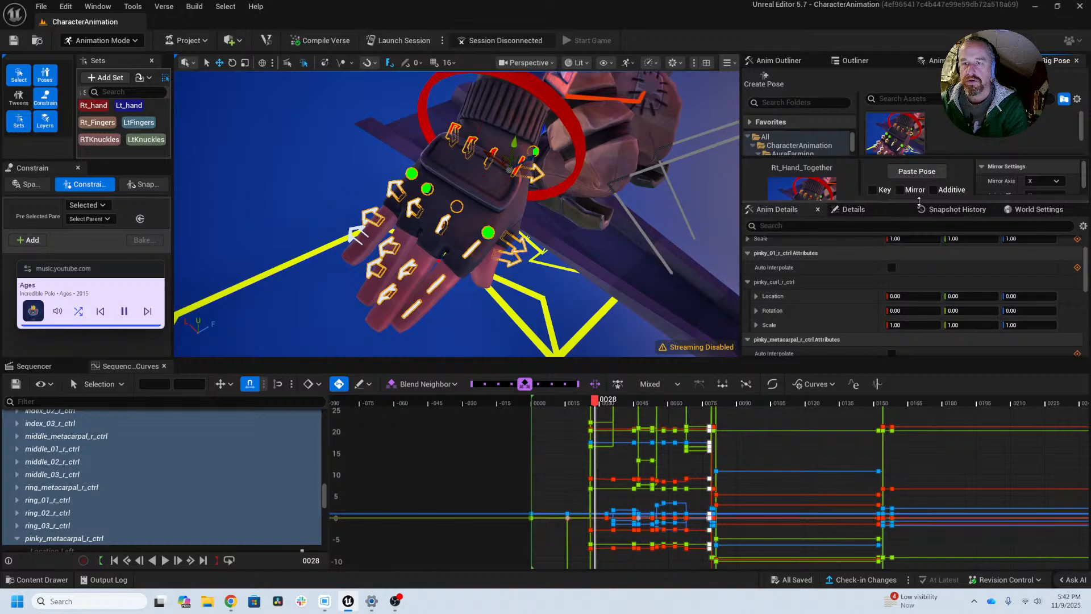
left_click_drag(919, 201, 927, 299)
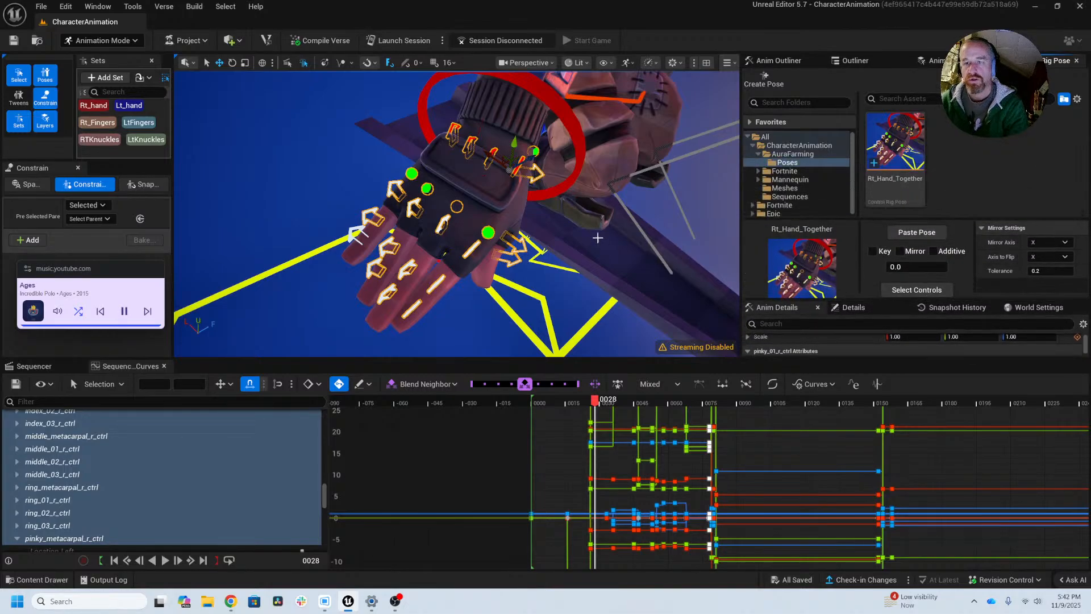
Step: Paste the Rt_Hand_Together pose onto the right hand's finger controls at frame 158
middle_click_drag(580, 221, 628, 293)
scroll(483, 257, "down", 4)
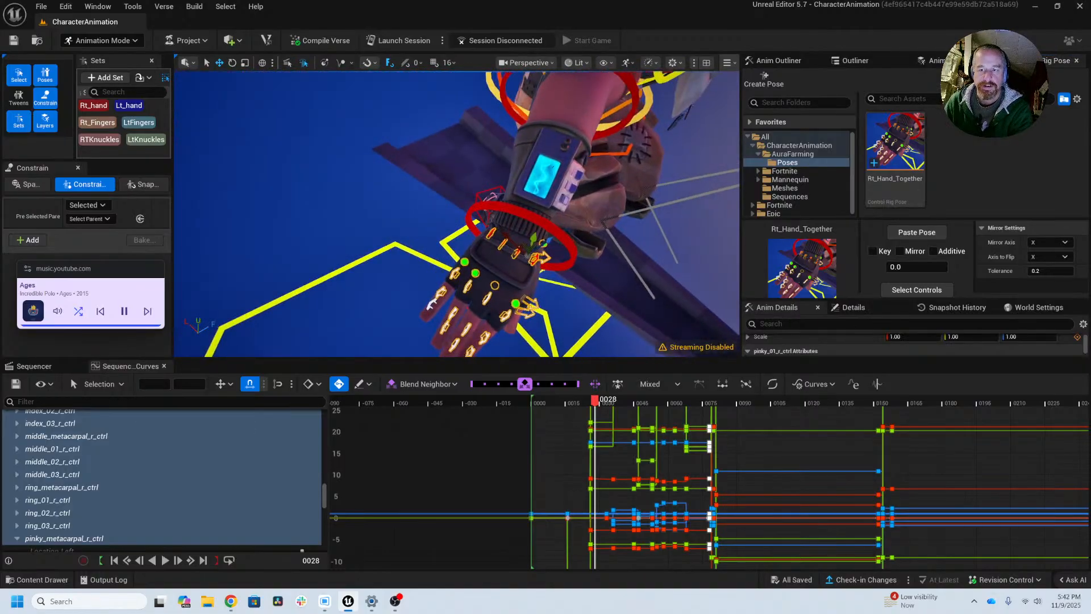
scroll(628, 293, "down", 6)
left_click_drag(580, 216, 490, 158, "alt")
right_click_drag(881, 442, 879, 529, "alt")
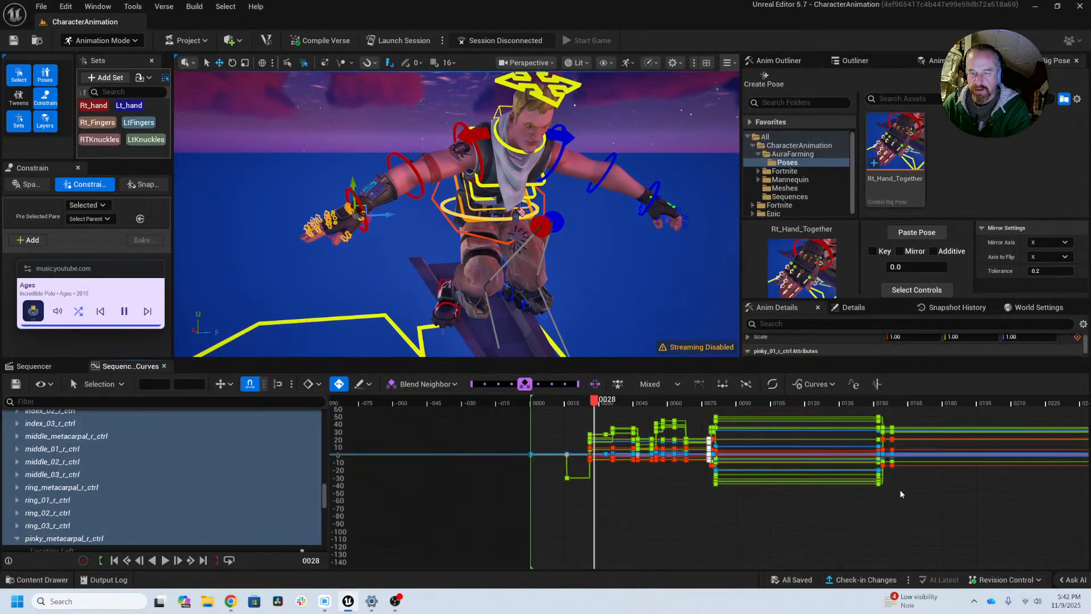
right_click_drag(957, 505, 882, 515)
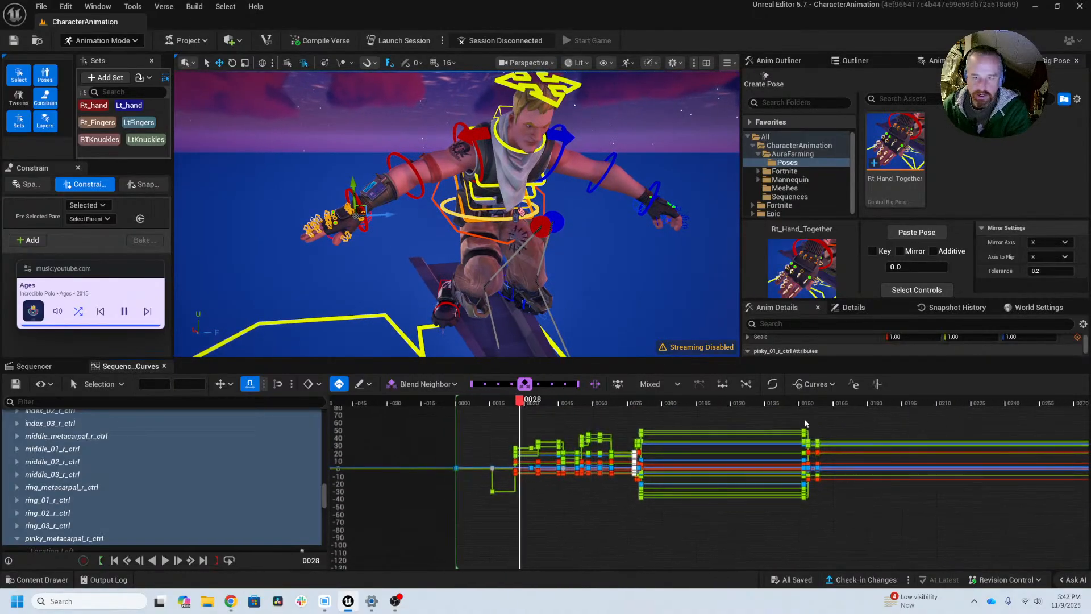
left_click_drag(801, 406, 826, 413)
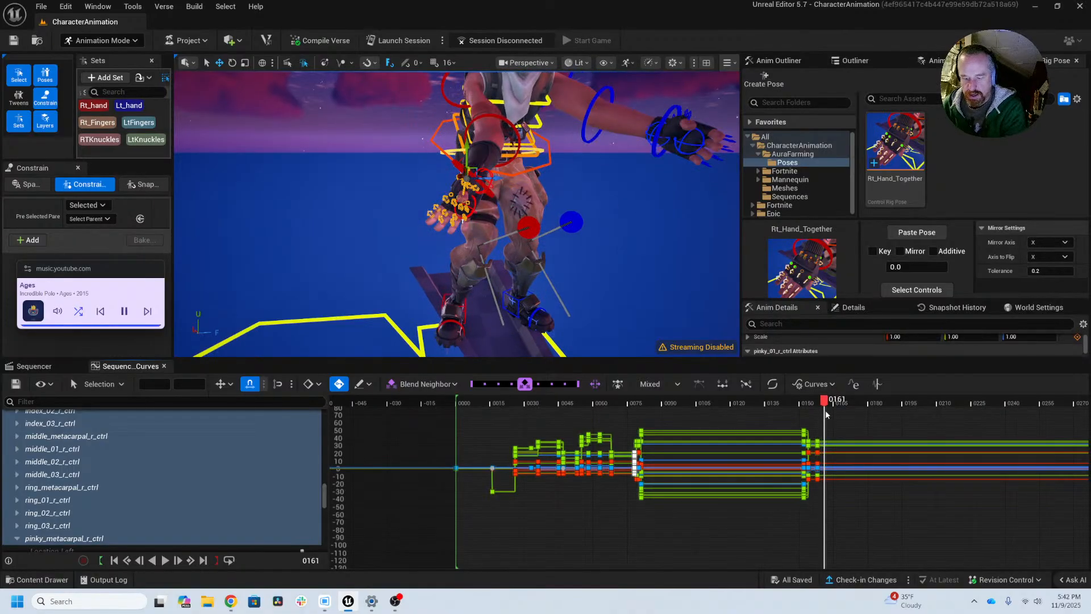
key("comma")
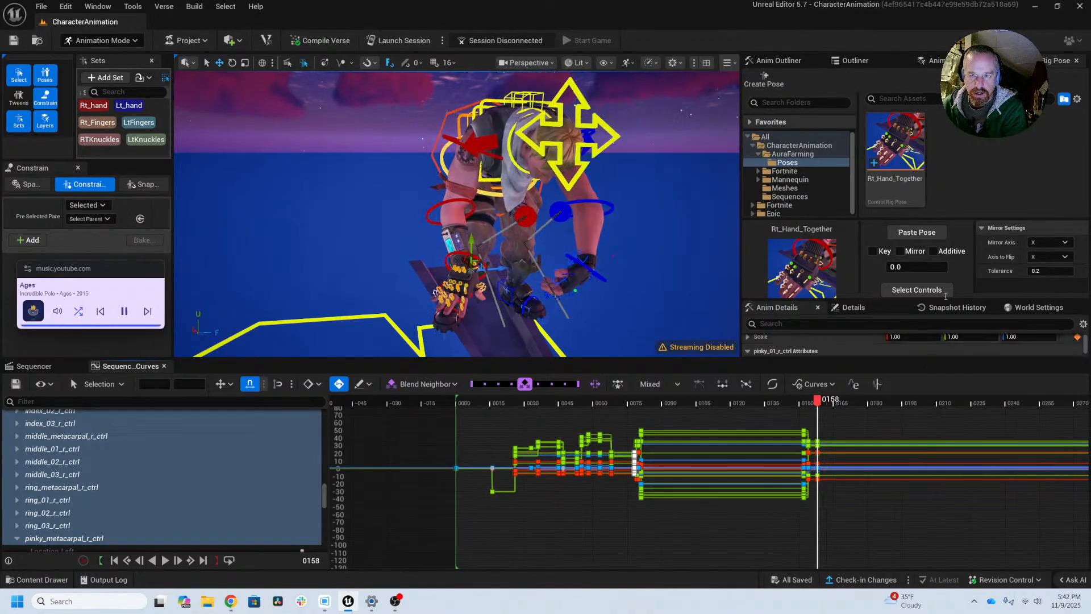
left_click(894, 180)
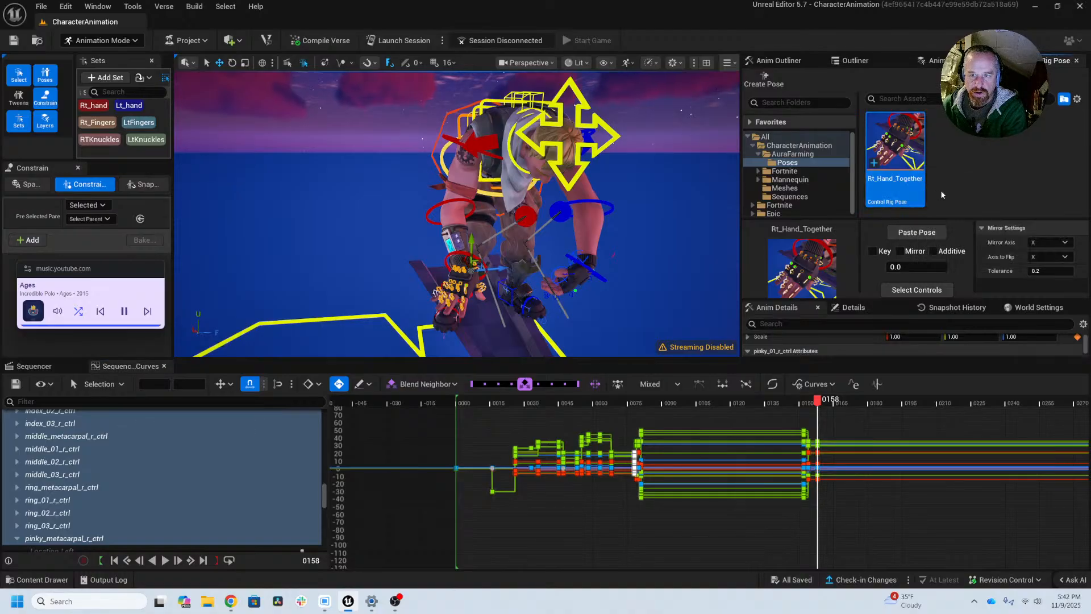
left_click(931, 238)
scroll(449, 301, "up", 6)
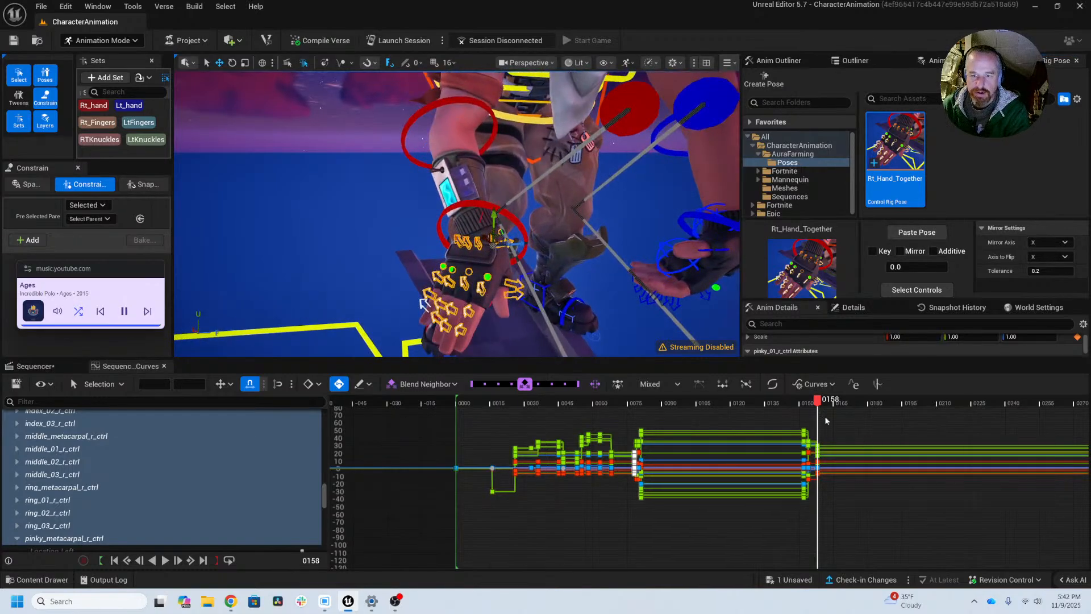
Step: Review the right hand's motion from frame 161 through 167 from the front and side of the character
left_click_drag(819, 407, 827, 405)
right_click_drag(635, 222, 635, 224)
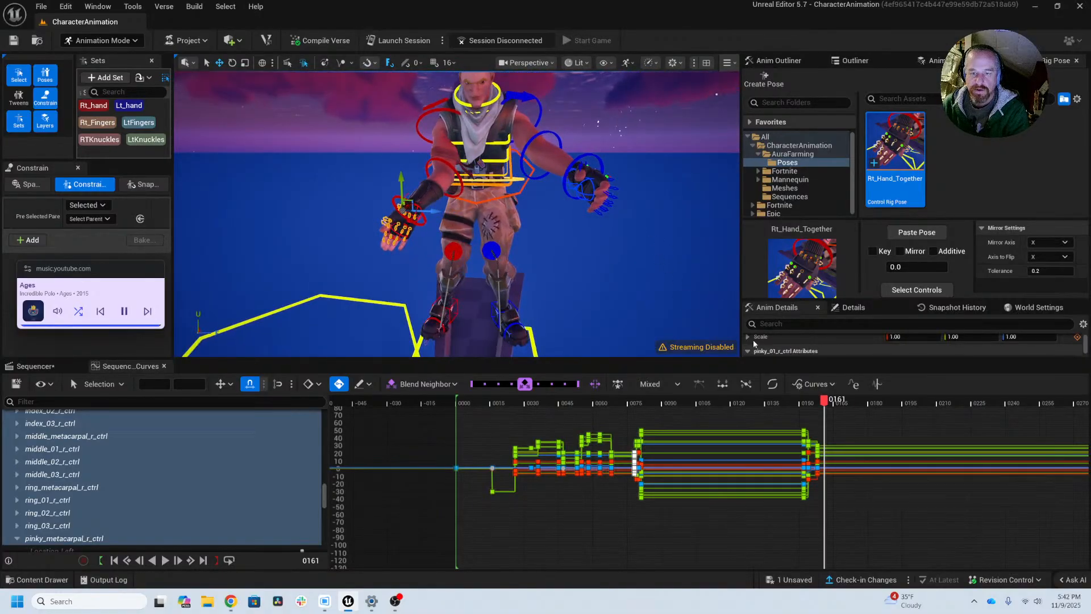
left_click_drag(635, 227, 634, 228, "alt")
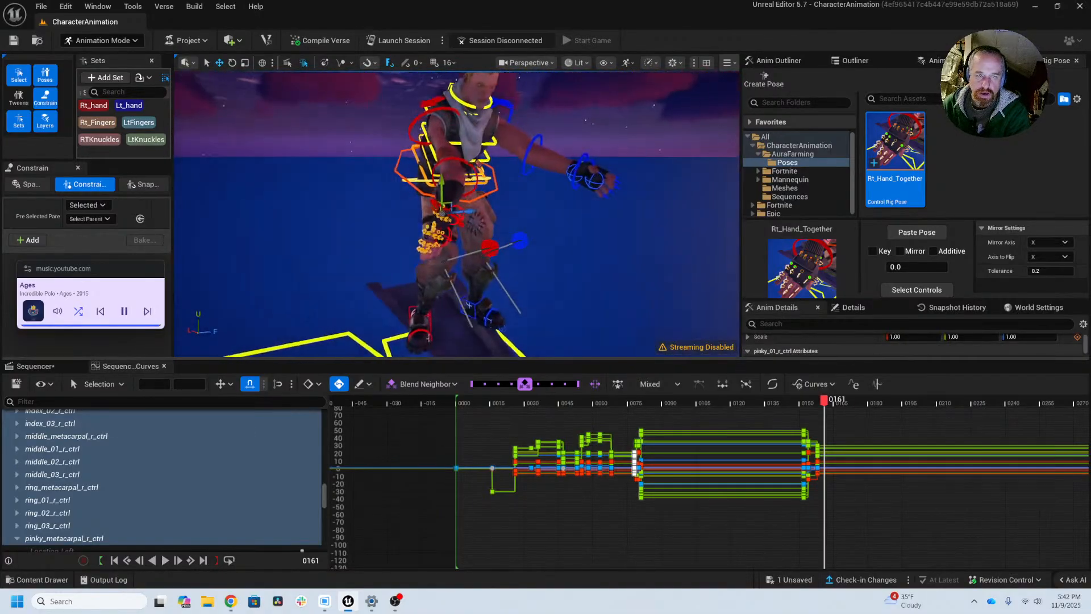
left_click_drag(687, 323, 688, 322, "alt")
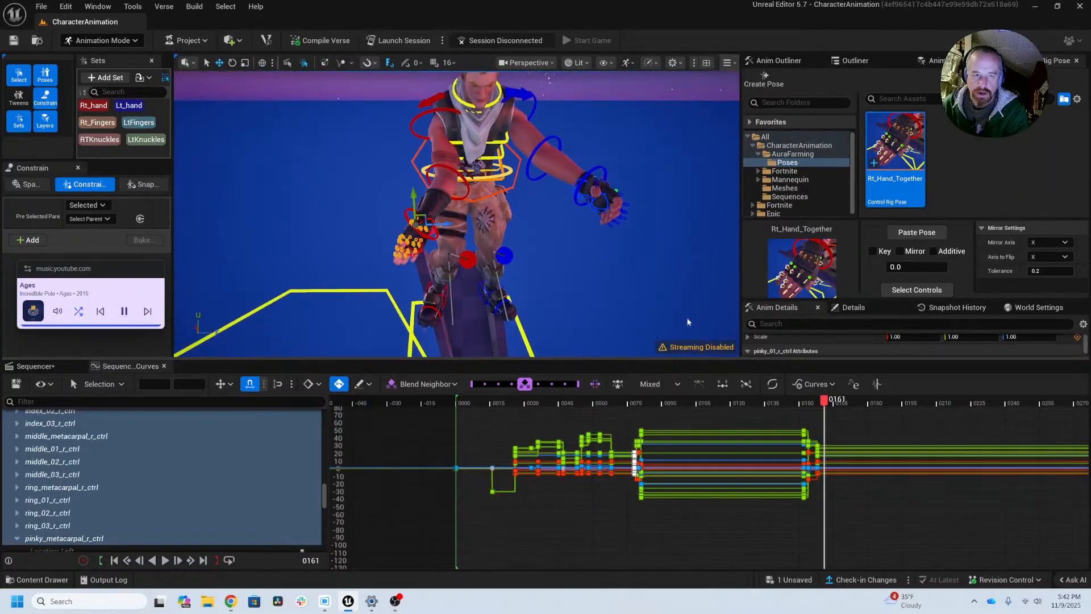
mouse_move(825, 401)
left_mouse_down()
mouse_move(848, 406)
mouse_move(825, 402)
mouse_move(841, 401)
left_mouse_up()
left_click_drag(614, 227, 455, 217, "alt")
key("Left")
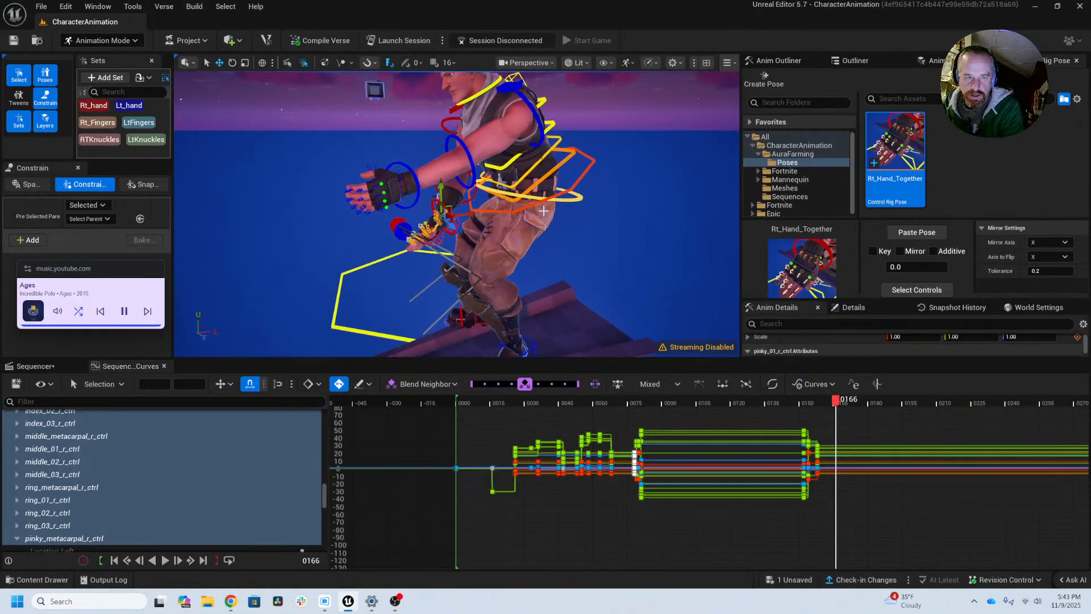
key("Left")
key("Right")
key("Right")
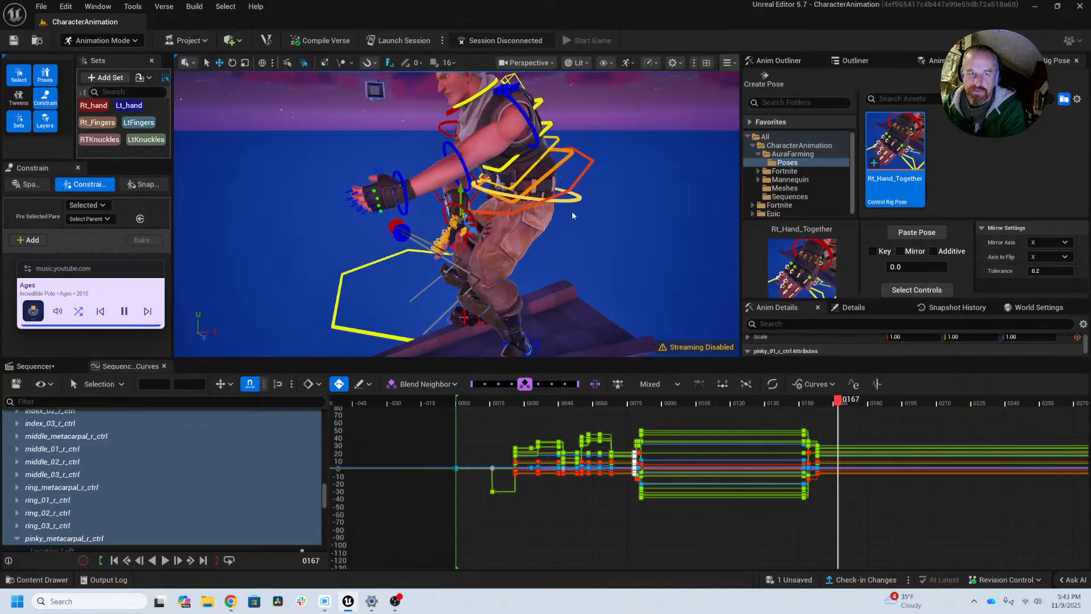
Step: Rotate the Rt_Fingers control set by about 14.5 degrees at frame 167 to bend the fingers upward
scroll(465, 266, "up", 6)
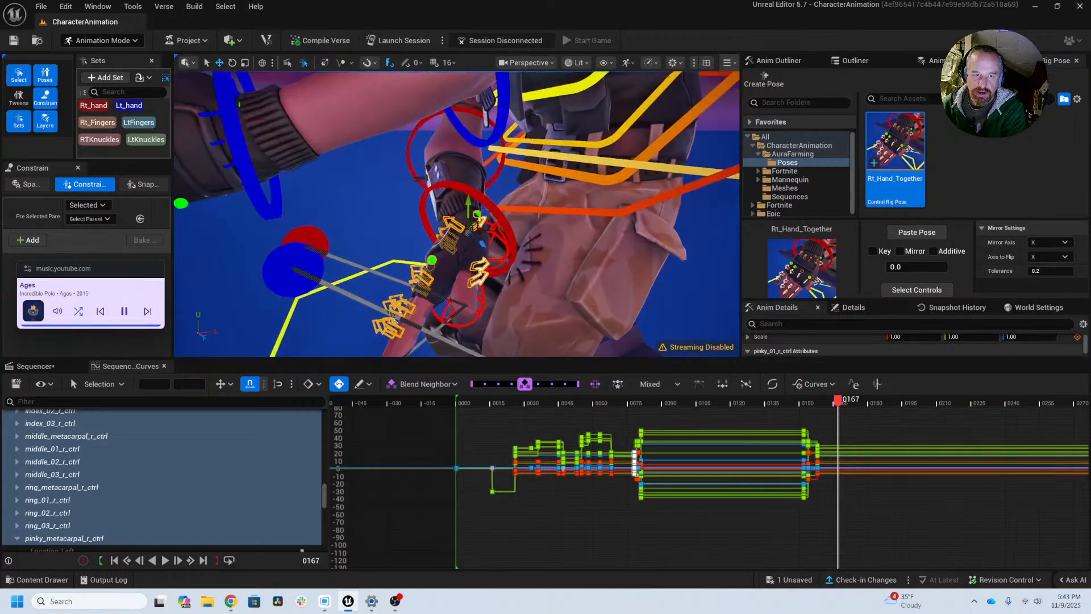
left_click_drag(461, 281, 440, 321, "alt")
scroll(460, 282, "up", 3)
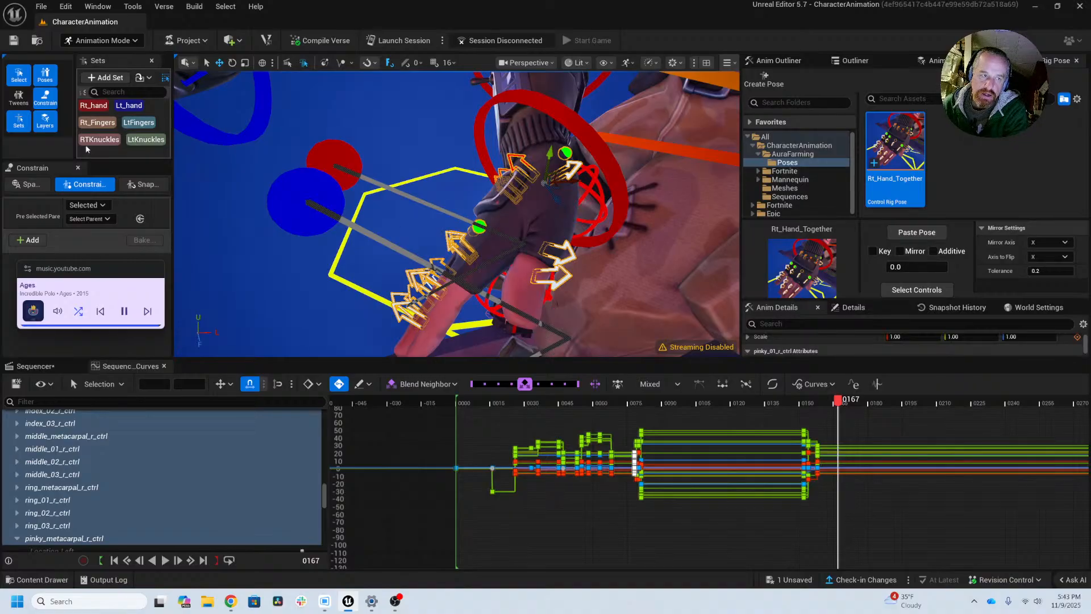
left_click(96, 123)
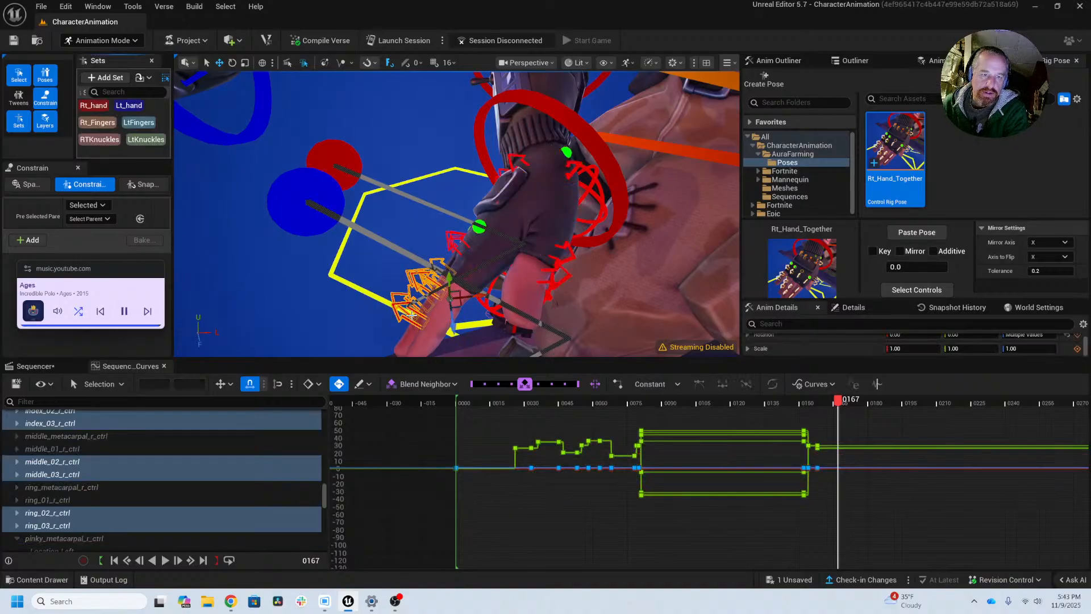
key("e")
left_click_drag(443, 267, 462, 283)
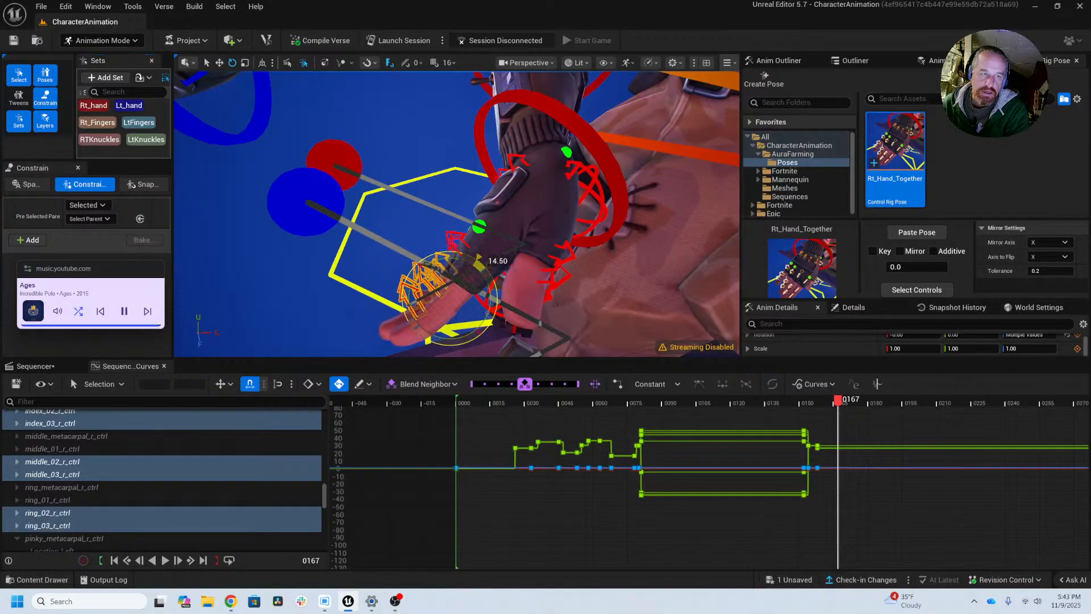
Step: Rotate the RTKnuckles control set at frame 167 to raise the right-hand fingers from the knuckles
left_click(92, 138)
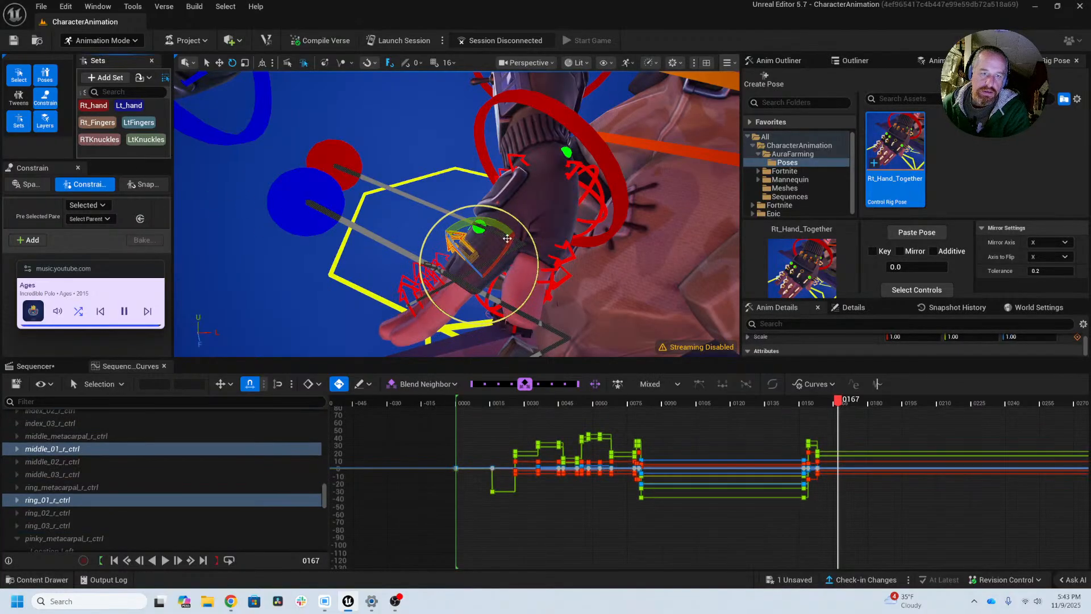
left_click_drag(484, 222, 502, 229)
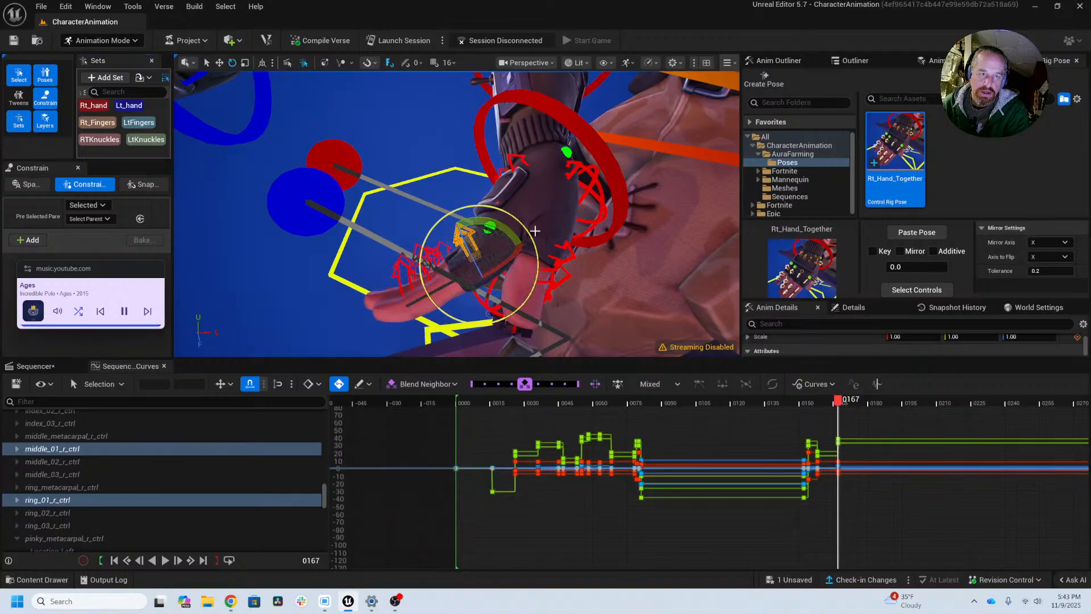
mouse_move(536, 231)
right_mouse_down()
mouse_move(603, 250)
mouse_move(551, 227)
right_mouse_up()
middle_click_drag(552, 227, 551, 278)
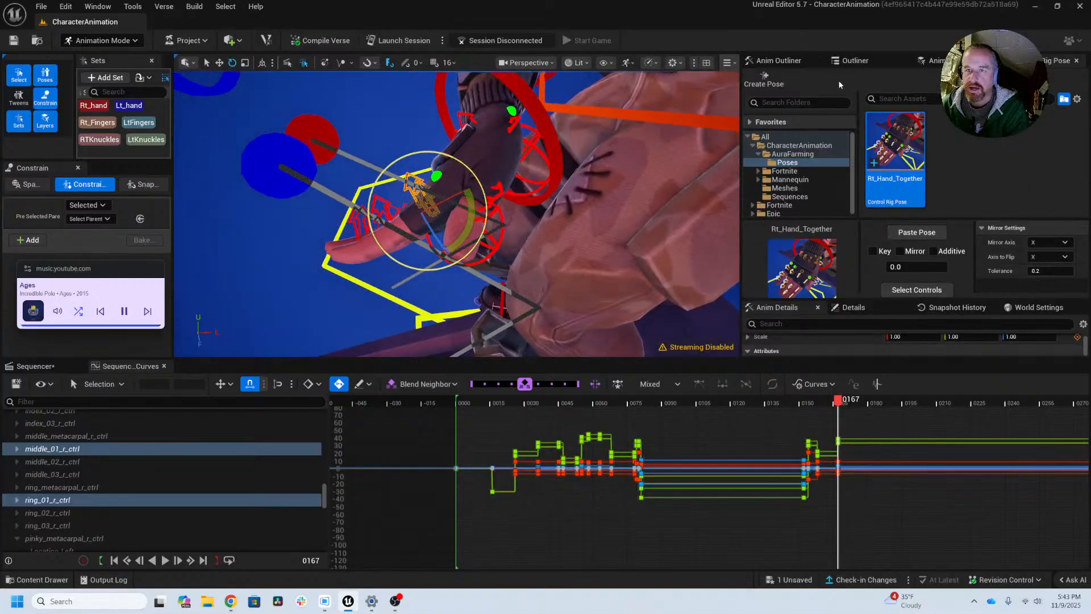
Step: Create a Control Rig pose asset named Rt_Hand_FingerDragUP in the Poses folder
left_click(763, 80)
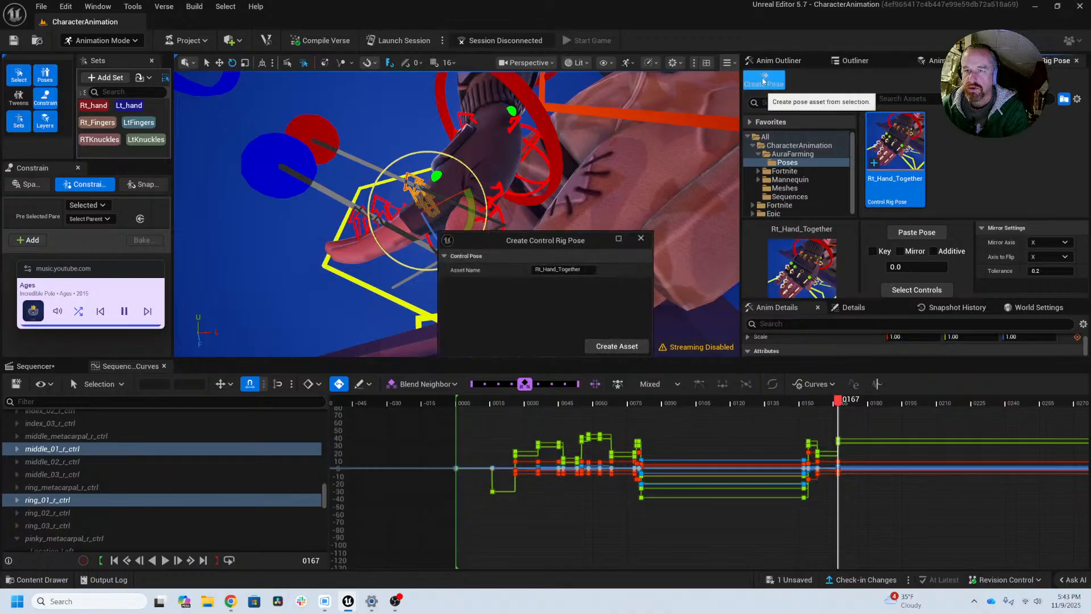
left_click(558, 269)
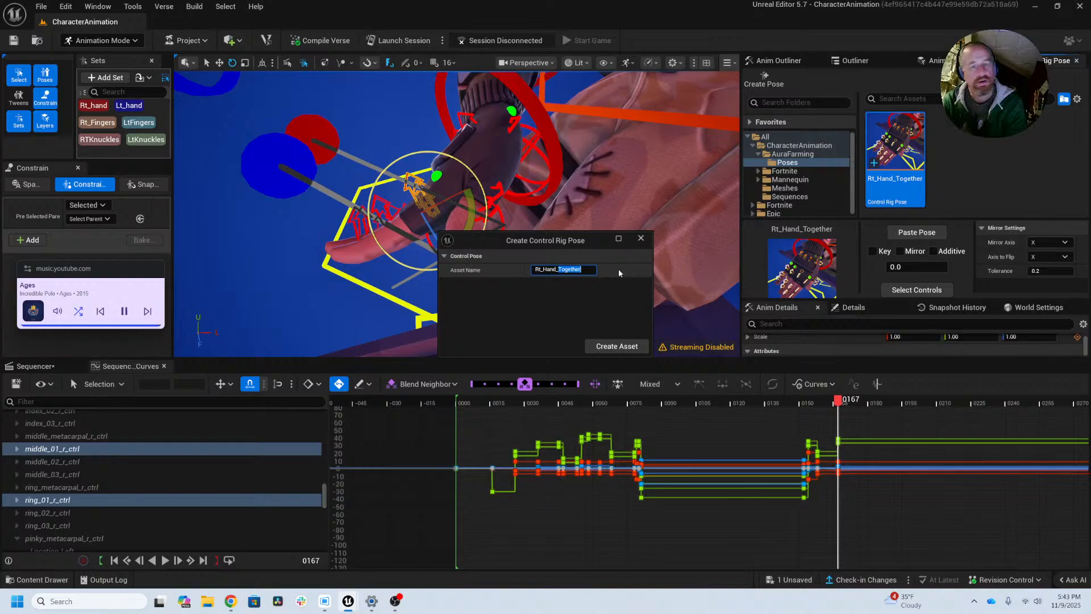
type("Fin")
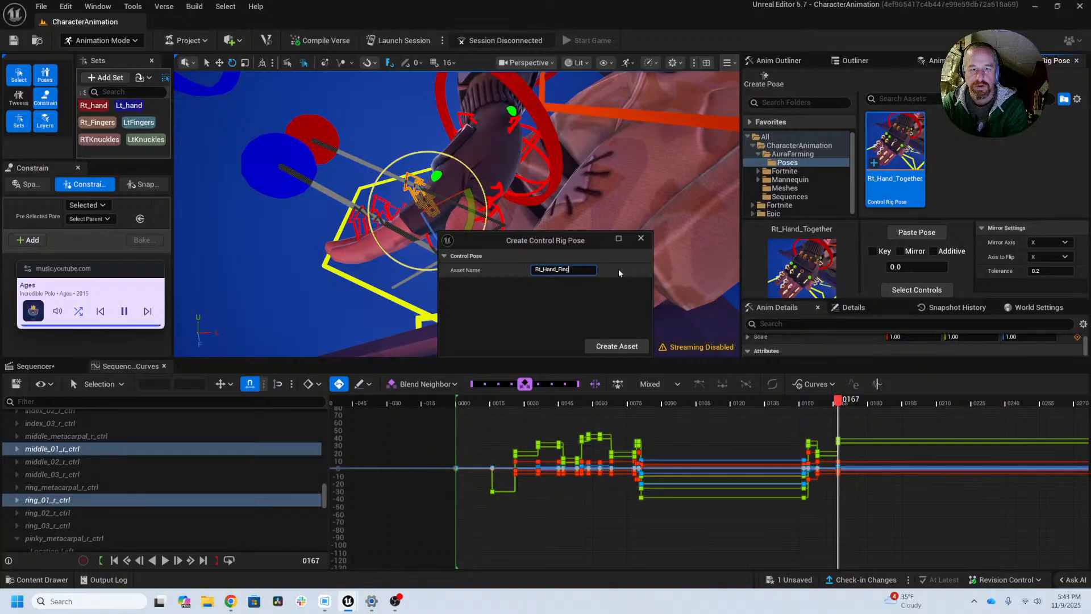
type("gerDragUP")
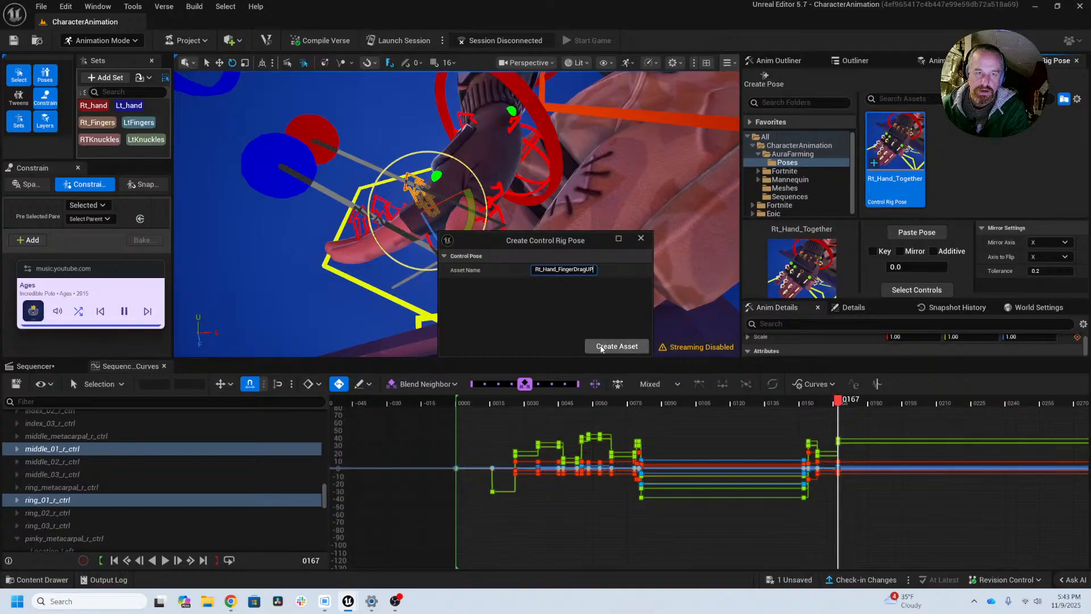
left_click(601, 346)
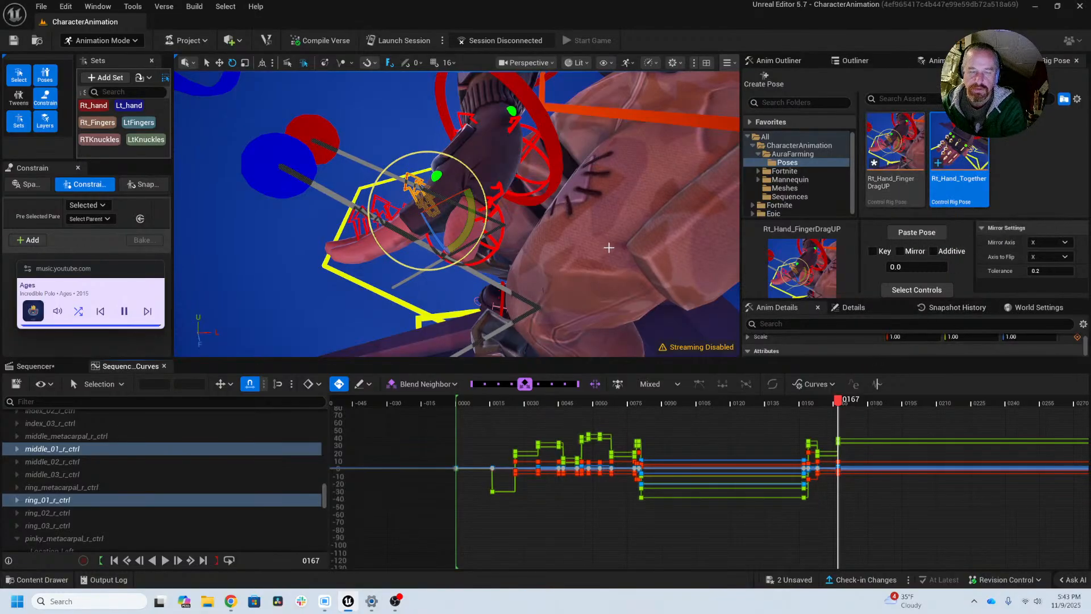
Step: Hide the rig controls and frame a clear close-up of the raised right-hand fingers in the viewport
left_click_drag(455, 227, 443, 278, "alt")
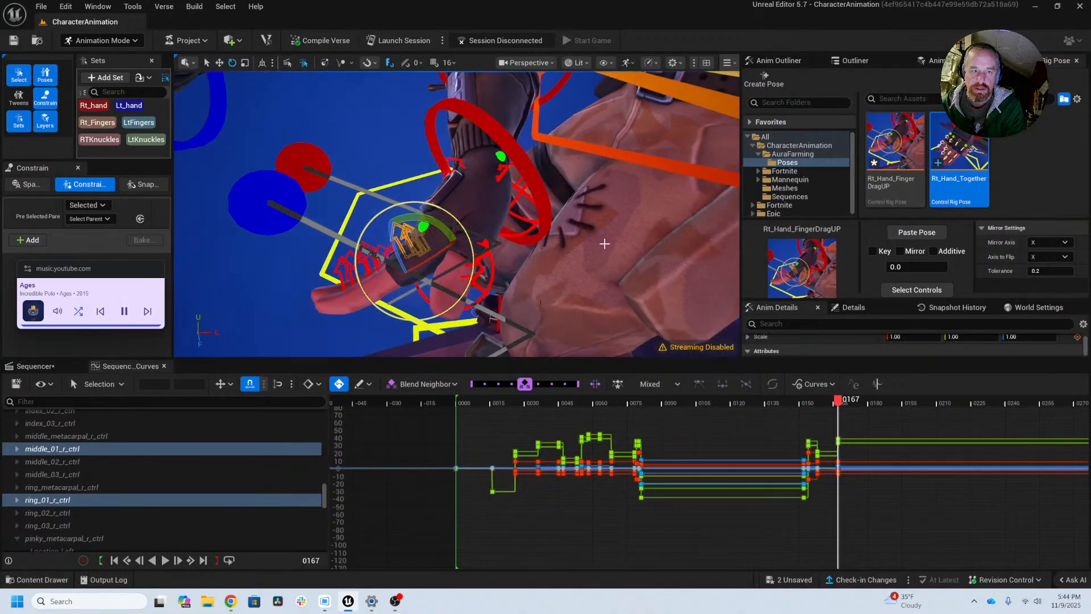
key("t")
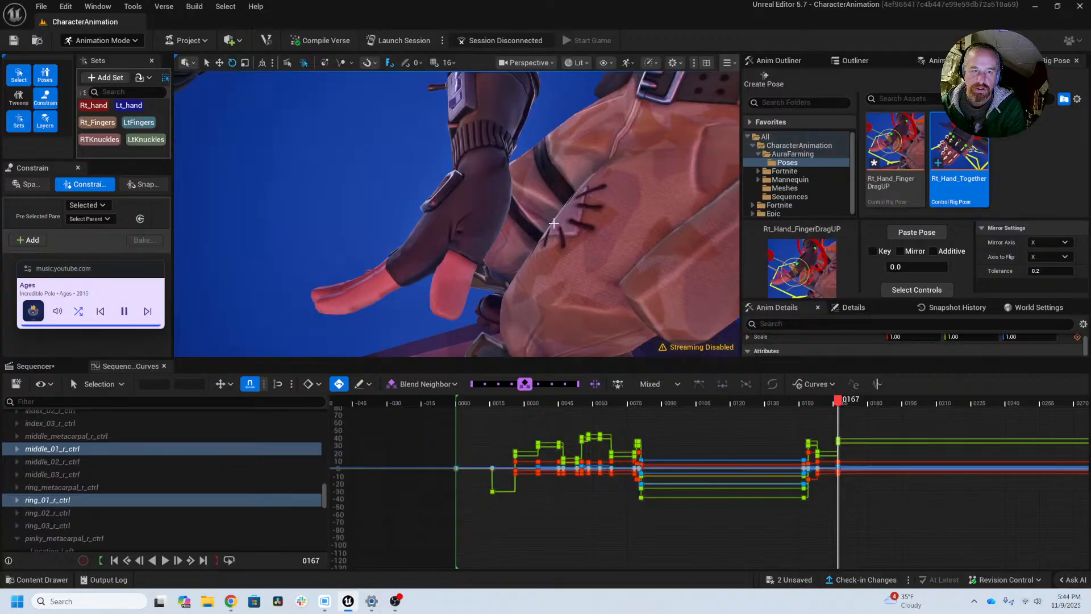
left_click_drag(553, 223, 514, 219, "alt")
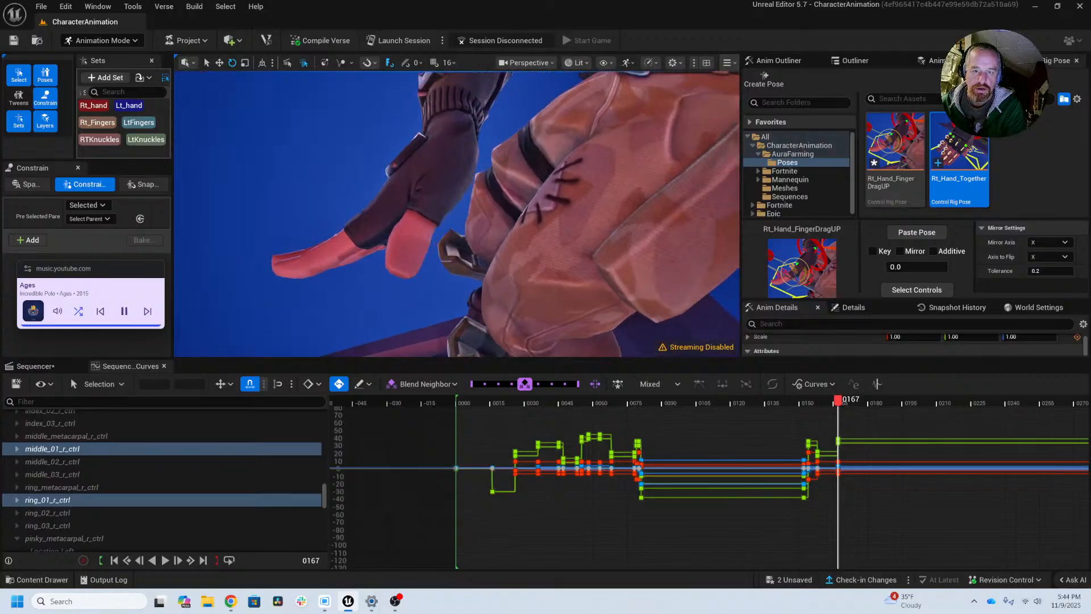
left_click_drag(614, 227, 675, 261, "alt")
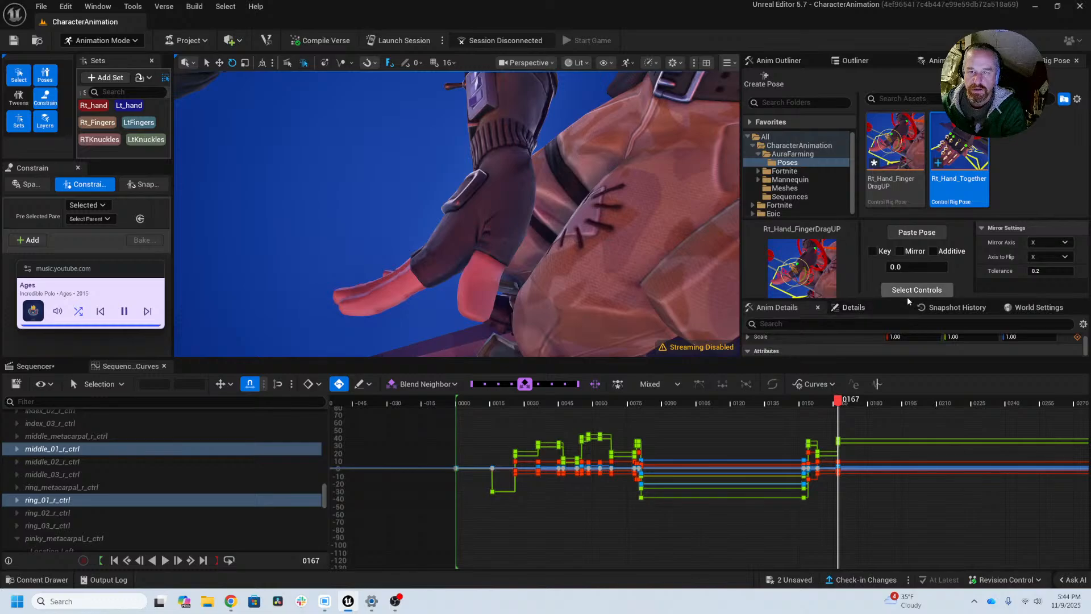
Step: Undock the Control Rig Pose library into a floating window that shows the thumbnail options
mouse_move(907, 300)
left_mouse_down()
mouse_move(895, 334)
mouse_move(895, 294)
left_mouse_up()
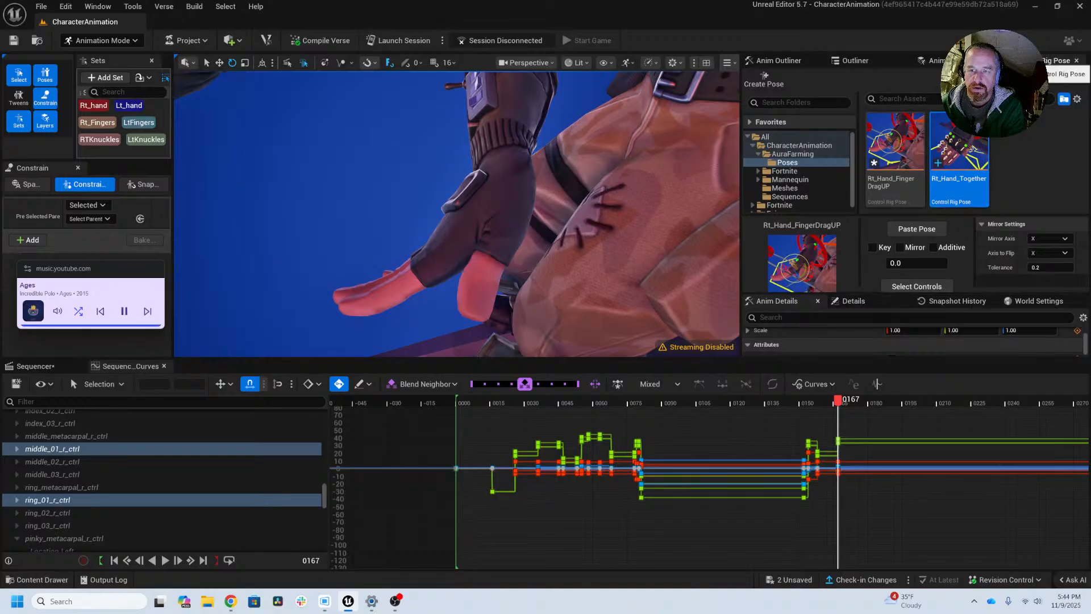
left_click_drag(1048, 61, 1087, 83)
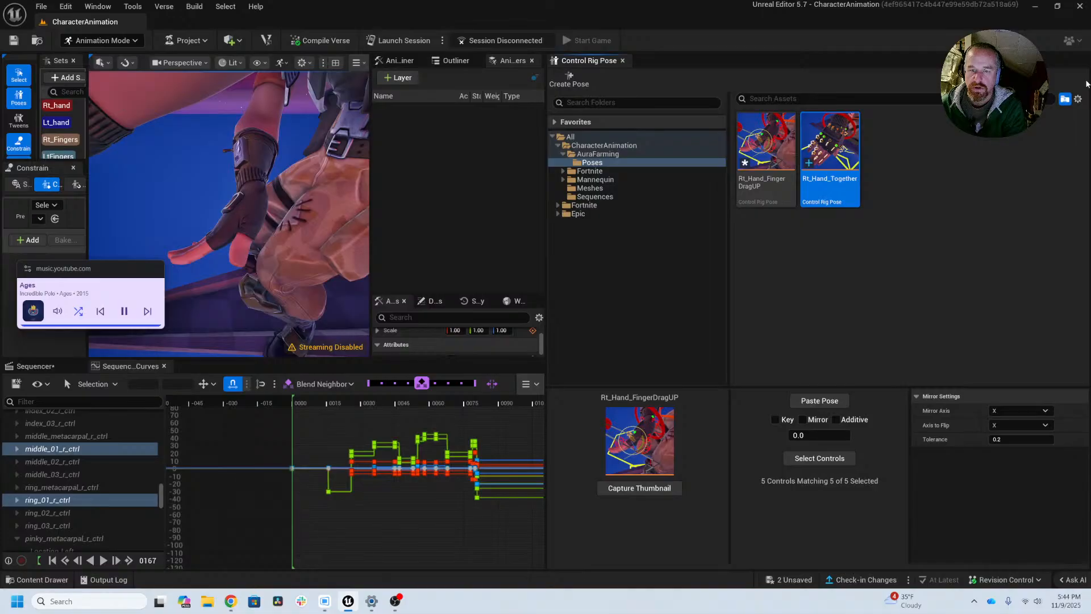
left_click_drag(598, 63, 814, 80)
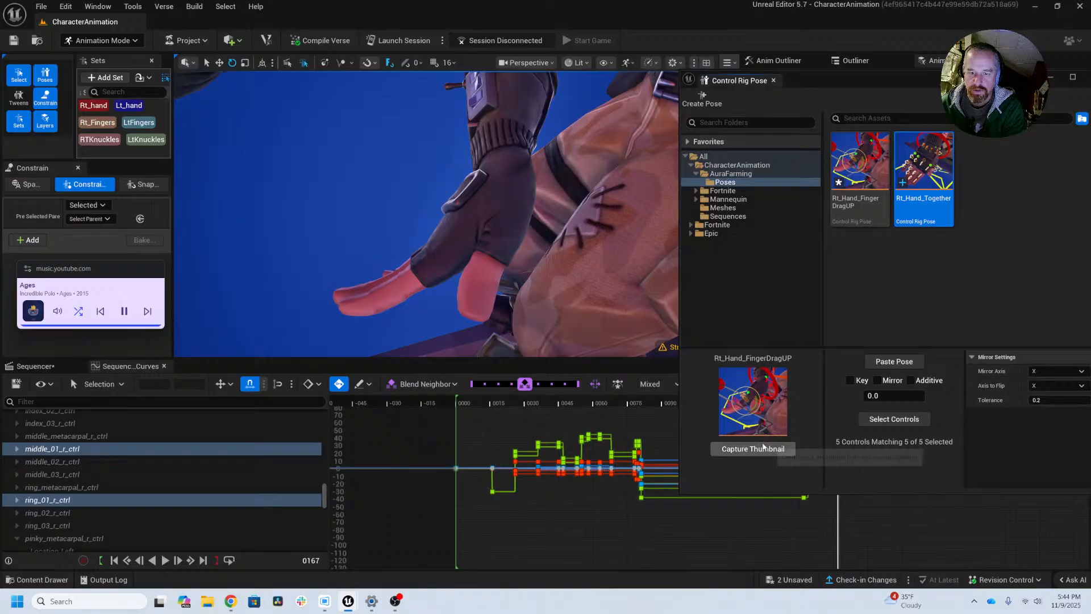
Step: Capture the right-hand close-up as the Rt_Hand_FingerDragUP pose thumbnail and show the rig controls again
left_click(763, 447)
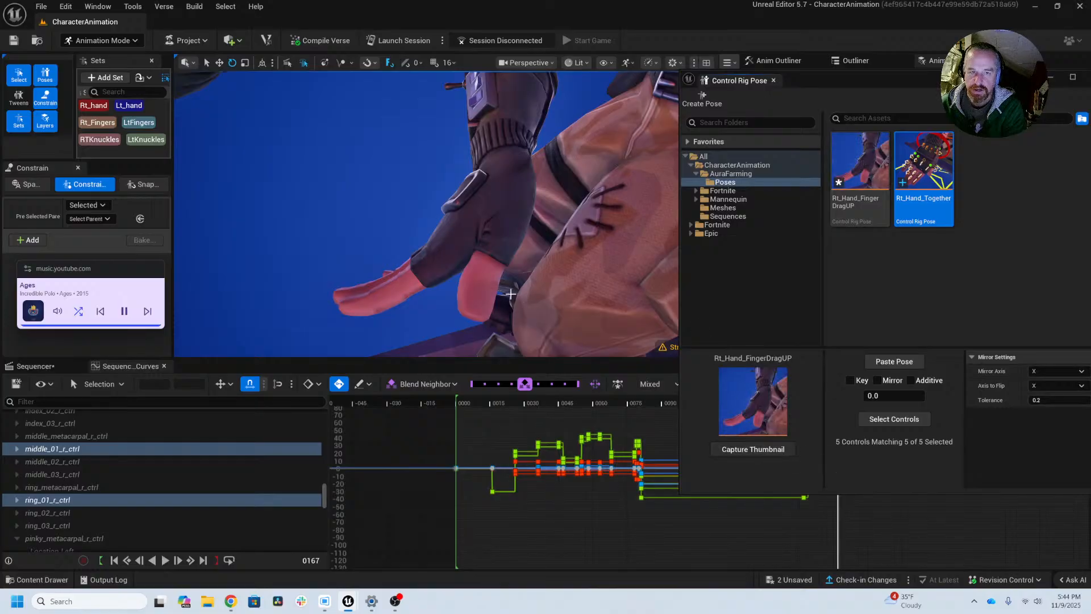
mouse_move(525, 290)
middle_mouse_down()
mouse_move(506, 293)
mouse_move(496, 347)
mouse_move(514, 333)
mouse_move(506, 278)
mouse_move(532, 291)
middle_mouse_up()
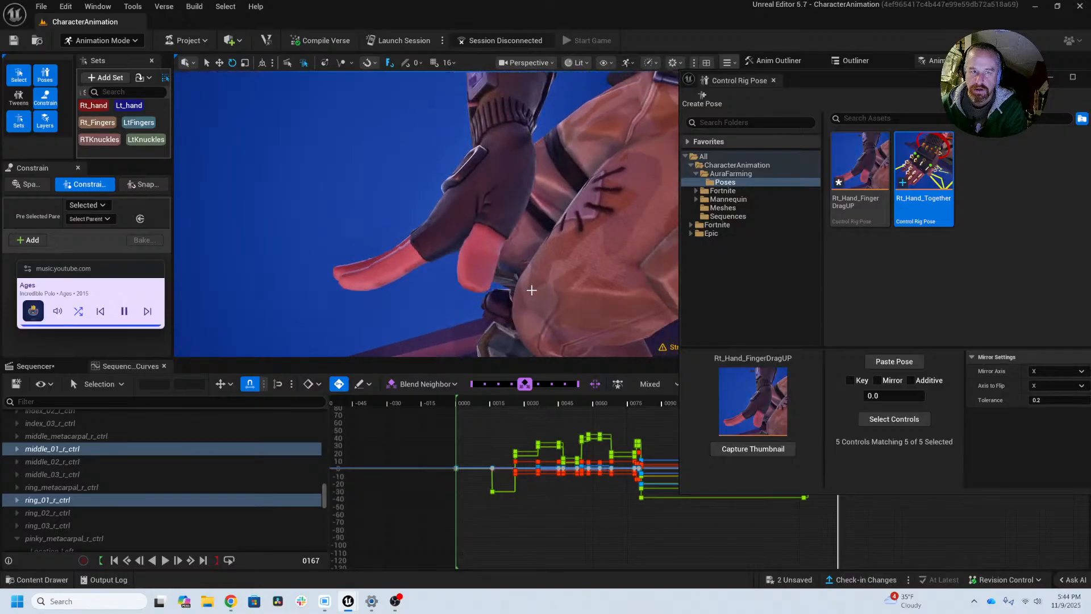
left_click(743, 452)
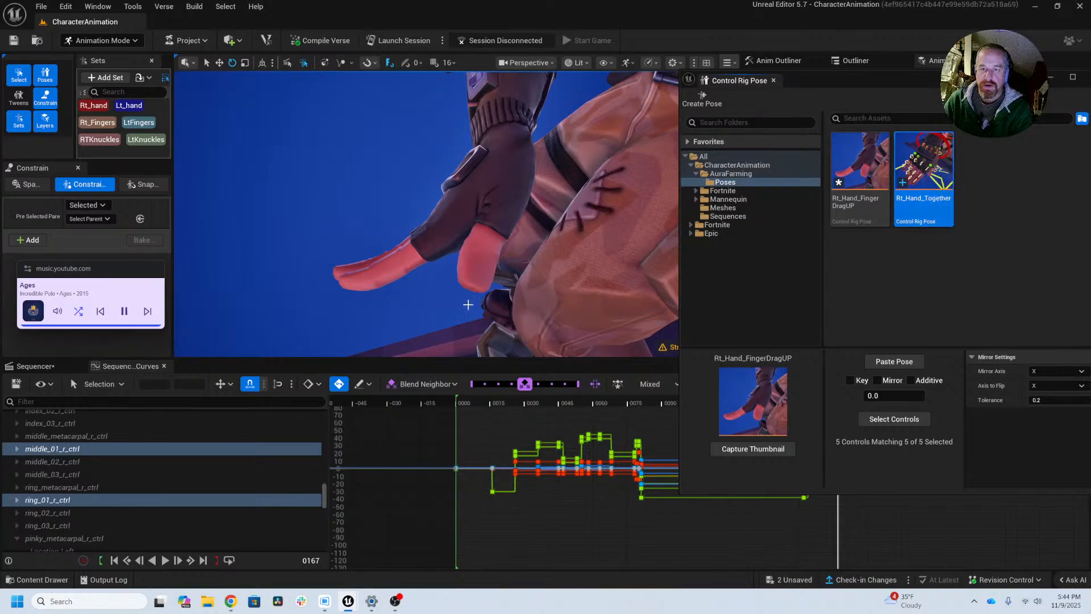
key("g")
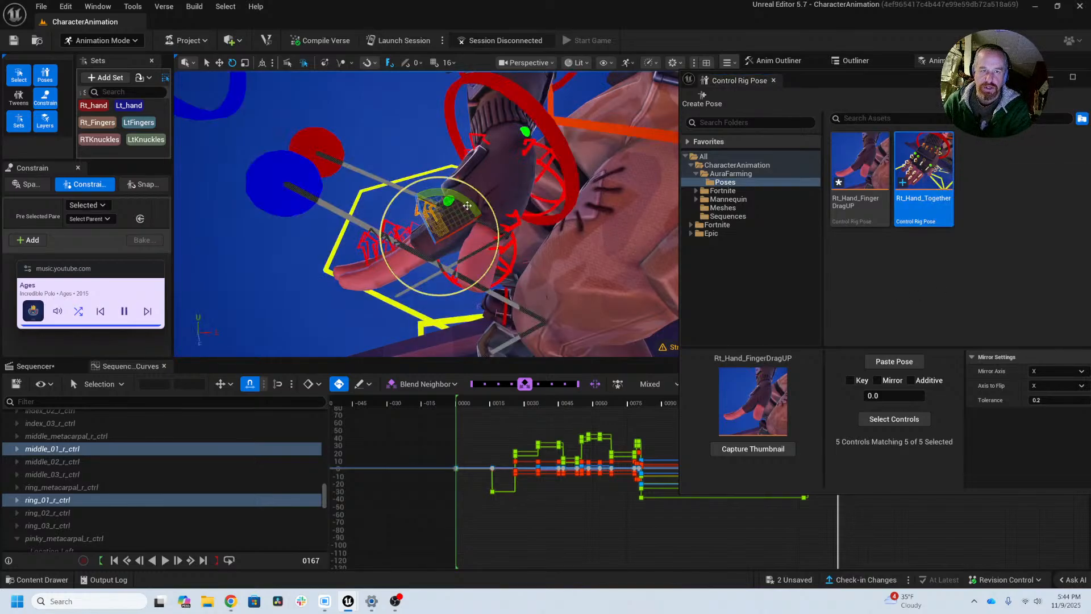
Step: Move to frame 45 and frame a clear close-up of the right hand with the rig controls hidden
left_click_drag(427, 239, 552, 321, "alt")
scroll(390, 258, "down", 3)
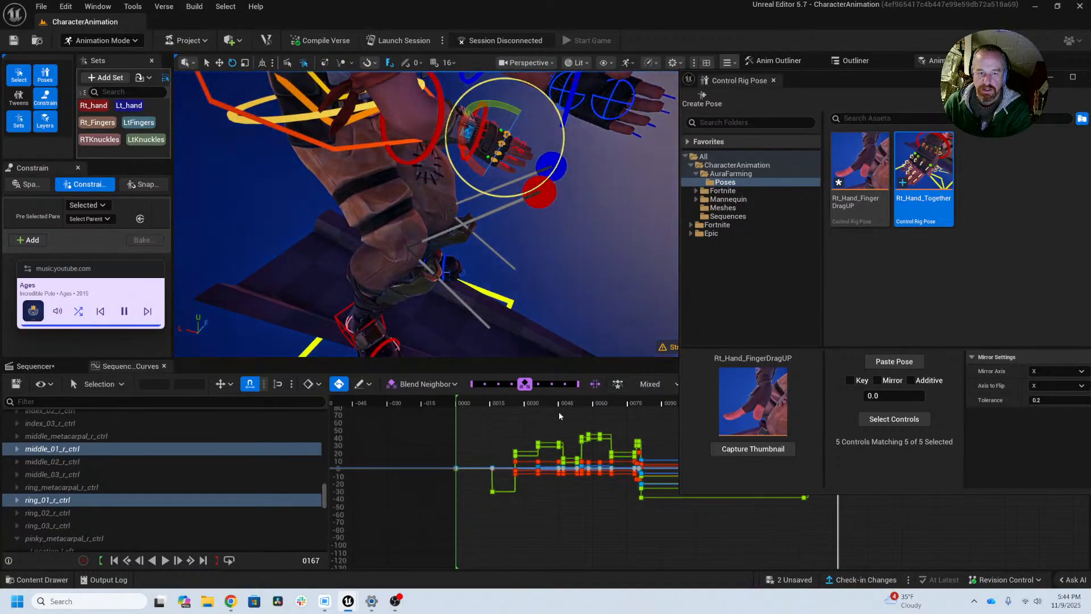
mouse_move(557, 400)
left_mouse_down()
mouse_move(537, 400)
mouse_move(551, 400)
left_mouse_up()
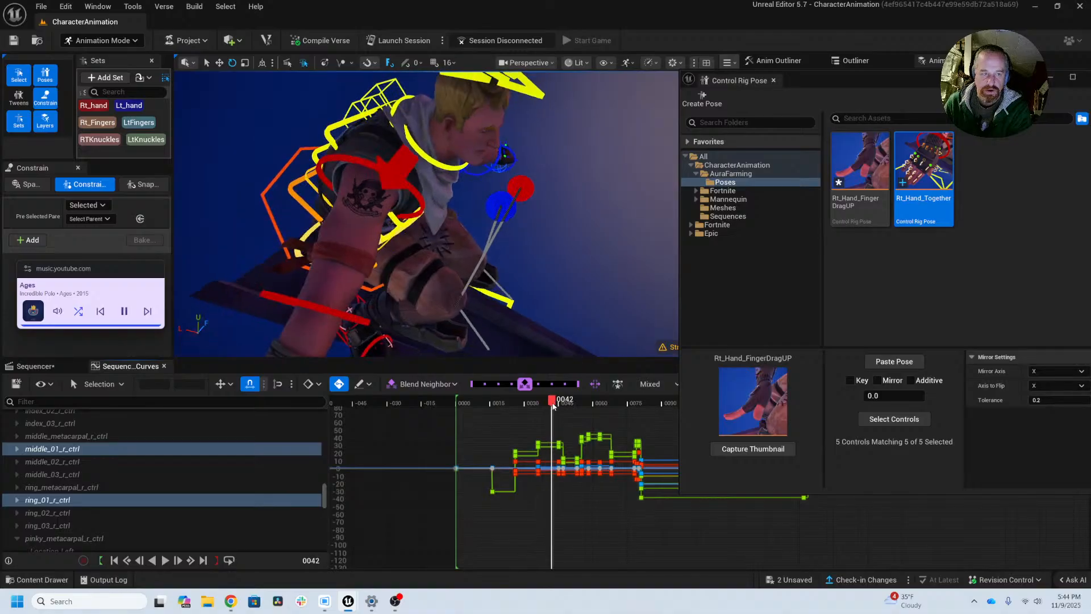
left_click_drag(379, 297, 597, 145, "alt")
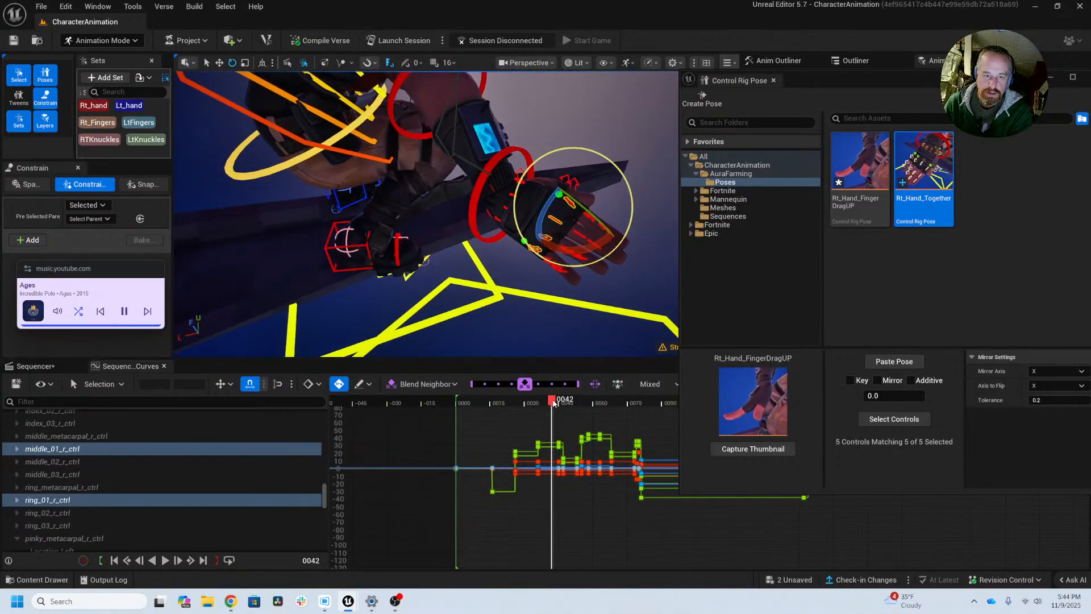
left_click_drag(554, 401, 561, 403)
left_click_drag(570, 312, 503, 348, "alt")
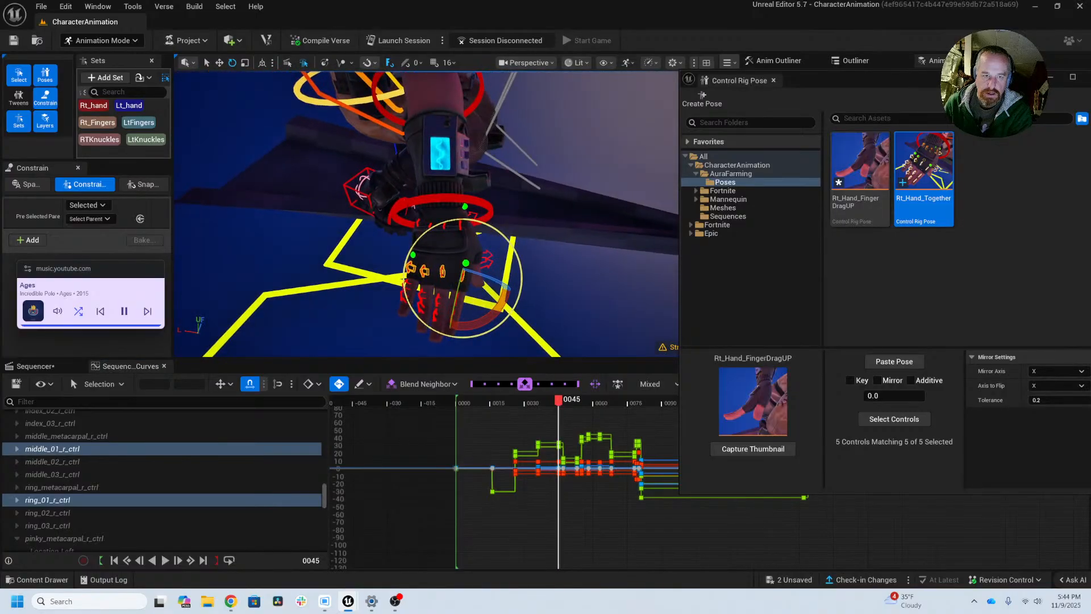
left_click_drag(543, 307, 439, 283, "alt")
key("g")
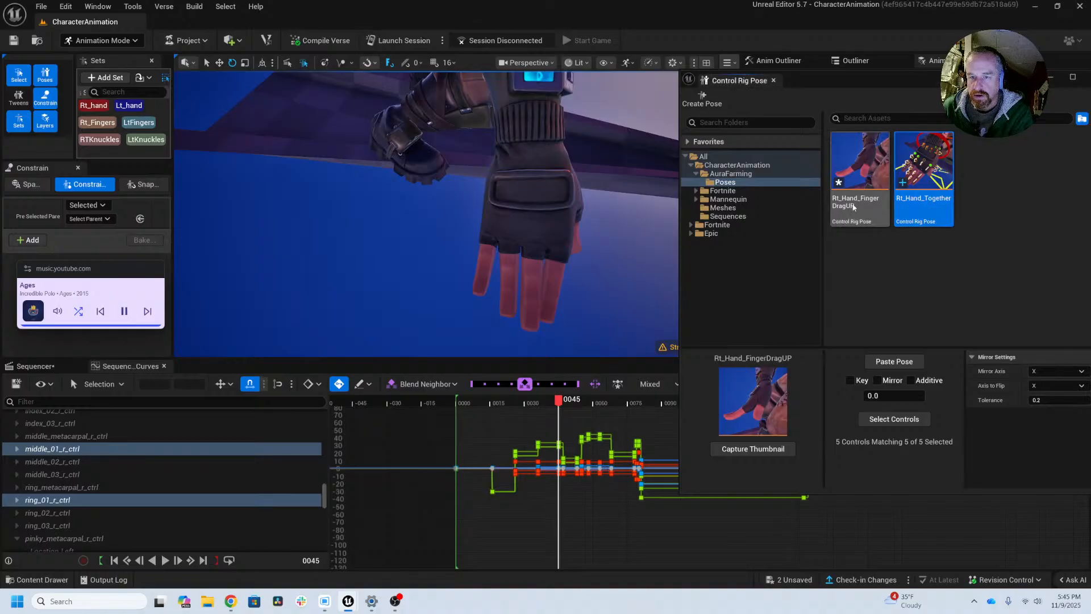
Step: Capture a clean close-up of the right hand as the Rt_Hand_Together pose thumbnail, adjusting the framing and recapturing it
left_click(916, 204)
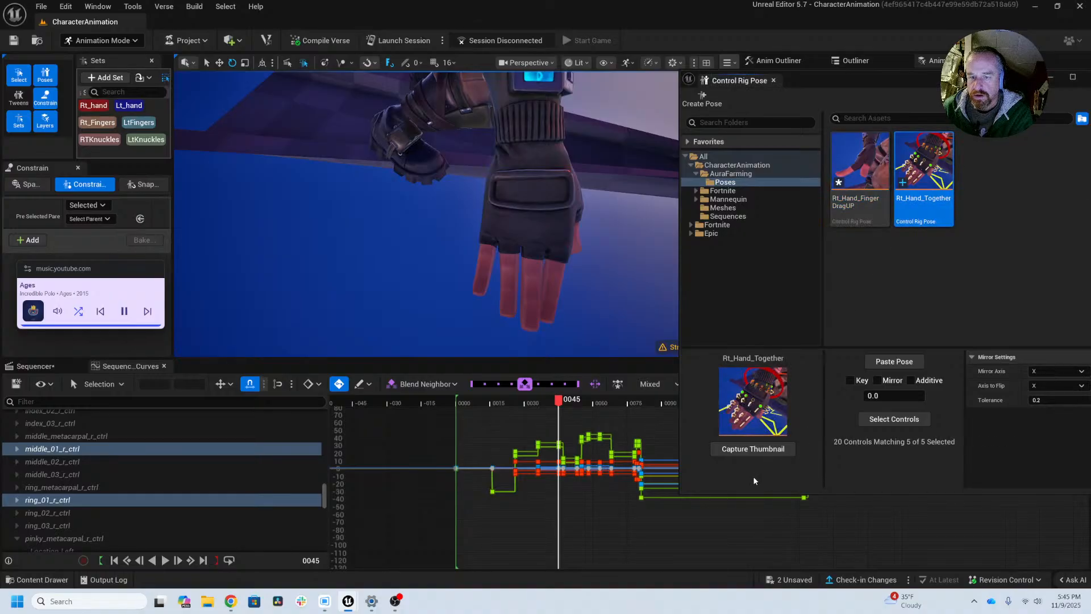
left_click(751, 451)
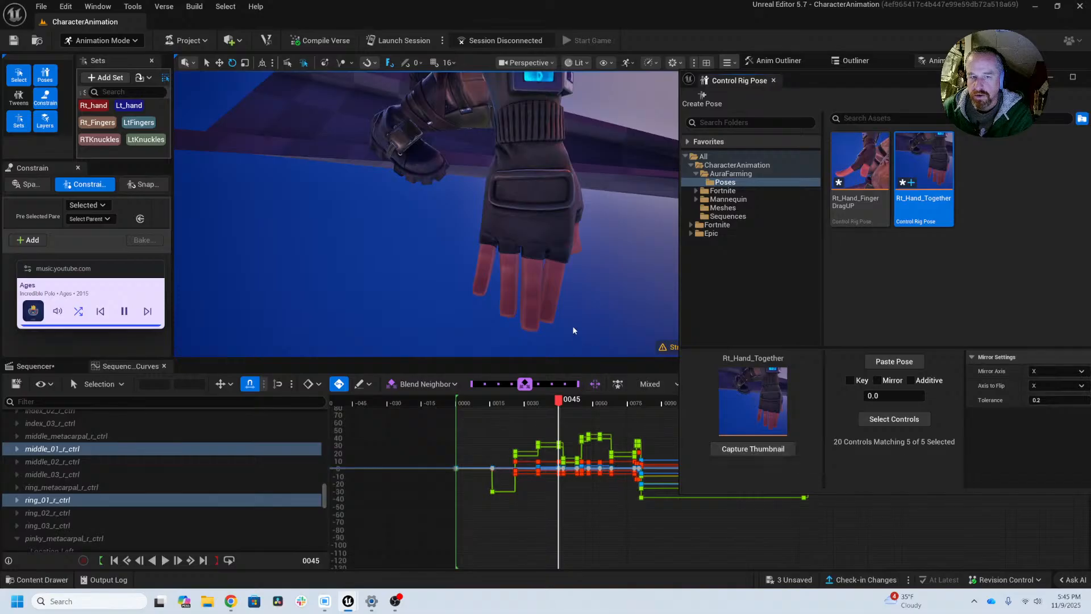
middle_click_drag(574, 329, 557, 264)
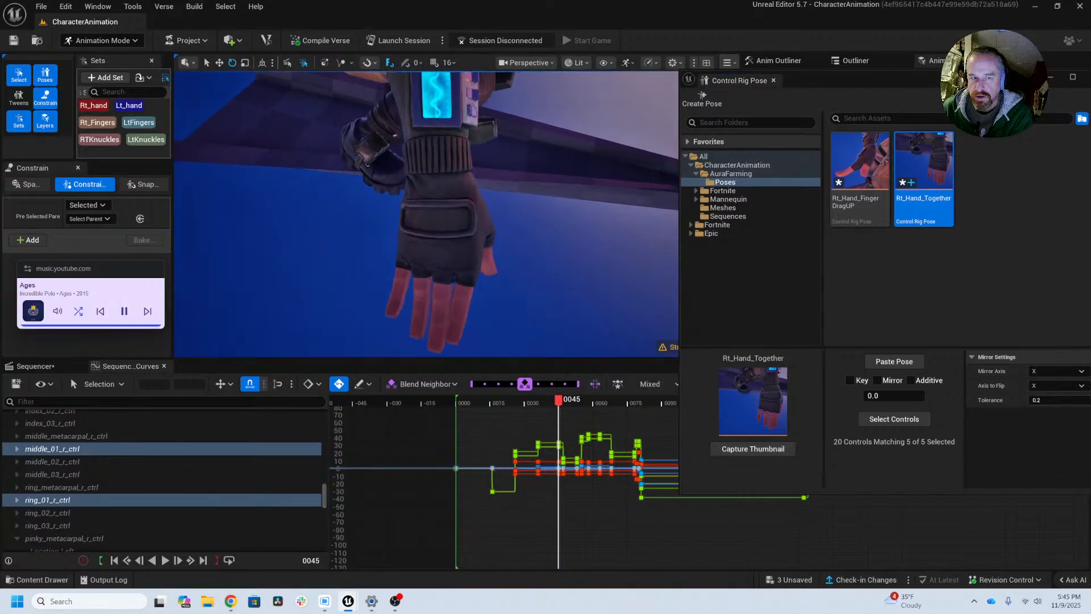
middle_click_drag(575, 329, 585, 302)
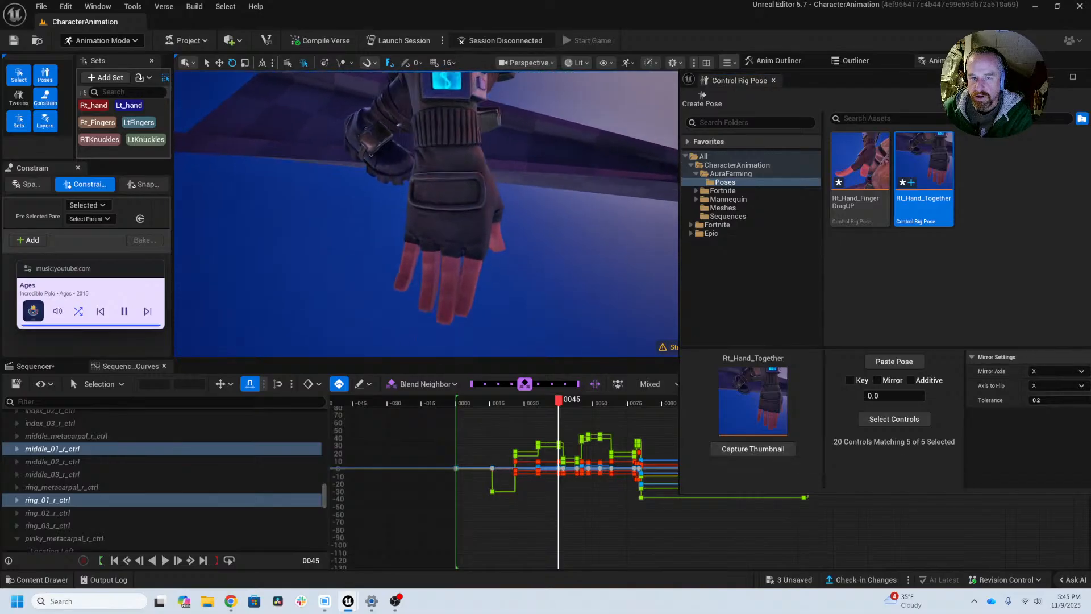
left_click(739, 449)
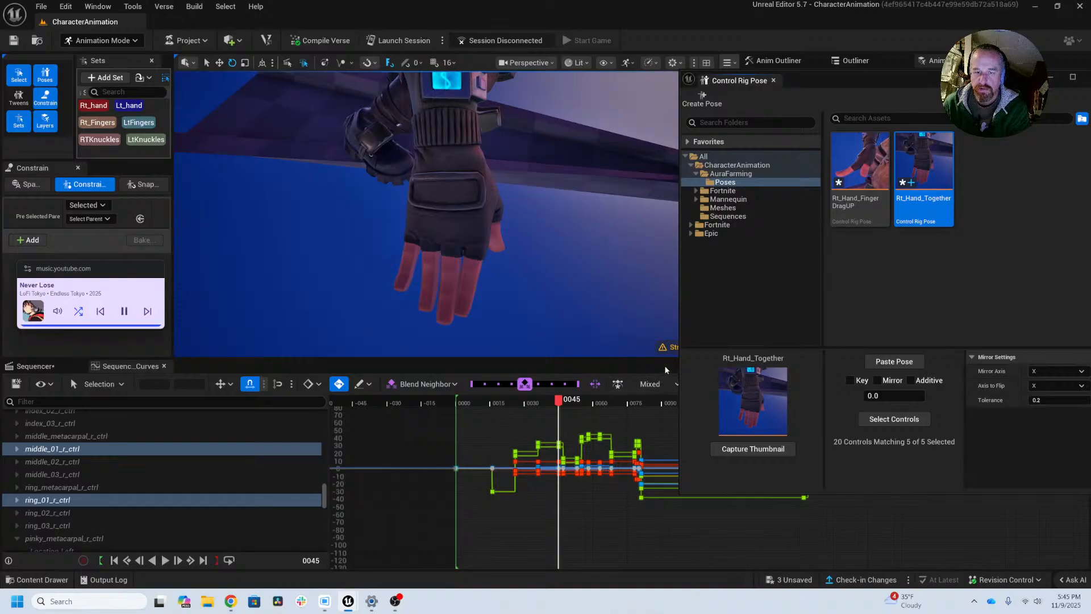
Step: Shorten the floating pose library to uncover the curves, then return to frame 167 with the rig controls shown around the right hand
left_click_drag(965, 494, 965, 355)
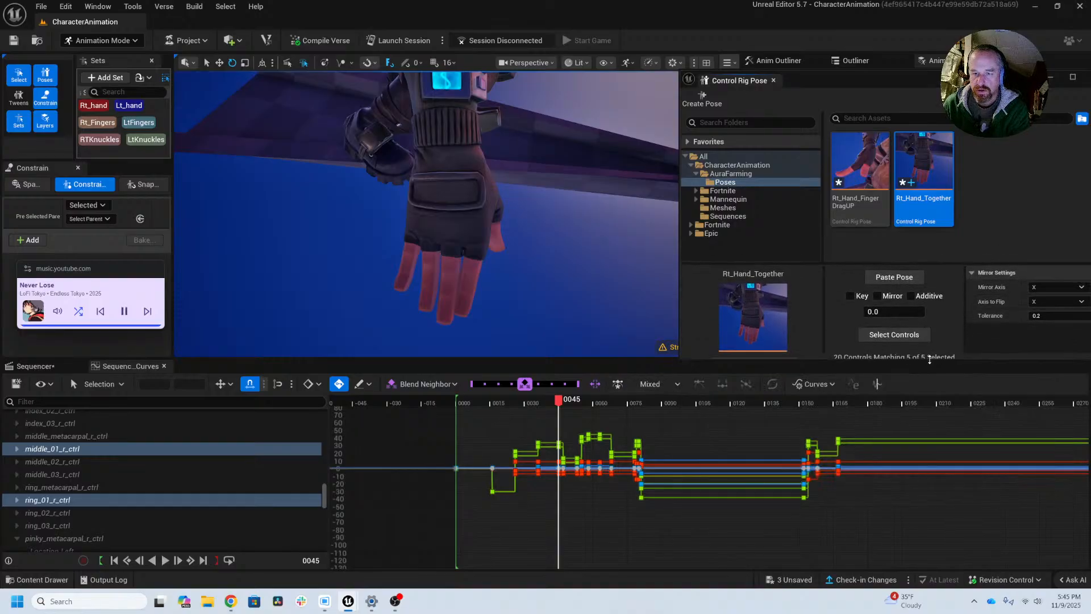
left_click(843, 401)
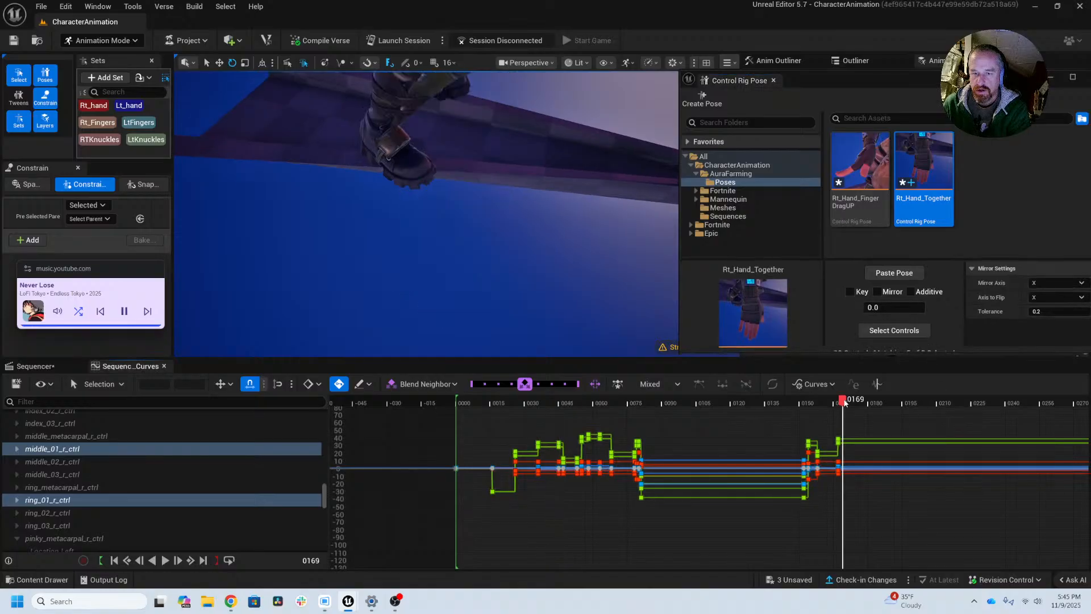
key("Left")
key("Left")
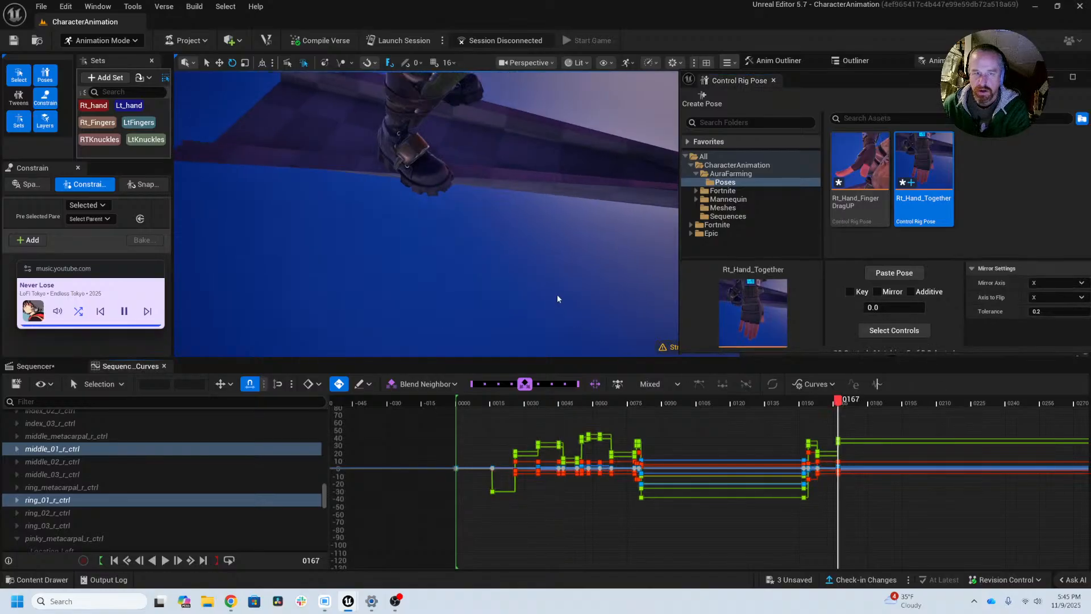
key("f")
right_click_drag(650, 256, 671, 256, "alt")
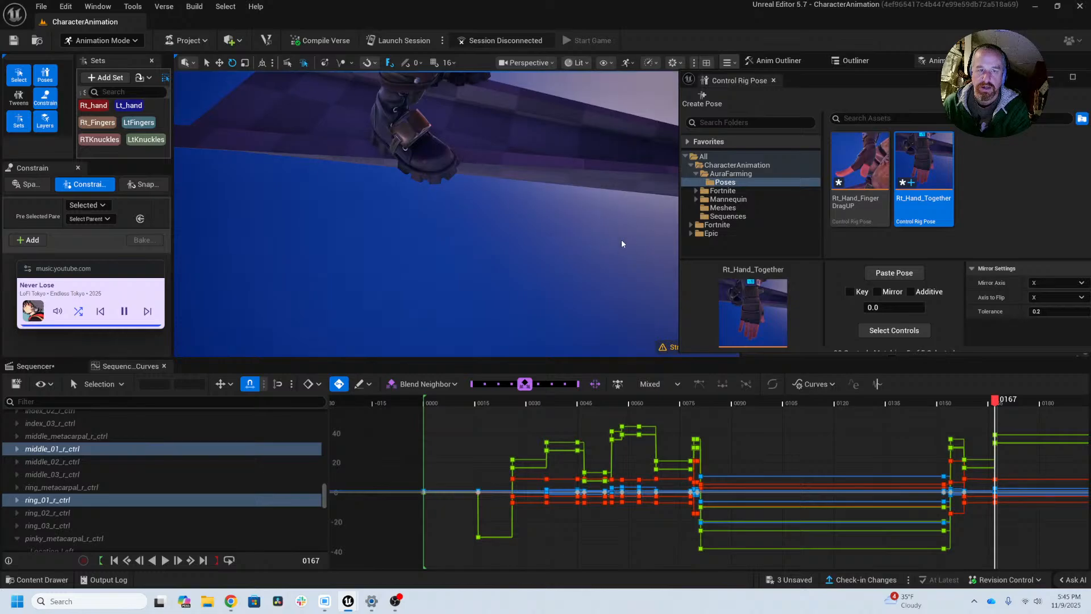
key("g")
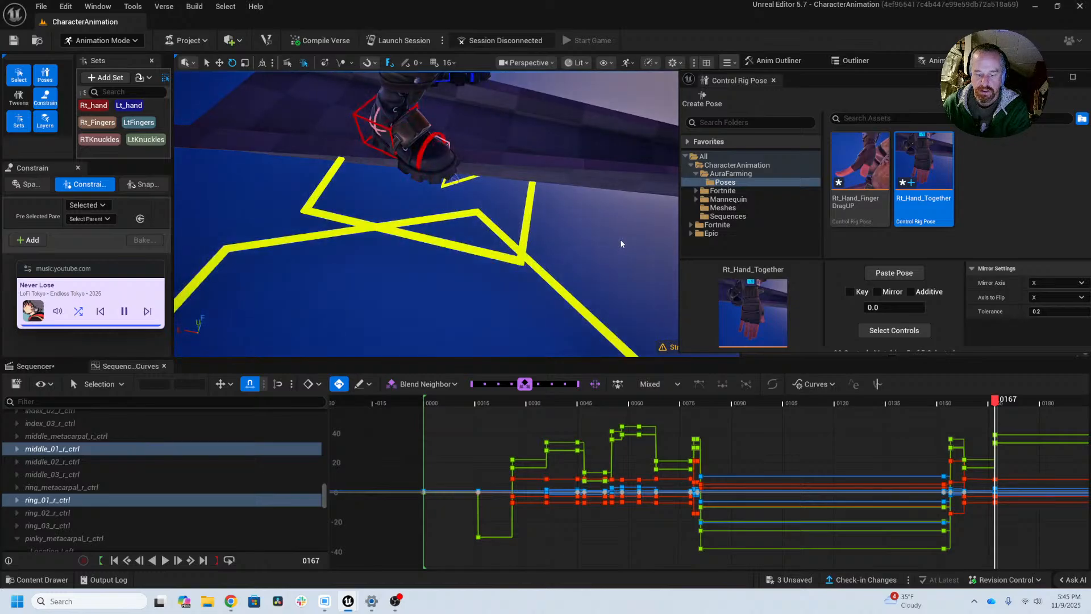
key("f")
left_click_drag(581, 262, 589, 262, "alt")
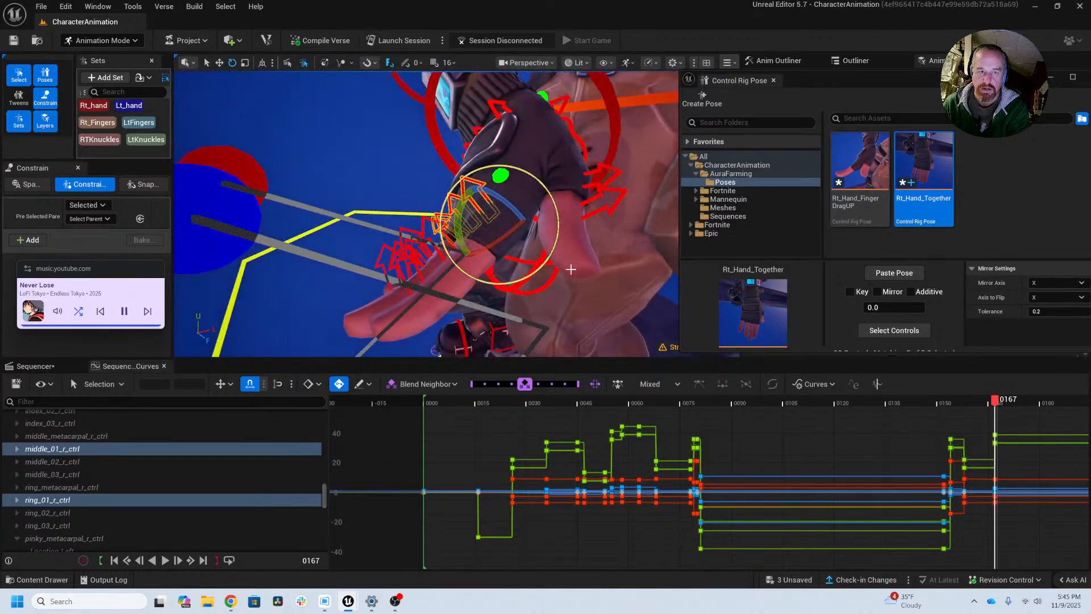
mouse_move(572, 268)
right_mouse_down("alt")
mouse_move(529, 271)
mouse_move(569, 274)
right_mouse_up("alt")
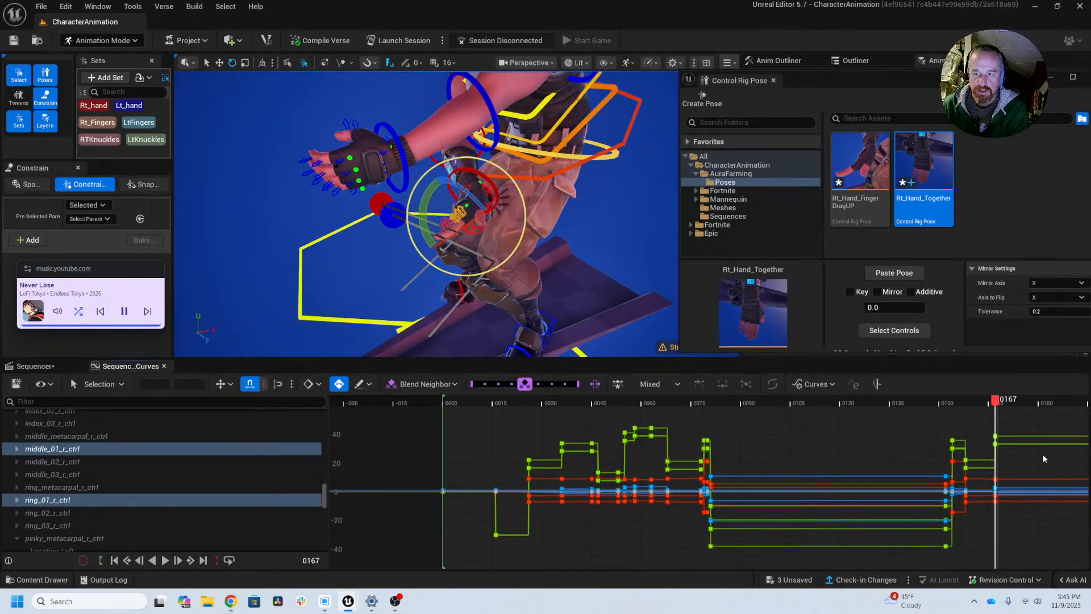
Step: Key the selected right knuckle controls at frame 169 to hold their raised pose
right_click_drag(1043, 455, 687, 456)
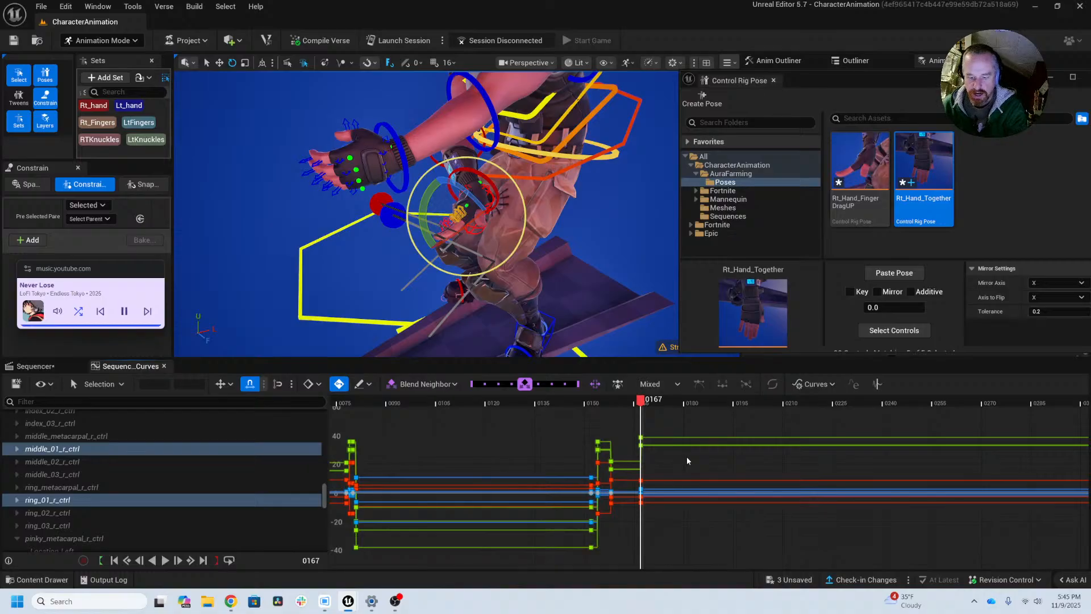
key("Right")
key("Right")
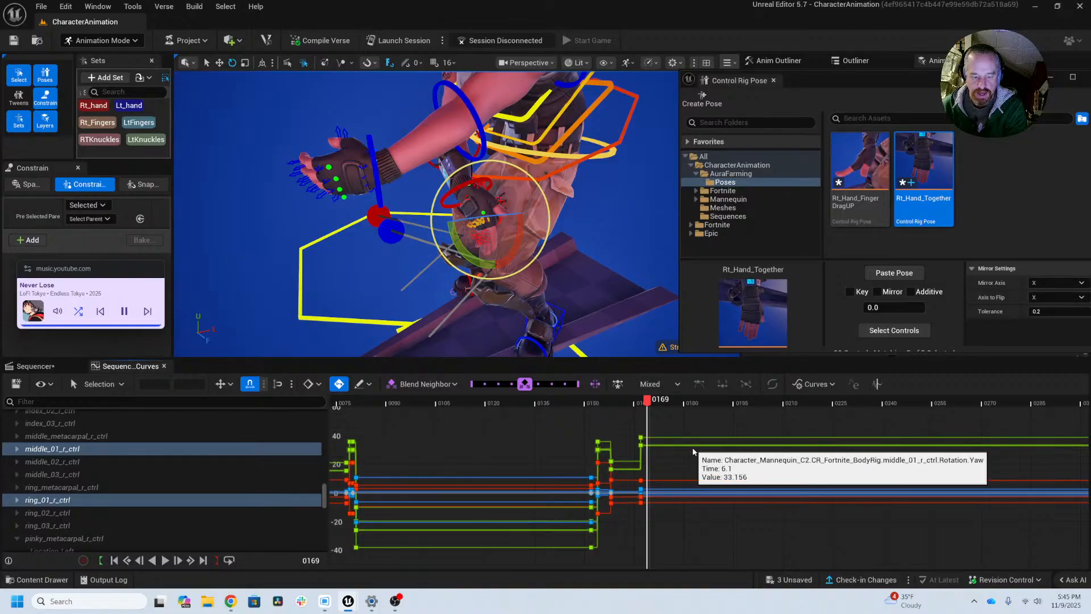
key("s")
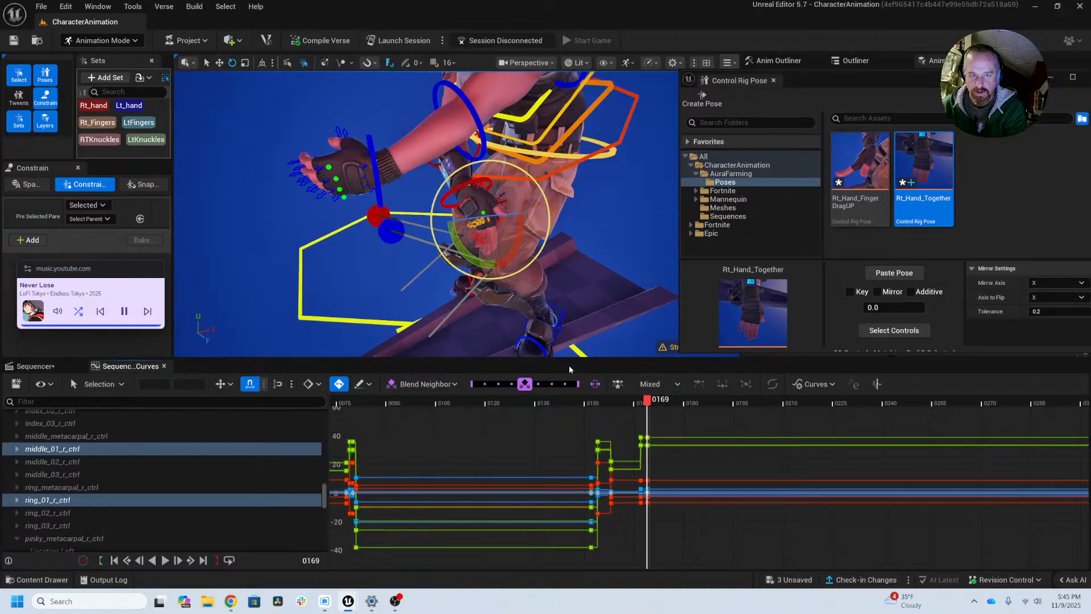
Step: At frame 170, select the Rt_Fingers control set and rotate the finger joints to reduce their bend
key("Right")
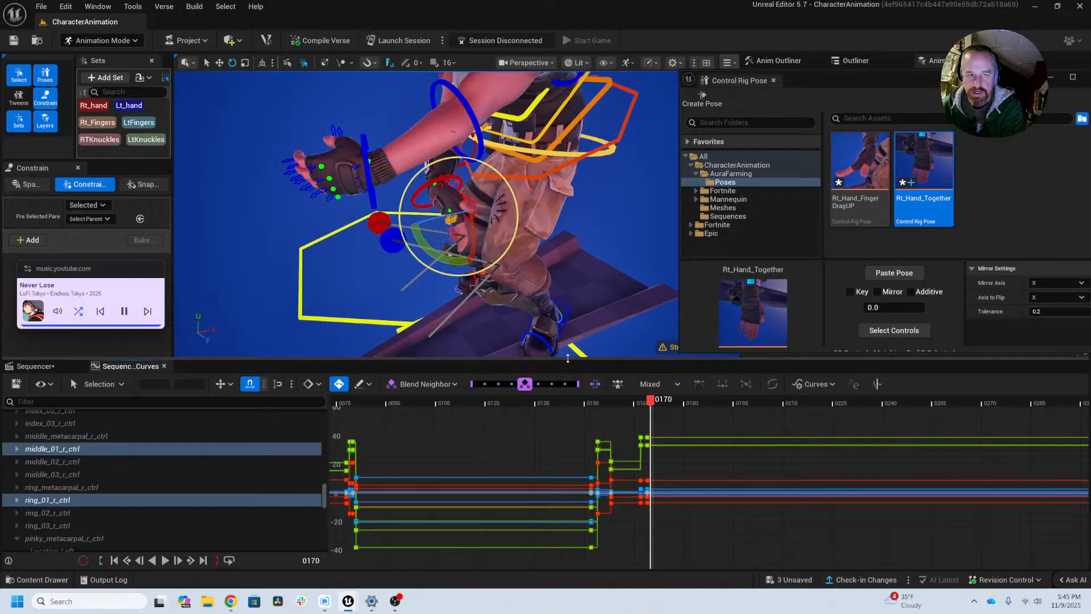
left_click_drag(544, 288, 471, 289, "alt")
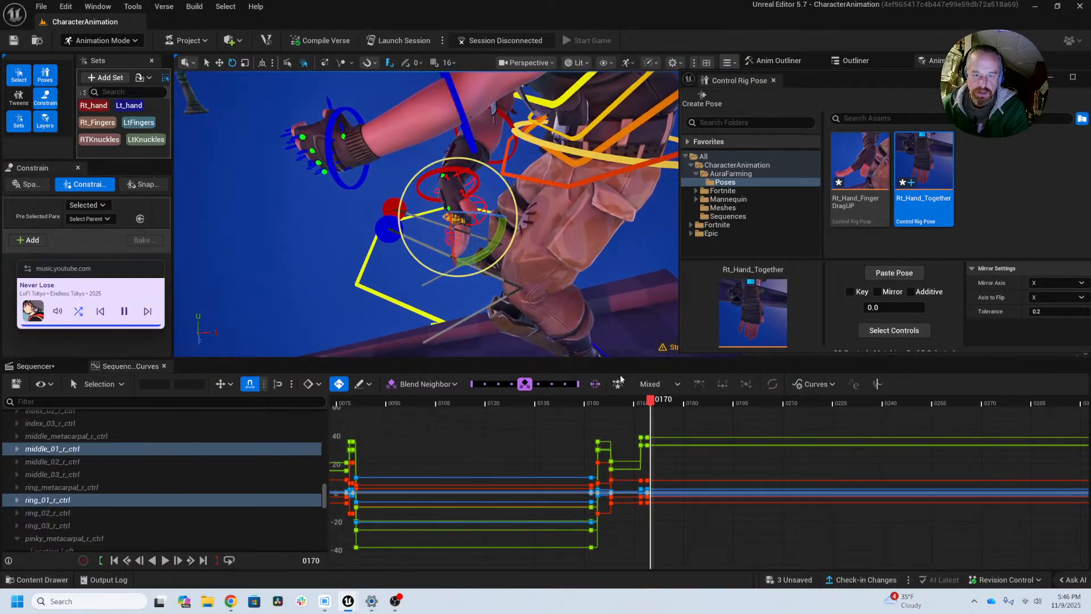
right_click_drag(530, 295, 488, 301, "alt")
left_click_drag(489, 301, 427, 202, "alt")
left_click(98, 123)
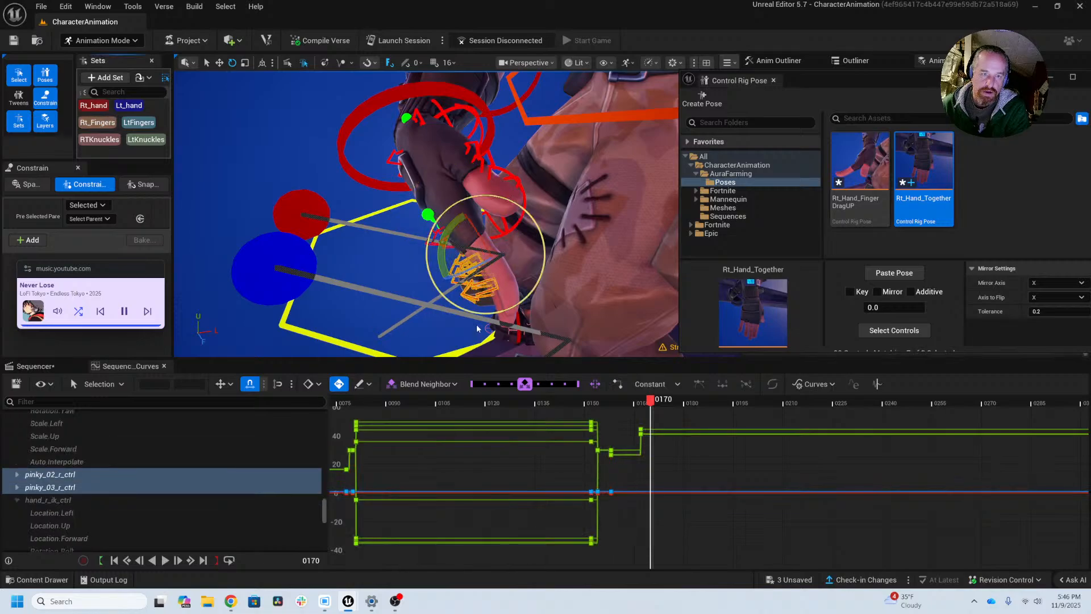
left_click_drag(440, 255, 430, 210)
left_click_drag(430, 211, 499, 266, "alt")
right_click_drag(500, 265, 522, 277, "alt")
left_click_drag(543, 290, 478, 318, "alt")
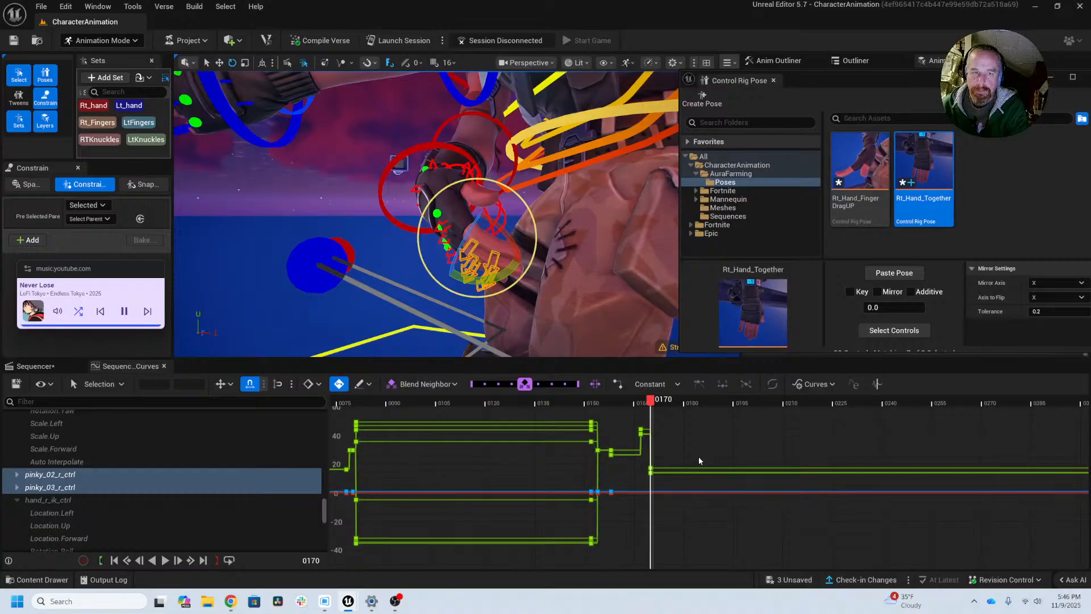
Step: Hide the rig controls, check the right hand's new finger pose, and frame it in close-up at frame 171
left_click_drag(587, 312, 611, 342, "alt")
key("g")
left_click_drag(574, 274, 518, 244, "alt")
right_click_drag(518, 245, 548, 257, "alt")
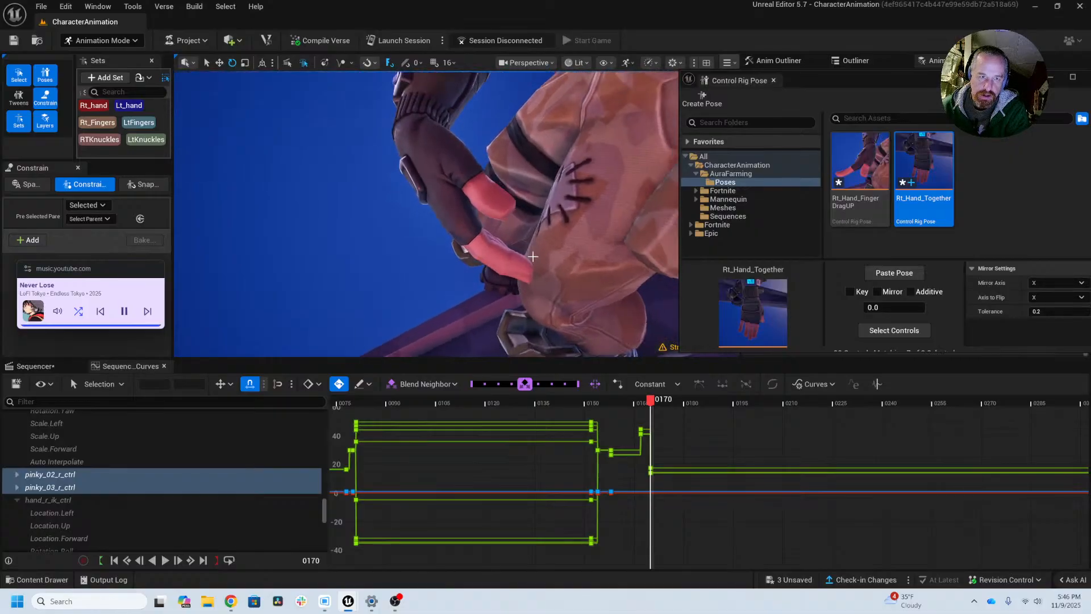
left_click_drag(548, 257, 503, 236, "alt")
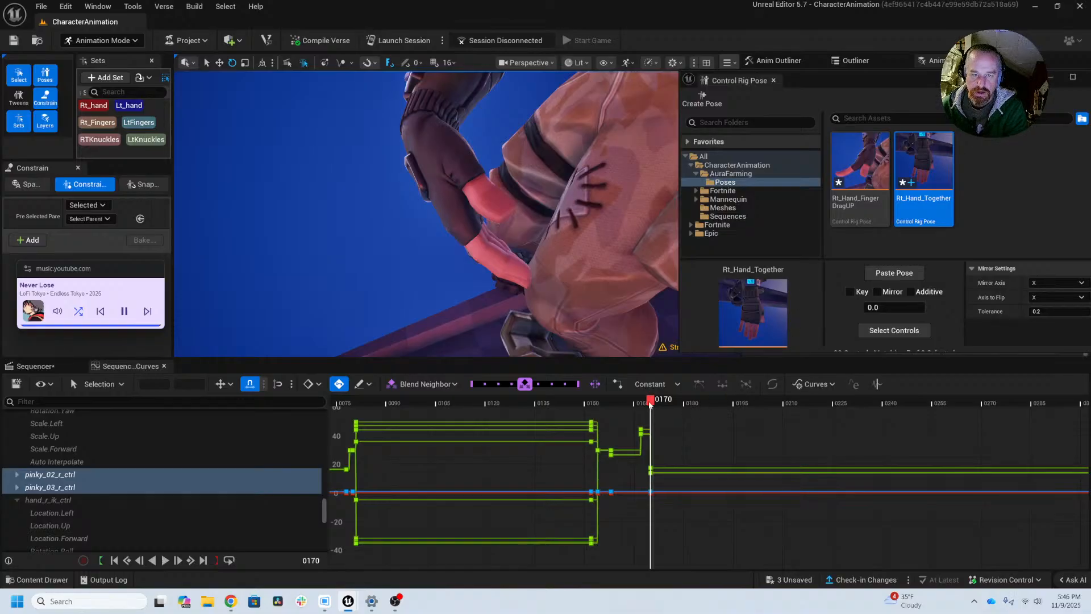
left_click_drag(650, 403, 655, 404)
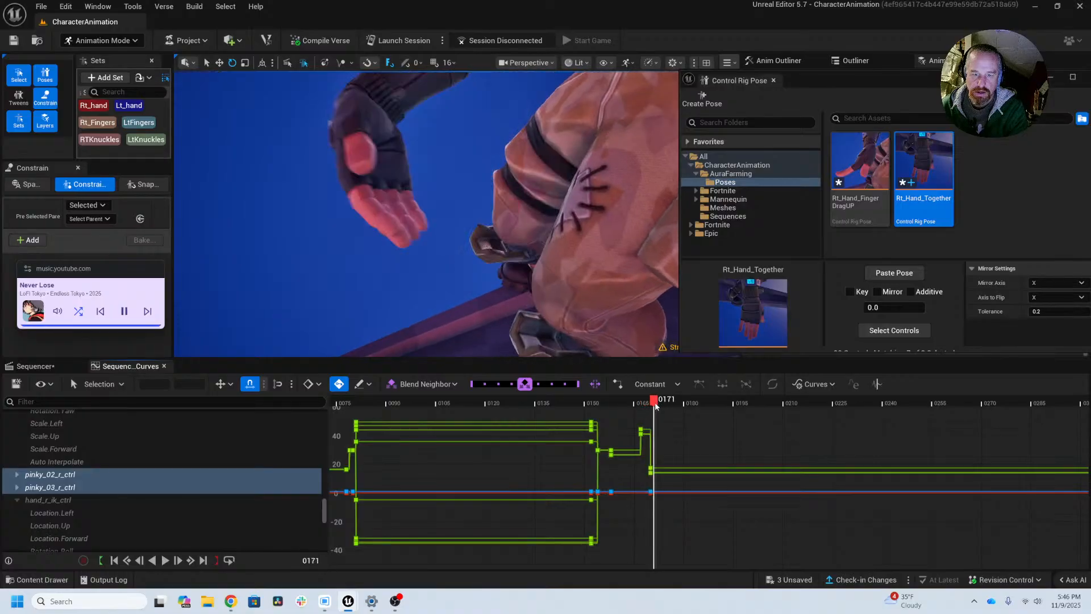
left_click_drag(520, 223, 583, 261, "alt")
left_click_drag(473, 204, 507, 200, "alt")
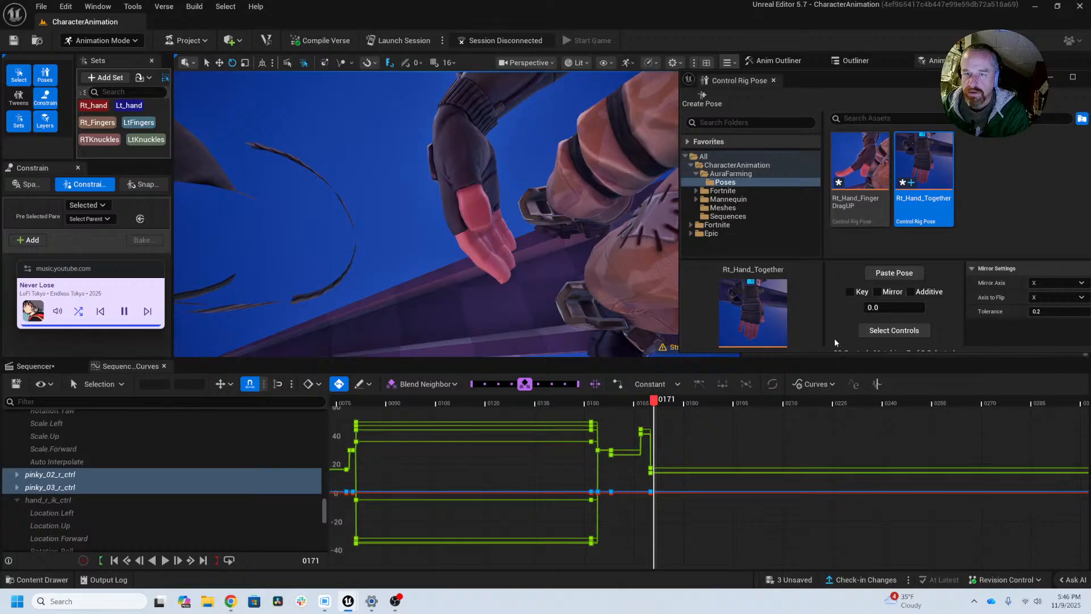
Step: Create a Control Rig pose asset named Rt_Hand_FingerDragDown in the Poses folder
left_click(691, 102)
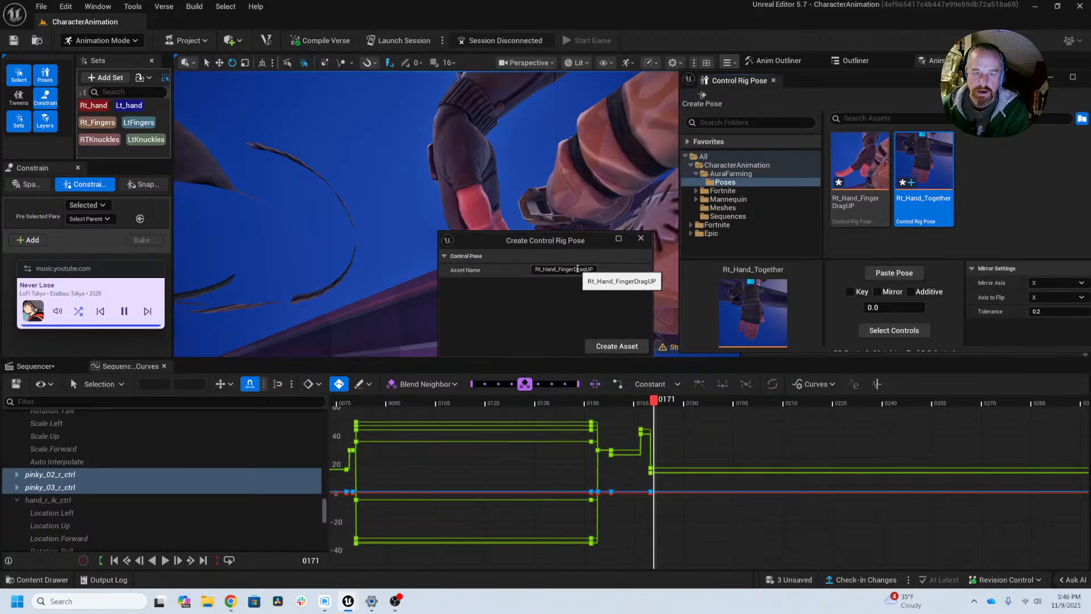
left_click_drag(587, 269, 602, 268)
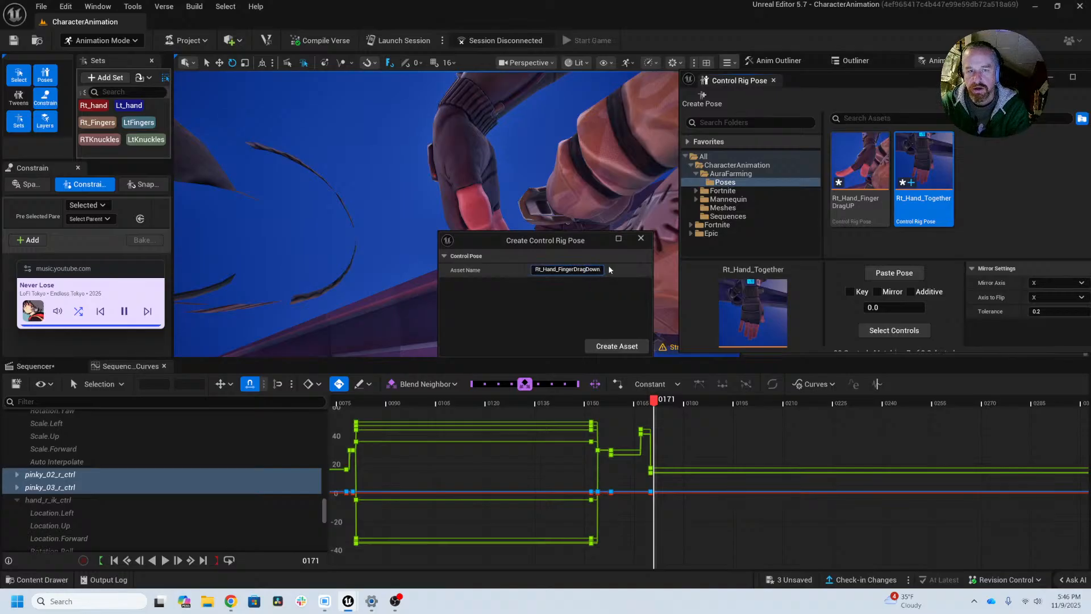
type("Down")
left_click(620, 346)
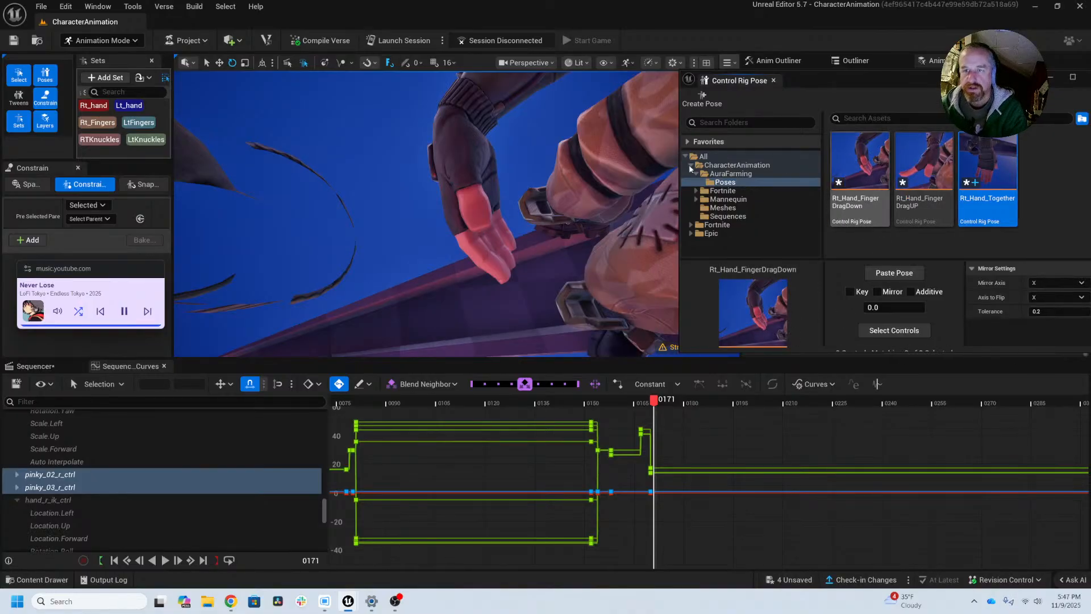
Step: Move to frame 174 and examine the right arm and hand on the whole character, with and without the rig controls
right_click_drag(563, 234, 567, 246, "alt")
left_click_drag(568, 246, 637, 248, "alt")
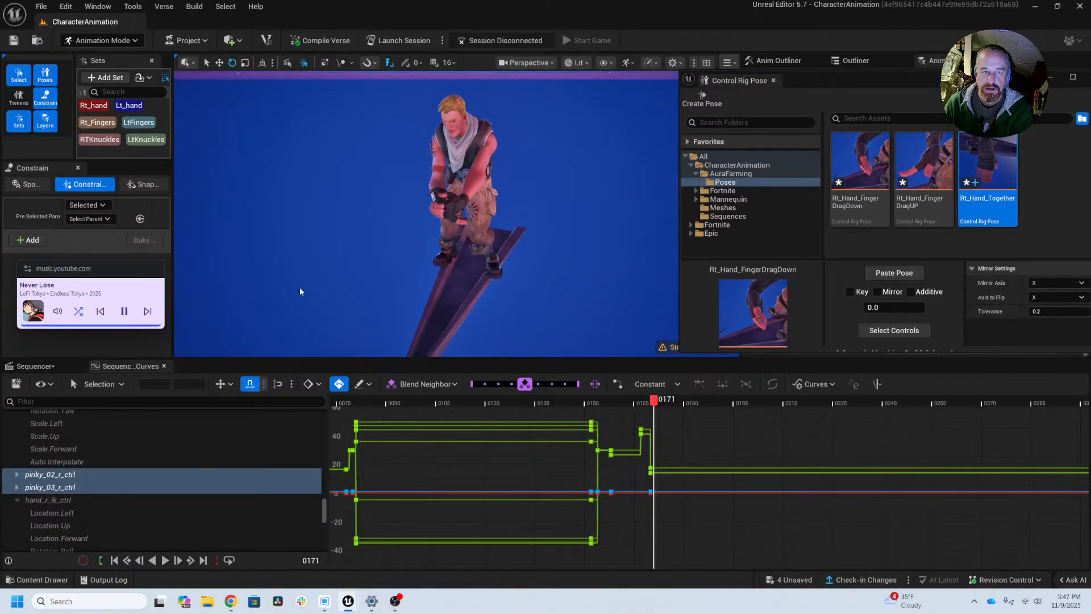
right_click_drag(300, 292, 359, 295, "alt")
left_click_drag(358, 295, 409, 285, "alt")
key("g")
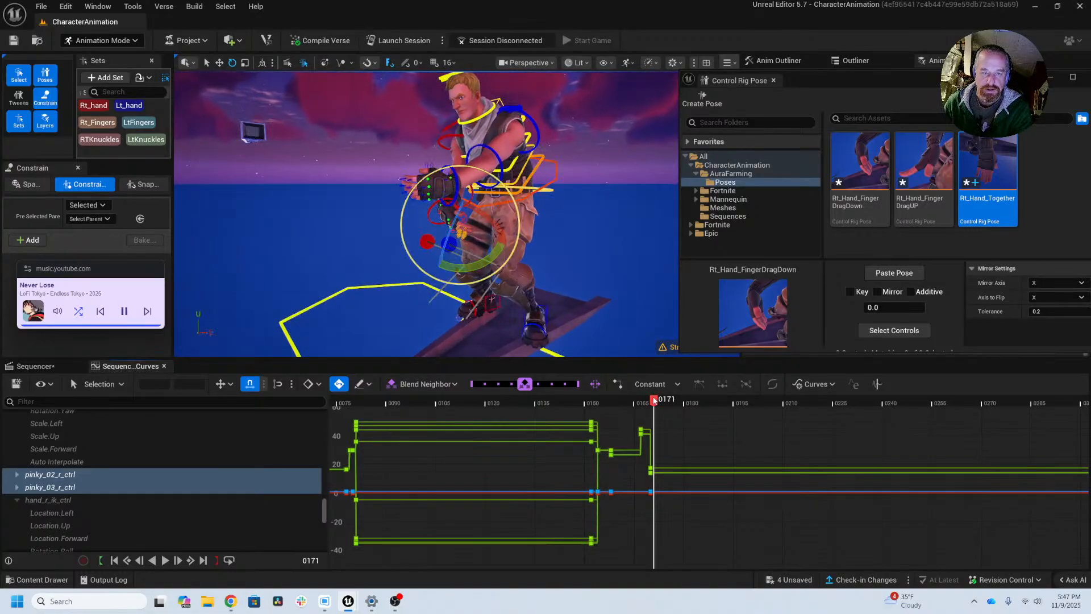
mouse_move(654, 401)
left_mouse_down()
mouse_move(642, 401)
mouse_move(666, 405)
left_mouse_up()
key("g")
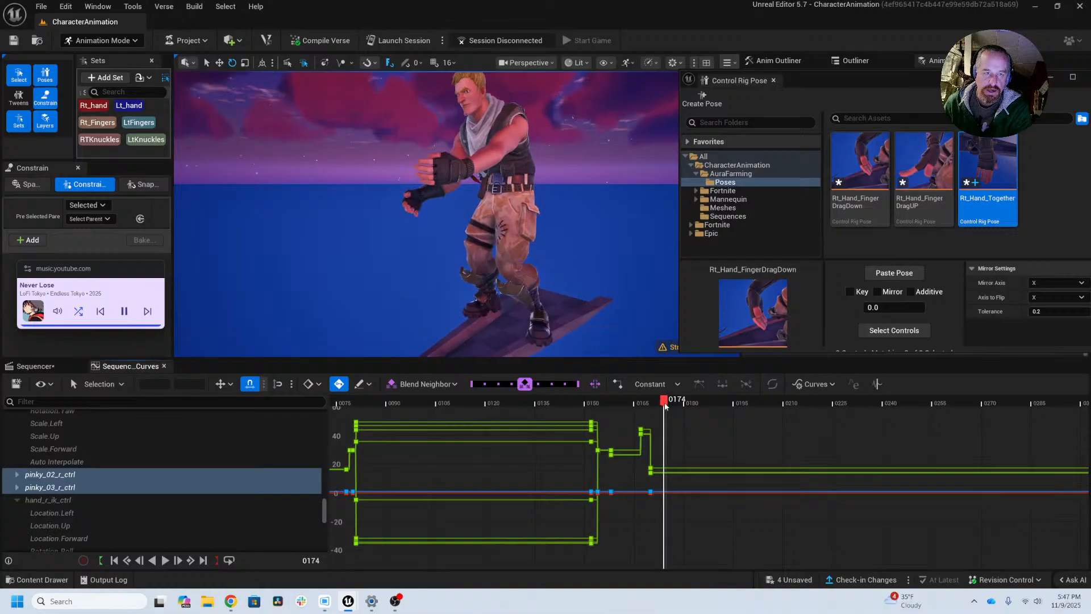
key("g")
left_click_drag(515, 286, 602, 290, "alt")
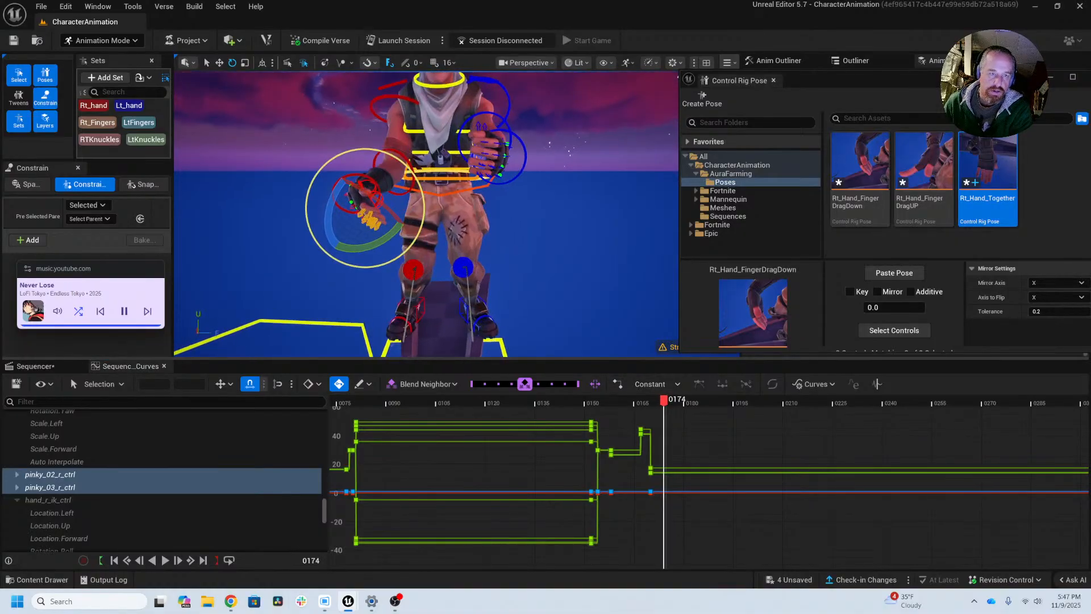
Step: On hand_r_fk_ctrl, delete the raised green curve's keys at frames 173 and 174 in the curve editor
right_click_drag(515, 287, 560, 287, "alt")
left_click_drag(515, 286, 560, 304, "alt")
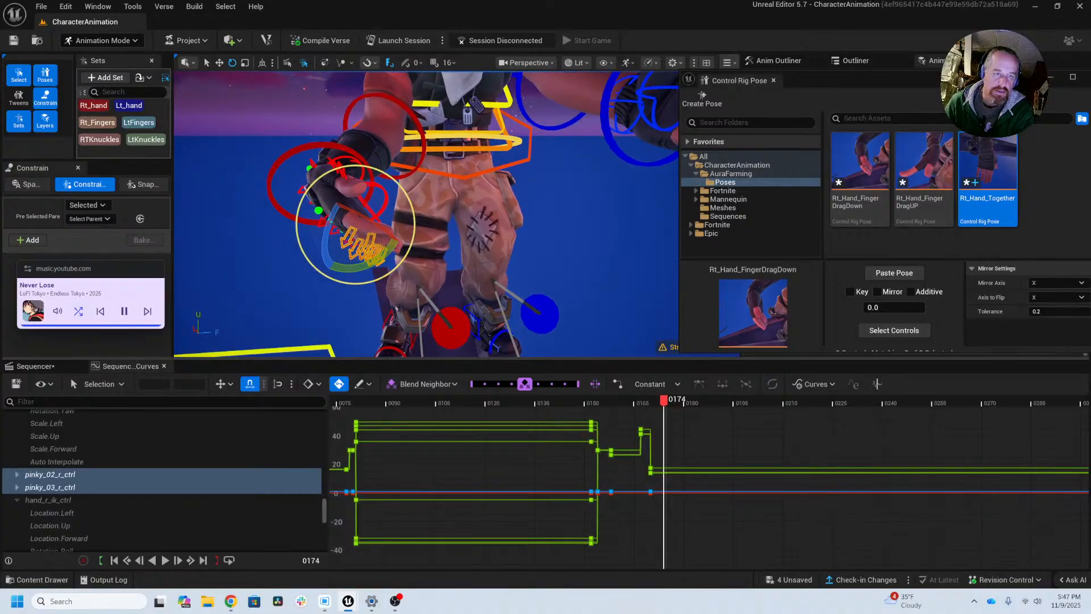
left_click(292, 154)
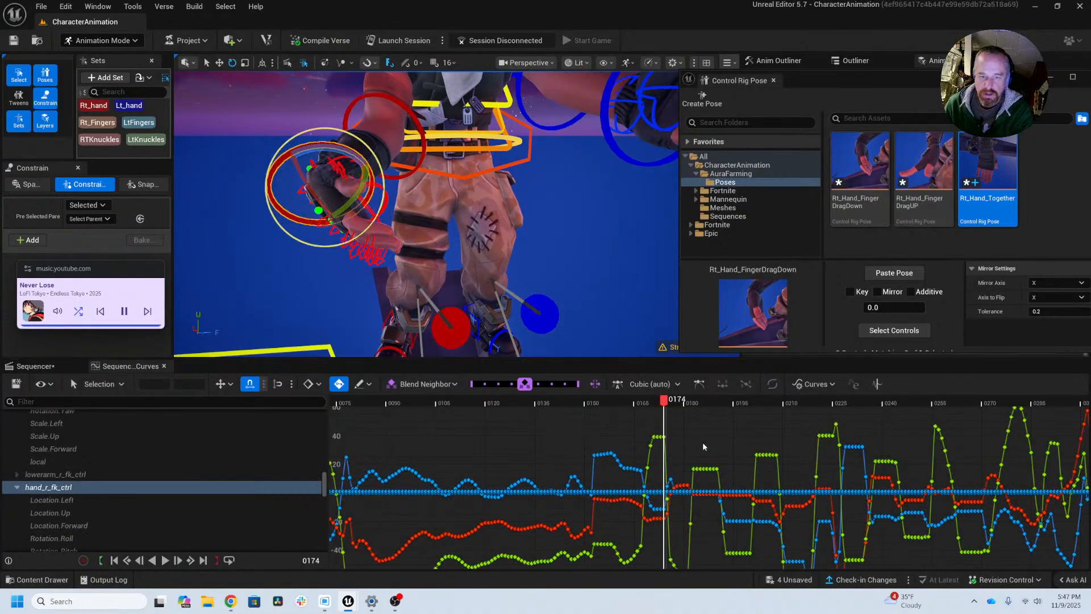
right_click_drag(687, 449, 993, 500, "alt")
right_click_drag(701, 507, 987, 501, "alt")
right_click_drag(677, 524, 799, 516, "alt")
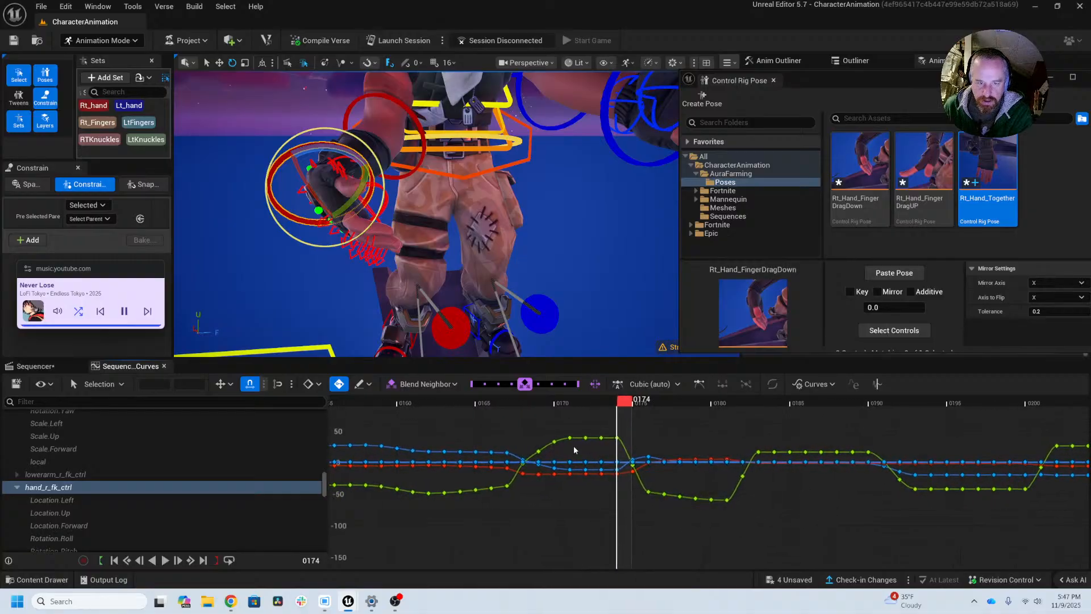
left_click_drag(628, 429, 598, 451)
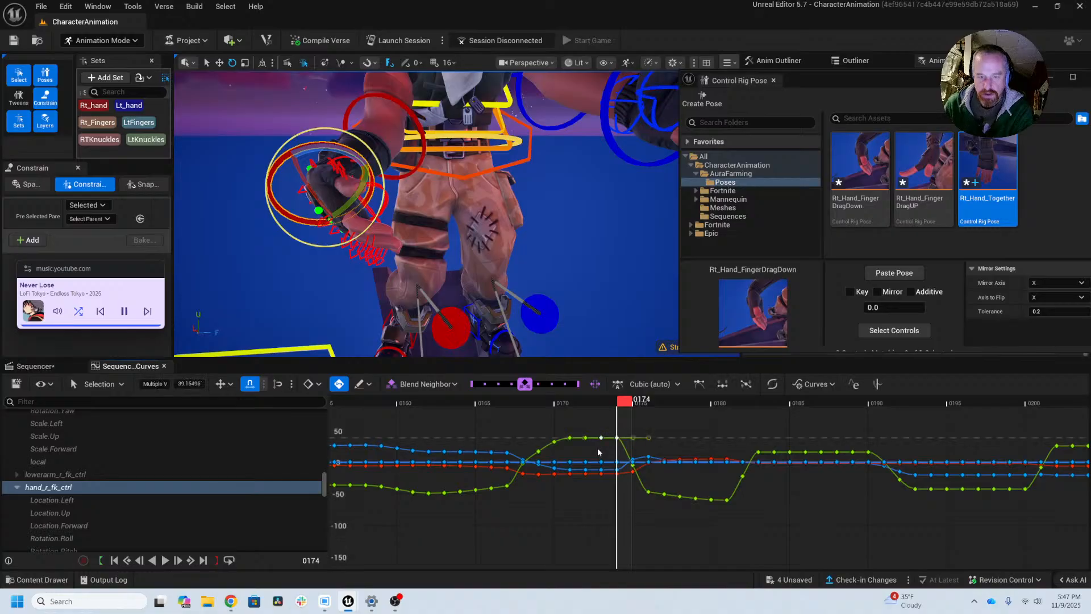
key("Delete")
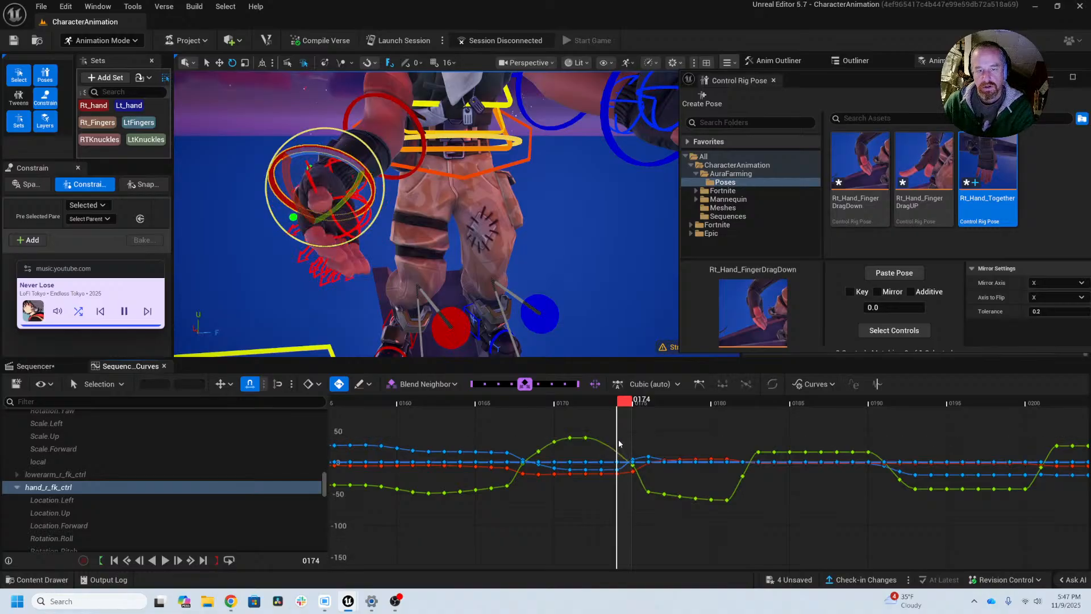
Step: Scrub through frames 173 to 177 to check the right wrist's motion
left_click(599, 405)
left_click(613, 405)
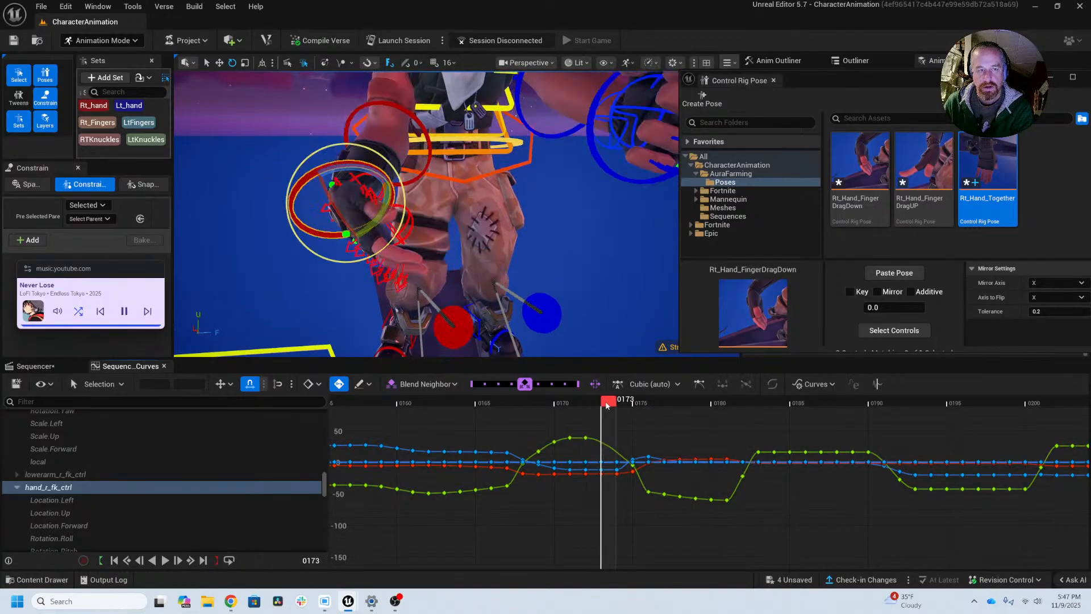
left_click(624, 405)
left_click(641, 405)
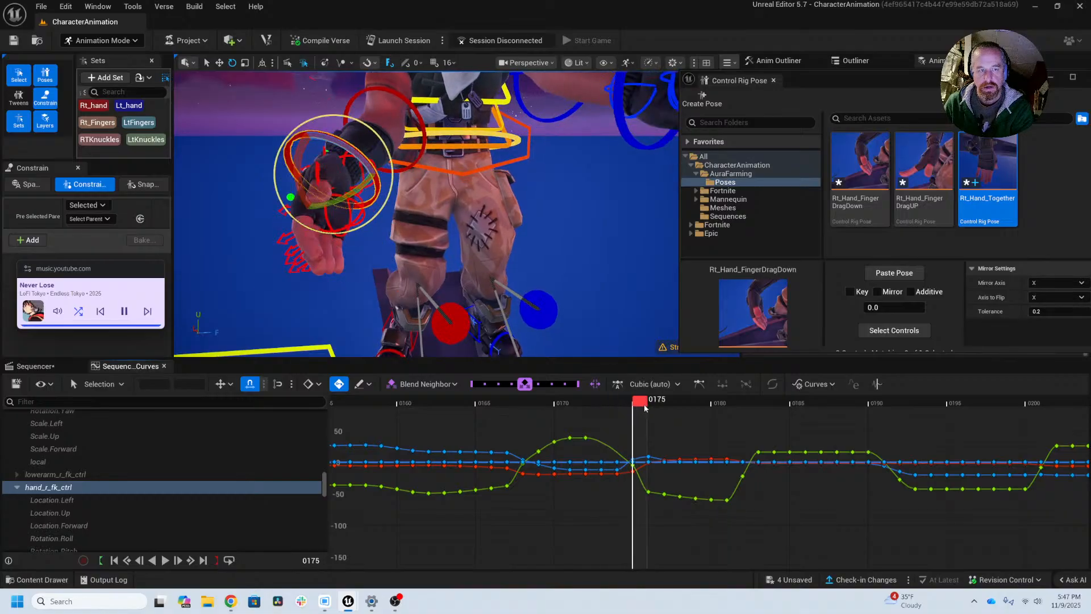
left_click(662, 406)
left_click_drag(657, 406, 673, 432)
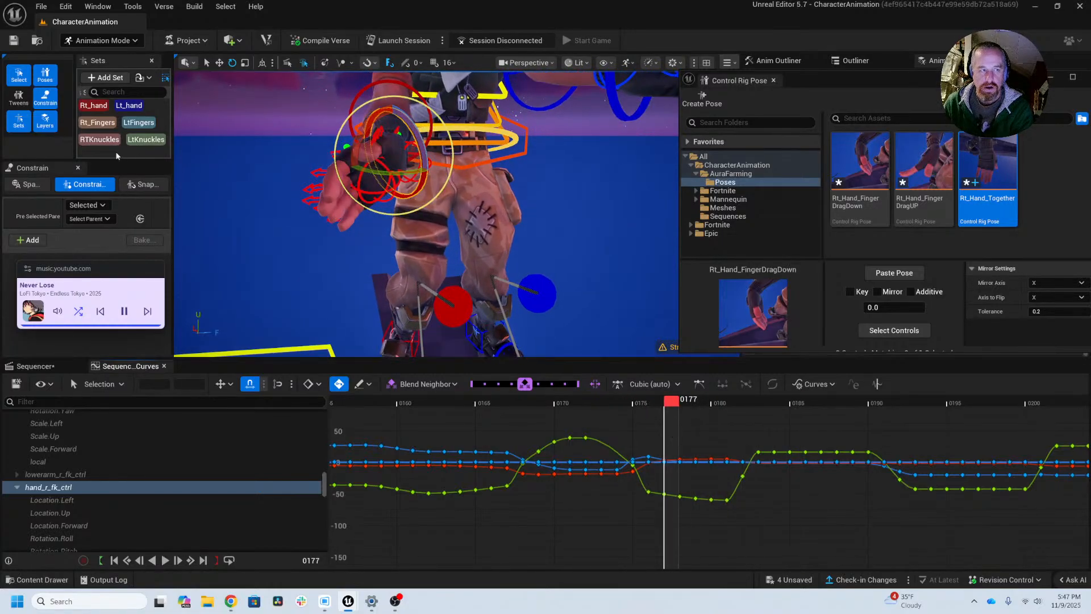
Step: Compare the Rt_hand and Rt_Fingers control sets, keep Rt_hand selected, and inspect the right hand in close-up at frame 170
left_click(100, 106)
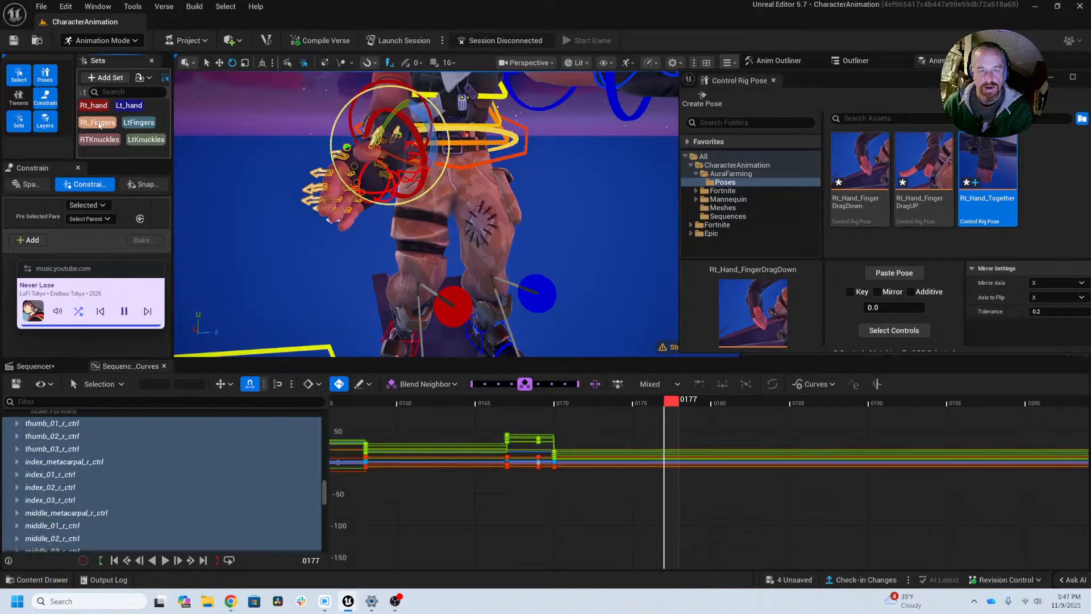
left_click(98, 123)
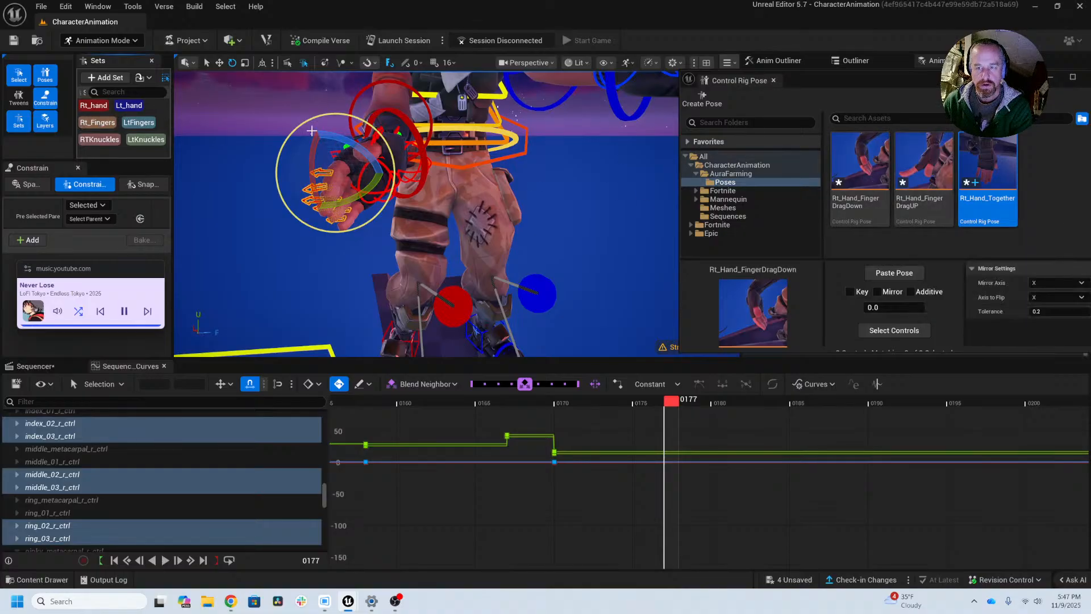
left_click(100, 108)
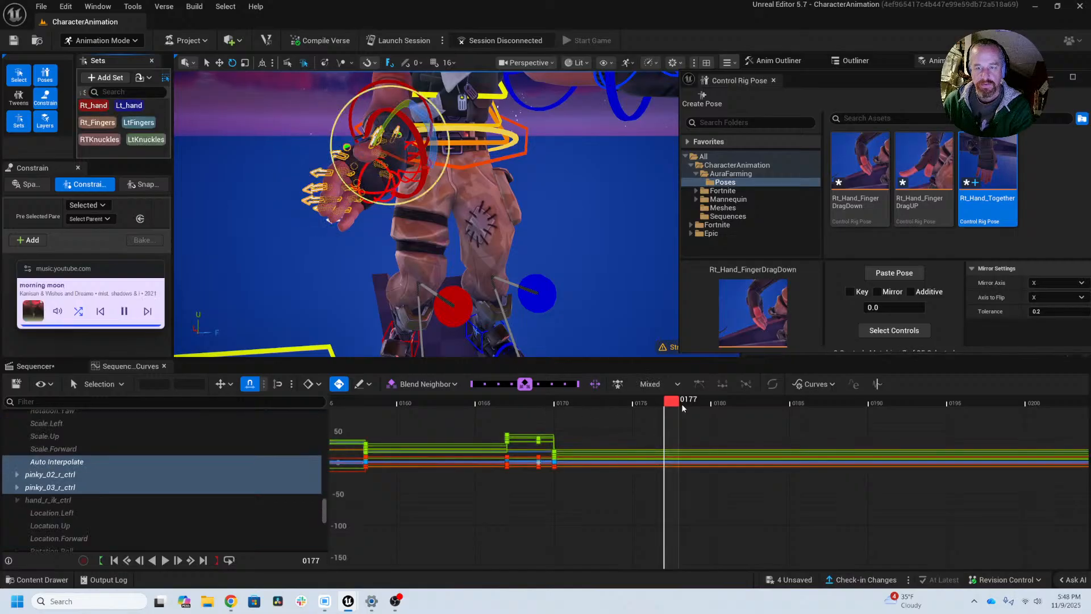
left_click_drag(672, 405, 558, 409)
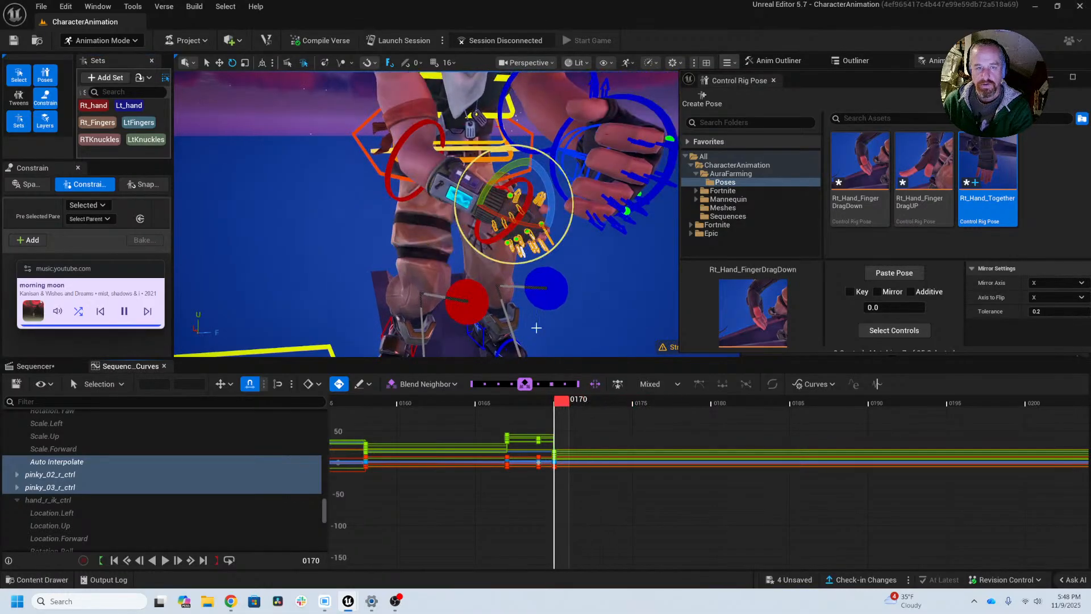
left_click_drag(536, 326, 377, 322, "alt")
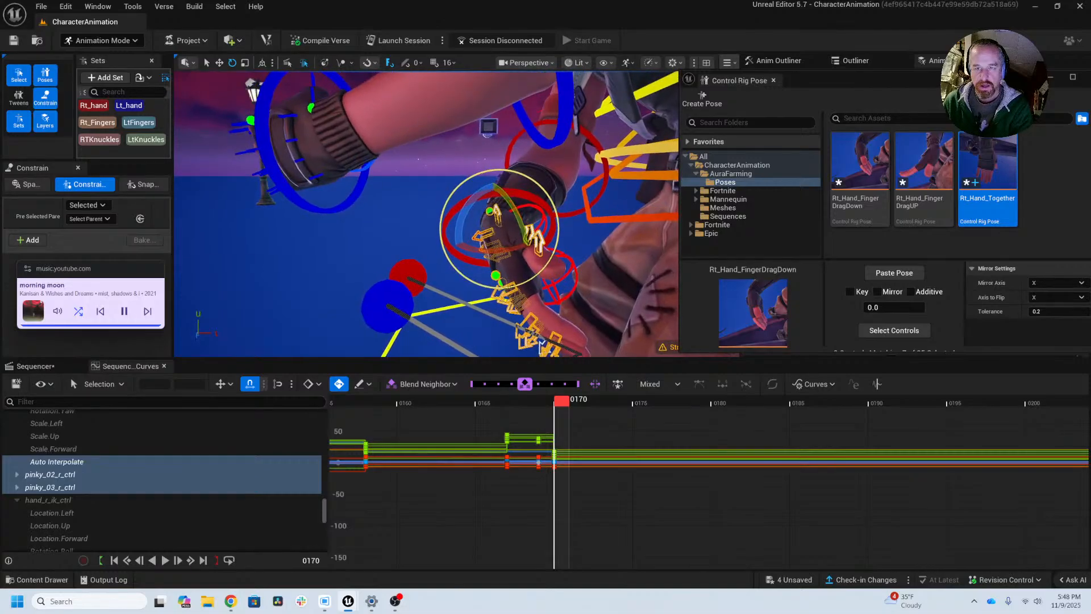
middle_click_drag(594, 263, 509, 209, "alt")
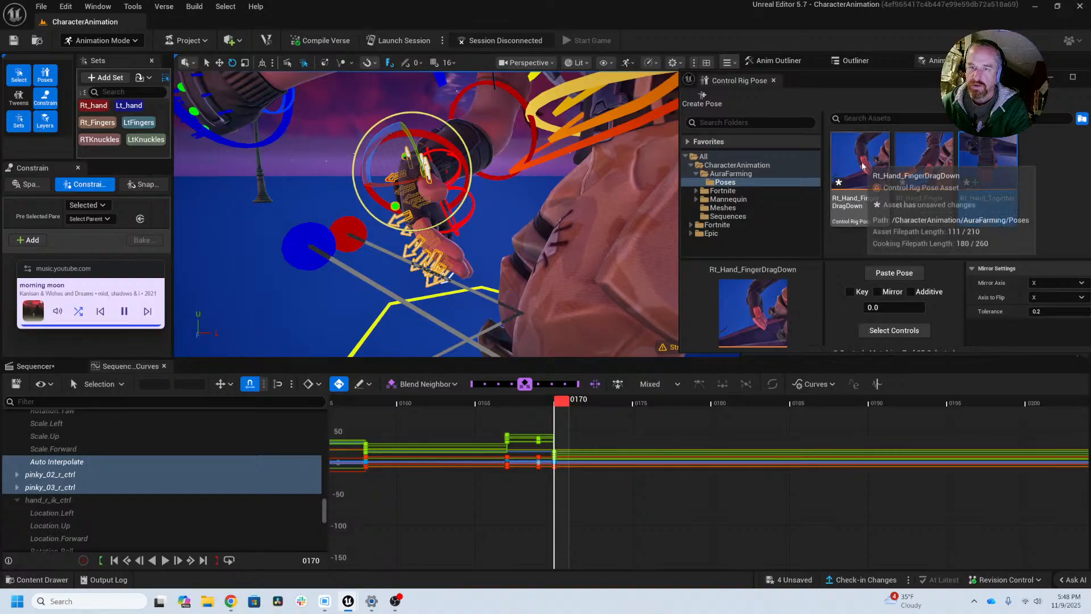
Step: Clear the control selection and select the controls stored in the Rt_Hand_FingerDragDown pose to check its coverage
right_click(864, 180)
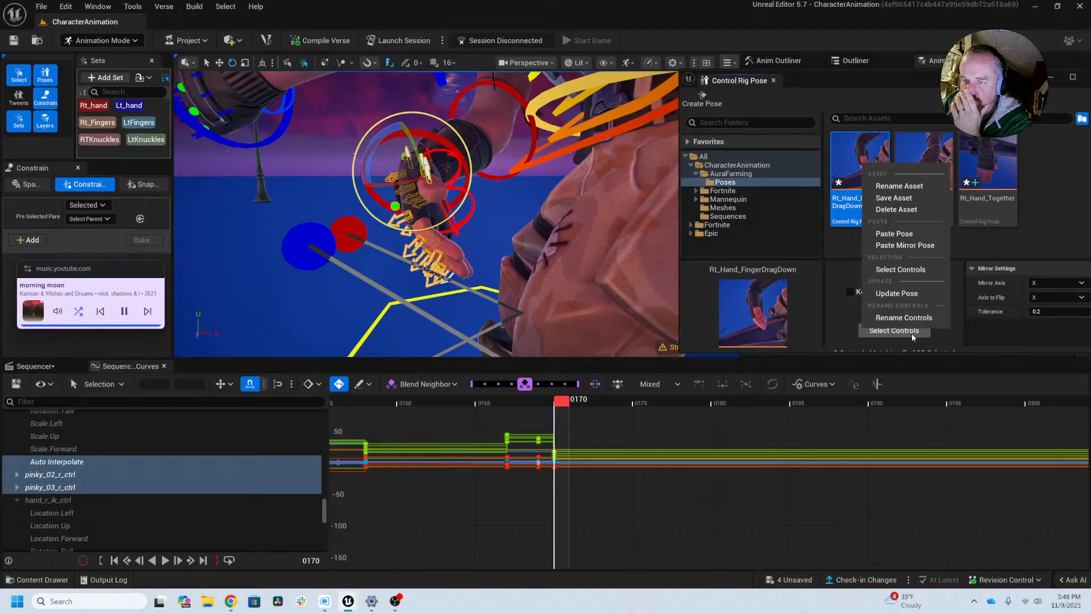
left_click(210, 217)
left_click(212, 219)
right_click(844, 209)
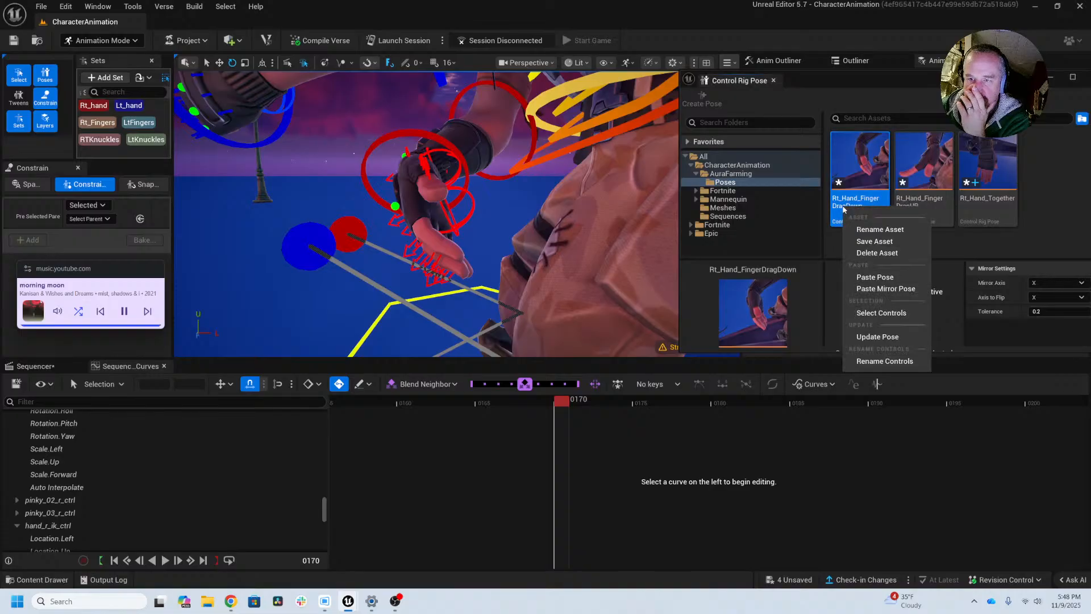
left_click(882, 313)
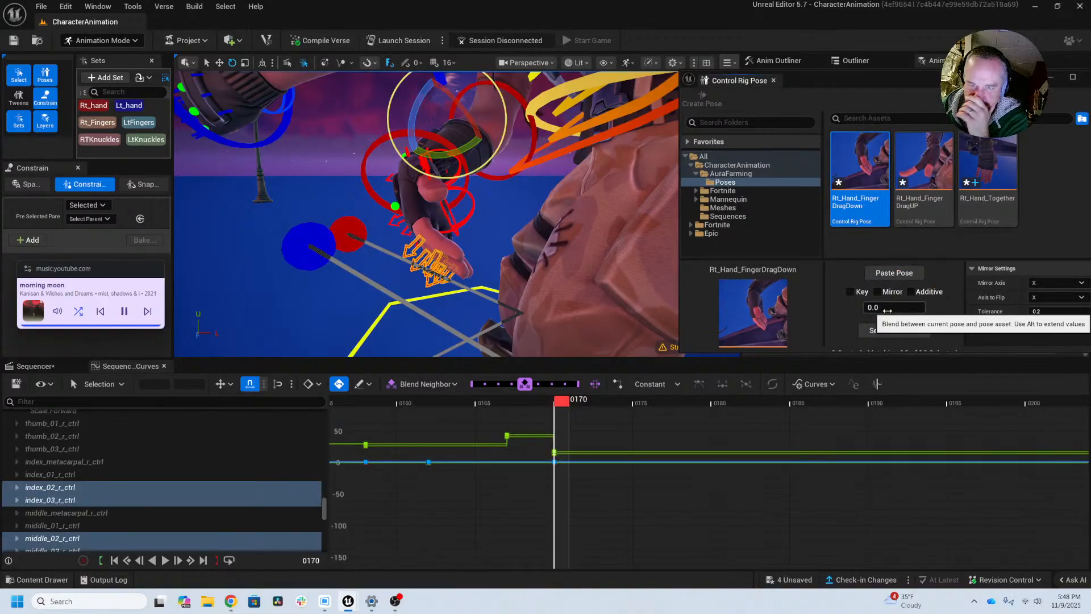
Step: Select the Rt_hand control set and update the Rt_Hand_FingerDragDown pose from it
right_click(860, 206)
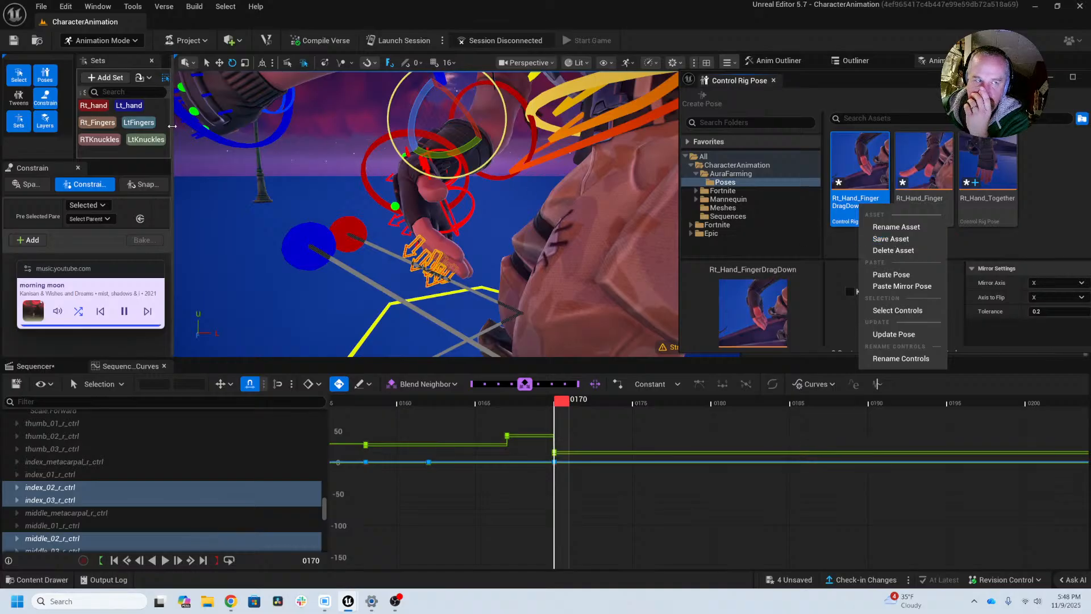
left_click(99, 106)
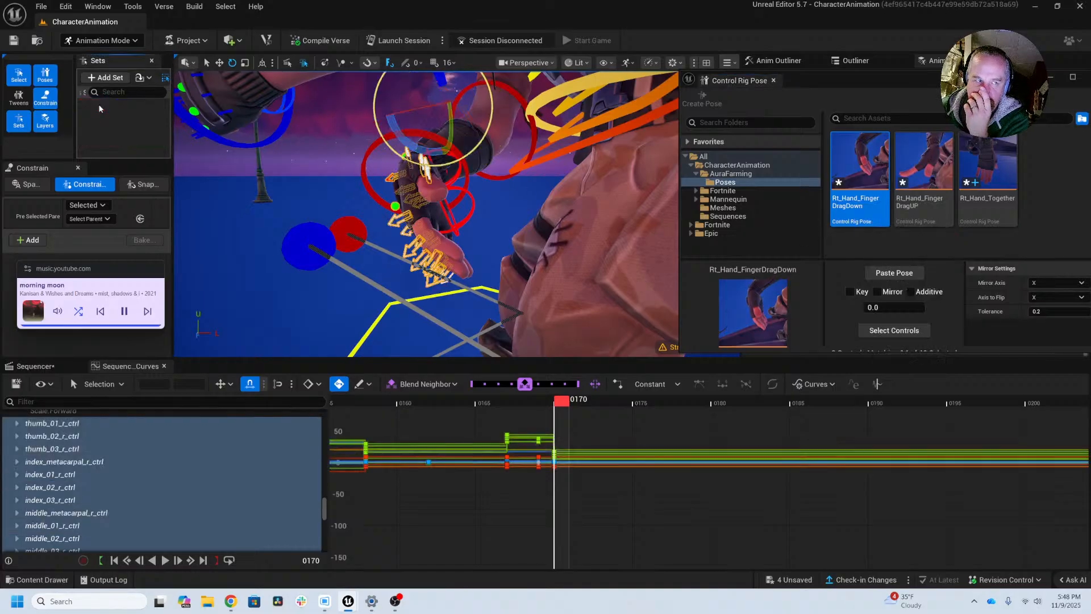
right_click(866, 170)
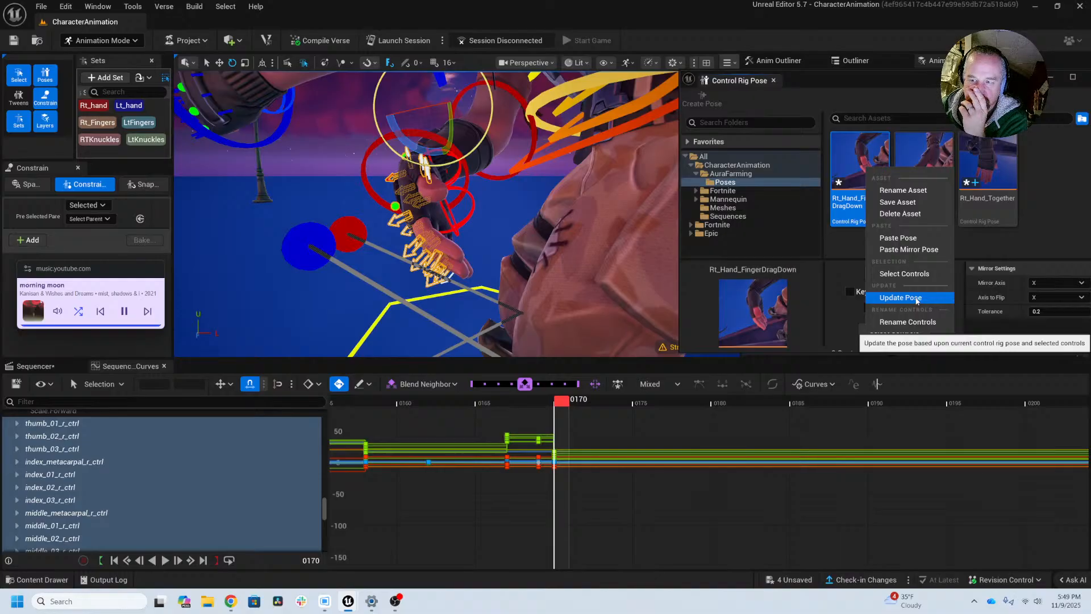
left_click(916, 298)
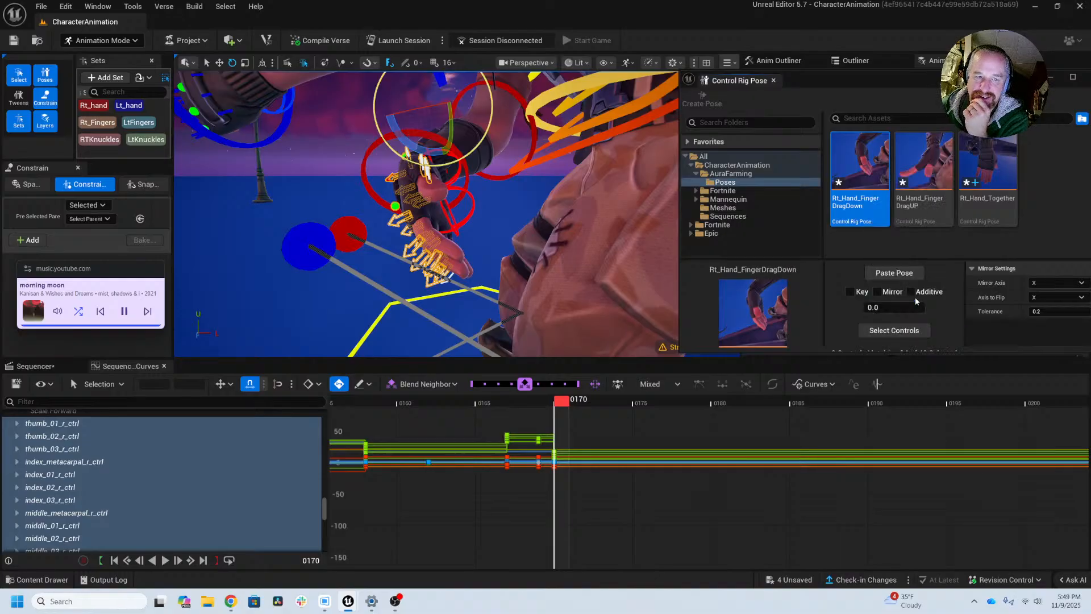
Step: Clear the selection, reselect the controls stored in Rt_Hand_FingerDragDown, and enlarge the Control Rig Pose window to read its matching details
left_click(522, 305)
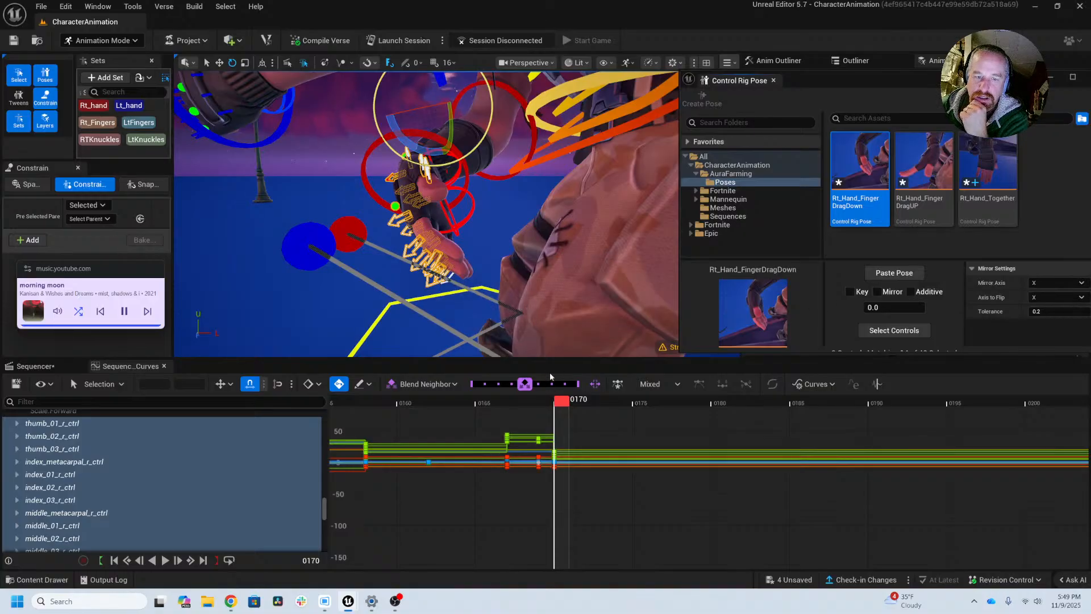
left_click(274, 231)
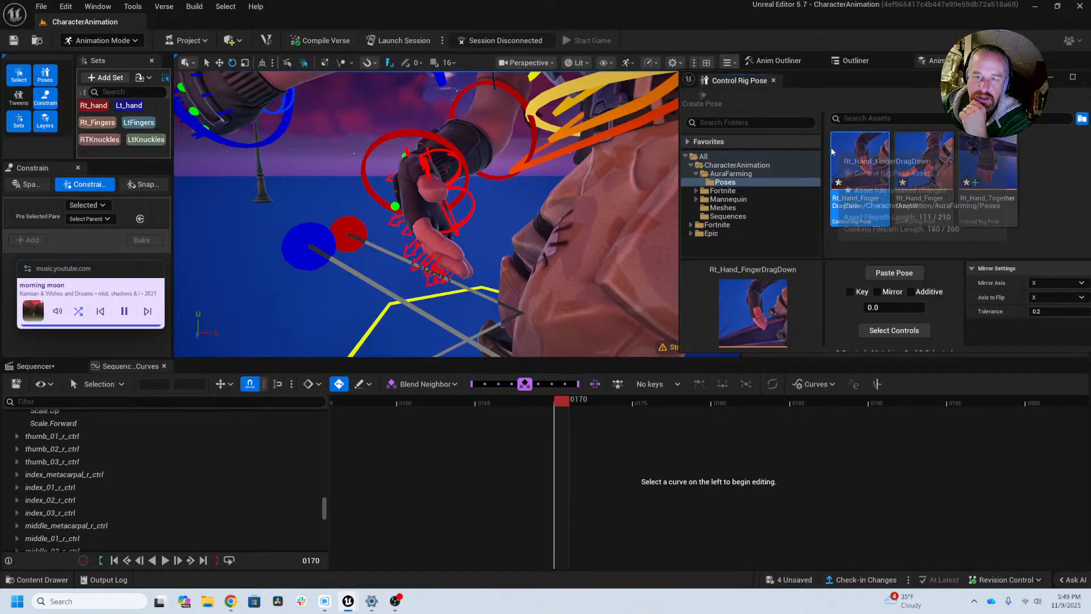
right_click(834, 150)
left_click(883, 255)
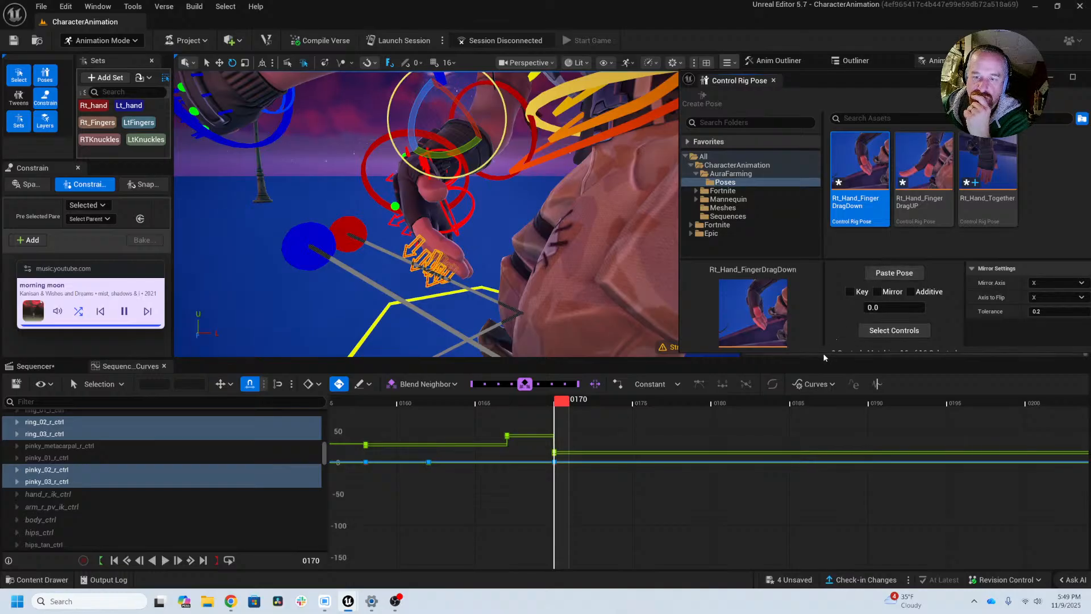
left_click_drag(827, 352, 830, 457)
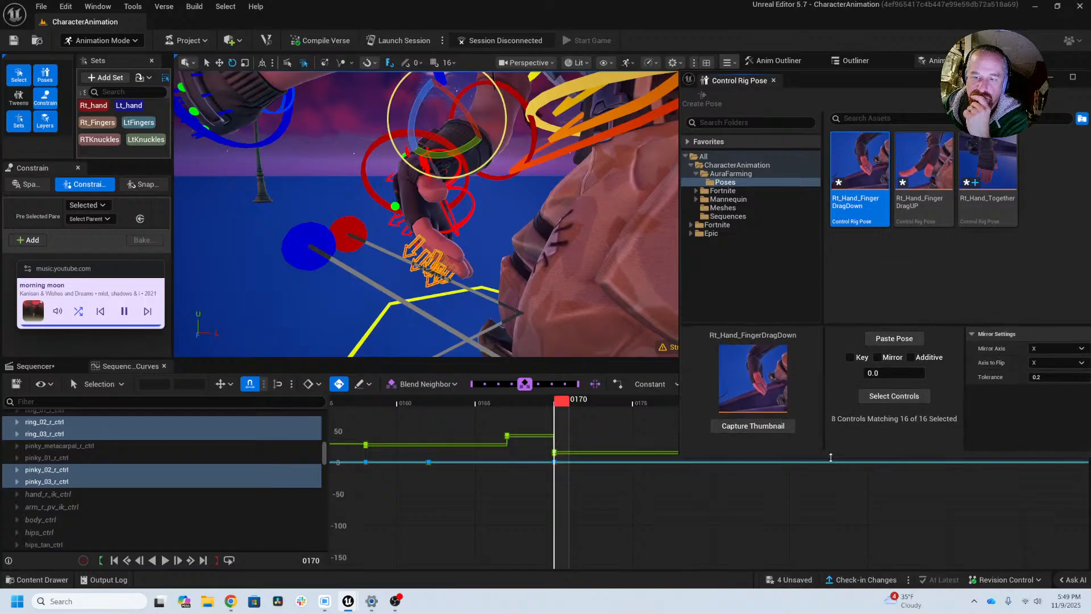
left_click(882, 398)
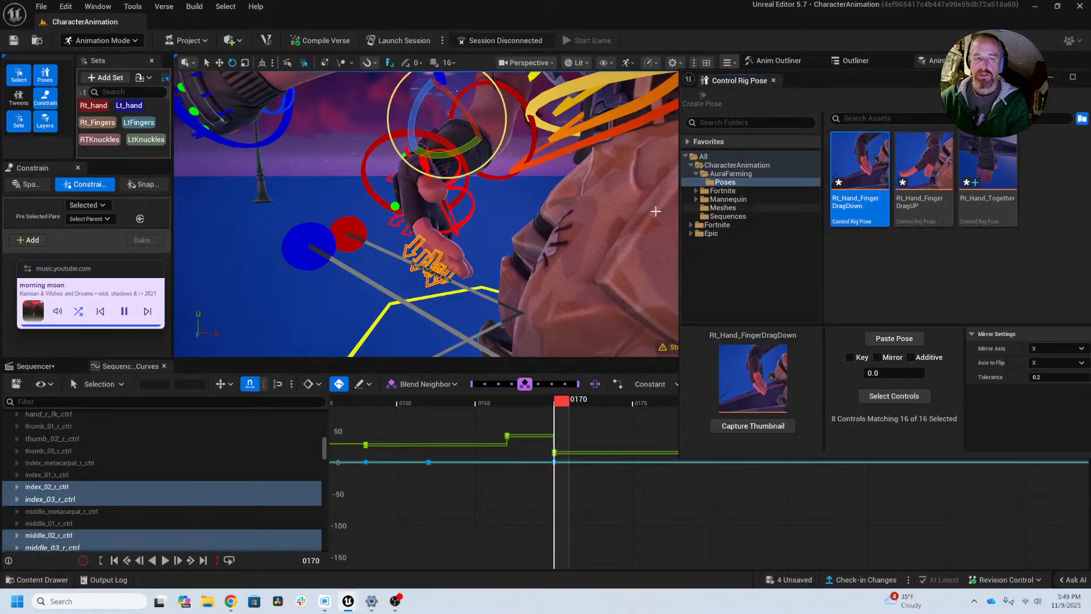
Step: Delete the Rt_Hand_FingerDragDown pose asset from the Poses folder
right_click_drag(591, 217, 606, 229)
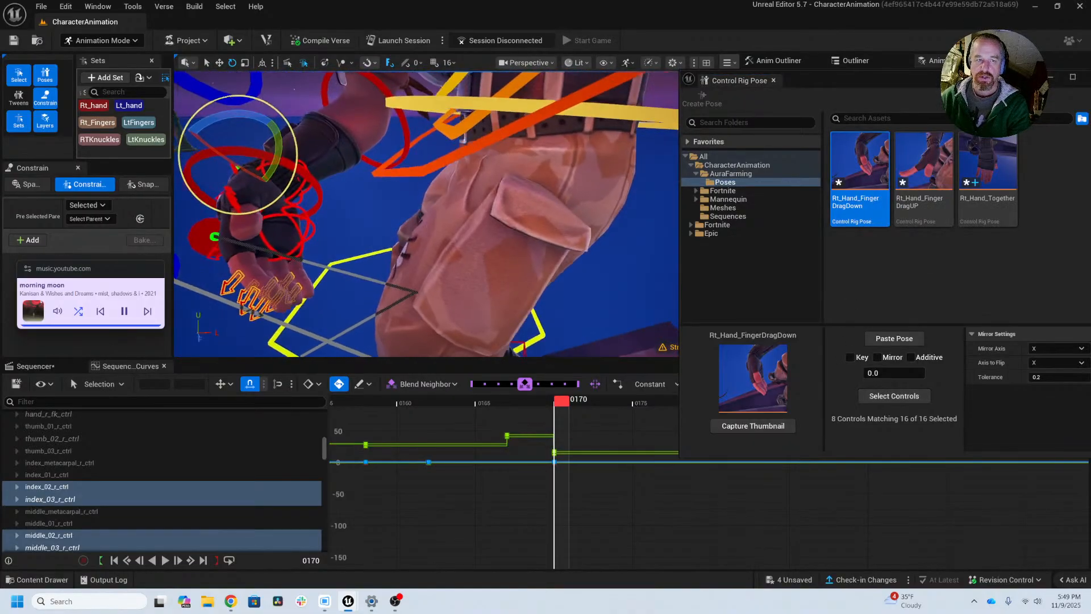
mouse_move(477, 208)
right_mouse_down()
mouse_move(490, 205)
mouse_move(479, 250)
mouse_move(459, 220)
right_mouse_up()
right_click(852, 161)
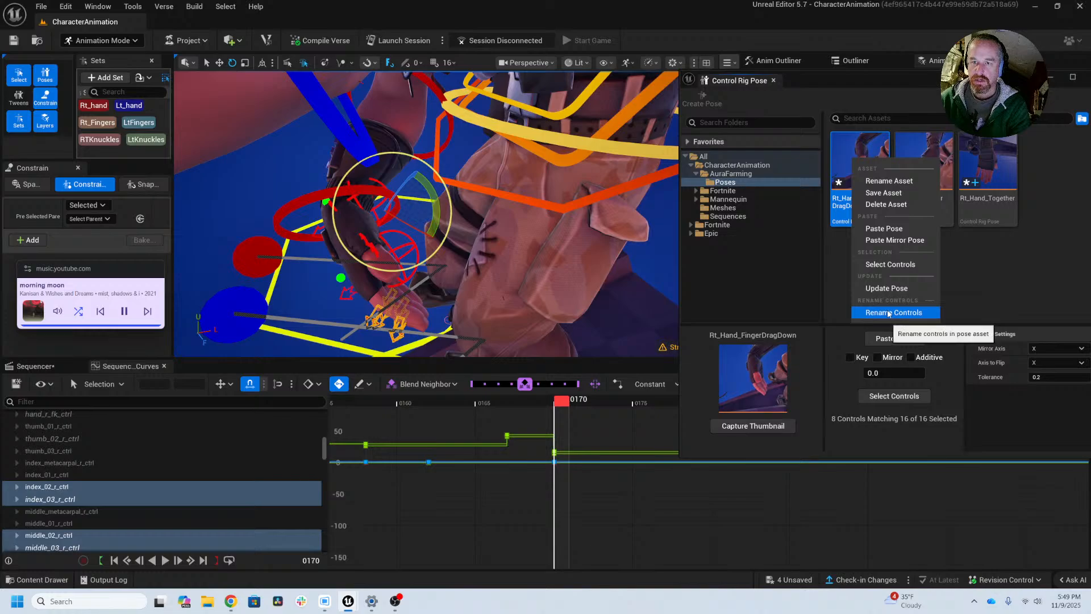
left_click(886, 204)
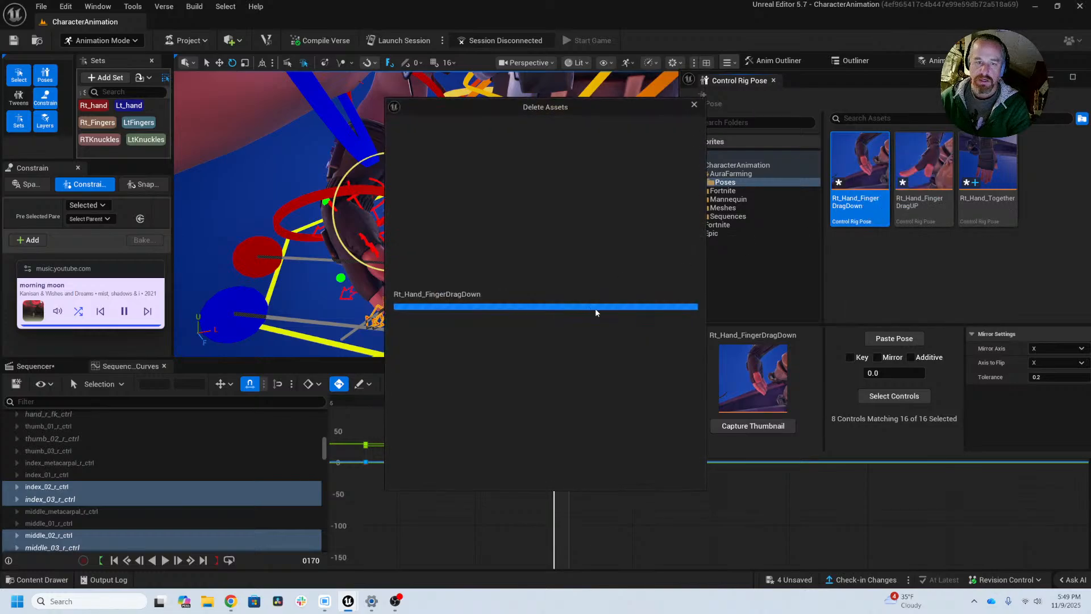
left_click(515, 469)
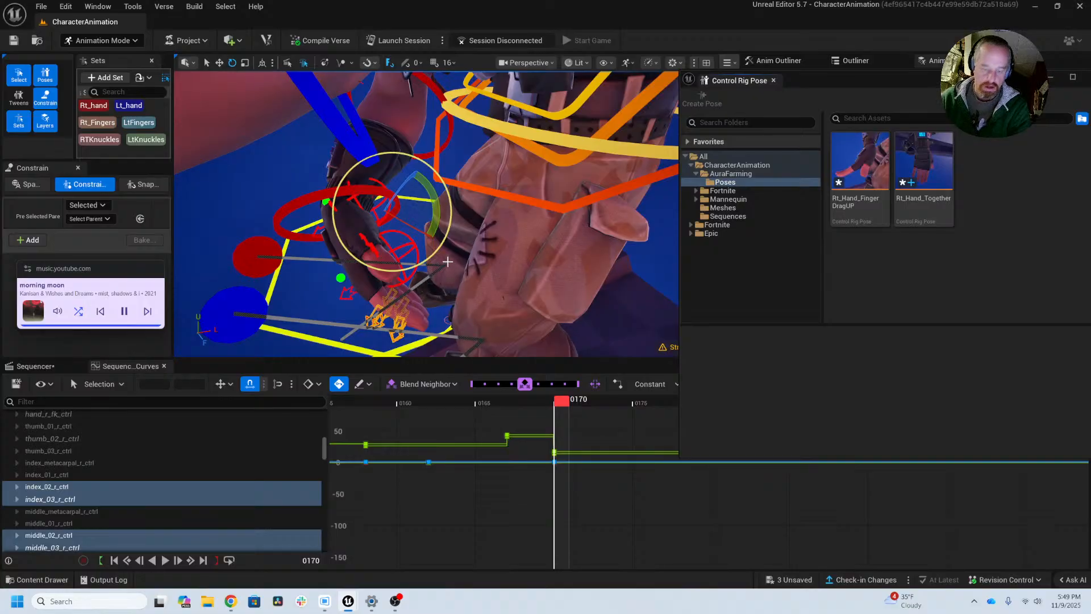
Step: Inspect the right hand without its controls, reselect the Rt_hand control set, and try to create a pose asset from it at frame 170
key("t")
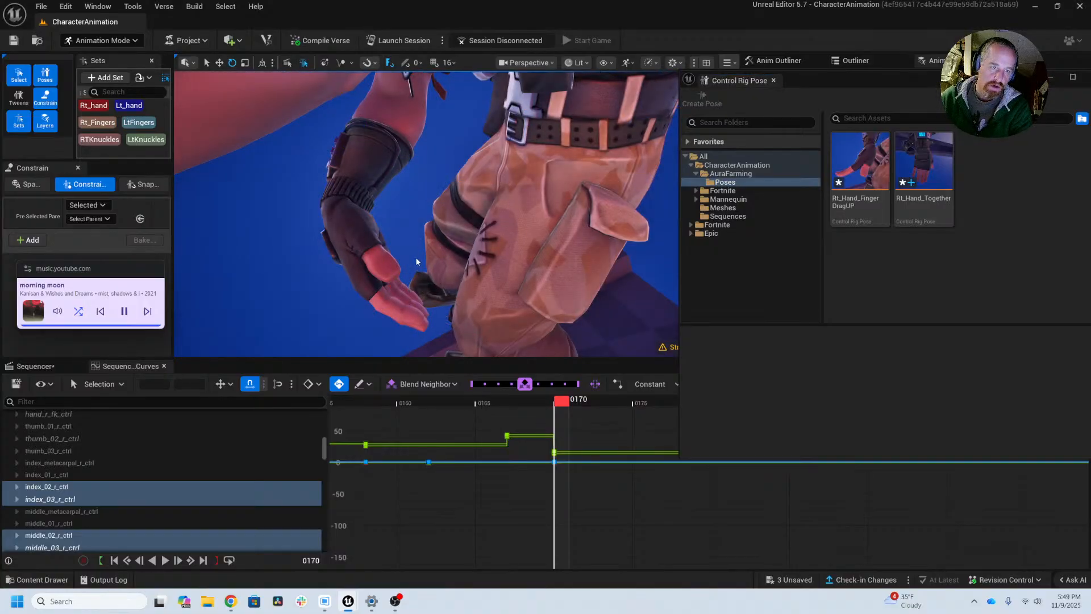
left_click_drag(417, 262, 434, 238, "alt")
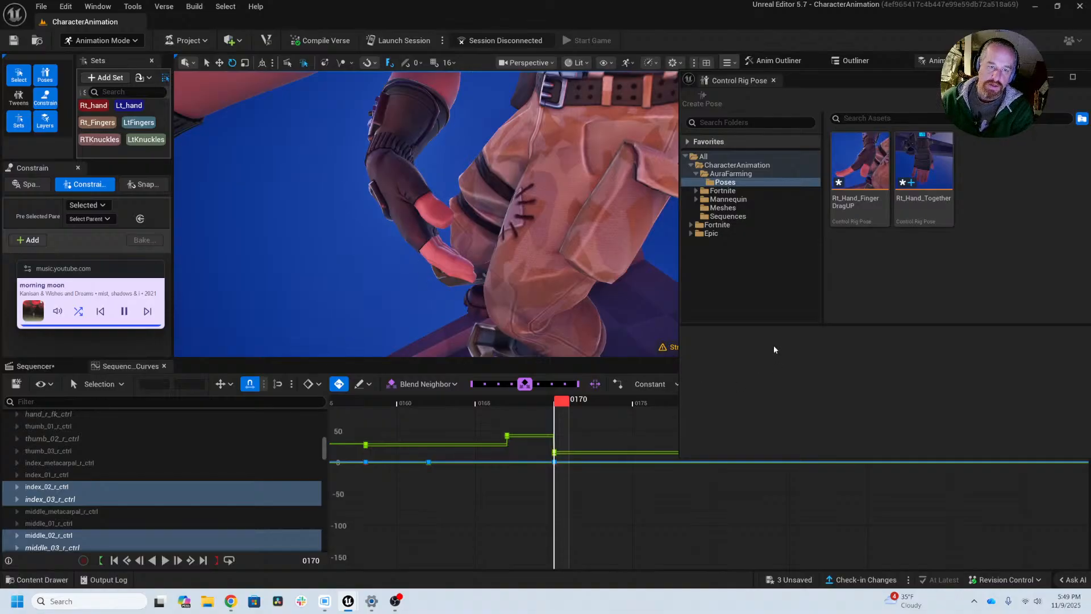
left_click(106, 108)
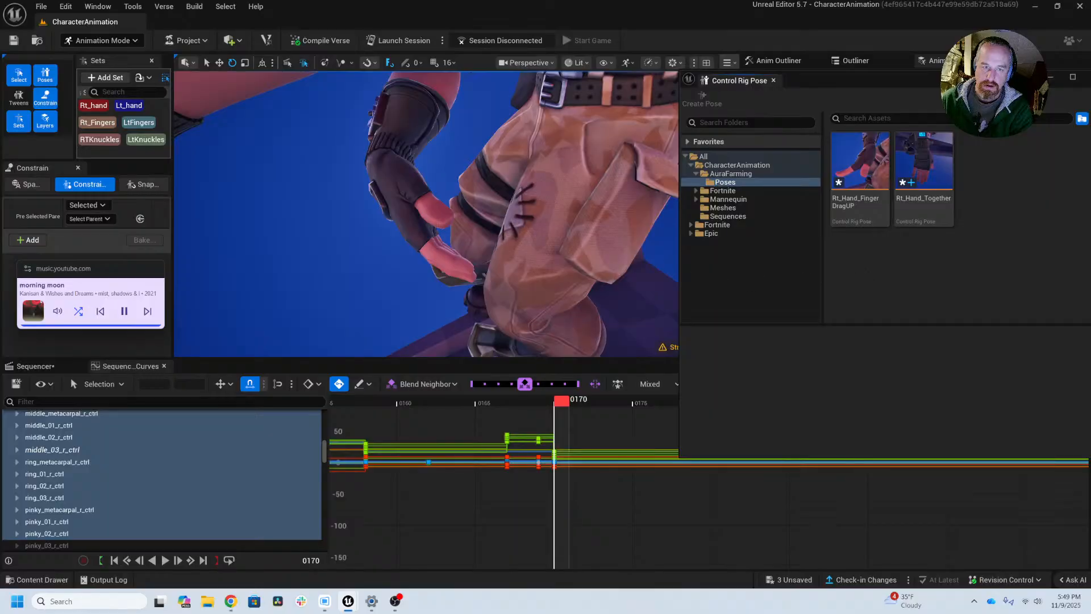
key("g")
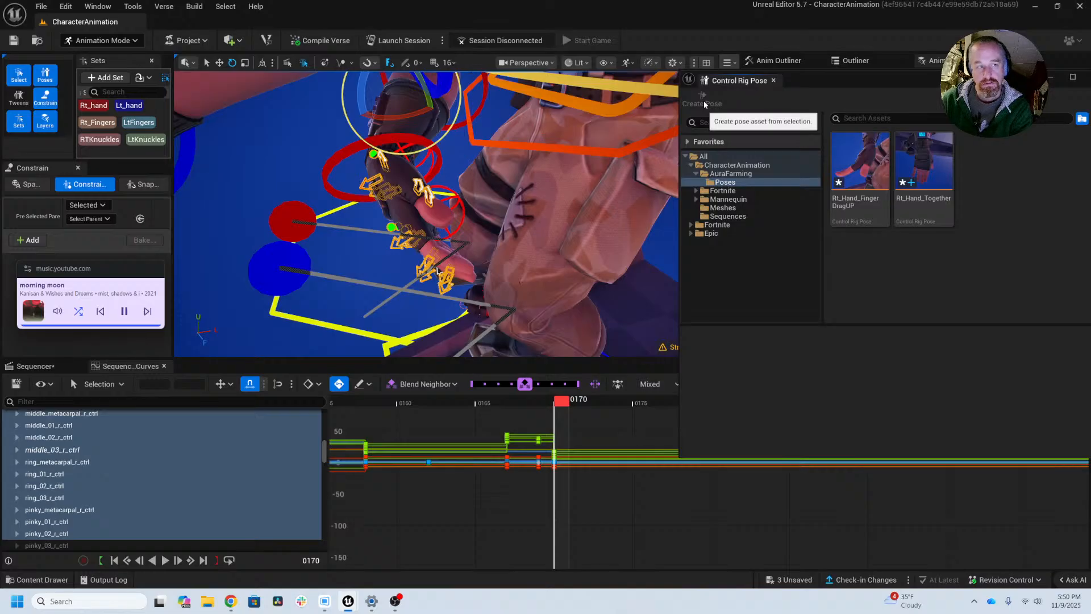
left_click(99, 106)
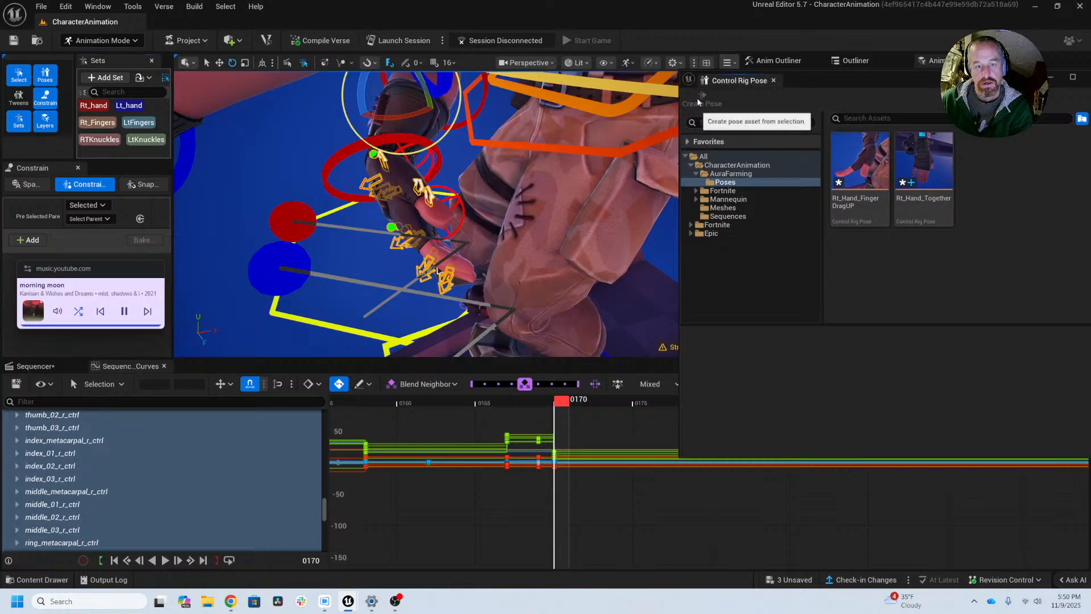
left_click(565, 405)
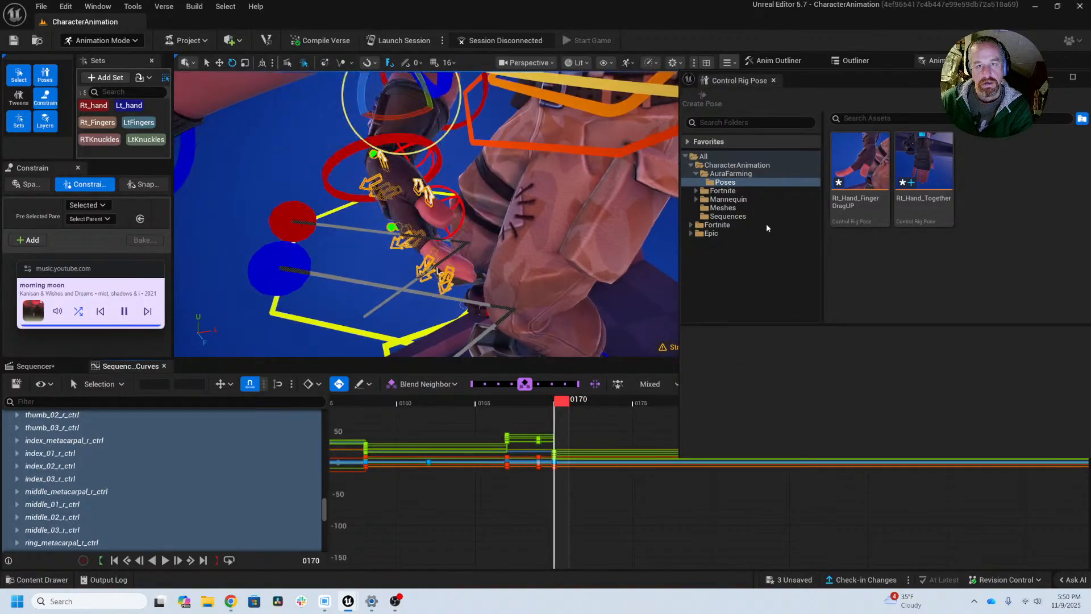
left_click(708, 99)
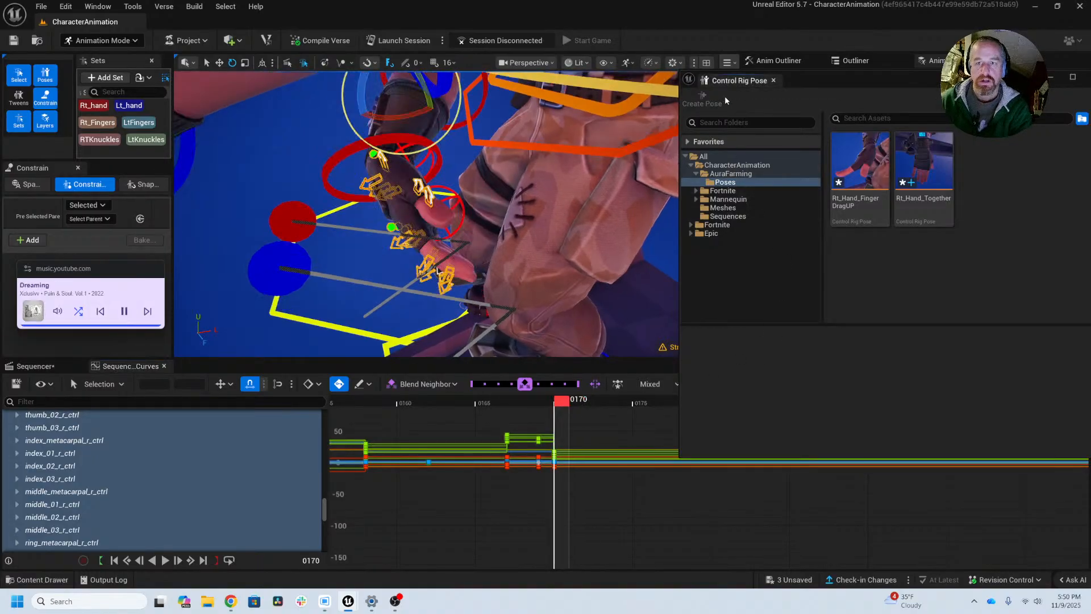
Step: Select the controls stored in Rt_Hand_FingerDragUP and then those in Rt_Hand_Together to compare the two poses' control coverage
left_click(851, 187)
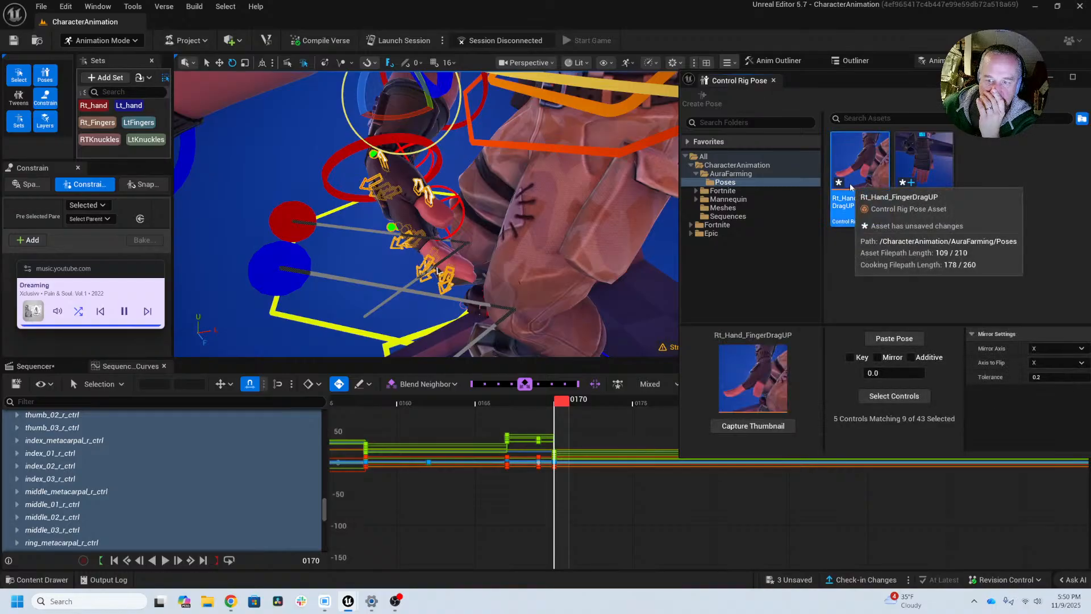
left_click(884, 397)
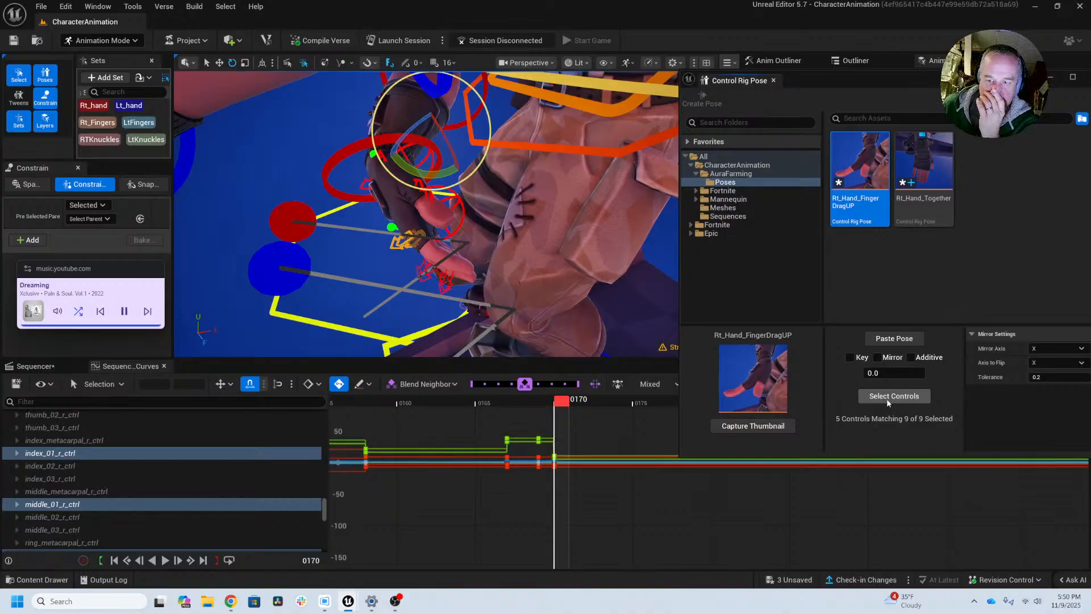
left_click(926, 219)
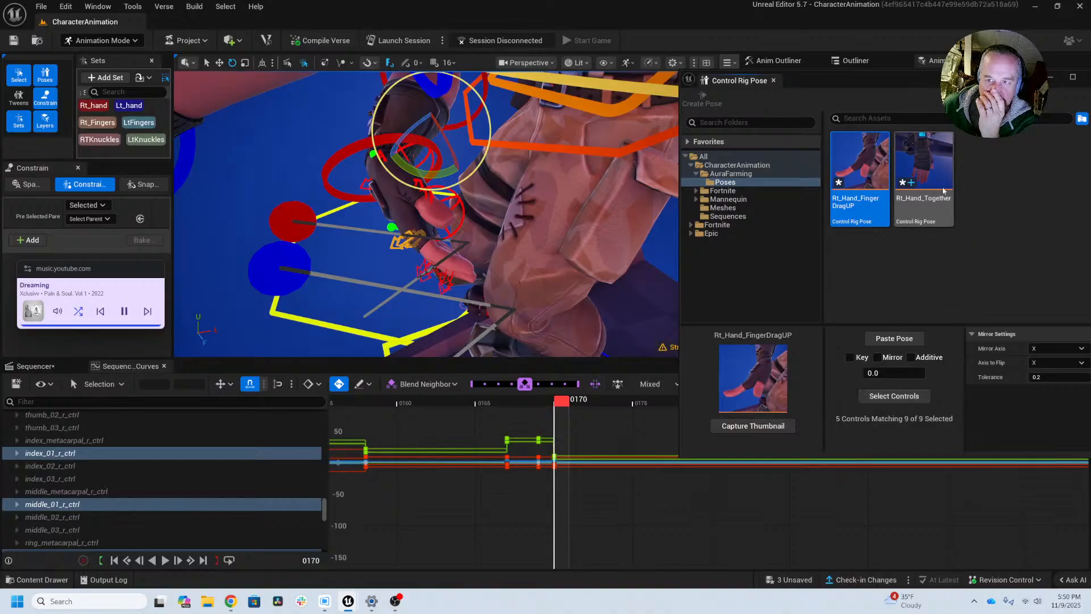
left_click(906, 398)
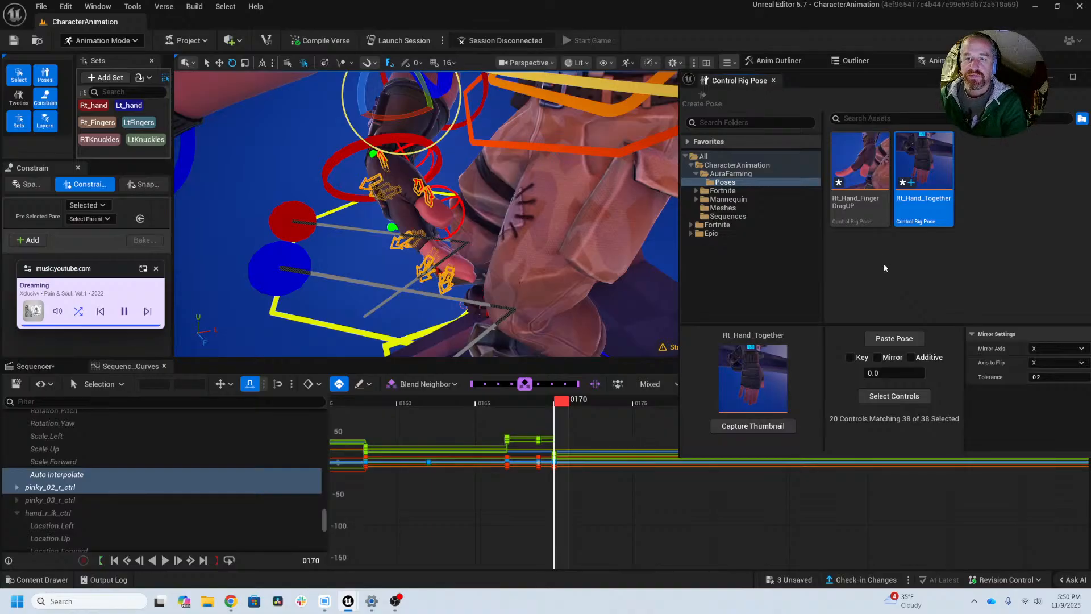
Step: Delete the Rt_Hand_FingerDragUP pose asset from the Poses folder
right_click_drag(385, 271, 415, 263)
left_click(859, 153)
right_click(858, 153)
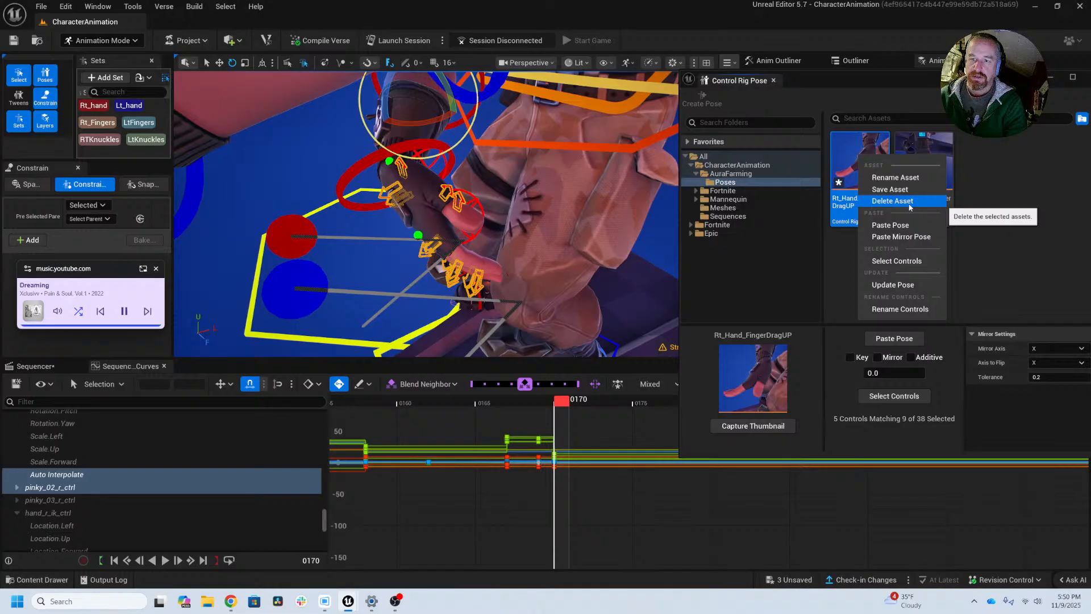
left_click(892, 201)
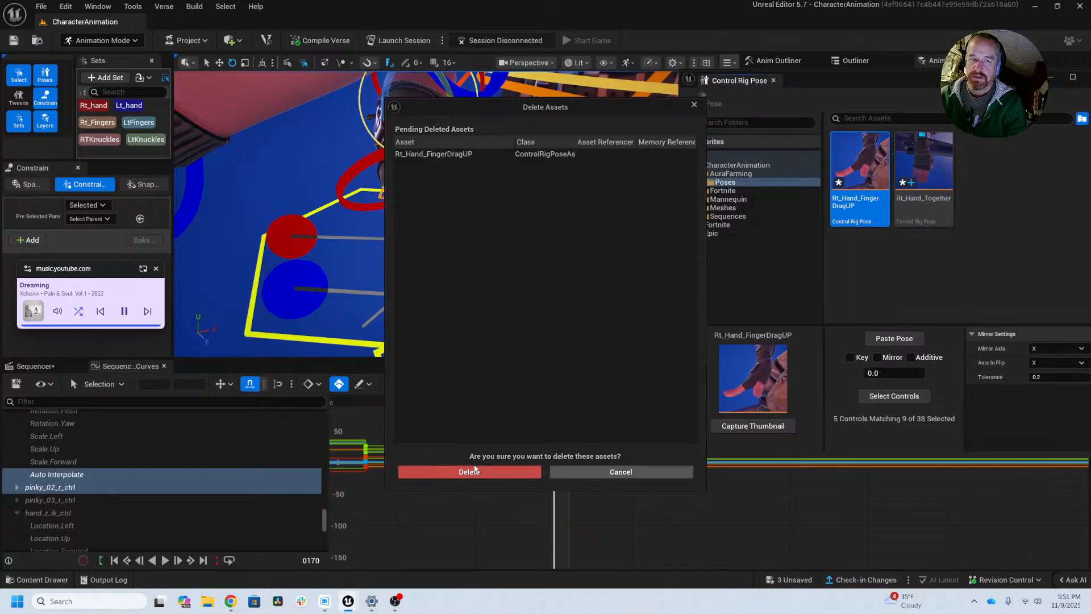
left_click(475, 472)
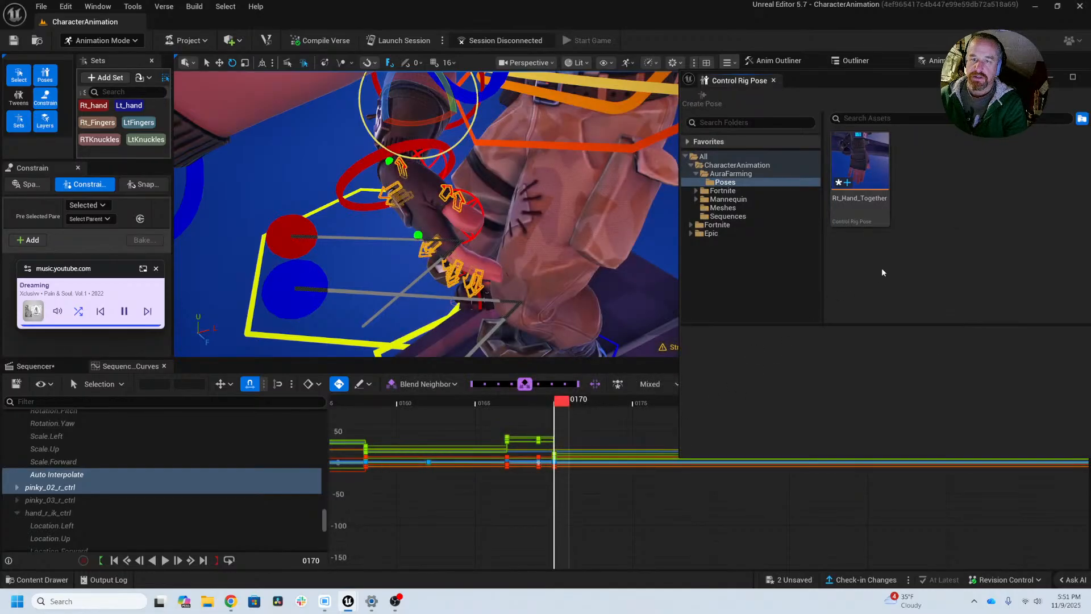
Step: Cycle through the Rt_hand, Rt_Fingers and RTKnuckles control sets and return to Rt_hand, checking whether a pose can be created
scroll(588, 439, "down", 5)
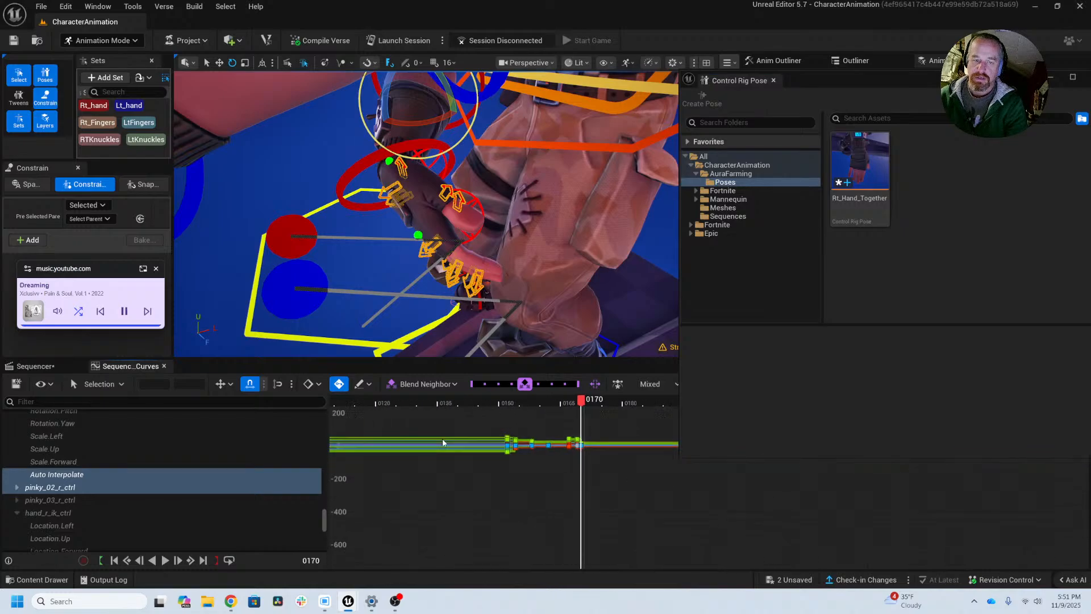
left_click(87, 106)
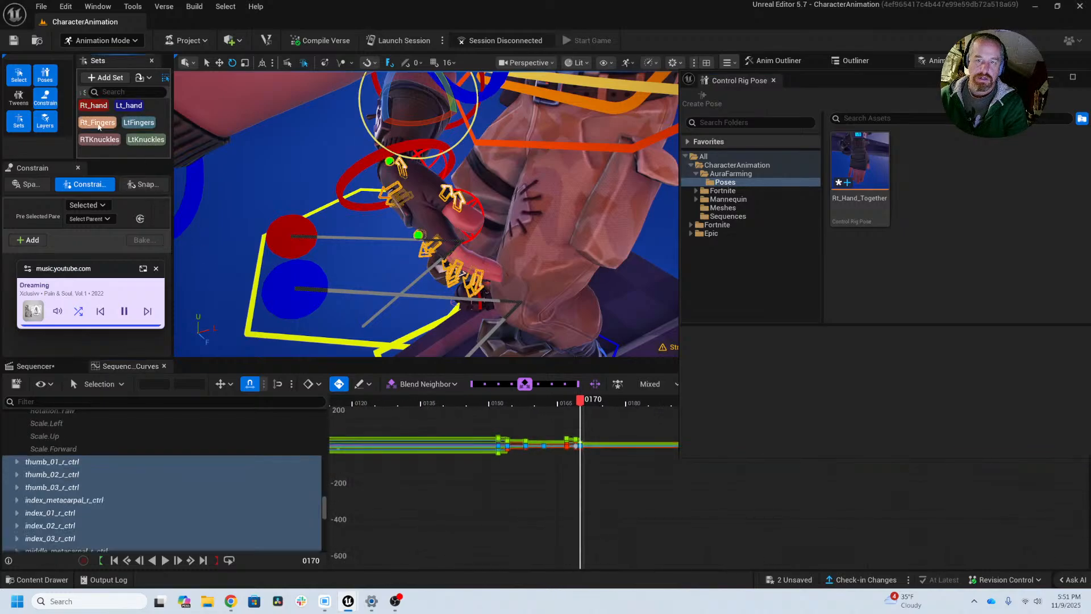
left_click(97, 124)
left_click(99, 141)
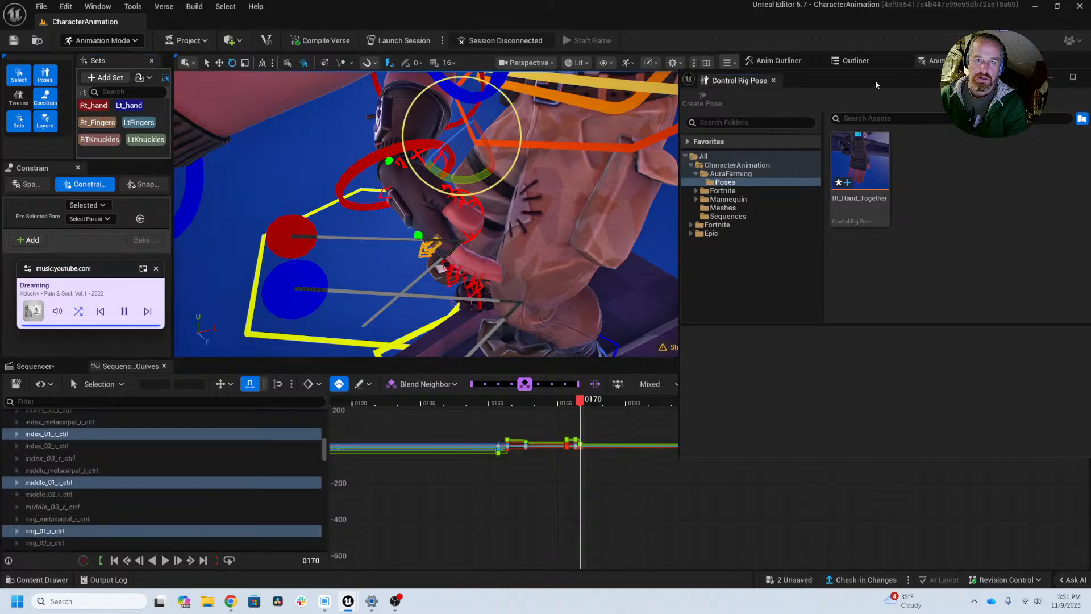
left_click(93, 105)
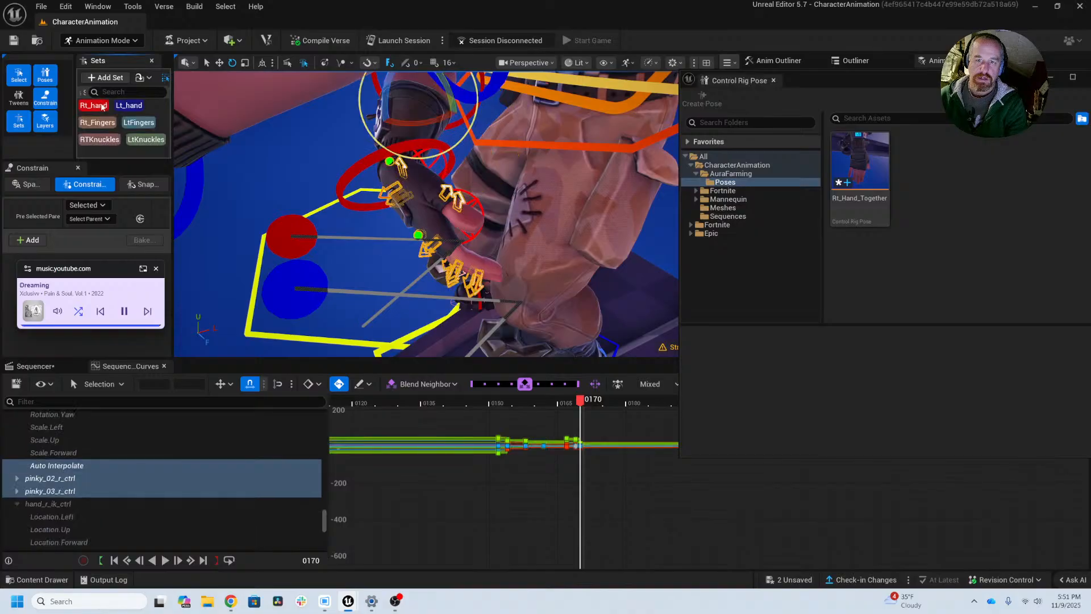
double_click(806, 81)
double_click(558, 5)
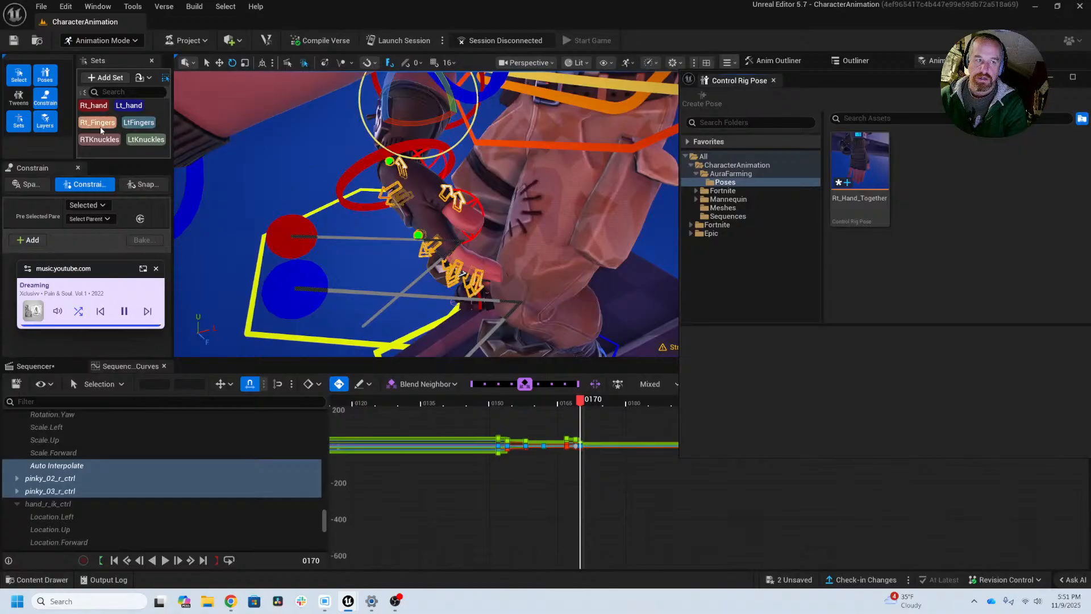
Step: Switch from the RTKnuckles set back to the Rt_hand control set and move the playhead to frame 155
left_click(105, 140)
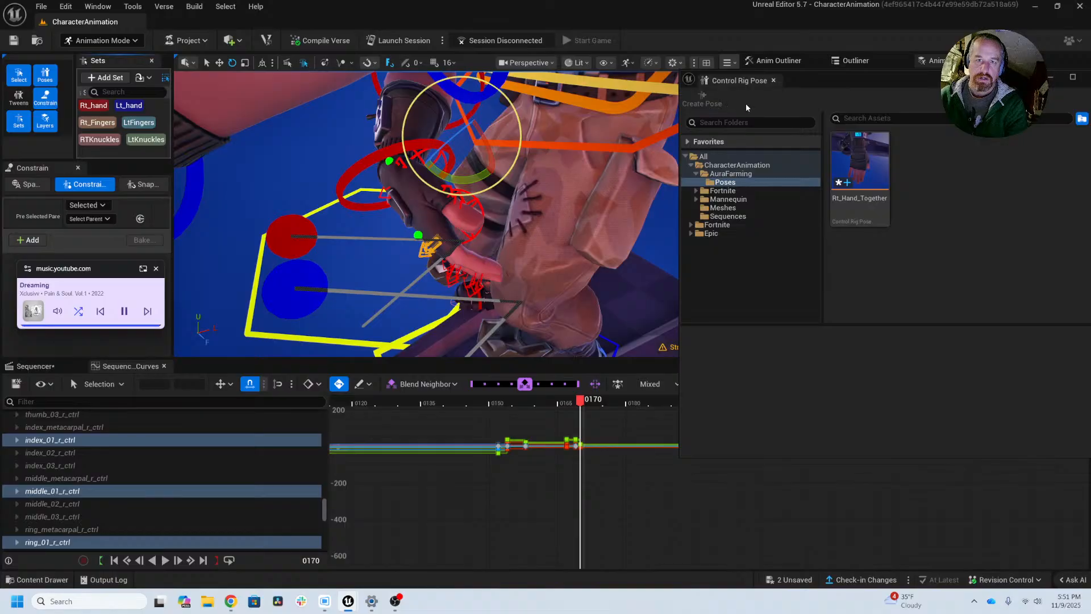
left_click(94, 106)
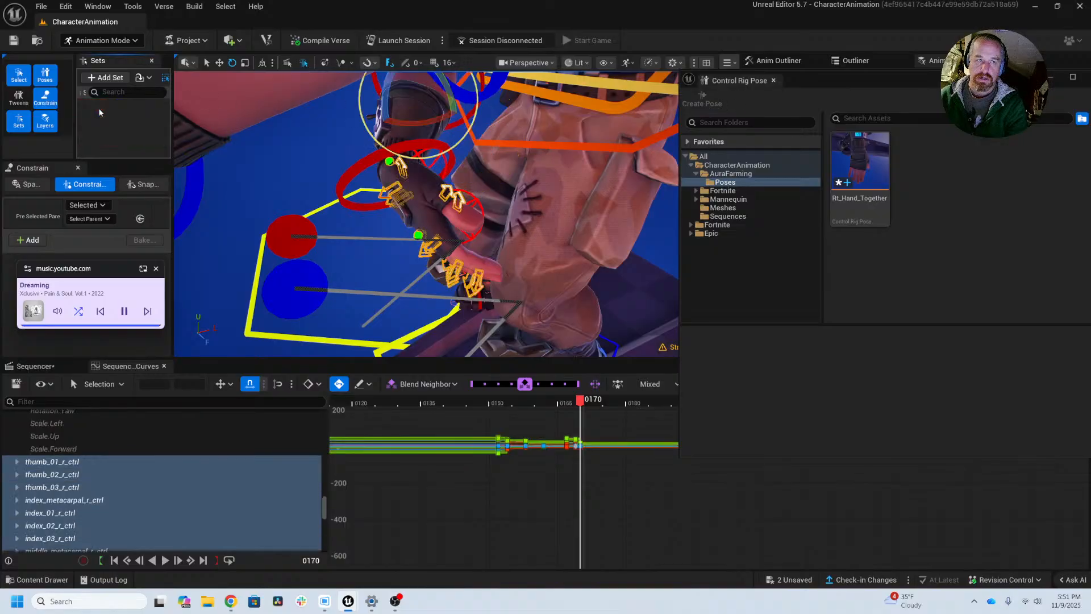
left_click_drag(272, 159, 301, 182, "alt")
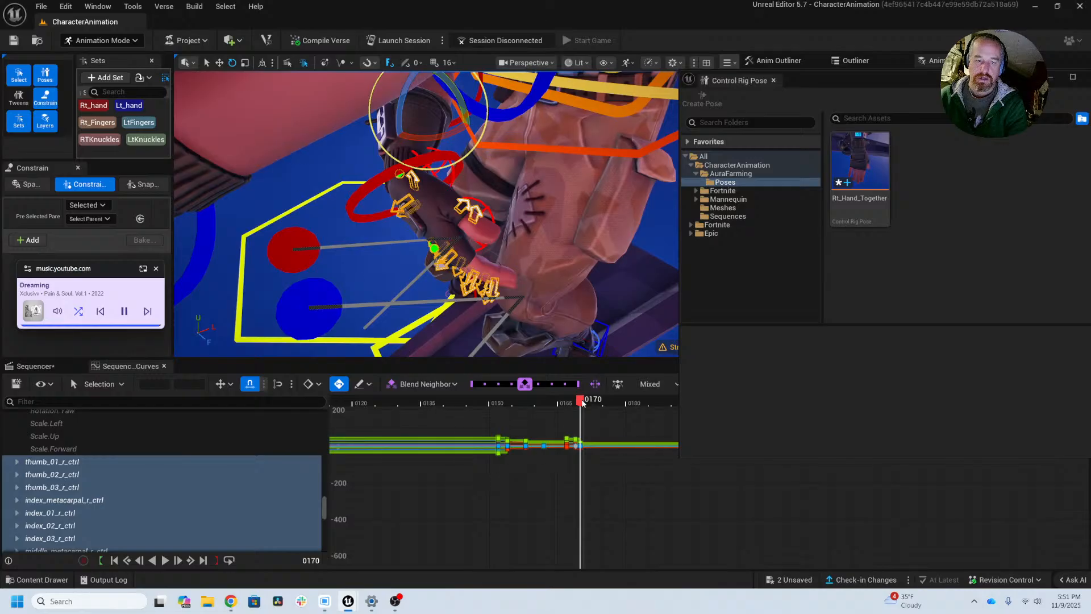
left_click_drag(583, 404, 512, 407)
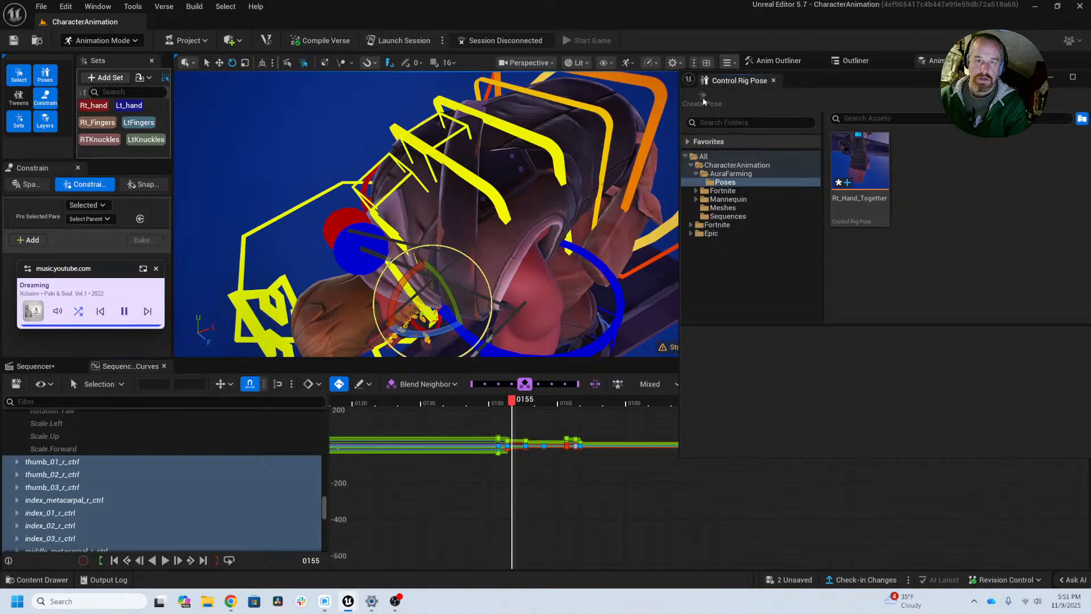